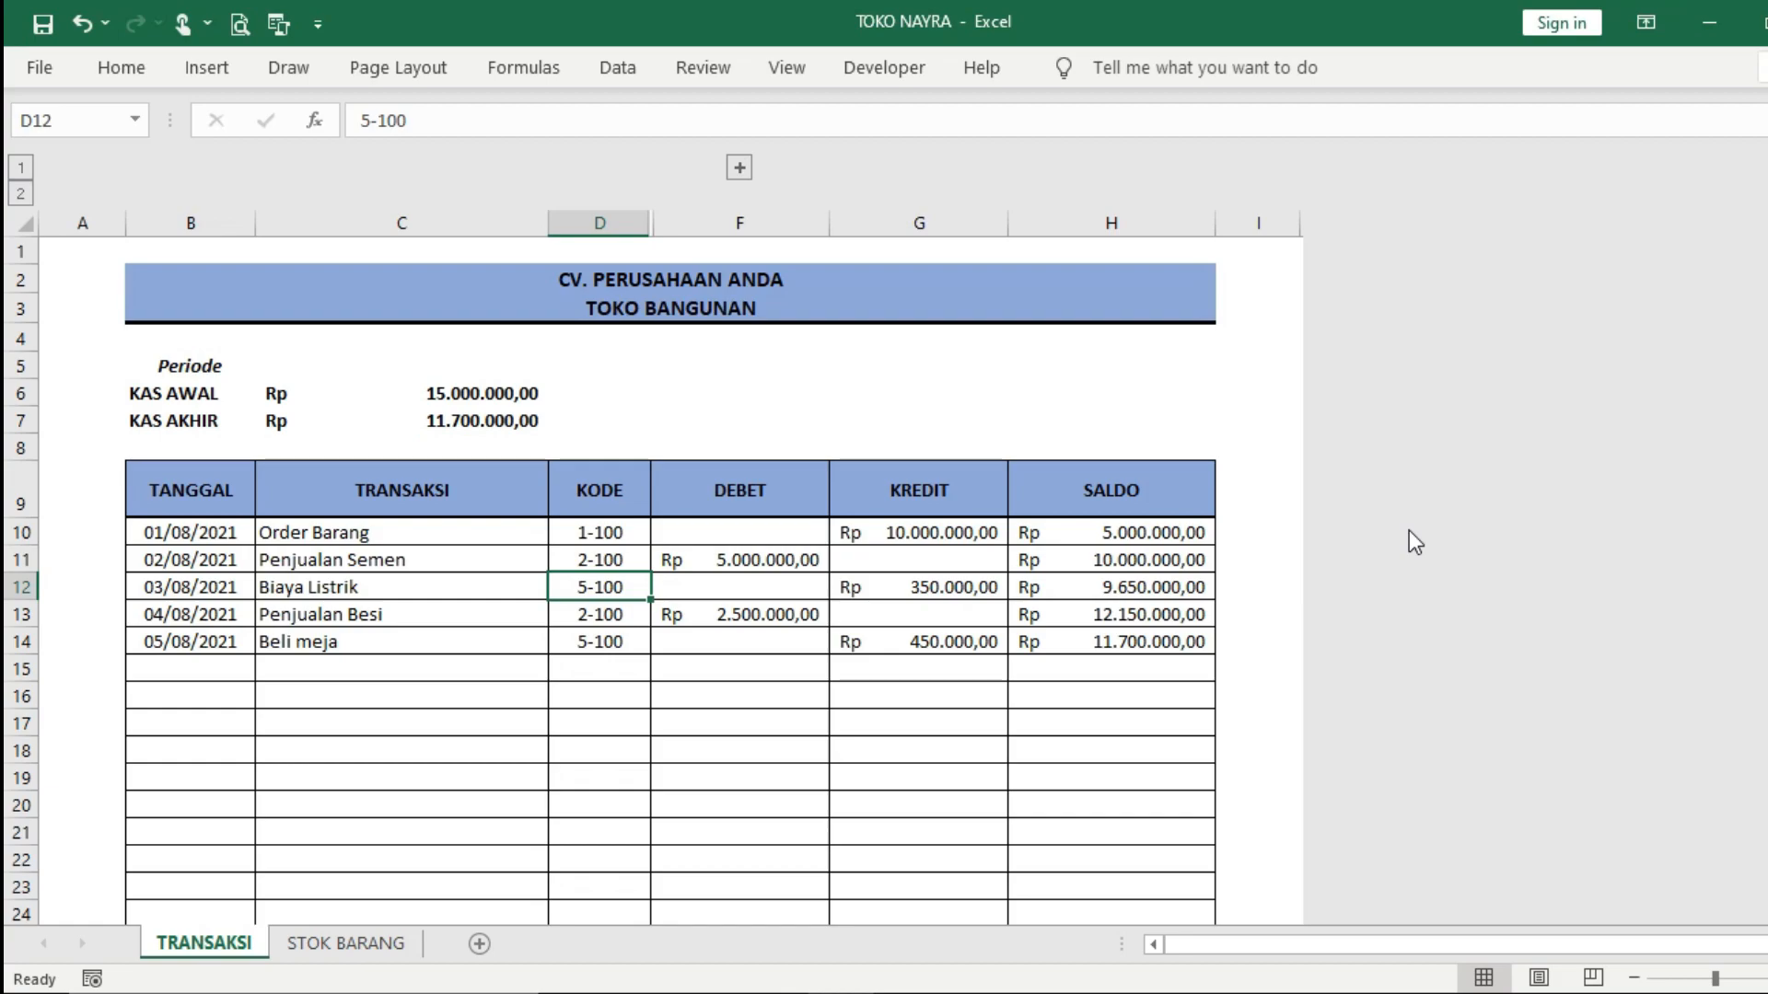
Step: Enter the date 06/08/2021 and the transaction Penjualan Besi in row 15 of the transaction table
left_click(190, 671)
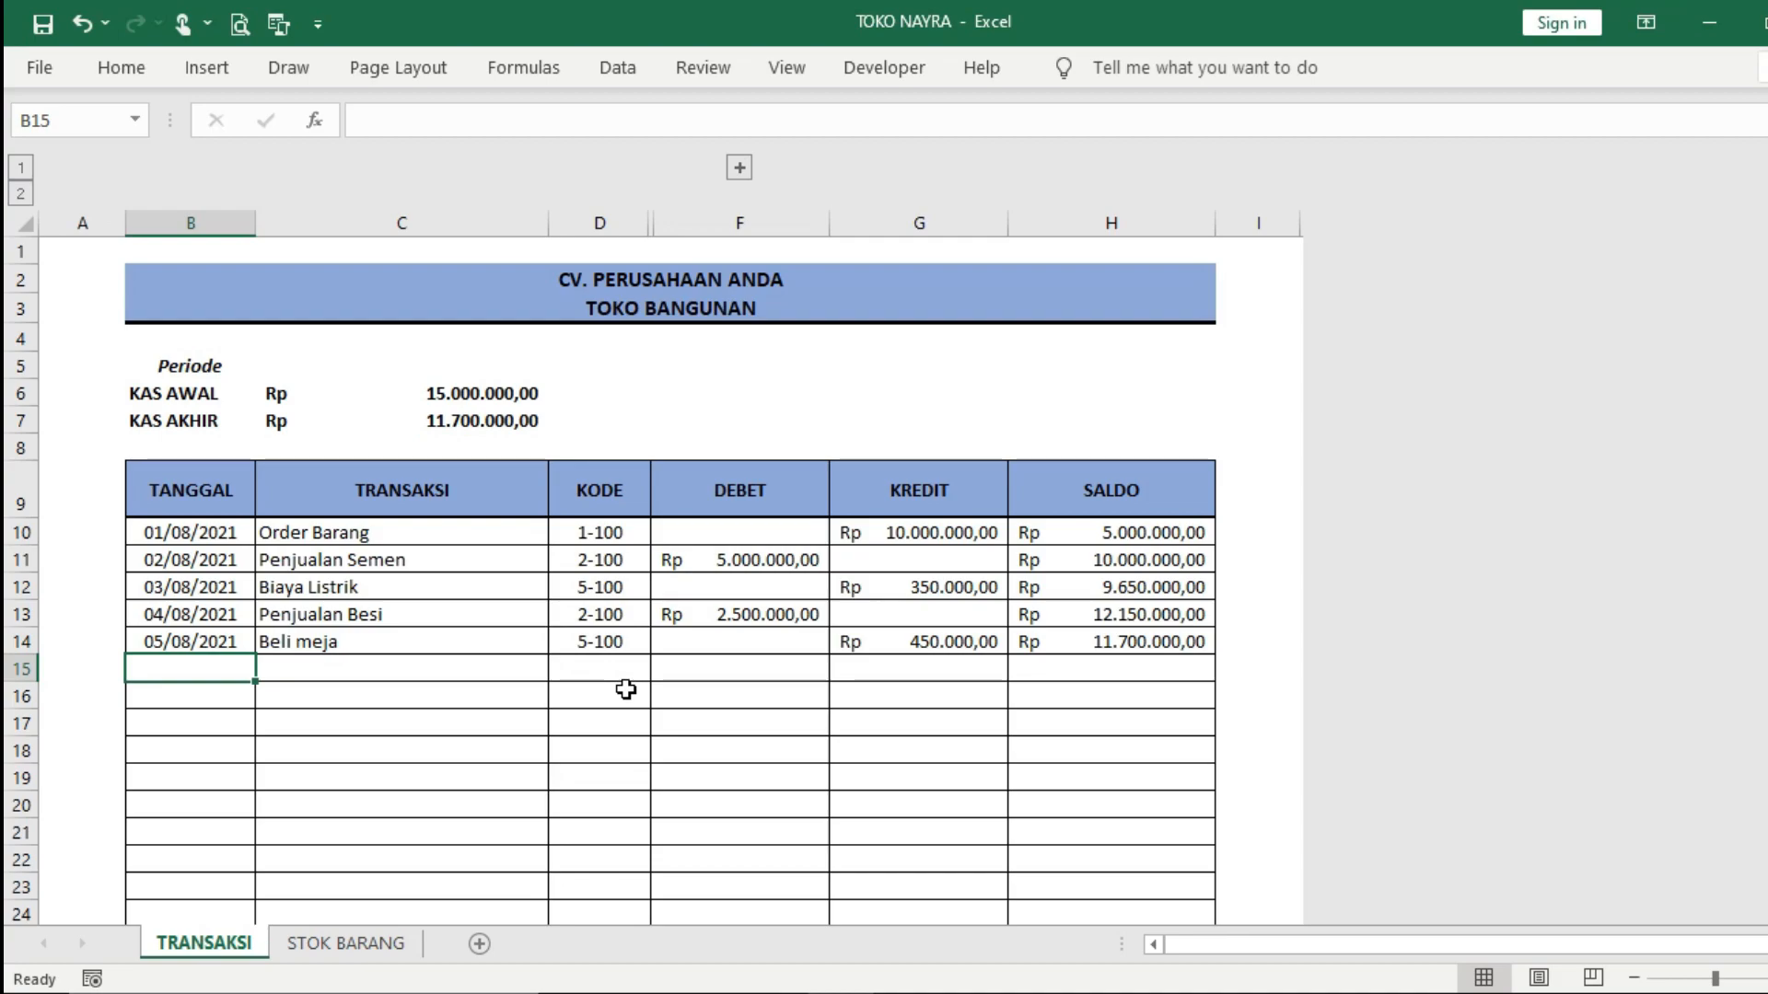
type("6+")
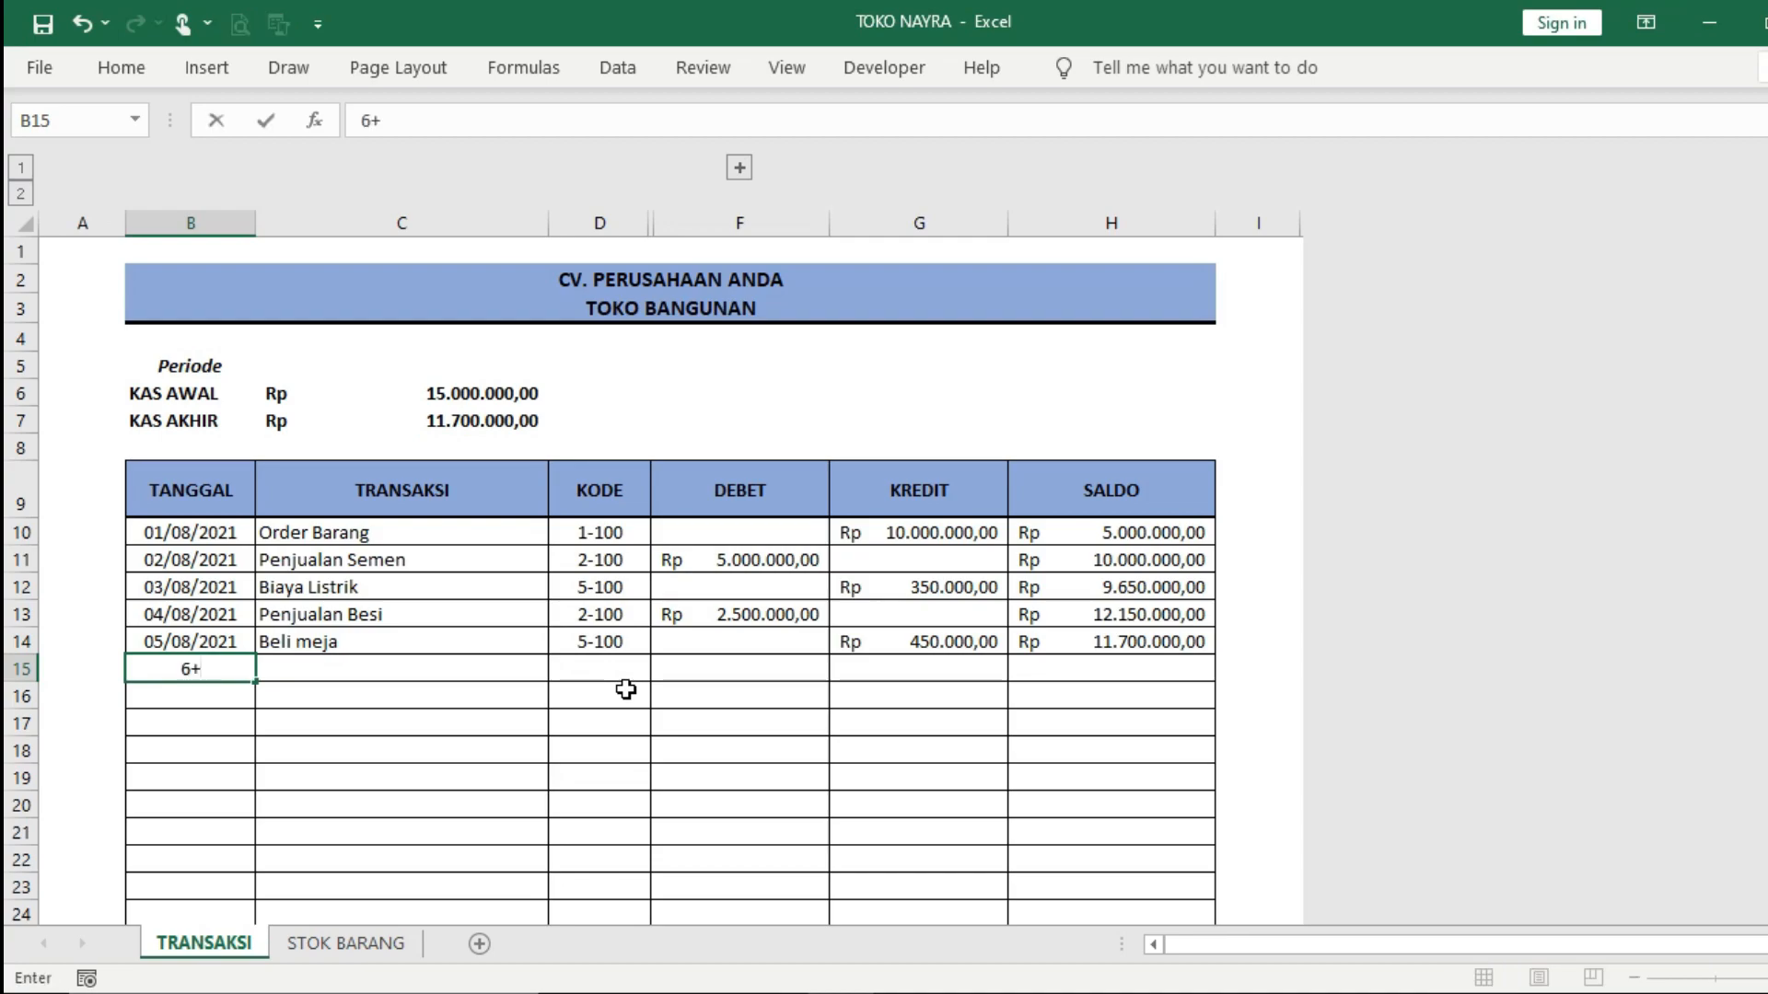
type("8")
key("Tab")
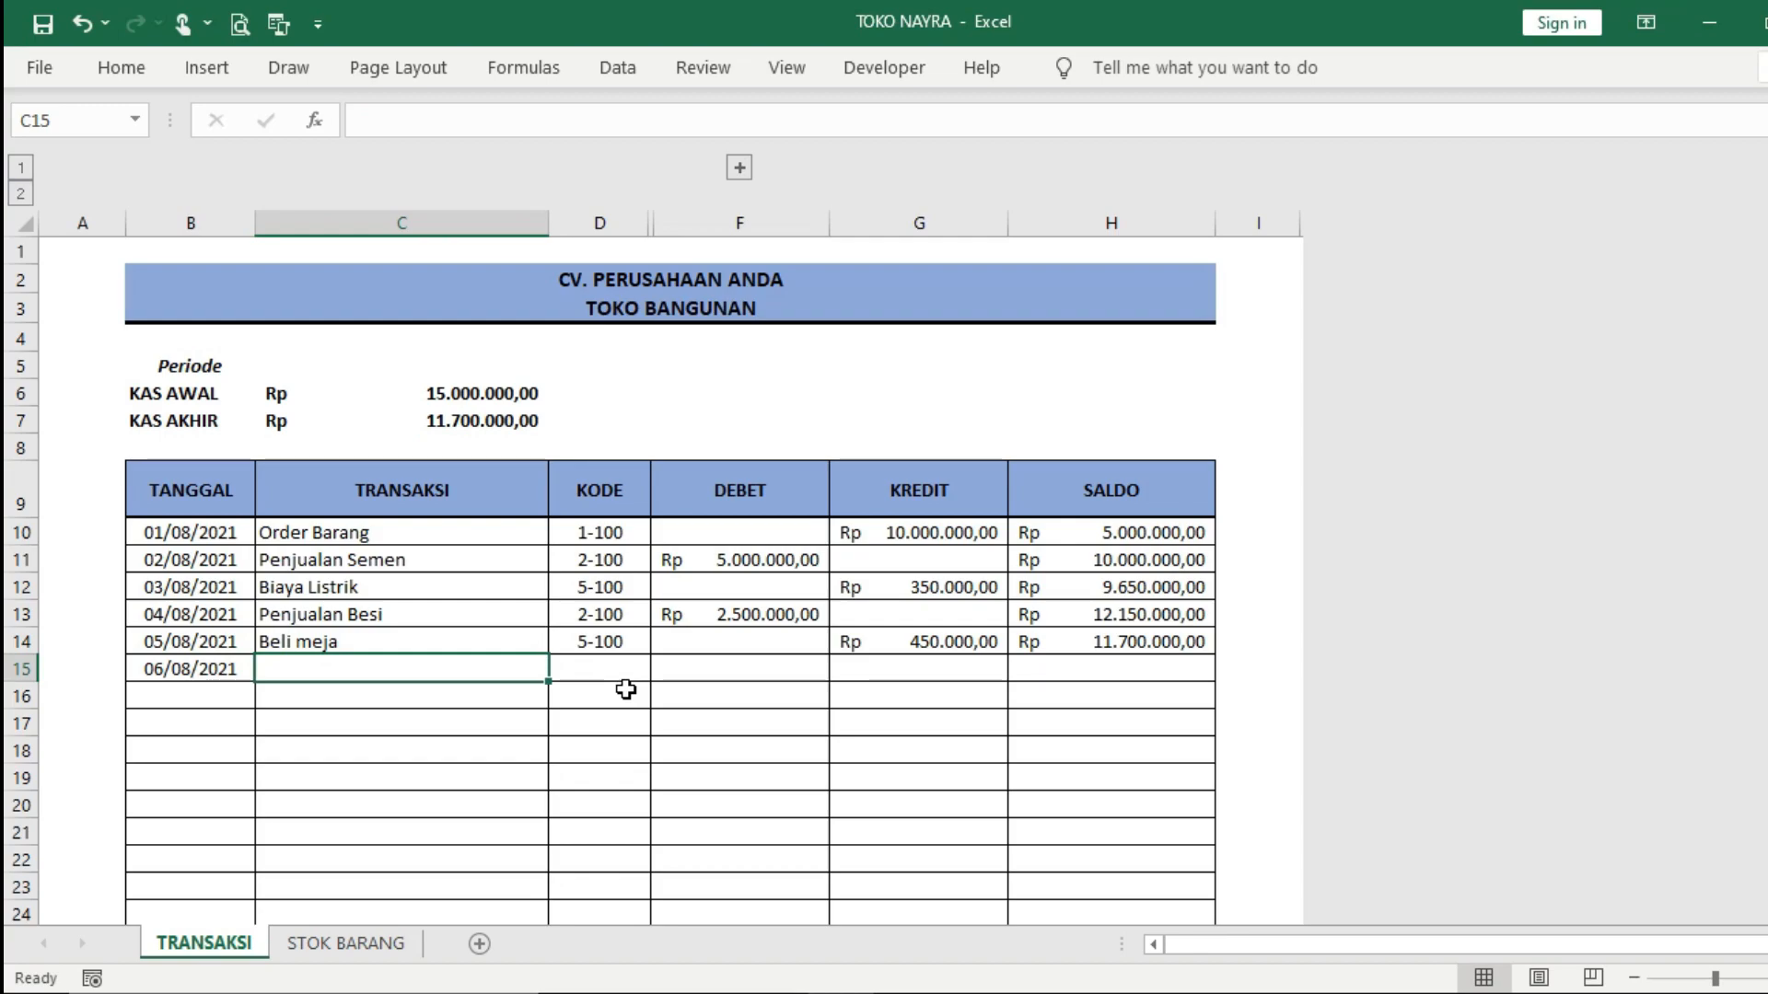
type("Penjualan")
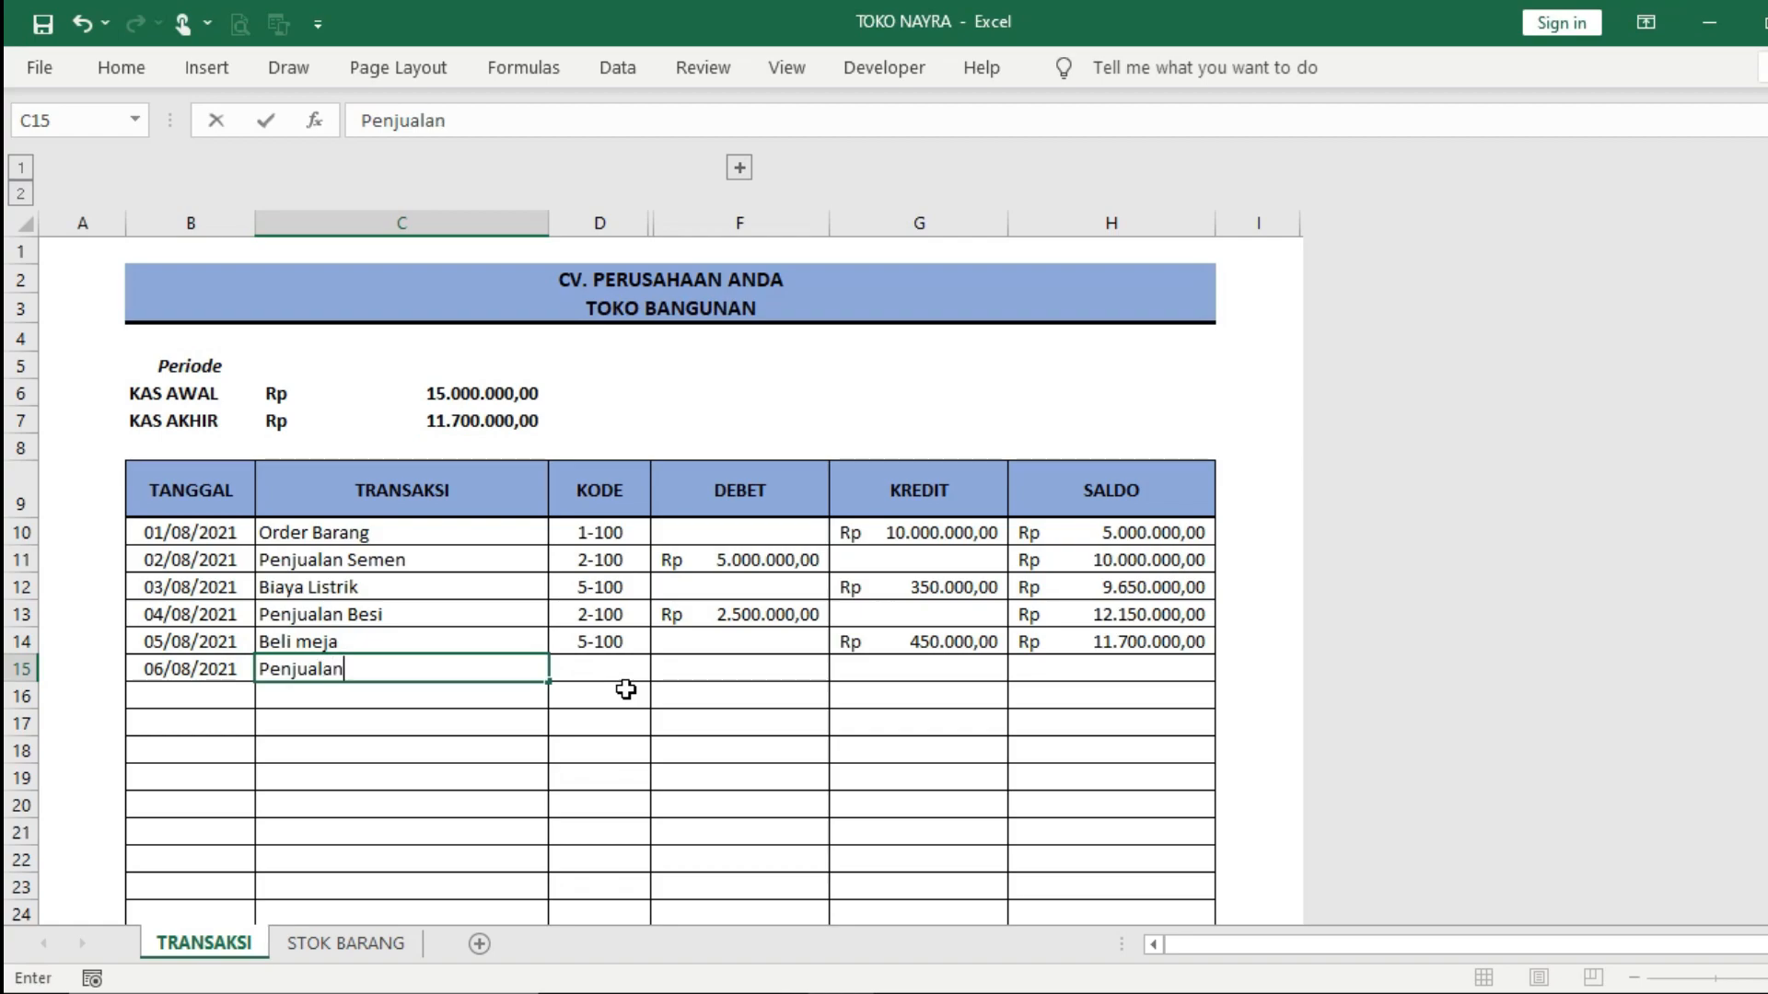
type(" Besi")
key("Tab")
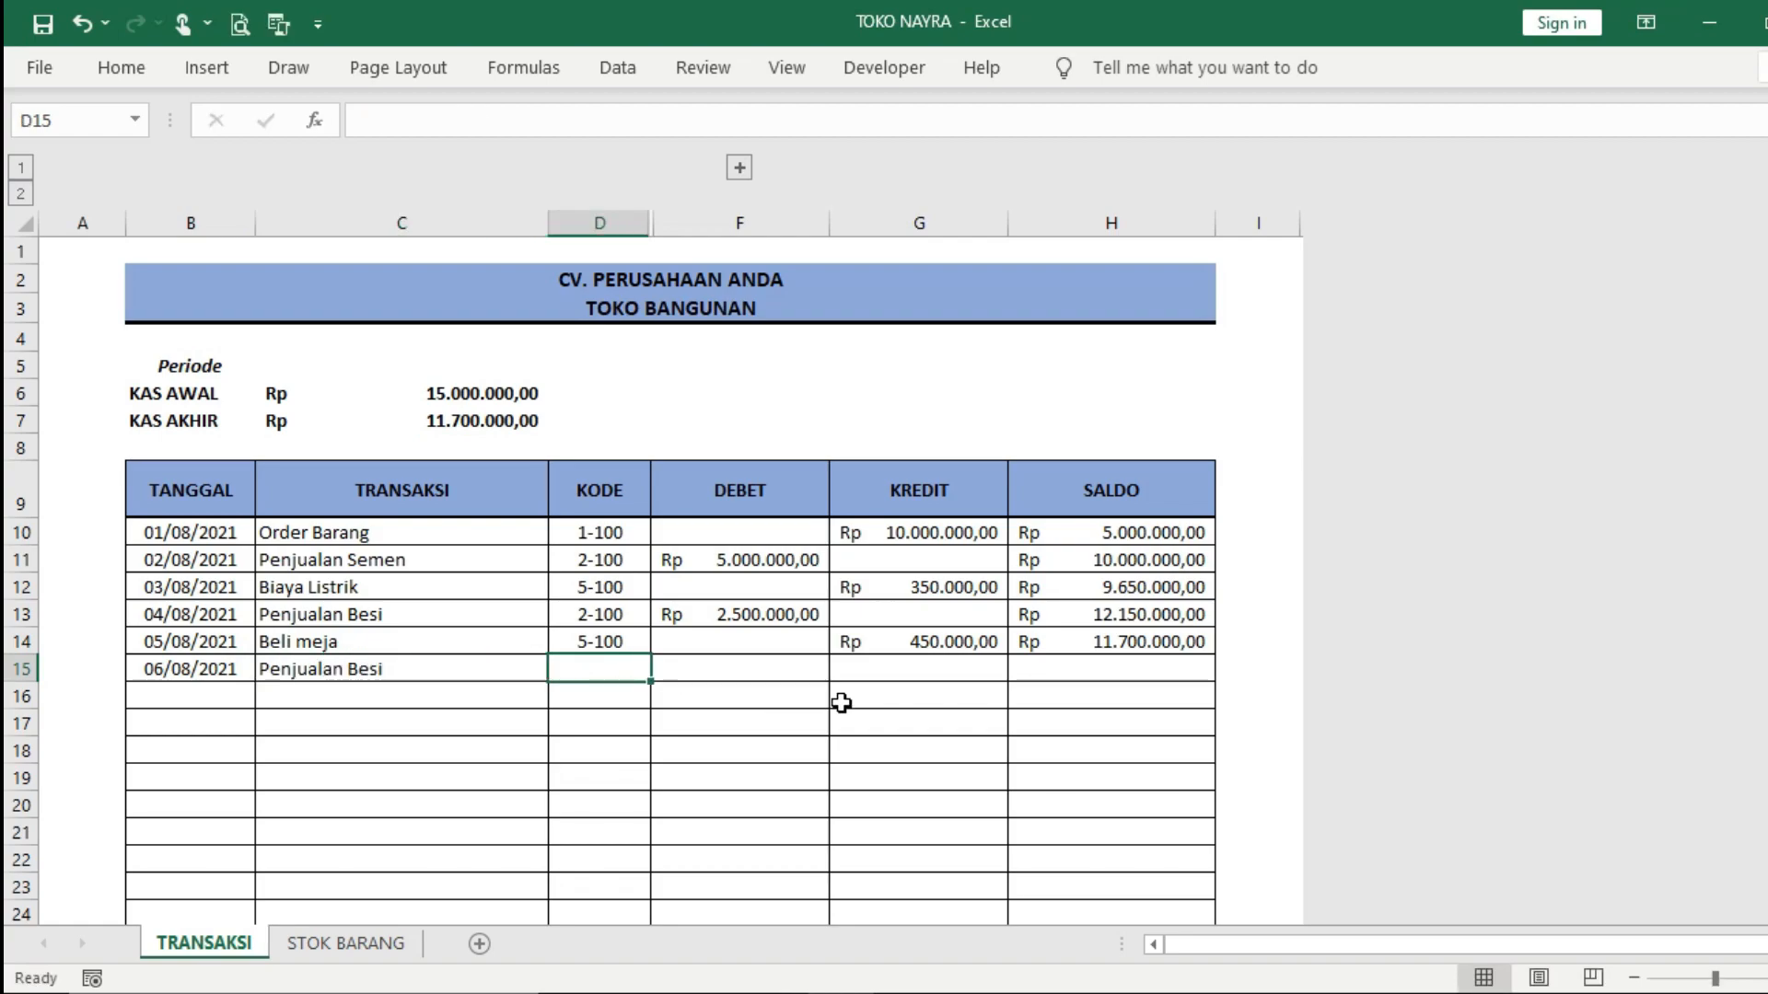
Step: Complete the row 15 transaction with code 2-100 and a debit of 1500000
type("2-100")
key("Tab")
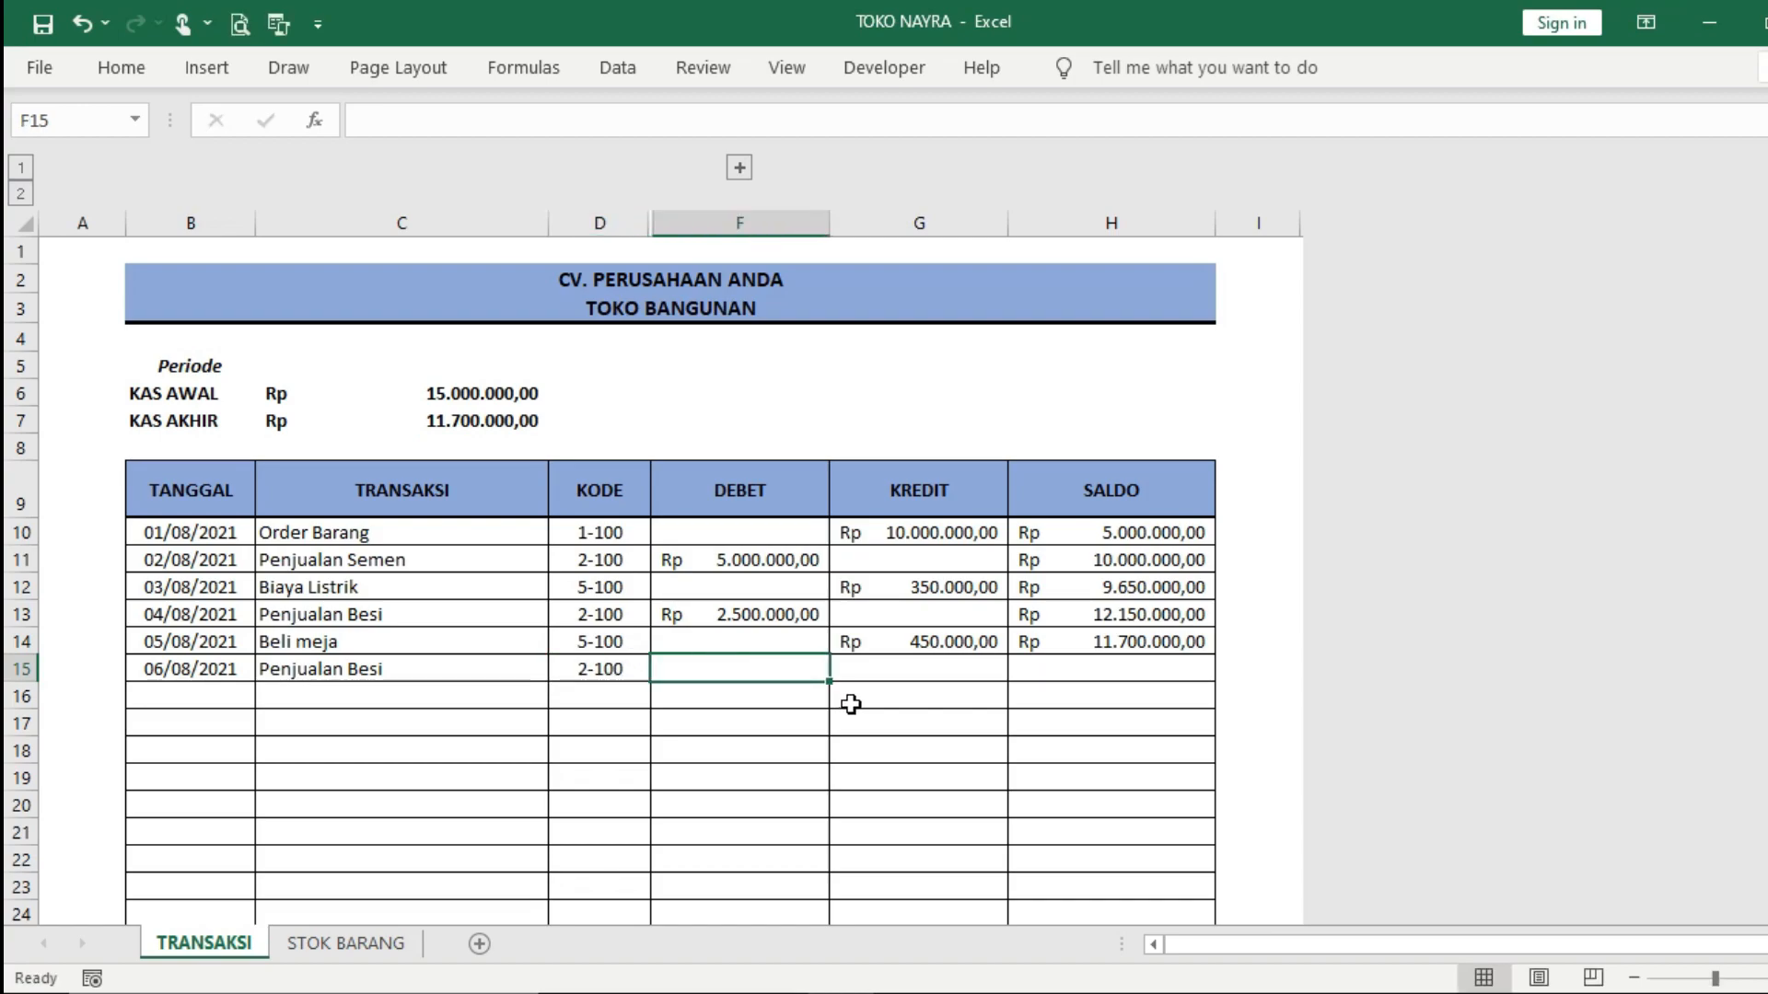
type("1500000")
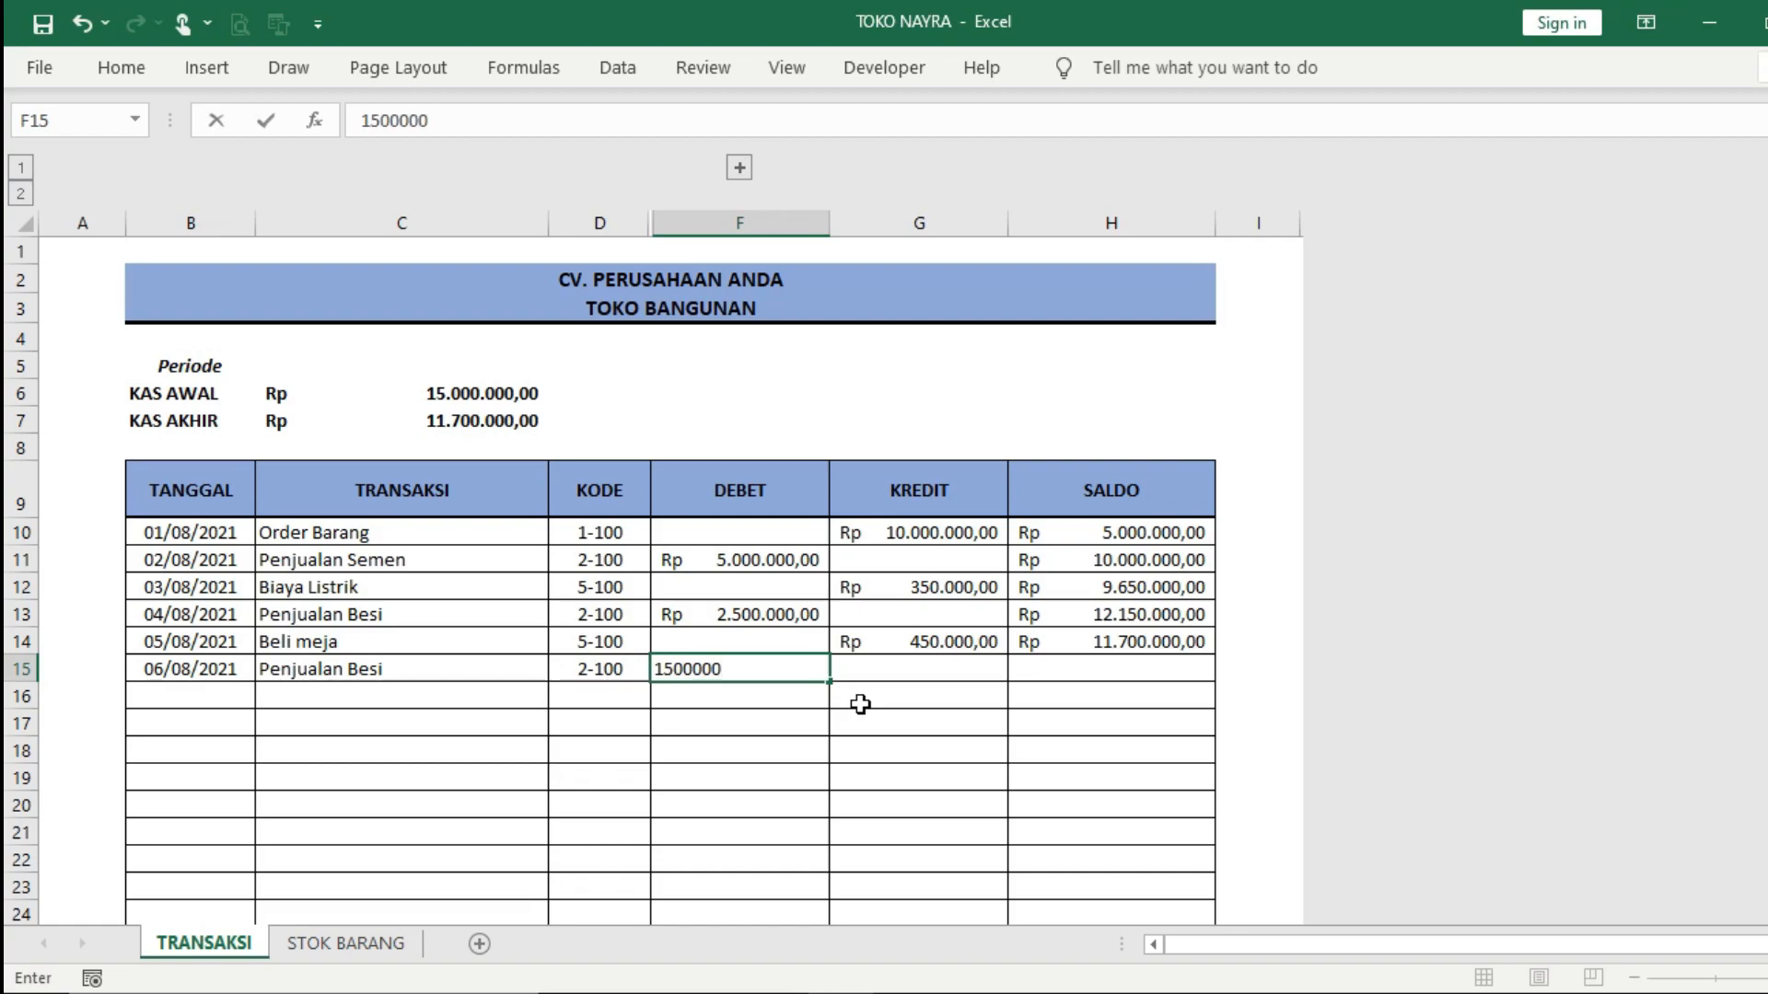
key("Tab")
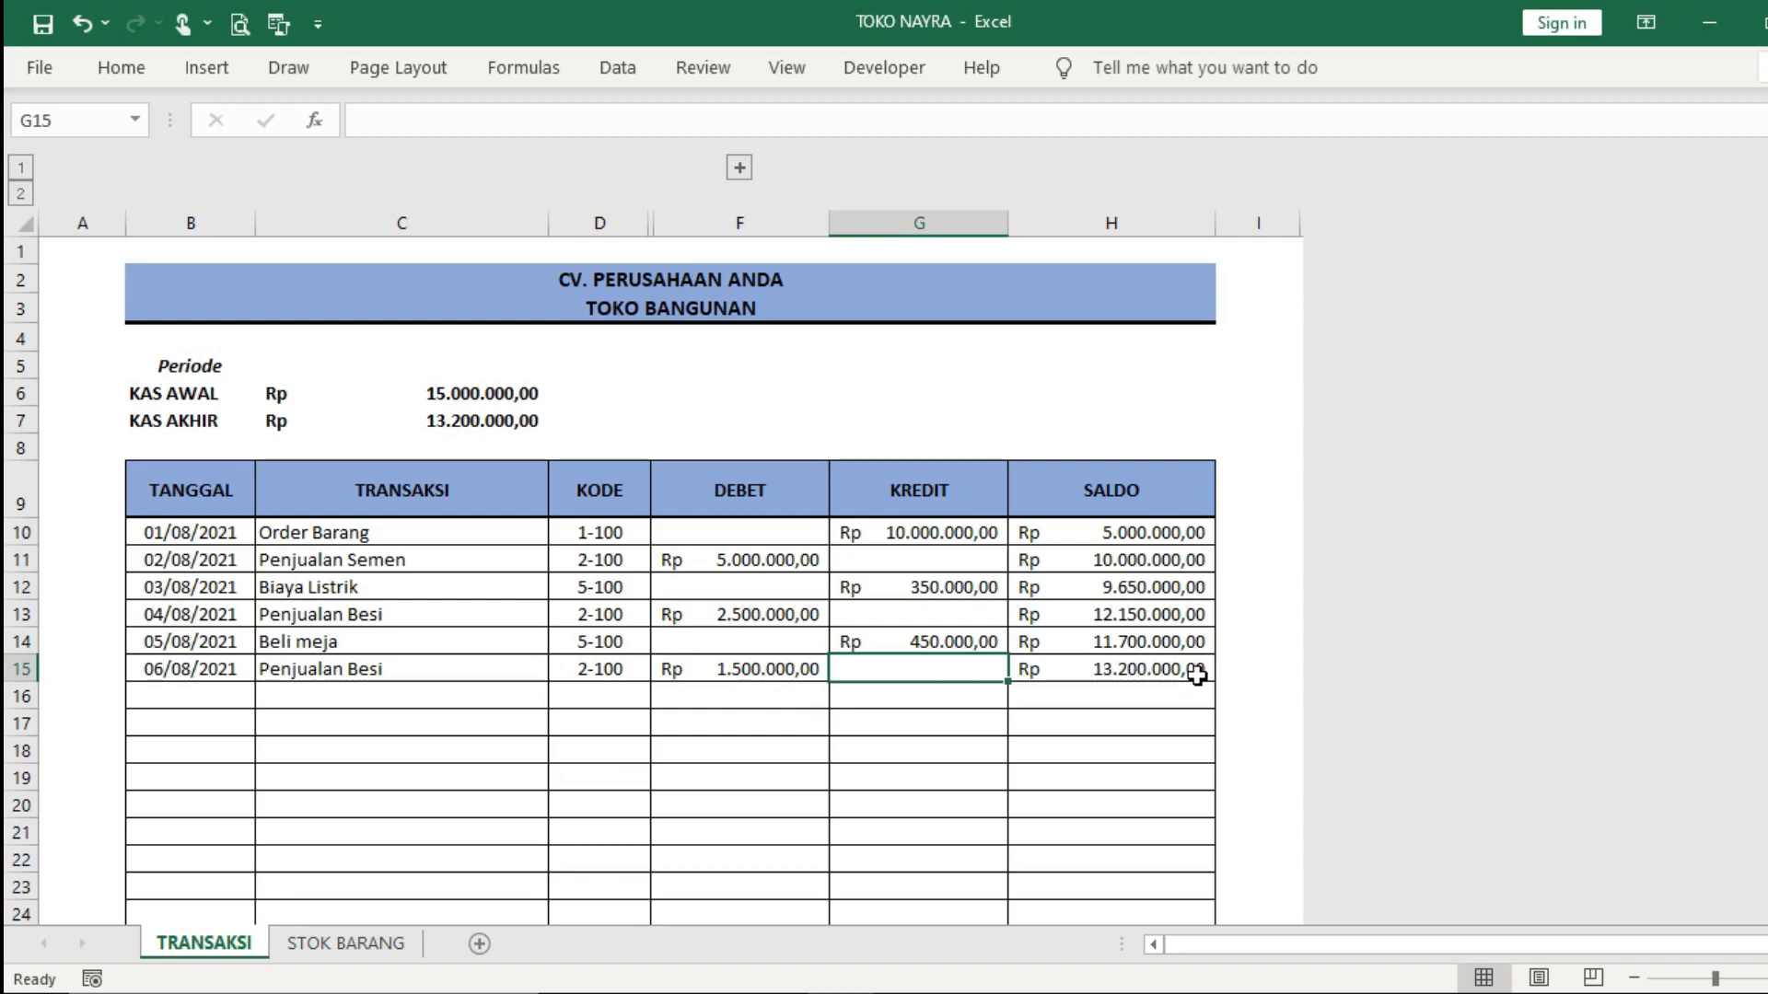
Step: Examine the SALDO formulas in H14 and H15 and the KAS AKHIR formula in C7
left_click(1105, 671)
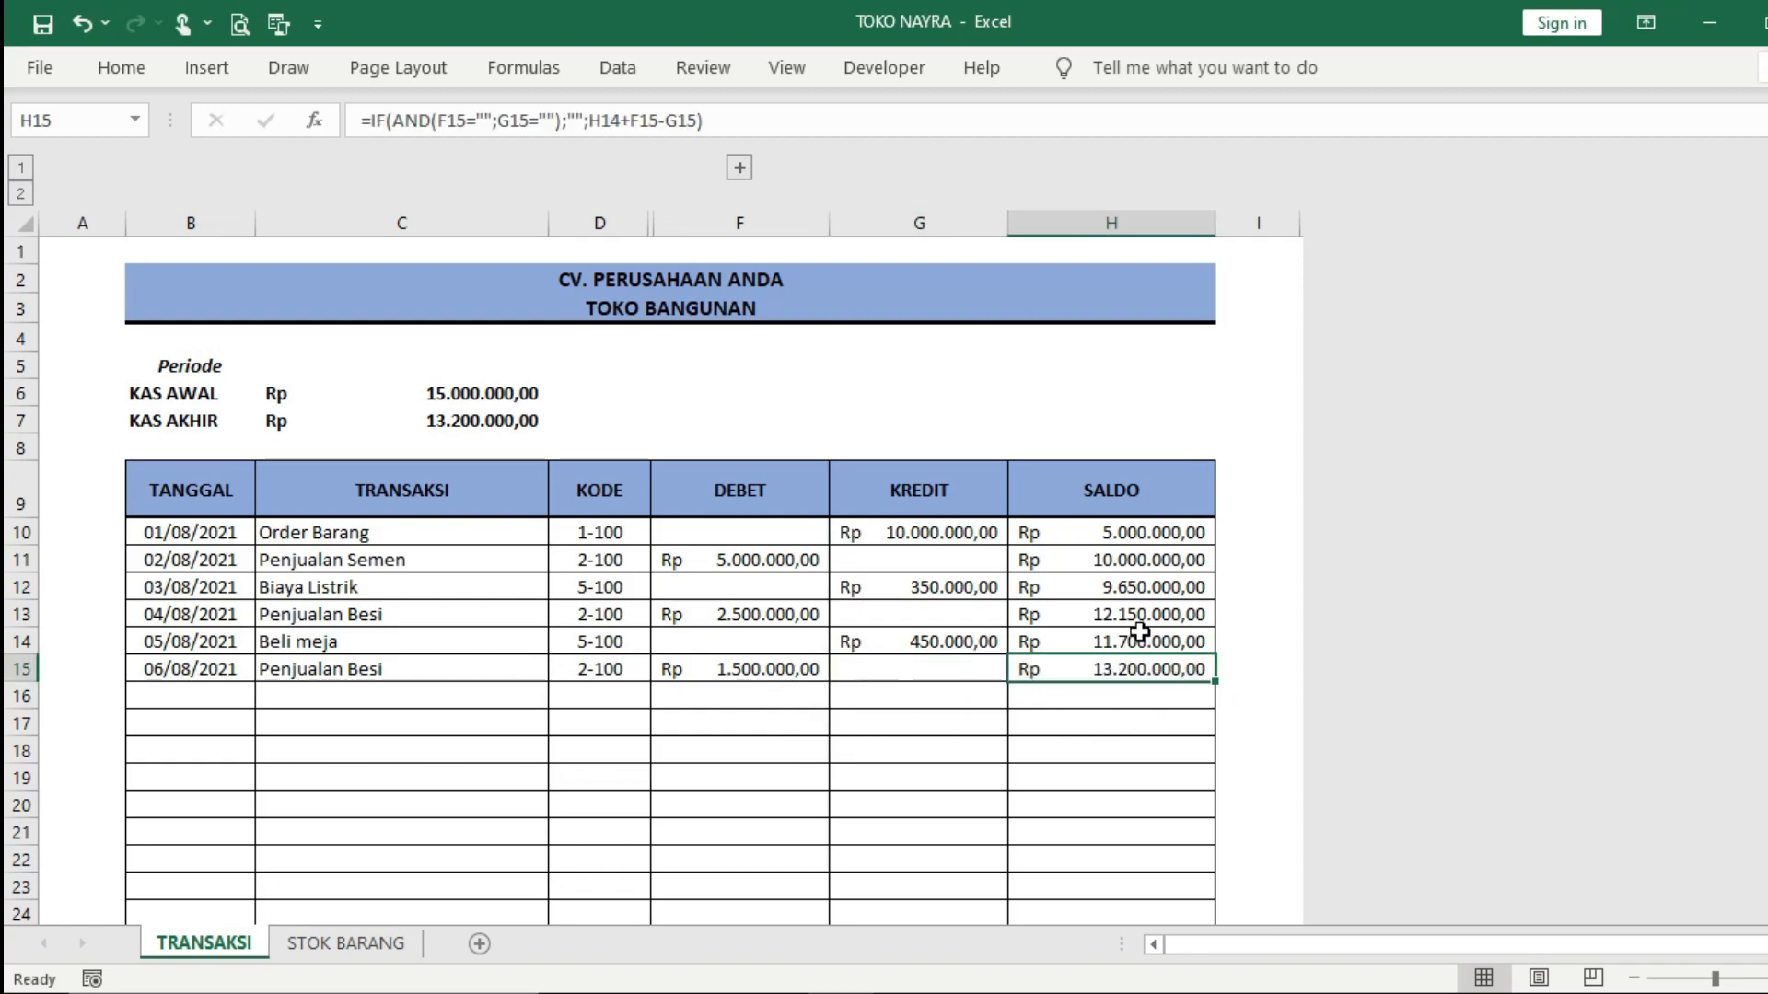
left_click(1134, 642)
left_click(1137, 667)
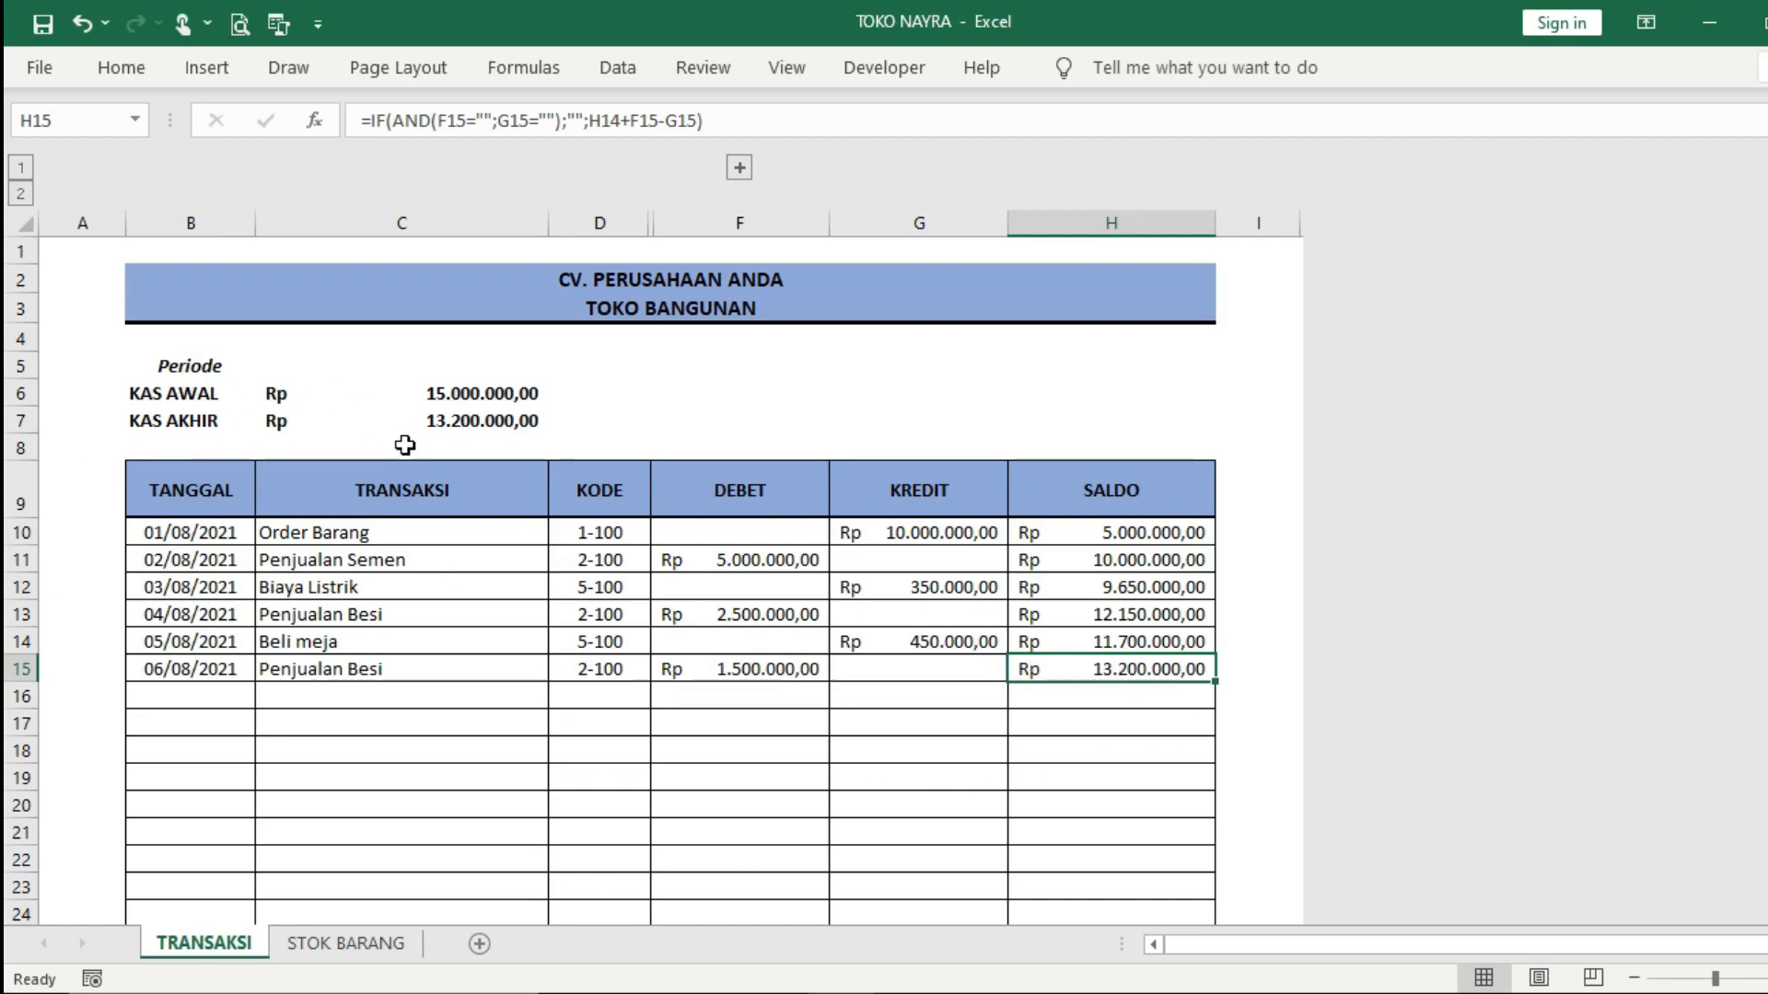
left_click_drag(133, 341, 640, 451)
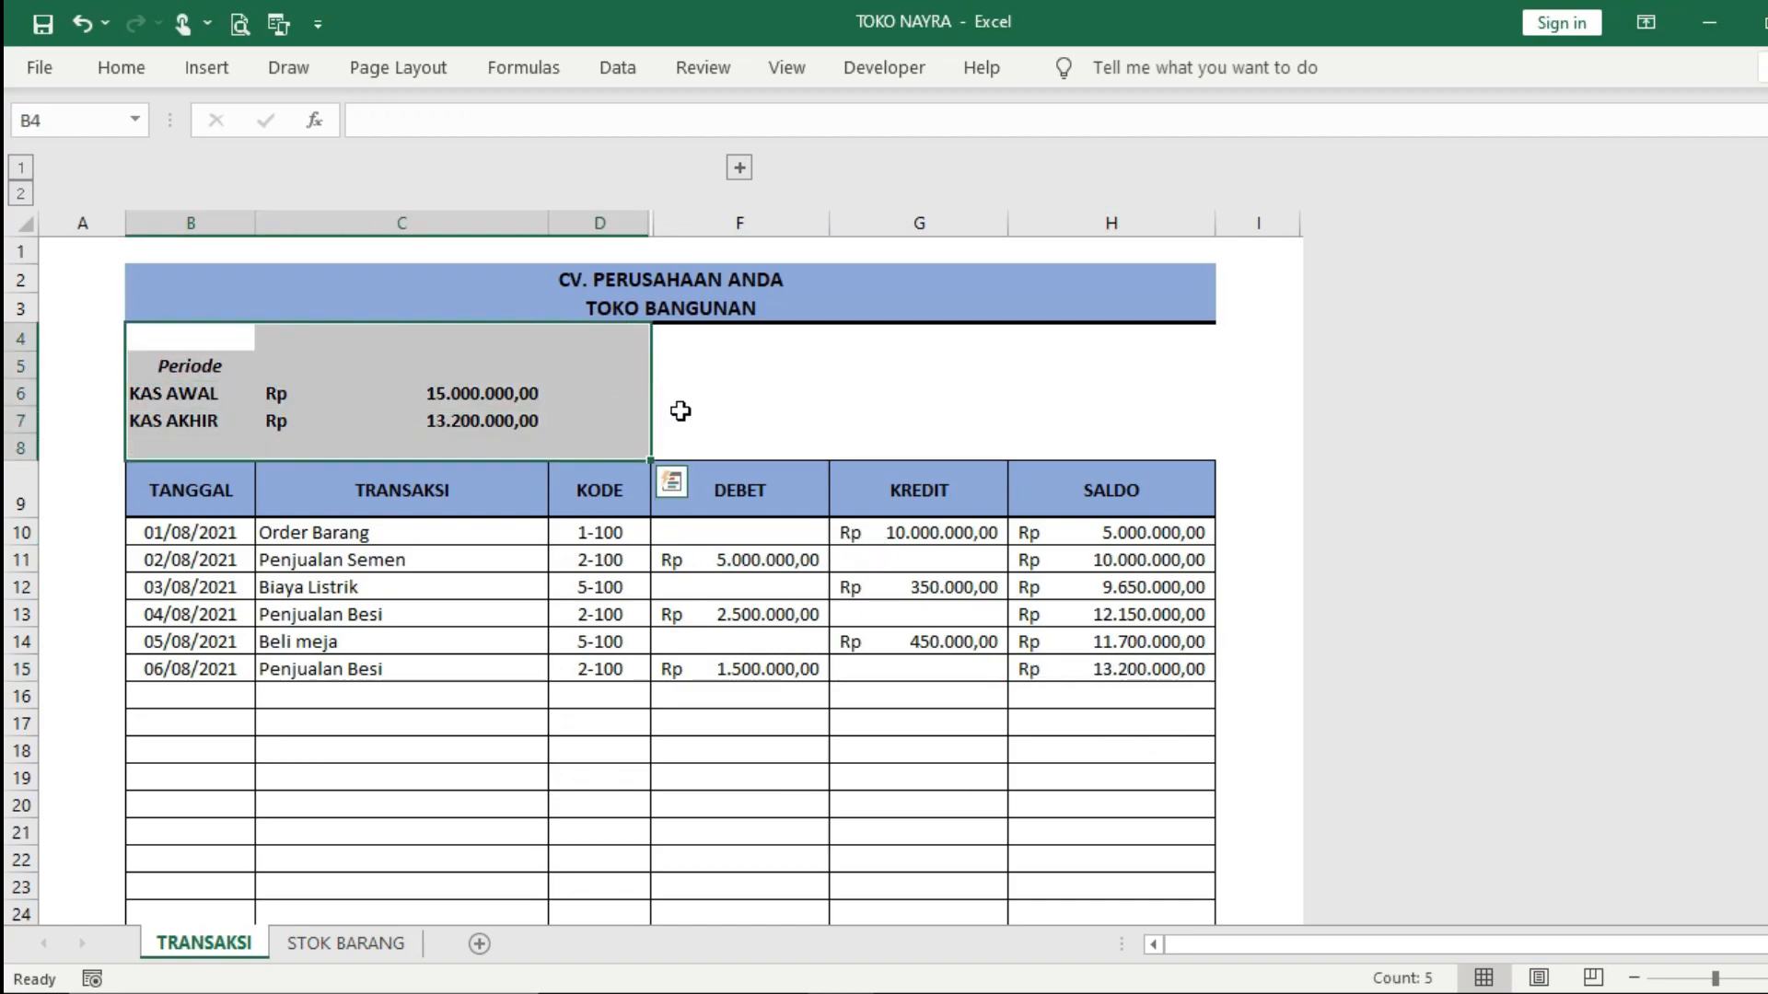
left_click(679, 411)
left_click(435, 423)
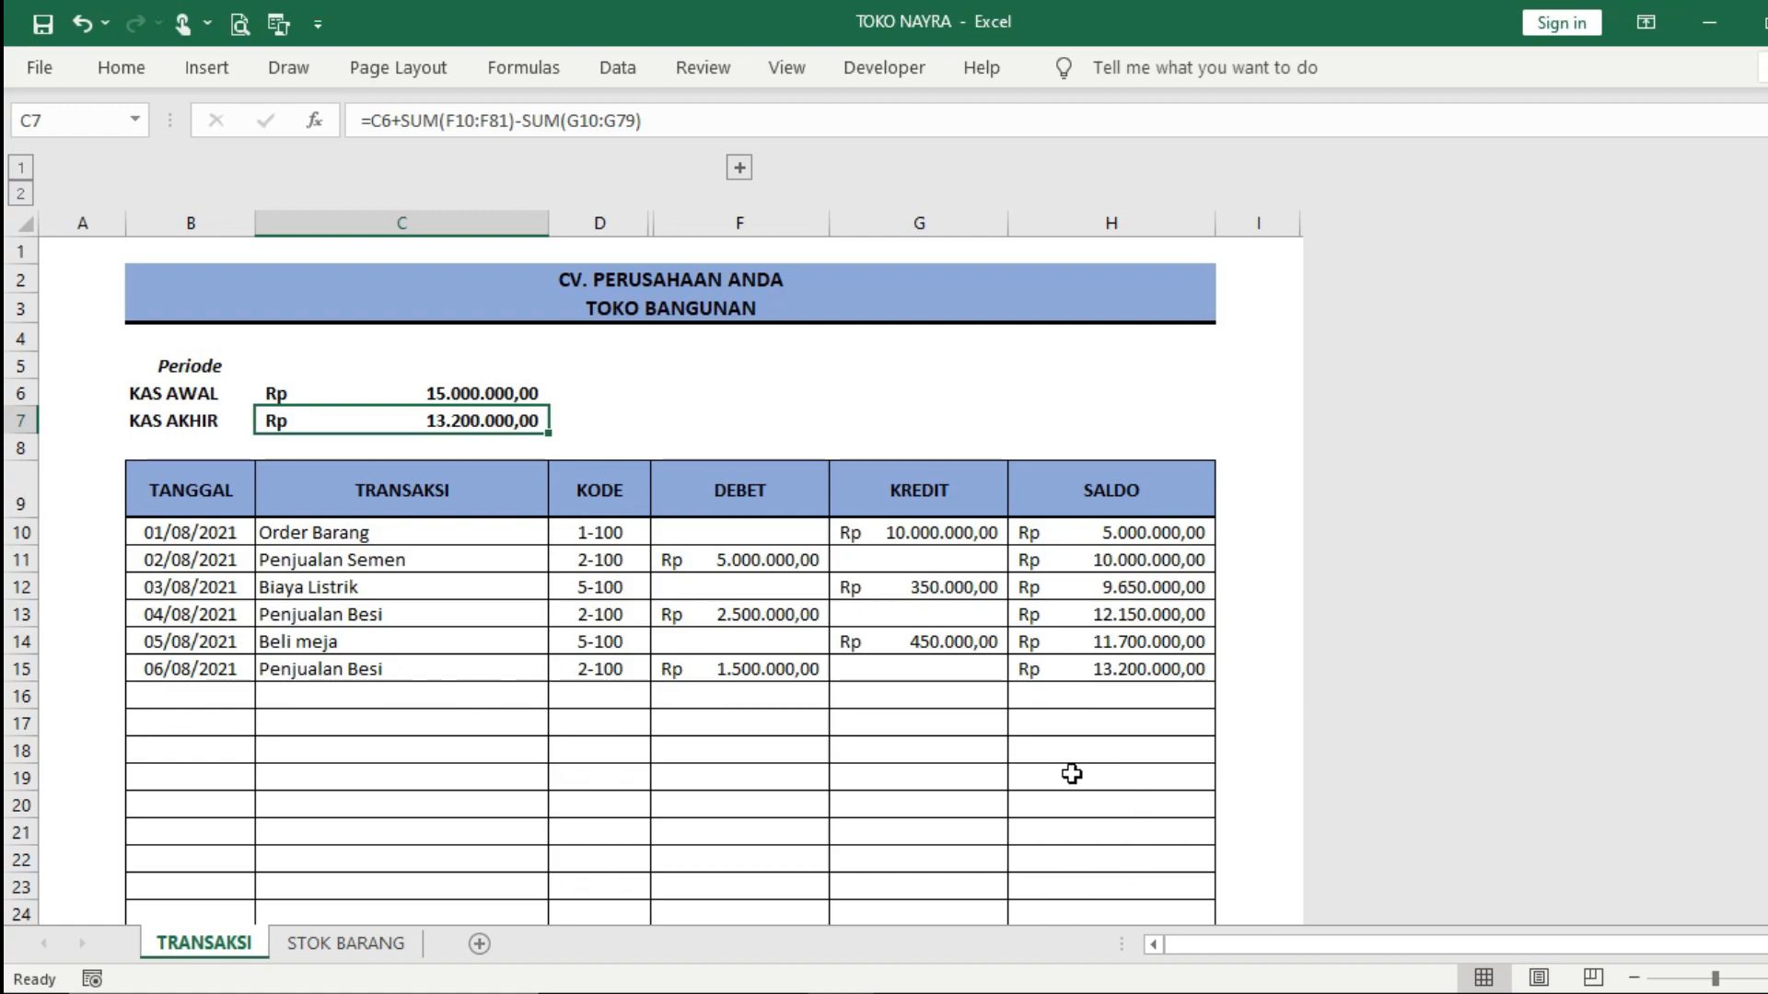
Step: Fill the date from row 15 down into B16 and enter Biaya Operasional as that row's transaction
left_click(162, 693)
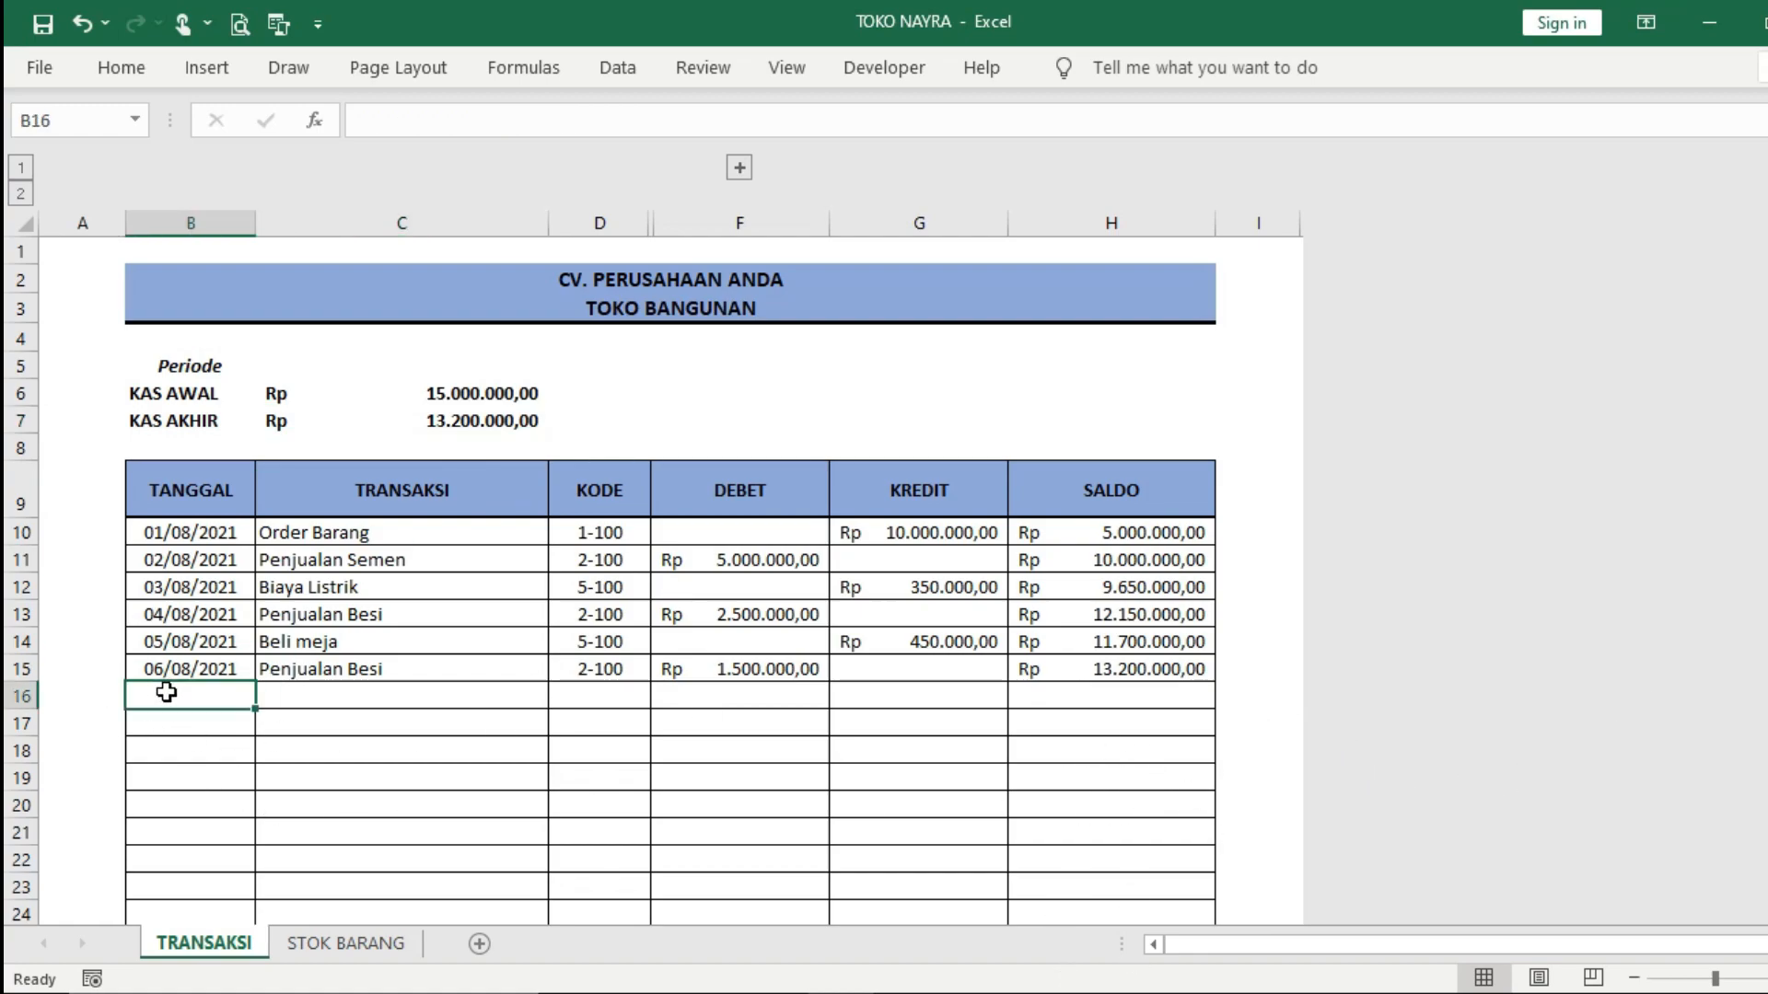
key("ctrl+d")
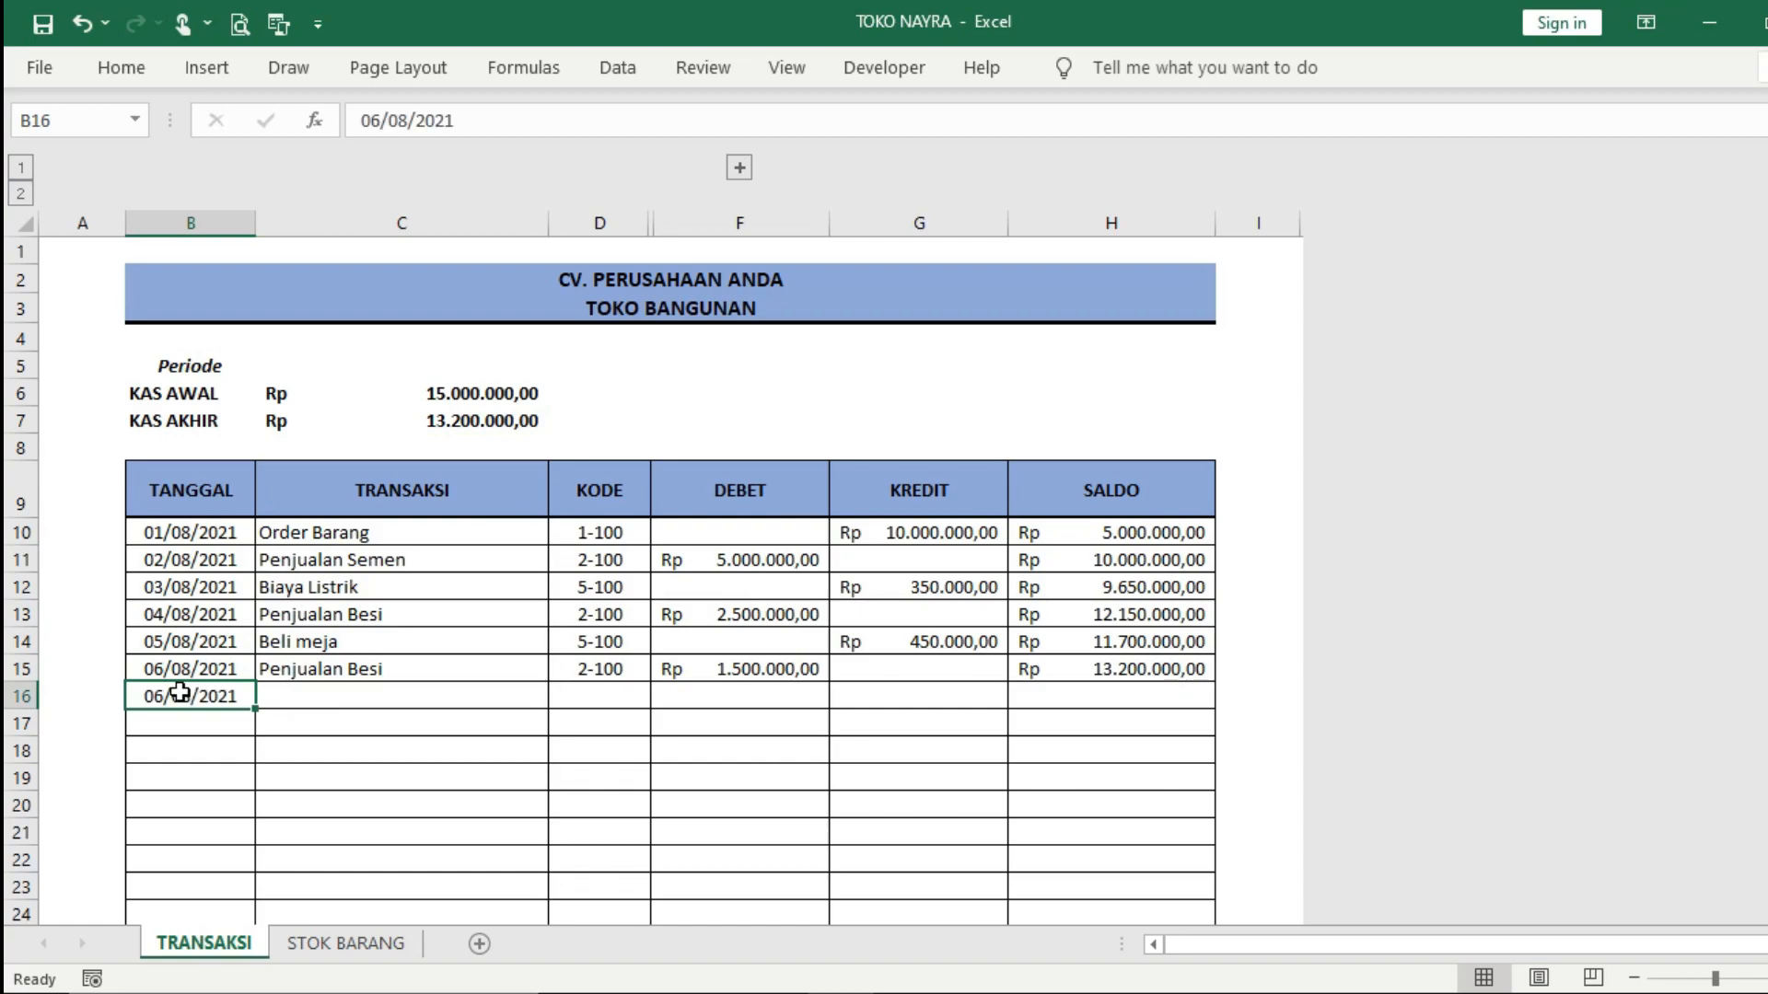
left_click(342, 689)
type("B")
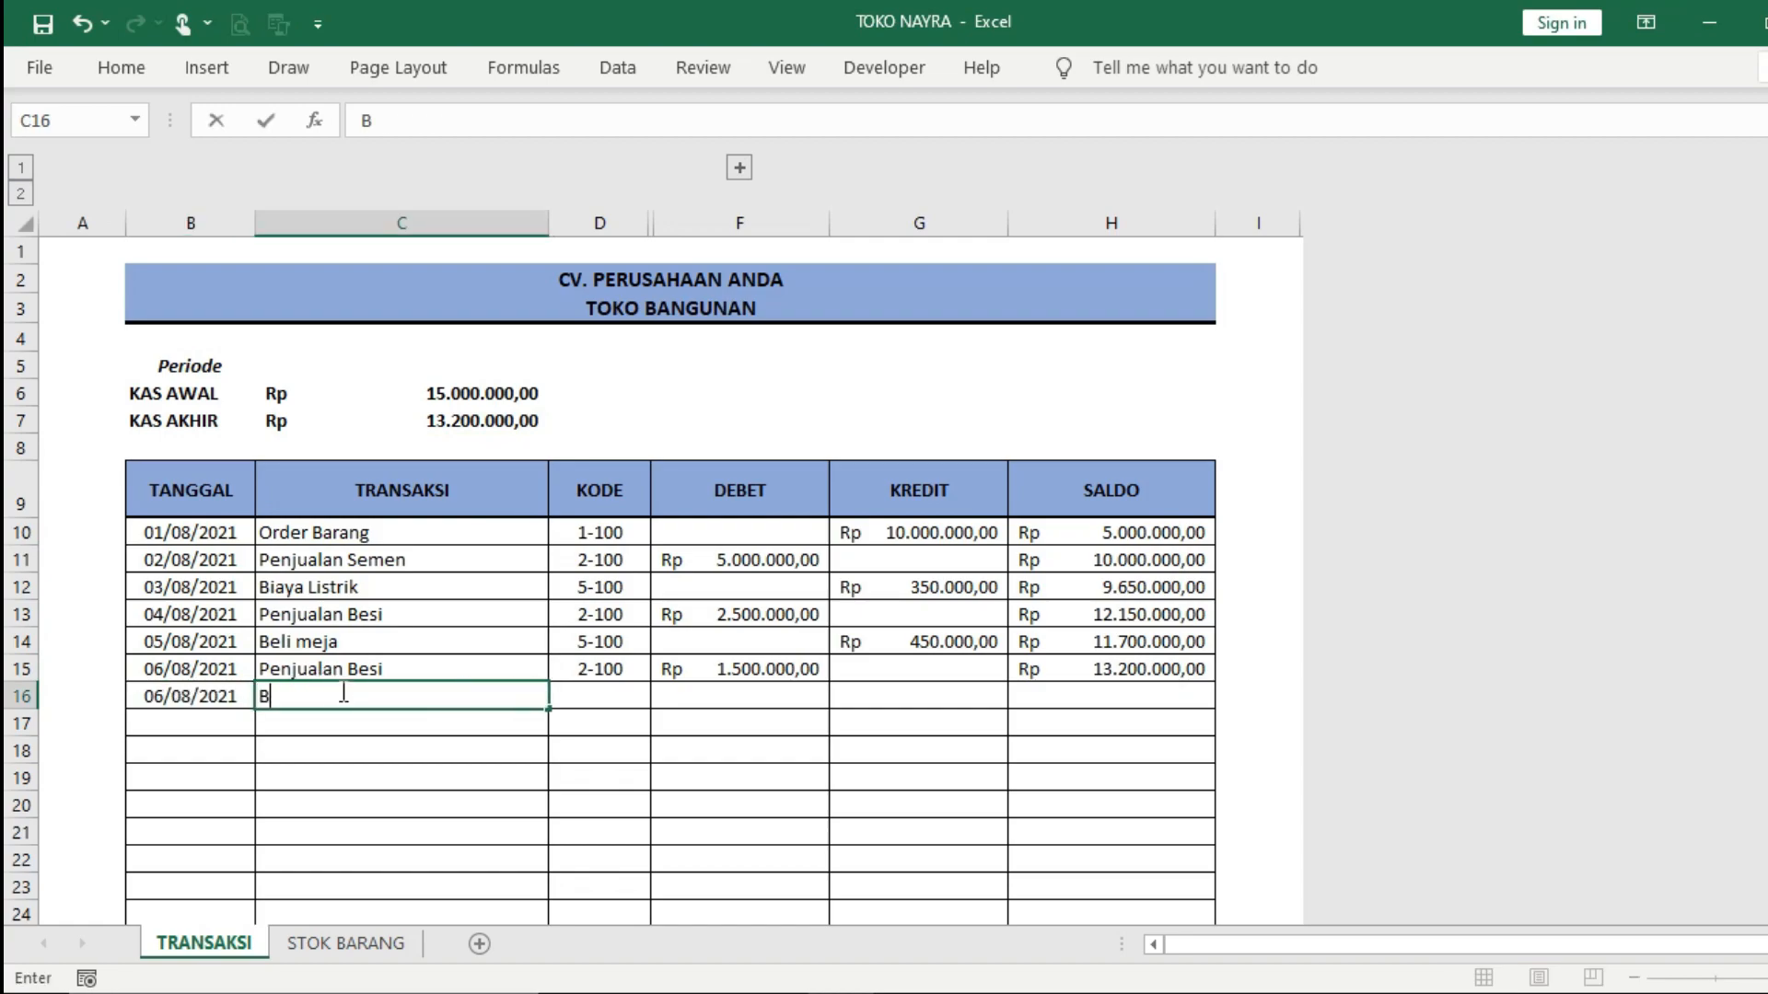
type("iaya Operasion")
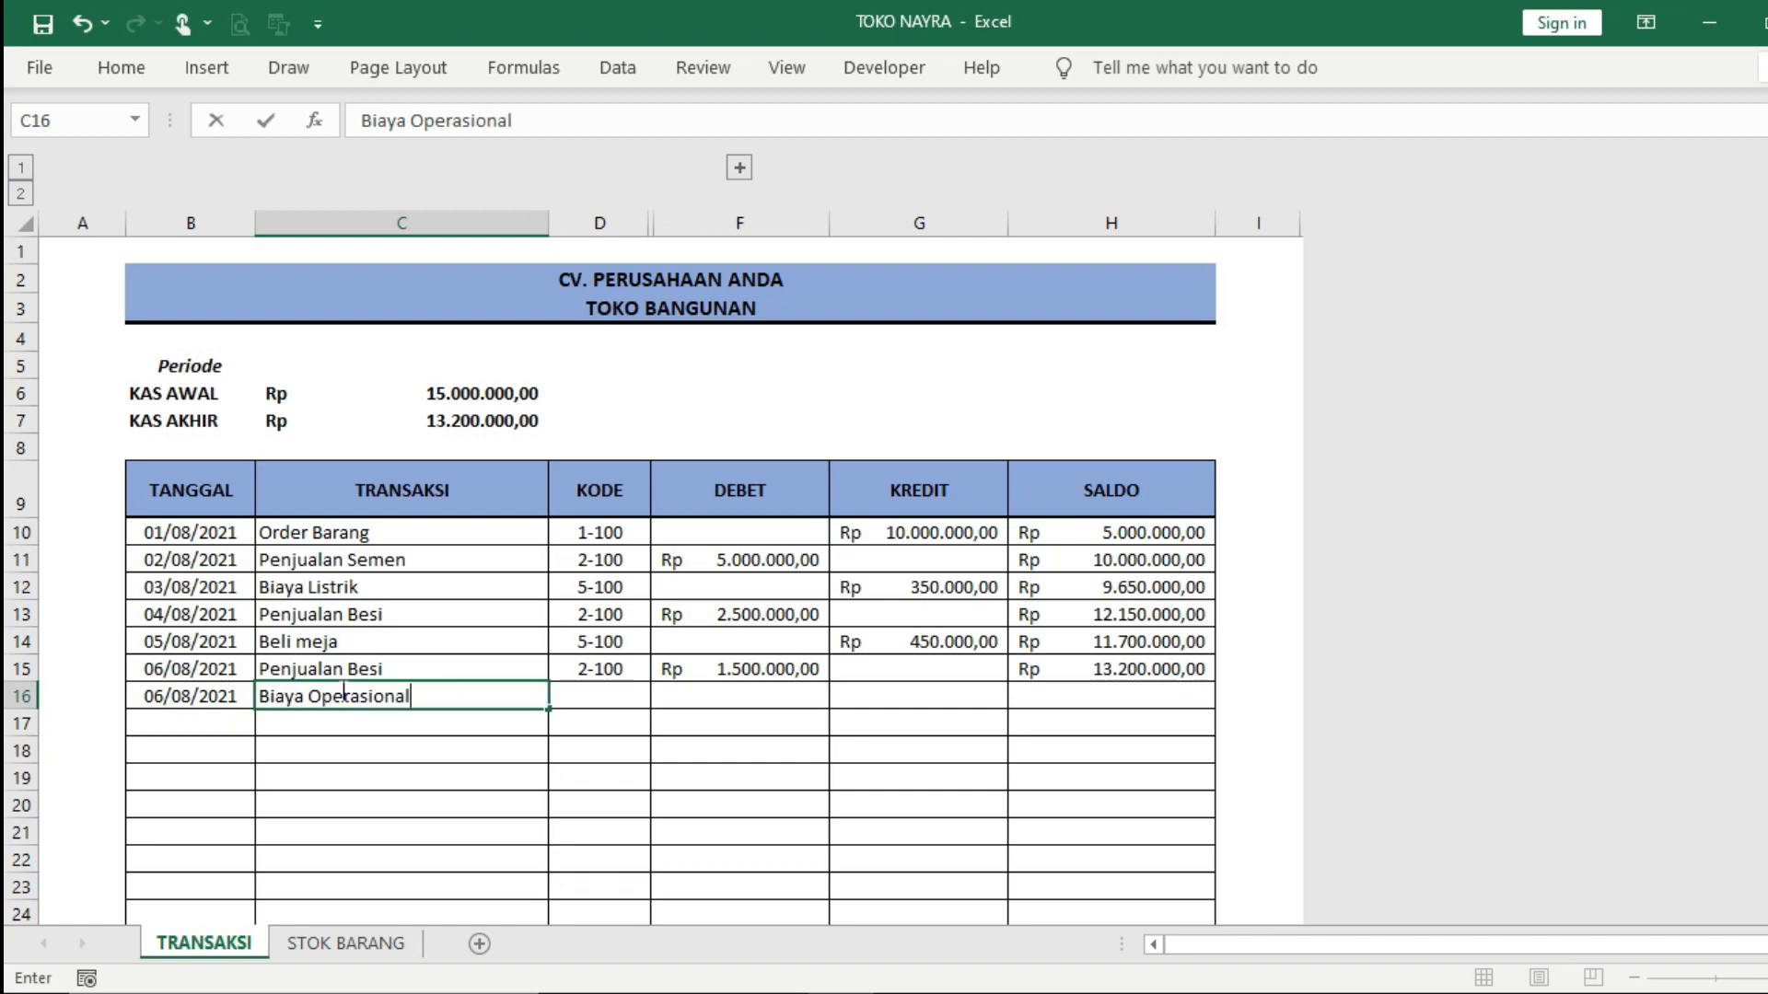
type("al")
key("Tab")
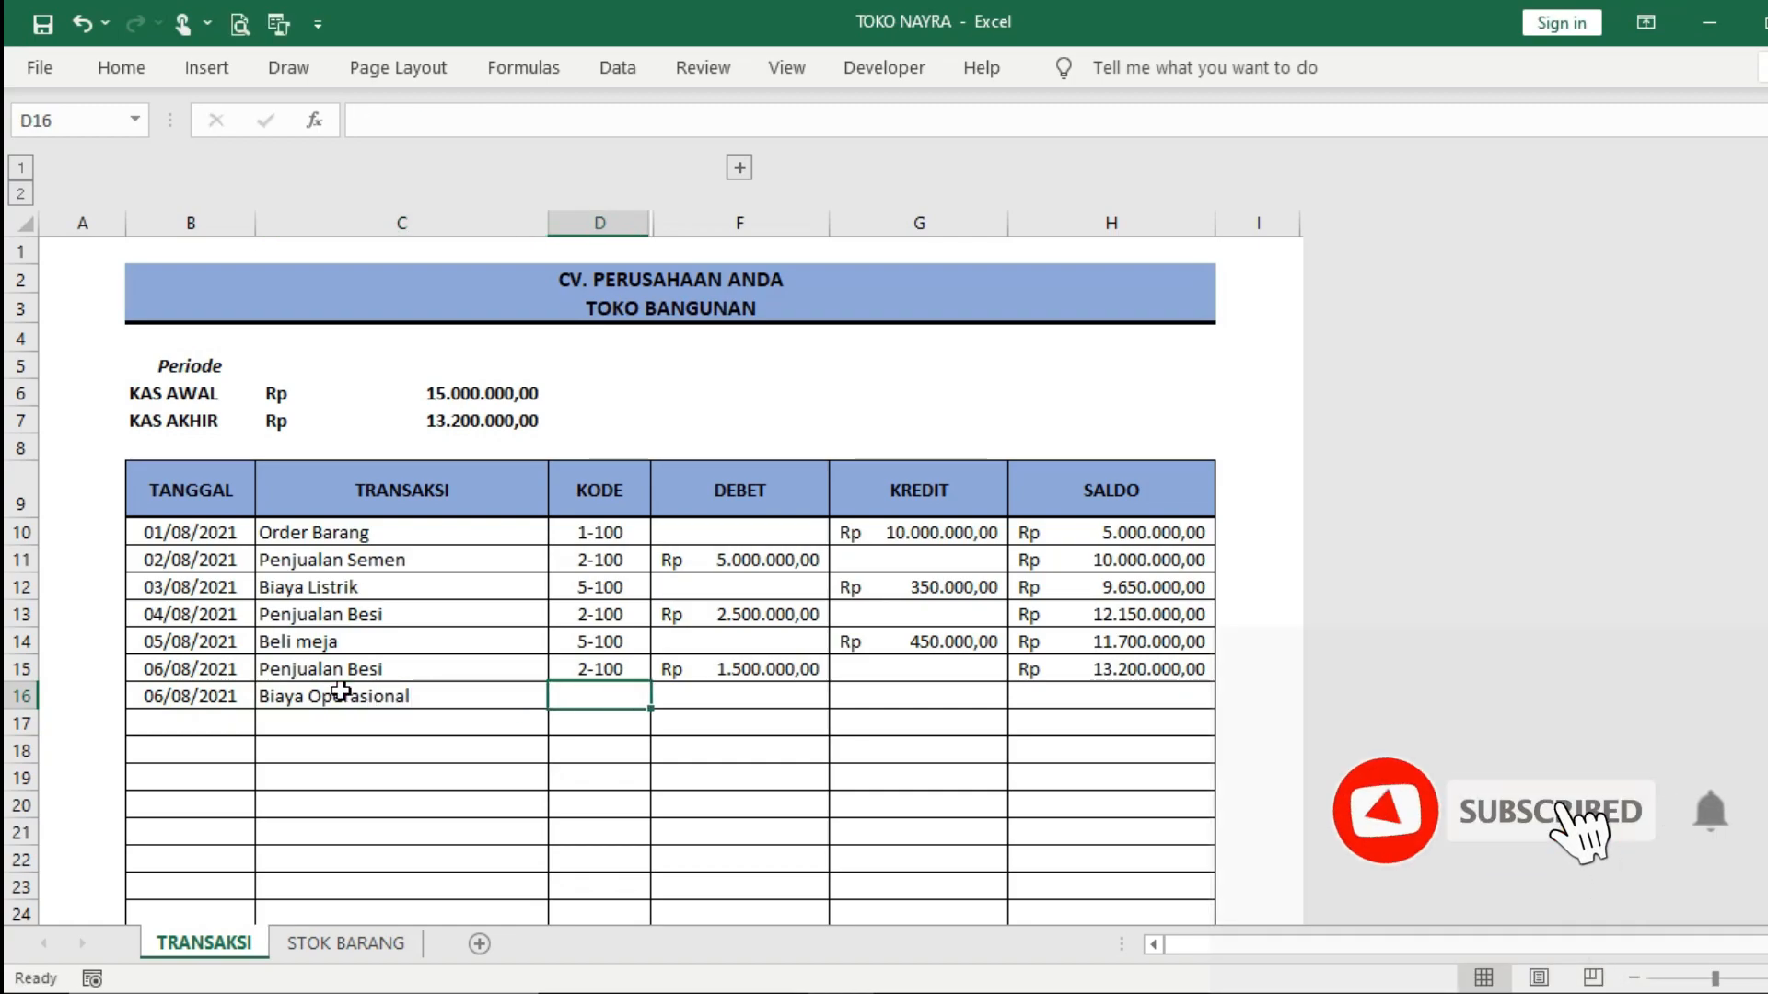
Step: Complete the row 16 transaction with code 5-100 and a credit of 300000
type("5-100")
key("Tab")
key("Tab")
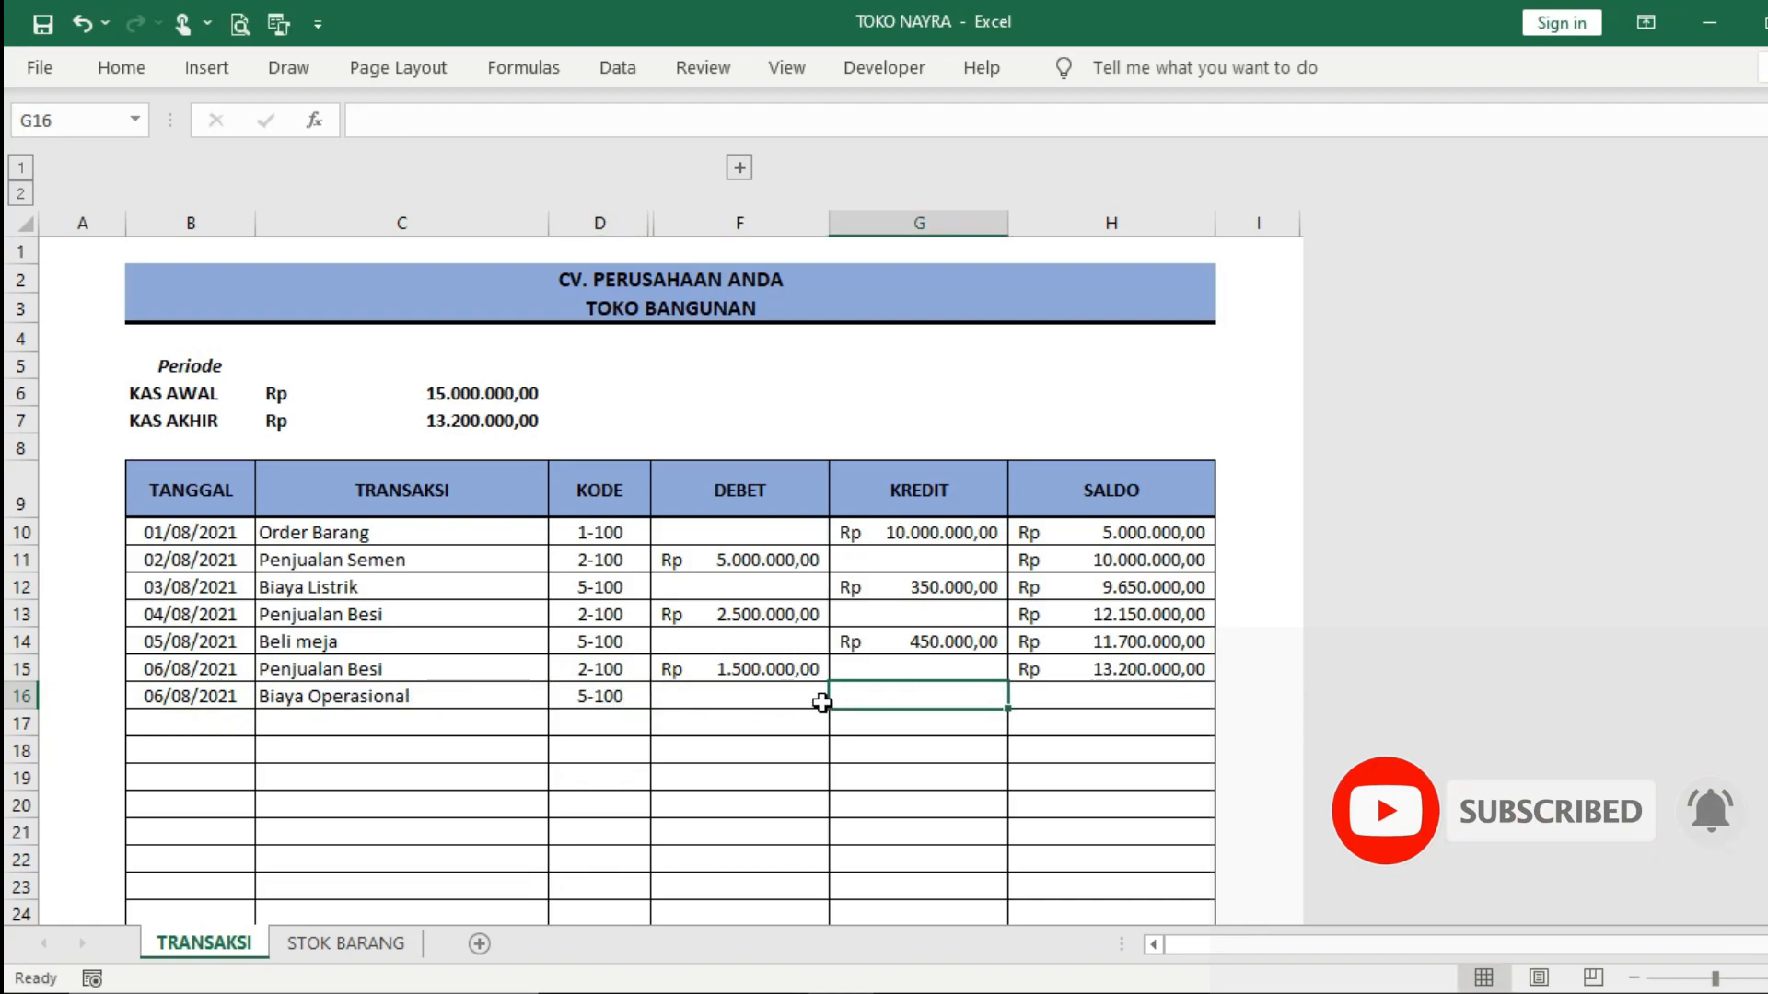
type("300000")
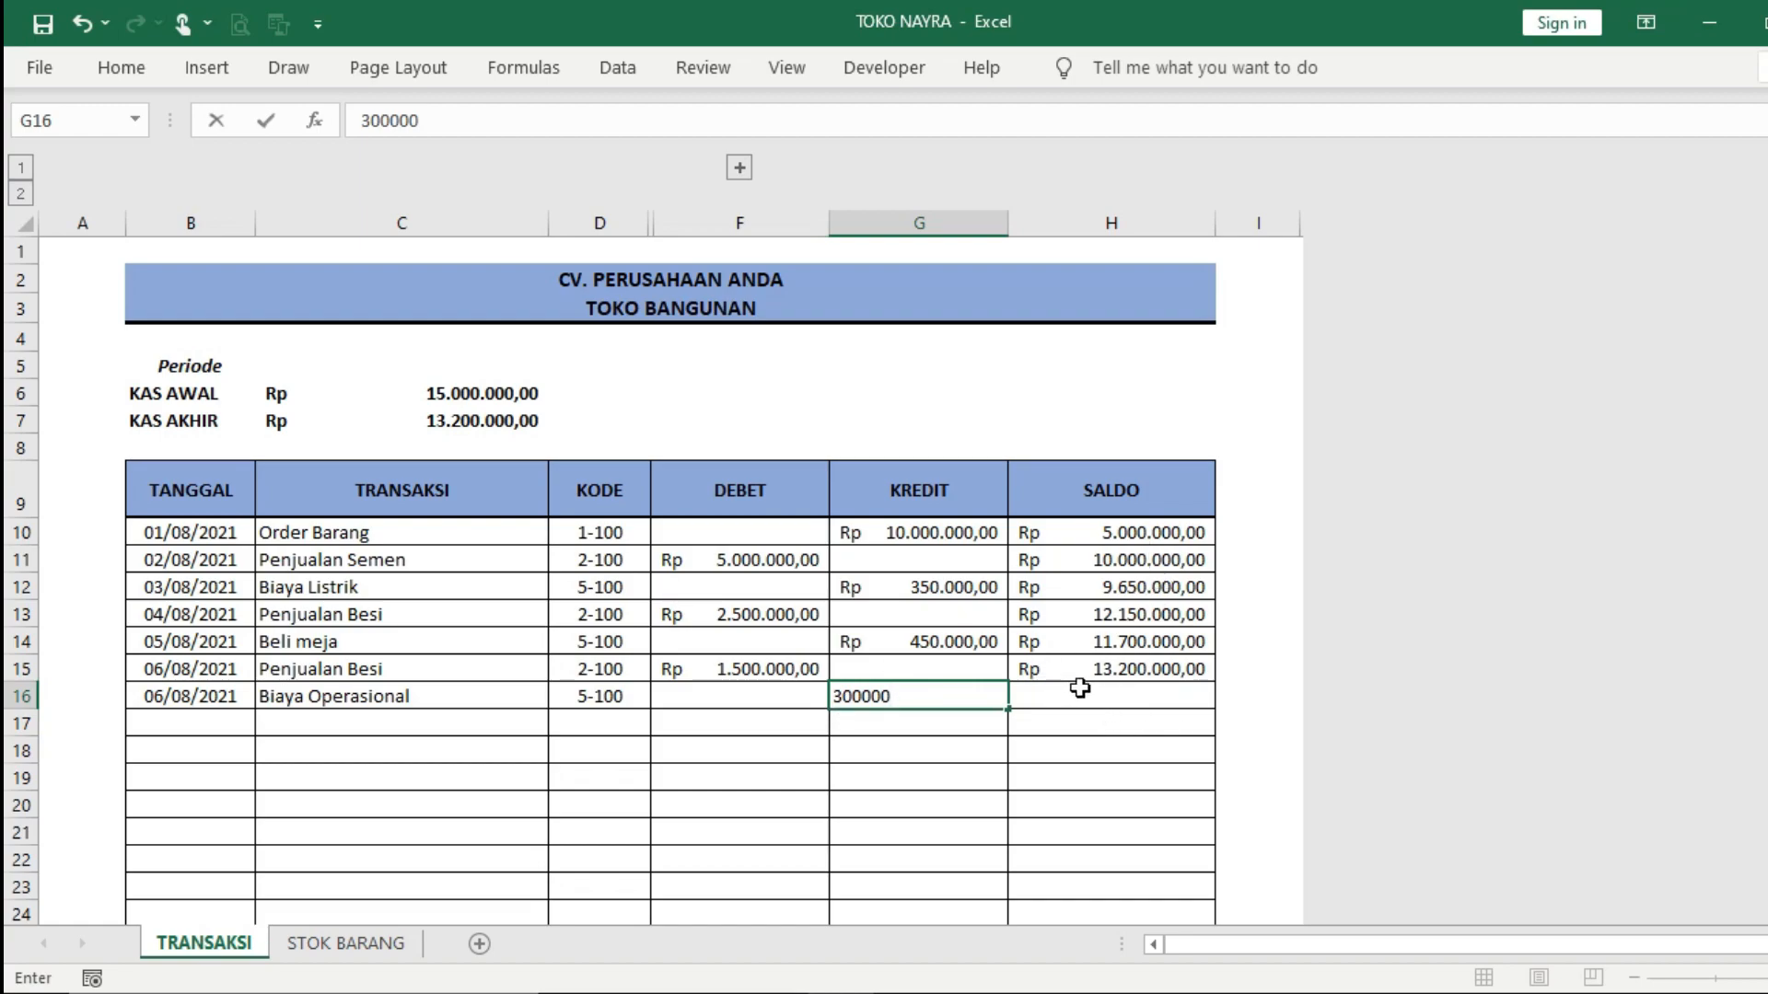
key("Return")
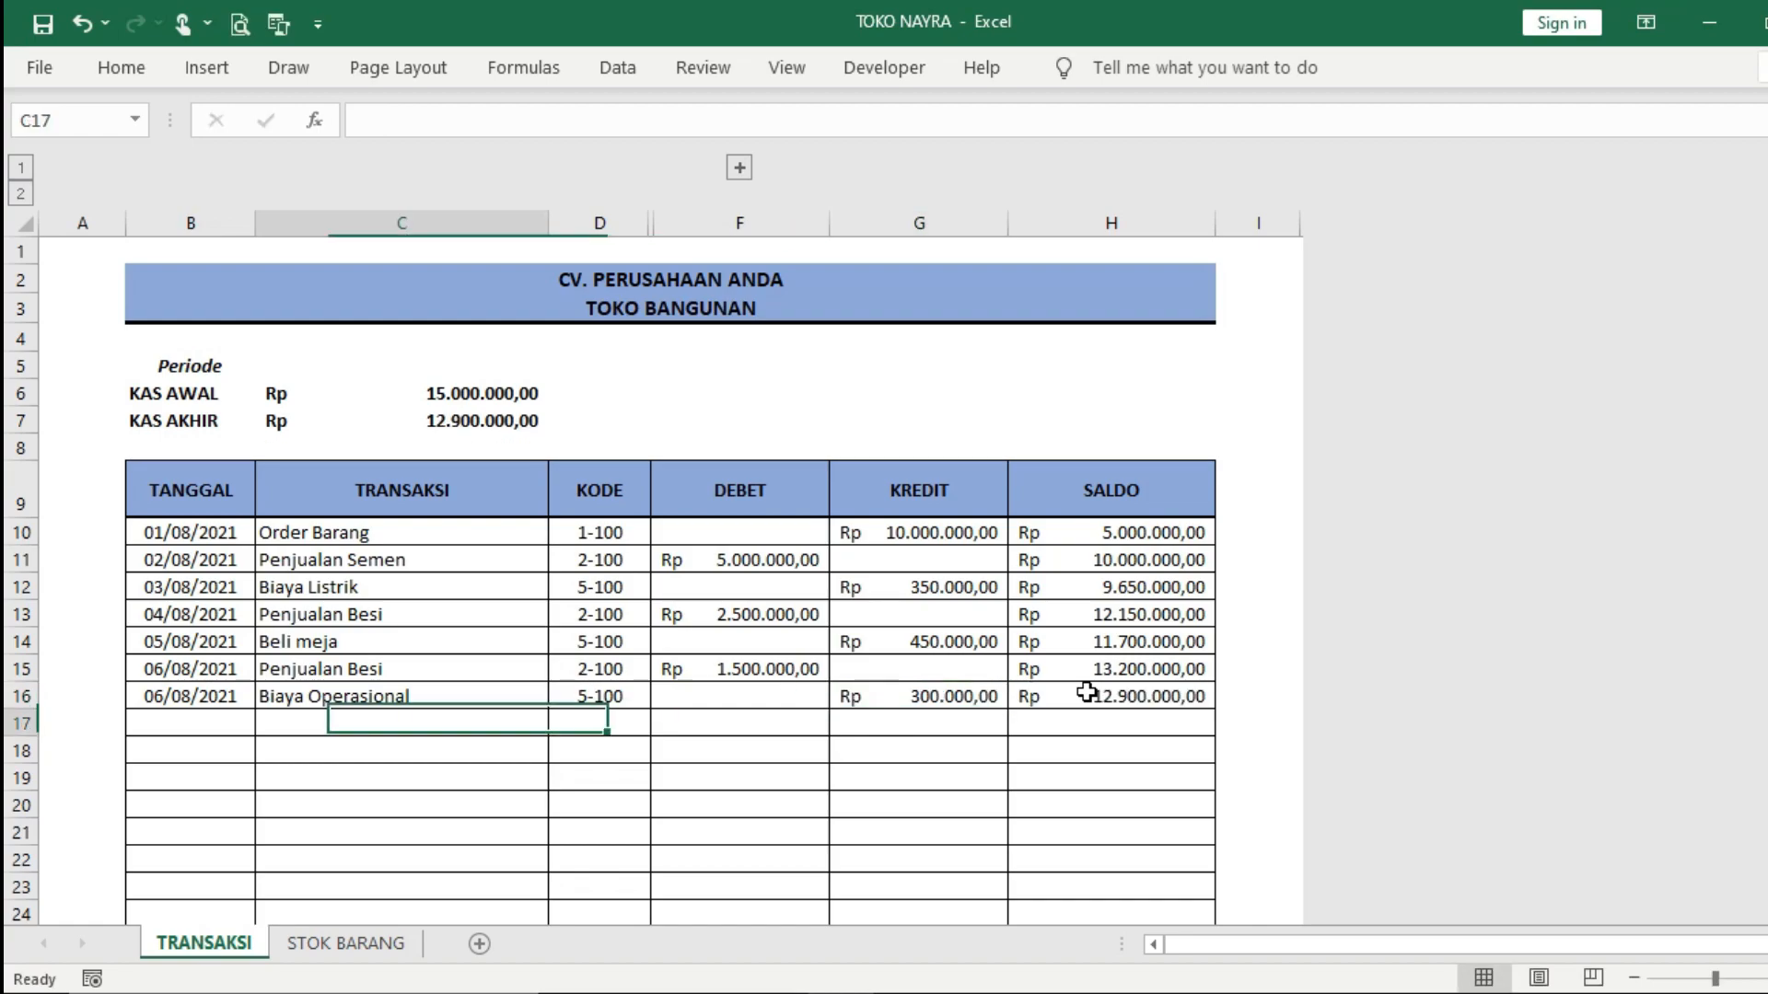
left_click(980, 779)
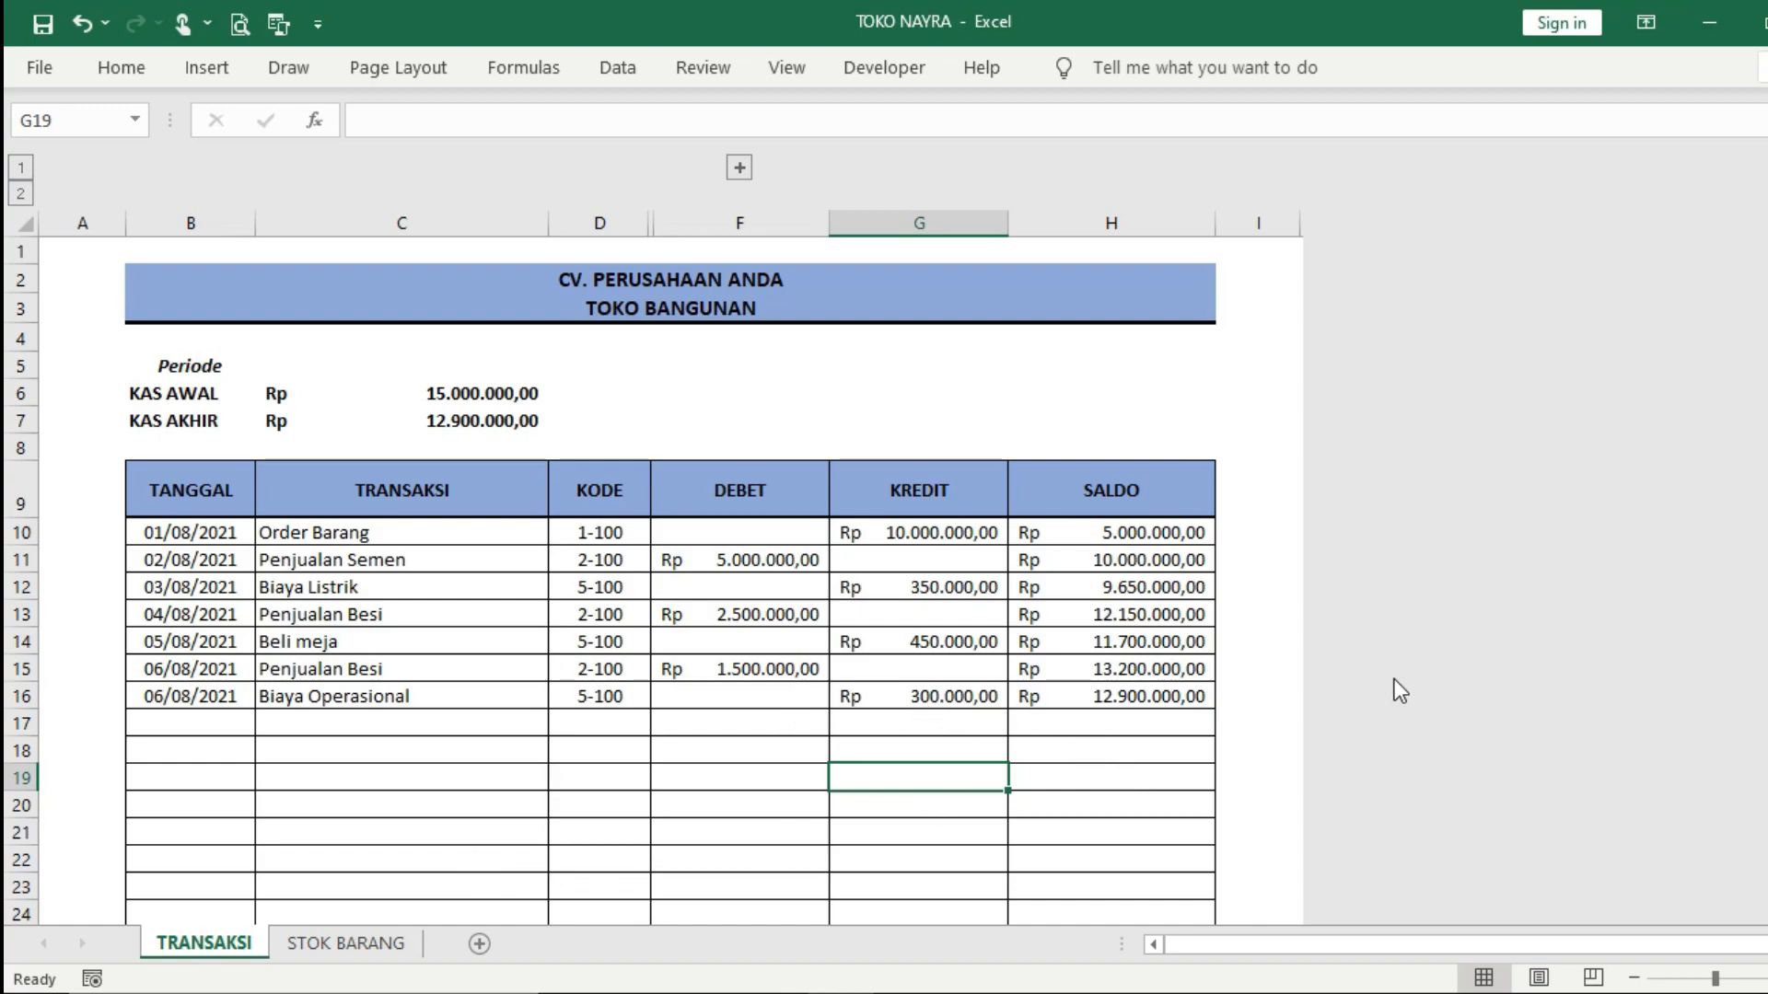
Step: Create a blank workbook and enter the titles CV. MAJU MAJU in A2 and TOKO BANGUNAN in A3
key("ctrl+n")
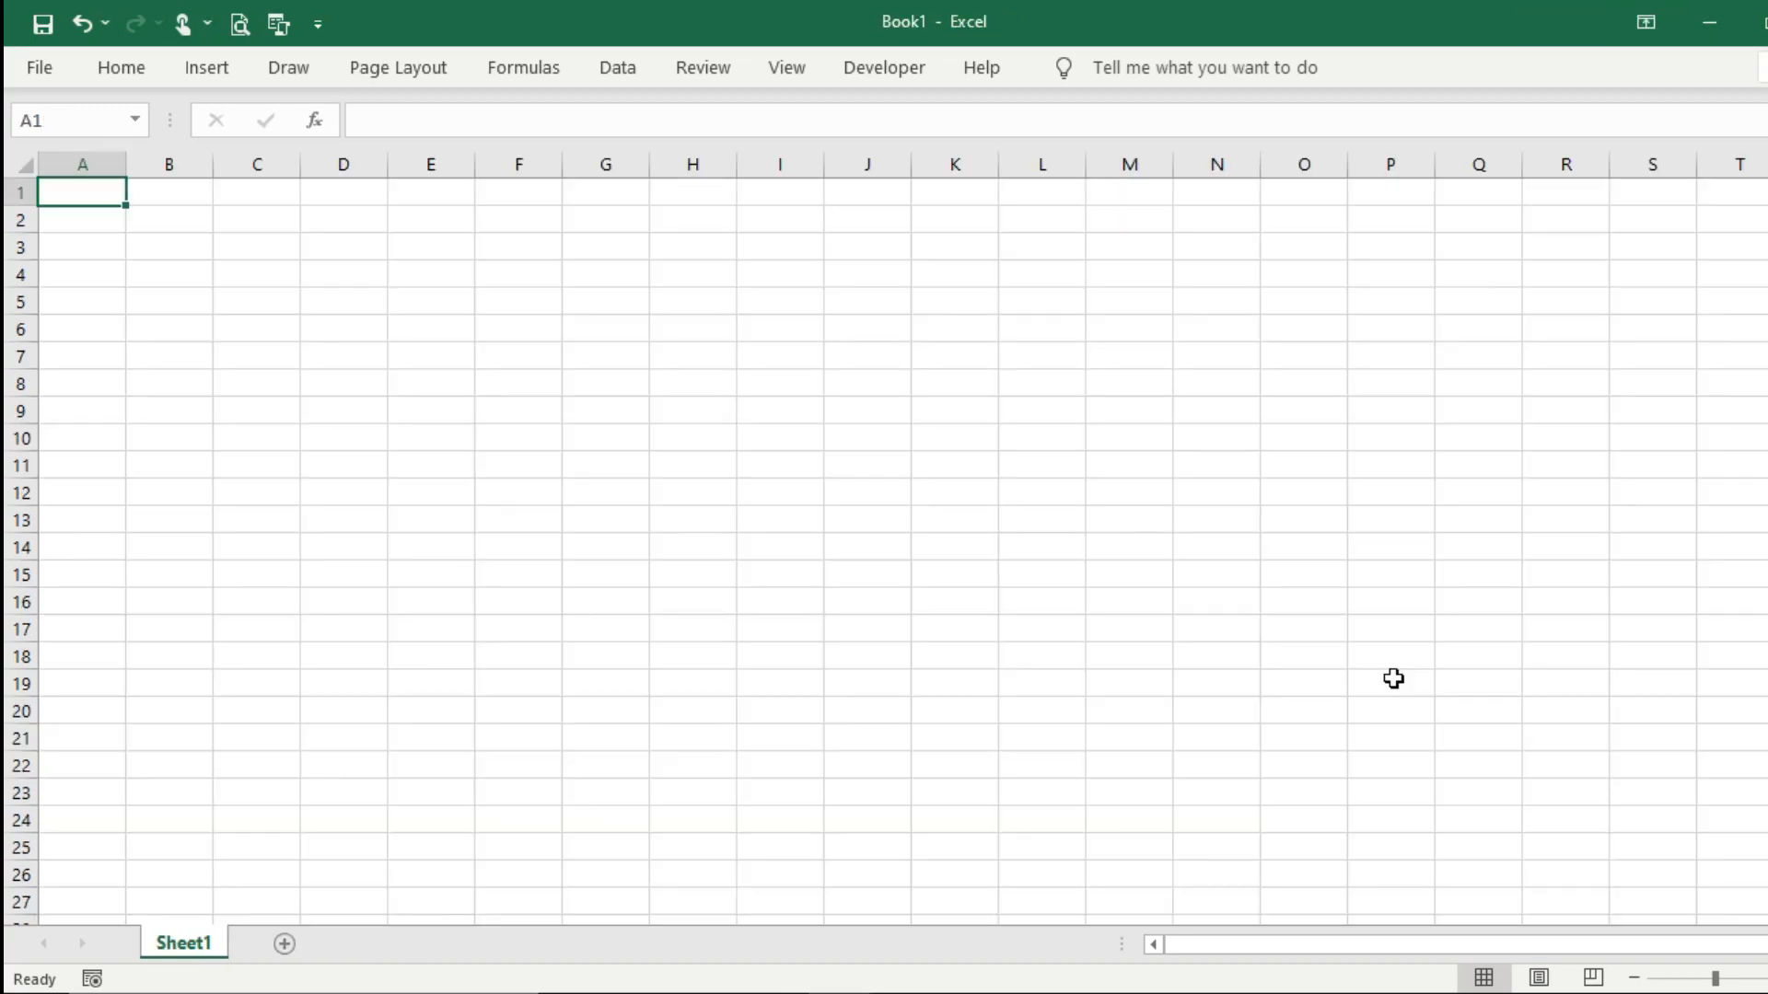
key("Return")
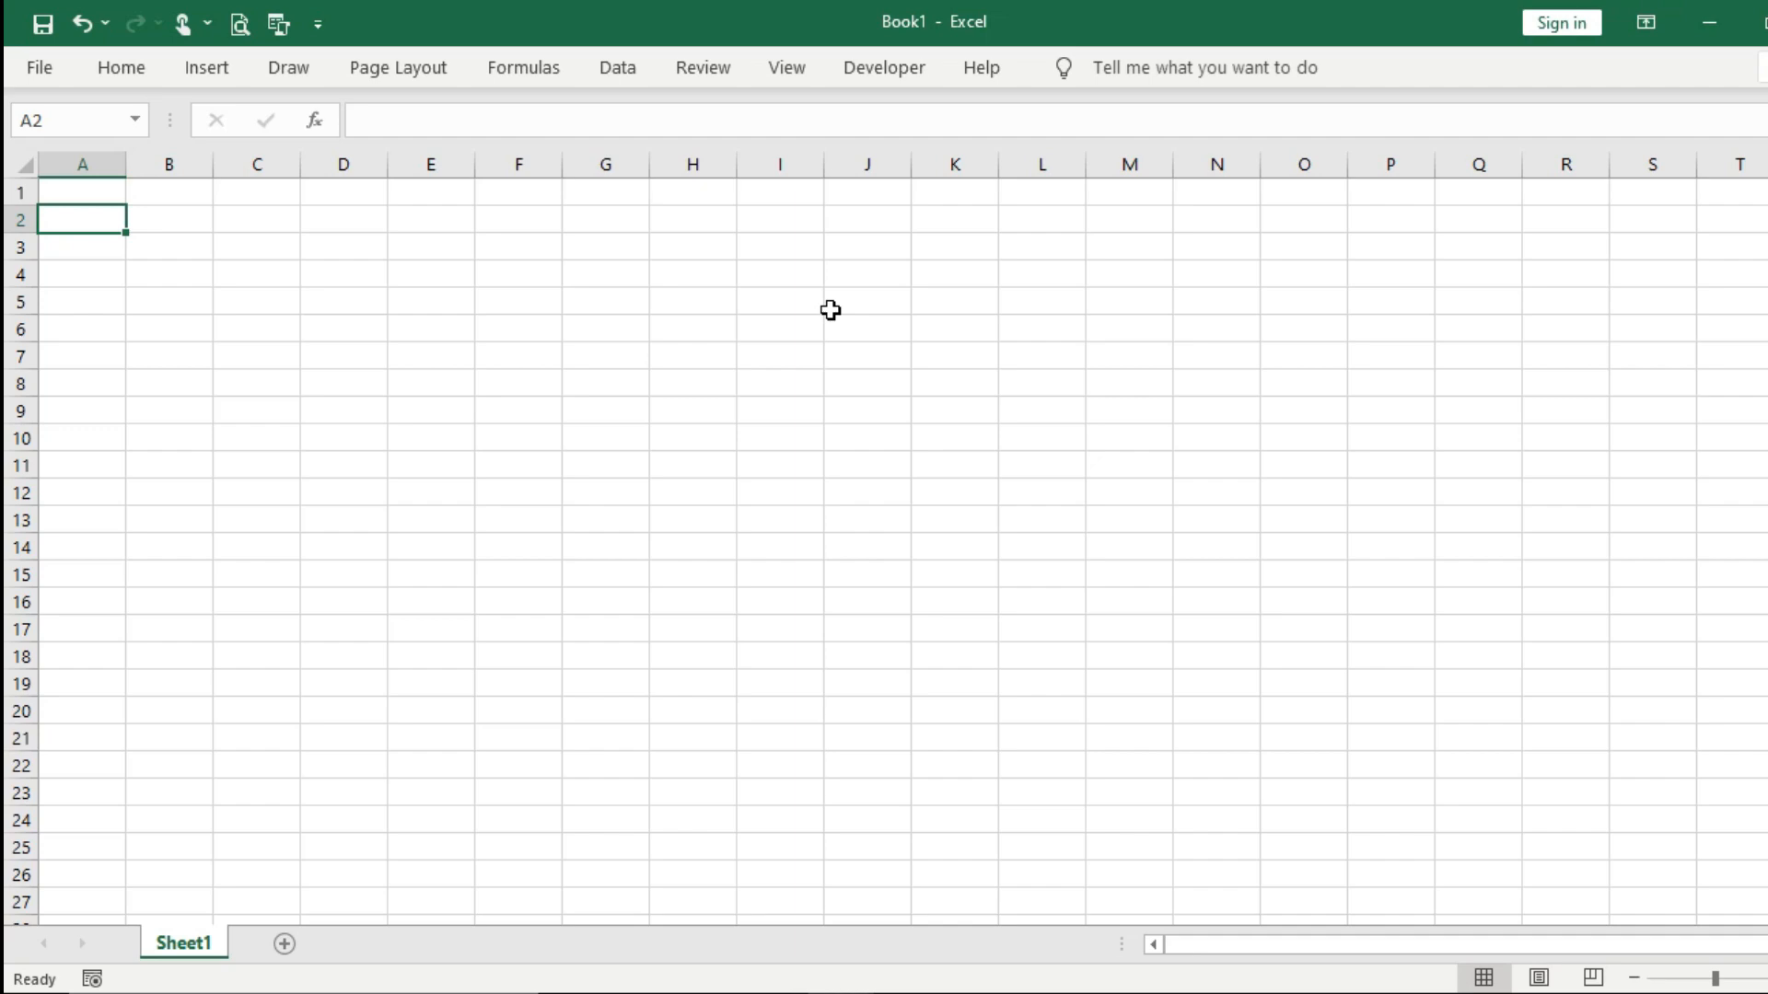
type("CV")
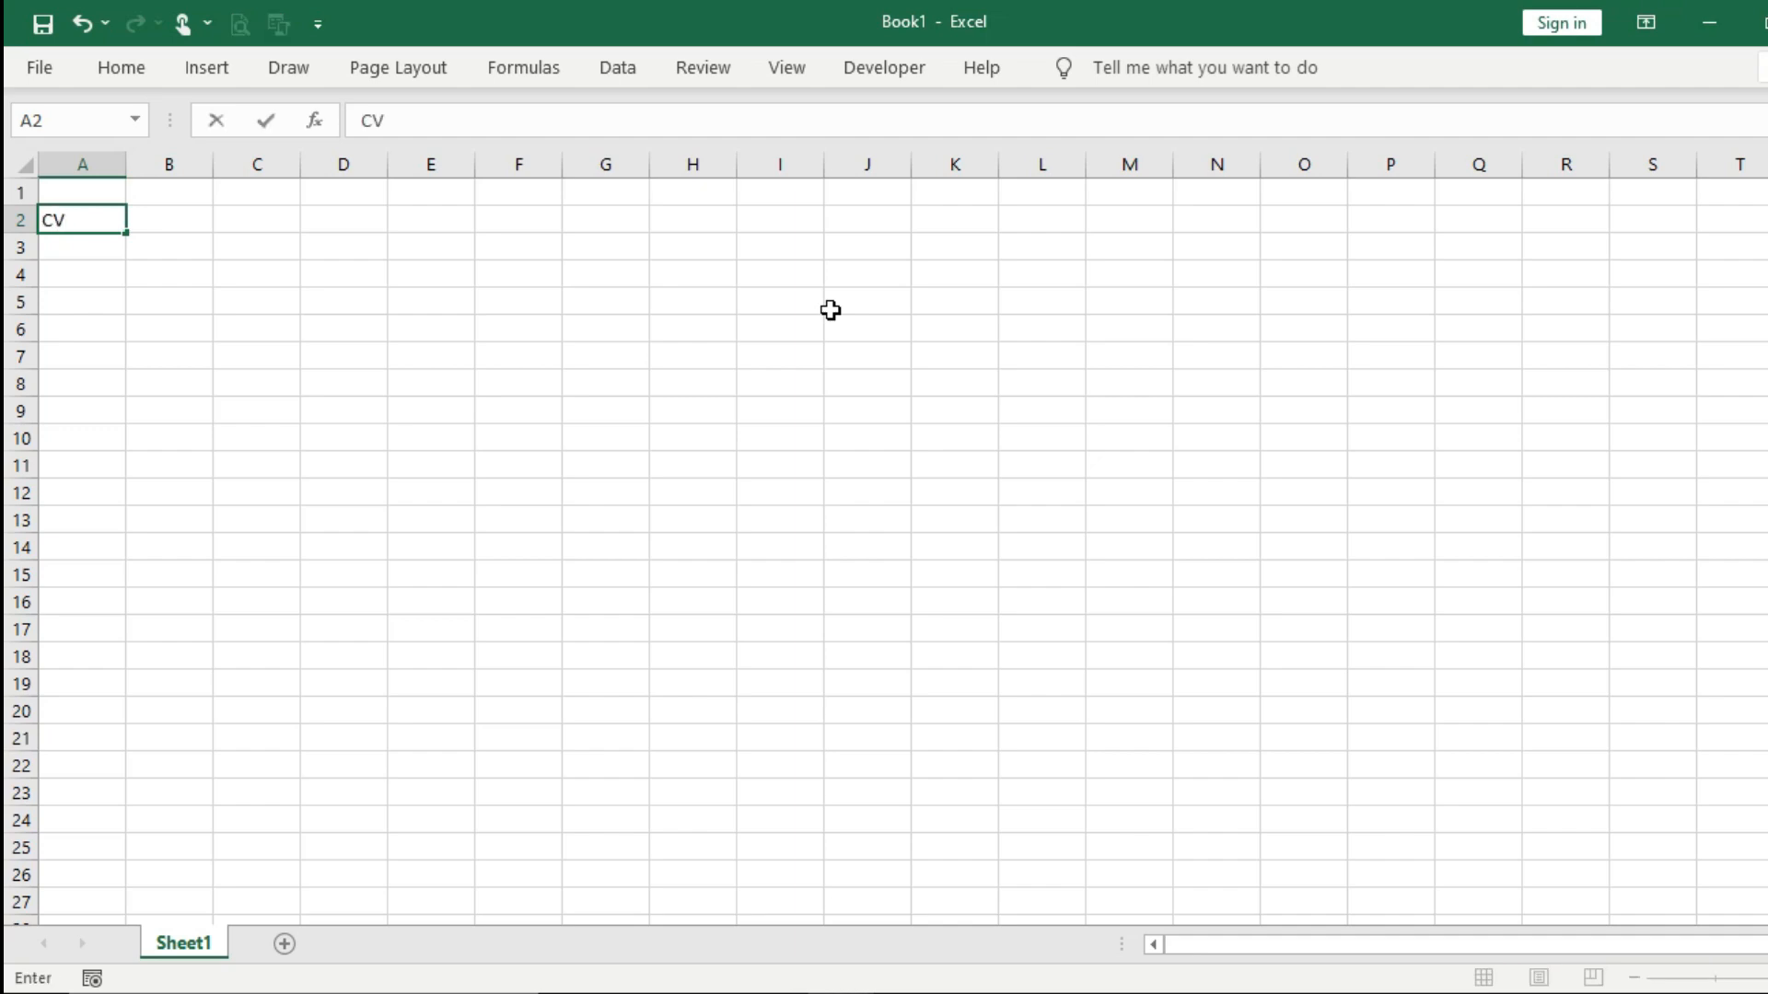
type(". MAJU MAJU")
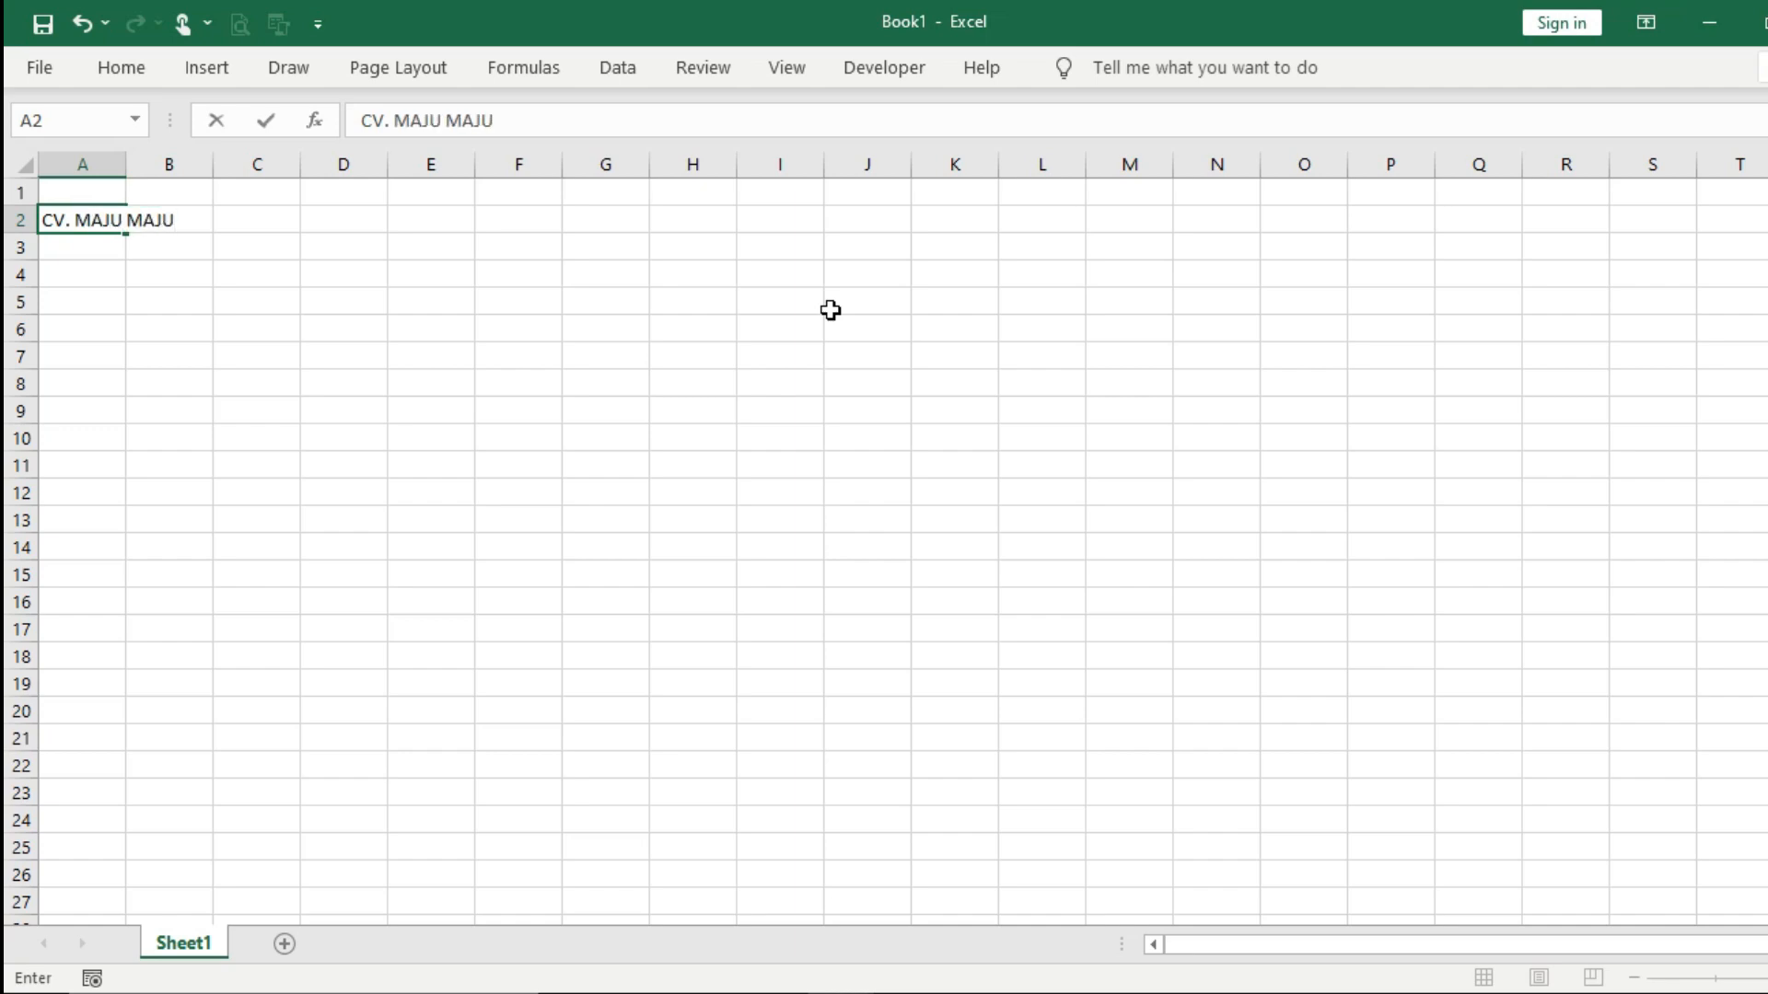
key("Return")
type("T")
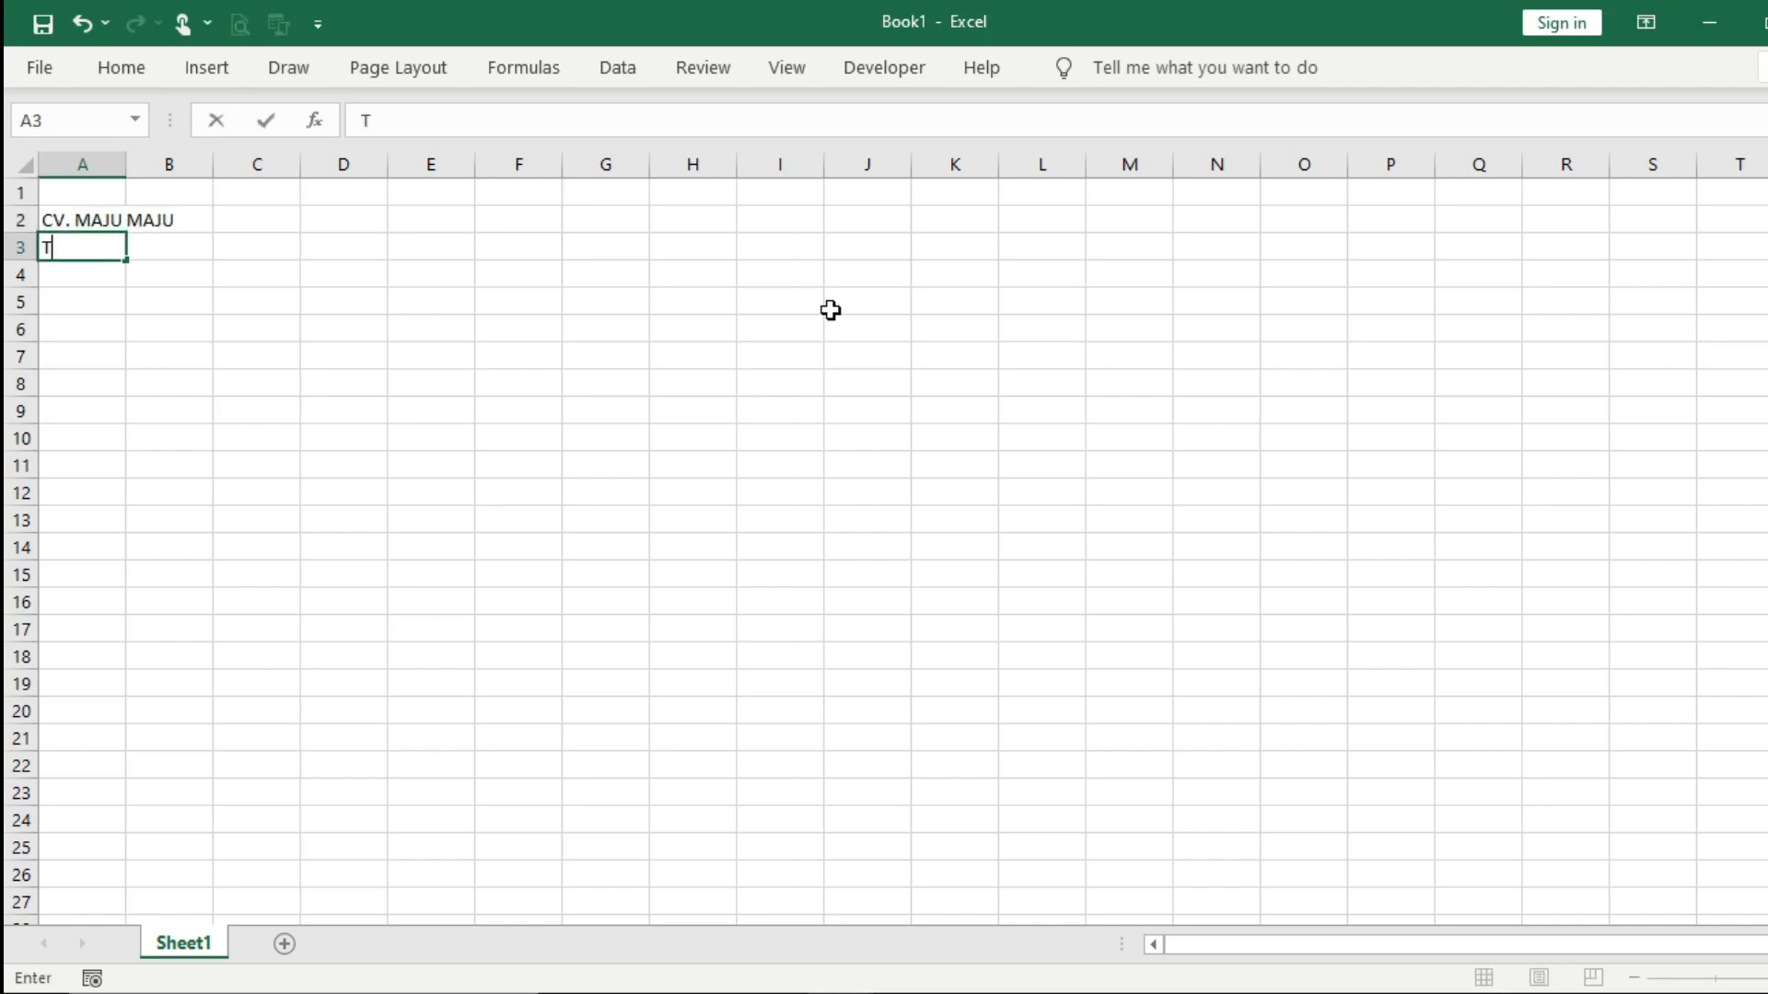
type("OKO BANGUNAN")
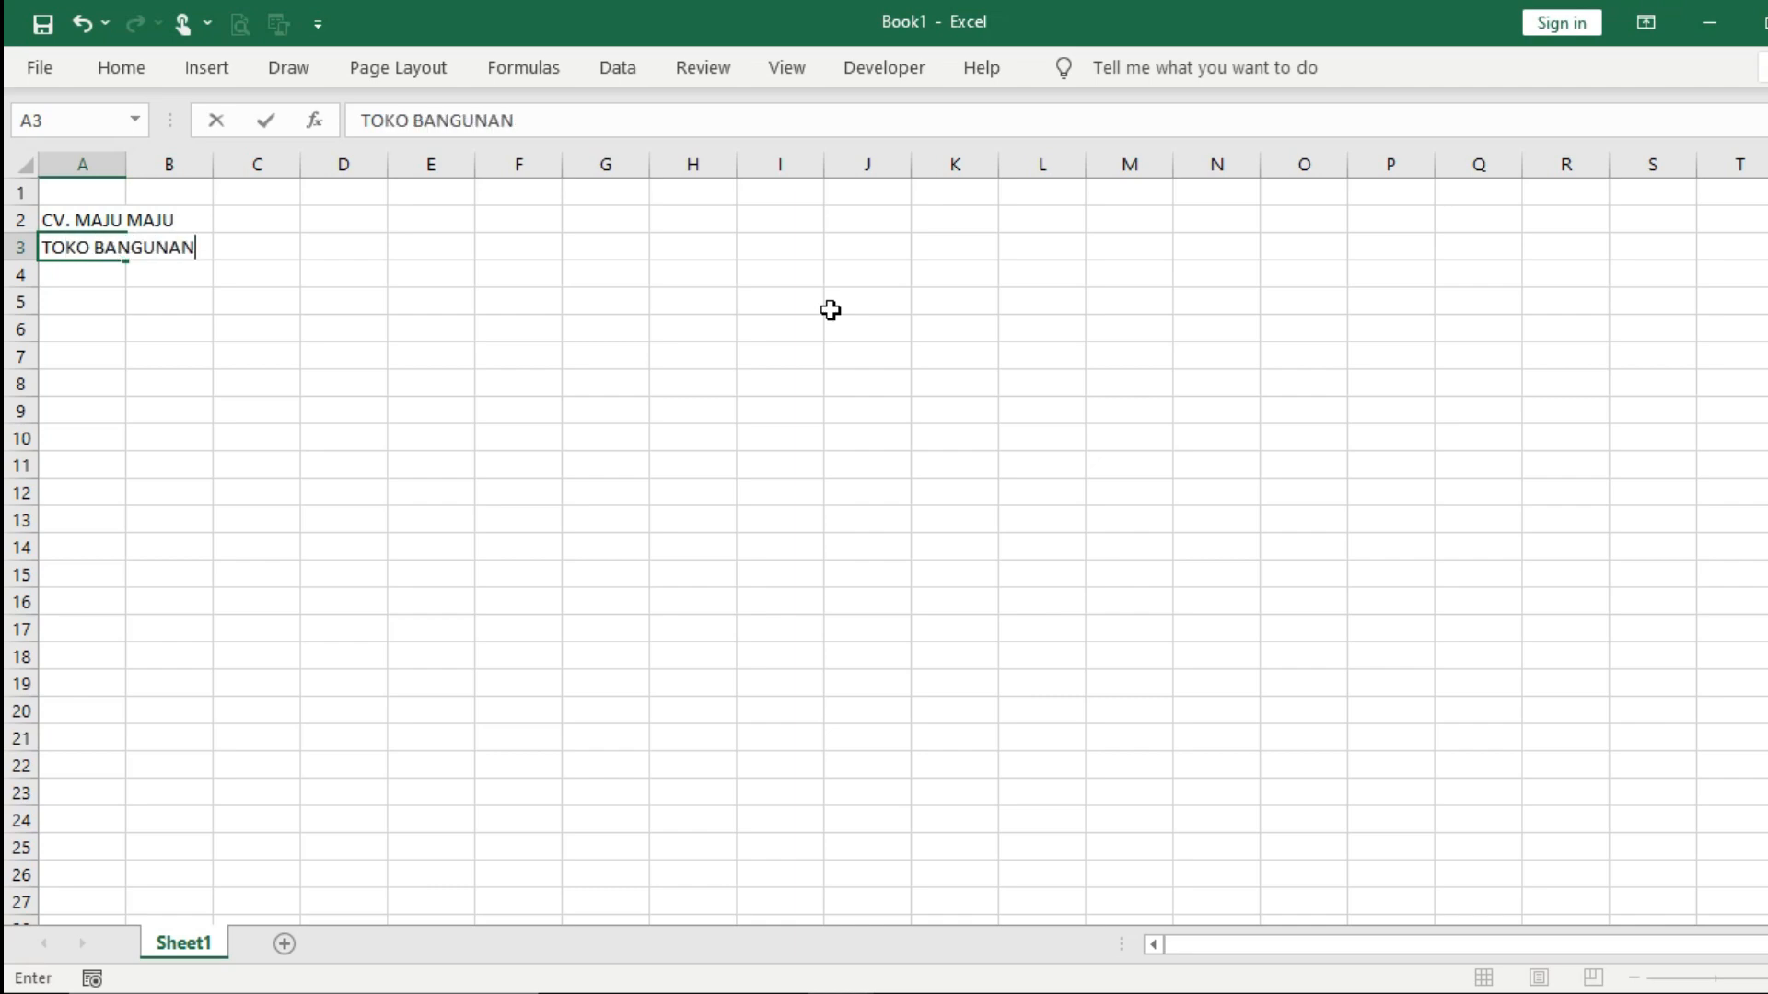
key("Return")
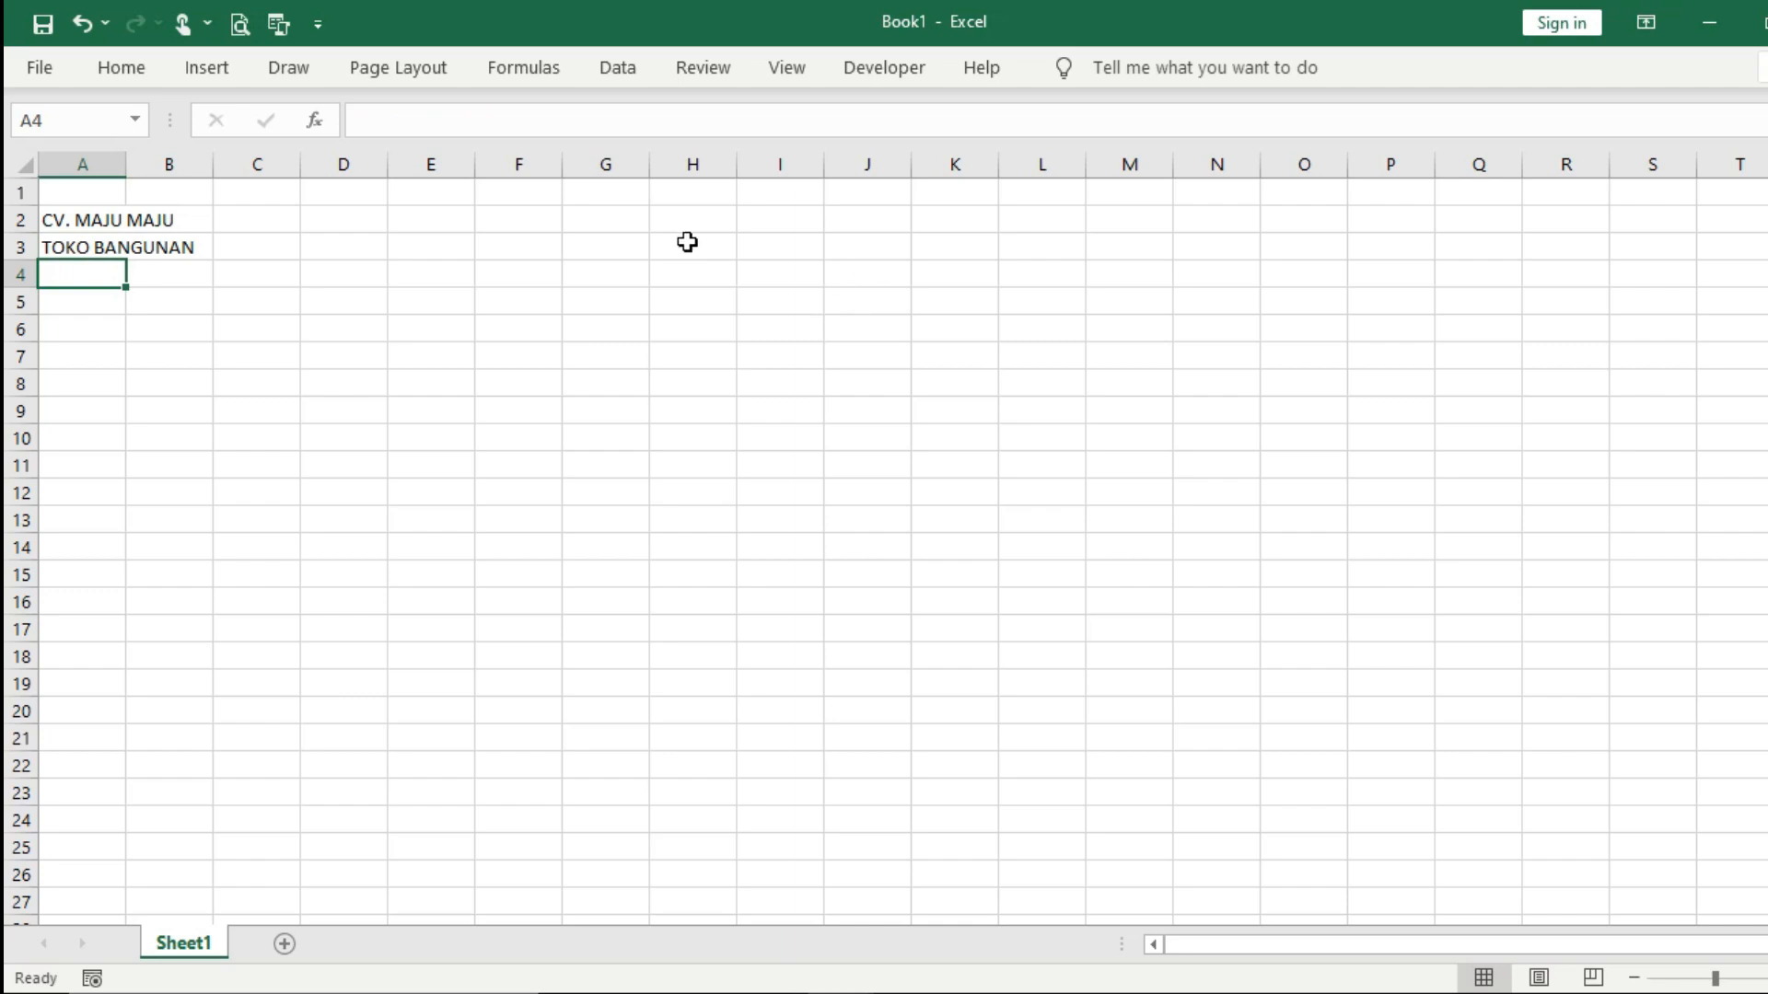
Step: Merge A2:H3 across each row and center both title lines horizontally
left_click_drag(86, 224, 665, 247)
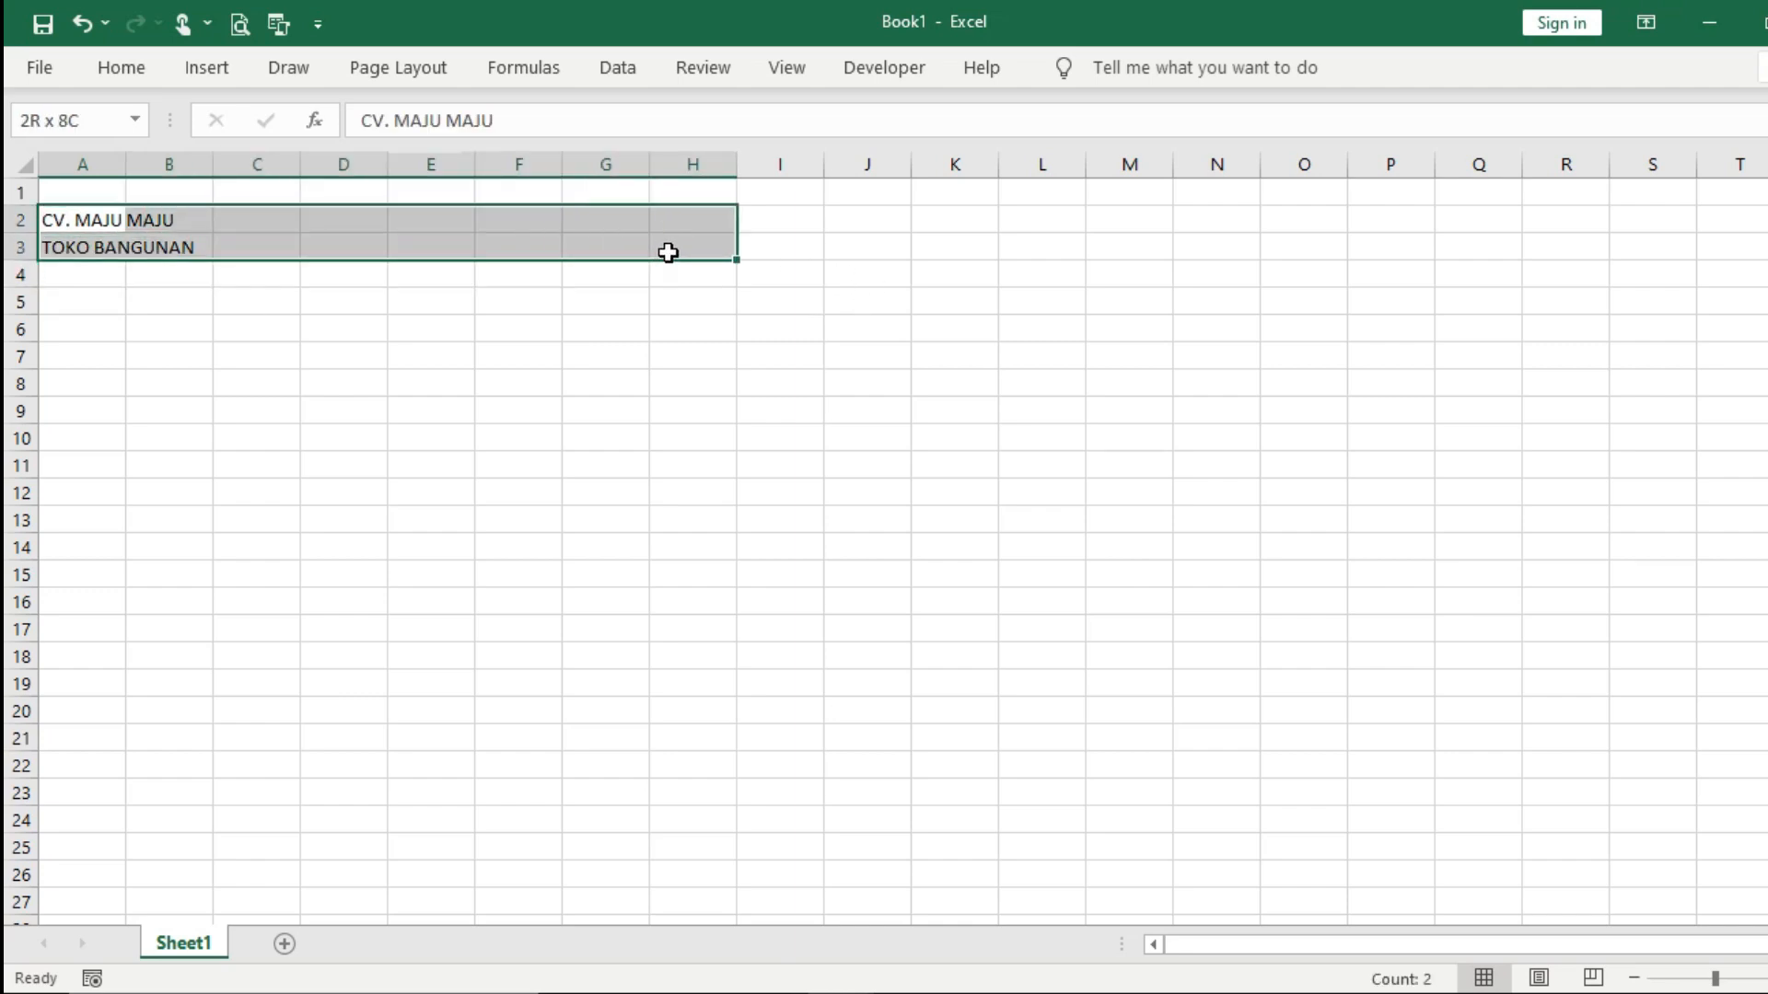
left_click(122, 69)
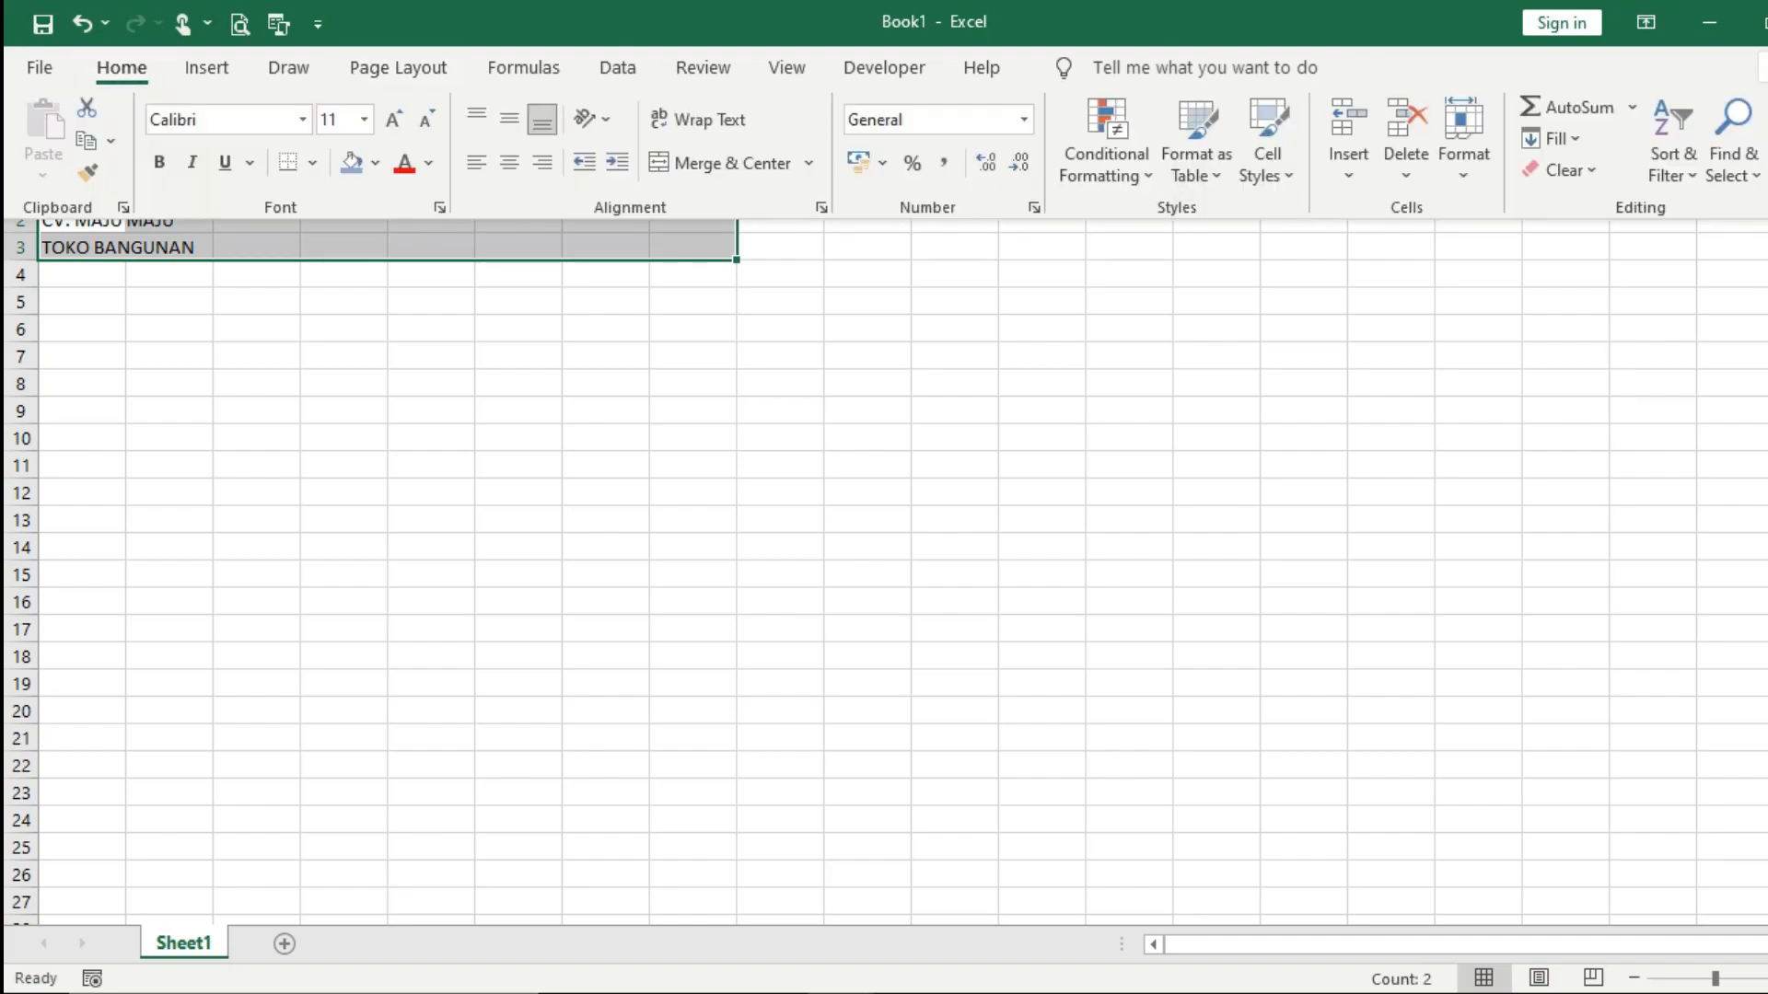
left_click(1765, 208)
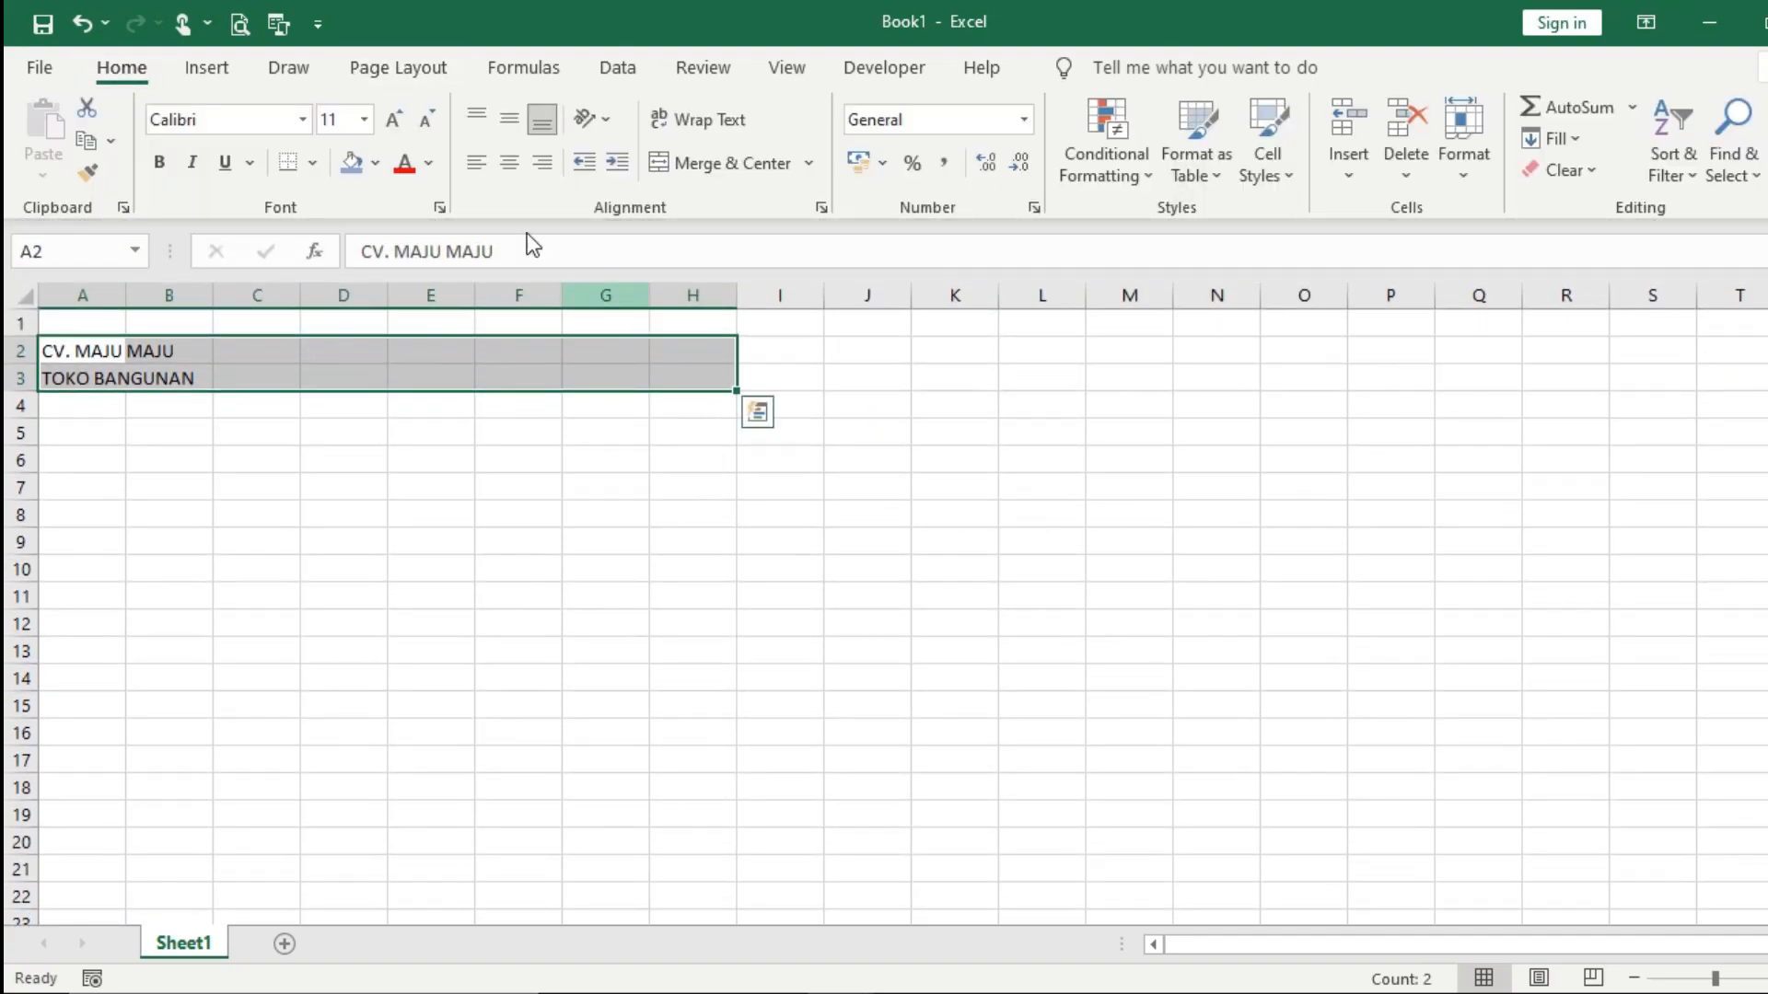
left_click(810, 163)
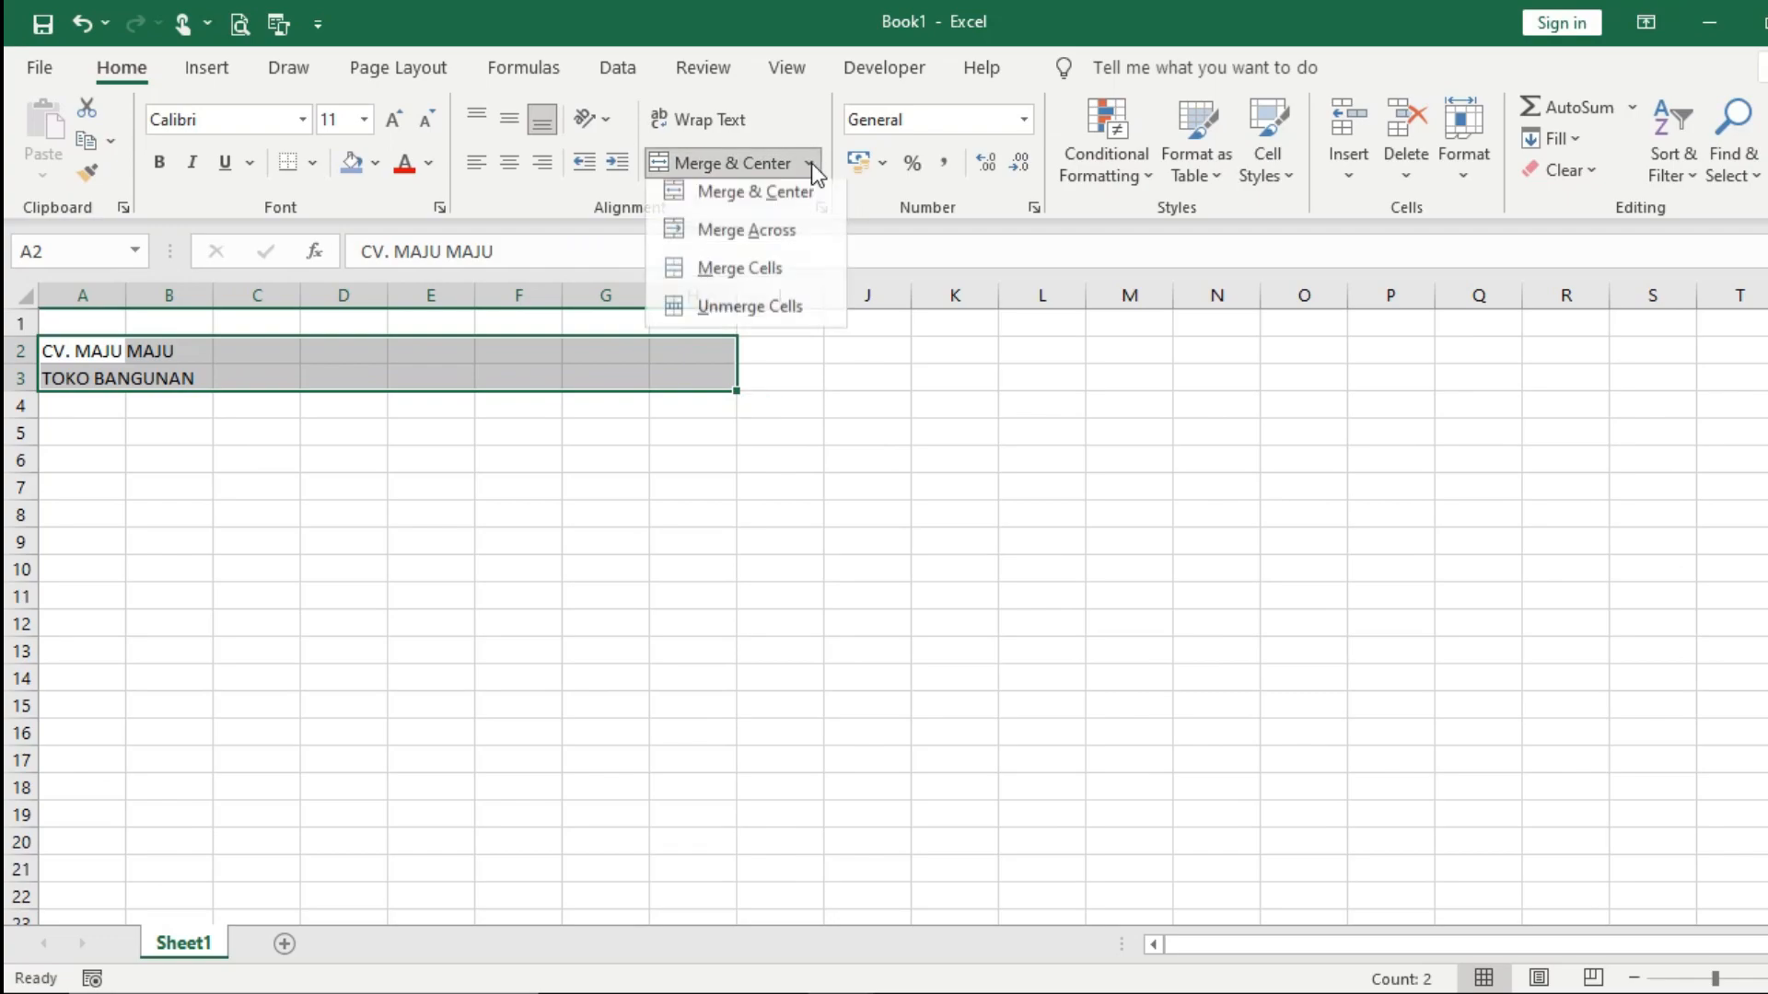
left_click(783, 245)
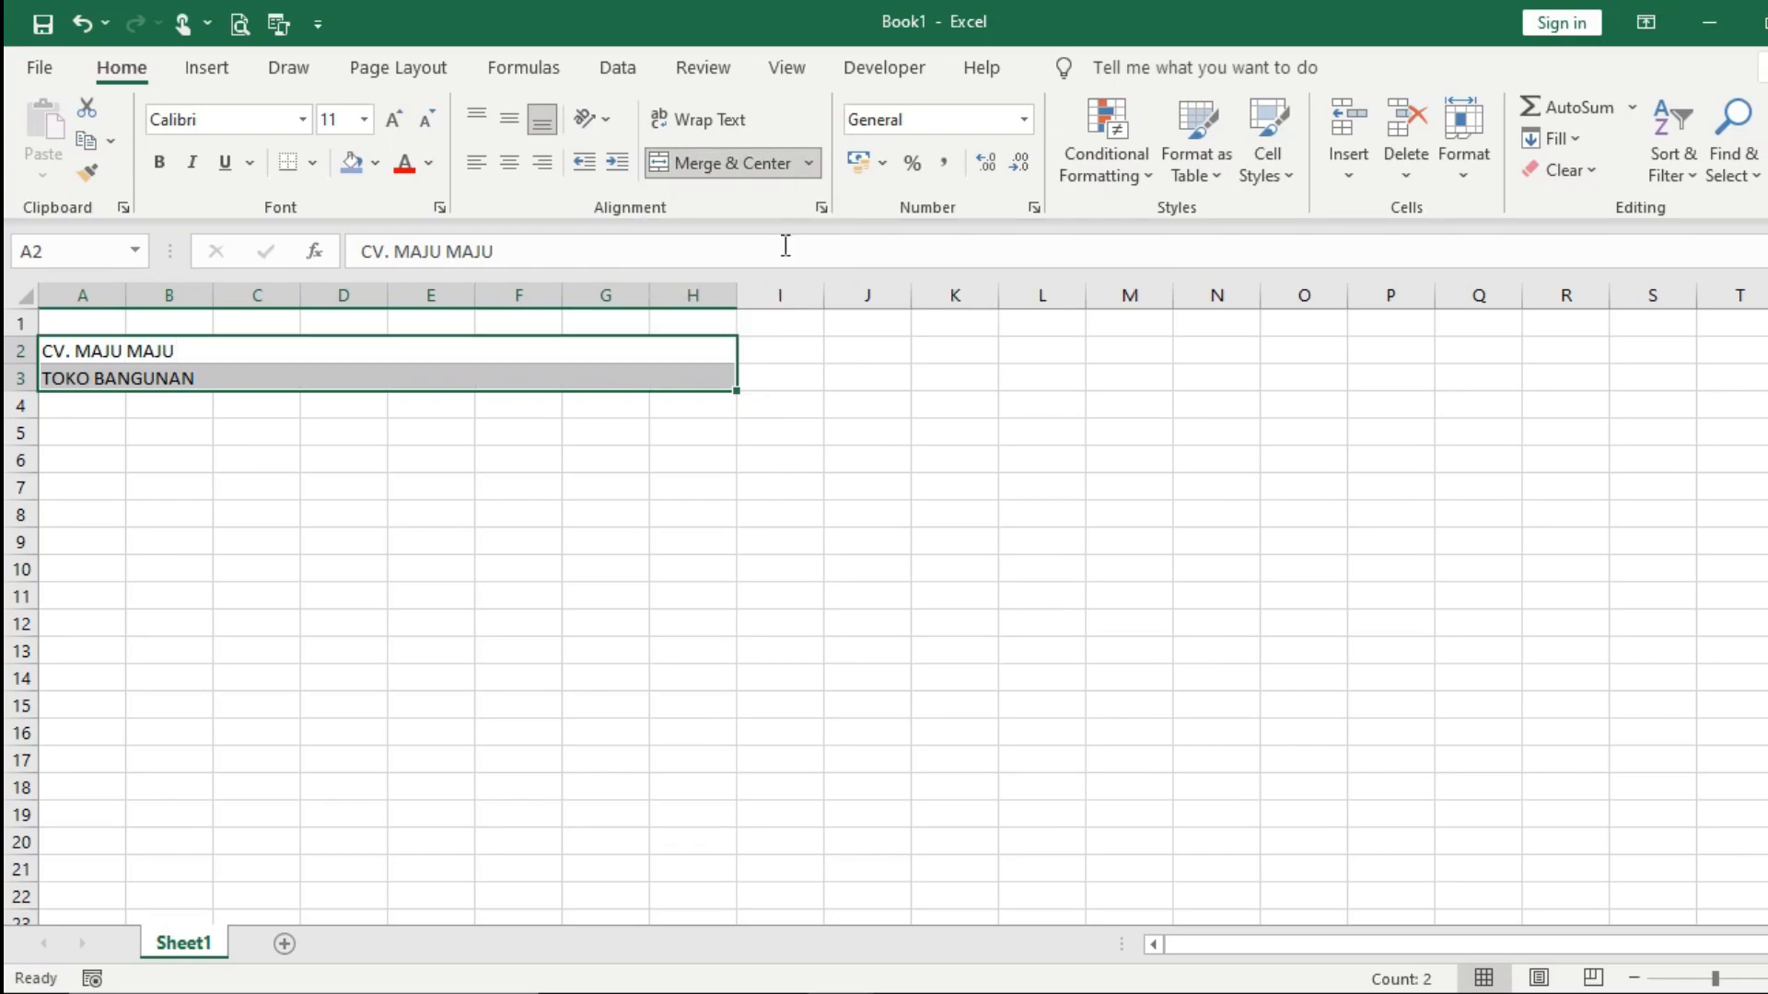
left_click(510, 169)
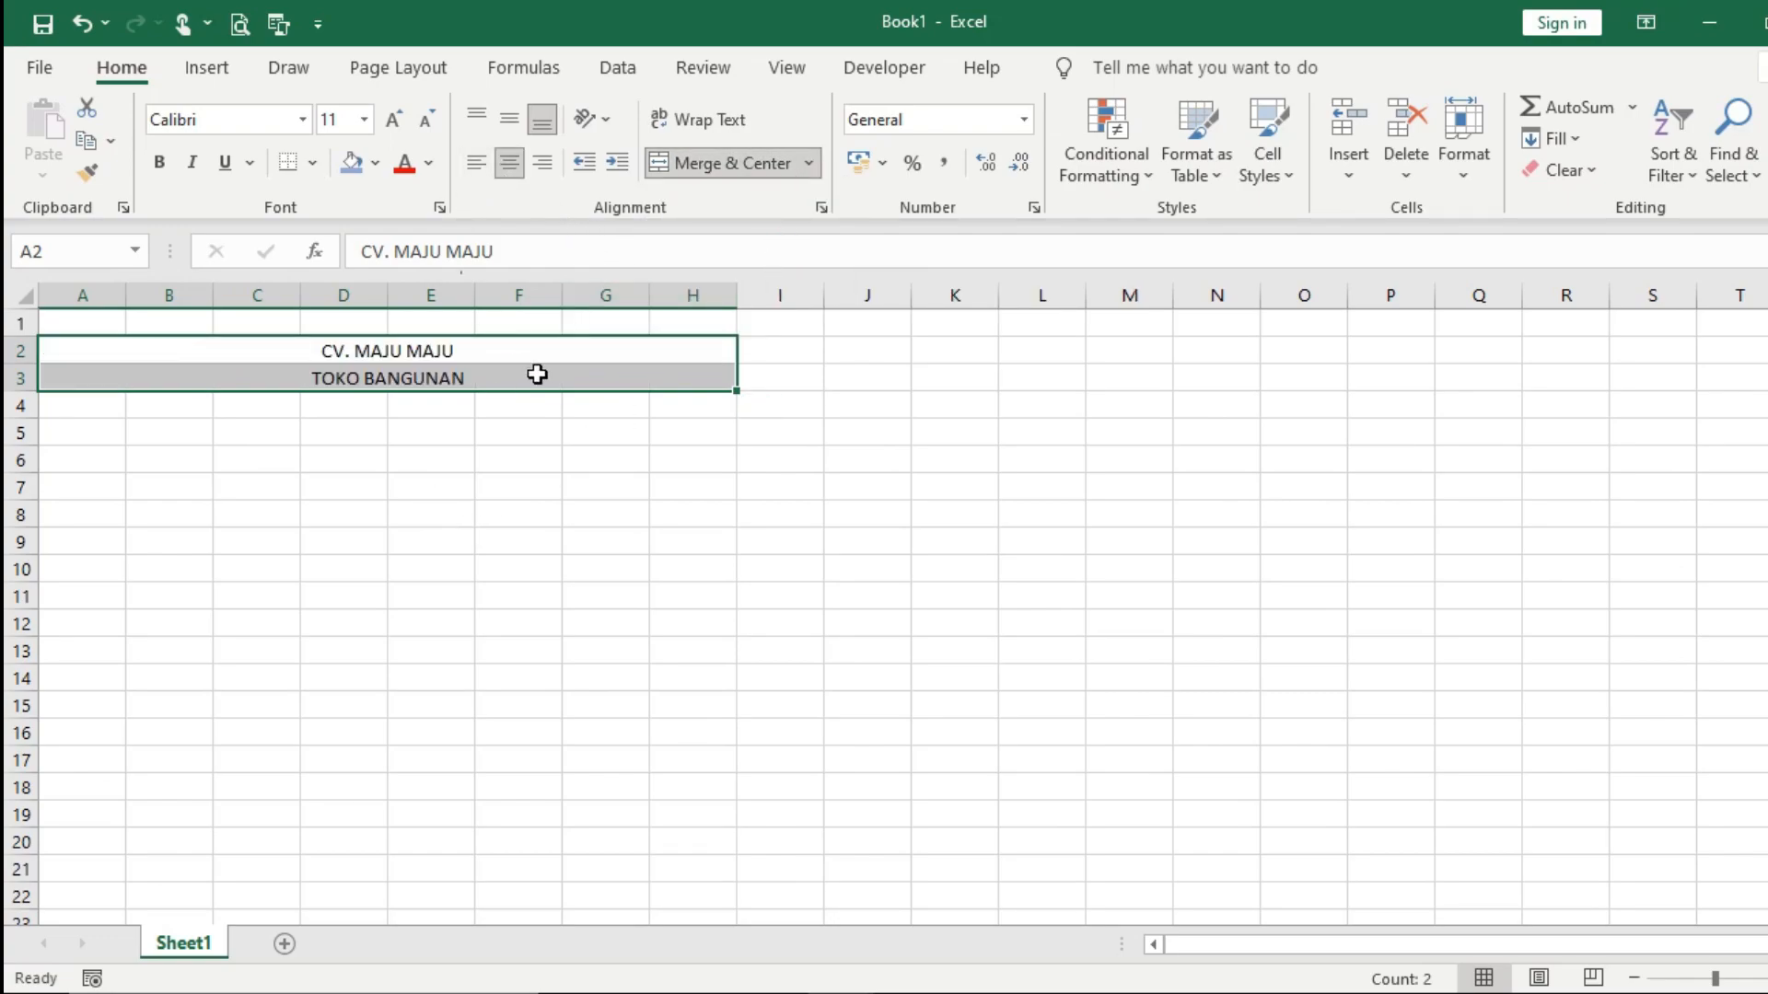
left_click(661, 565)
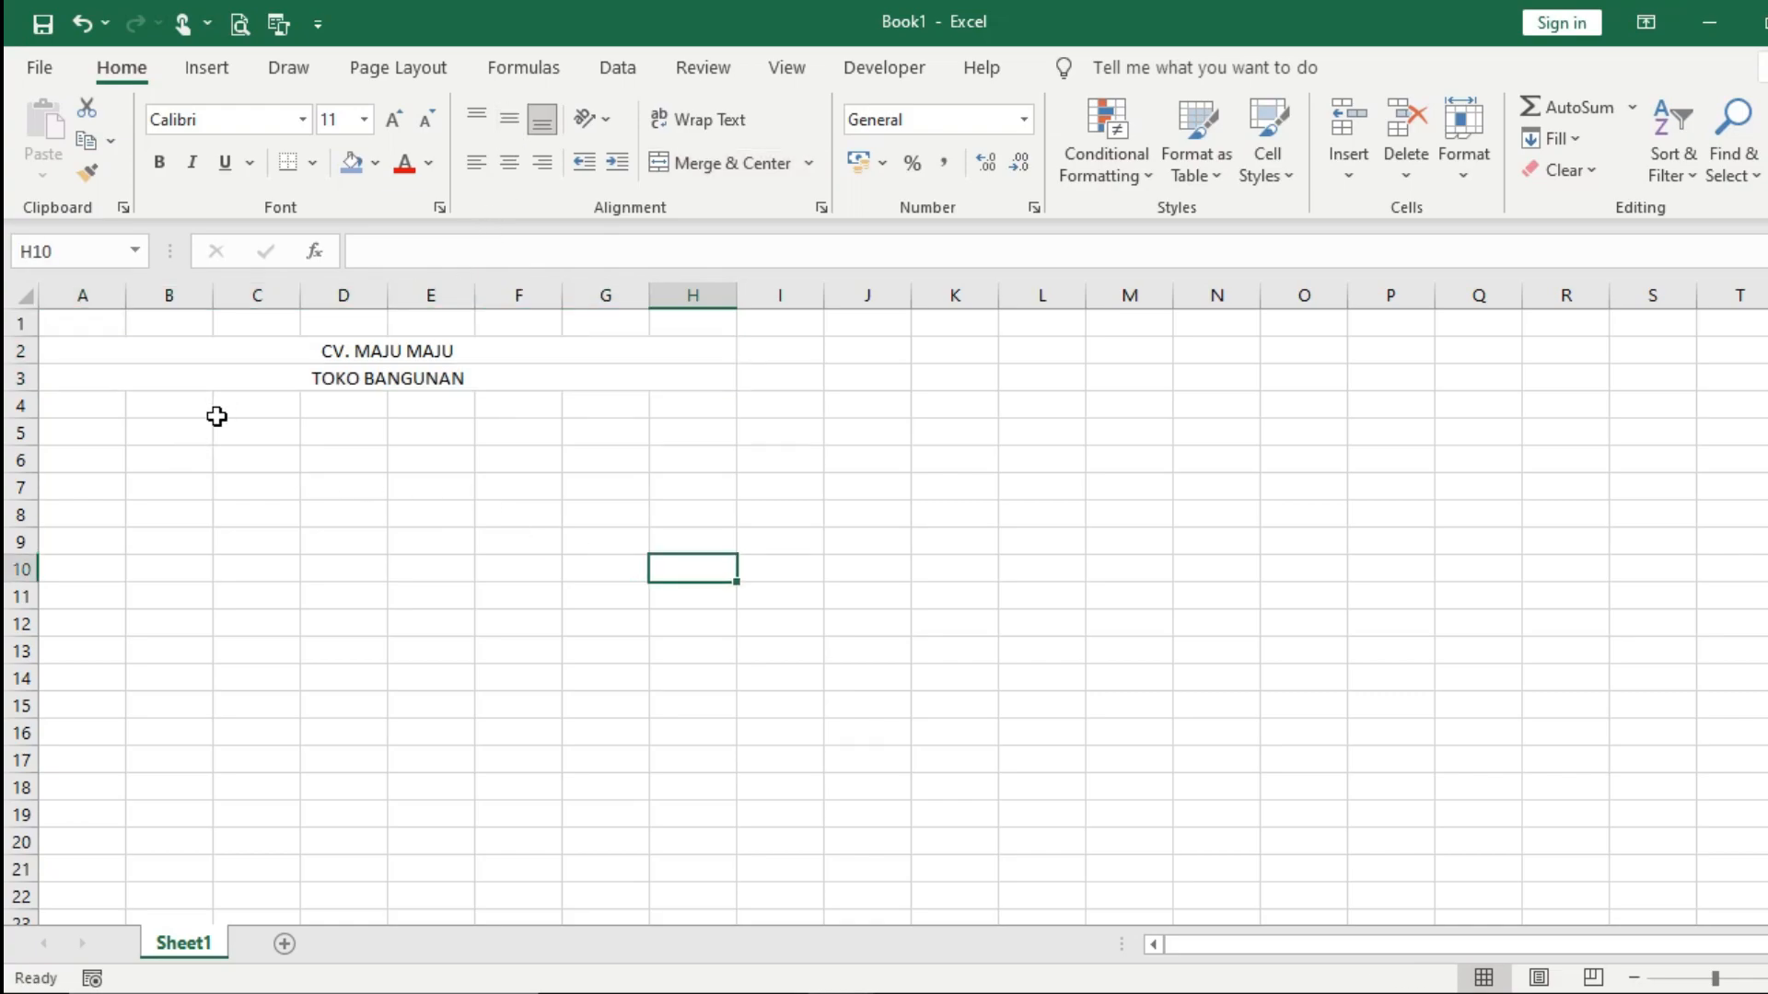
Step: Enter the column headings Tanggal, Transaksi and Kode in cells A5, B5 and C5
left_click(59, 435)
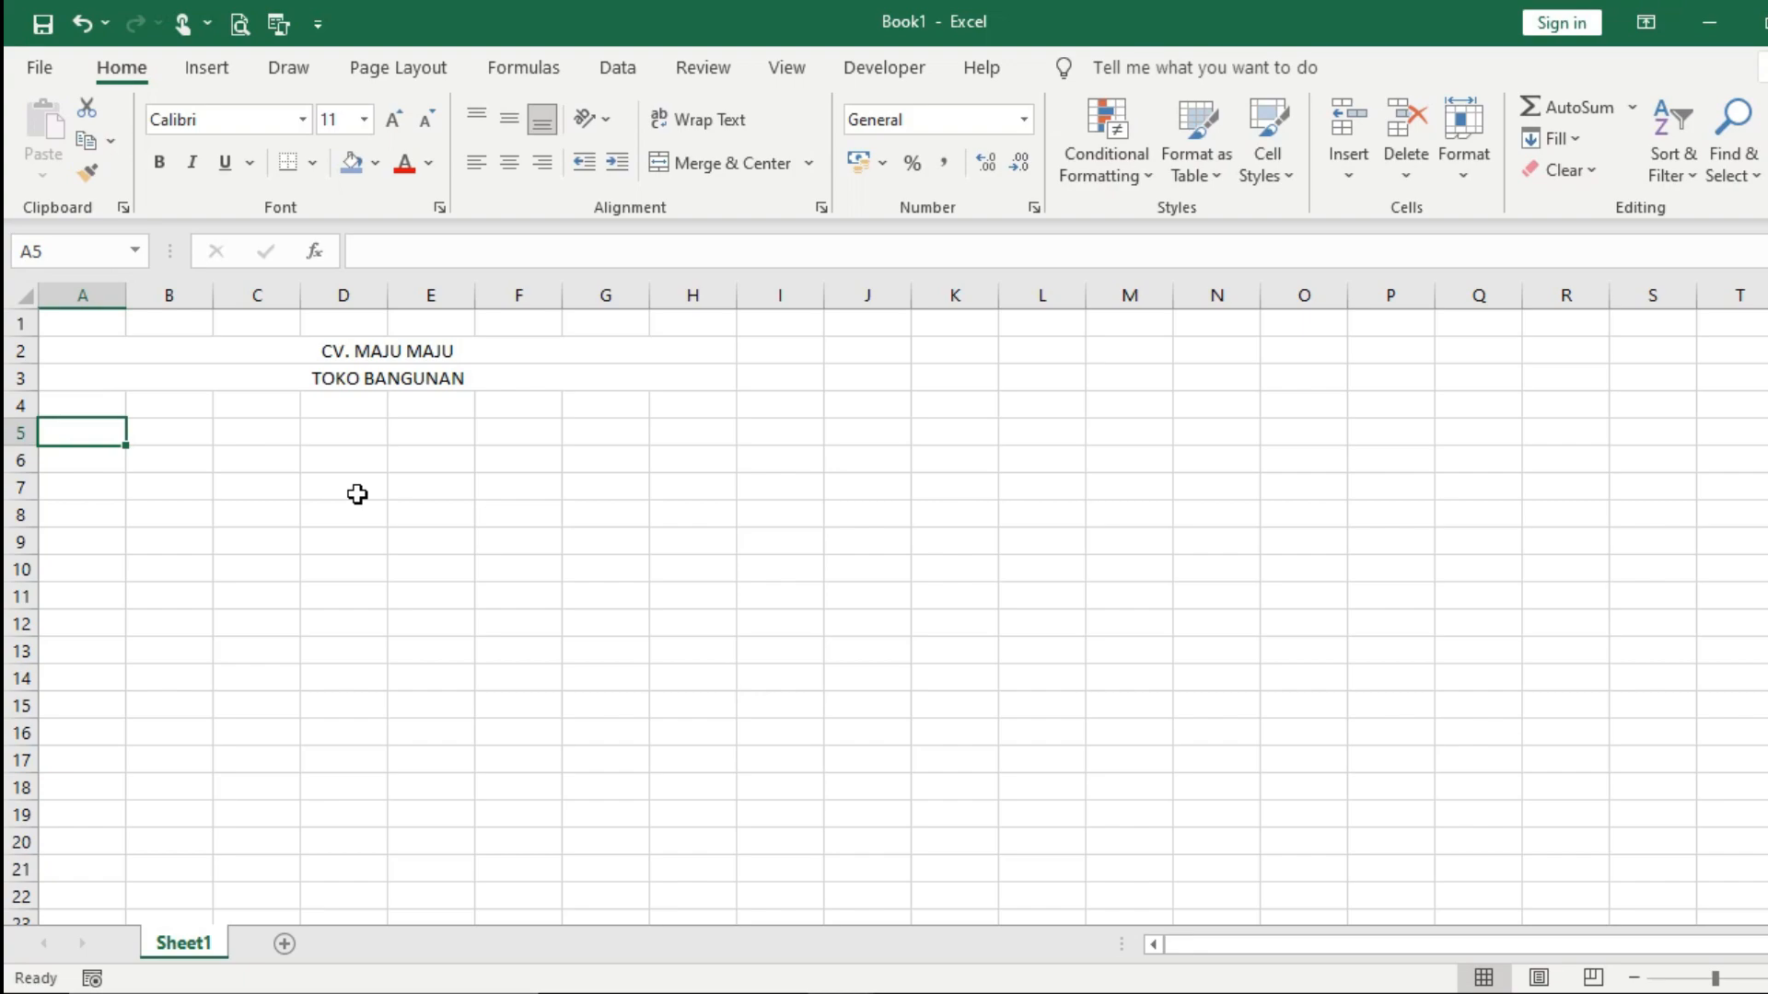
type("Tangg")
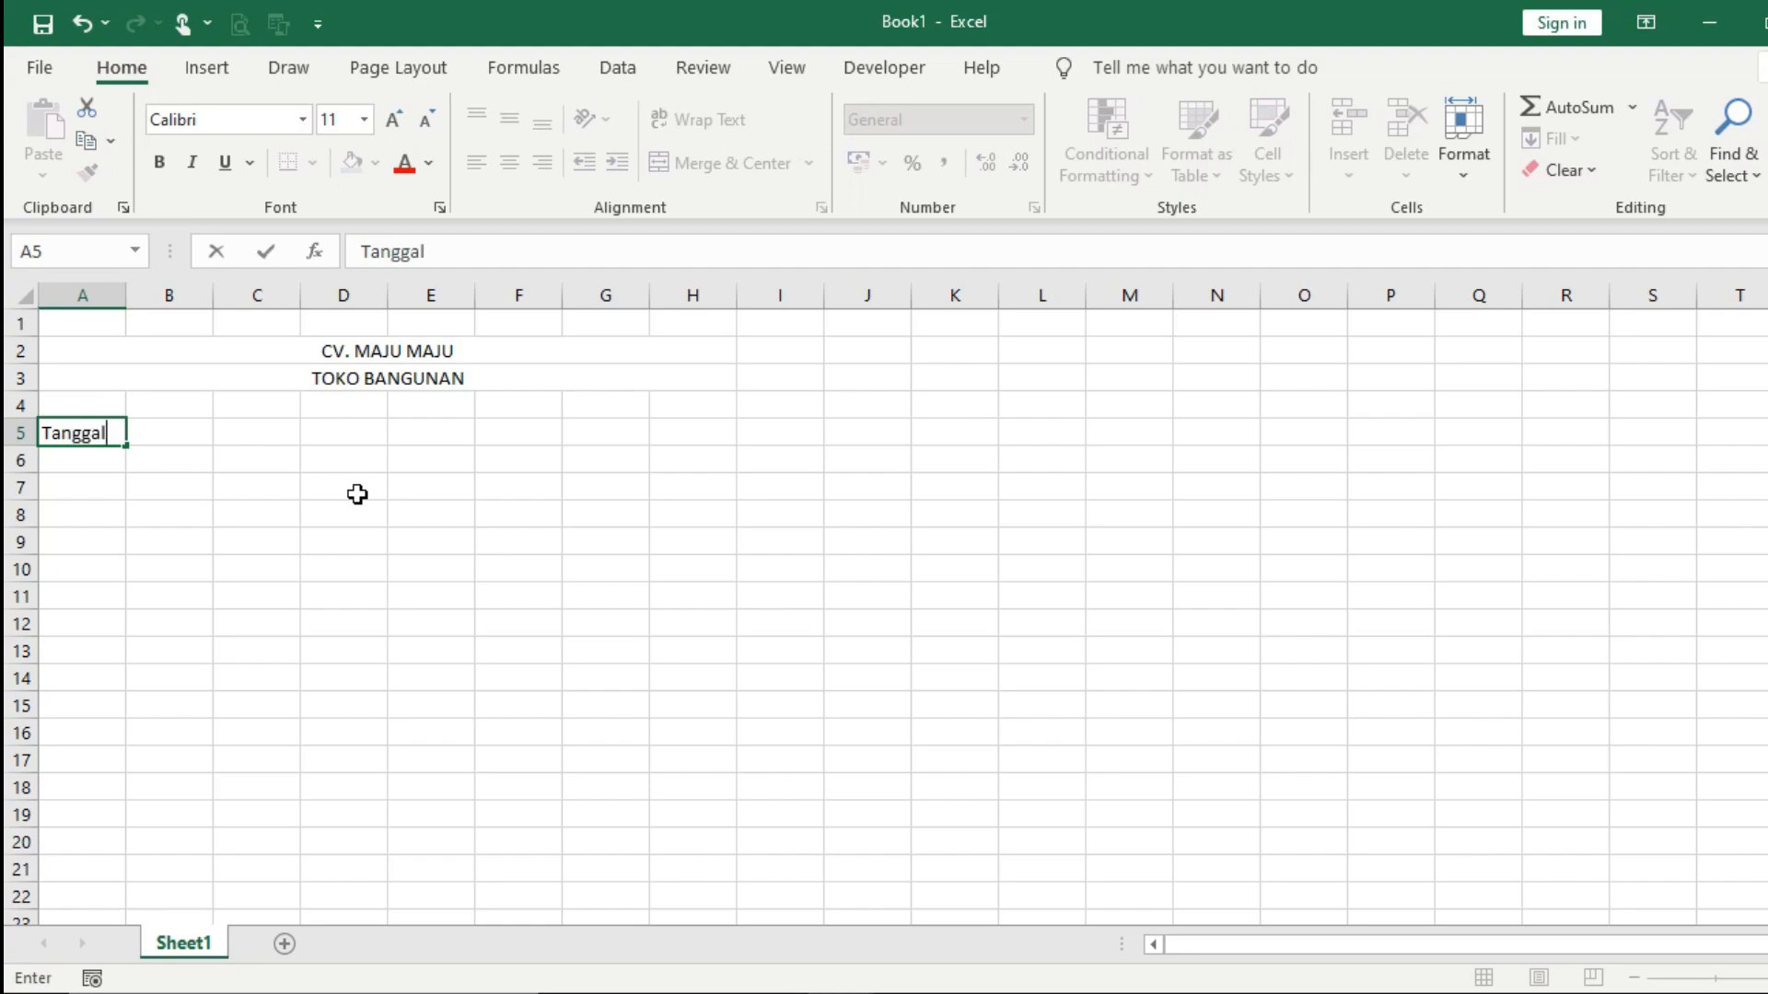
type("al")
key("Tab")
type("Tr")
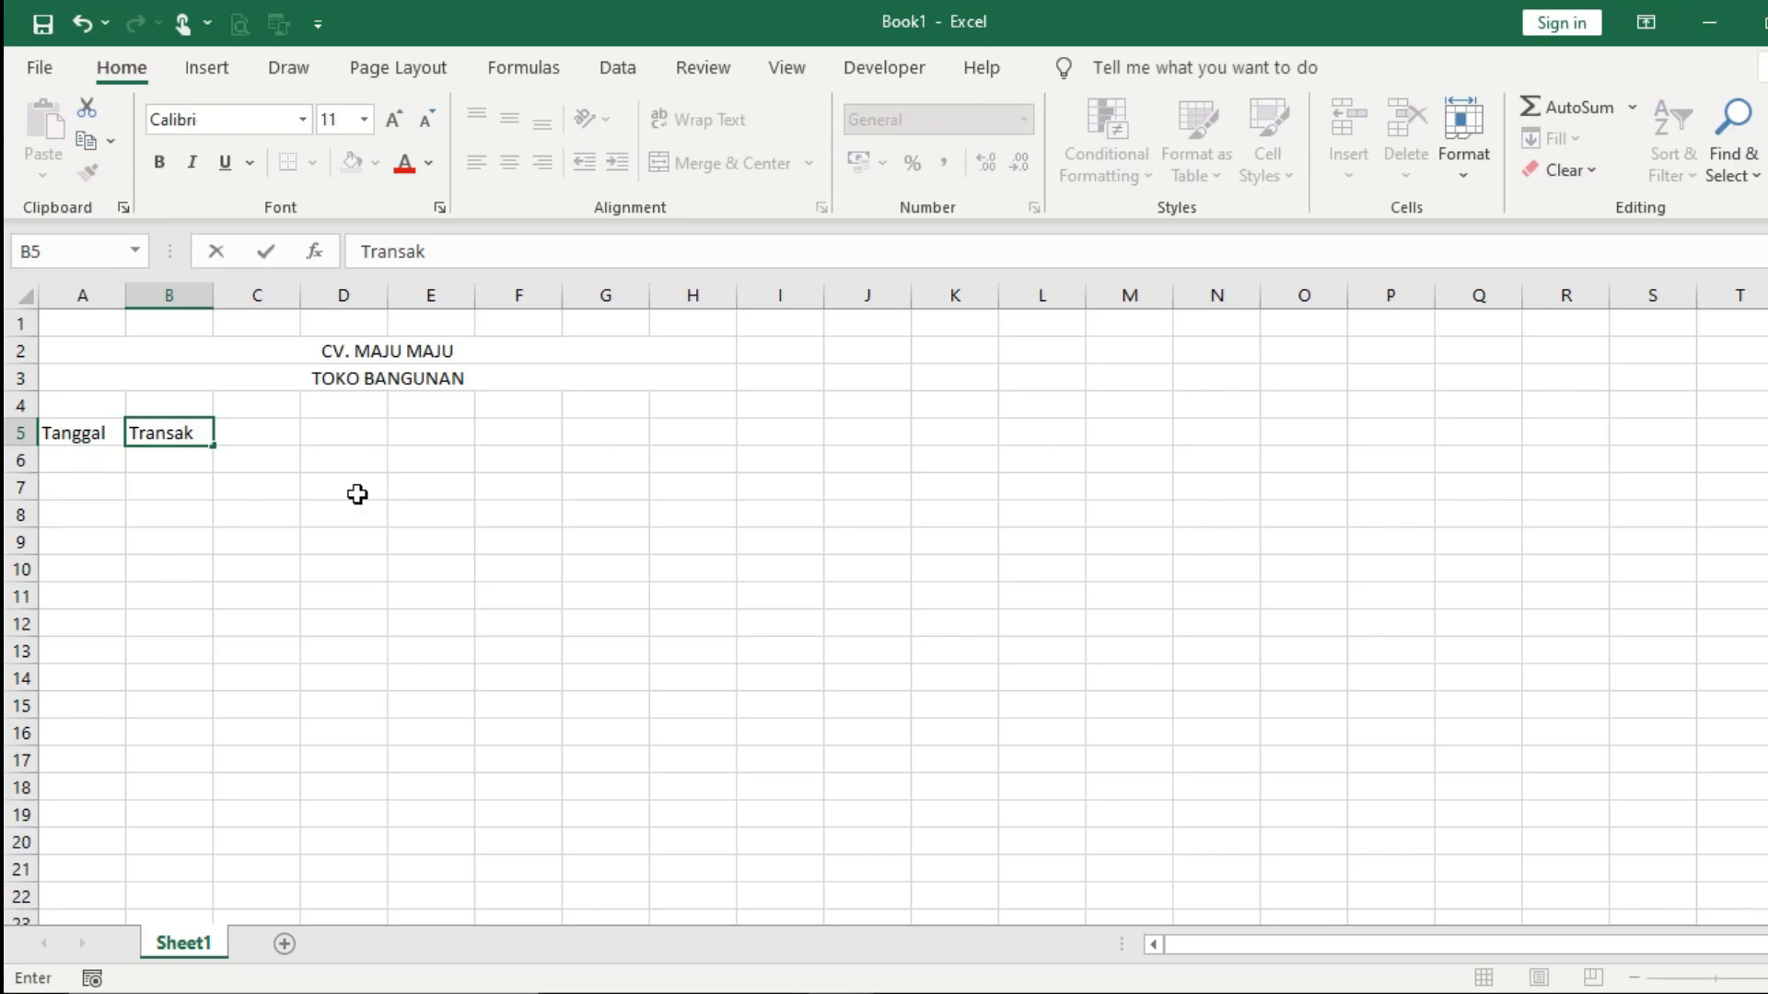
type("ansaksi")
key("Tab")
type("K")
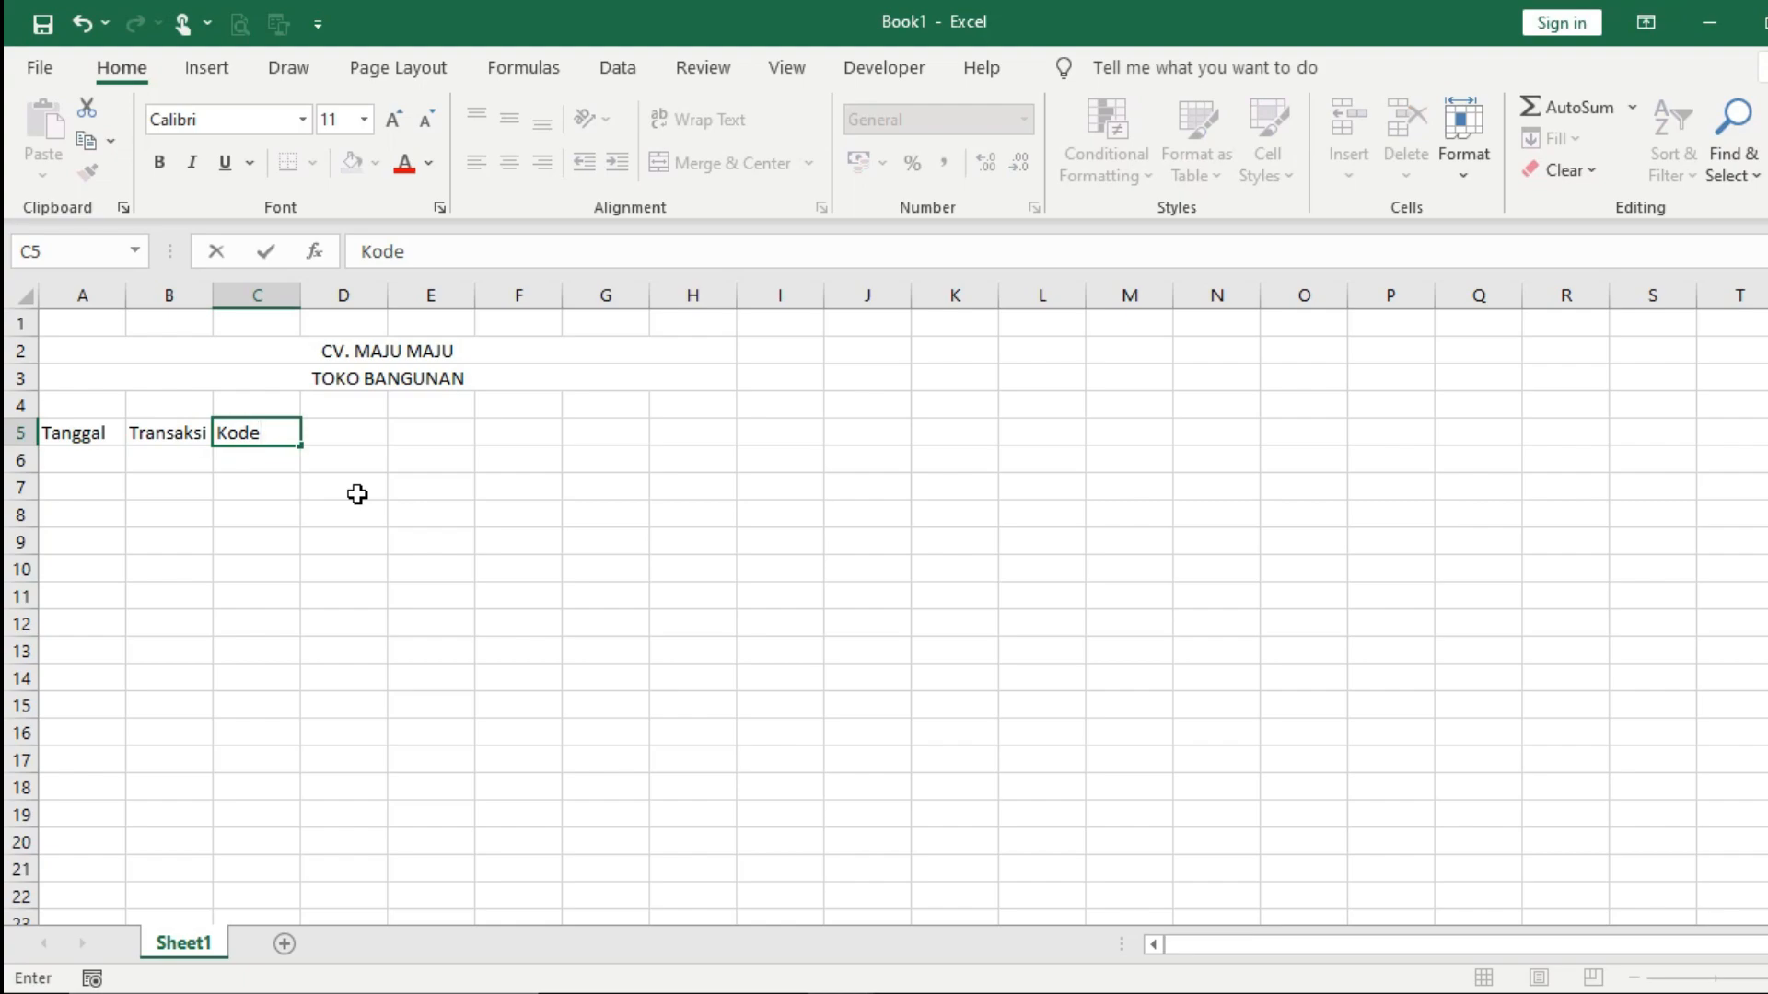
key("Tab")
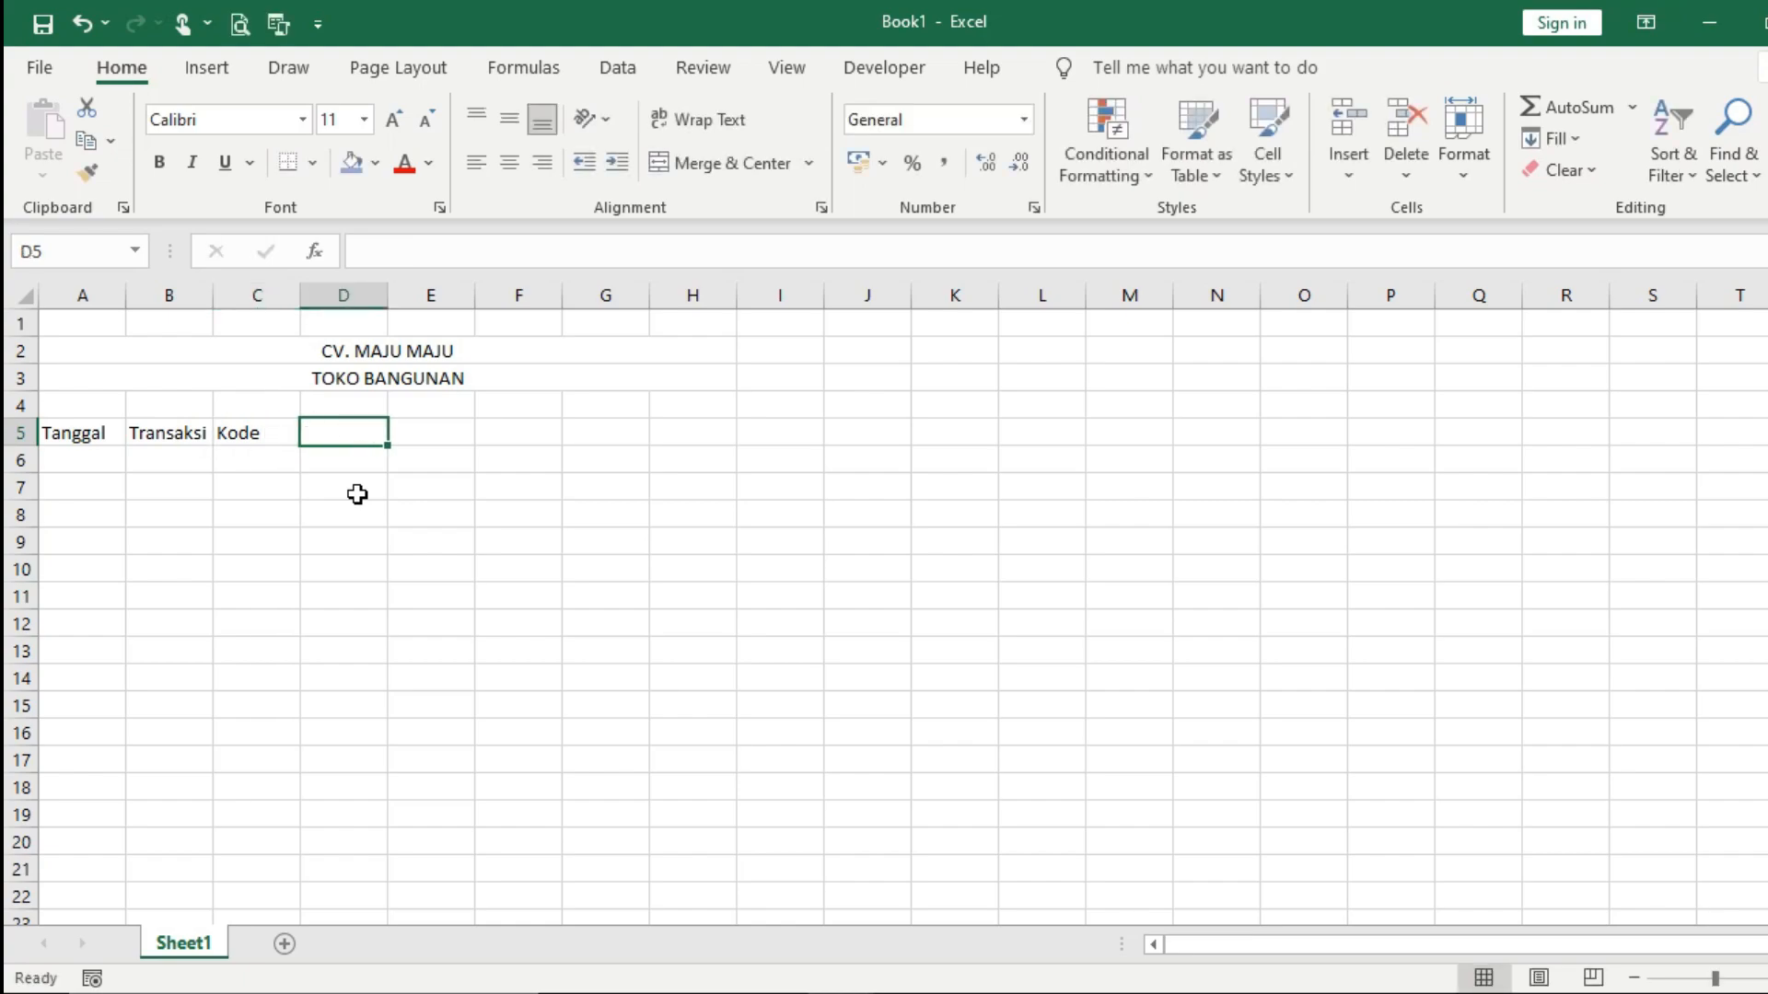
Step: Continue the heading row with Debet in D5, Kredit in E5 and Saldo in F5
type("Debe")
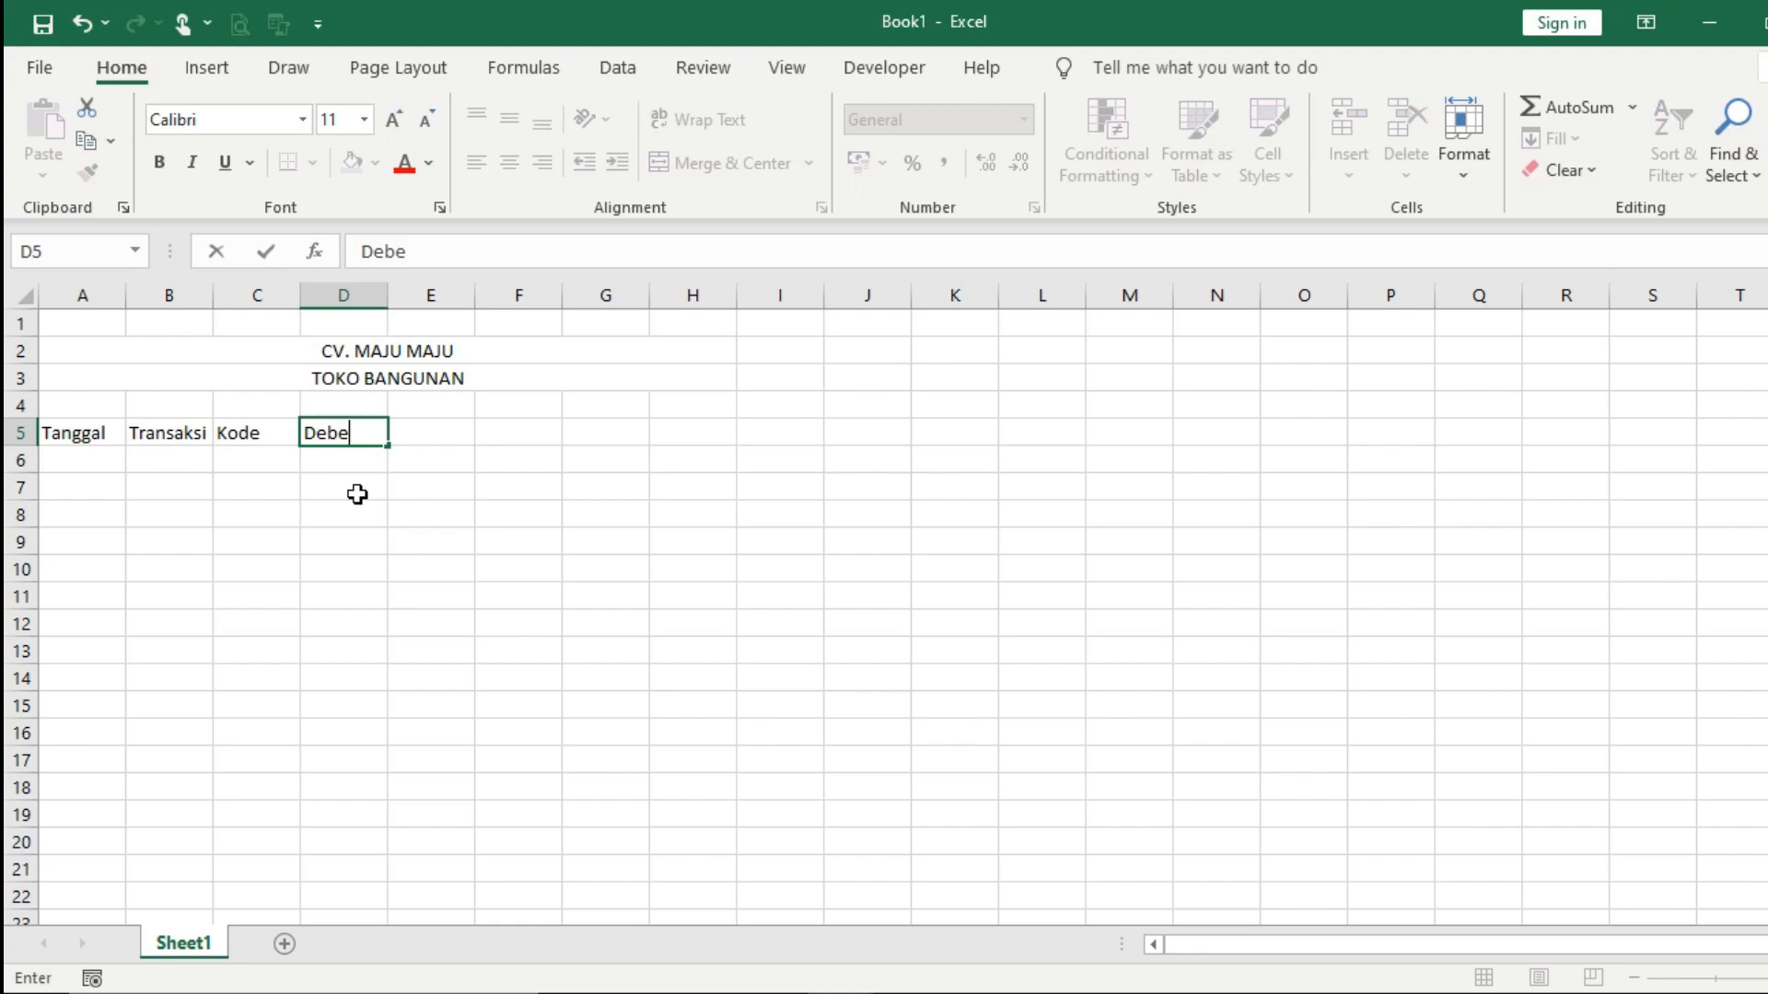
key("Tab")
type("kREDIT")
key("Tab")
type("S")
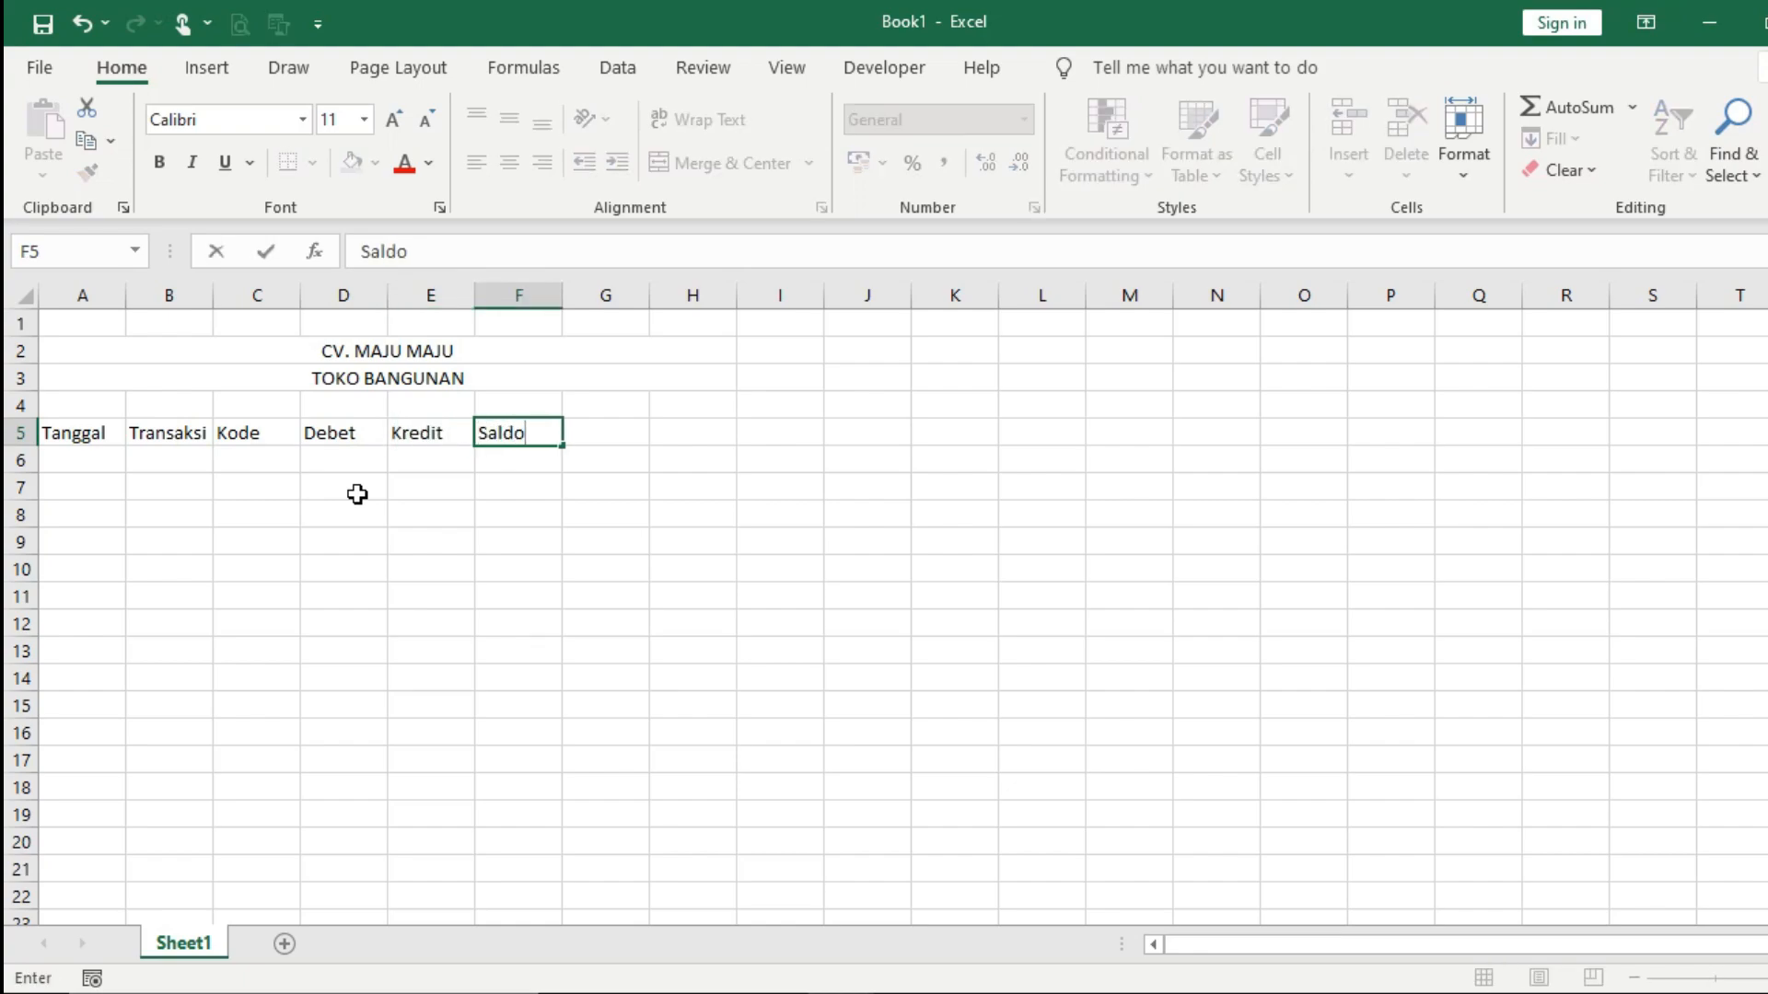
type("aldo")
key("Tab")
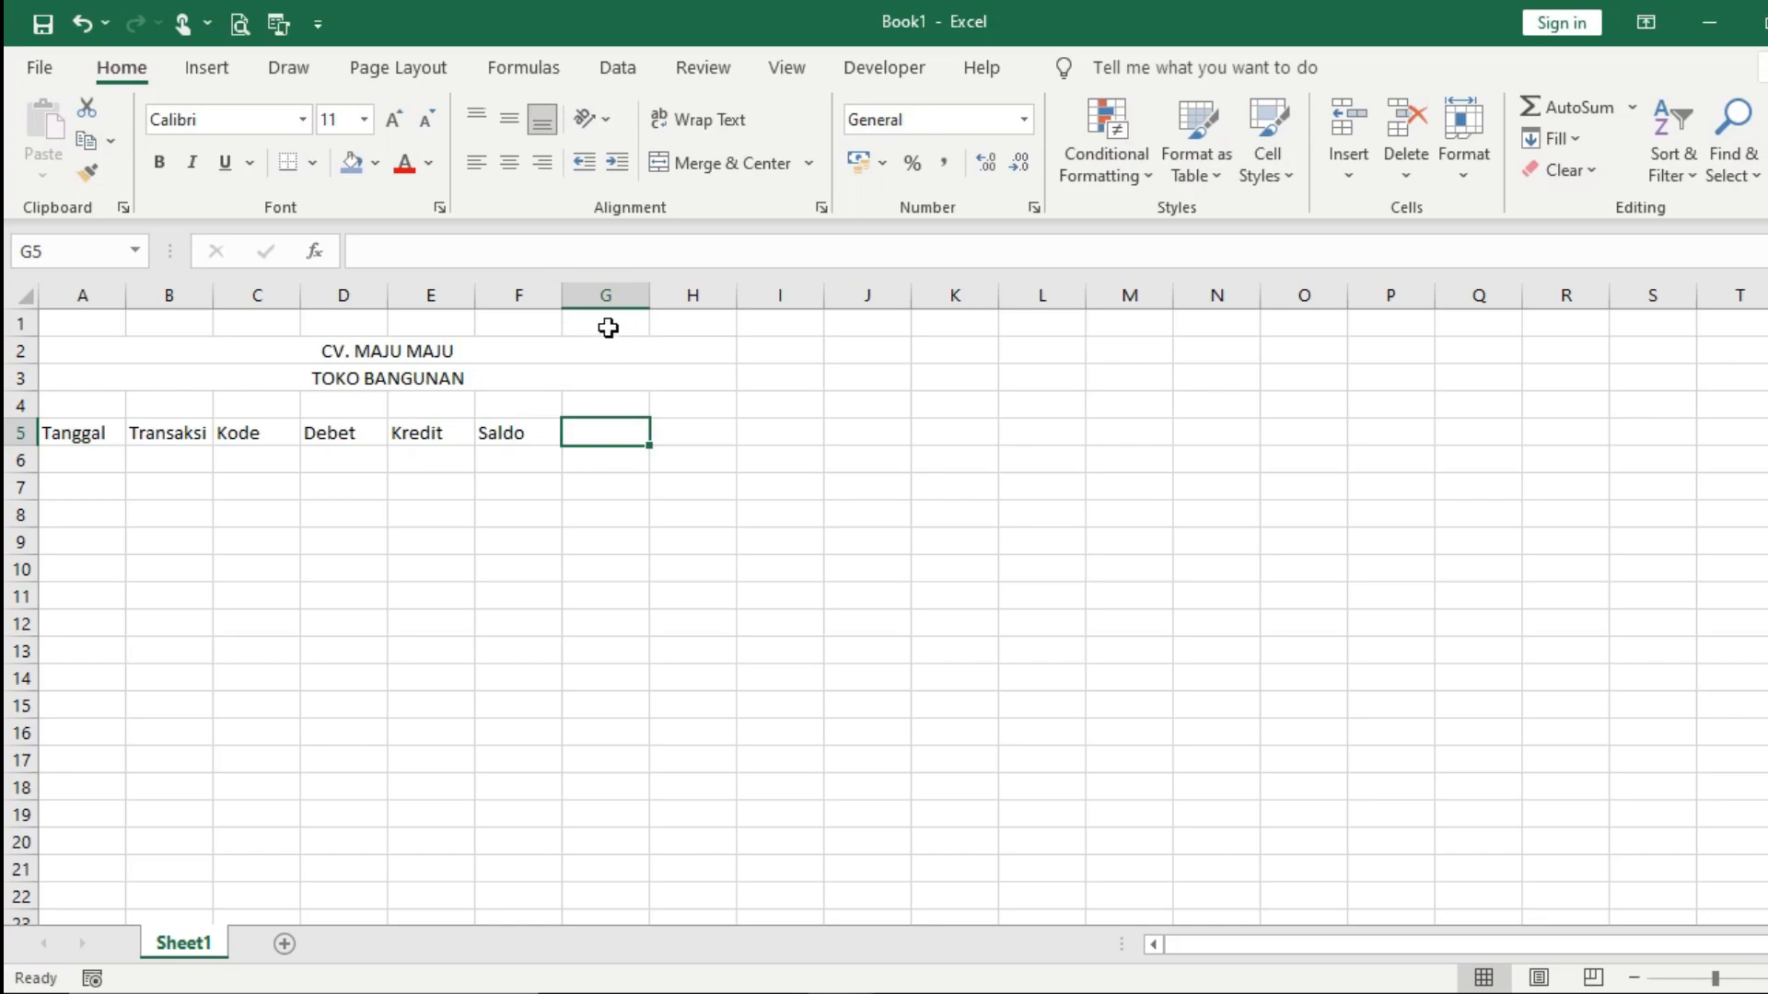
Step: Delete the unused columns G:H and insert a blank column before column A
left_click_drag(599, 293, 686, 294)
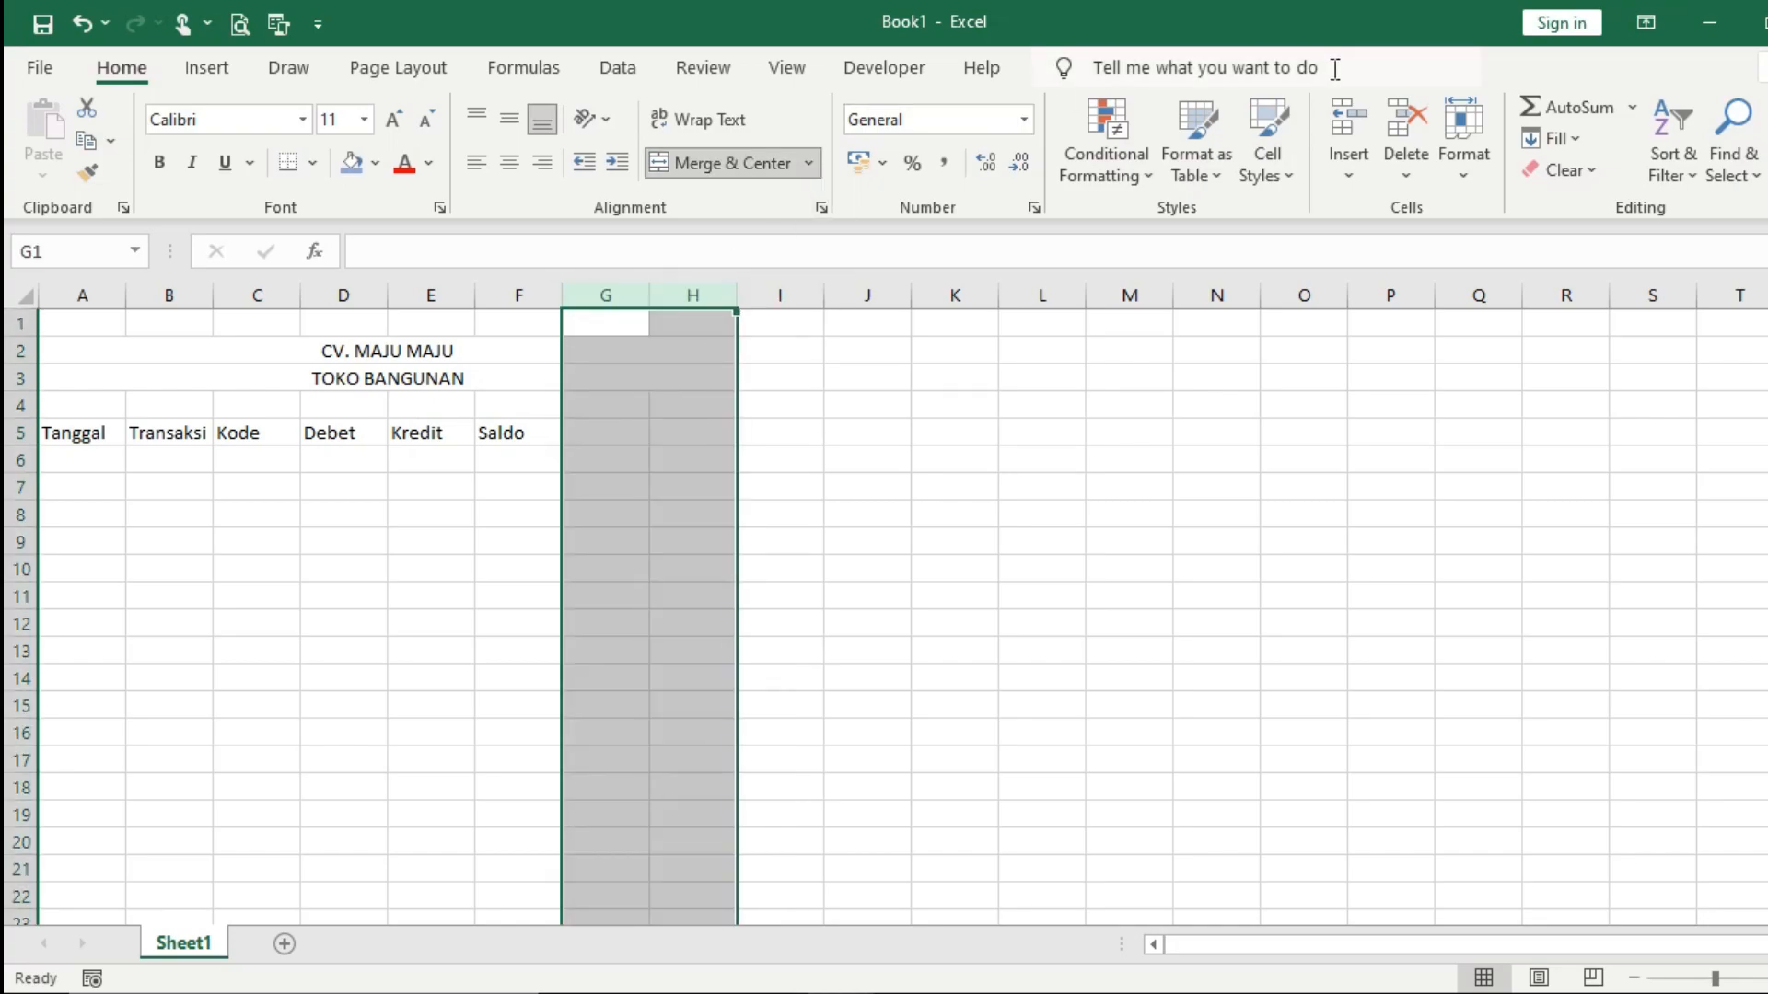
left_click(1406, 126)
left_click(82, 295)
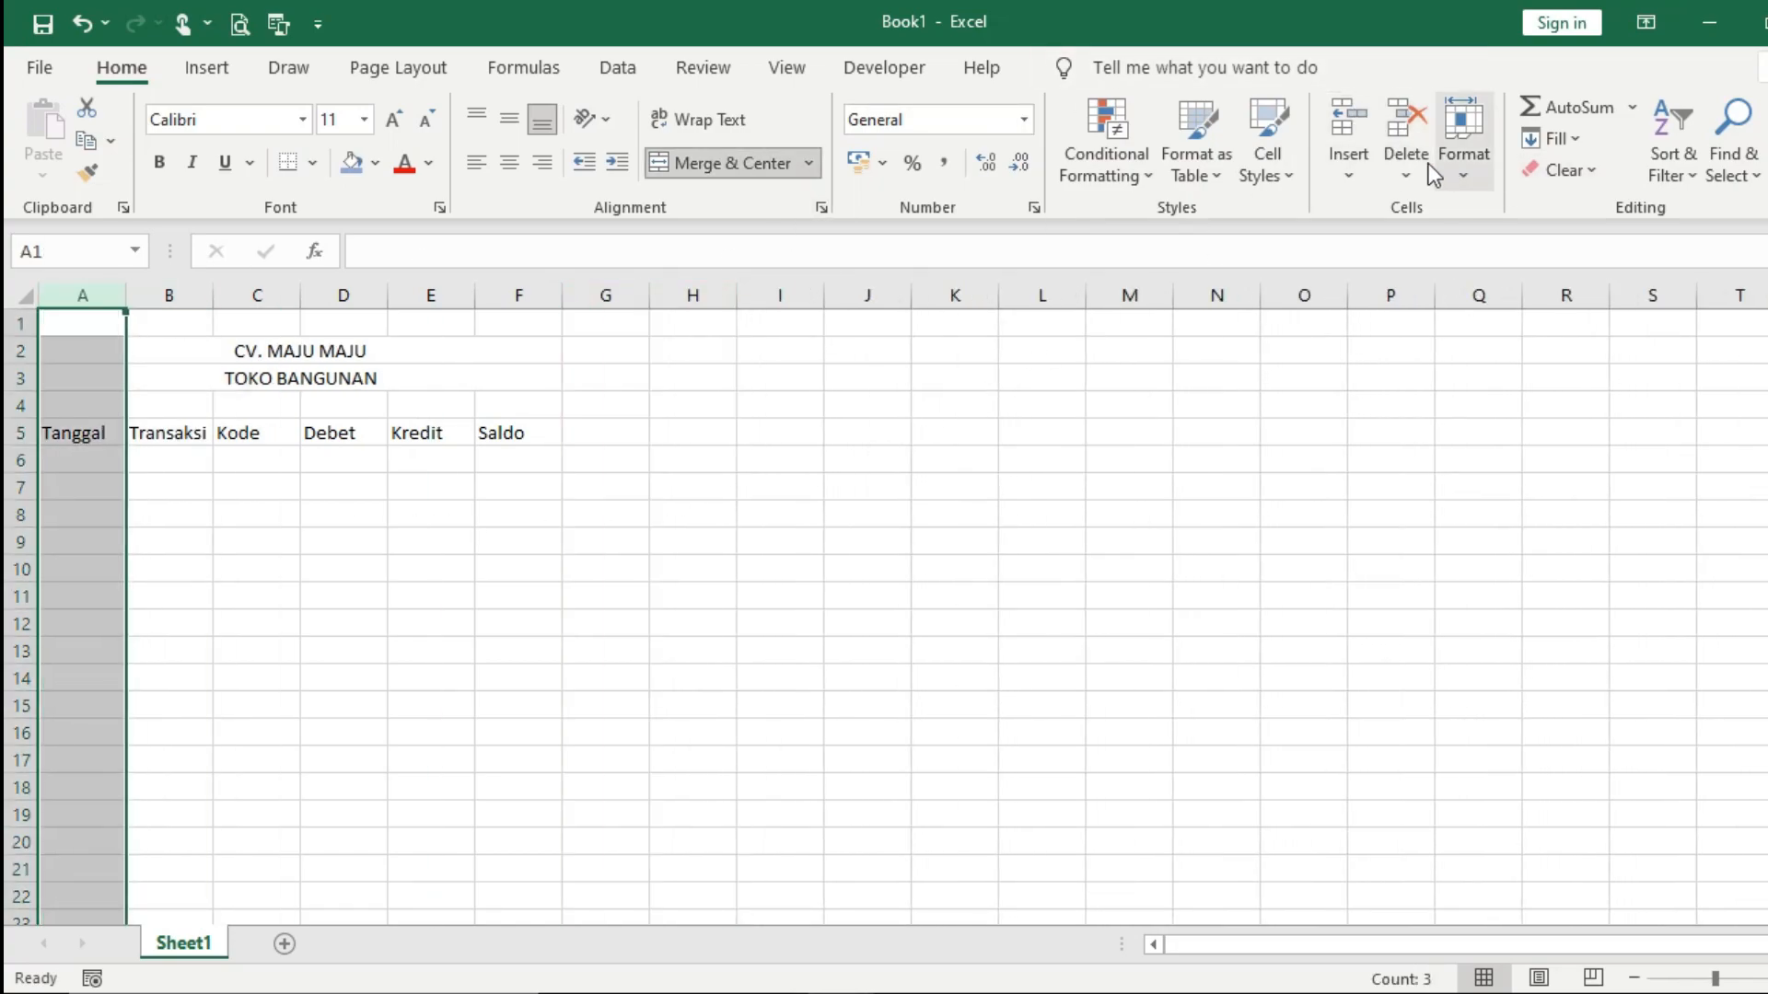
left_click(1342, 129)
left_click(764, 708)
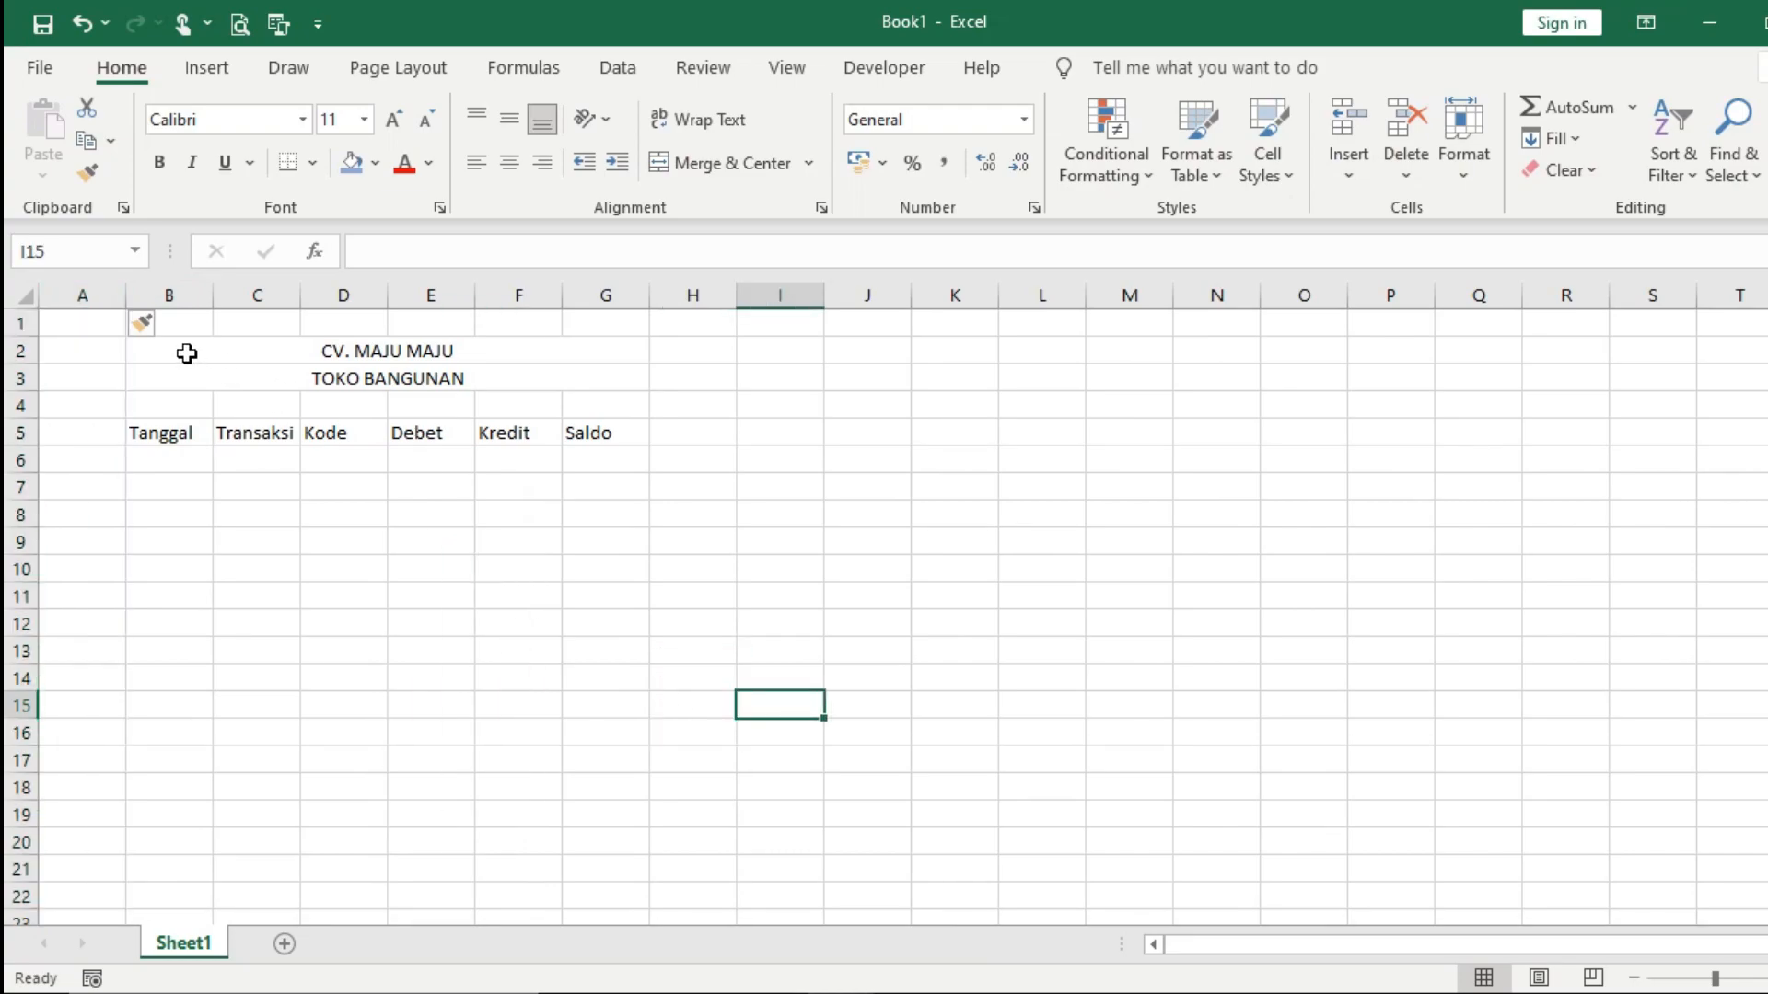
Step: Apply all borders to the table range B5:G21
left_click_drag(159, 438, 640, 846)
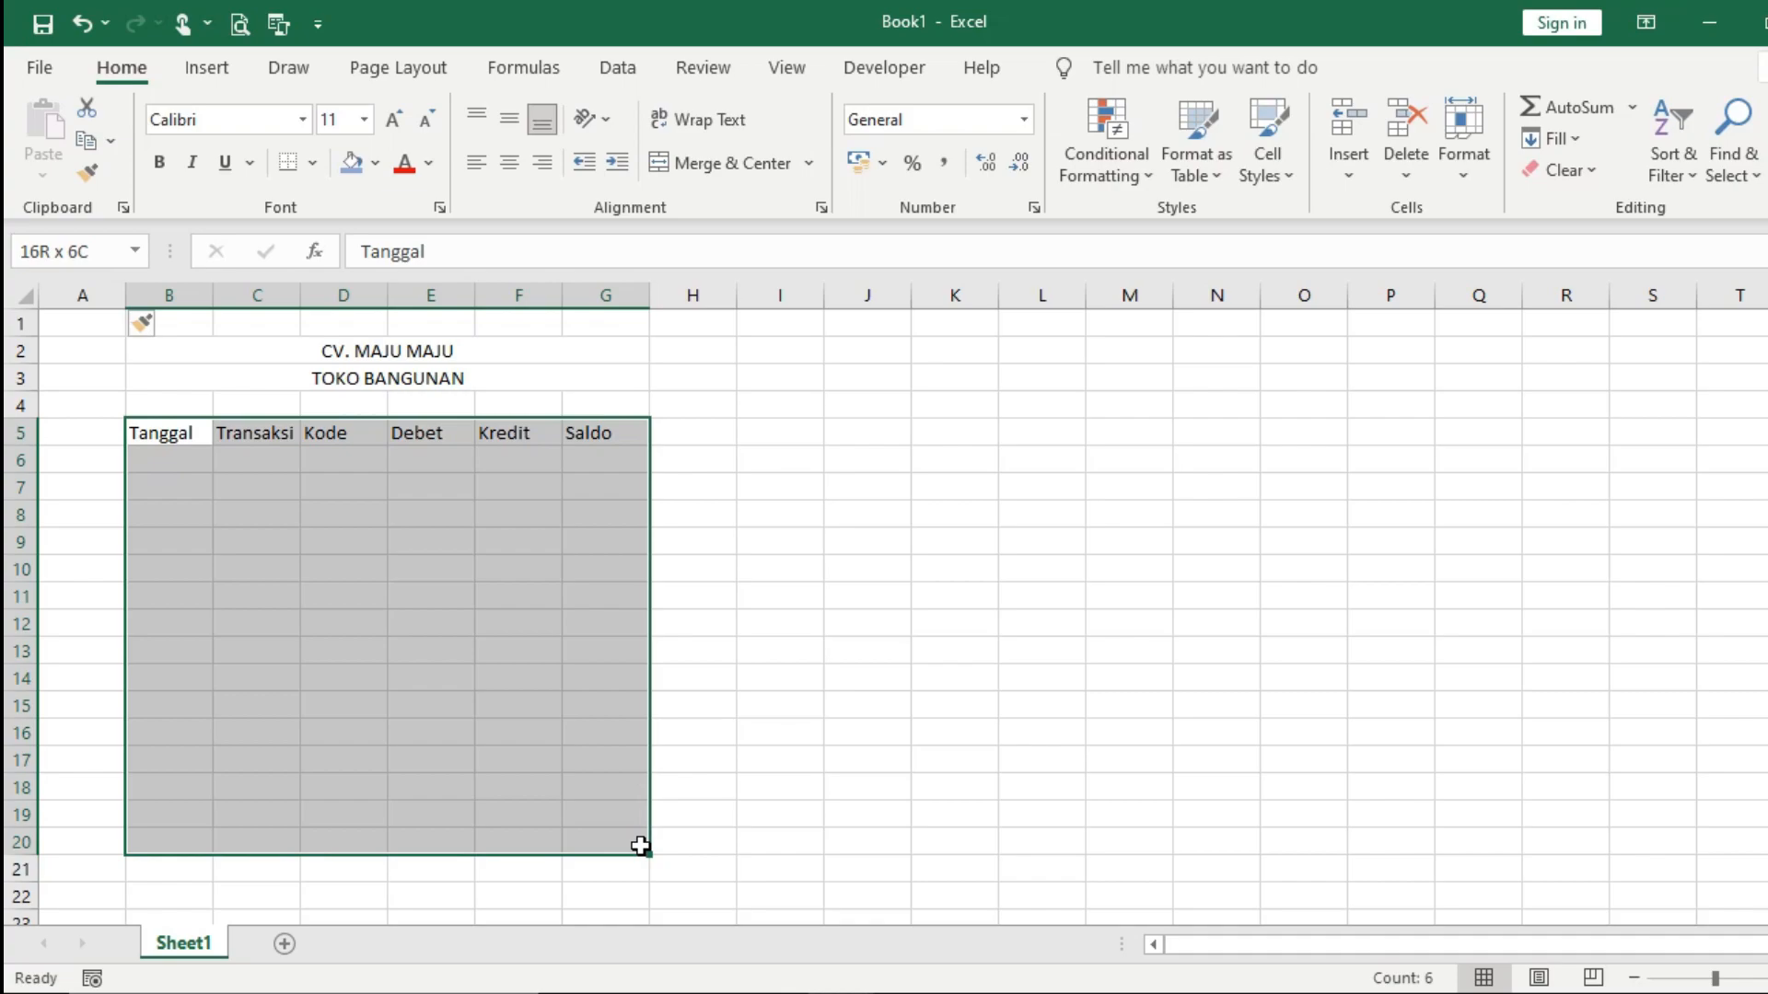
left_click(640, 846)
left_click_drag(174, 434, 591, 873)
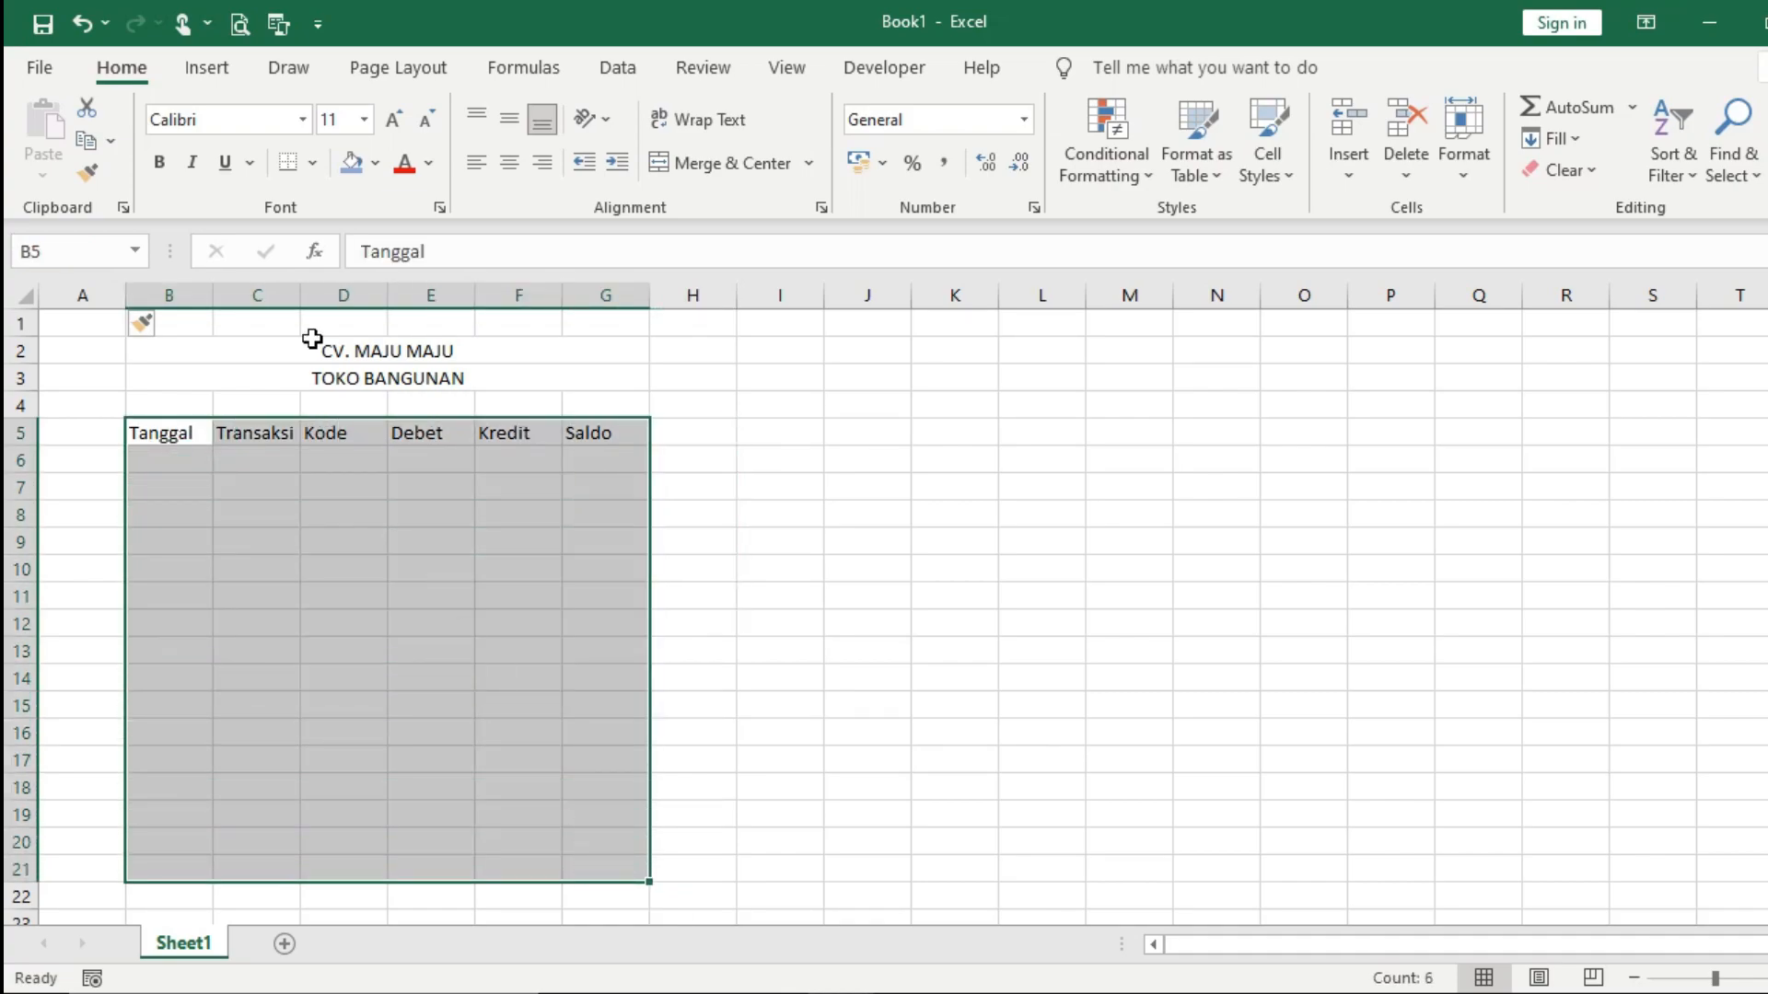
left_click(313, 163)
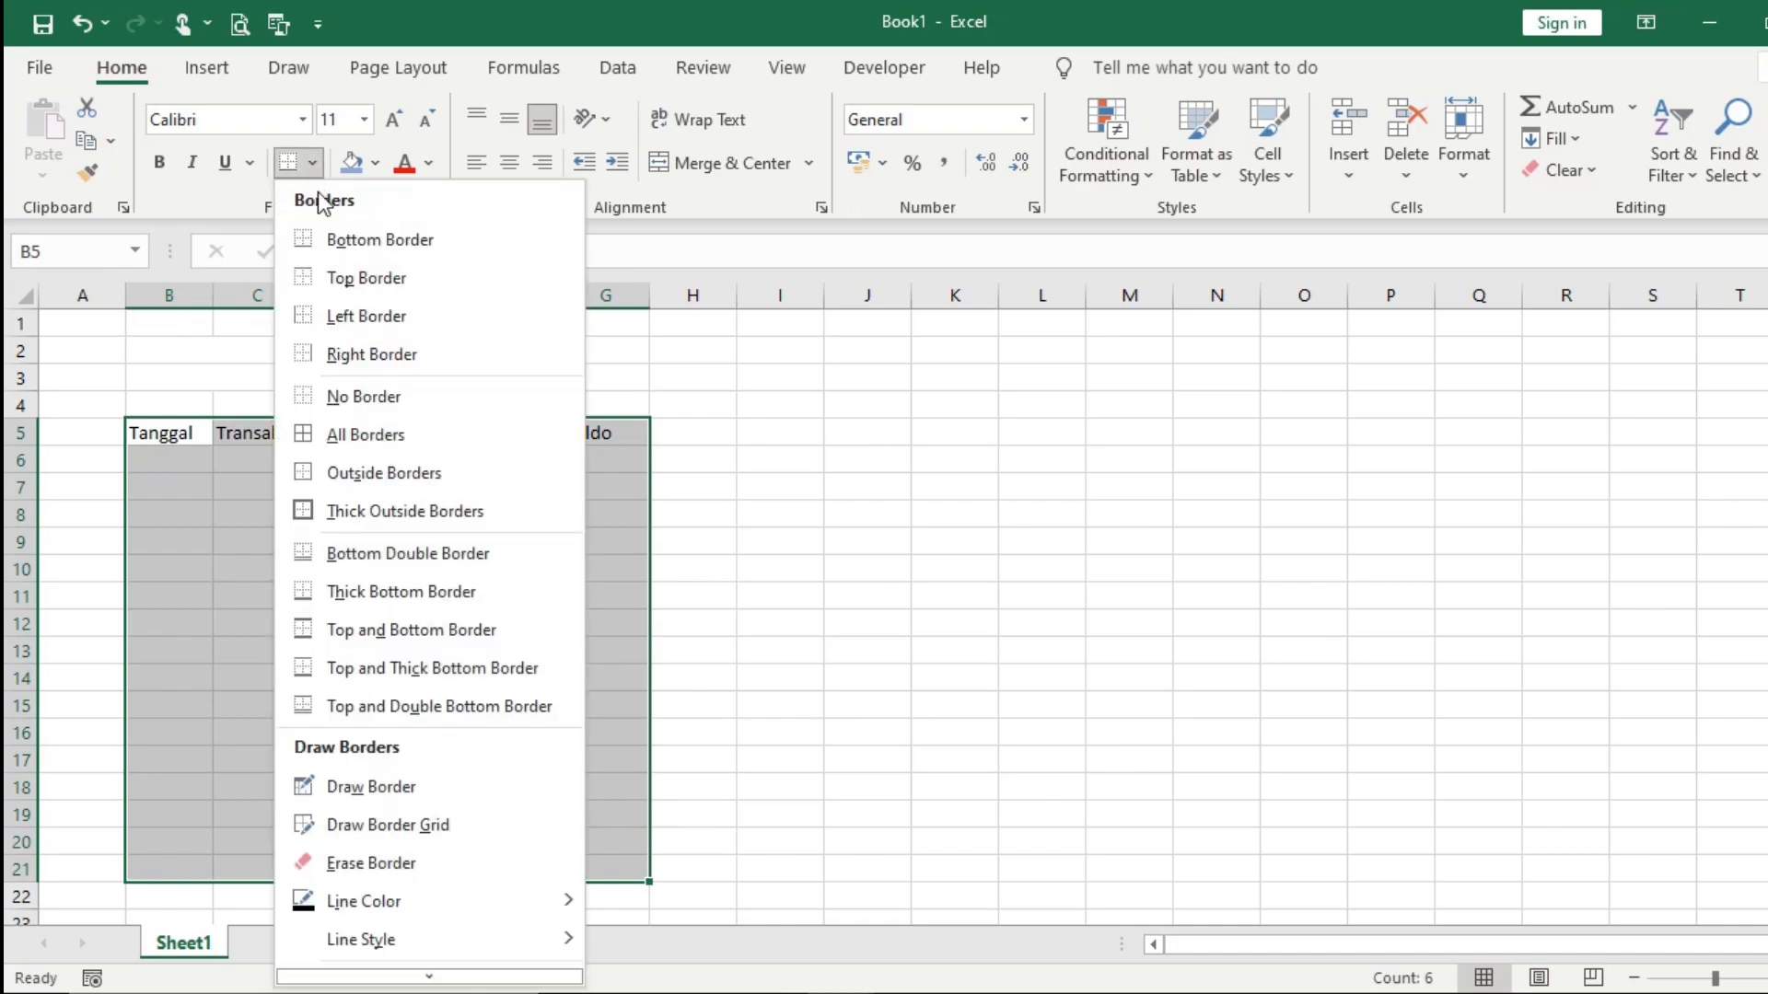
left_click(392, 436)
Step: Widen table columns B to G to suit their contents and increase the height of heading row 5
left_click_drag(204, 304, 689, 296)
left_click_drag(711, 296, 714, 296)
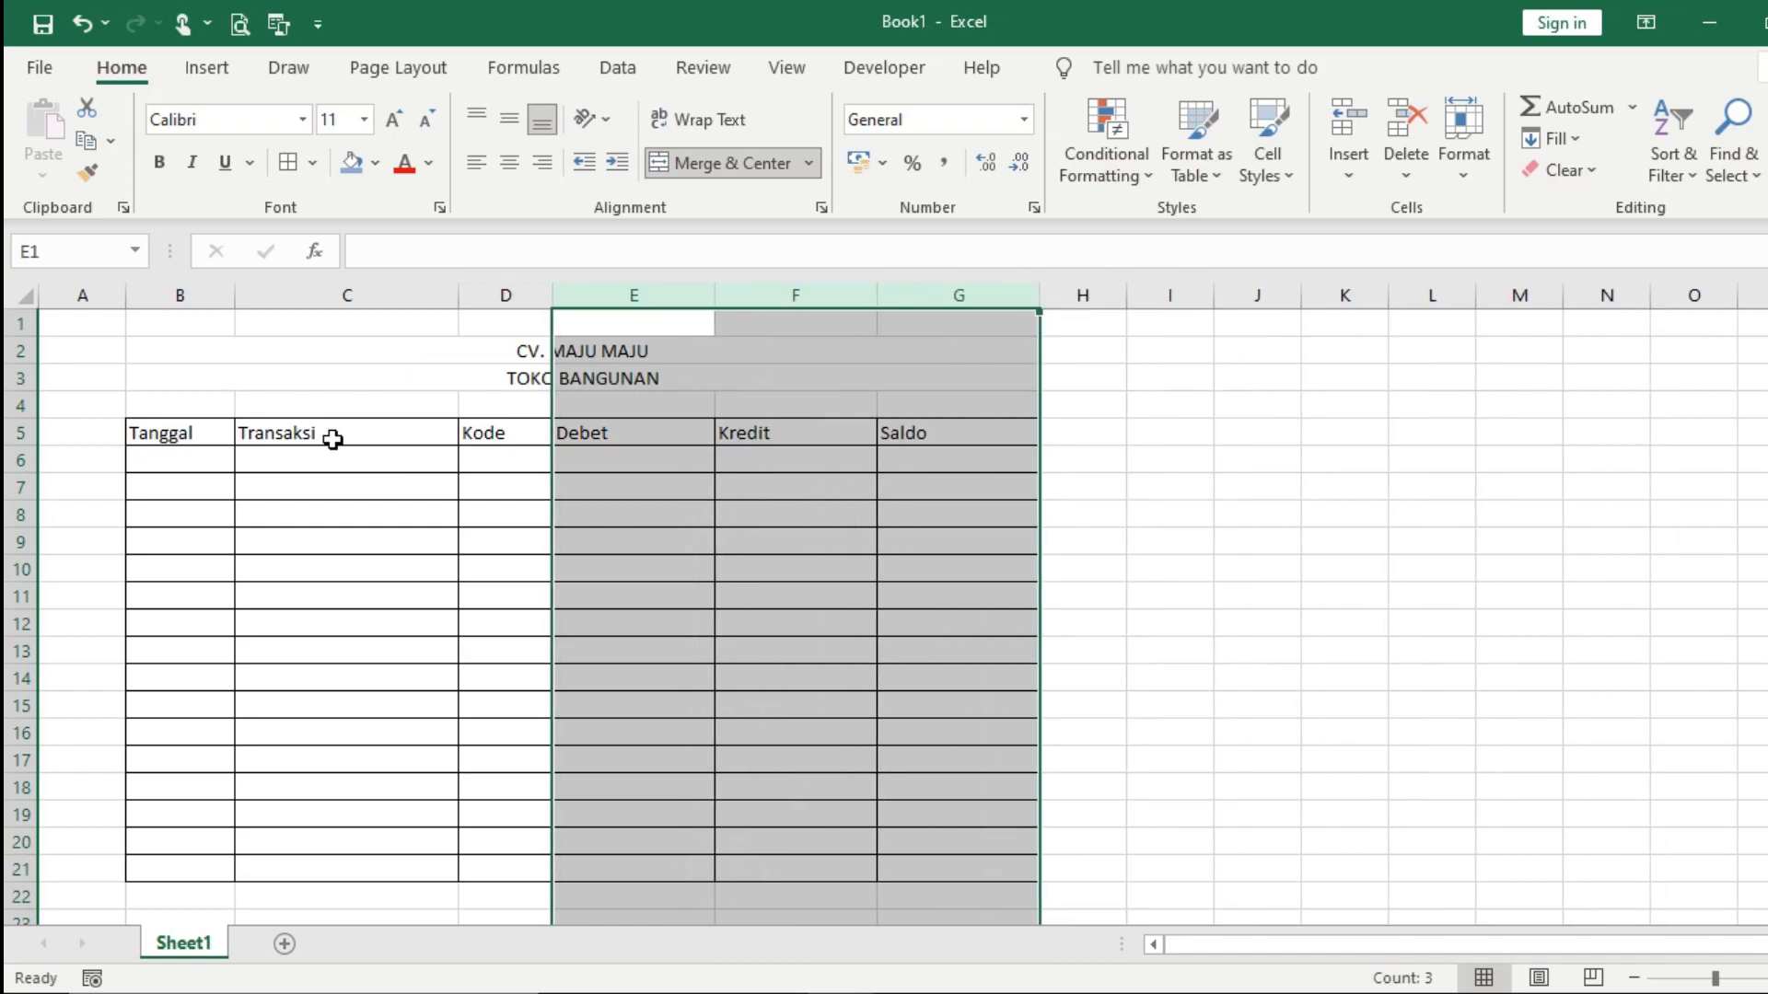
left_click_drag(22, 419, 28, 462)
left_click(22, 442)
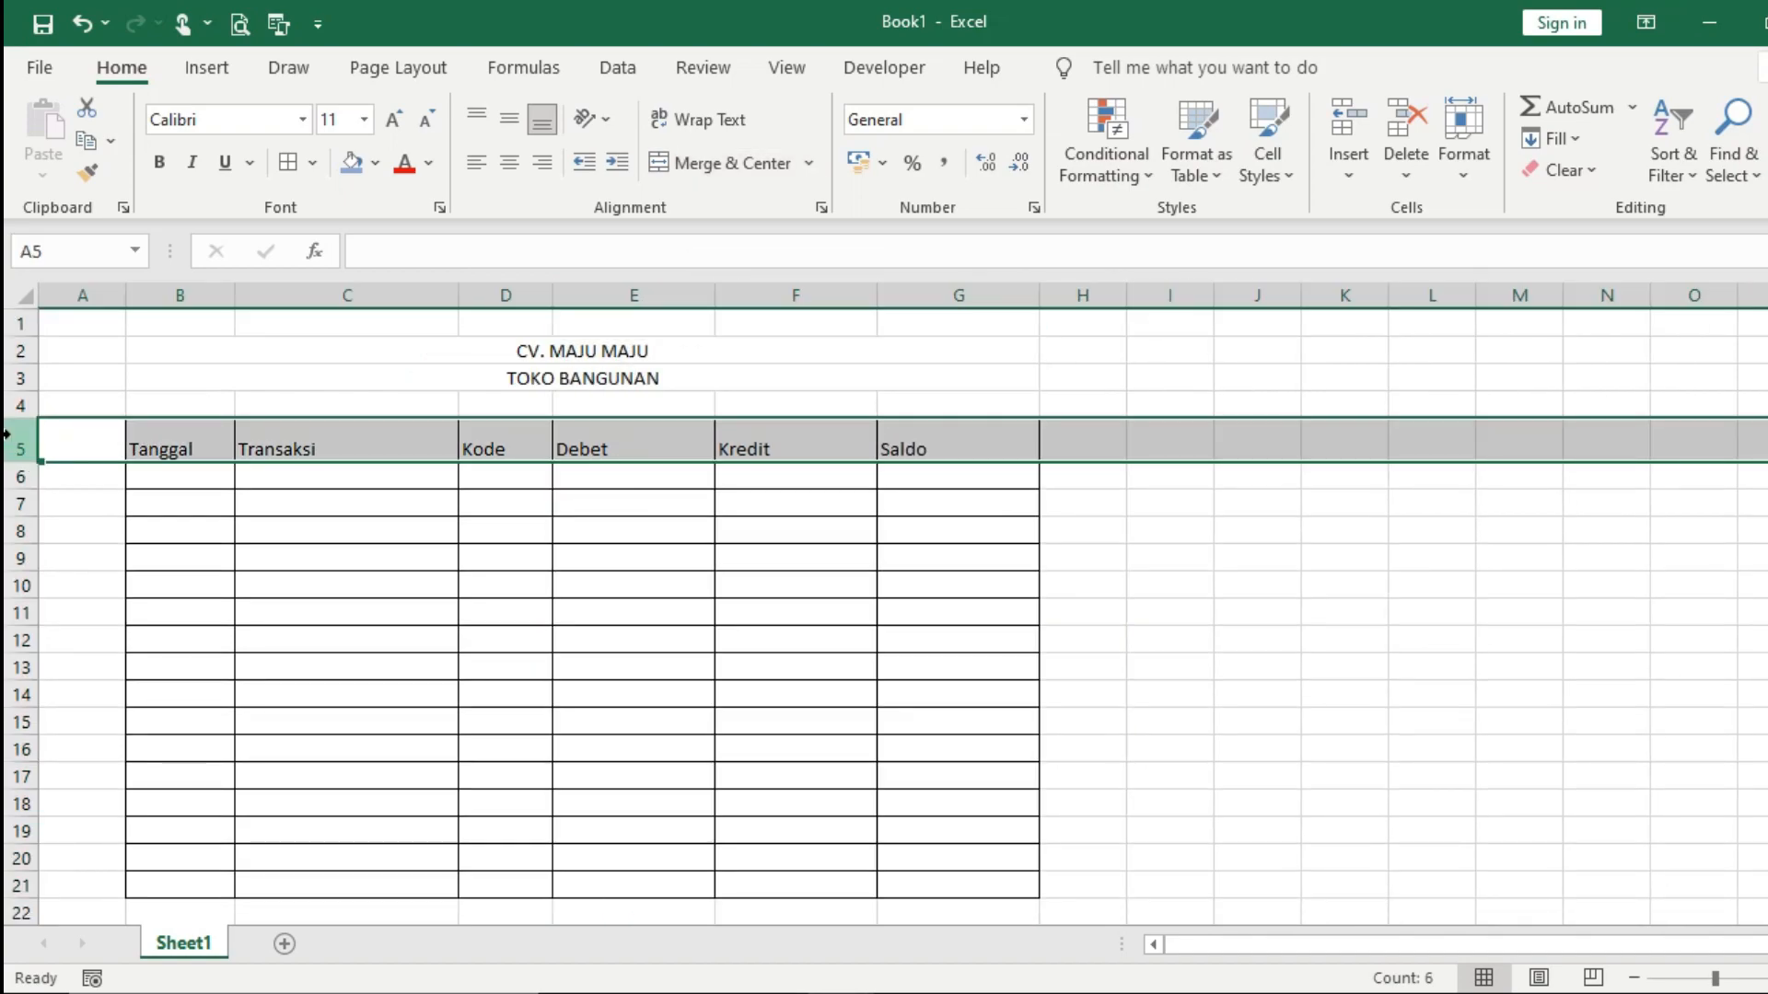
Step: Center the row 5 headings horizontally and vertically and fill B5:G5 with blue
left_click(509, 162)
left_click(509, 119)
left_click_drag(152, 440, 947, 442)
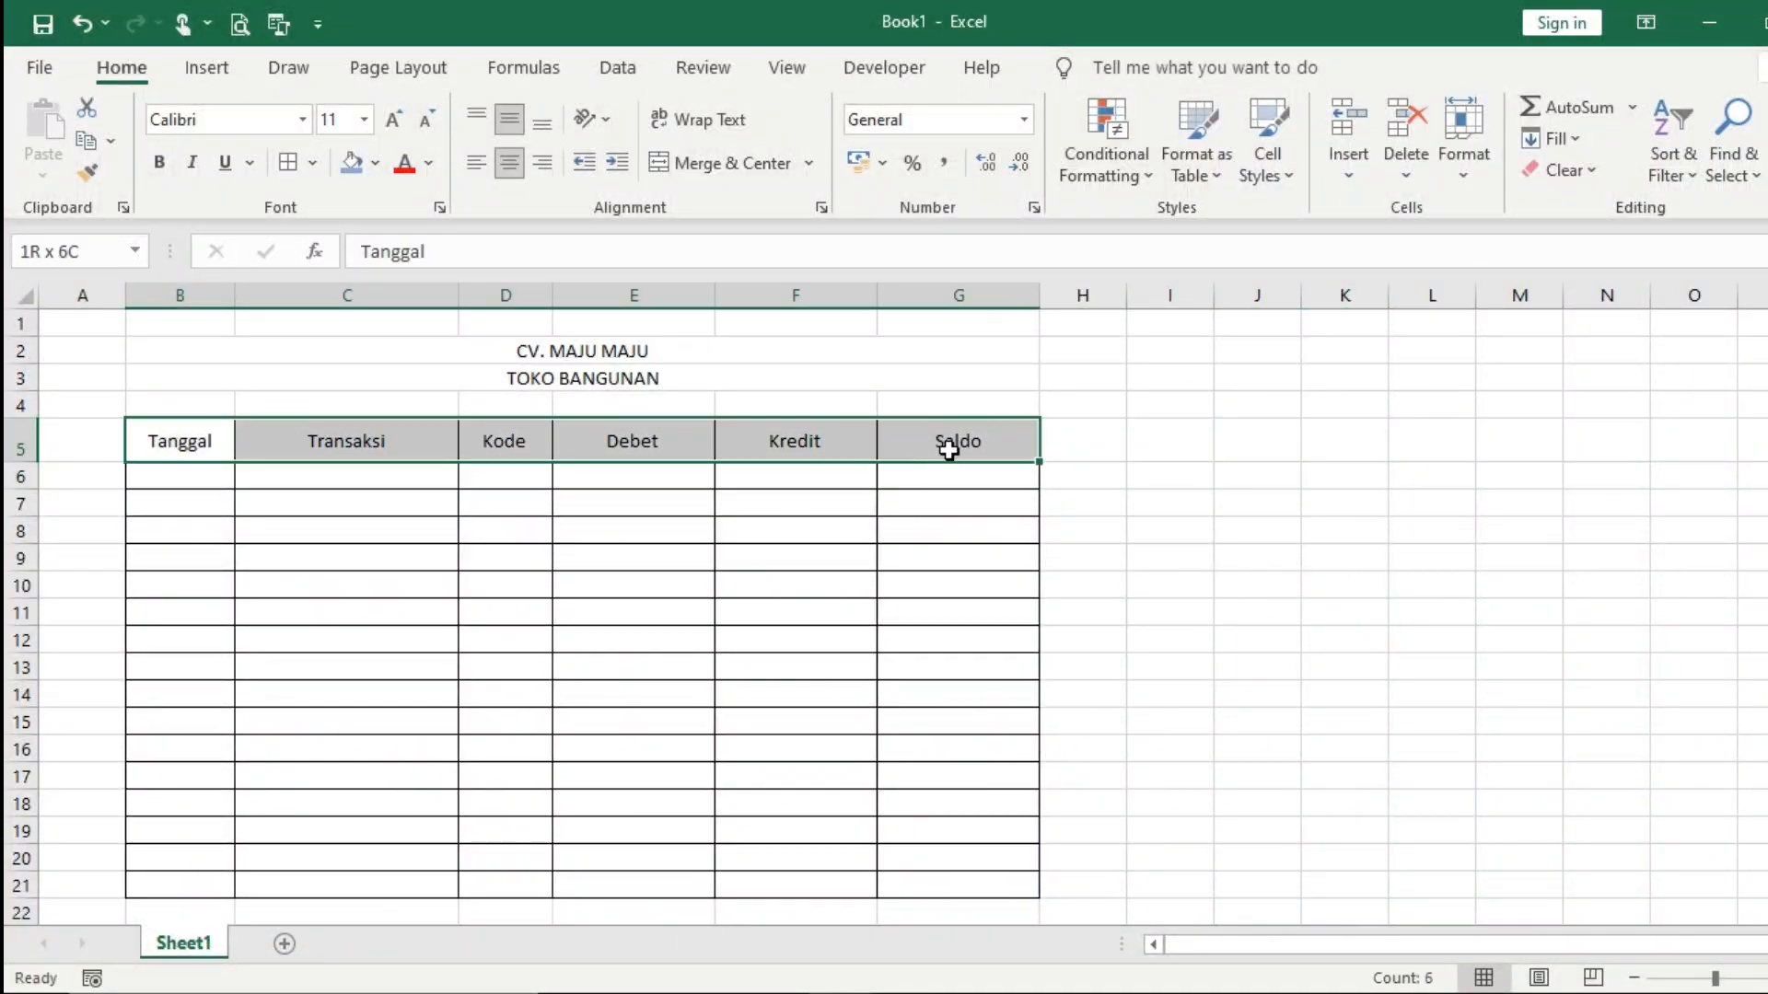
left_click(354, 162)
Step: Fill the title lines in B2:G3 with blue and add a thick solid bottom border beneath them
left_click_drag(217, 347, 613, 362)
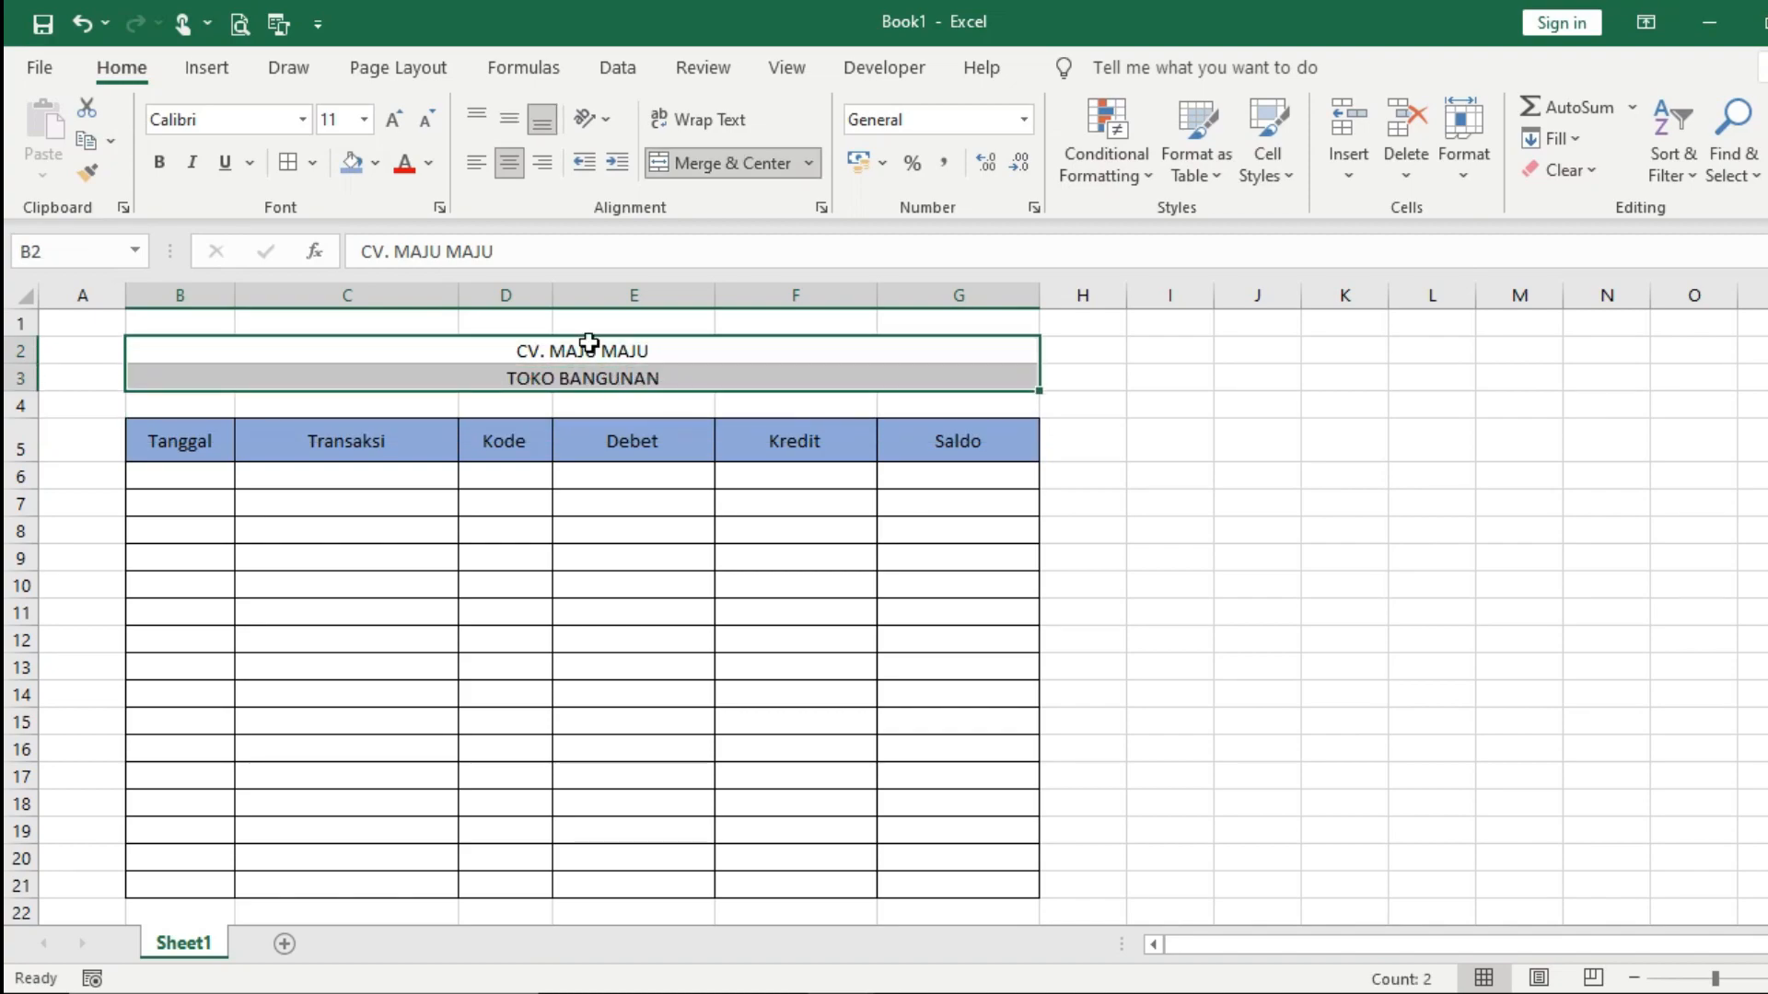
left_click(357, 168)
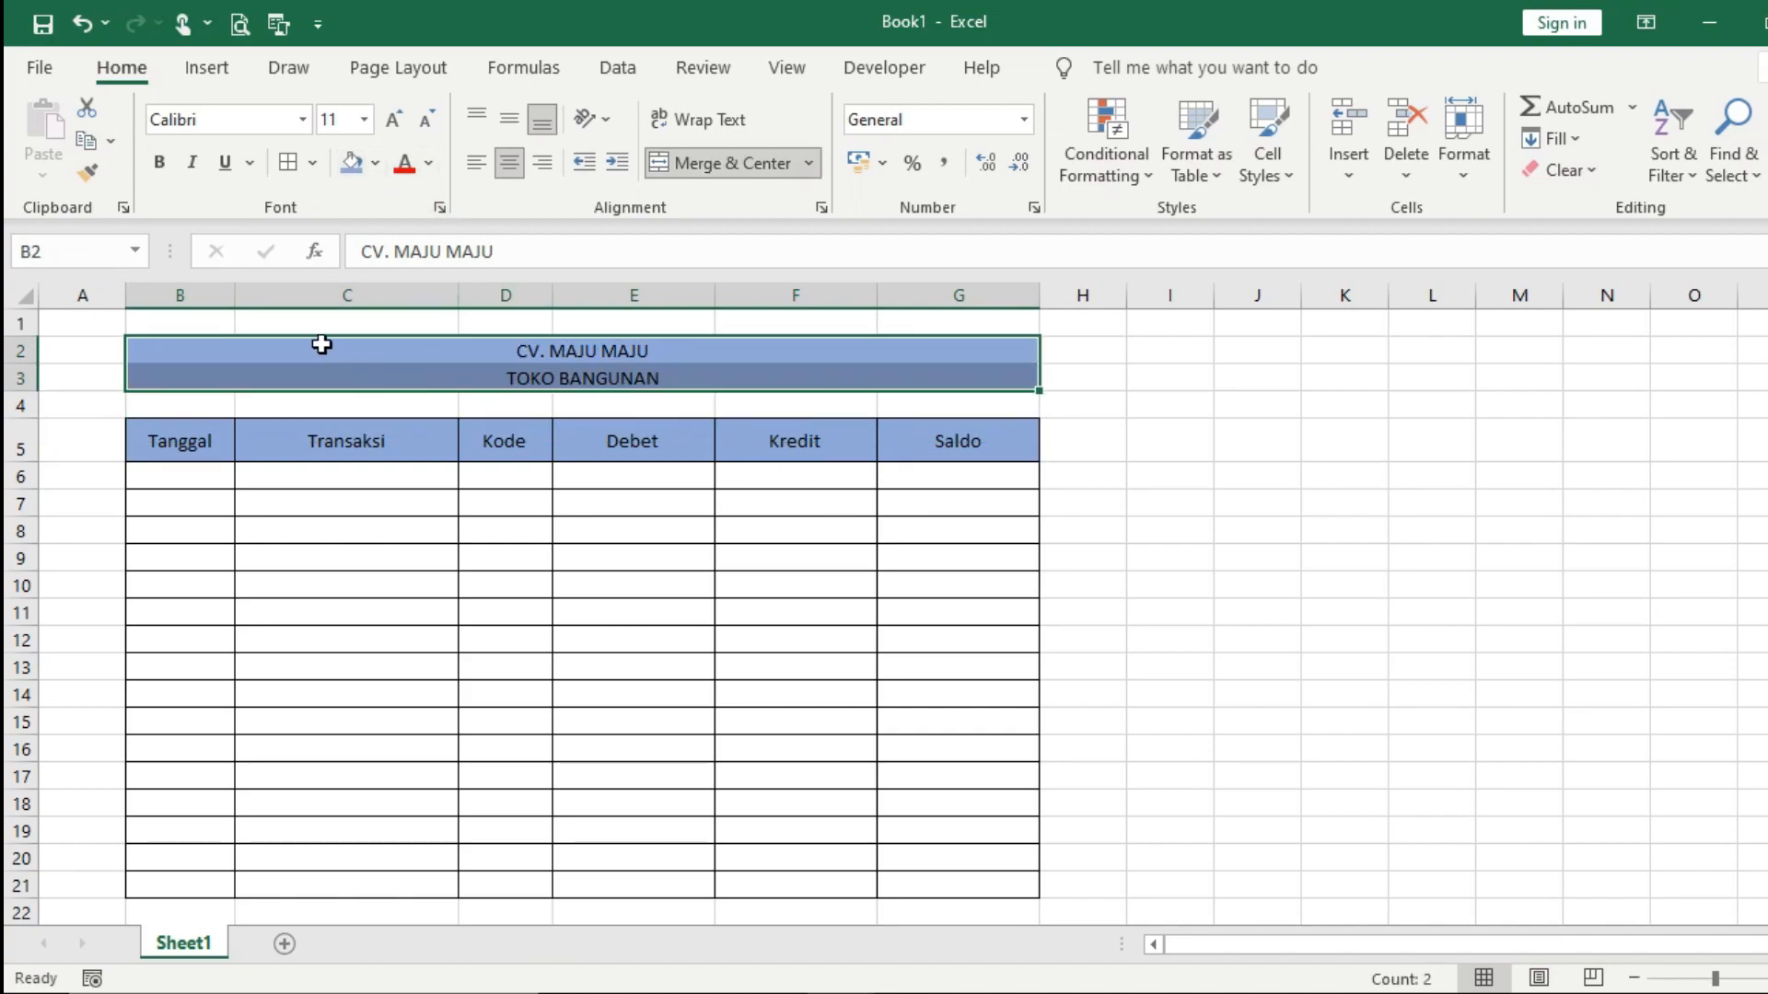
left_click(314, 163)
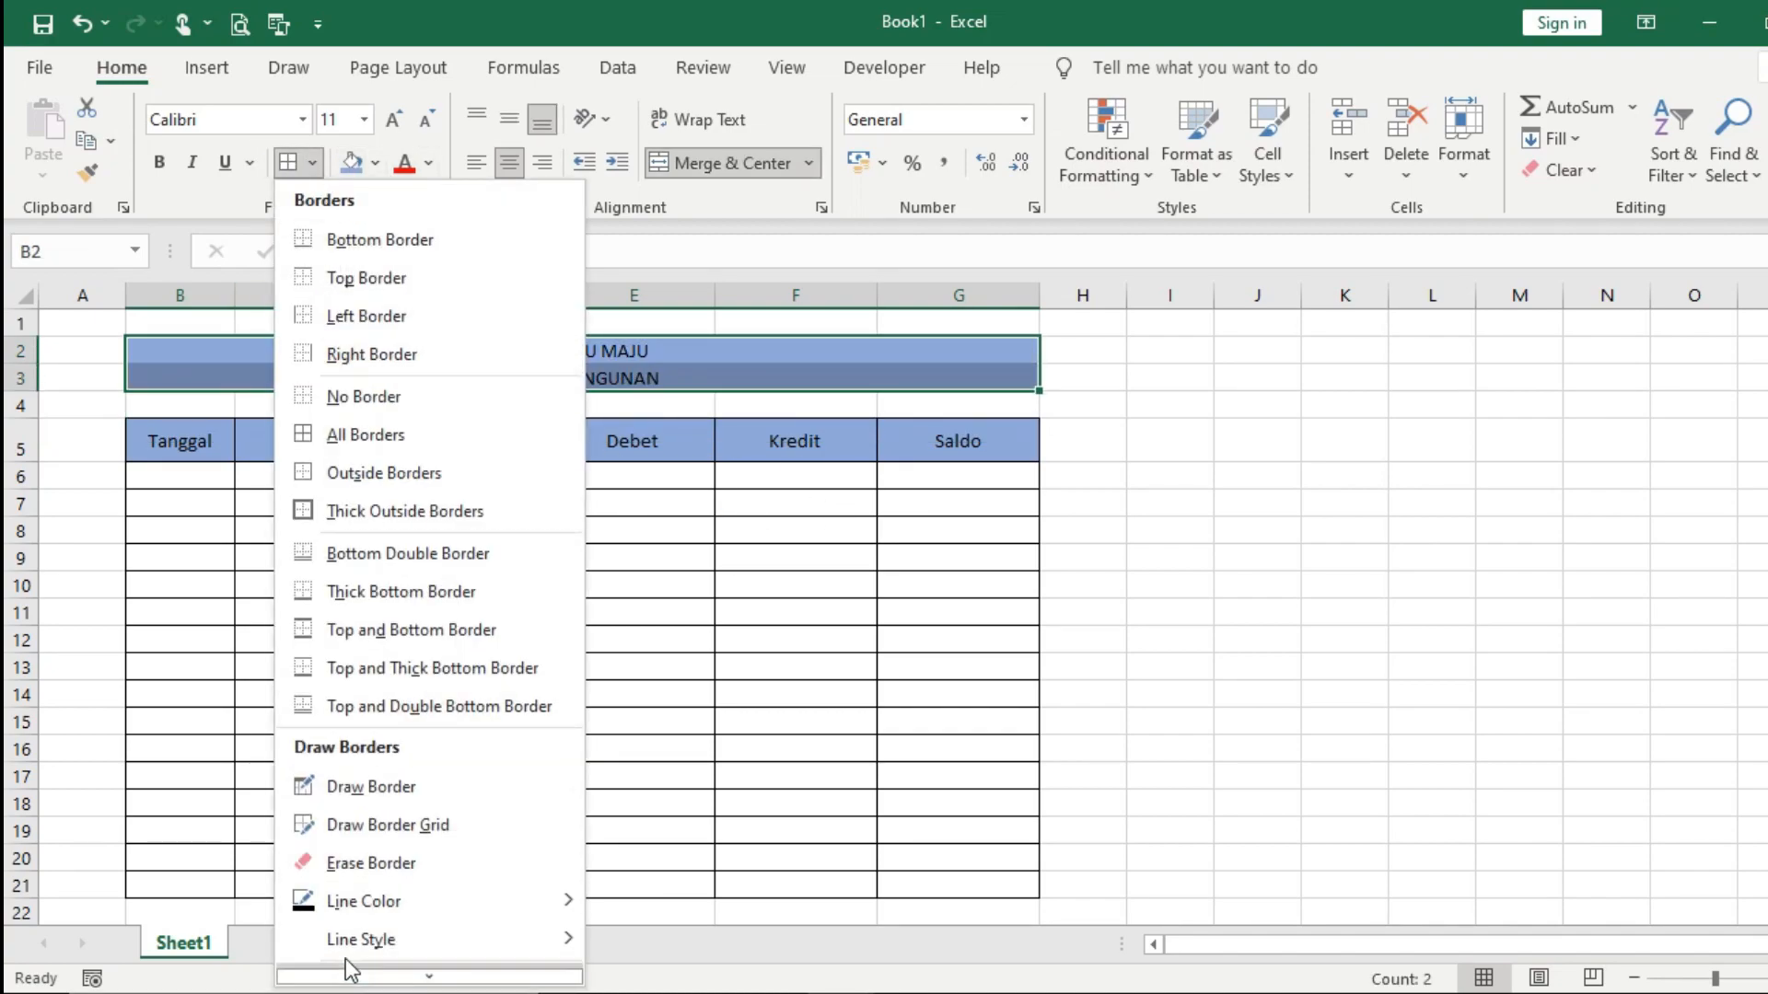
scroll(405, 792, "up", 1)
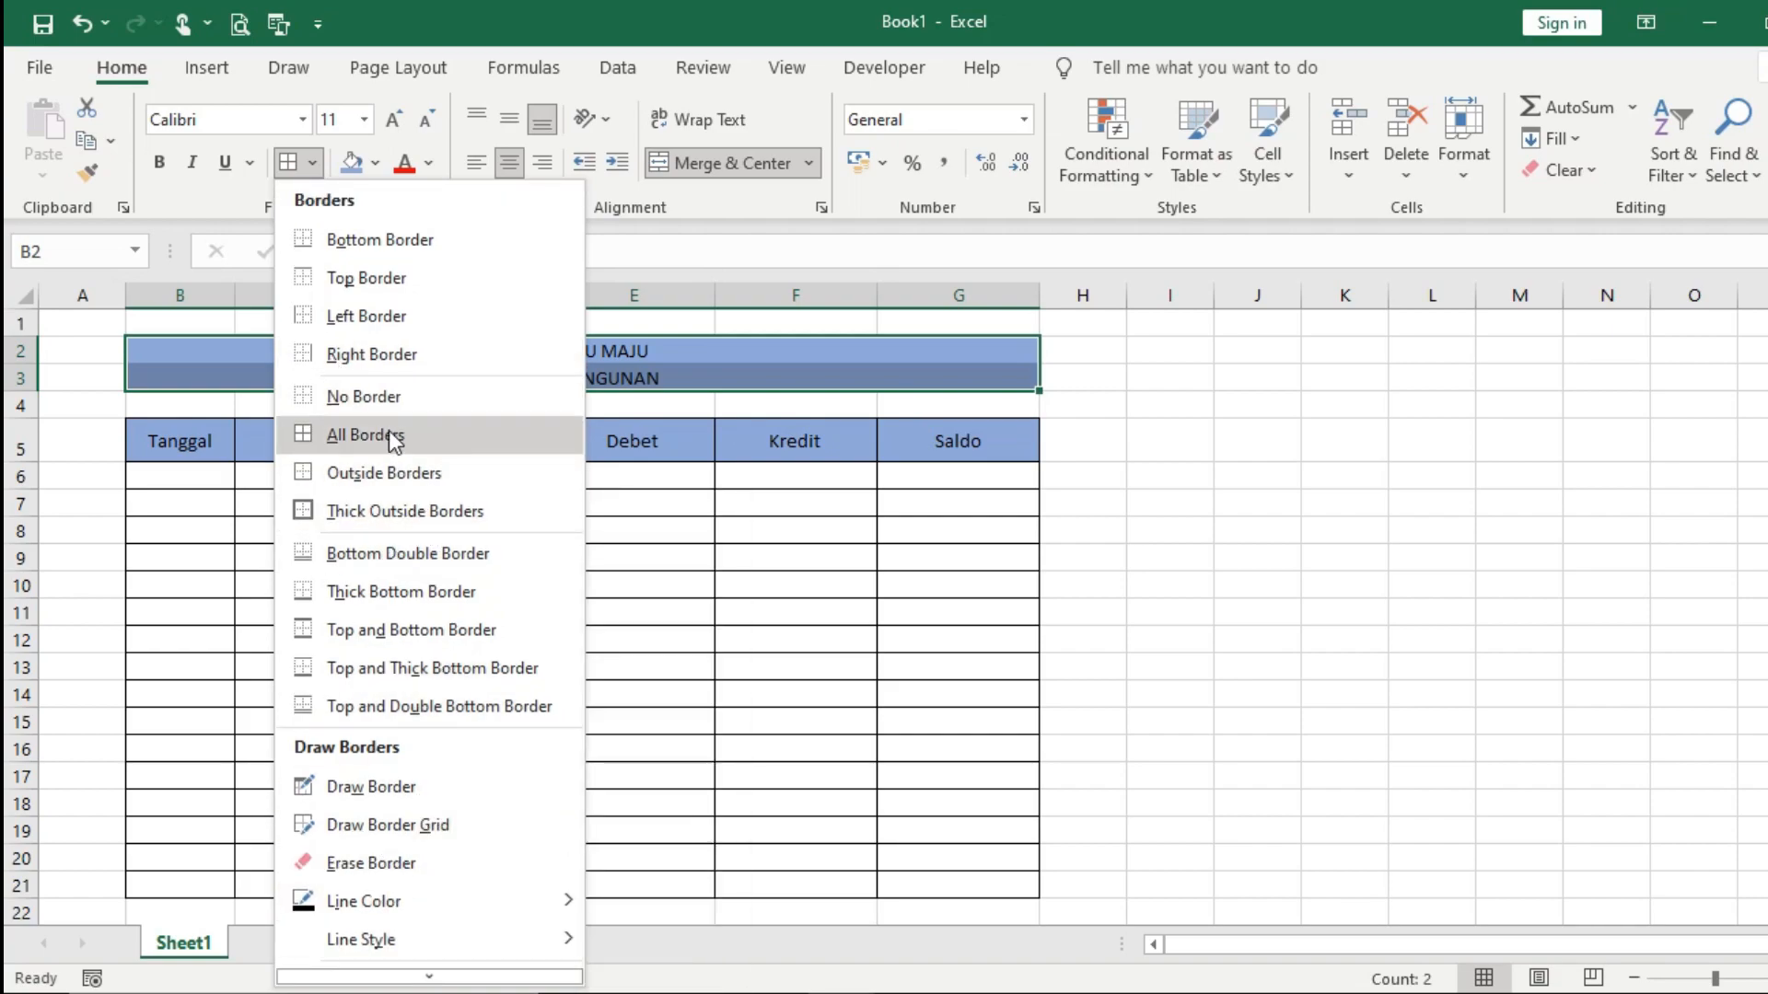
scroll(385, 855, "down", 1)
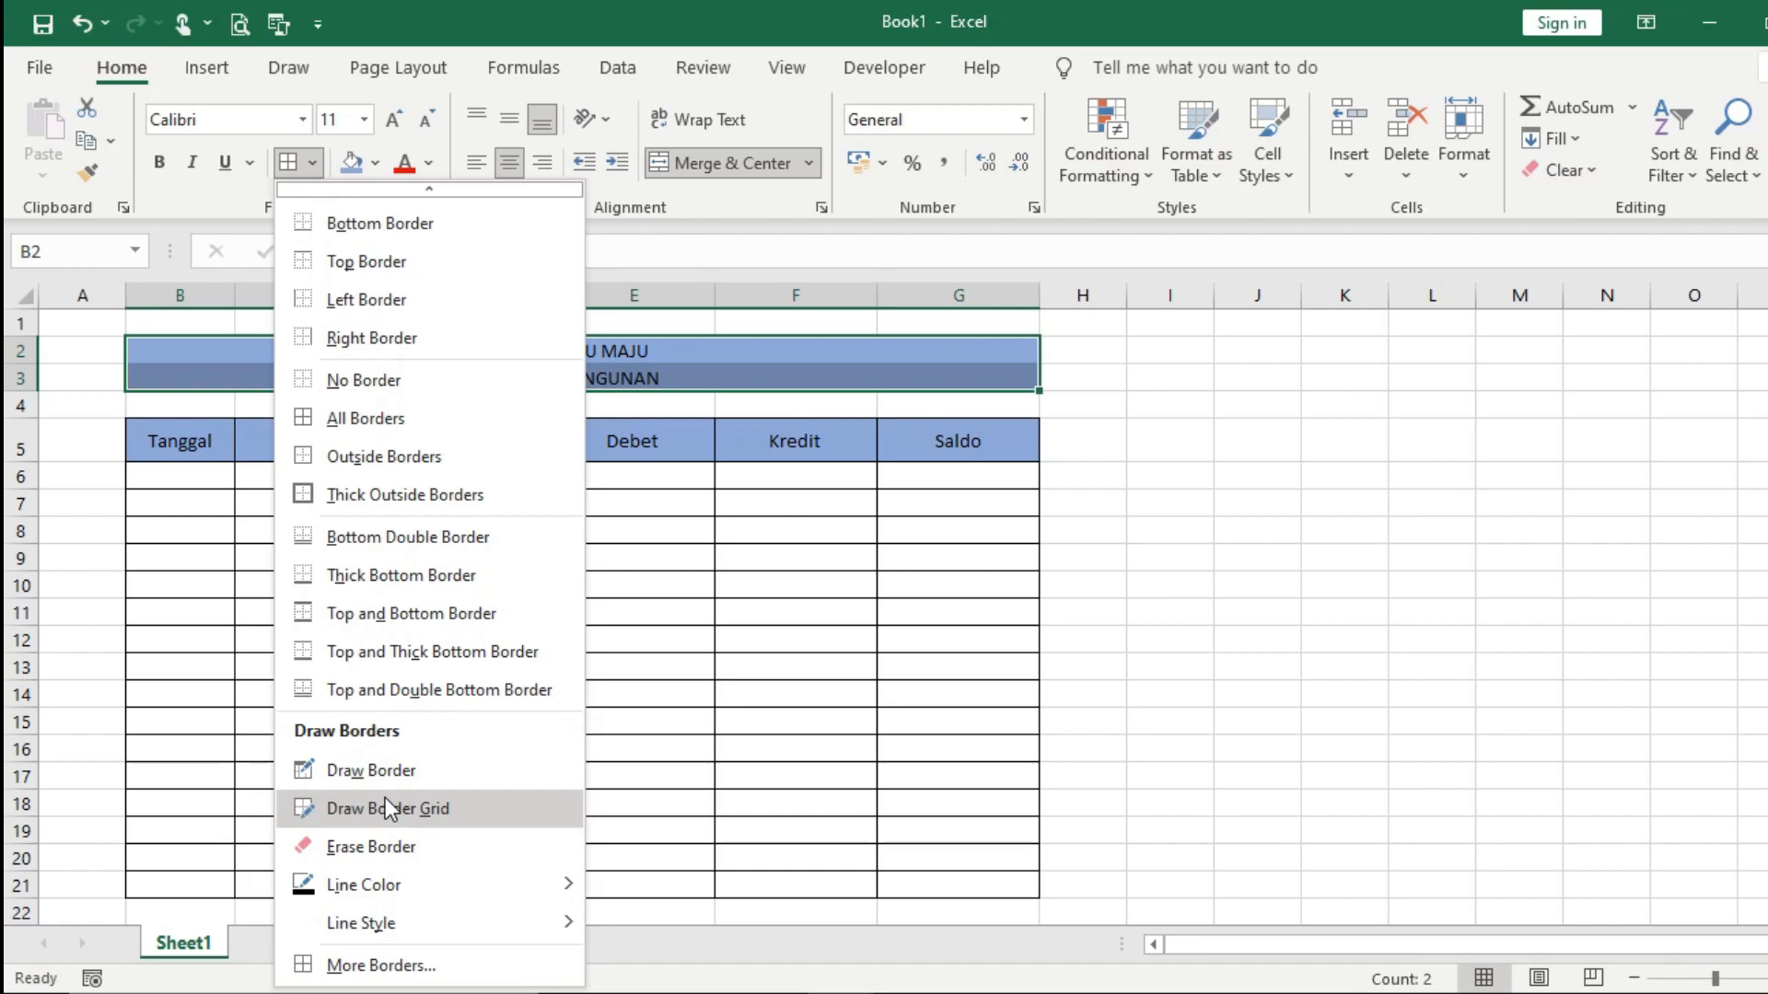
left_click(369, 960)
left_click(675, 448)
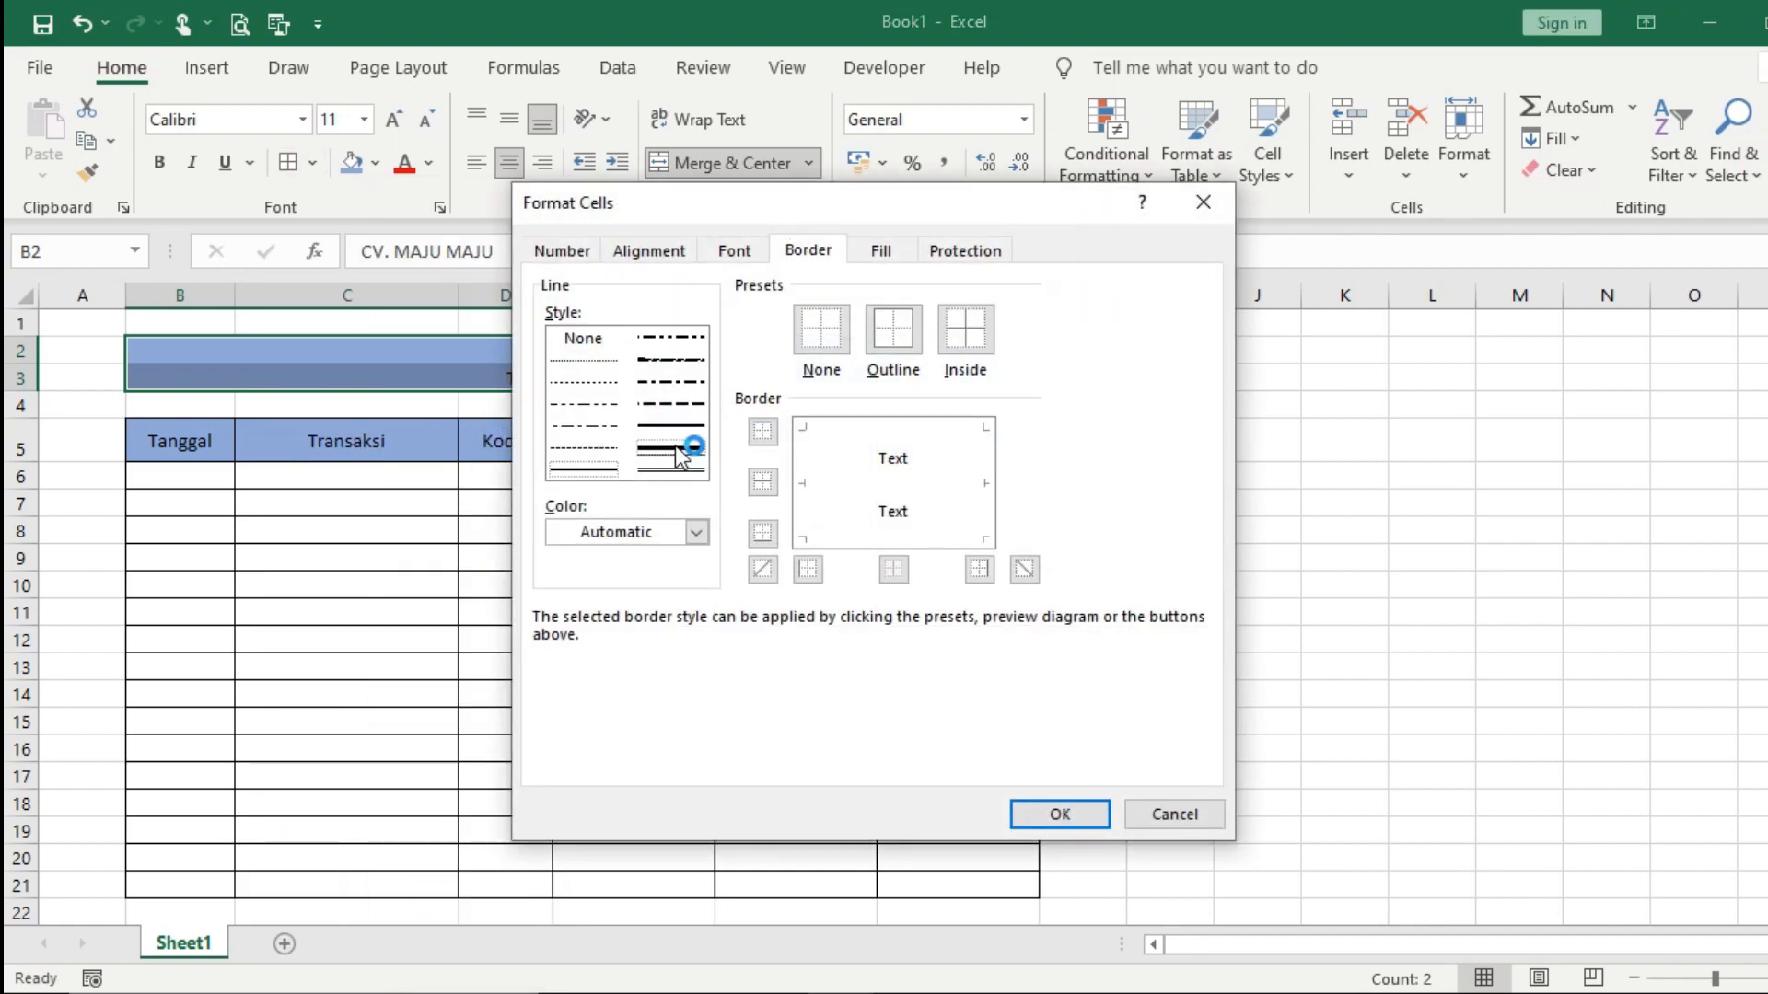
left_click(876, 529)
left_click(1060, 814)
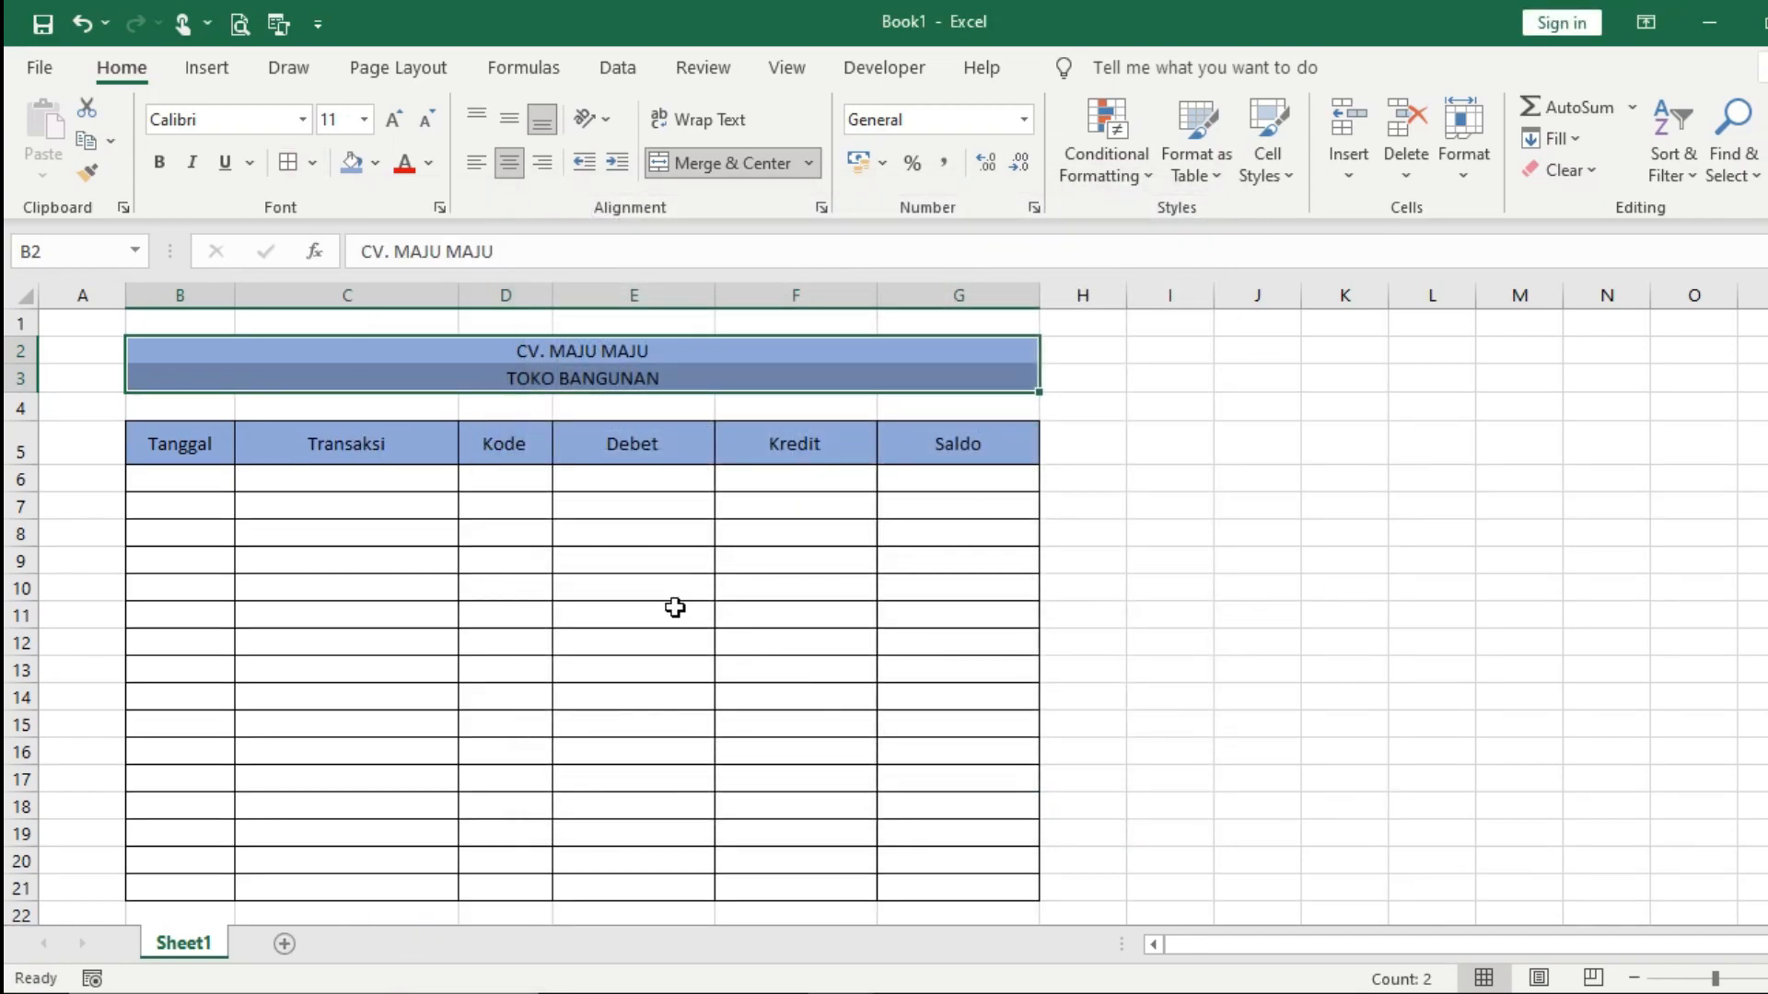
left_click(1195, 556)
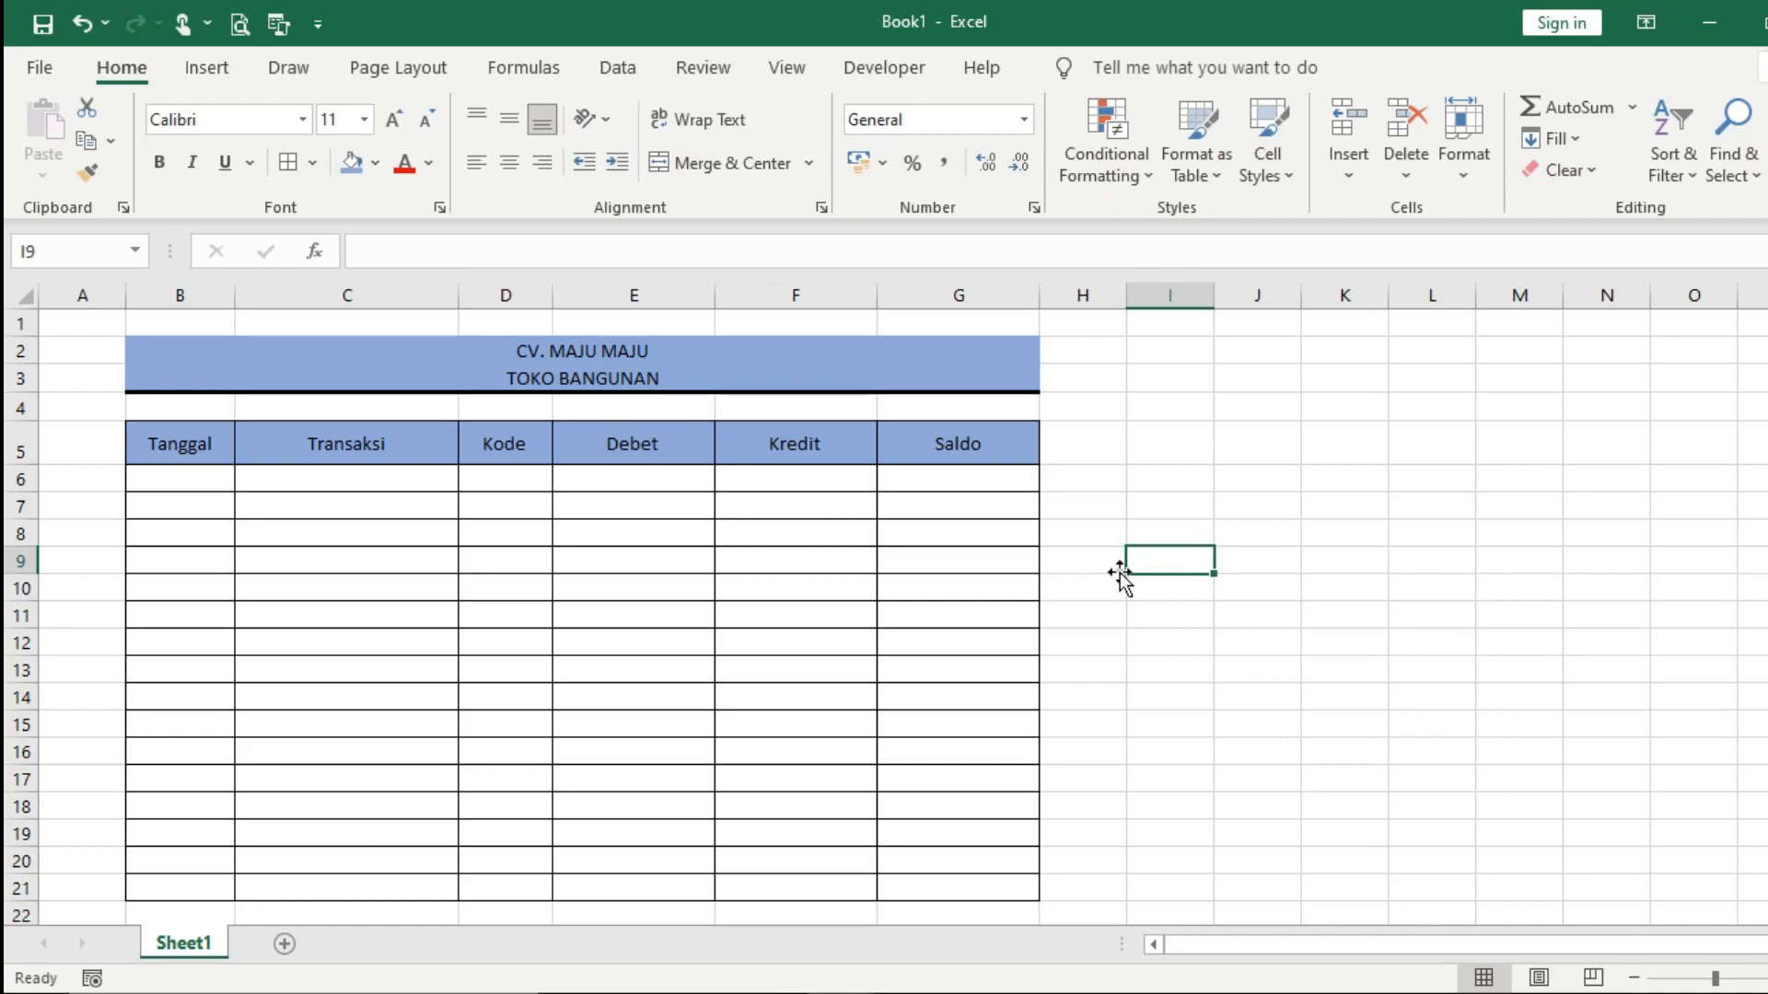
Step: Make the two title lines in rows 2 and 3 bold
left_click(556, 370)
left_click_drag(553, 351, 557, 378)
key("ctrl+b")
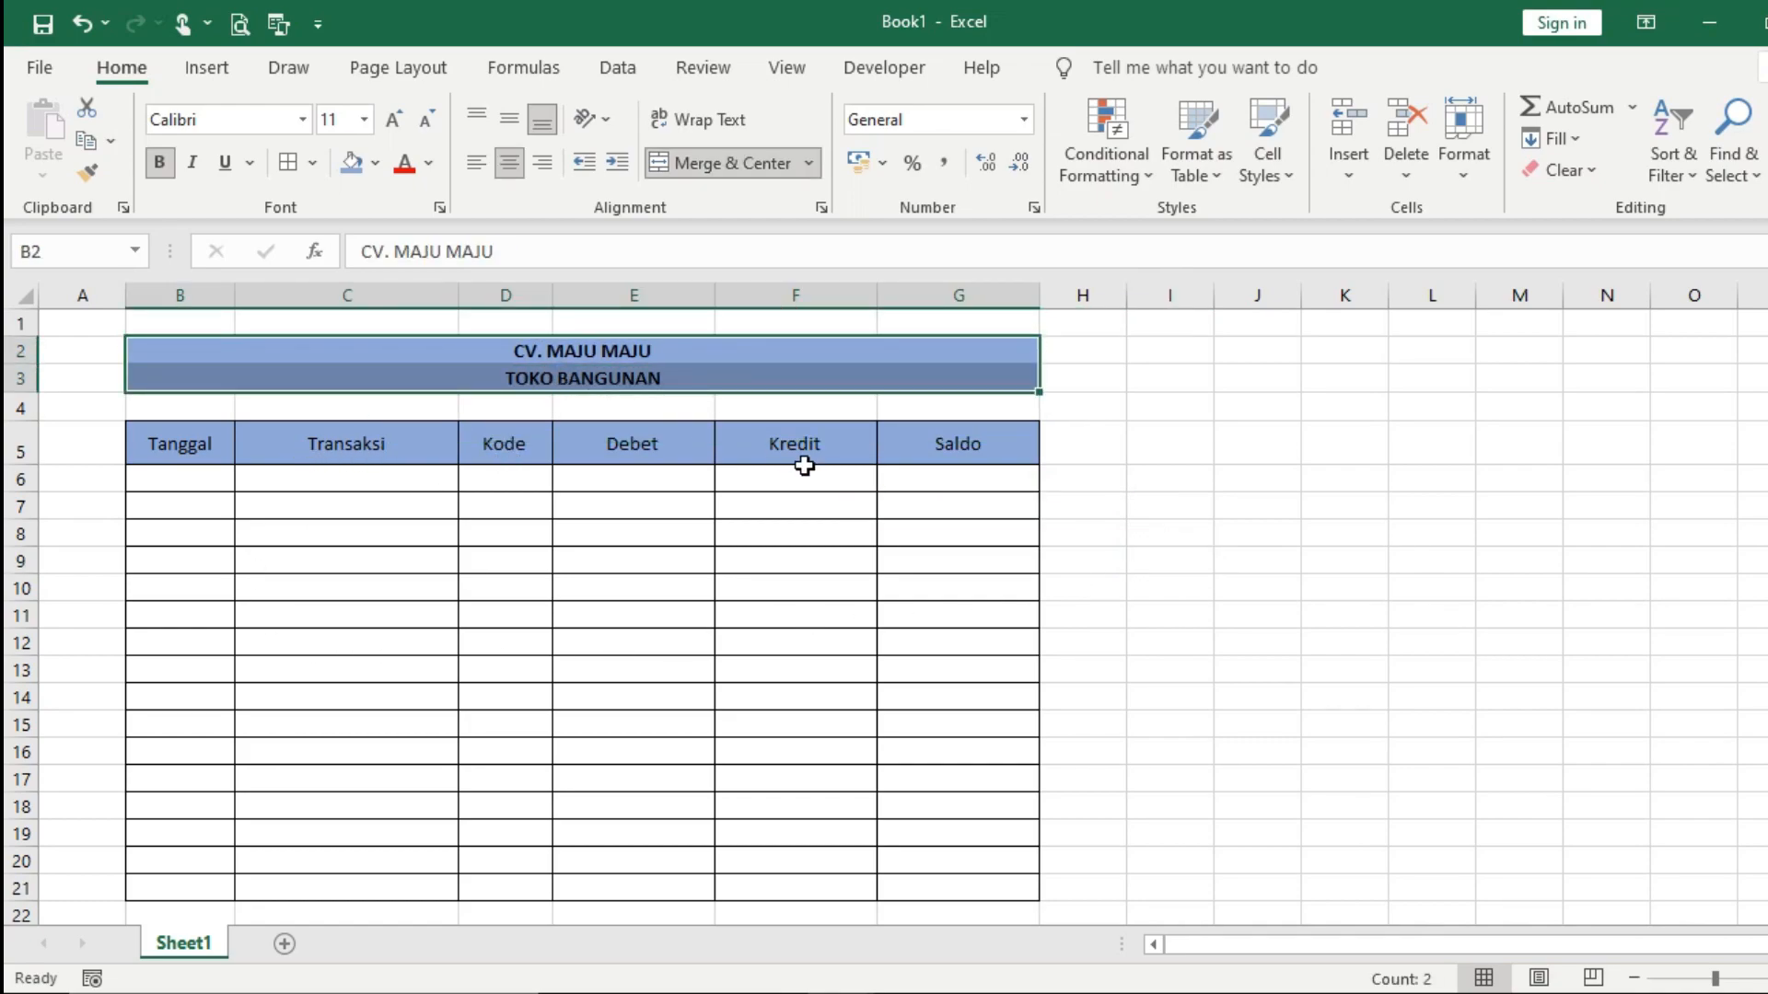
left_click(1130, 523)
Step: Add a medium solid bottom border to the heading row B5:G5
left_click(196, 435)
left_click_drag(260, 434, 931, 430)
left_click(313, 166)
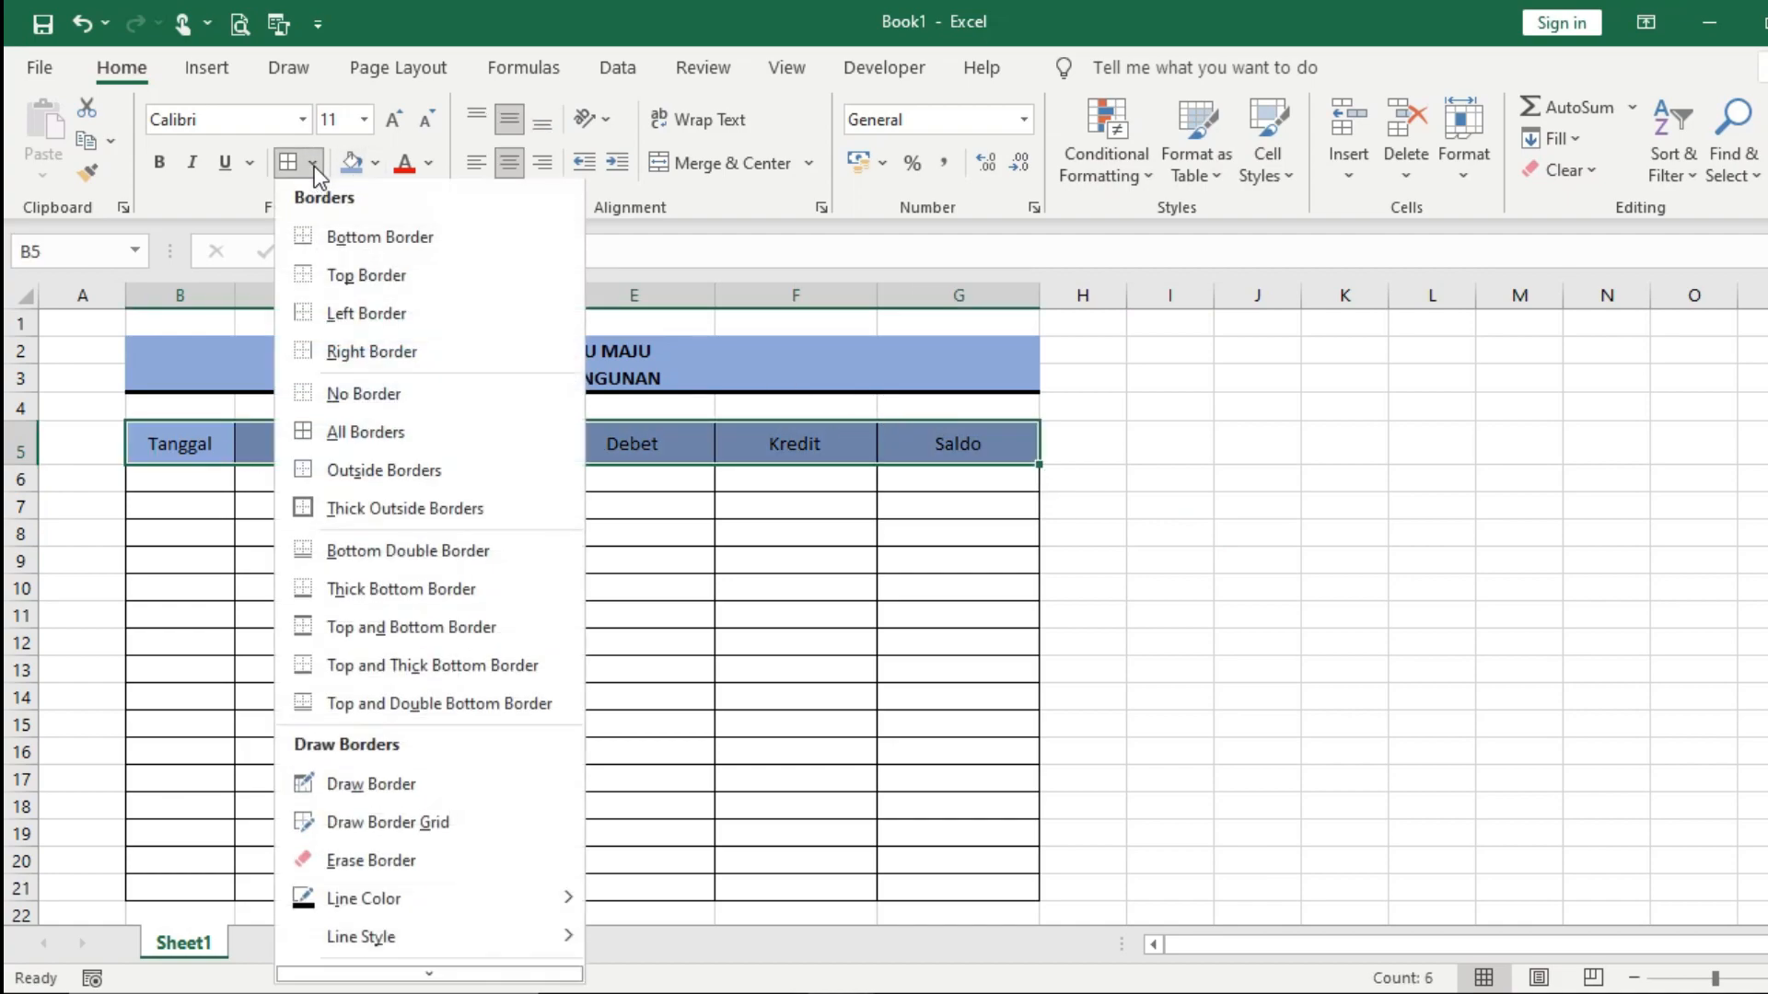
left_click(294, 173)
left_click(676, 428)
left_click(898, 538)
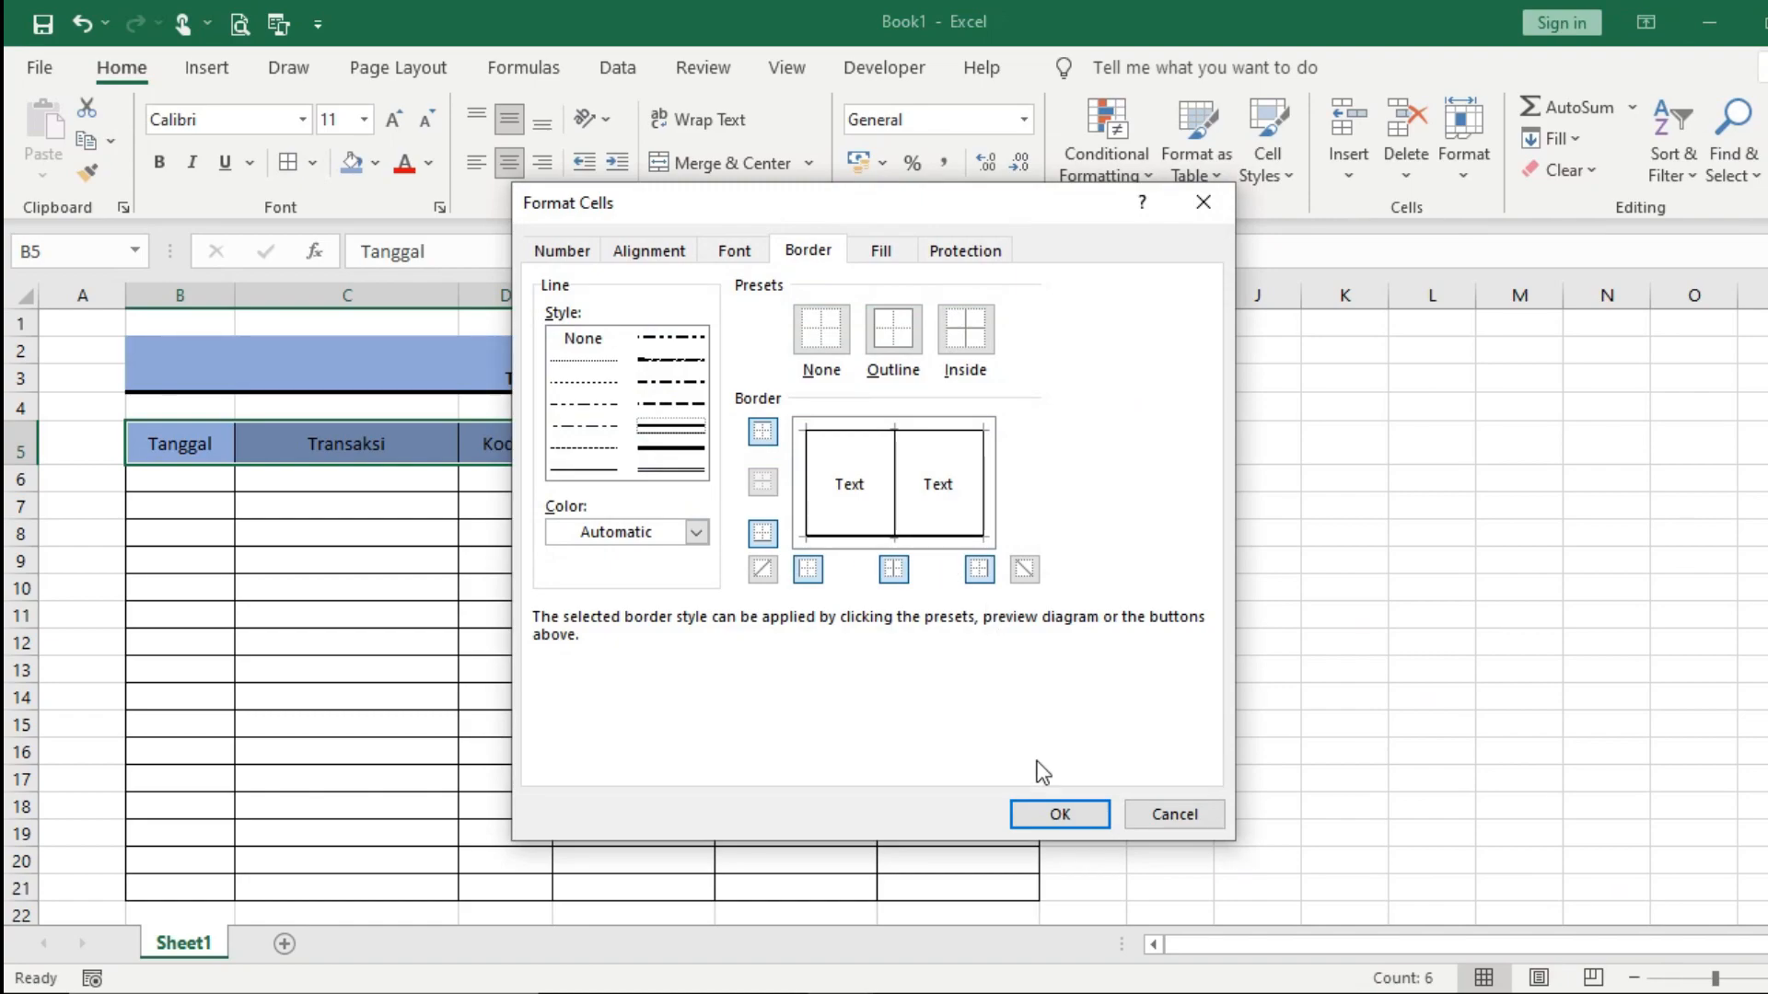
left_click(1057, 815)
left_click(633, 615)
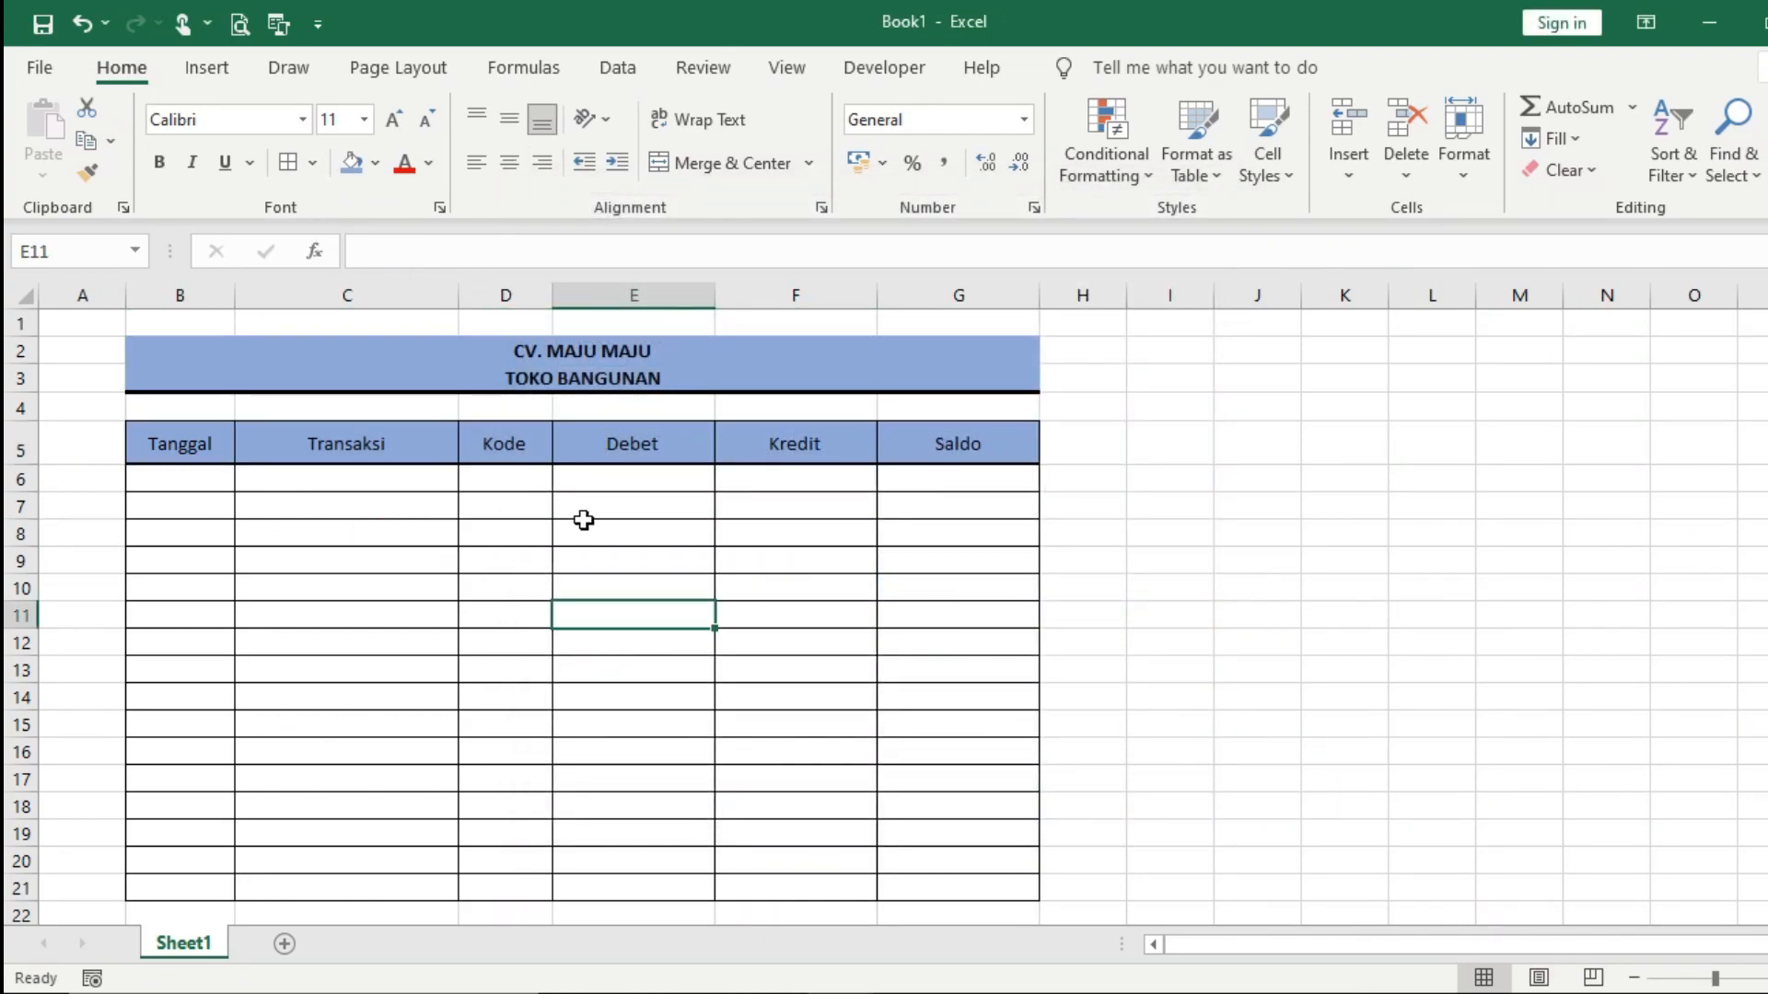
Step: Make the table headings in B5:G5 bold
left_click_drag(207, 437, 914, 458)
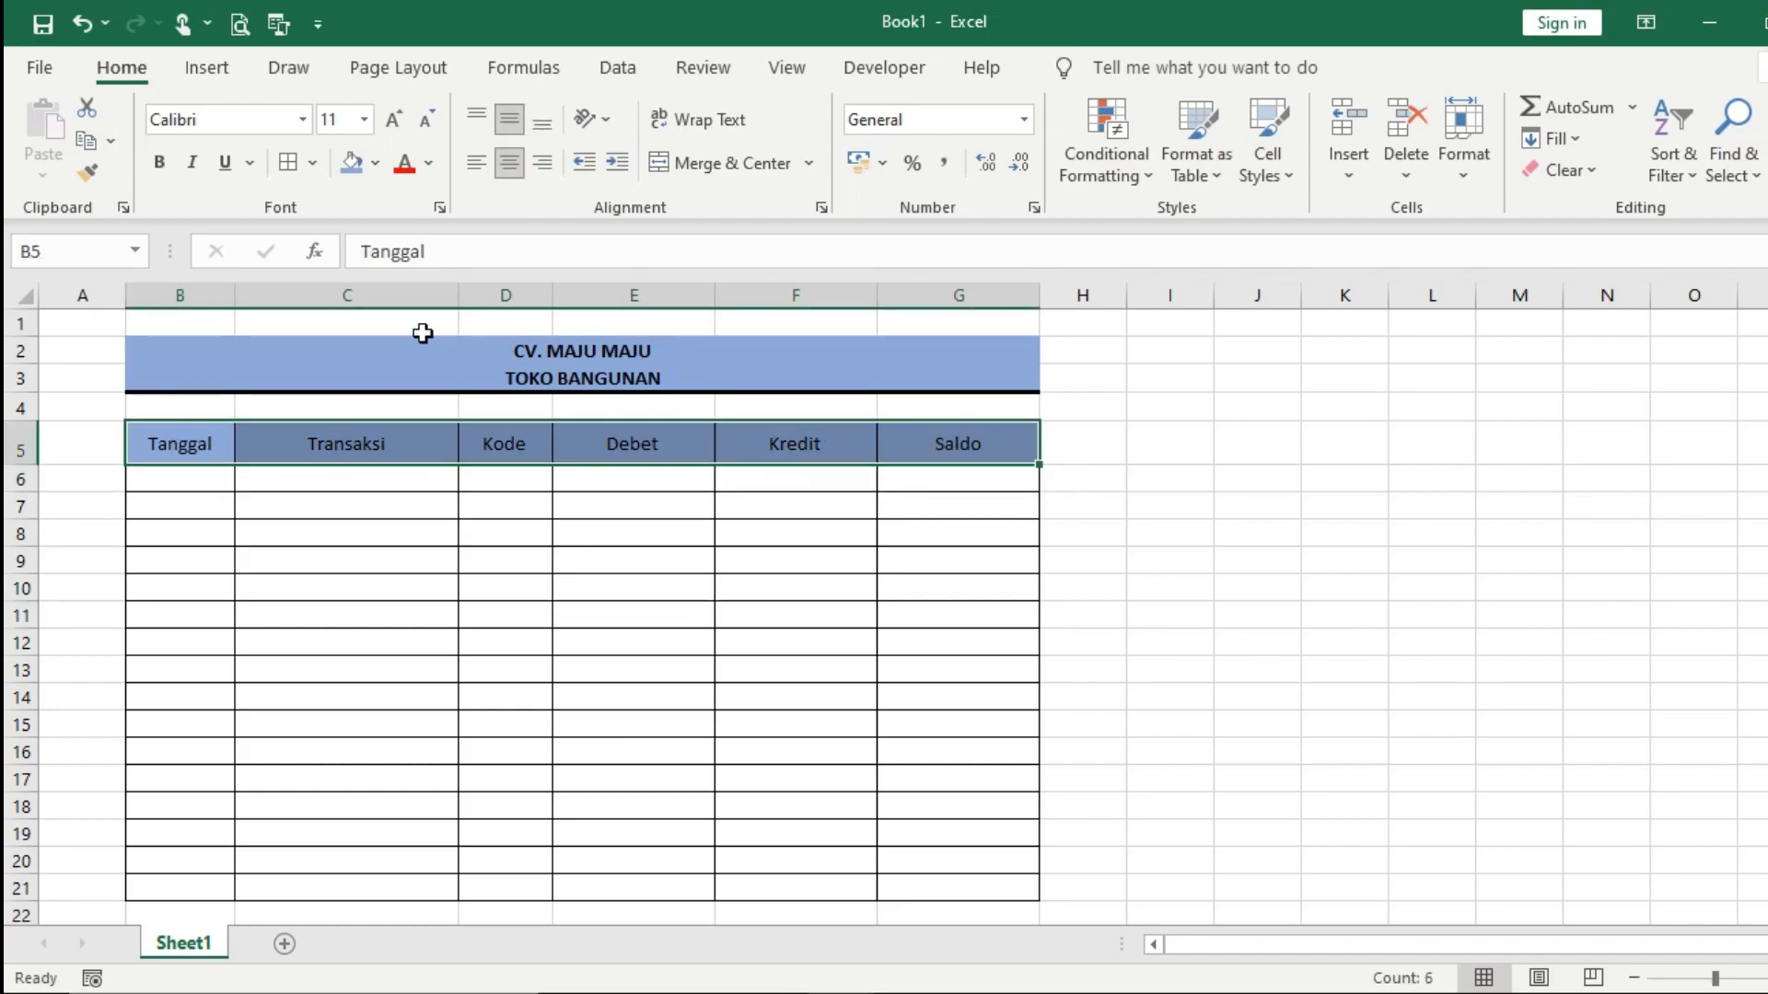
left_click(162, 168)
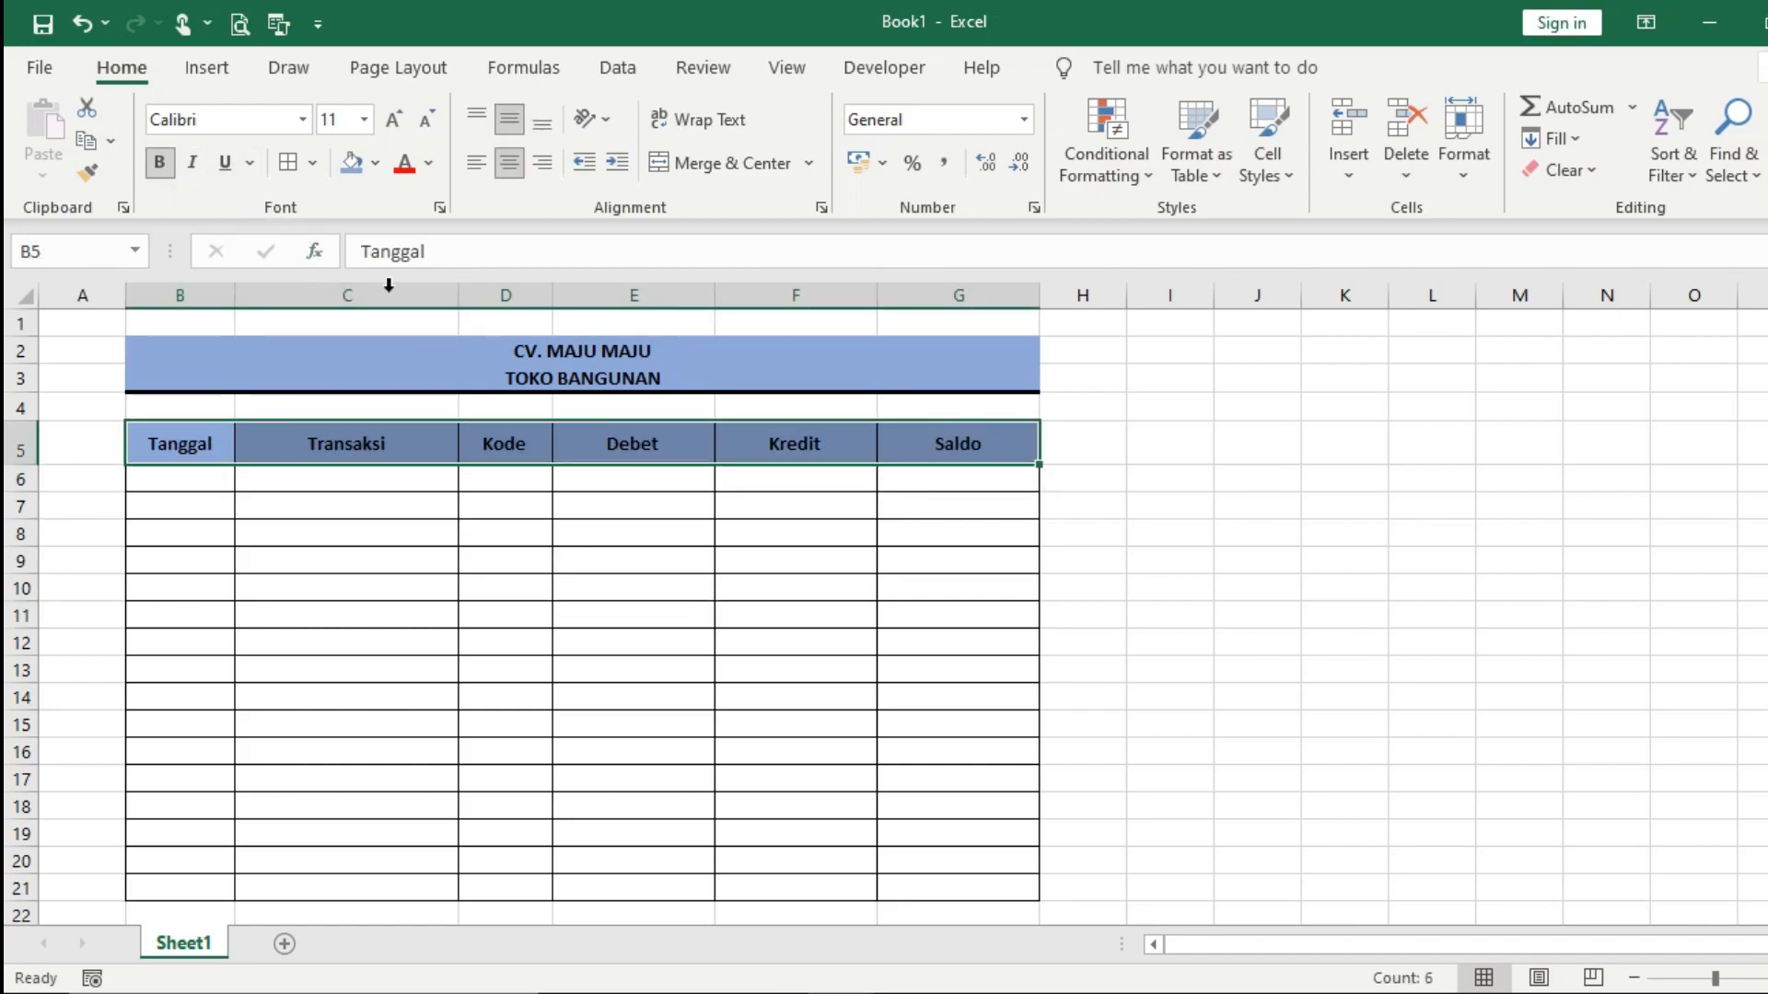
left_click(1201, 614)
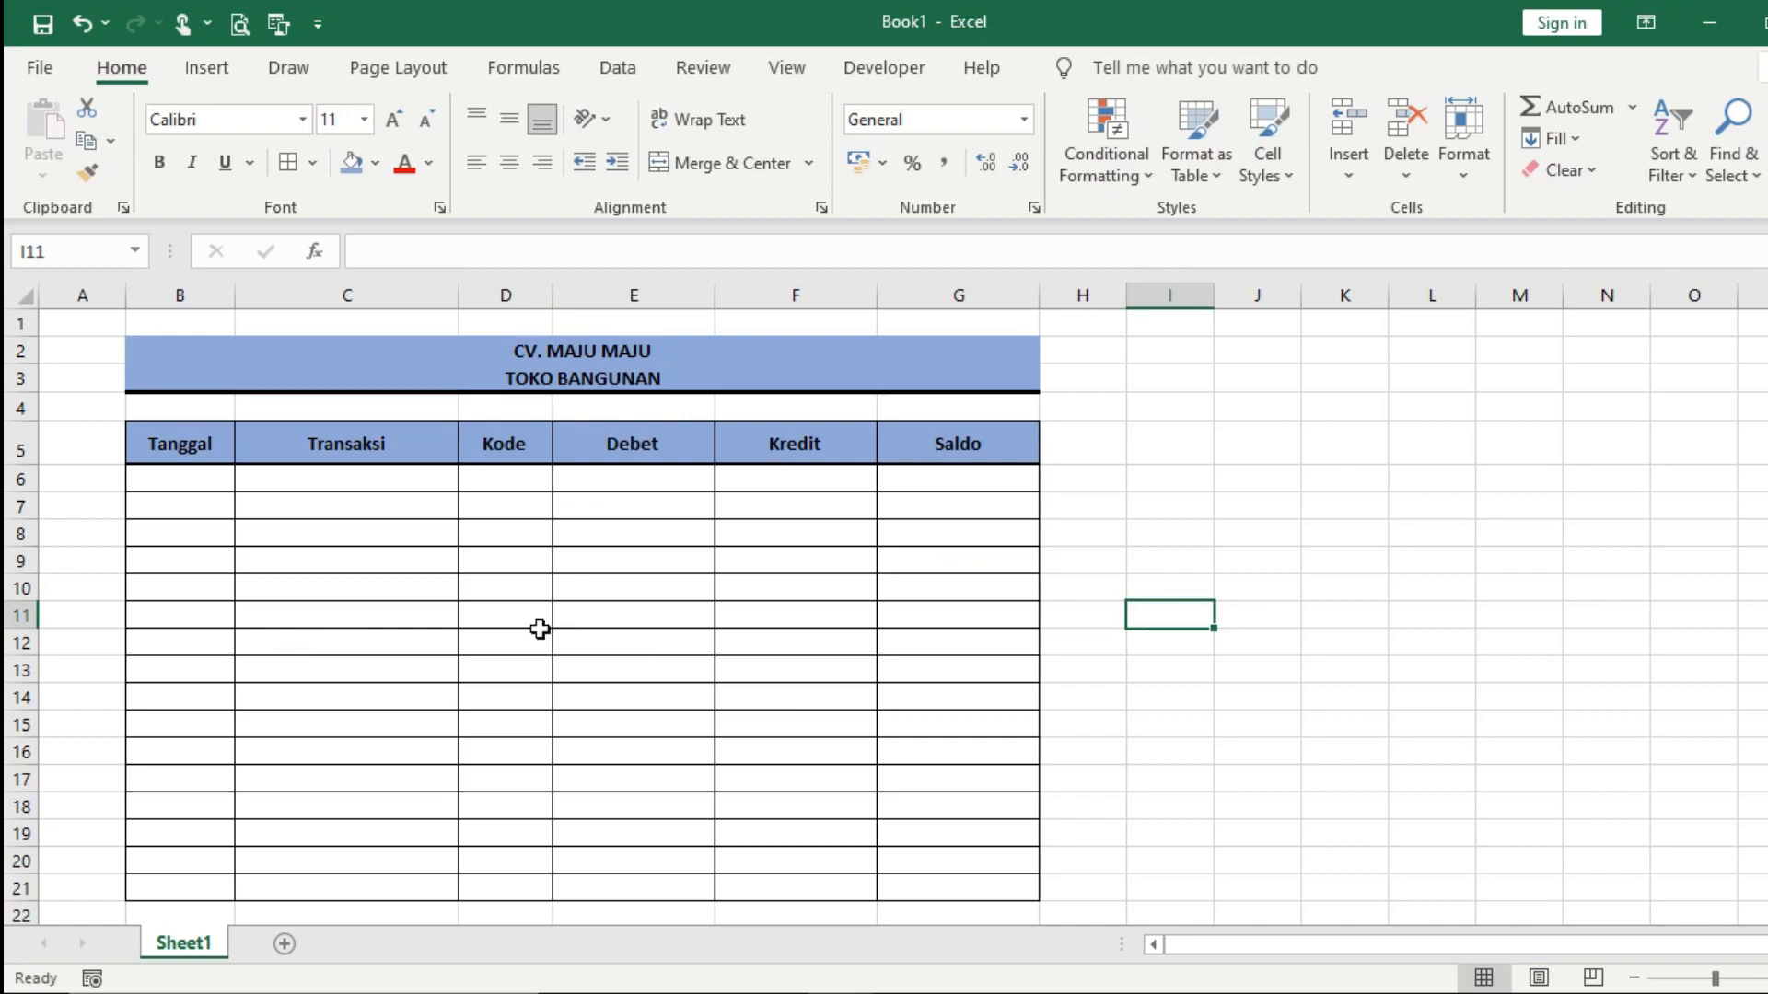
Step: Widen column B slightly and insert four blank rows above the table heading row
left_click_drag(235, 290, 252, 289)
left_click(20, 450)
left_click(1347, 120)
left_click(1330, 115)
left_click(1331, 115)
left_click(1331, 115)
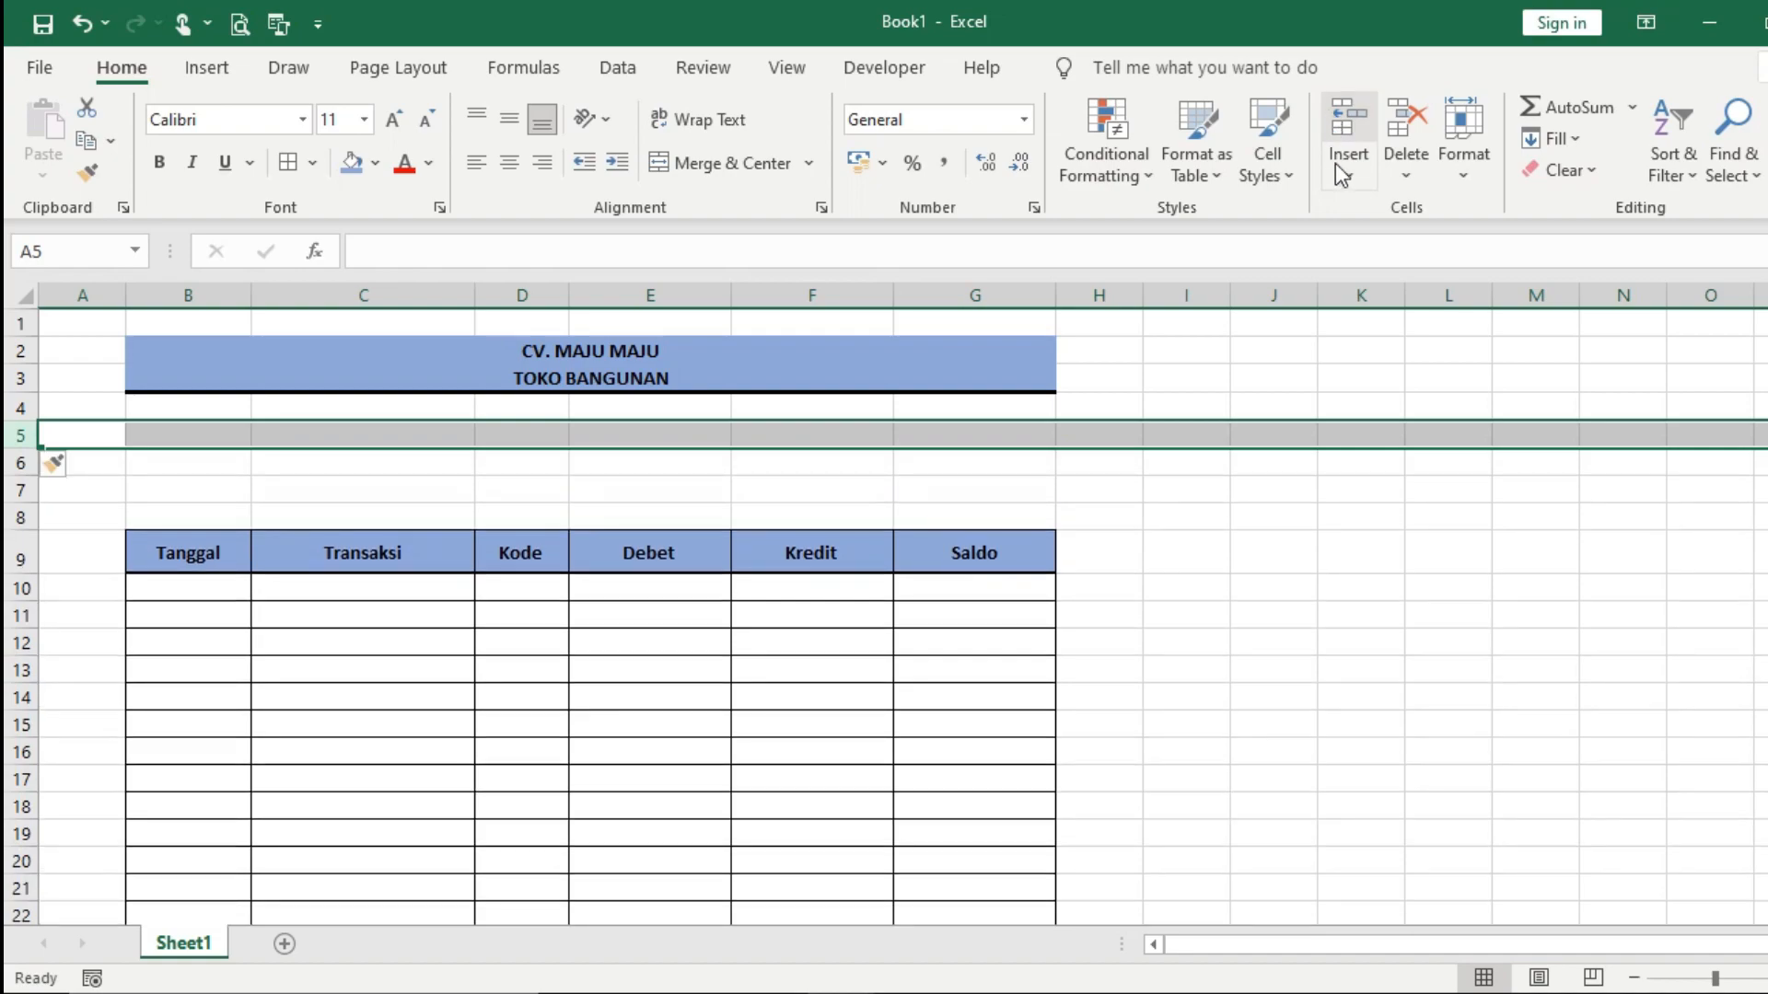
left_click(1533, 553)
Step: Enter the labels Periode, Kas Awal and Kas Akhir in cells B5, B6 and B7
left_click_drag(164, 443, 263, 435)
left_click(225, 436)
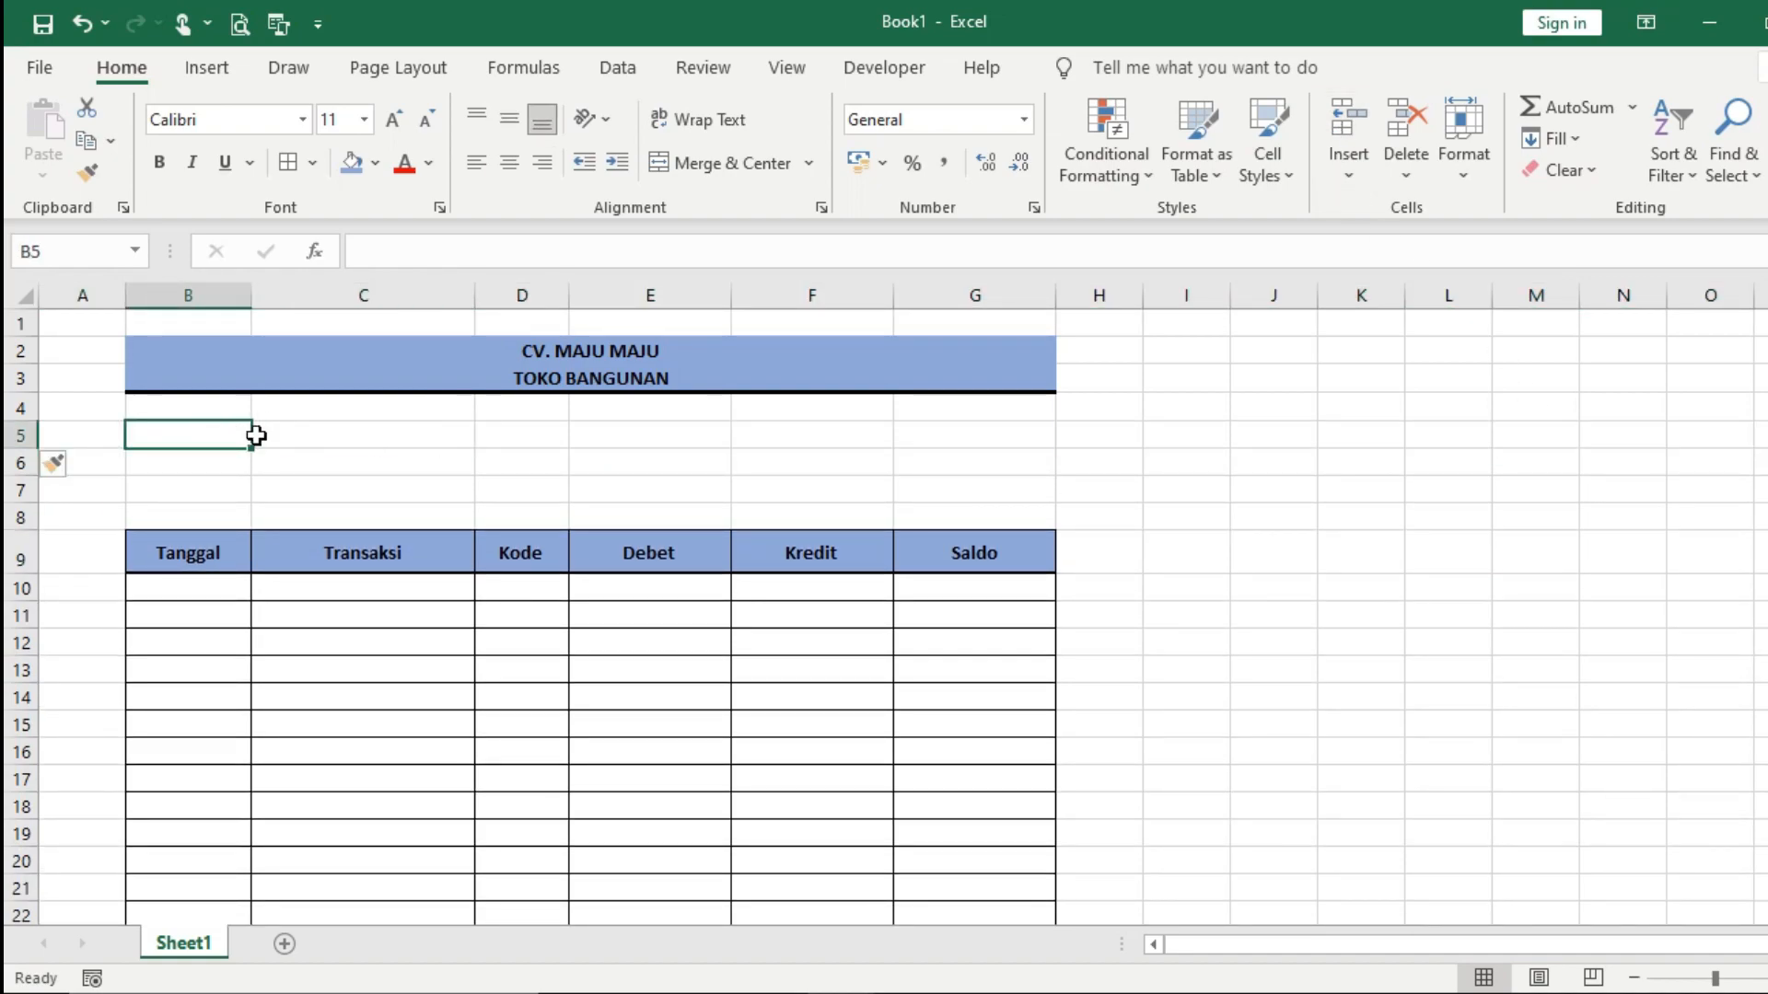
type("P")
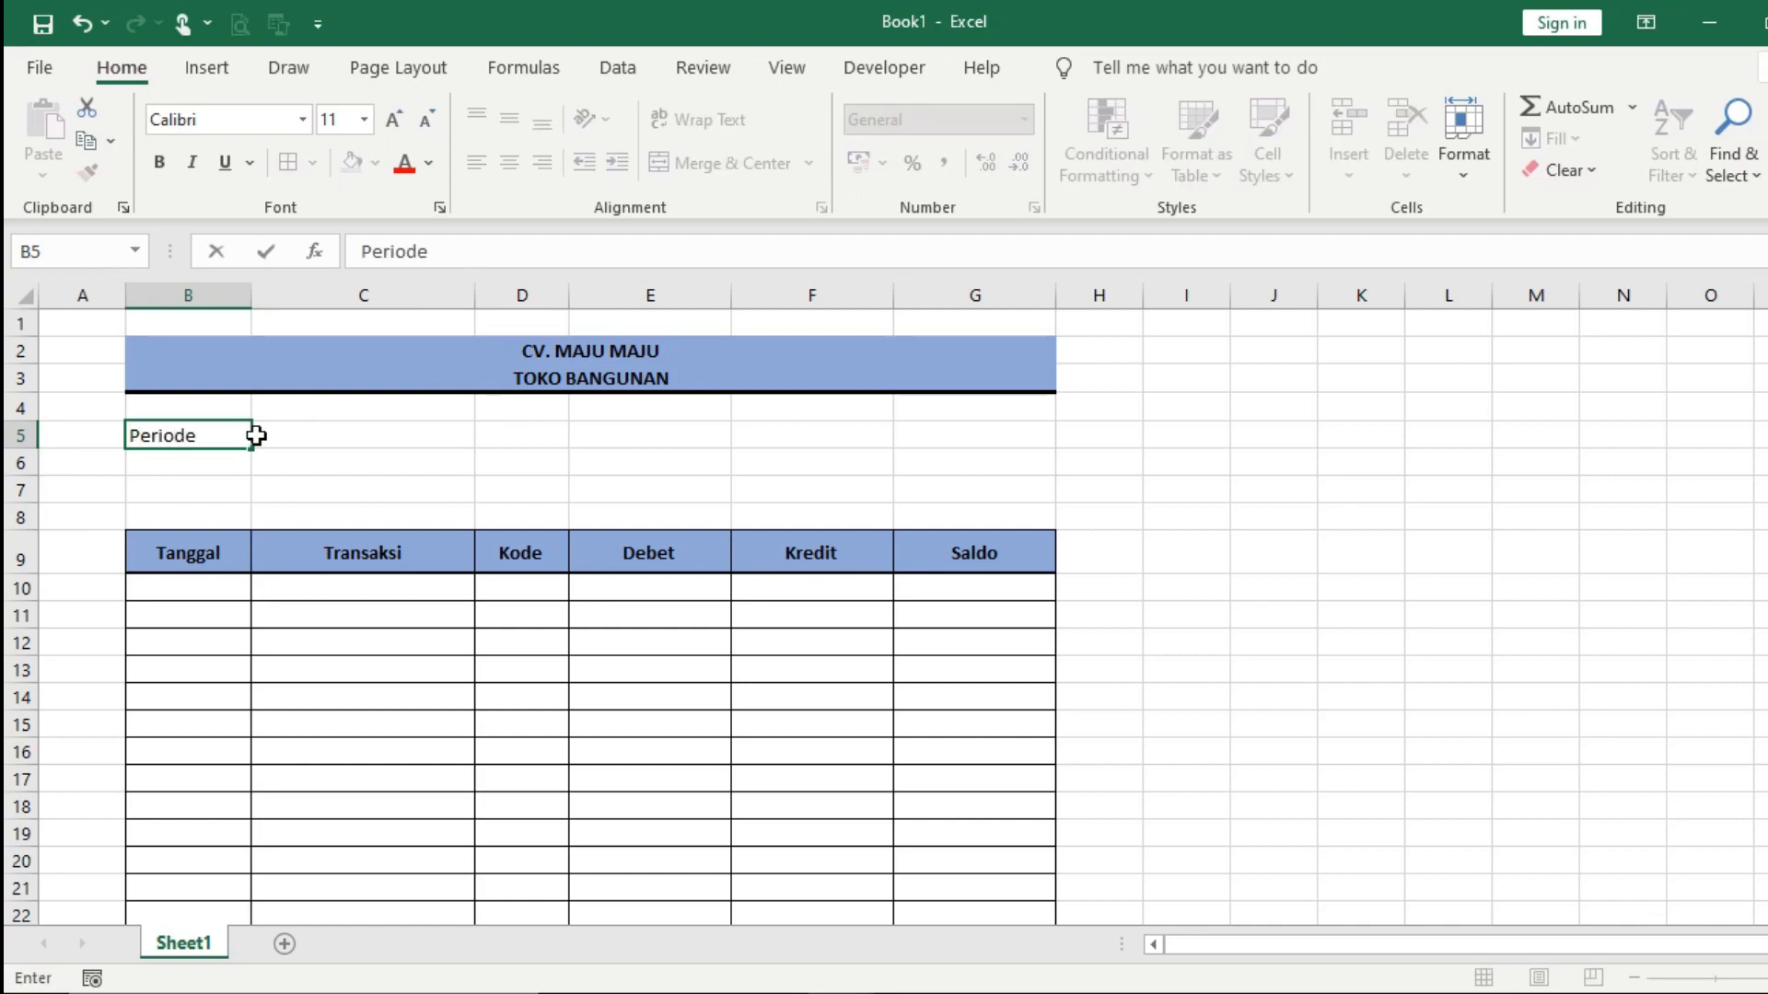
type("eriode")
key("Return")
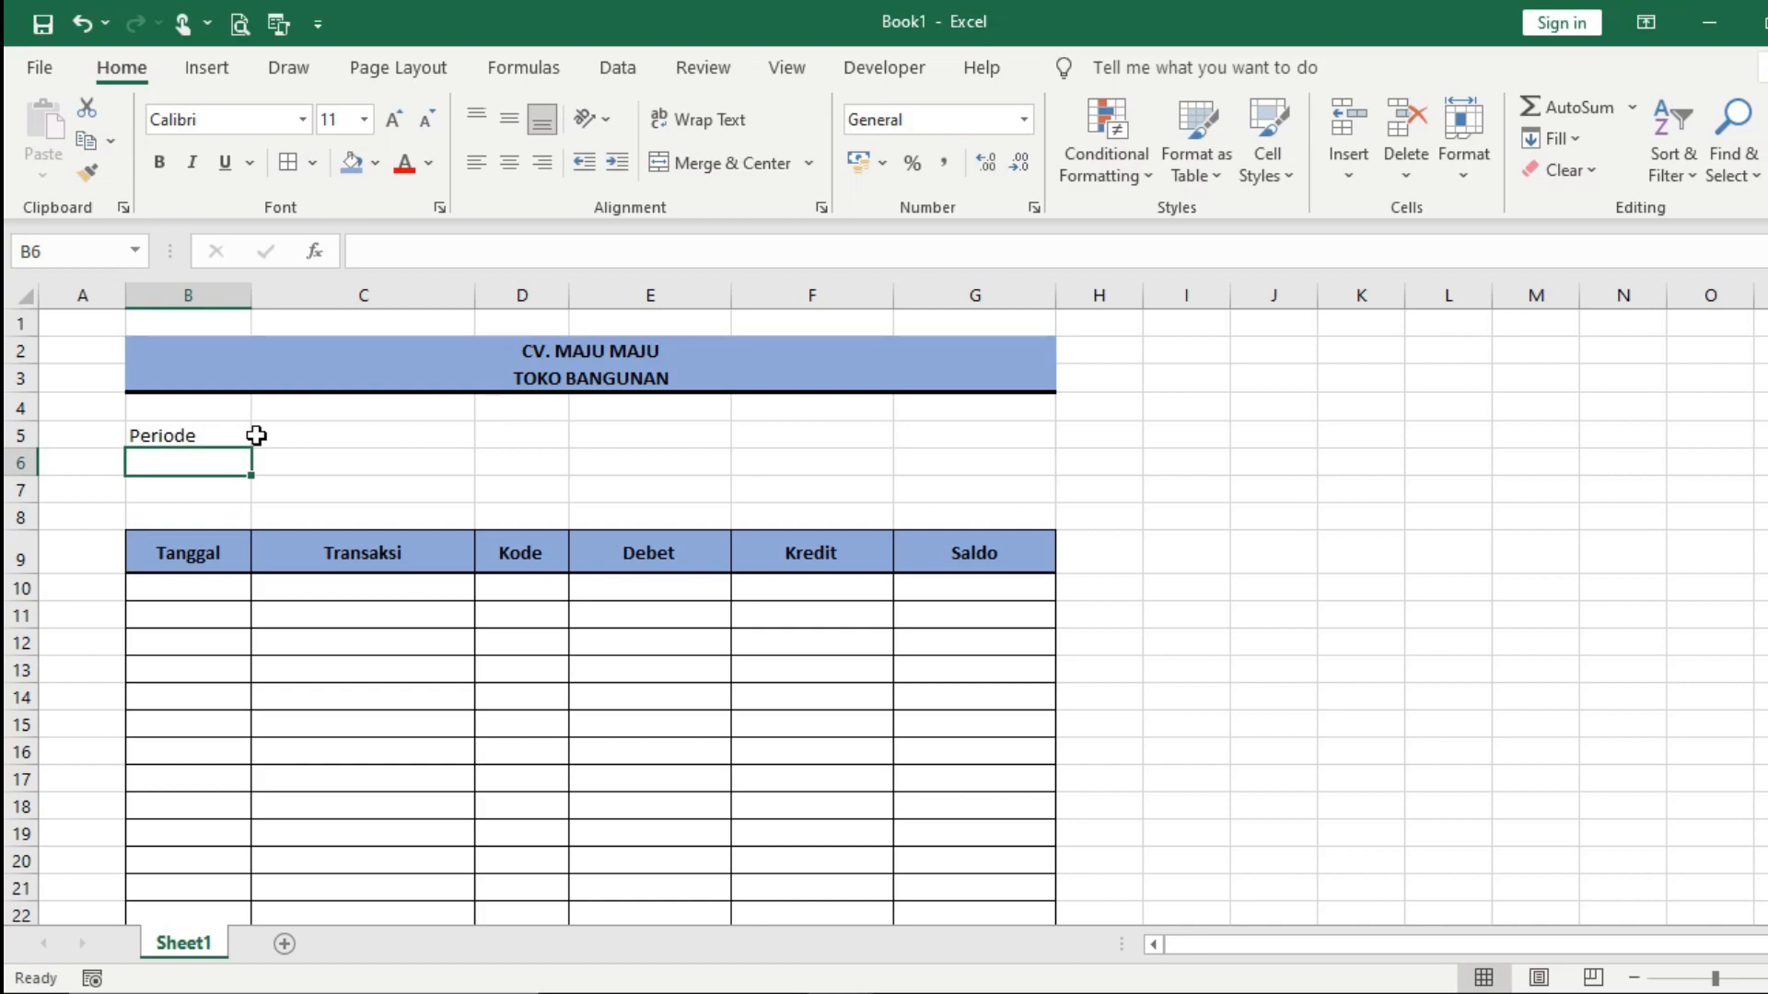
type("Kas Awal")
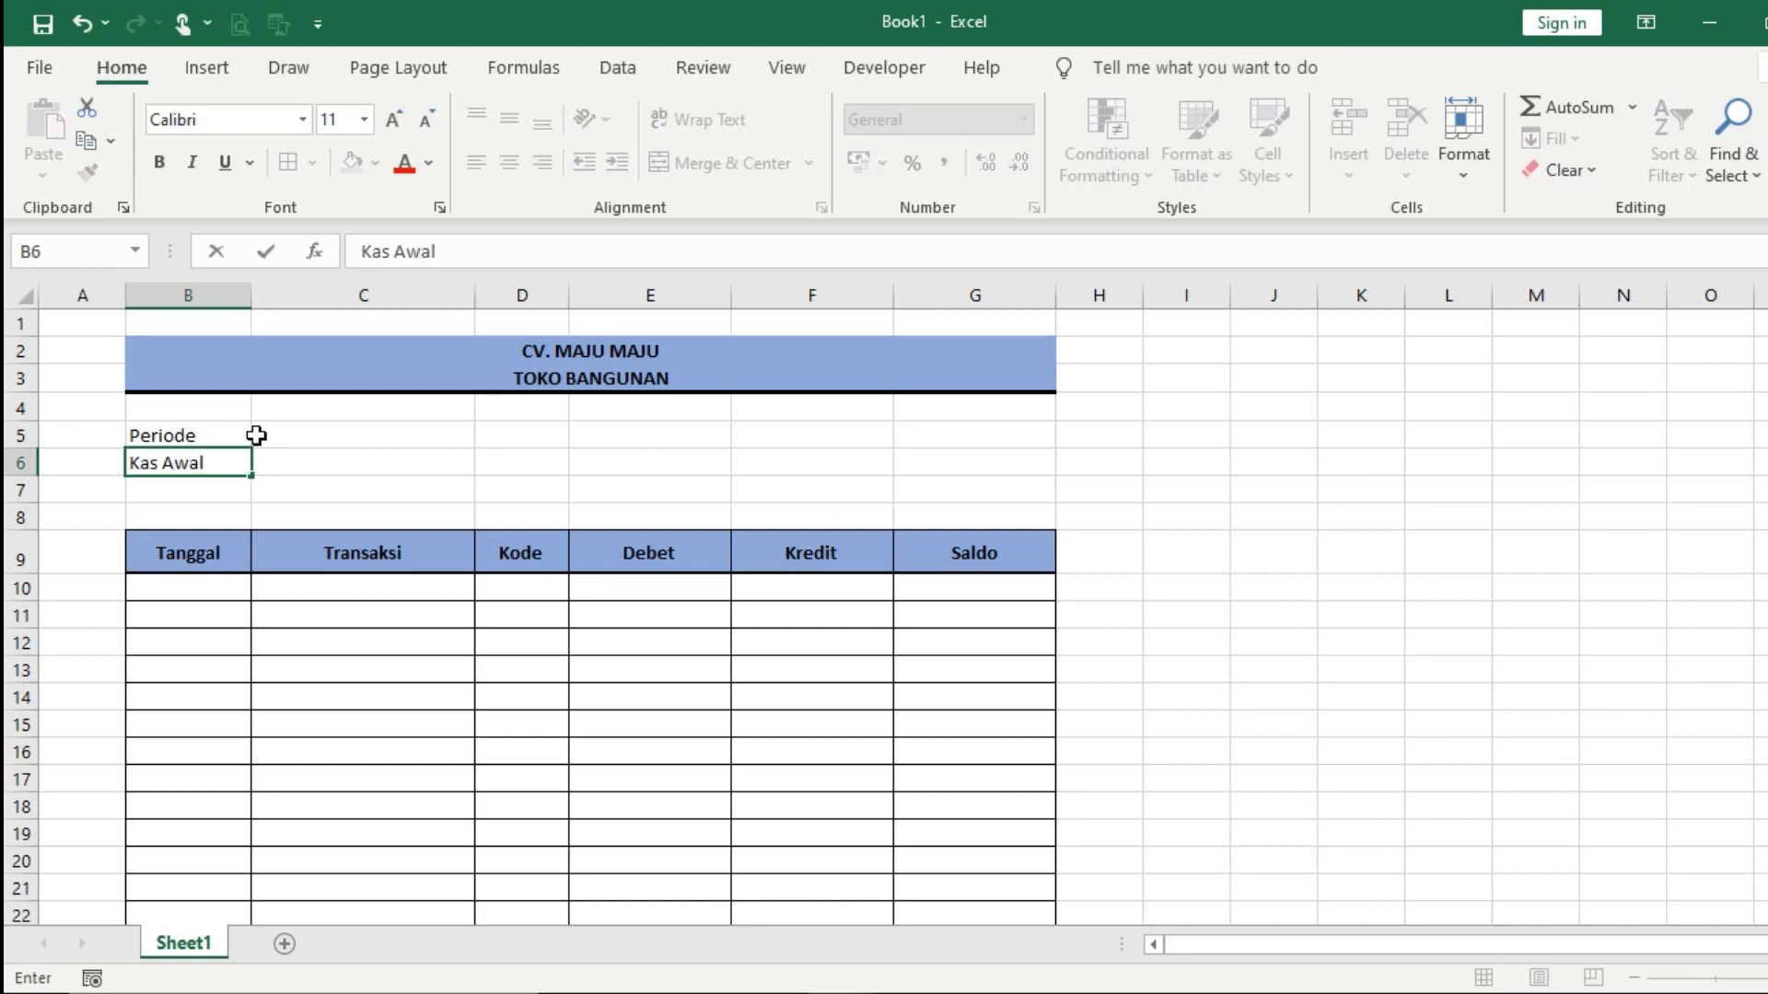
key("Return")
type("Kas Akhi")
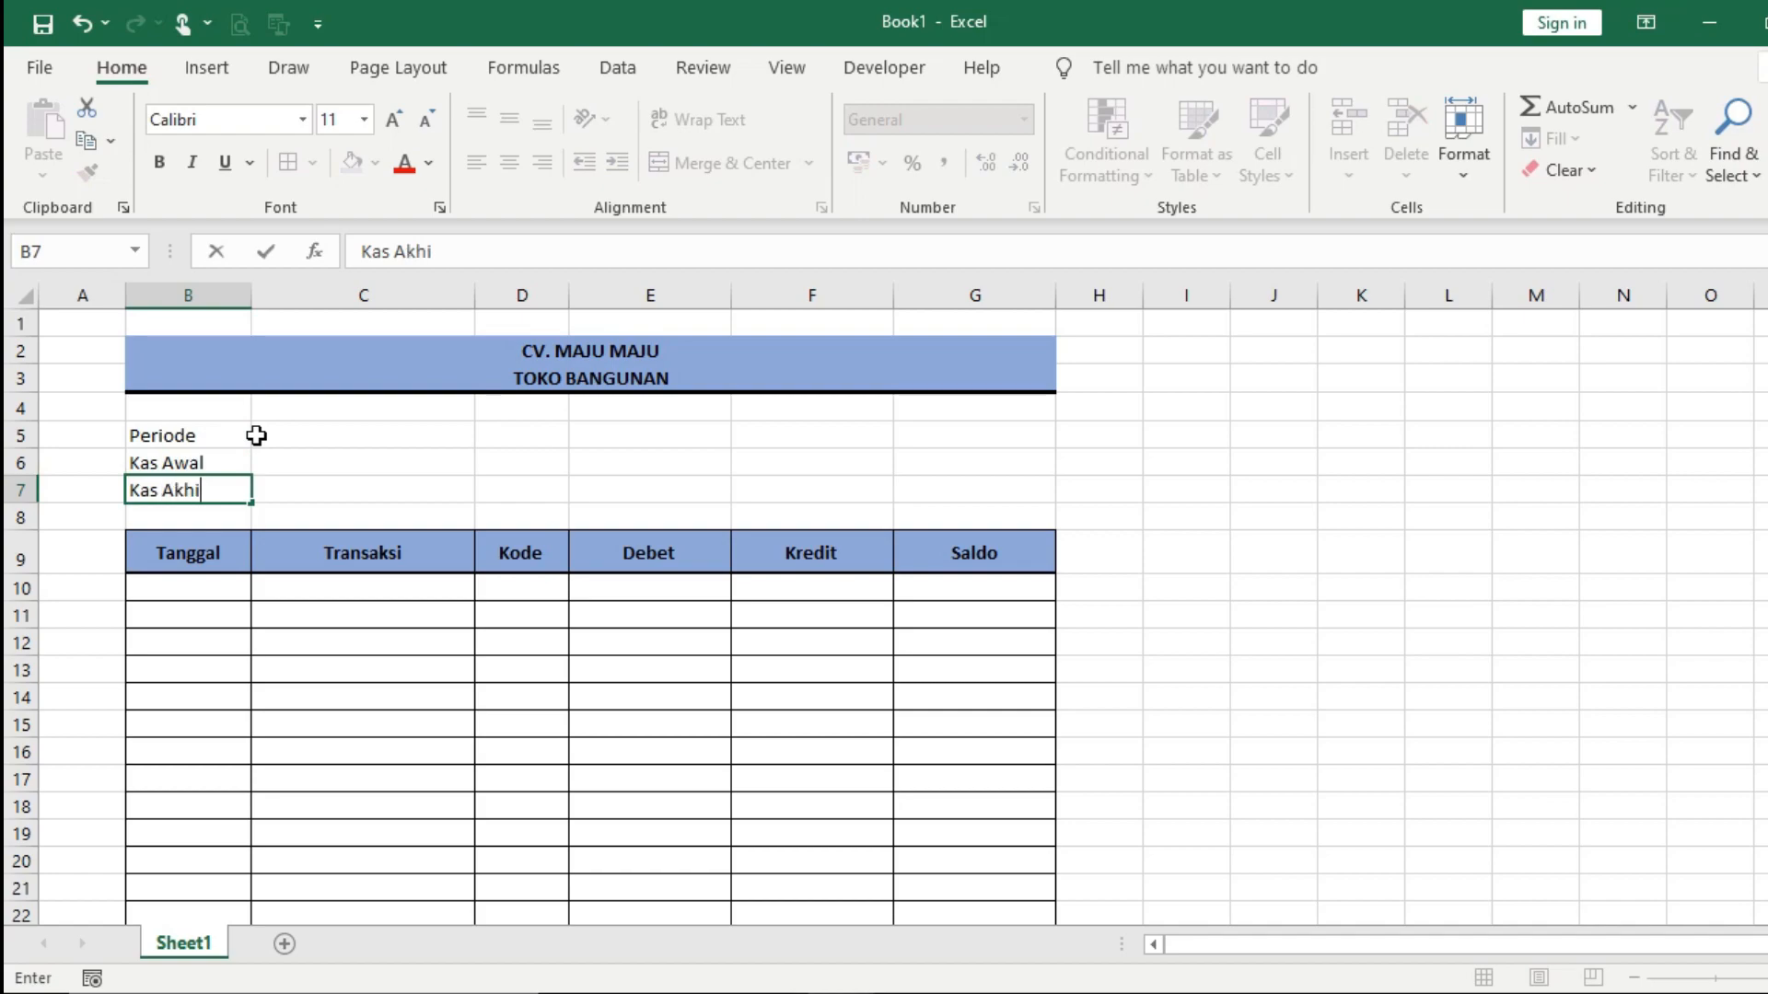
type("r")
key("Tab")
Step: Make the three labels in B5:B7 bold
left_click_drag(146, 434, 169, 489)
key("ctrl+b")
left_click(308, 493)
Step: Italicize the Periode label in B5 and increase its indent by one level
left_click(189, 428)
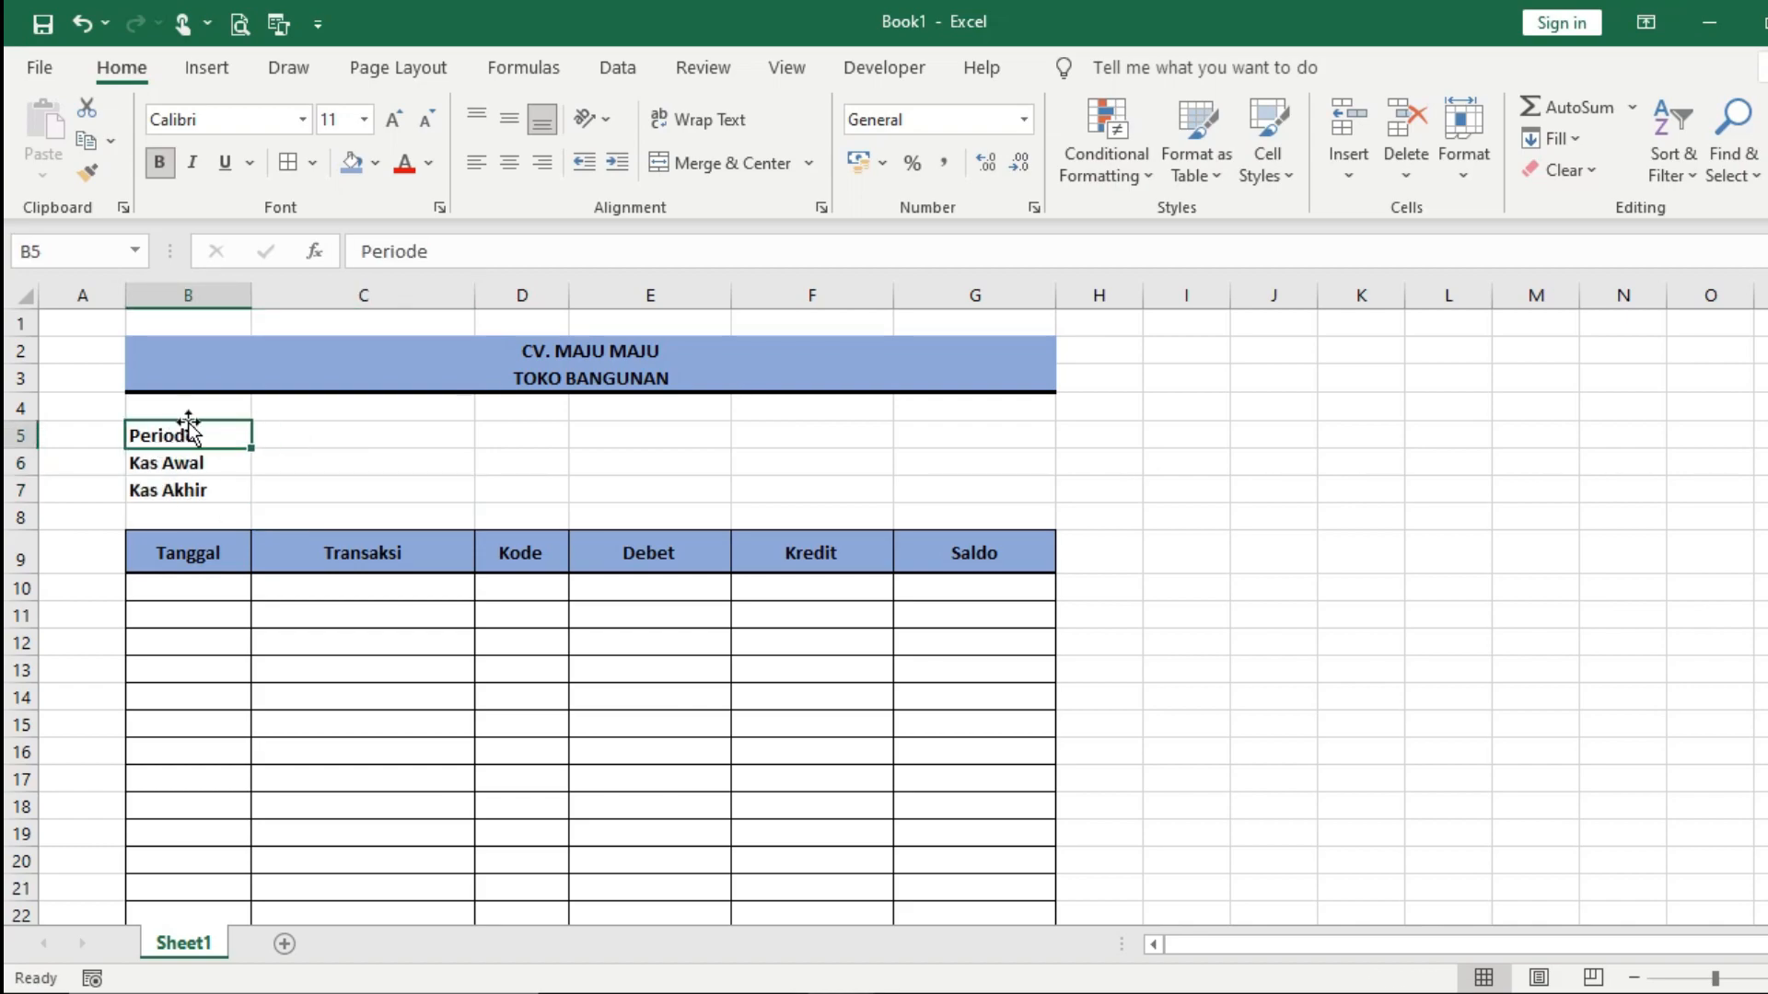
left_click(194, 164)
left_click(615, 164)
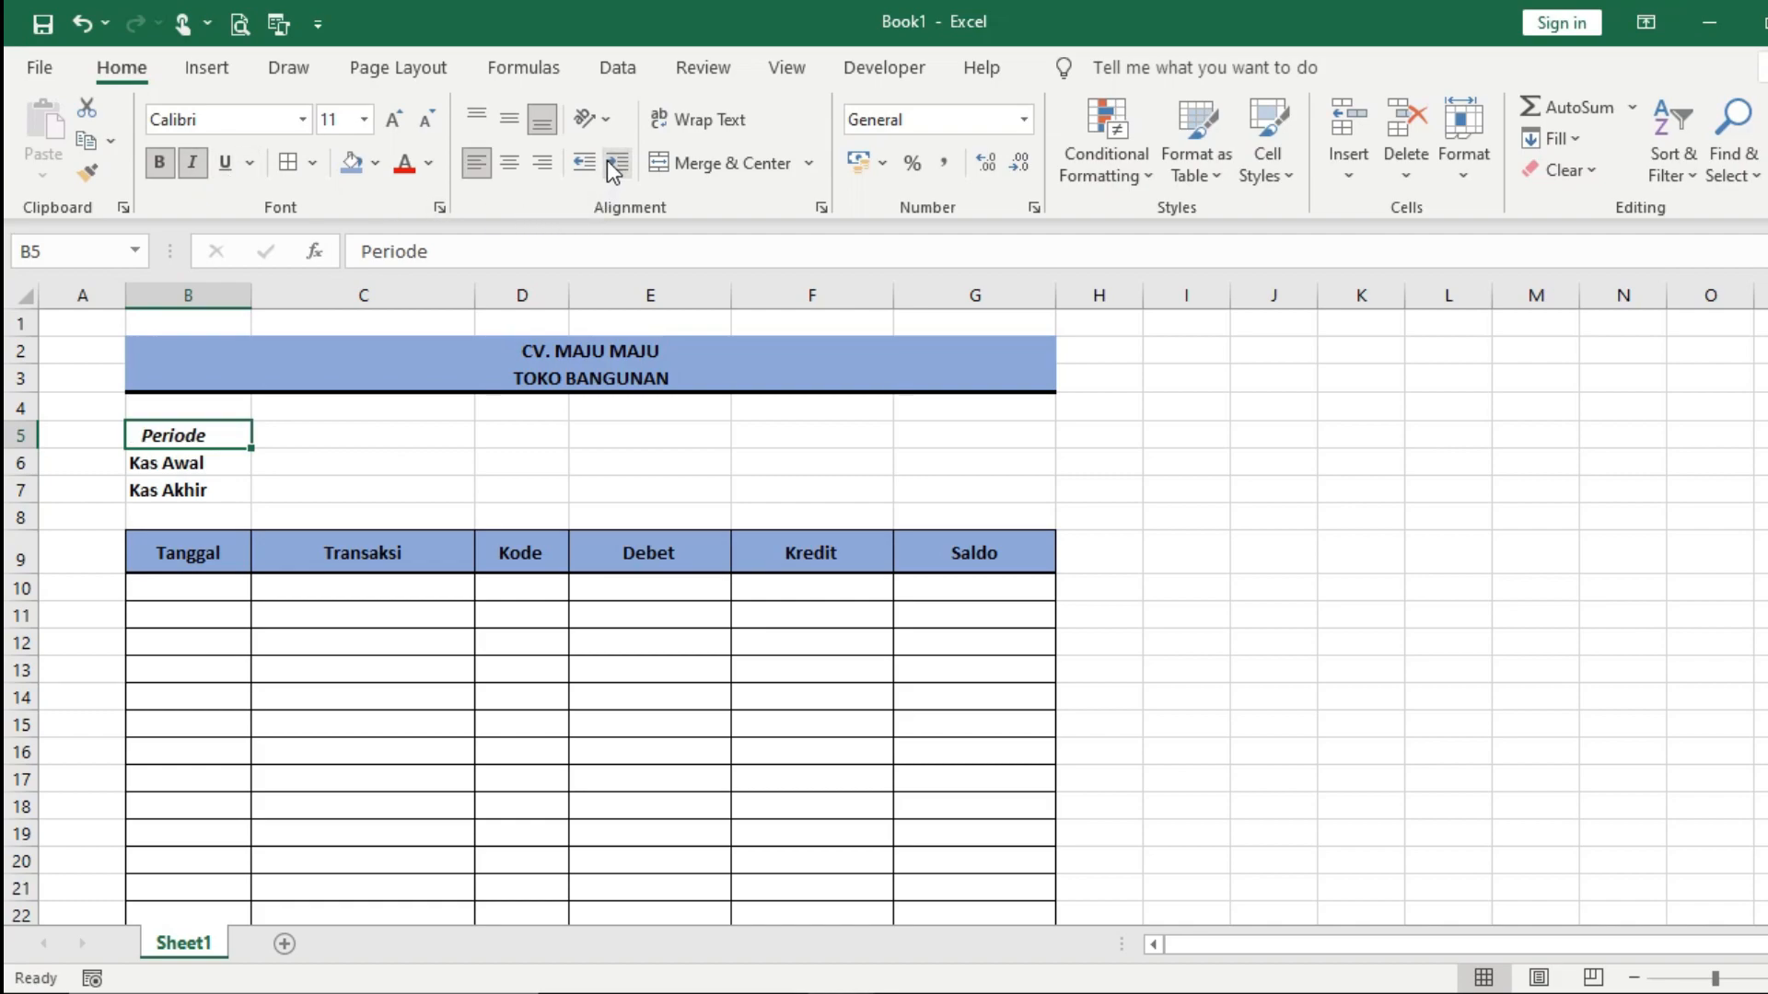
left_click(1100, 457)
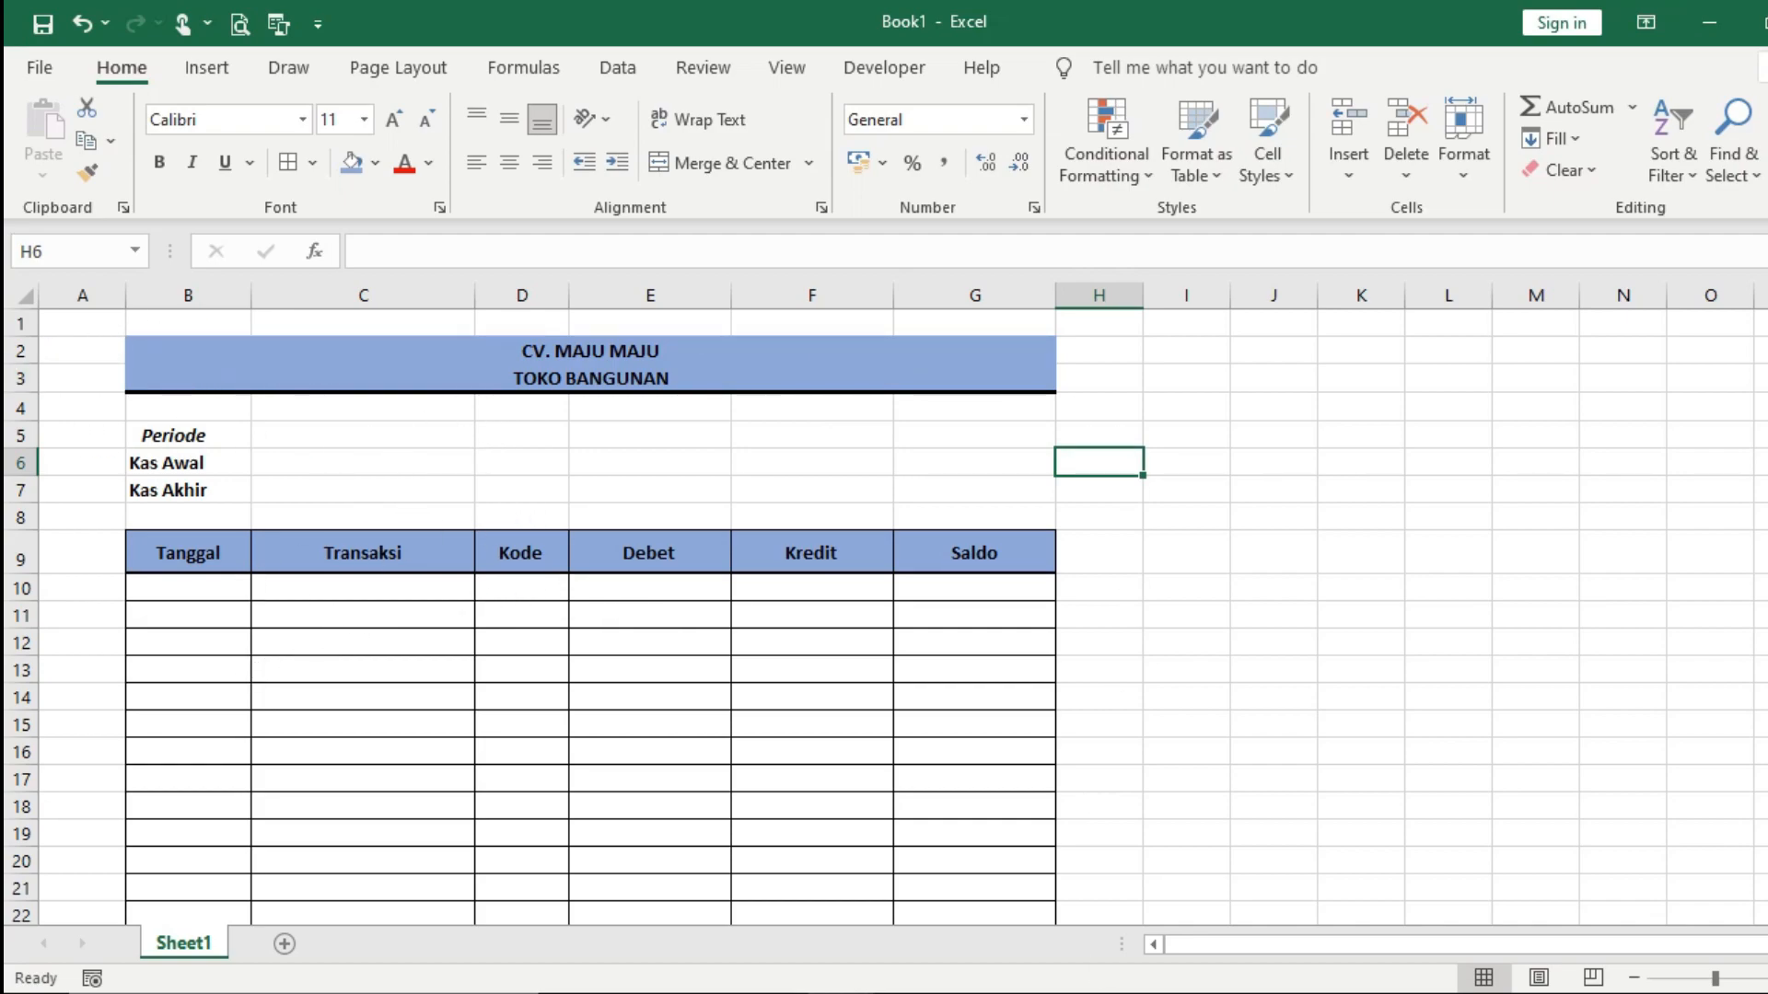
Step: Enter the formula =C6+E10-F10 in G10, the first cell of the Saldo column
scroll(680, 736, "down", 1)
scroll(675, 741, "up", 1)
left_click(998, 583)
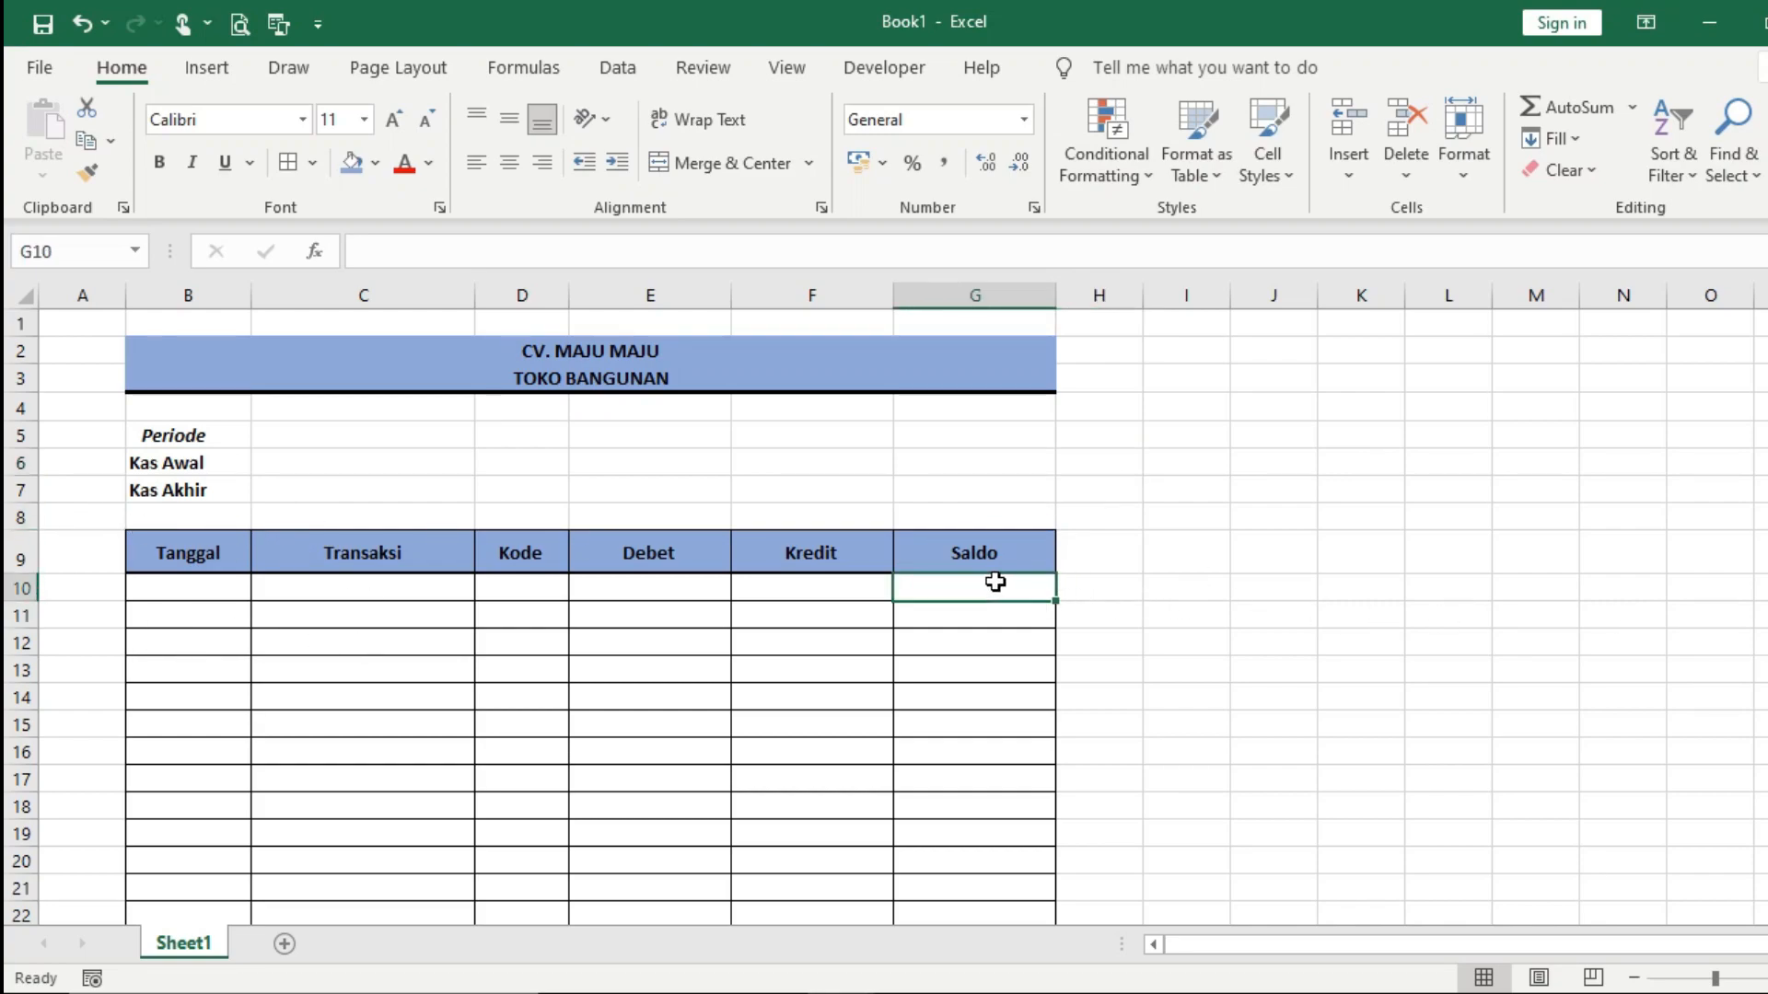
left_click(984, 614)
left_click(968, 589)
type("=")
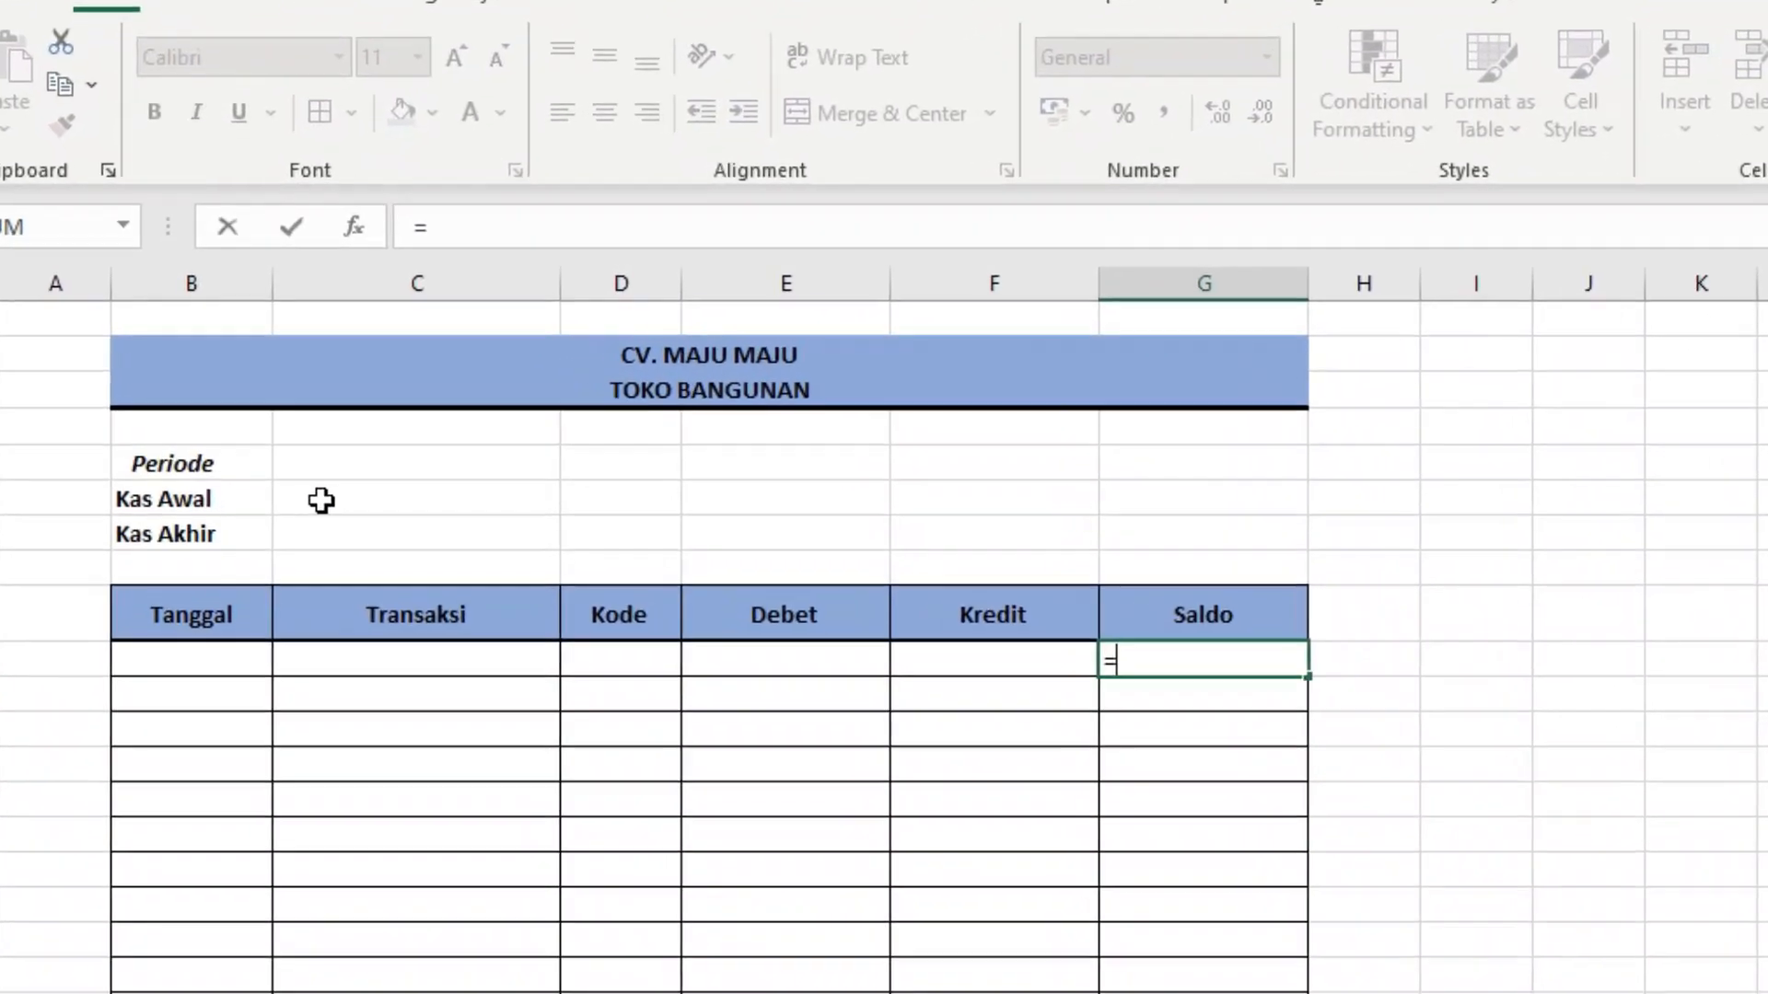
left_click(286, 460)
type("+")
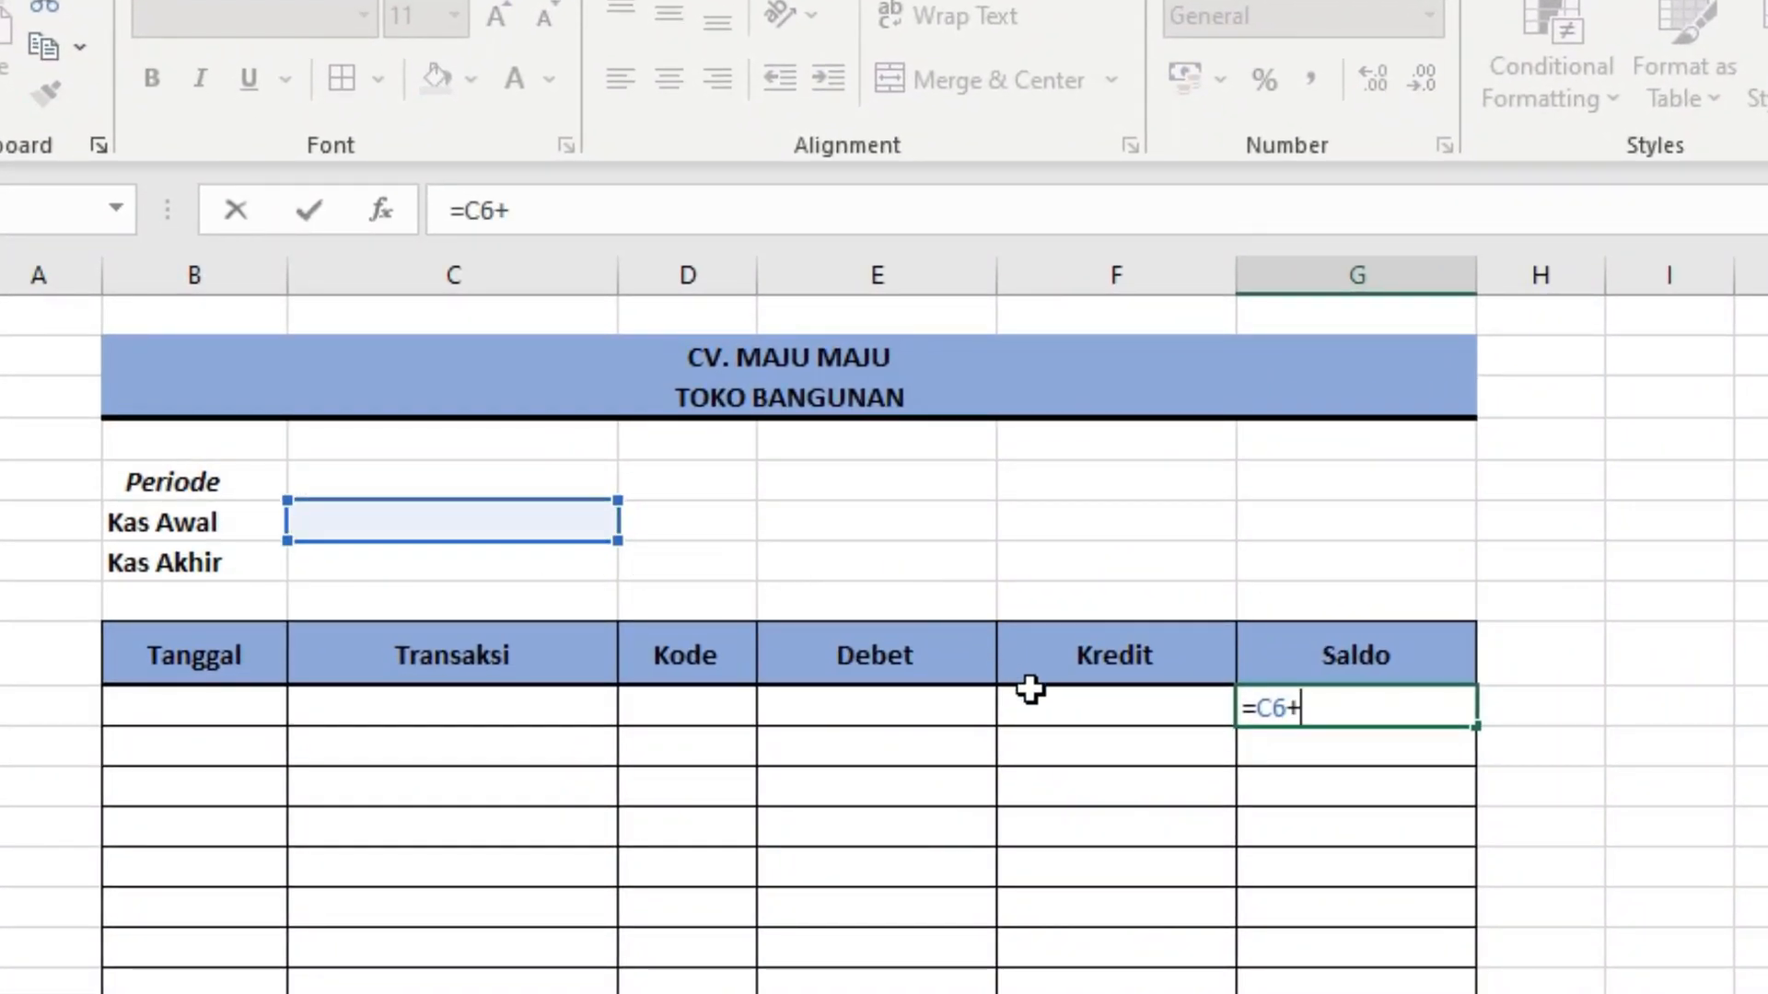
left_click(946, 709)
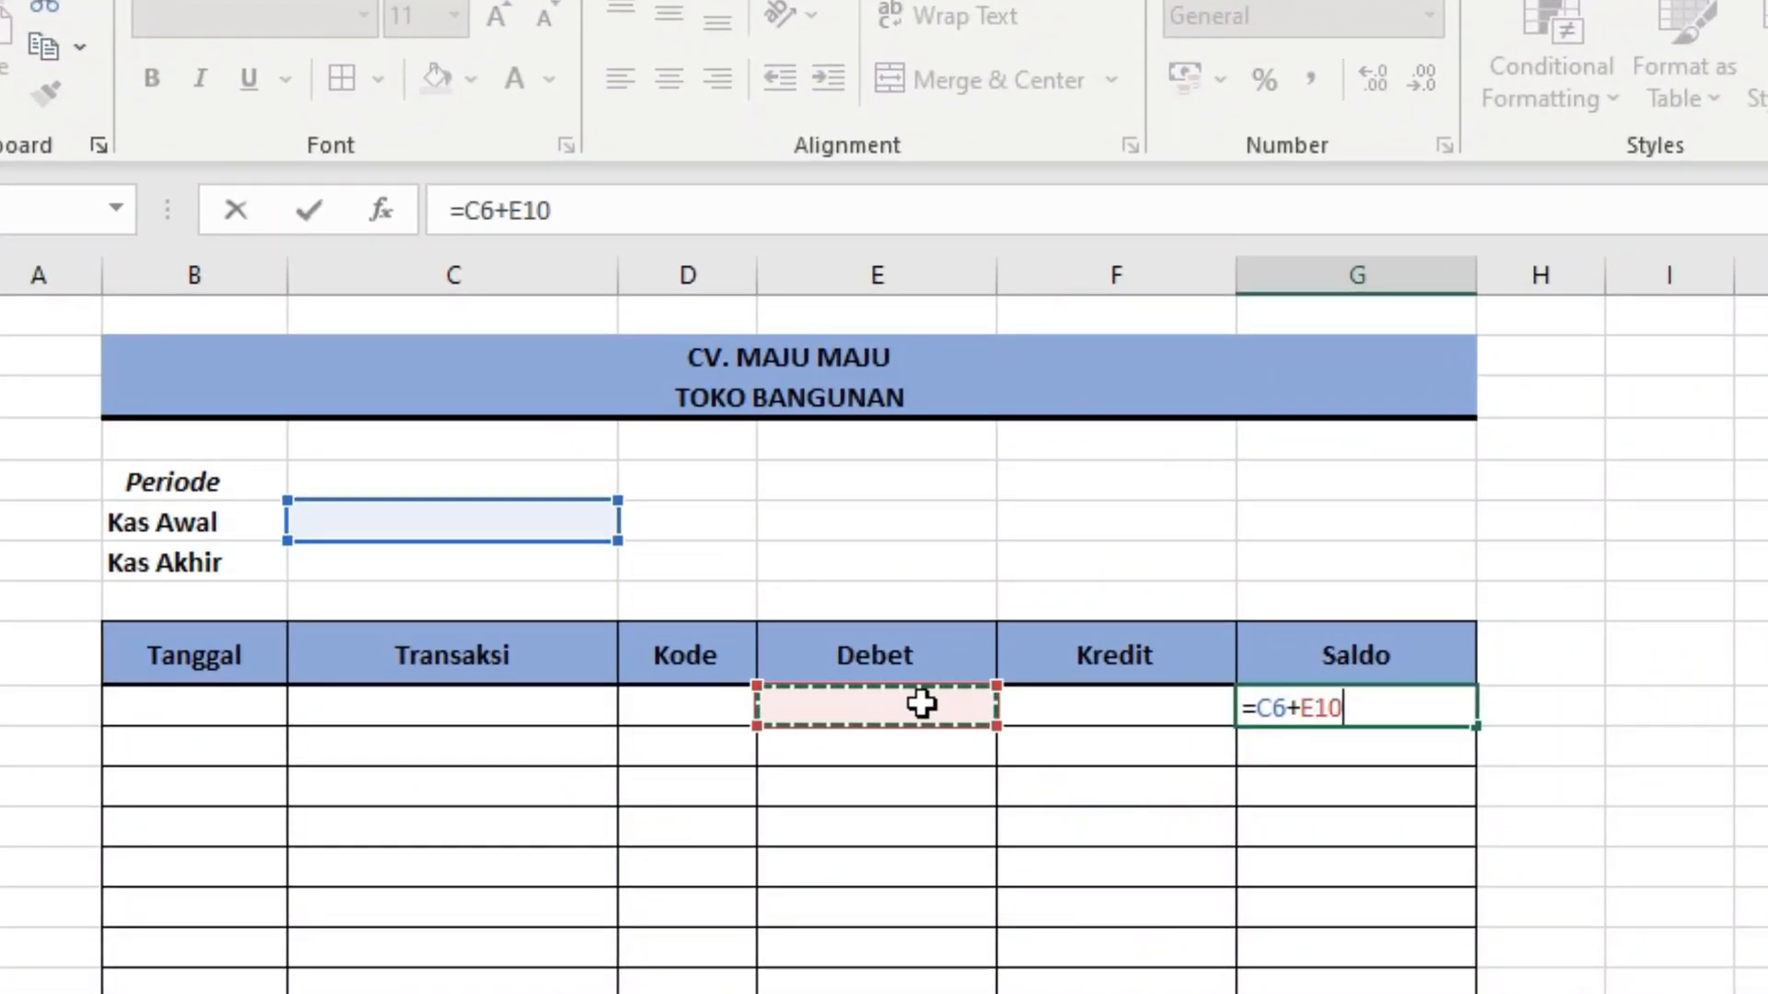
type("-")
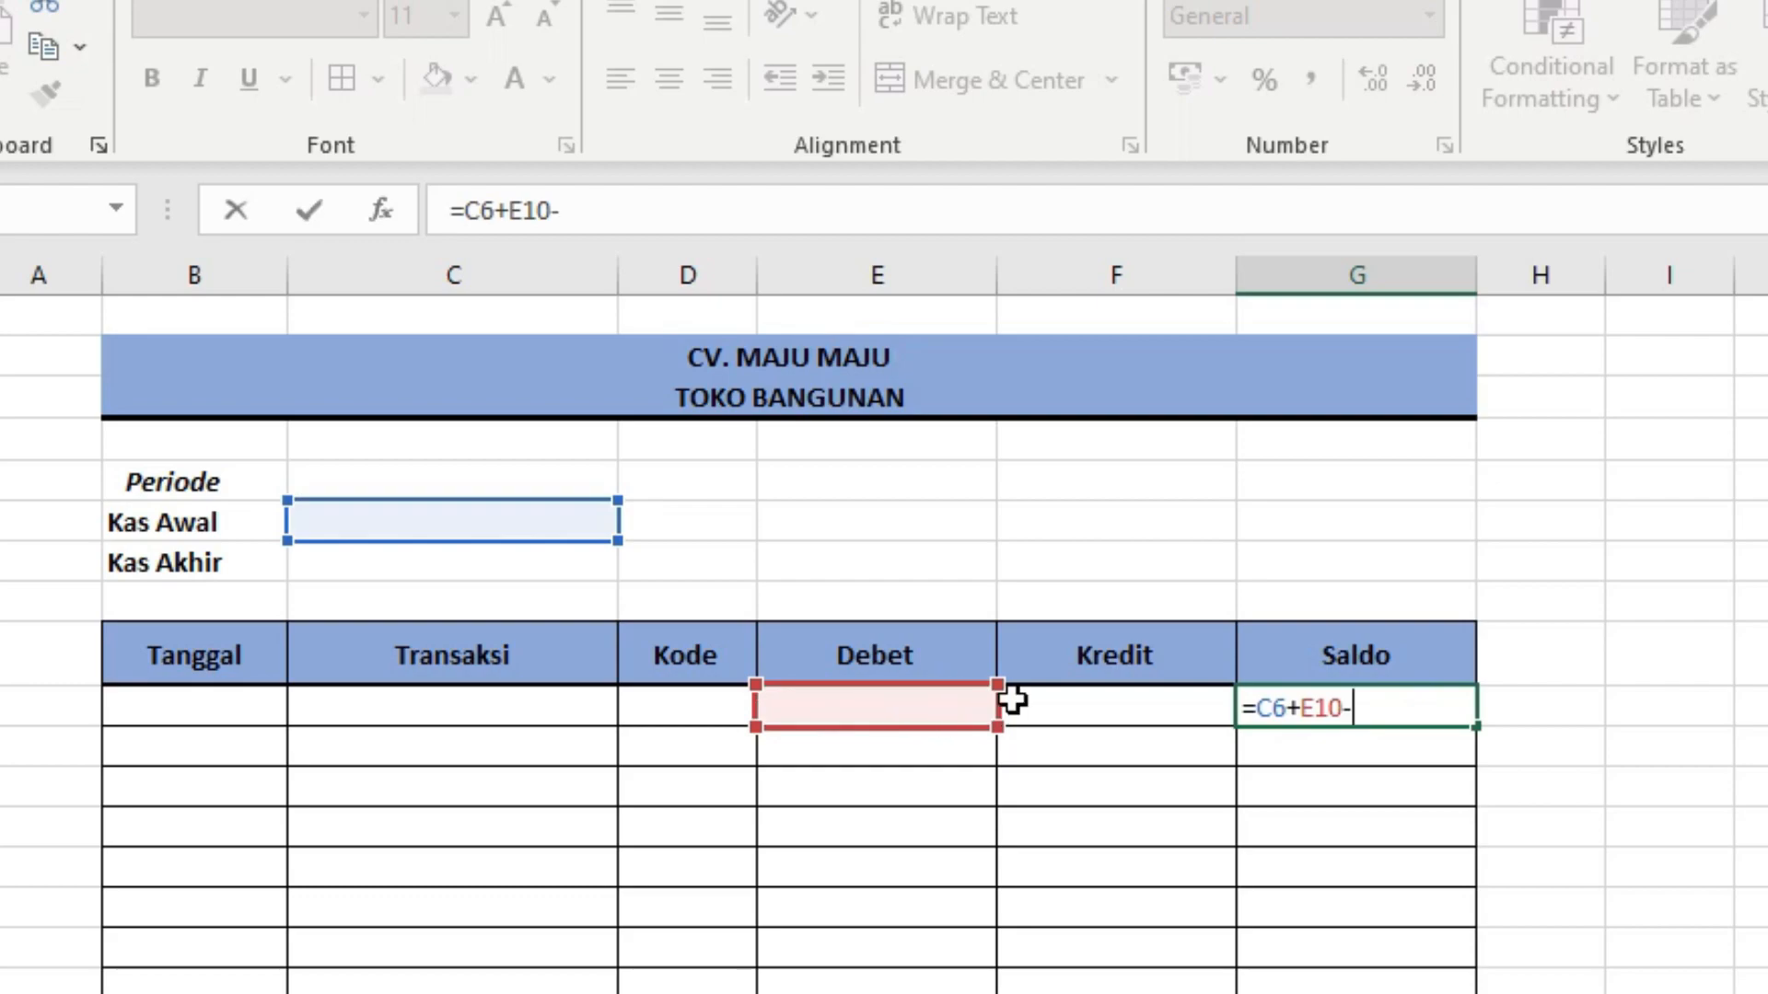
left_click(1139, 706)
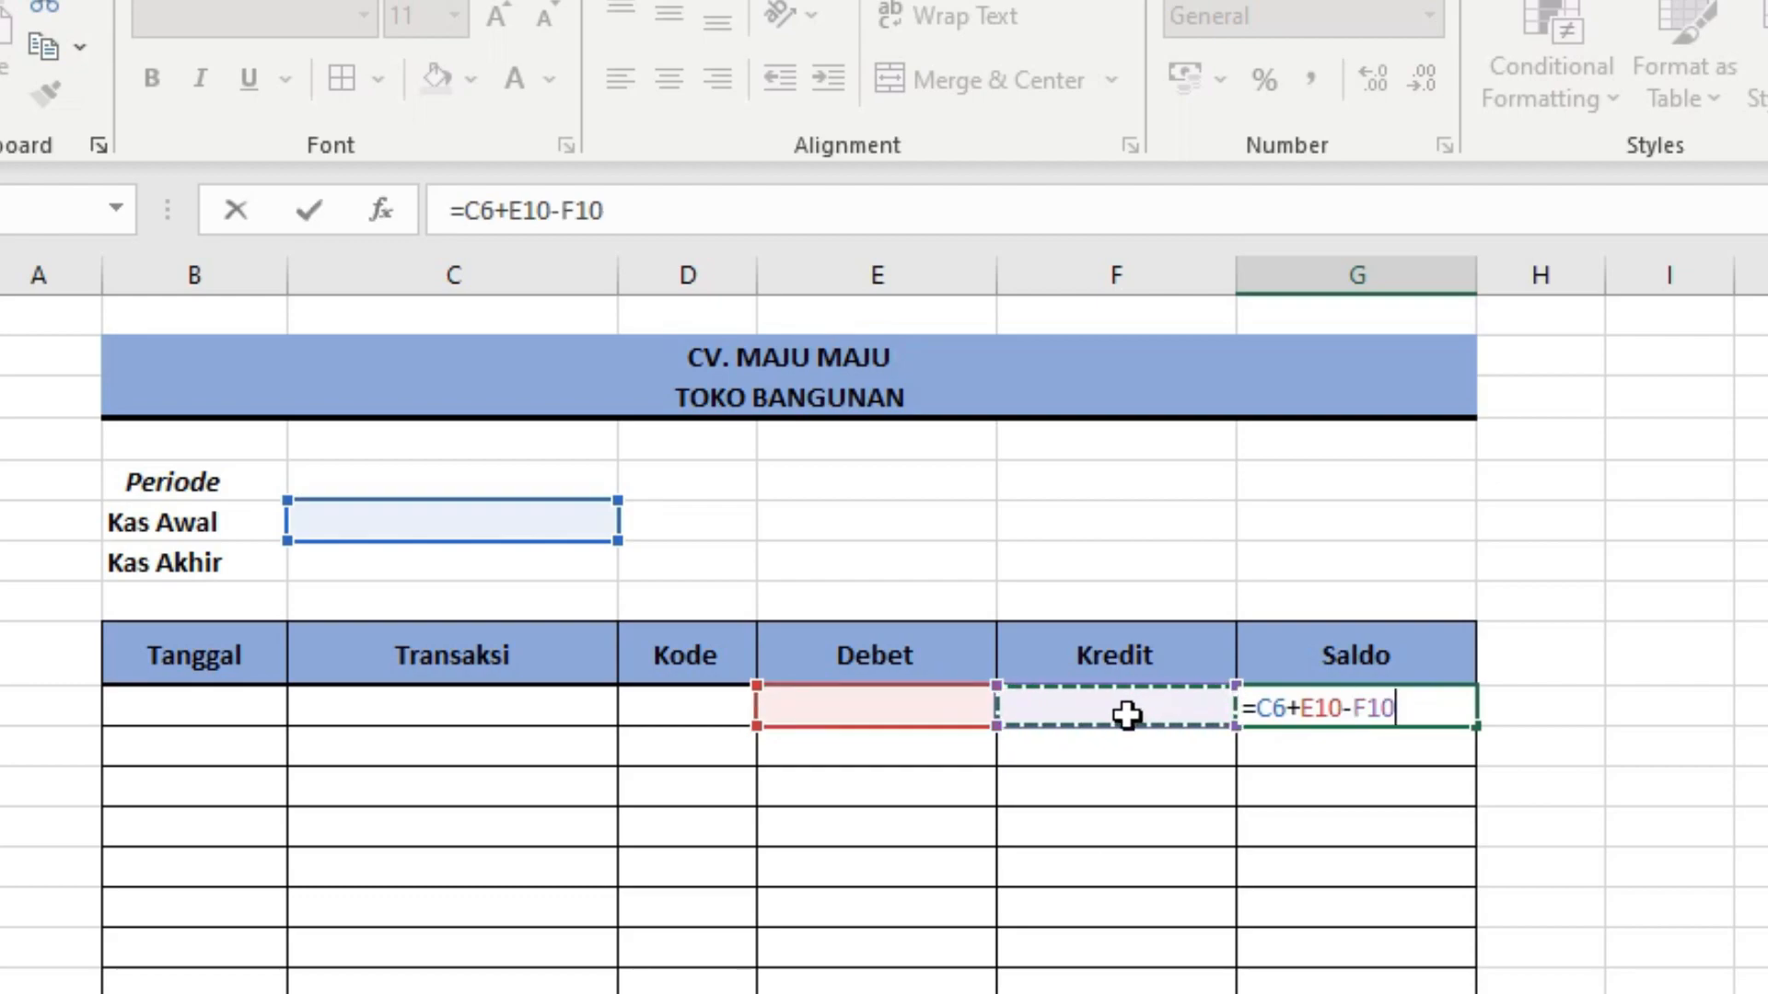
key("Return")
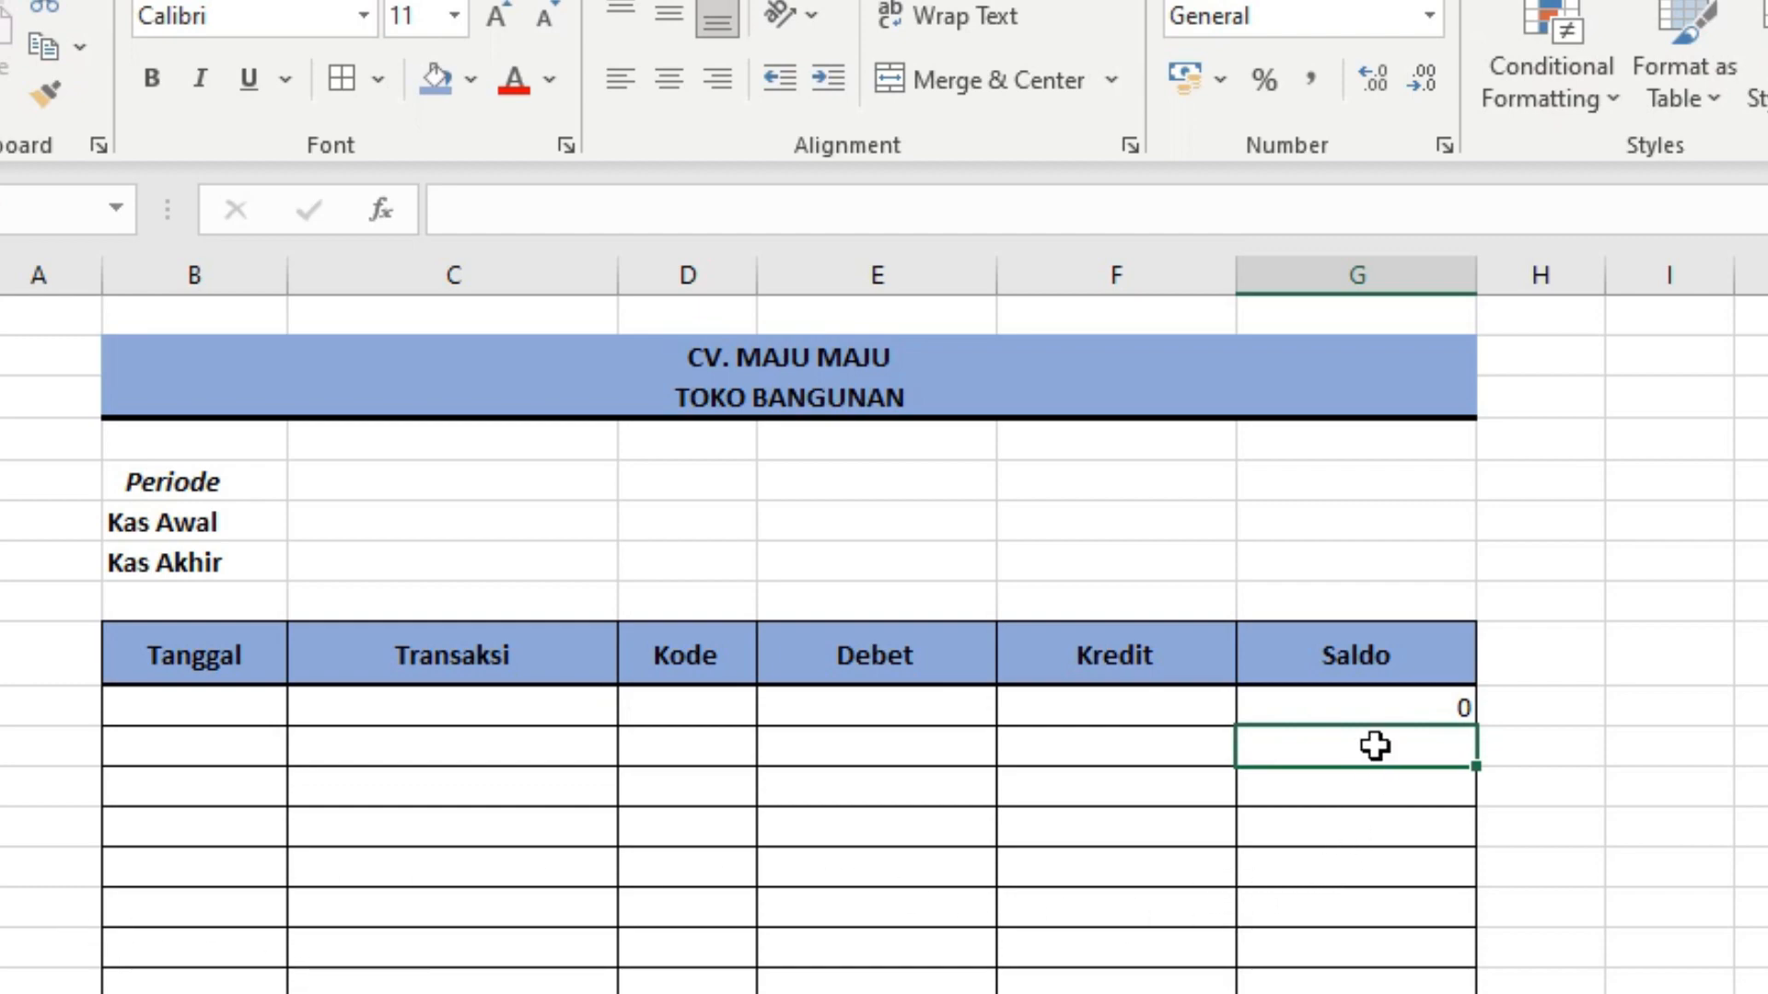
Step: Widen the Saldo column G slightly
left_click(1357, 706)
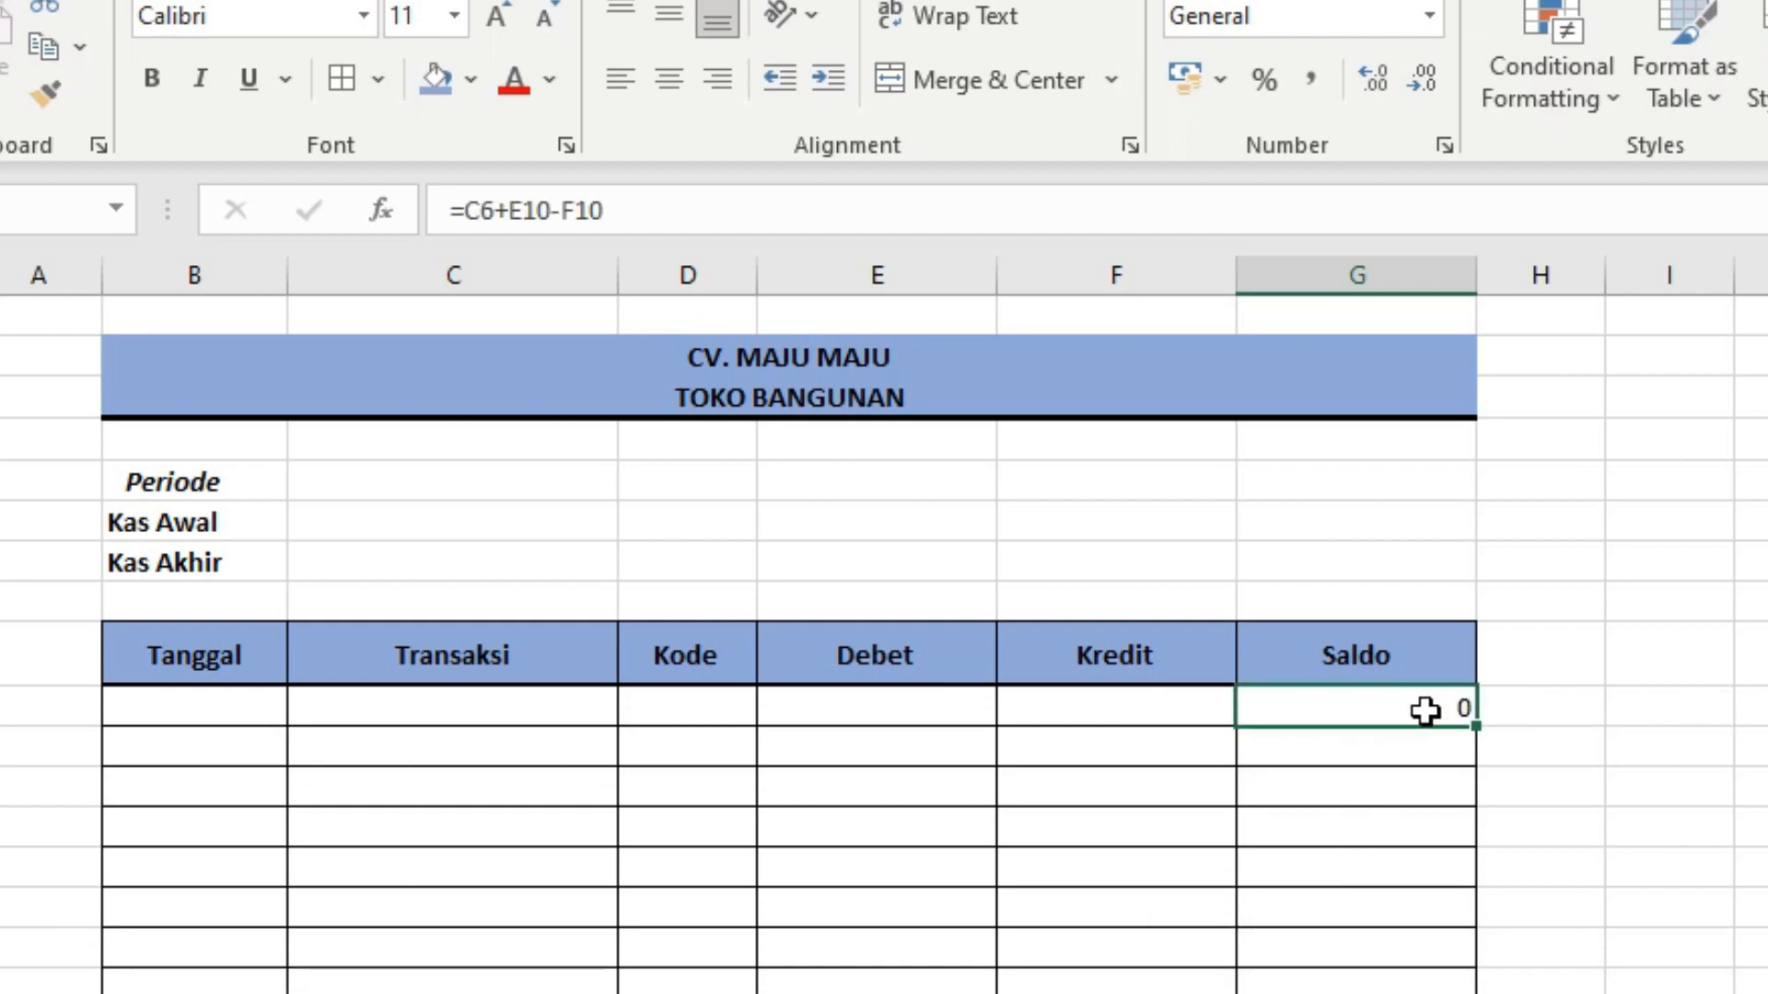
left_click(1381, 757)
left_click(1382, 776)
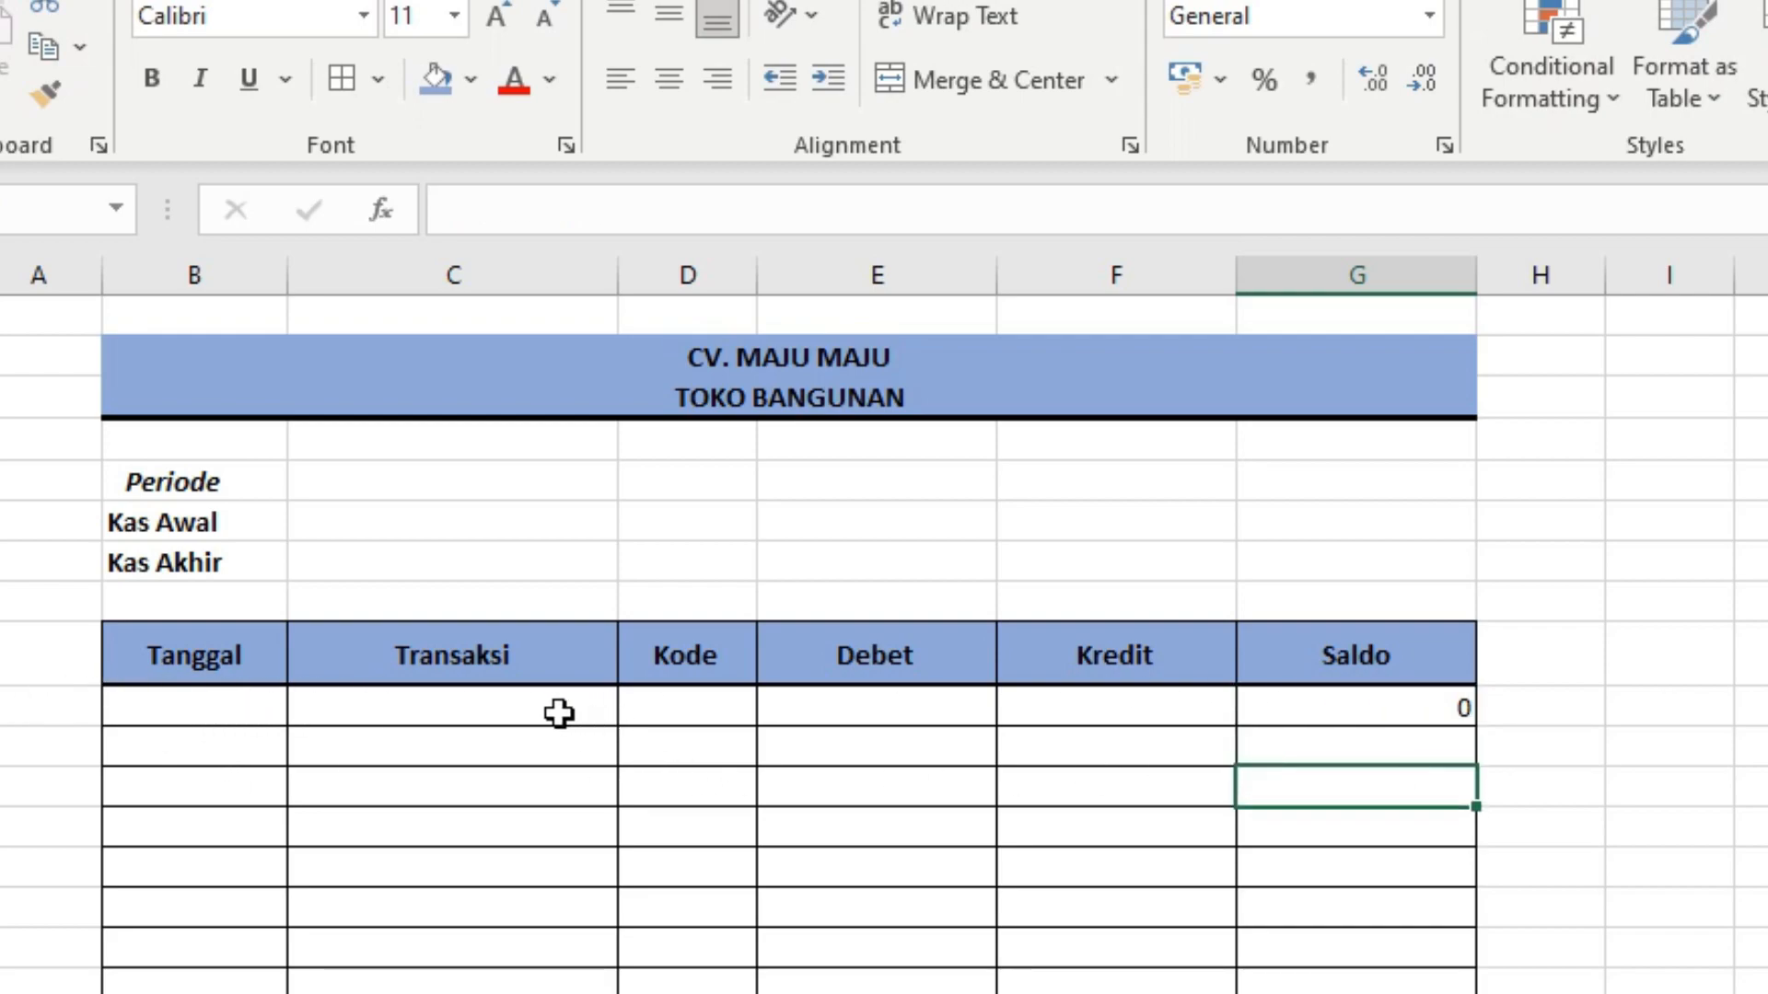
left_click(1406, 705)
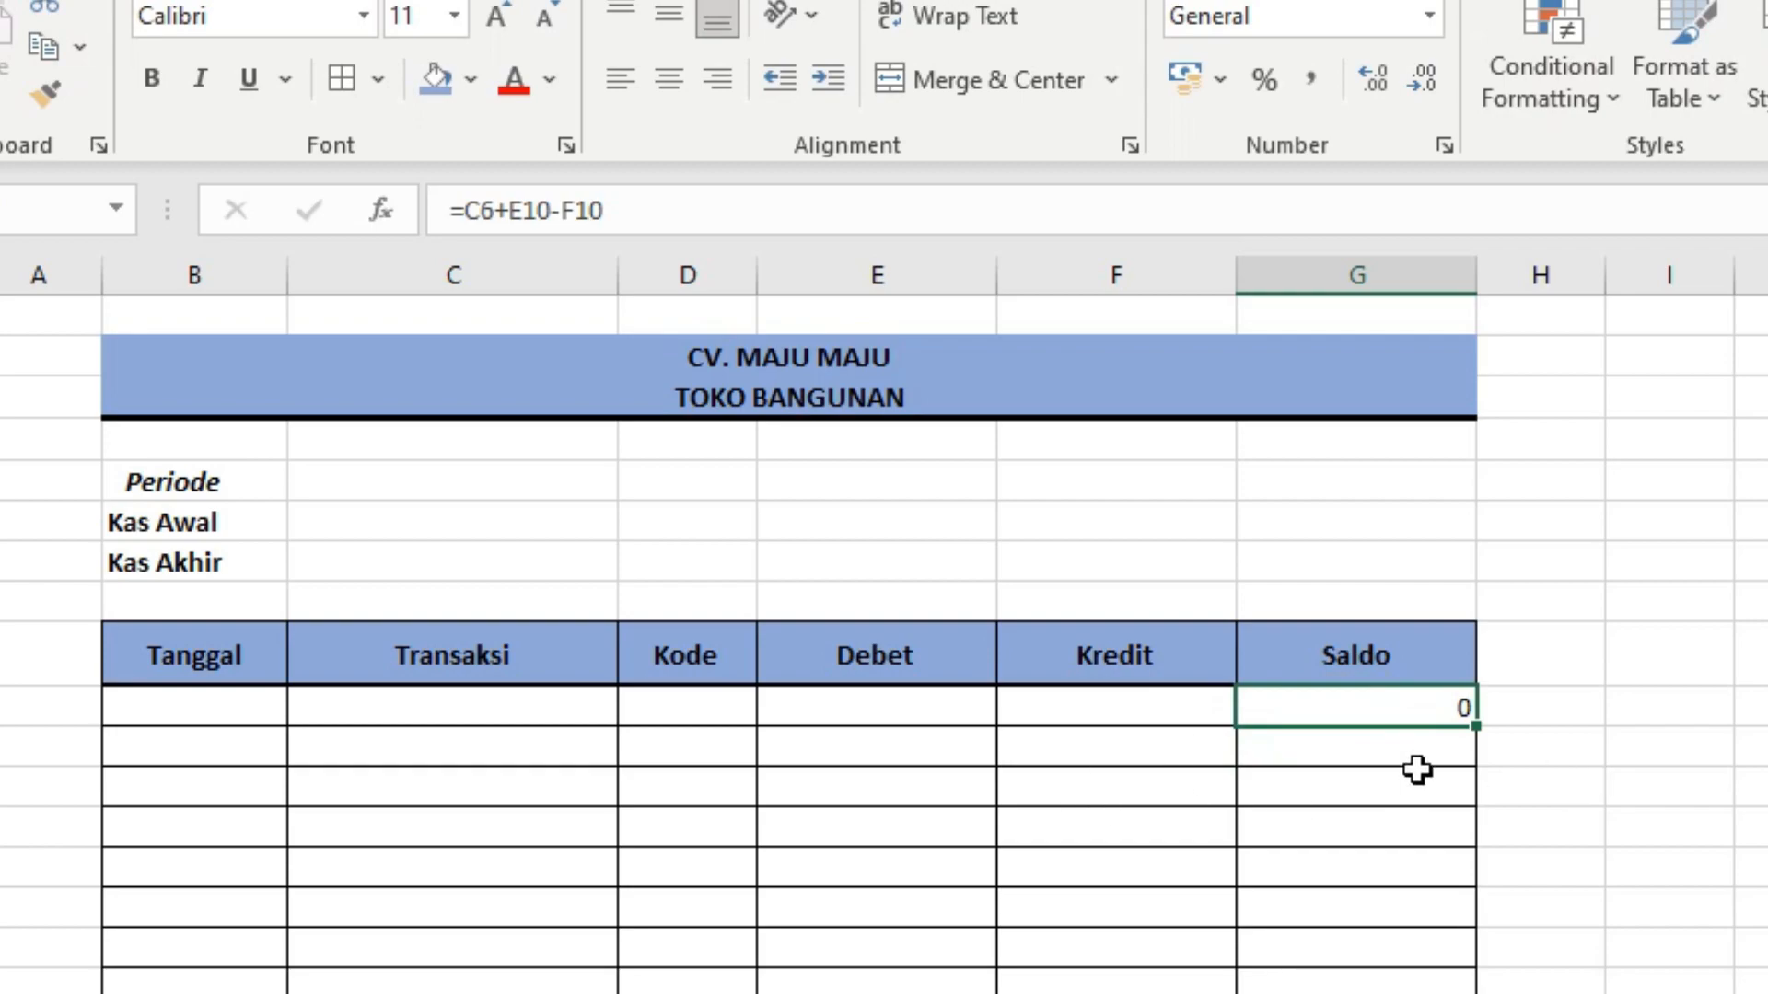
left_click_drag(1477, 276, 1532, 275)
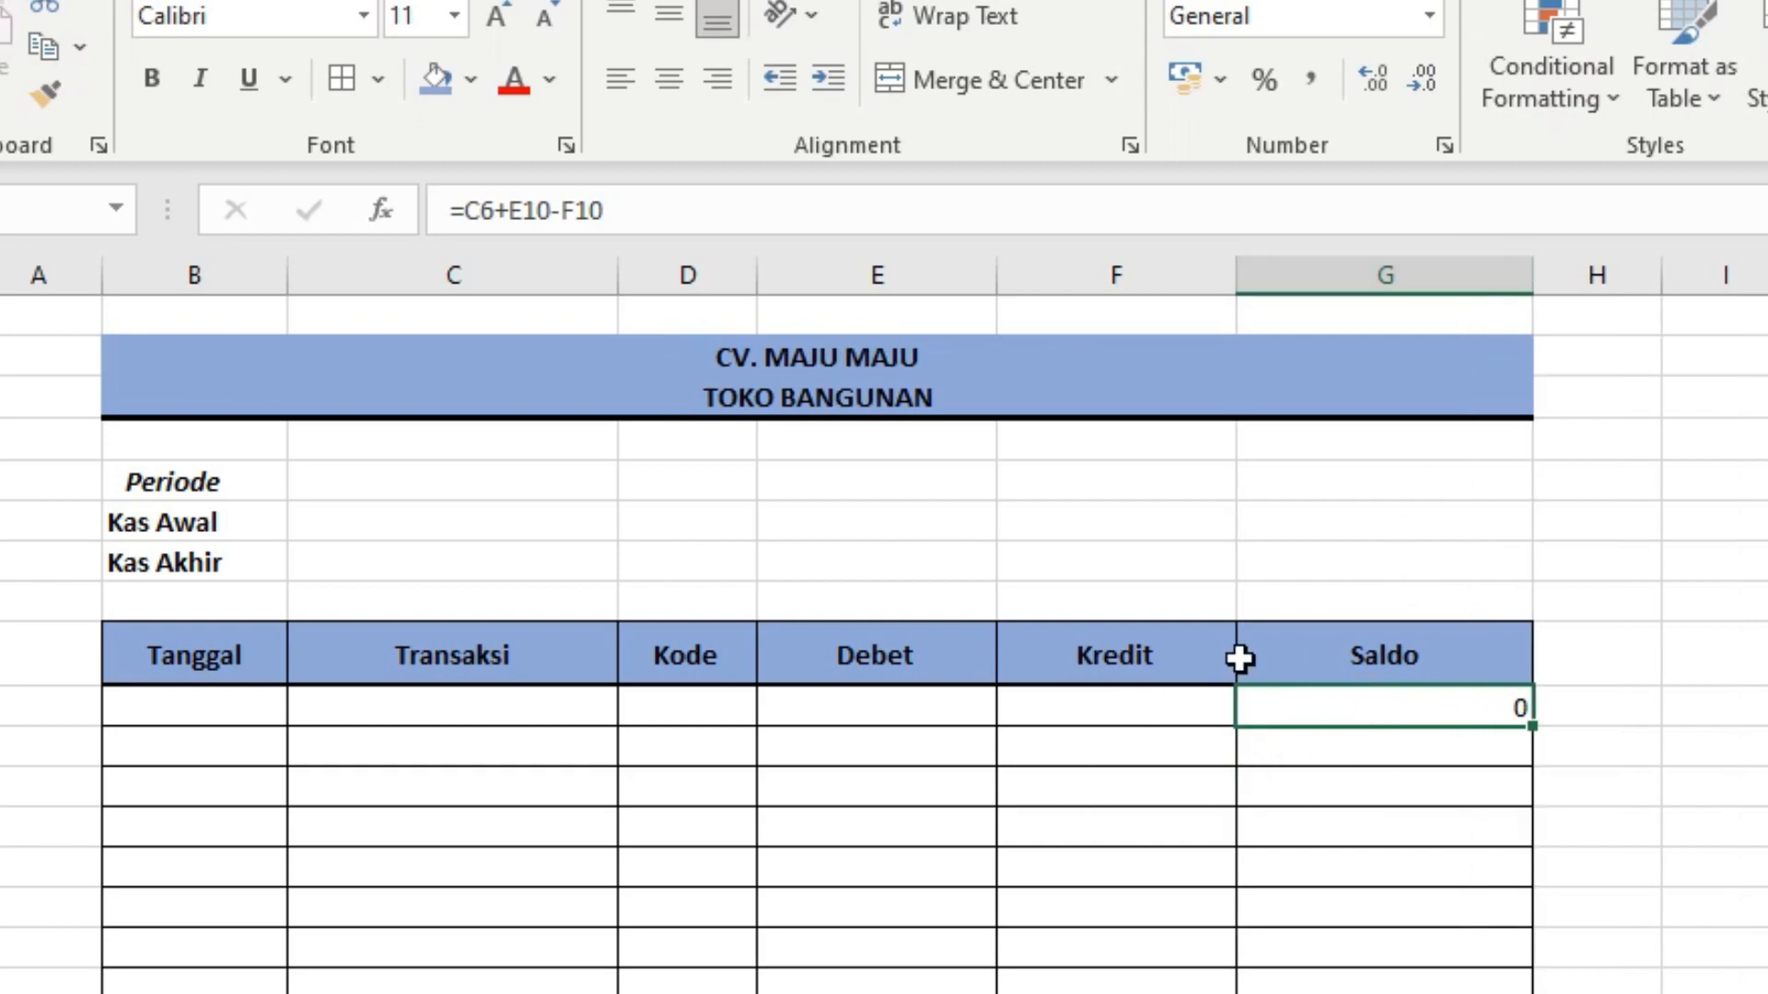
Step: Wrap the balance formula in G10 in an IF test so it reads =IF(C10="";"";C6+E10-F10)
left_click(466, 211)
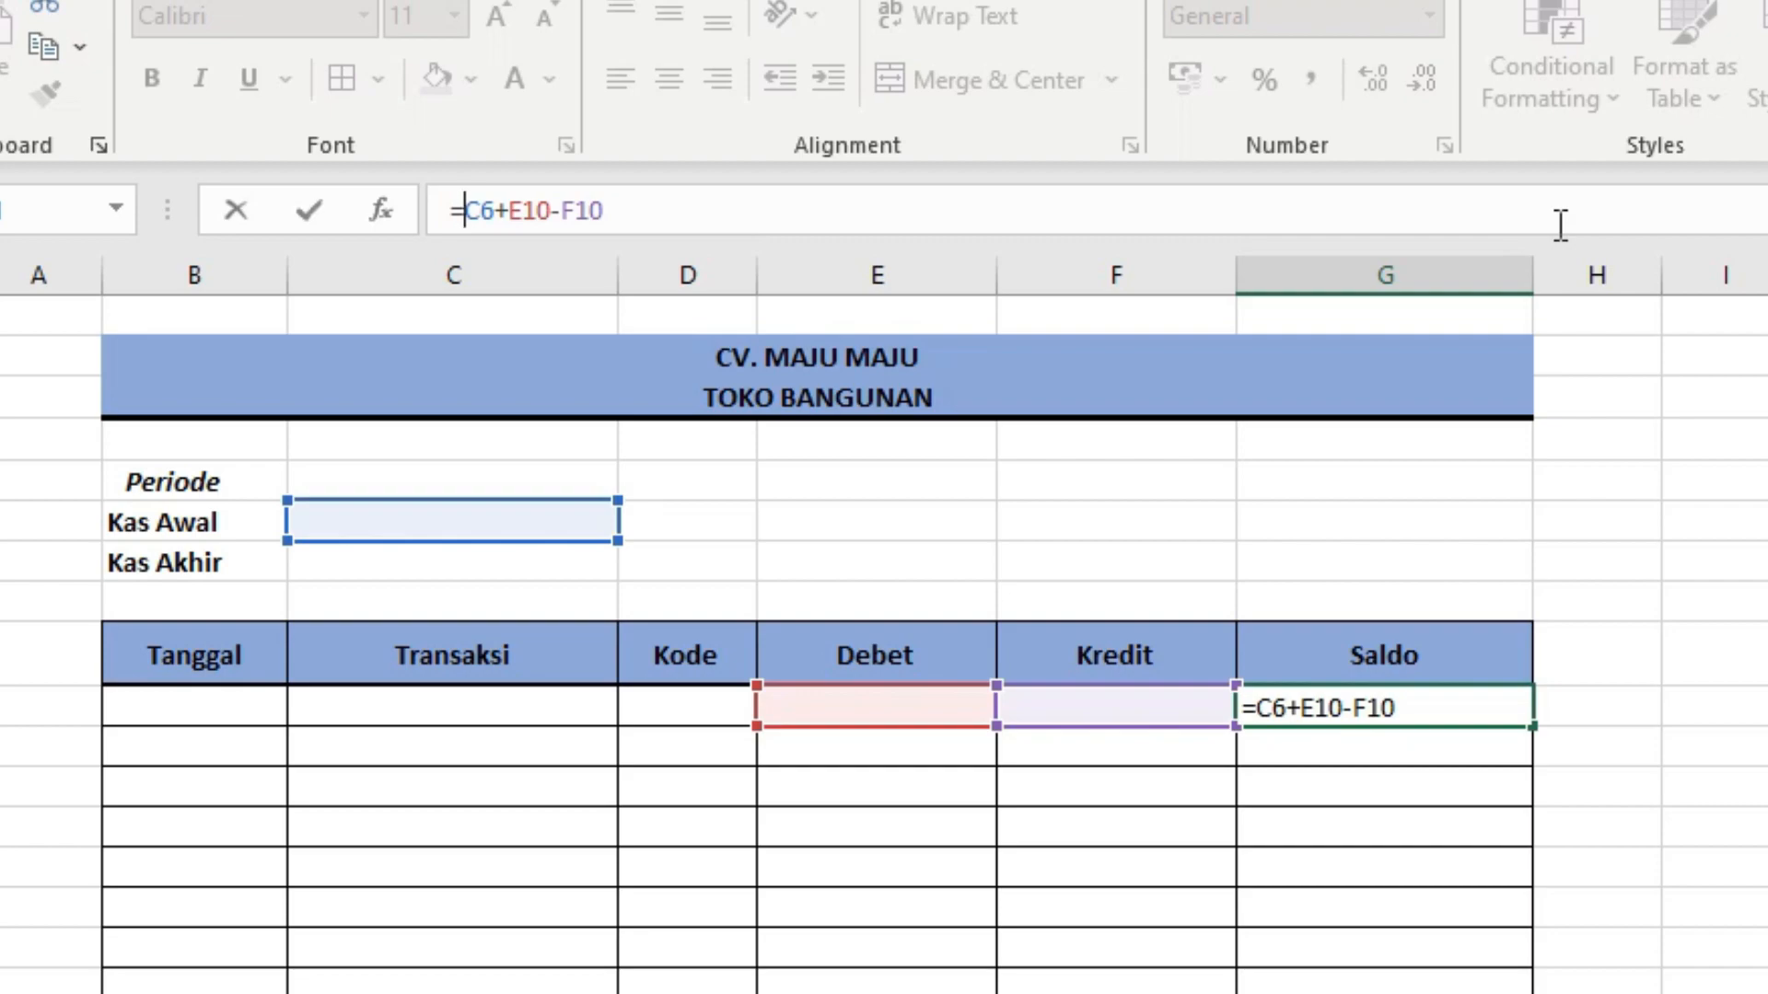
type("if")
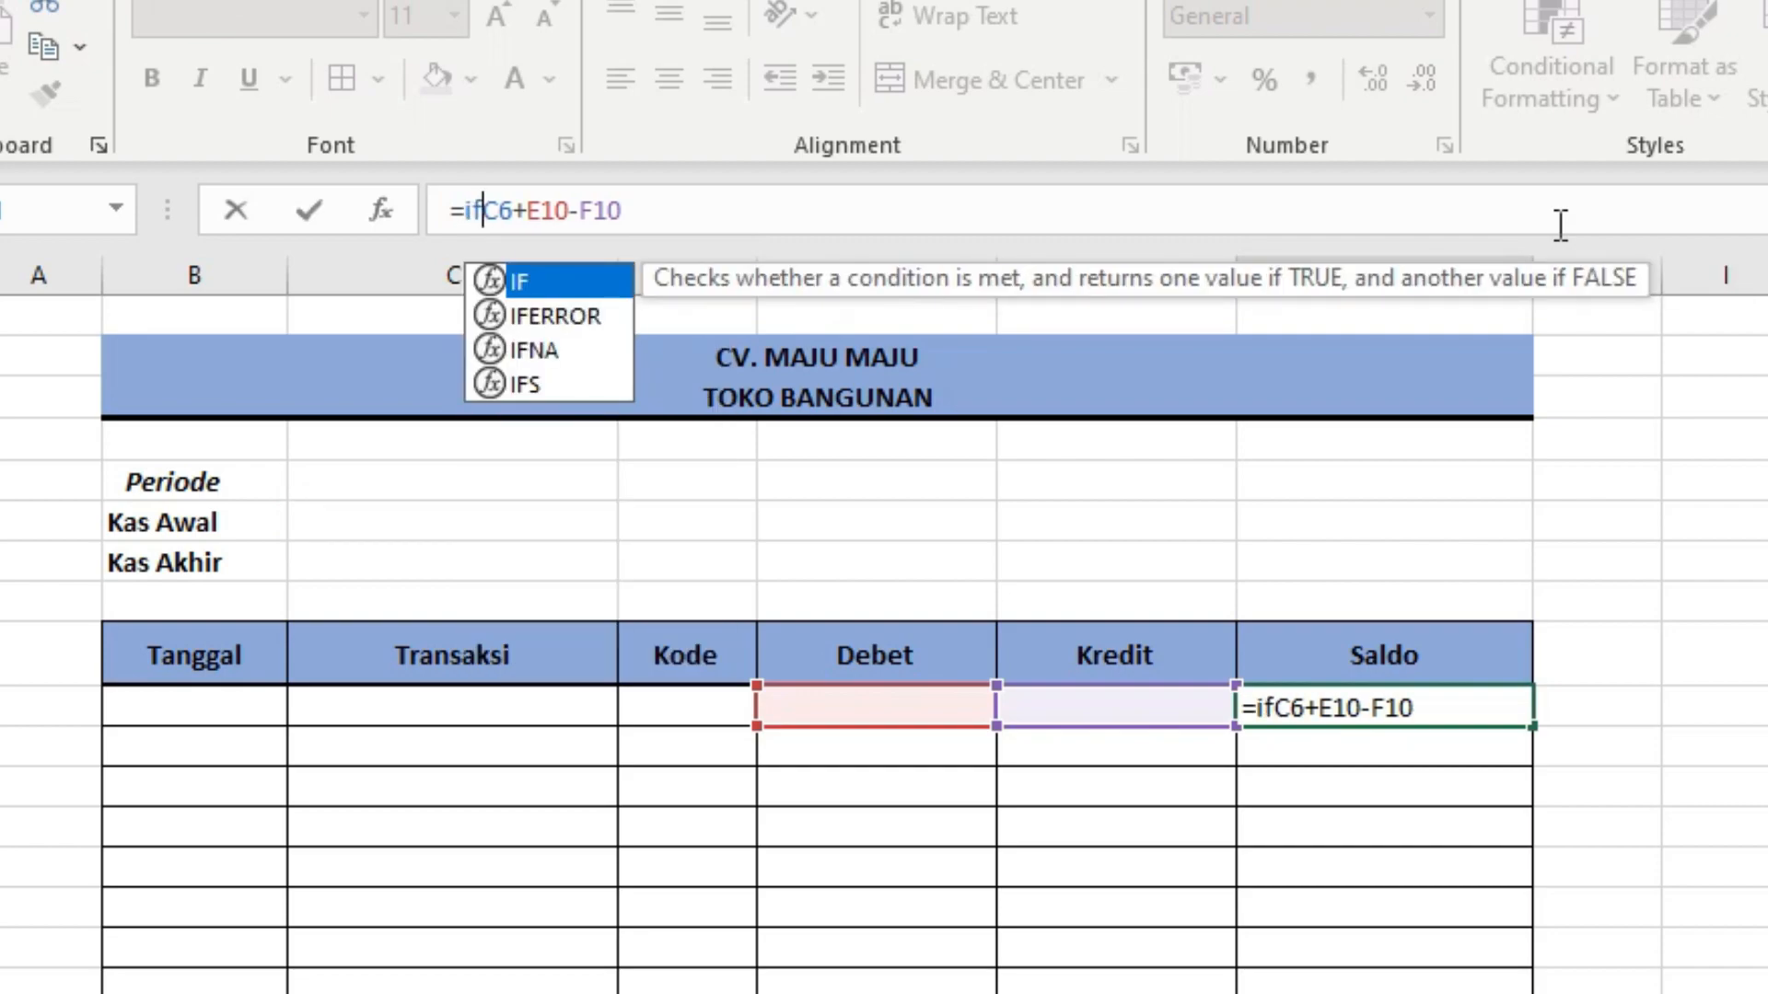
key("Tab")
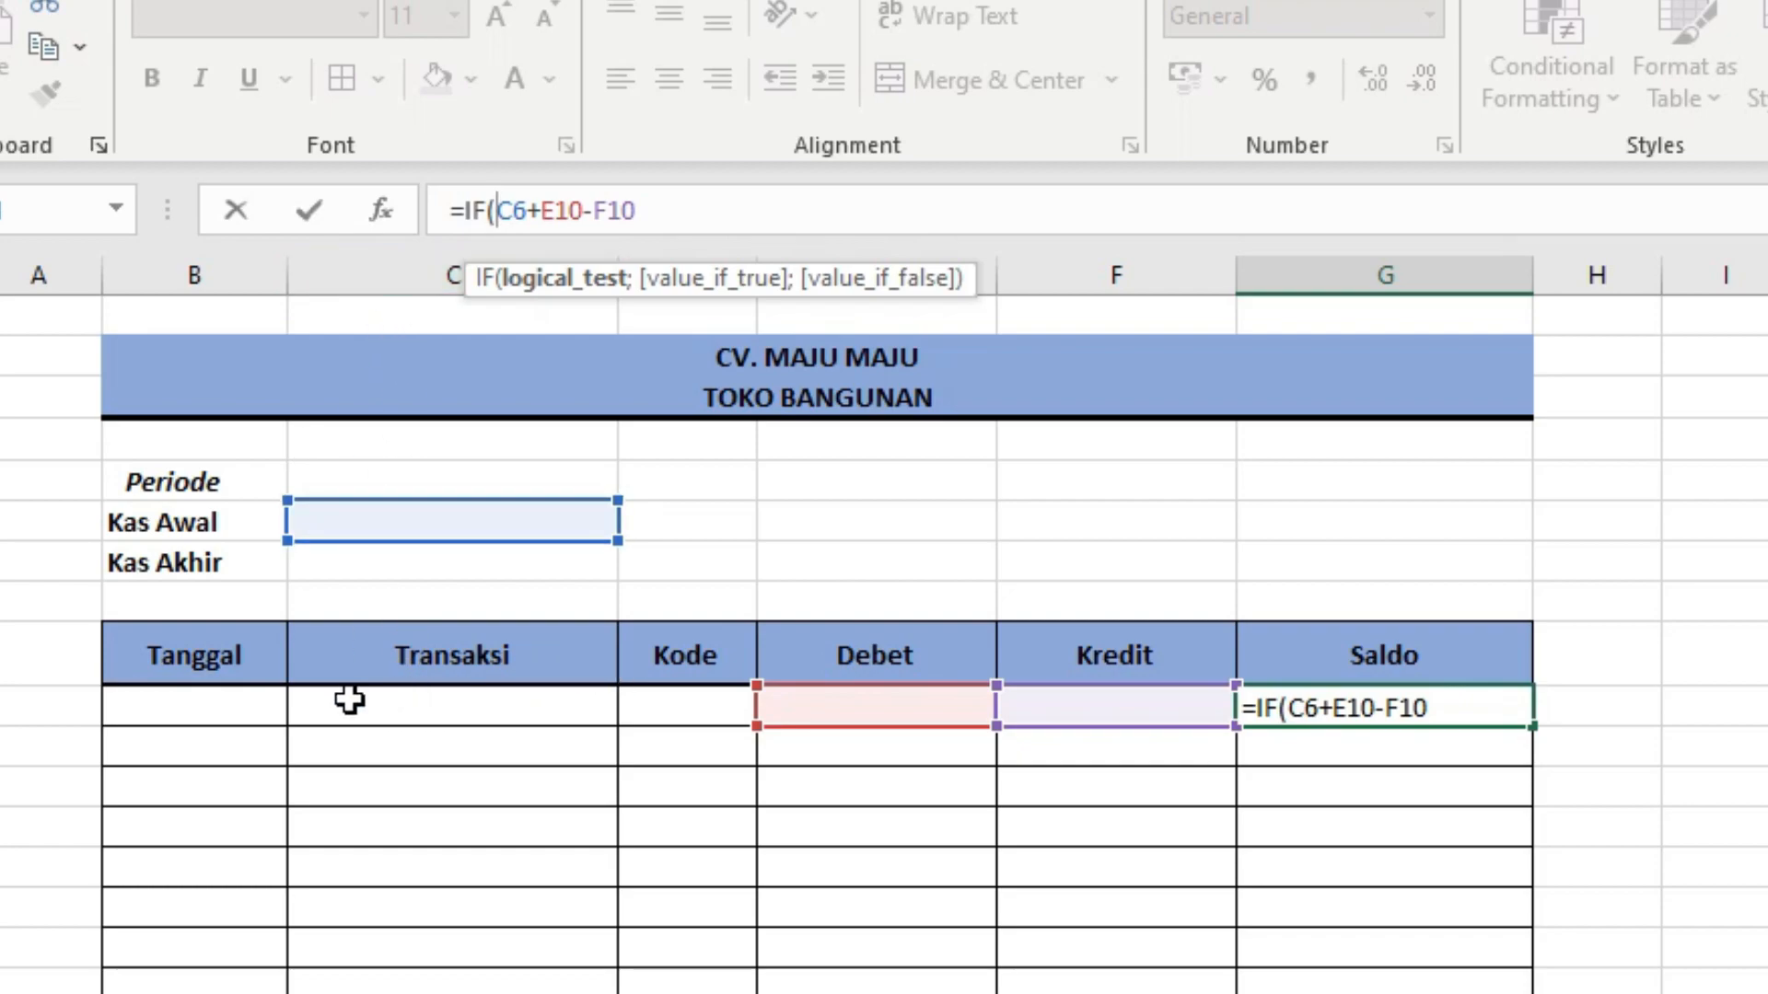
left_click(399, 706)
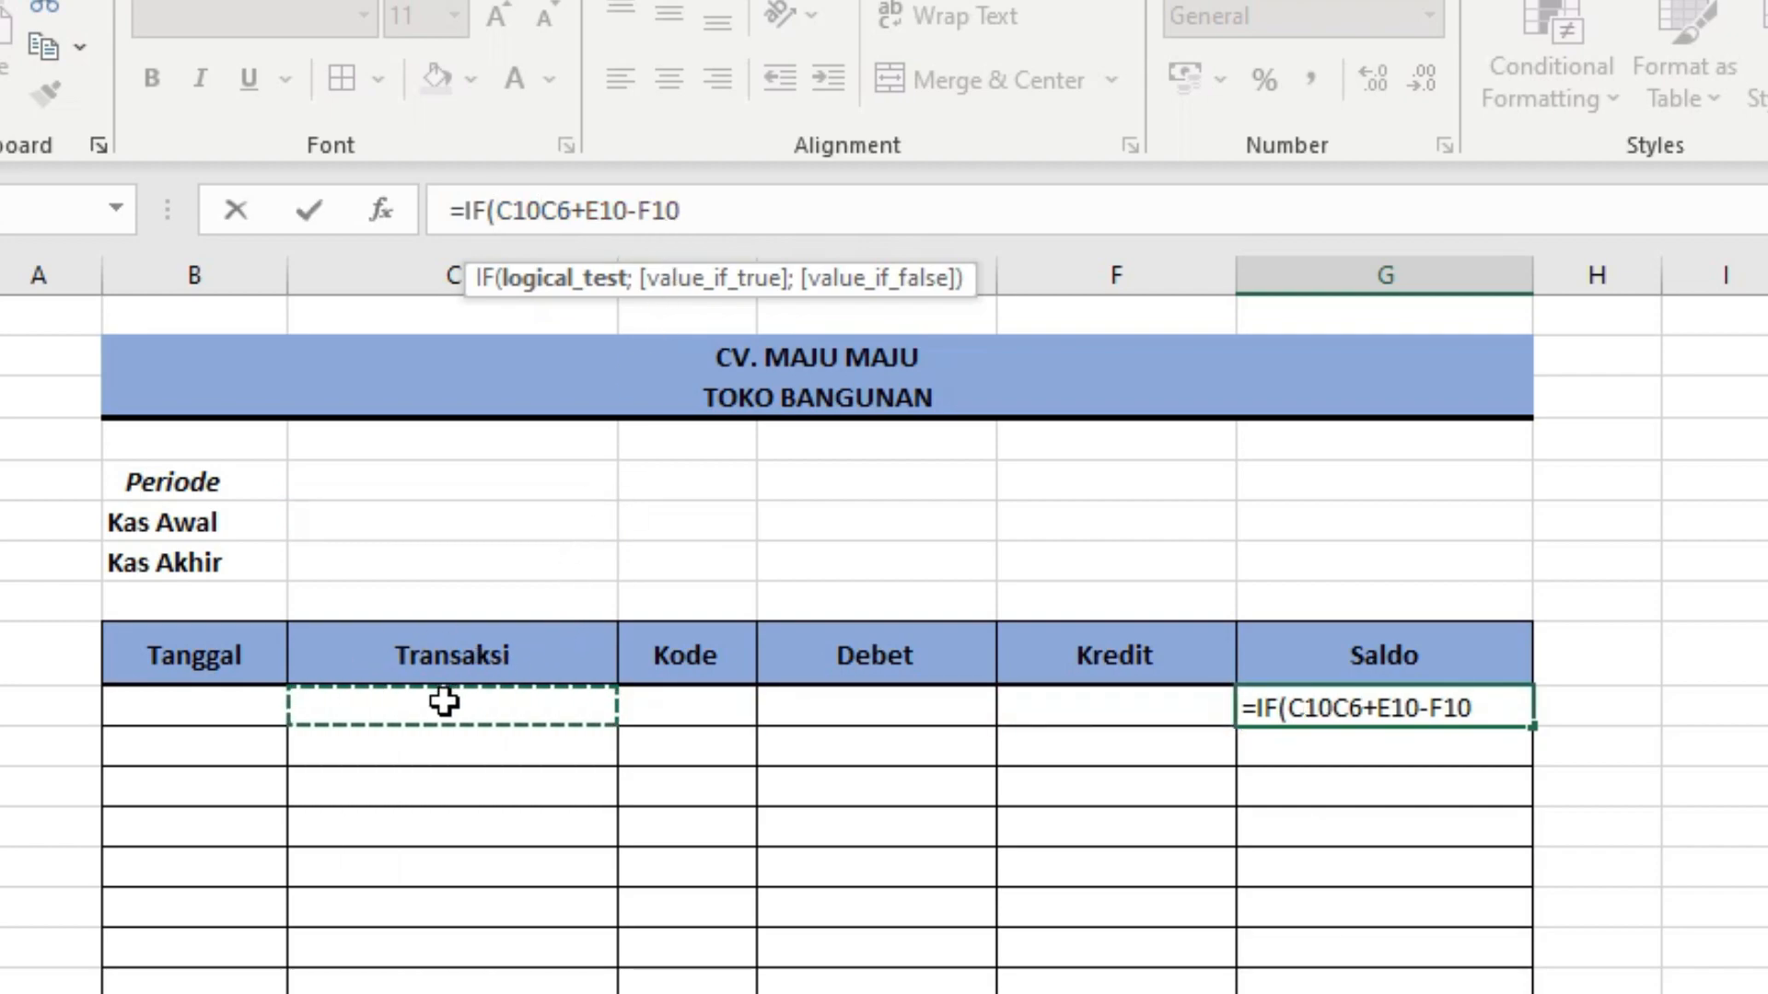
type("=")
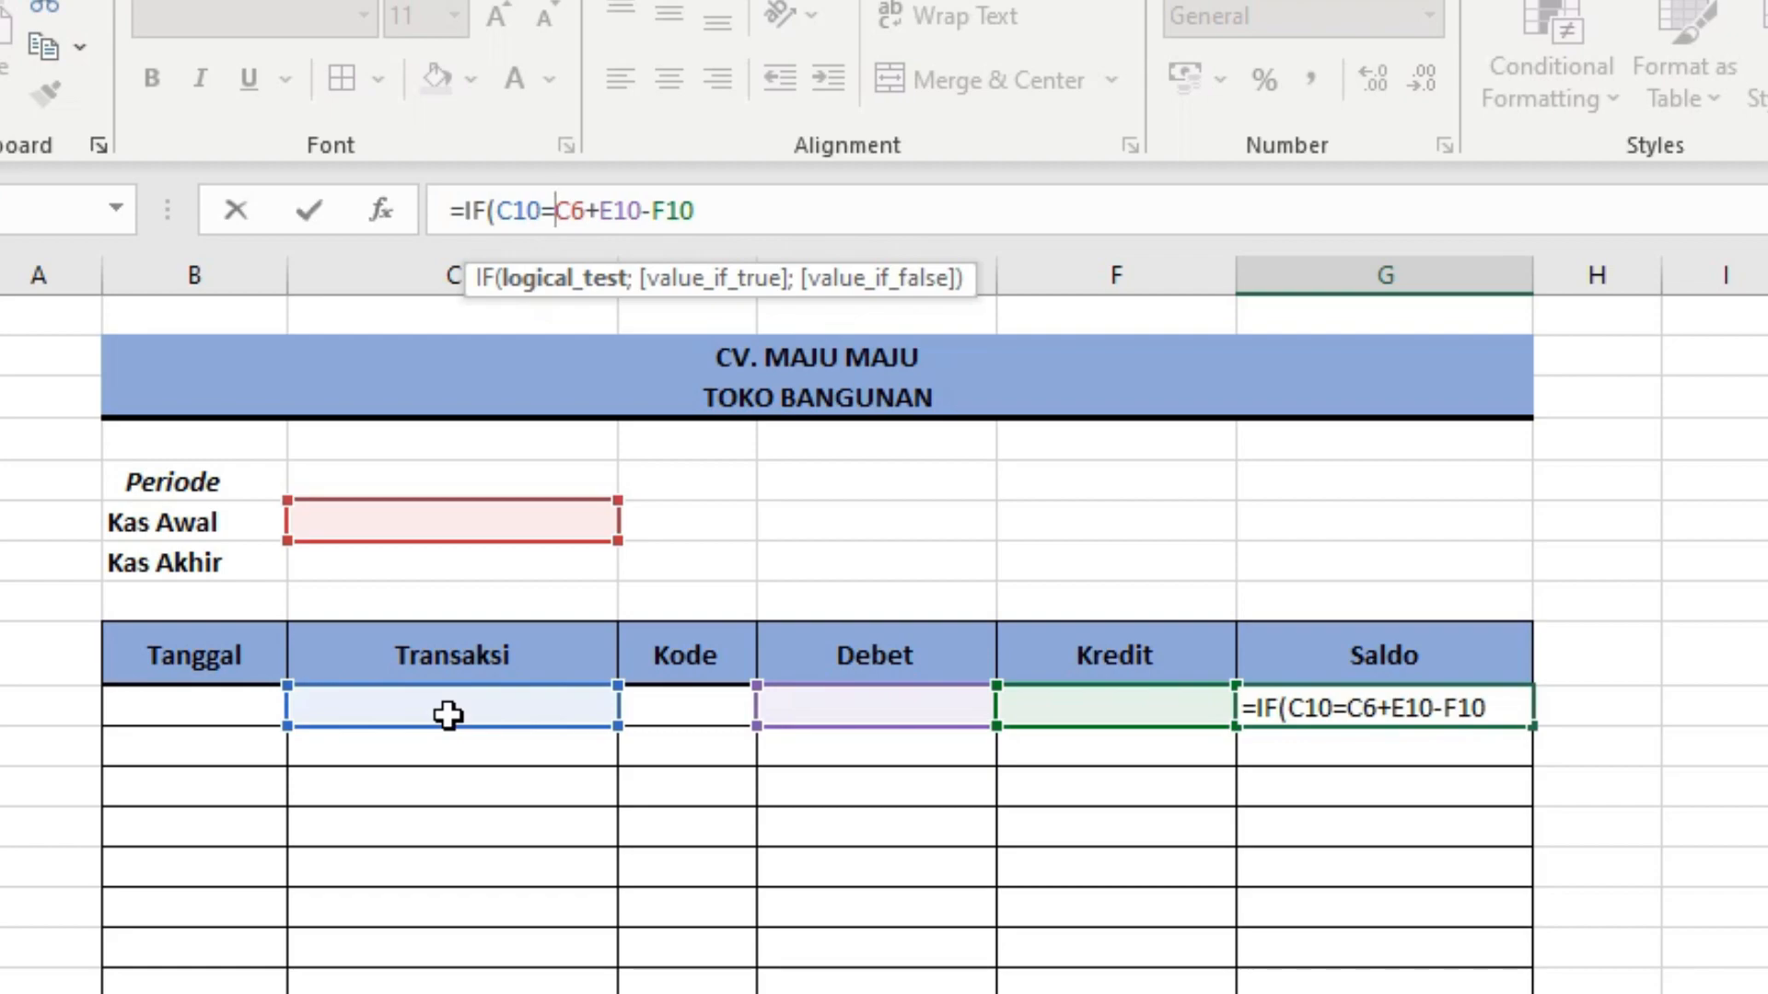
type("\"\"")
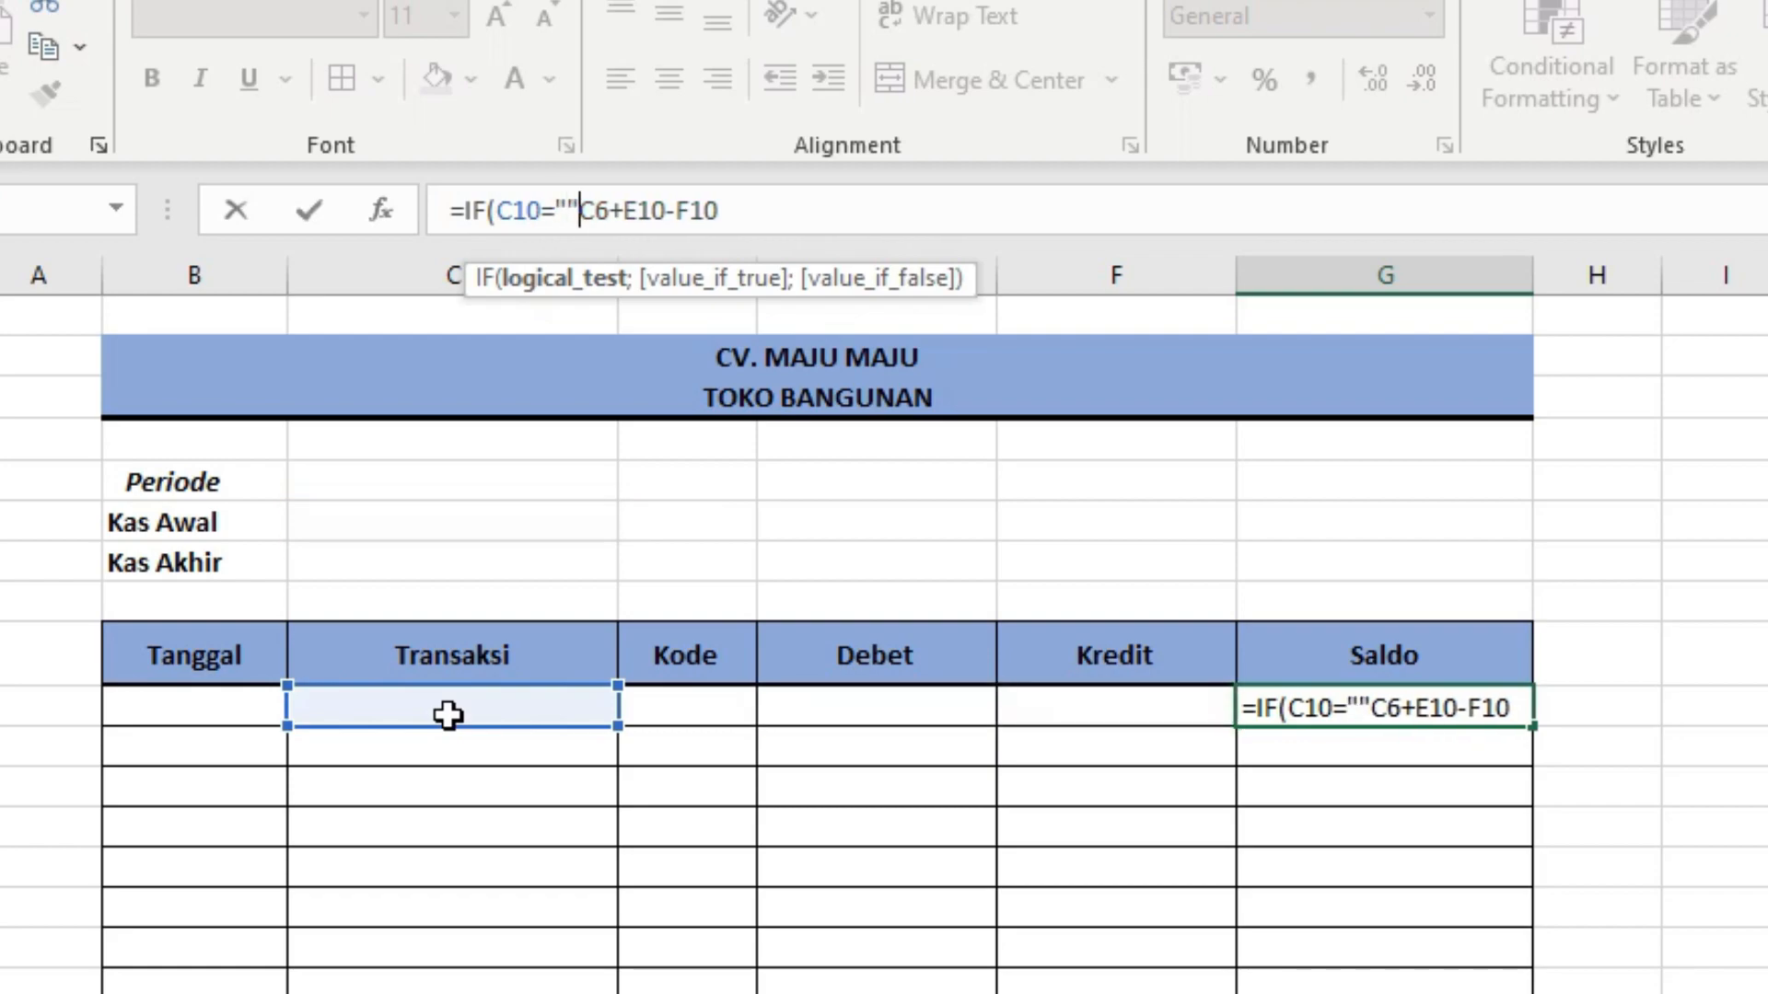
type(";")
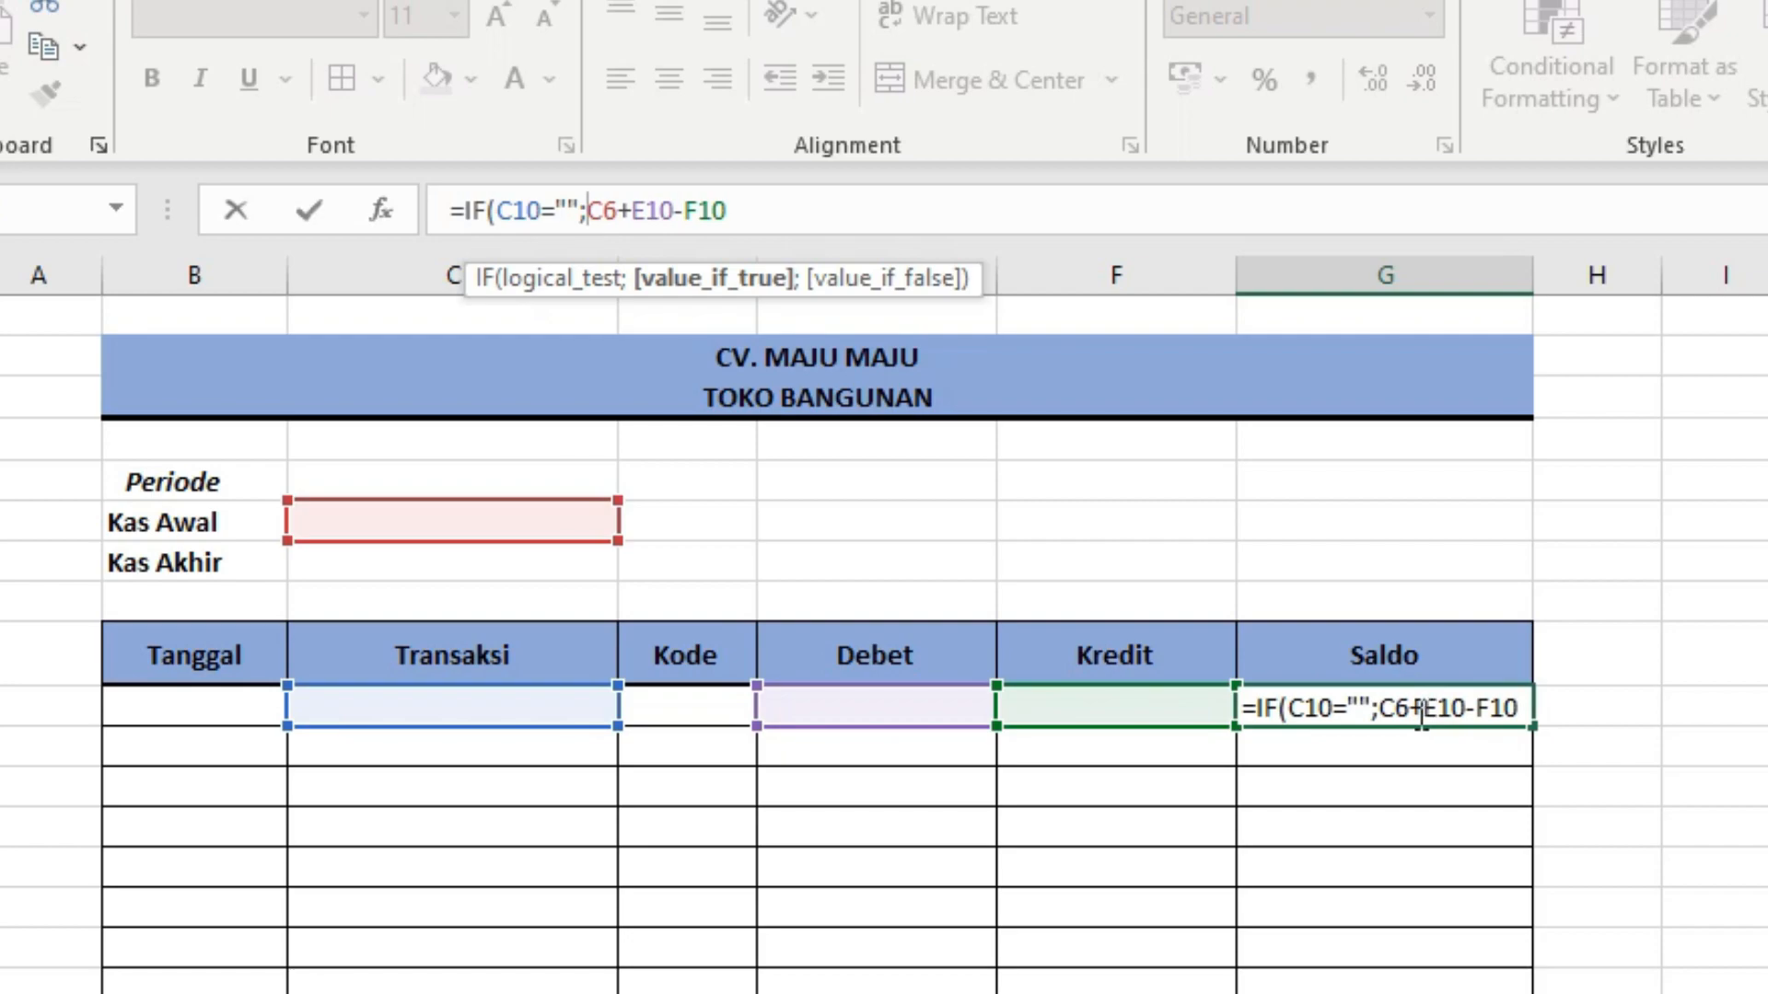
type("\"\"")
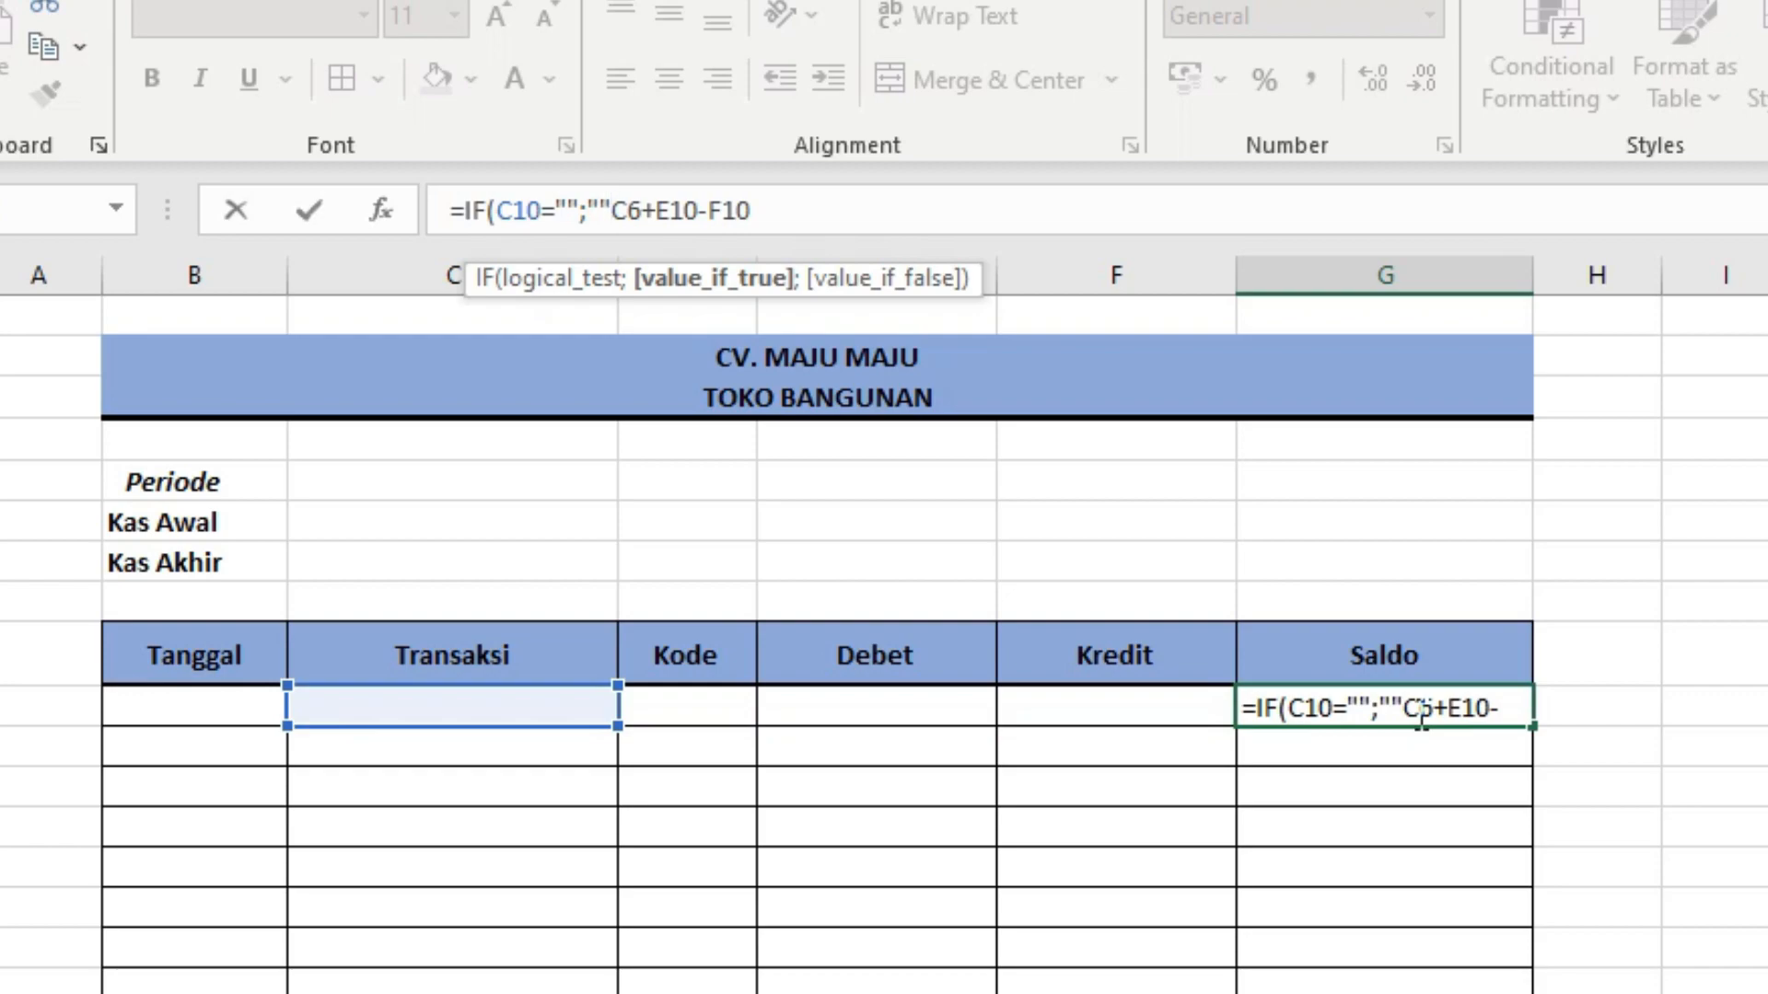
type(";")
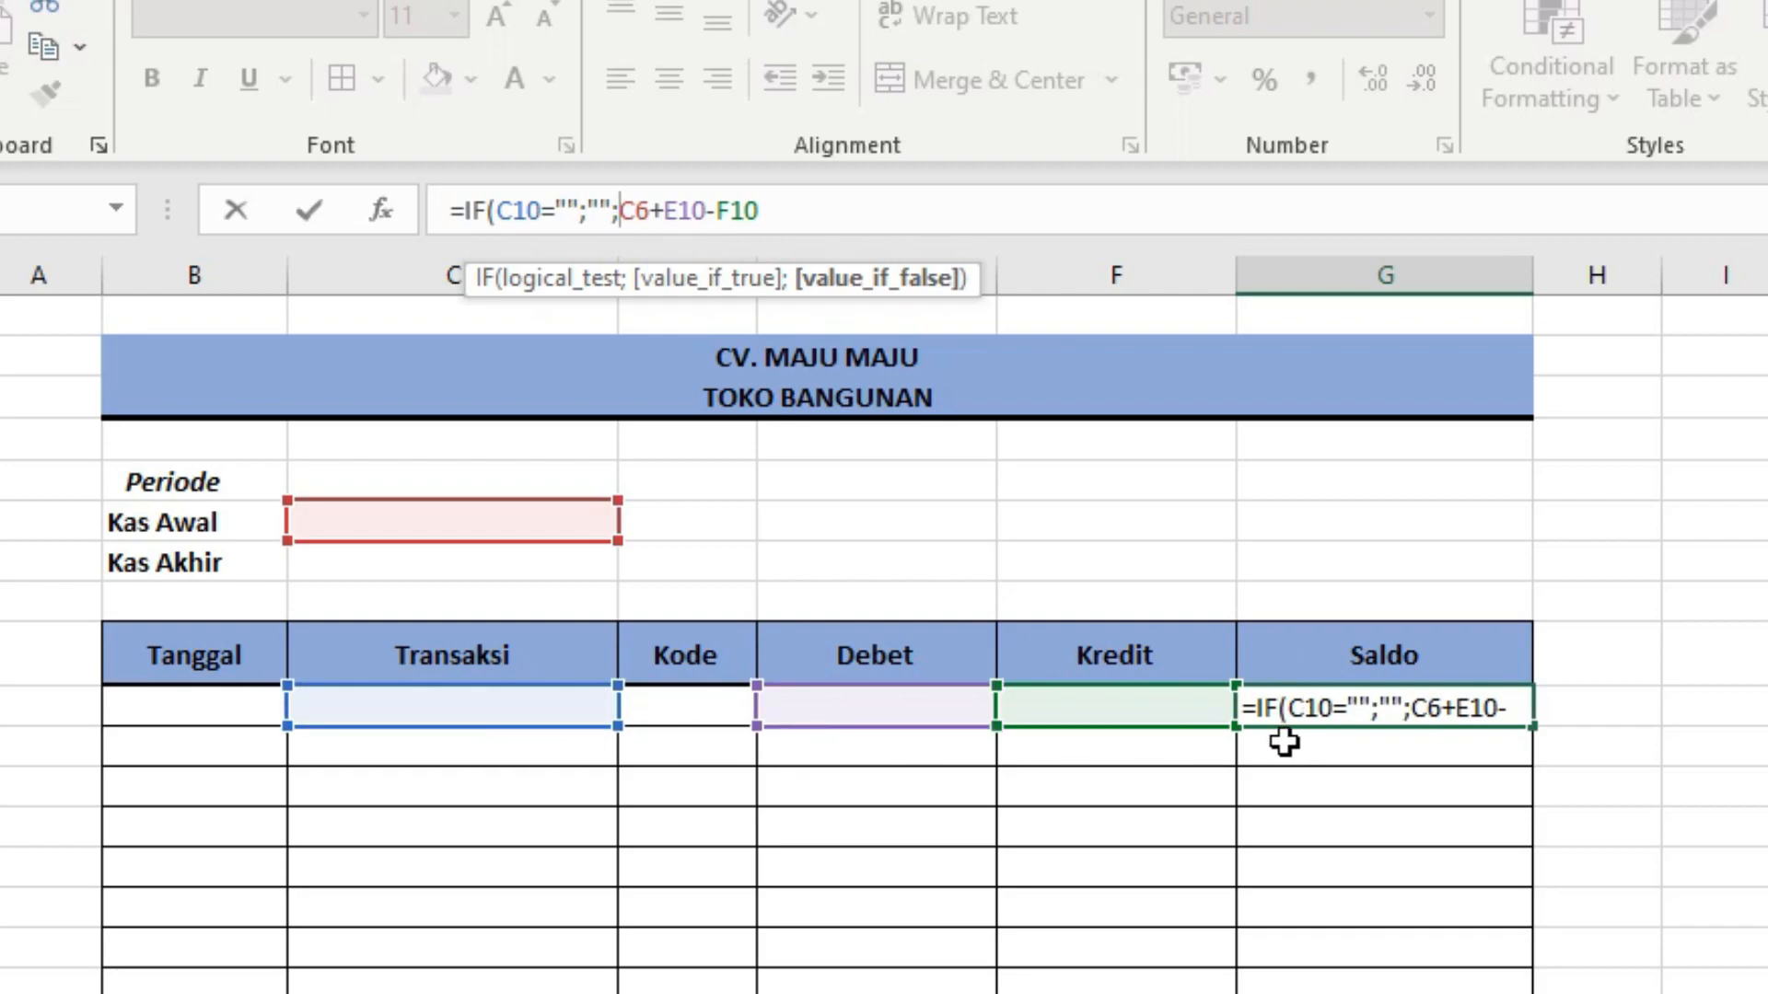
left_click(626, 226)
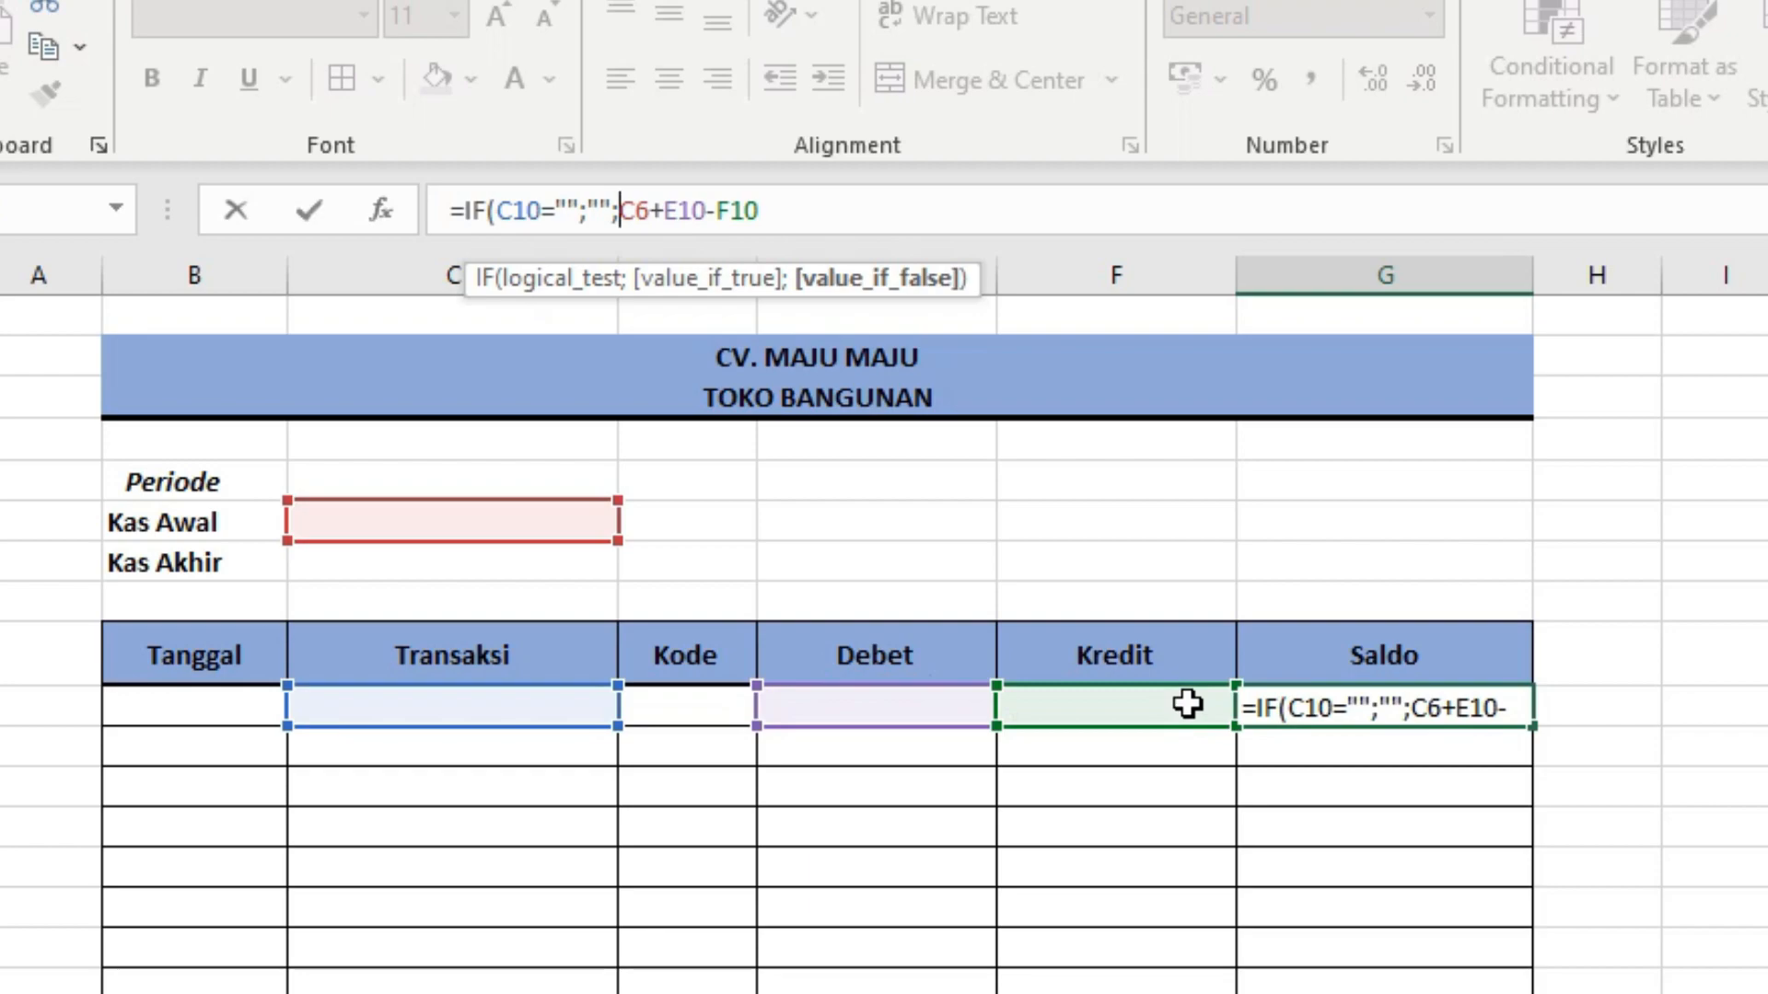
key("Return")
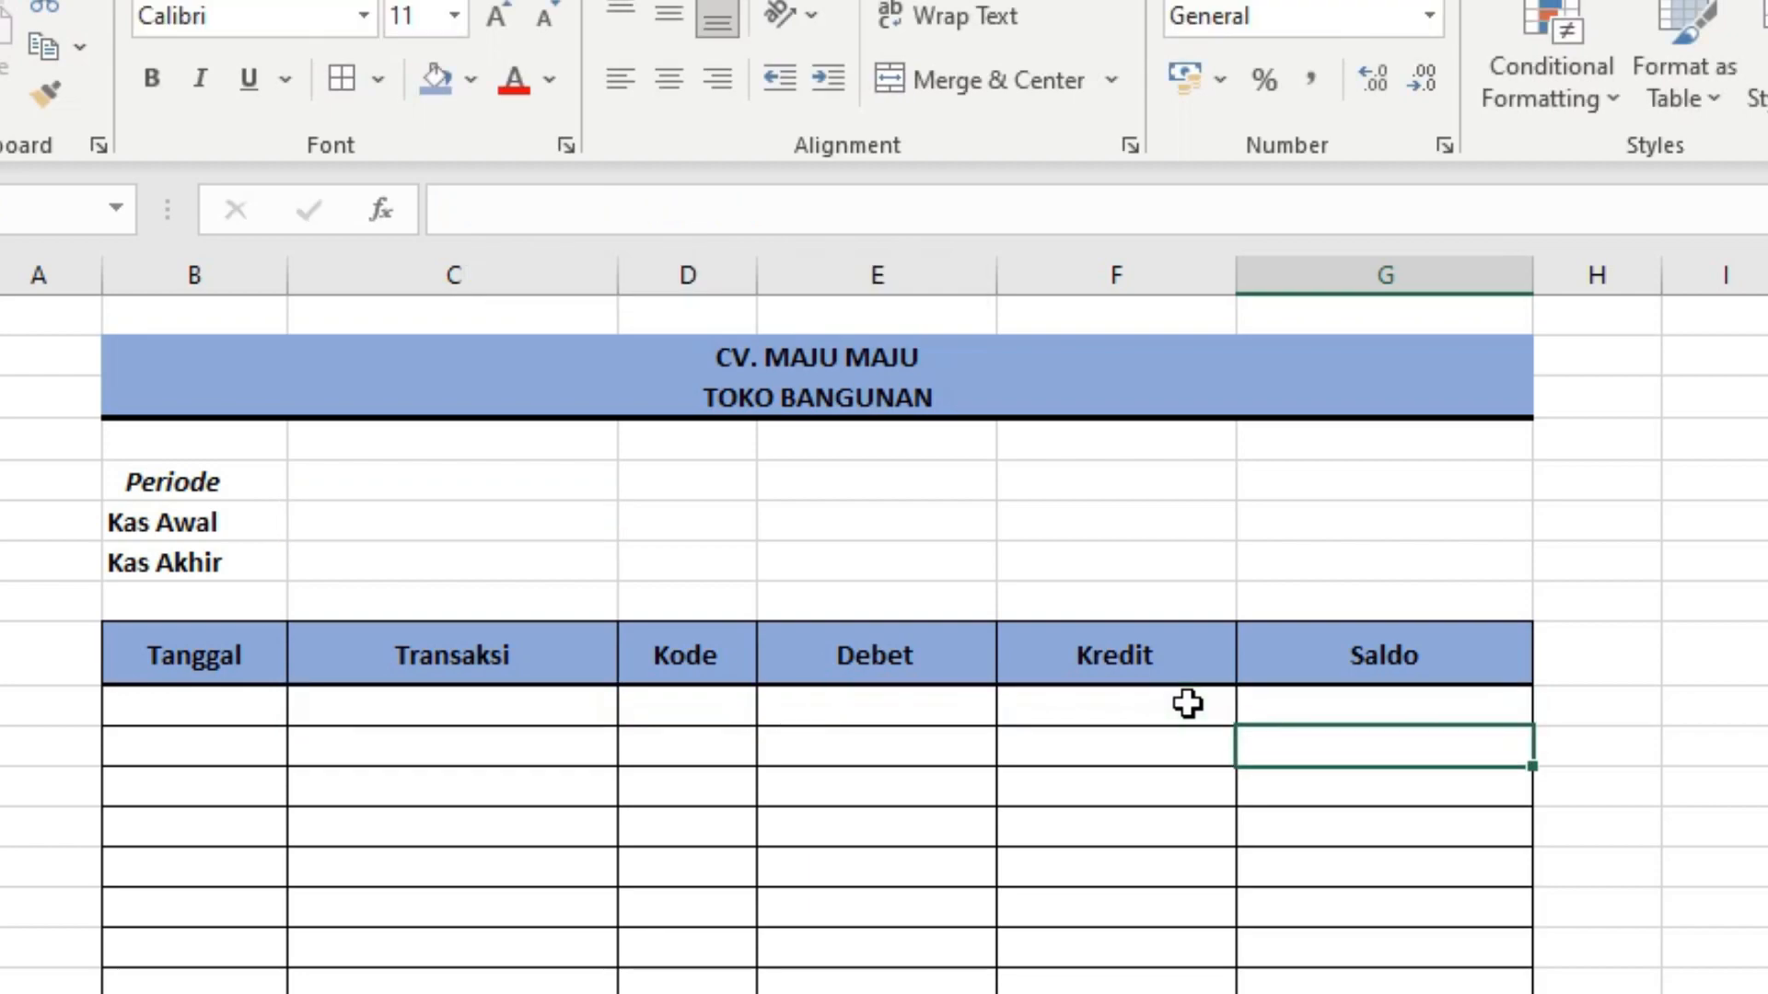
left_click(1334, 698)
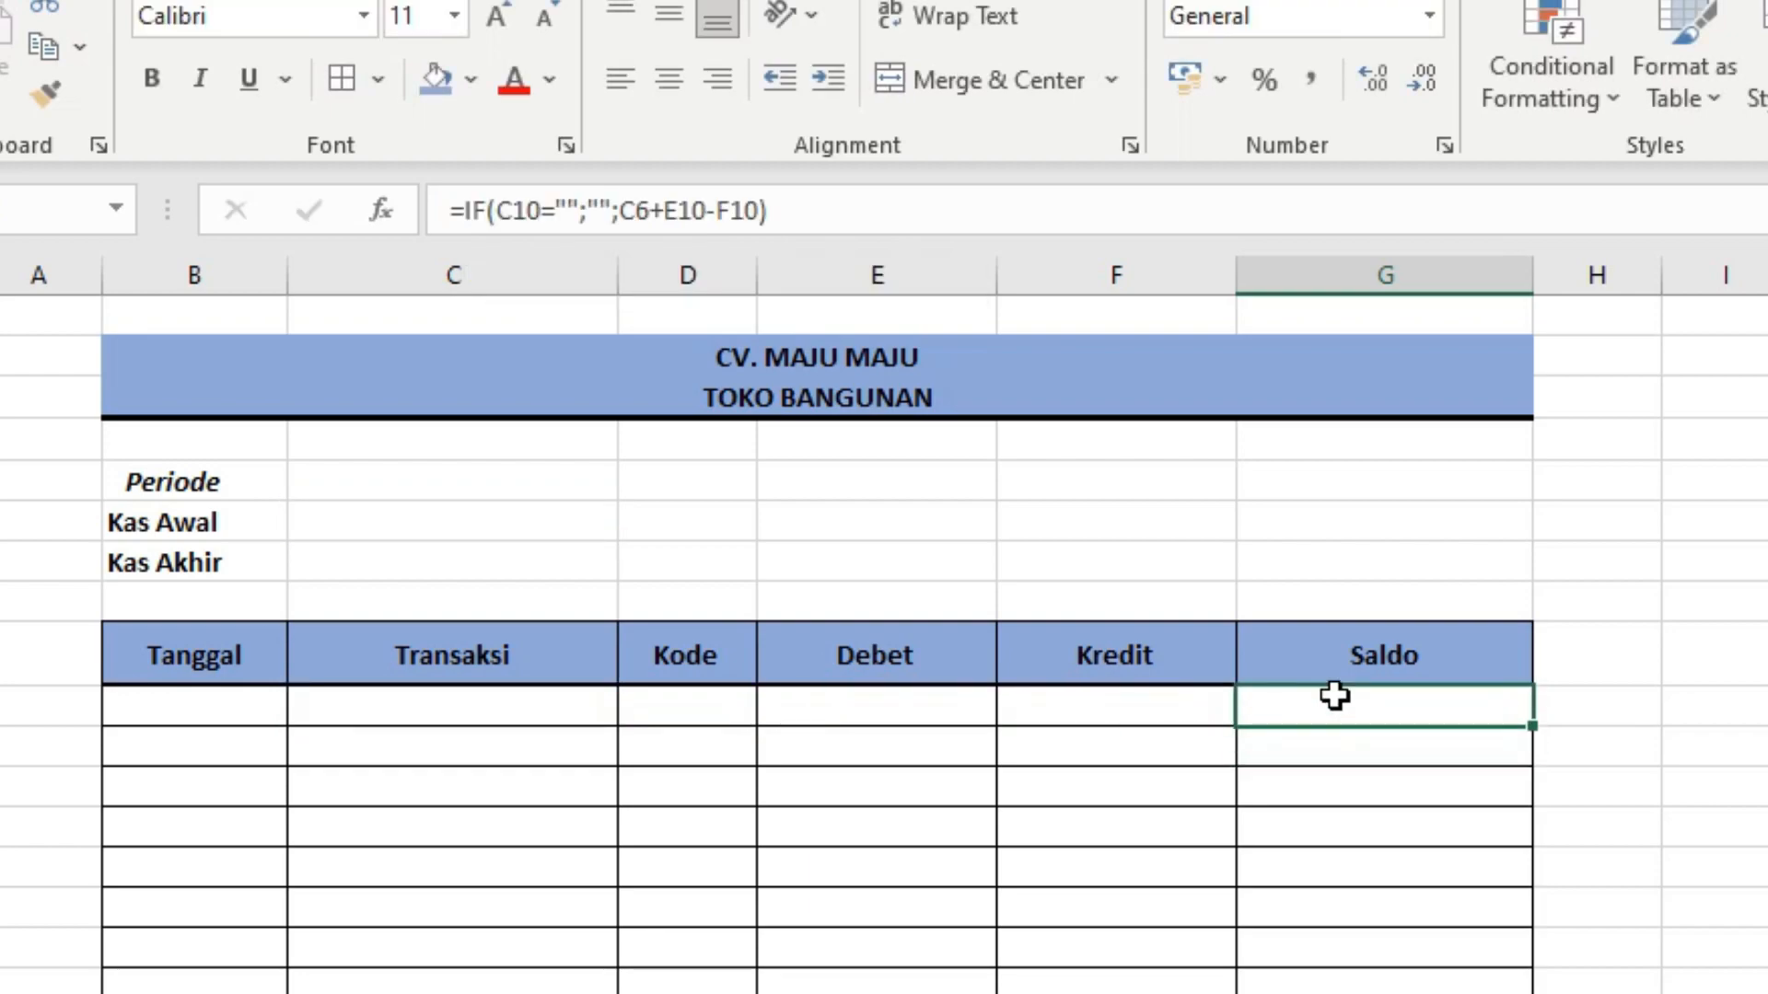
Step: Enter 15000000 as the Kas Awal amount in C6
left_click(410, 522)
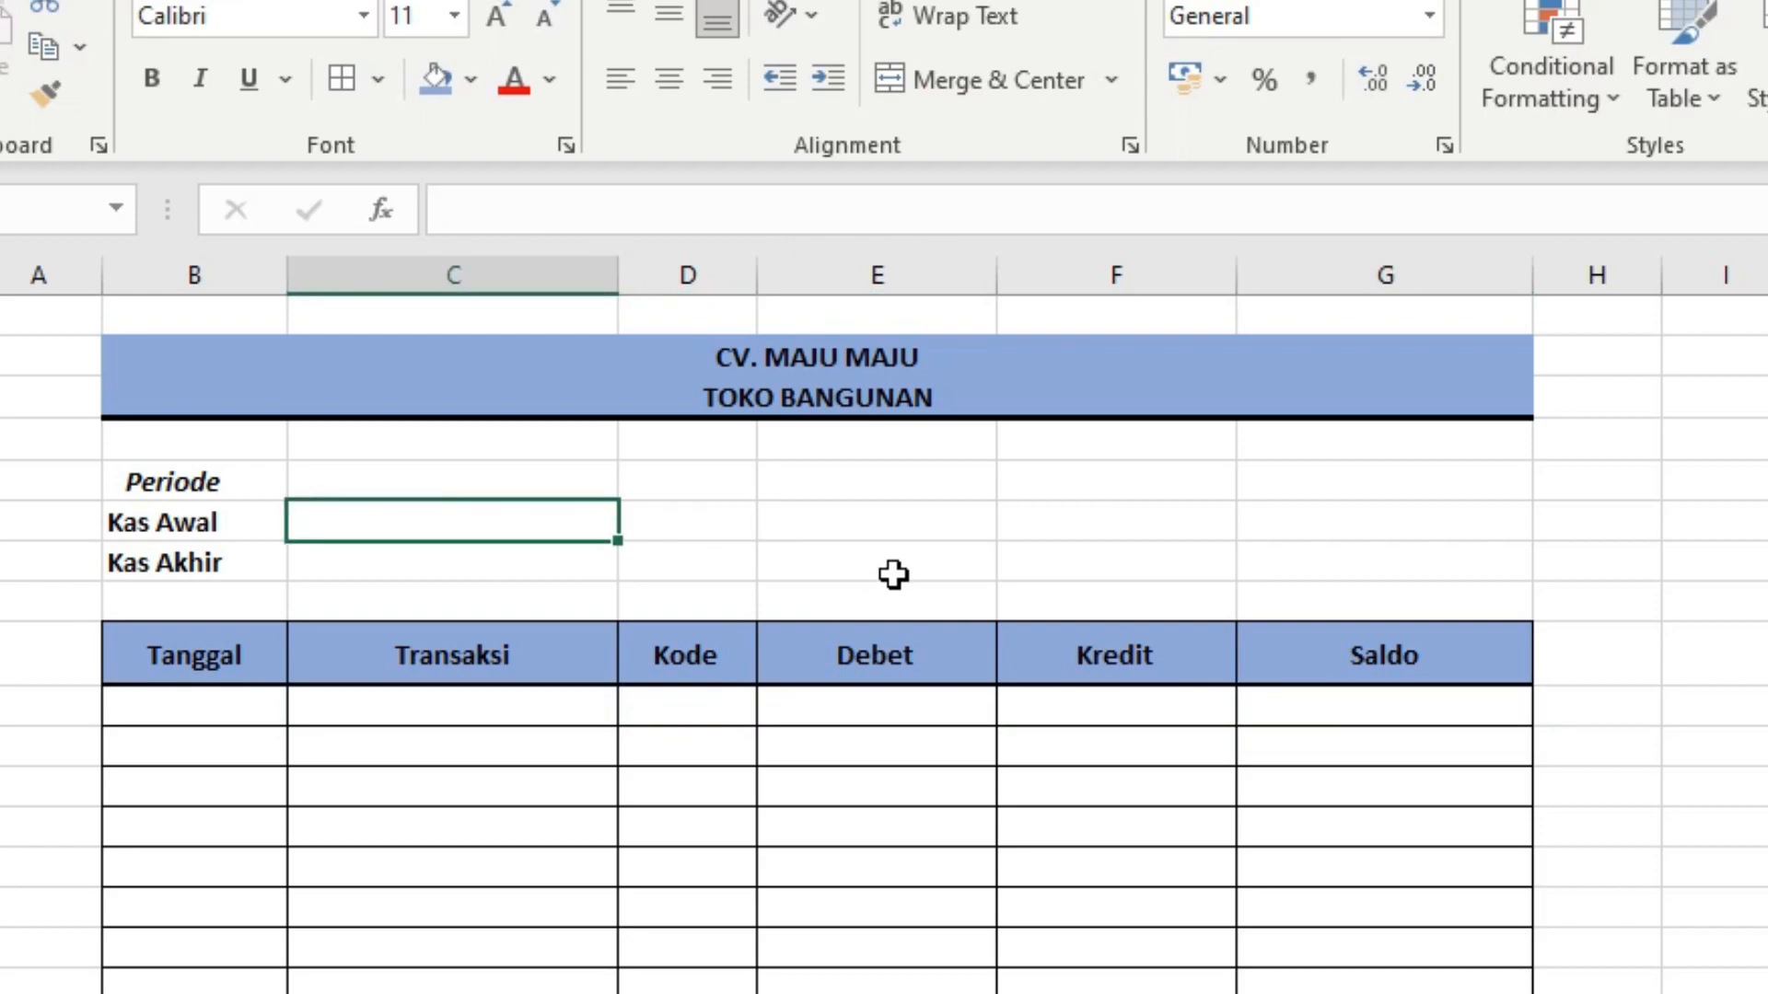
type("15")
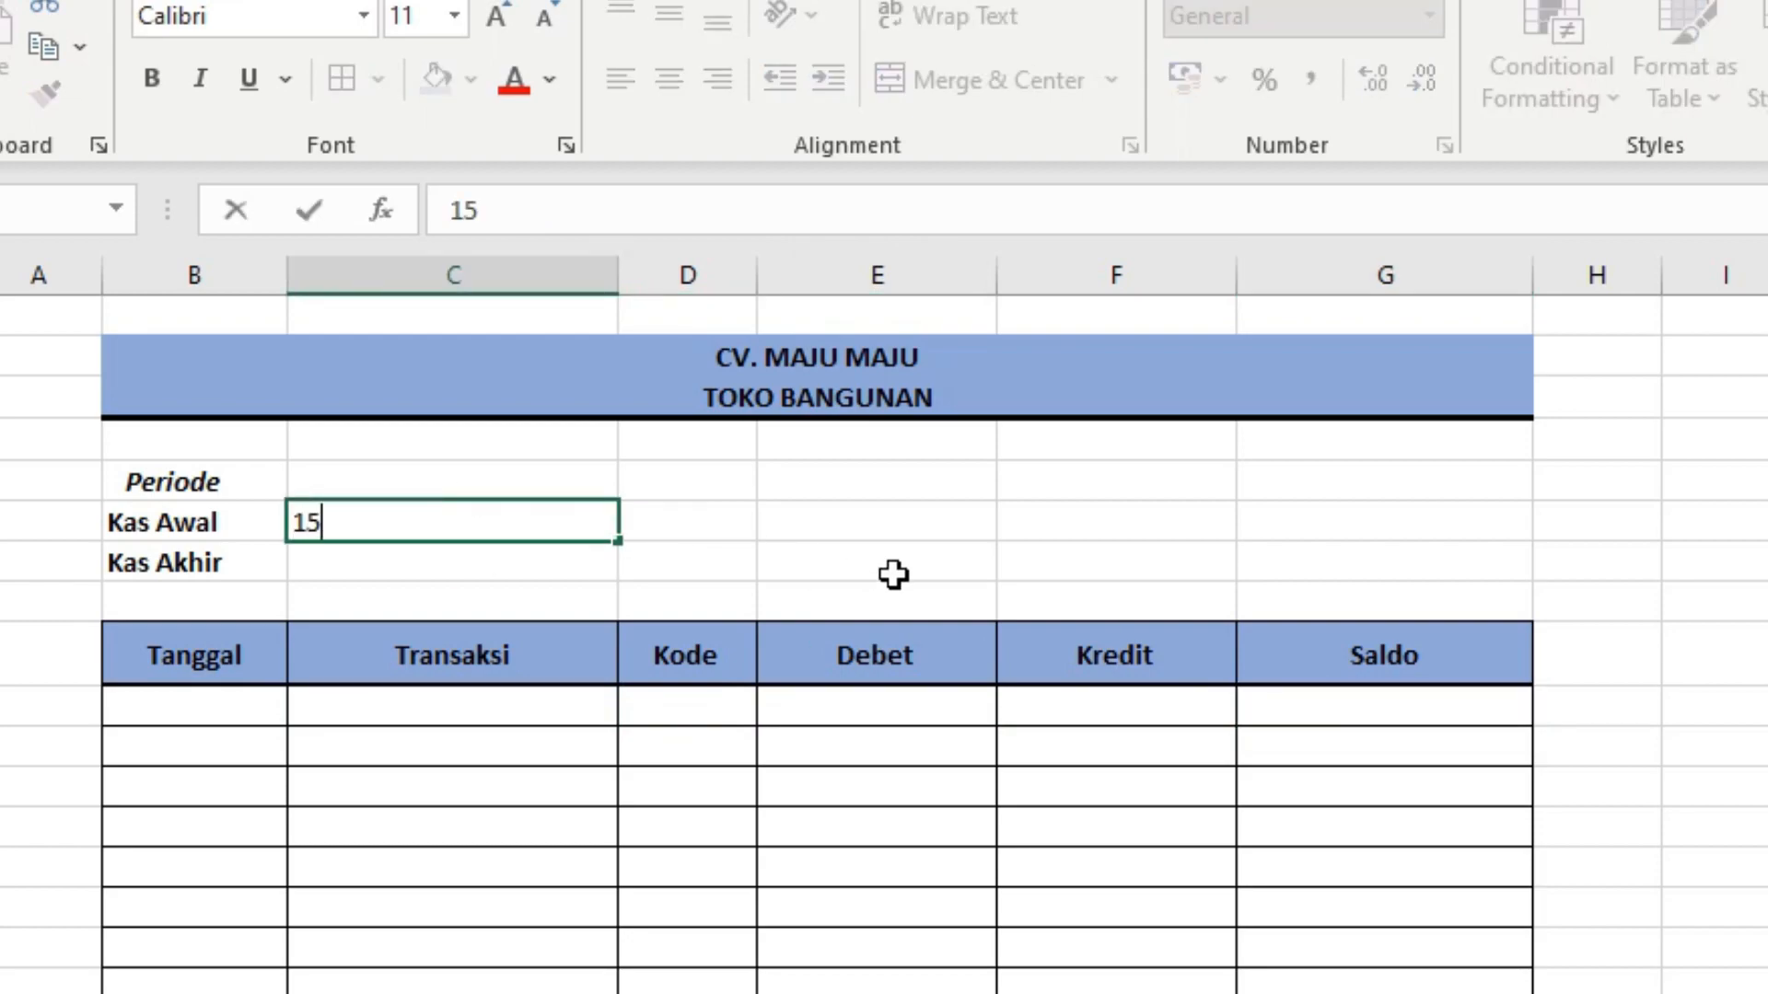
type("000")
key("Return")
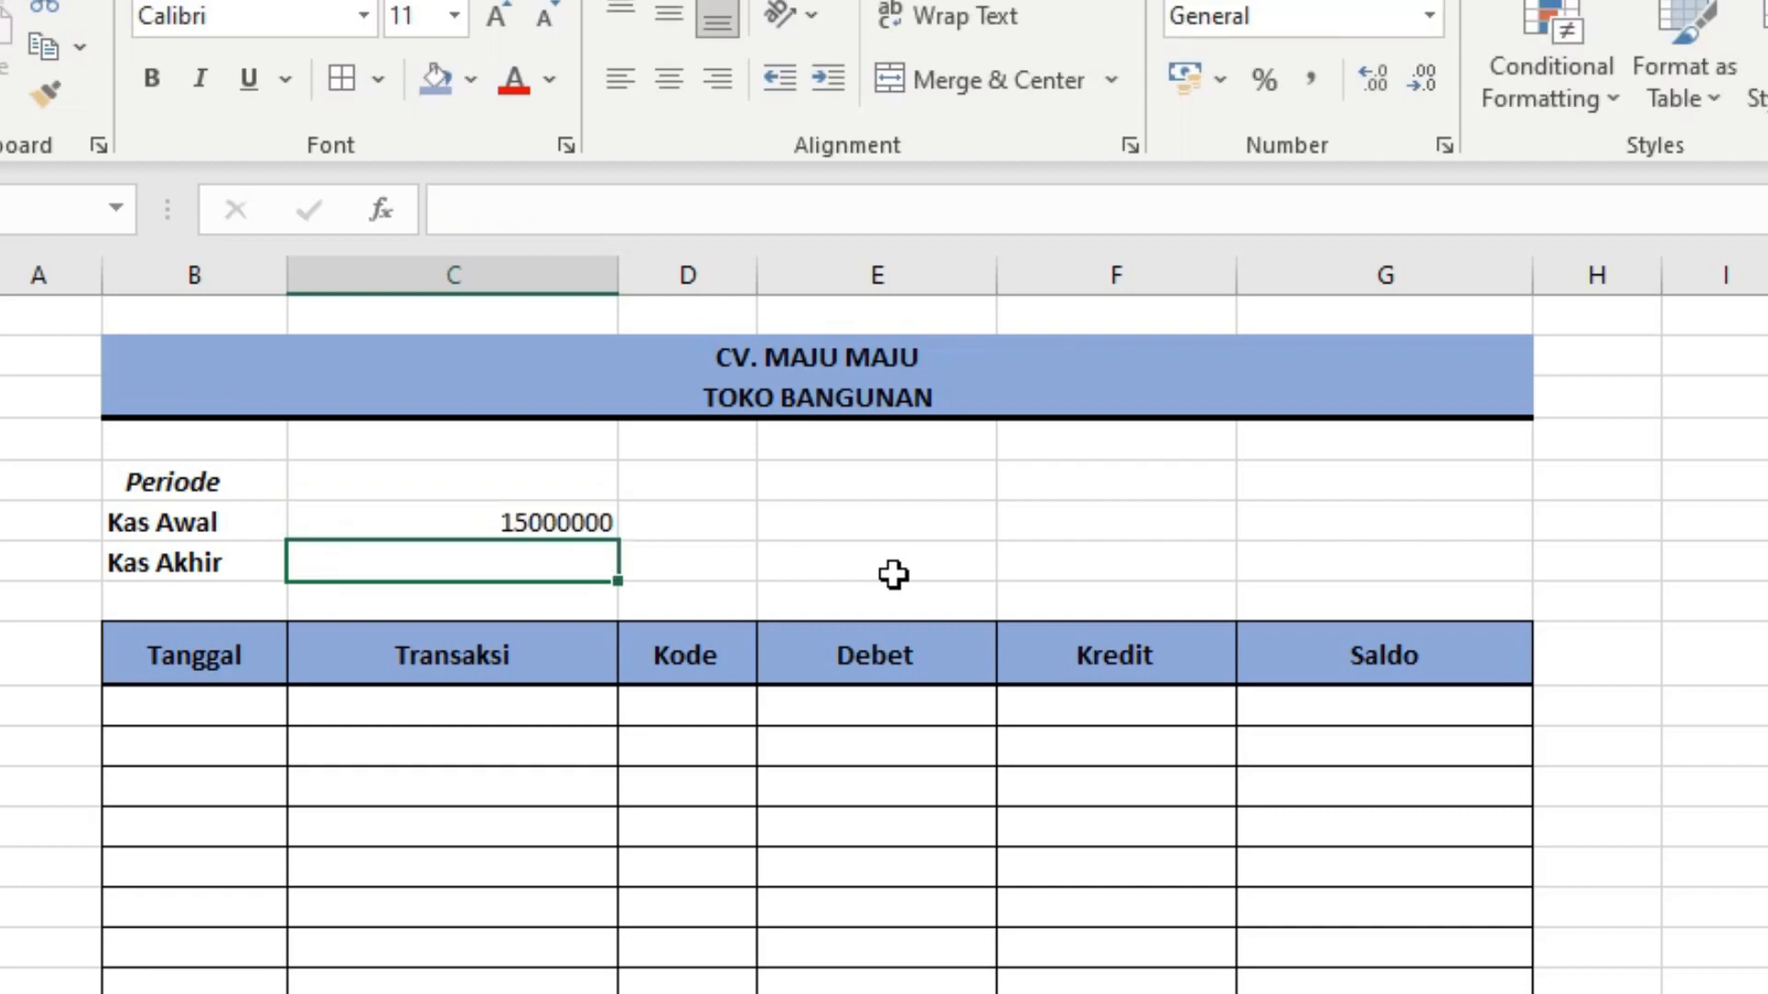
Step: Format the Kas Awal and Kas Akhir cells C6:C7 with the Rp English (Indonesia) accounting format
left_click(450, 521)
left_click_drag(450, 521, 457, 558)
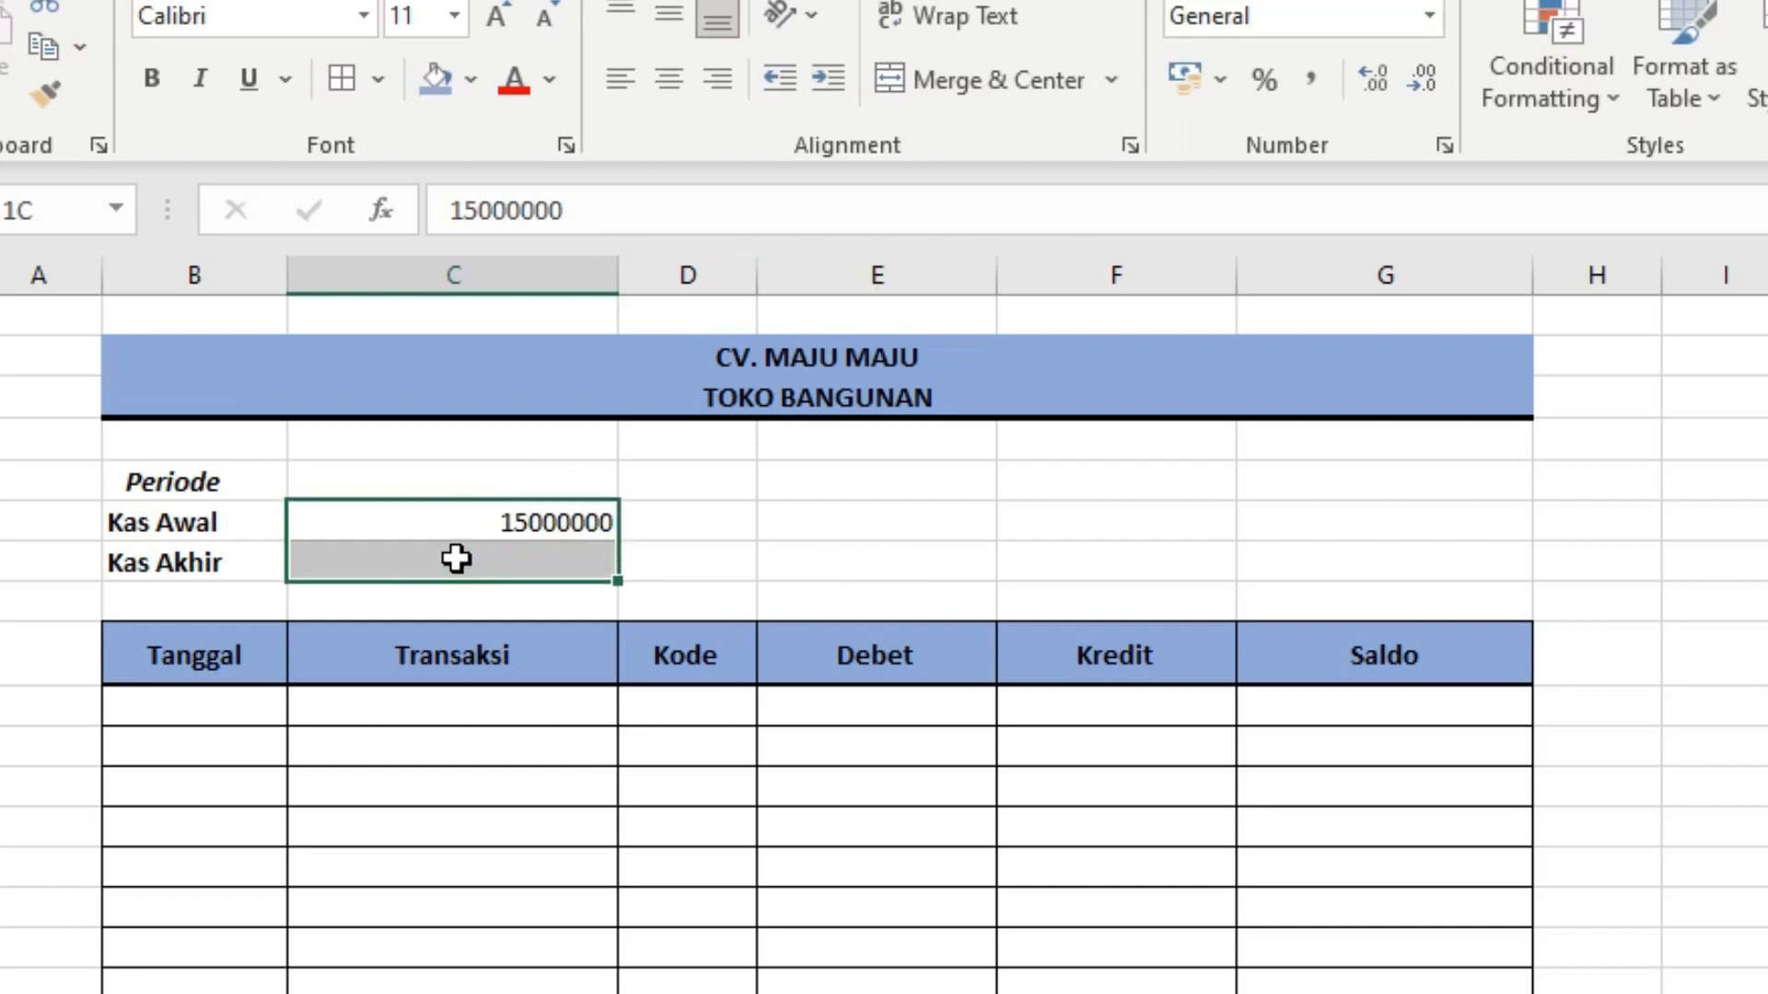
left_click(1308, 89)
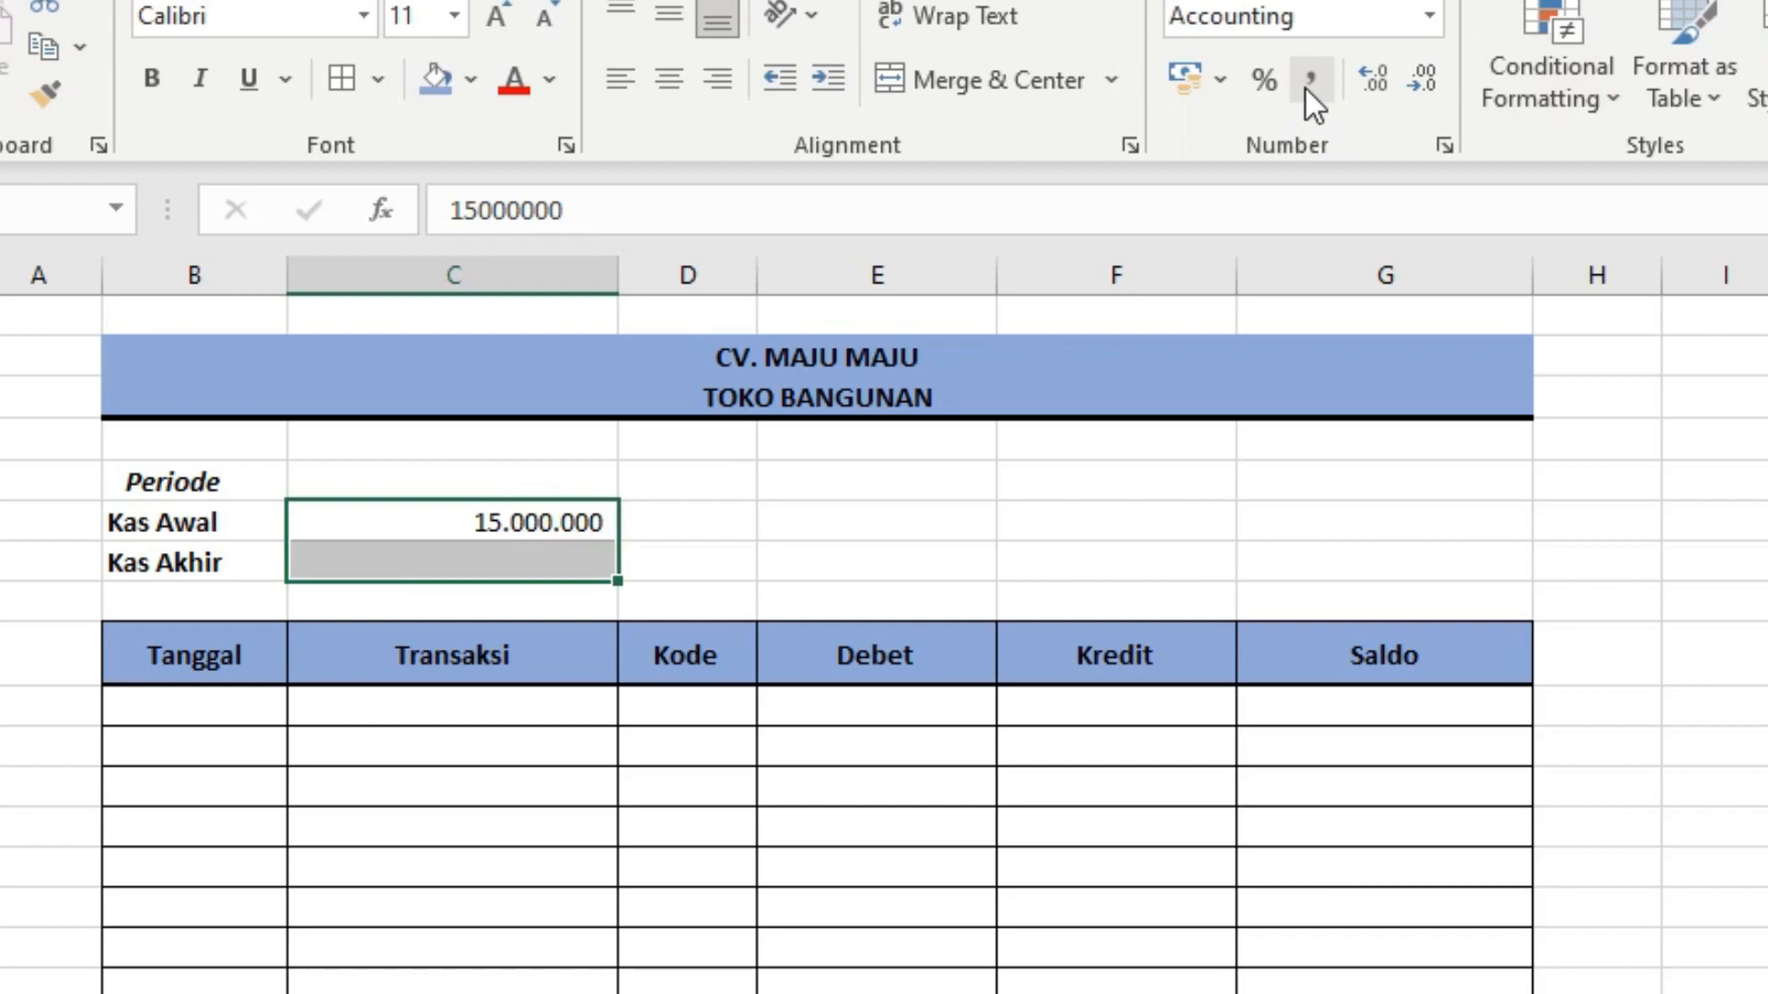
left_click(1217, 83)
left_click(1276, 141)
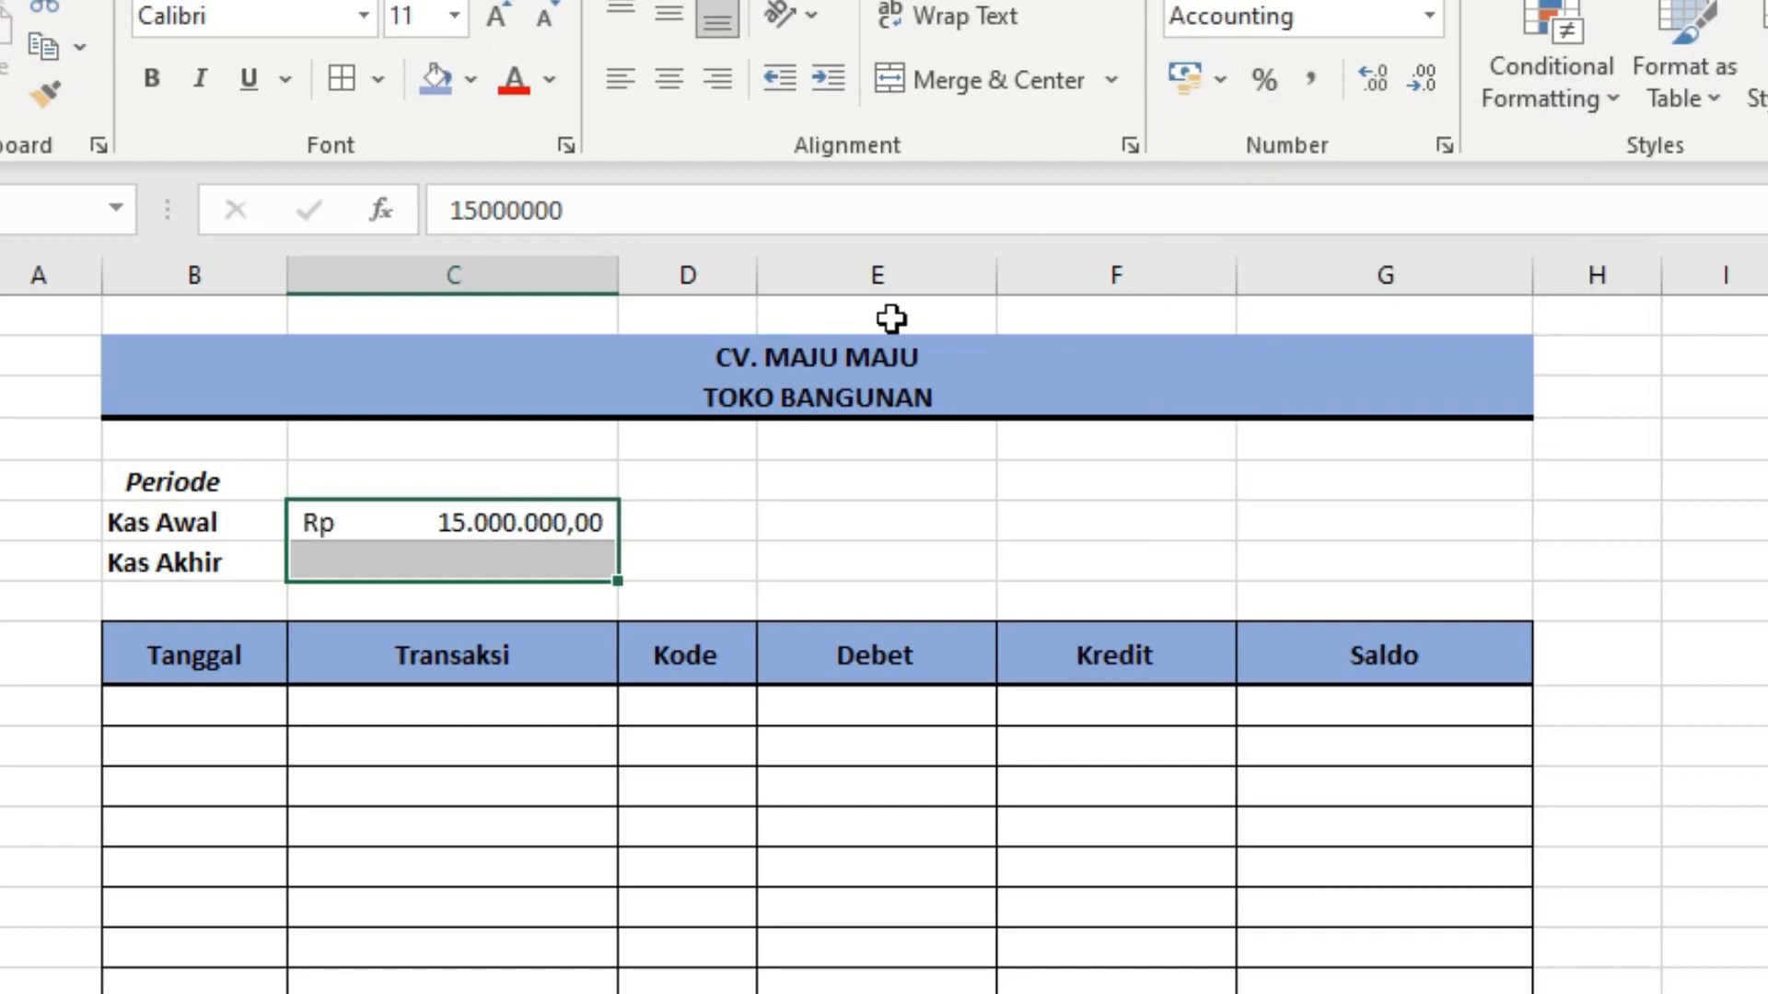
Step: Apply the Rp English (Indonesia) accounting format to the Debet, Kredit and Saldo columns E to G
left_click(965, 703)
left_click_drag(965, 704, 1351, 975)
left_click(902, 272)
left_click_drag(902, 272, 1326, 265)
left_click(1217, 81)
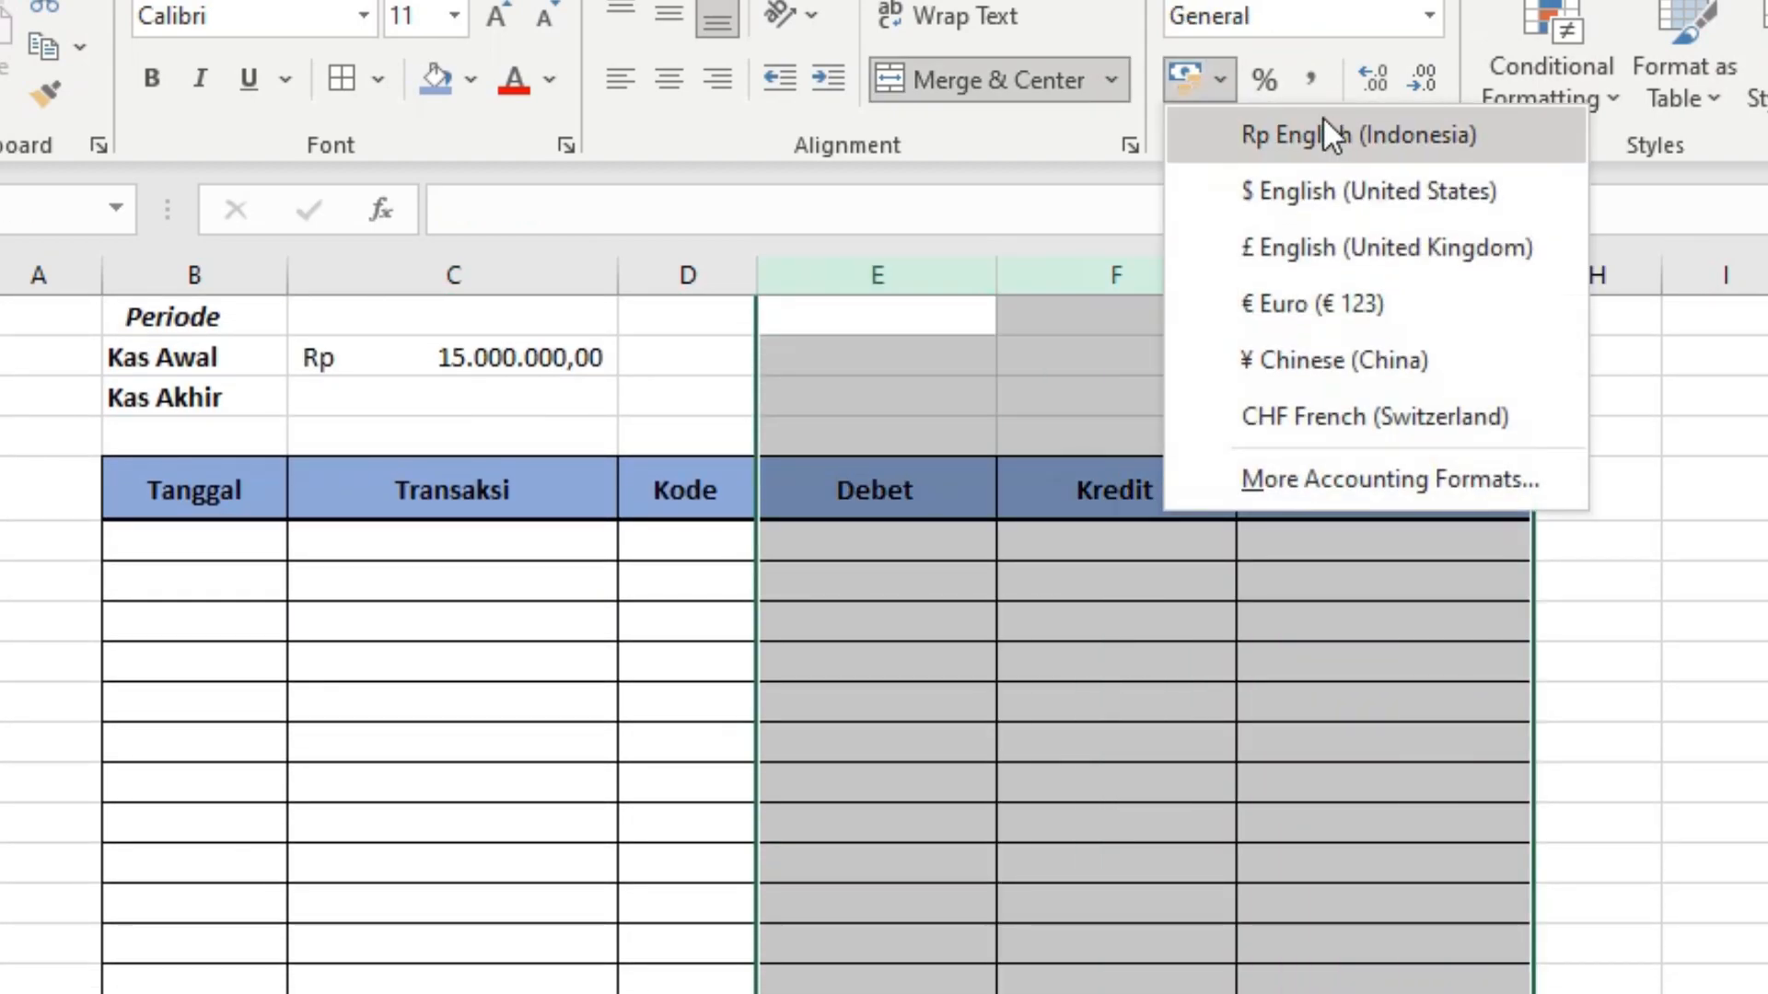
left_click(1353, 145)
left_click(983, 935)
scroll(982, 936, "up", 2)
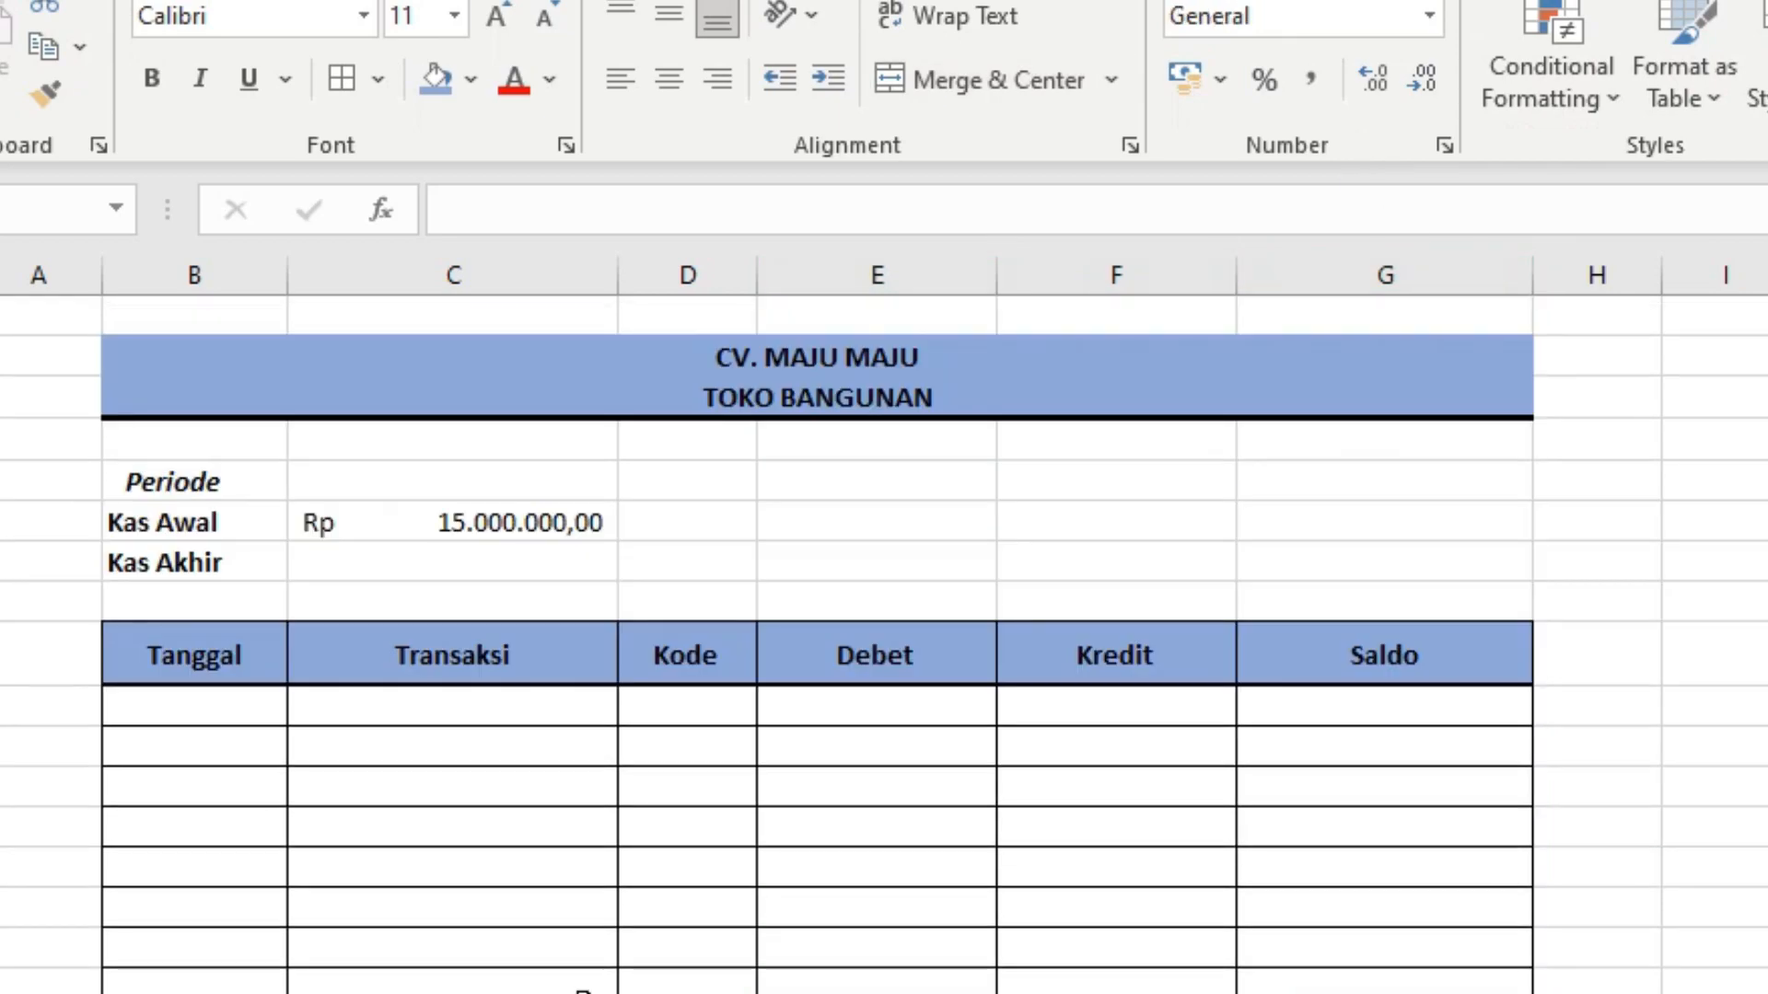
left_click(862, 706)
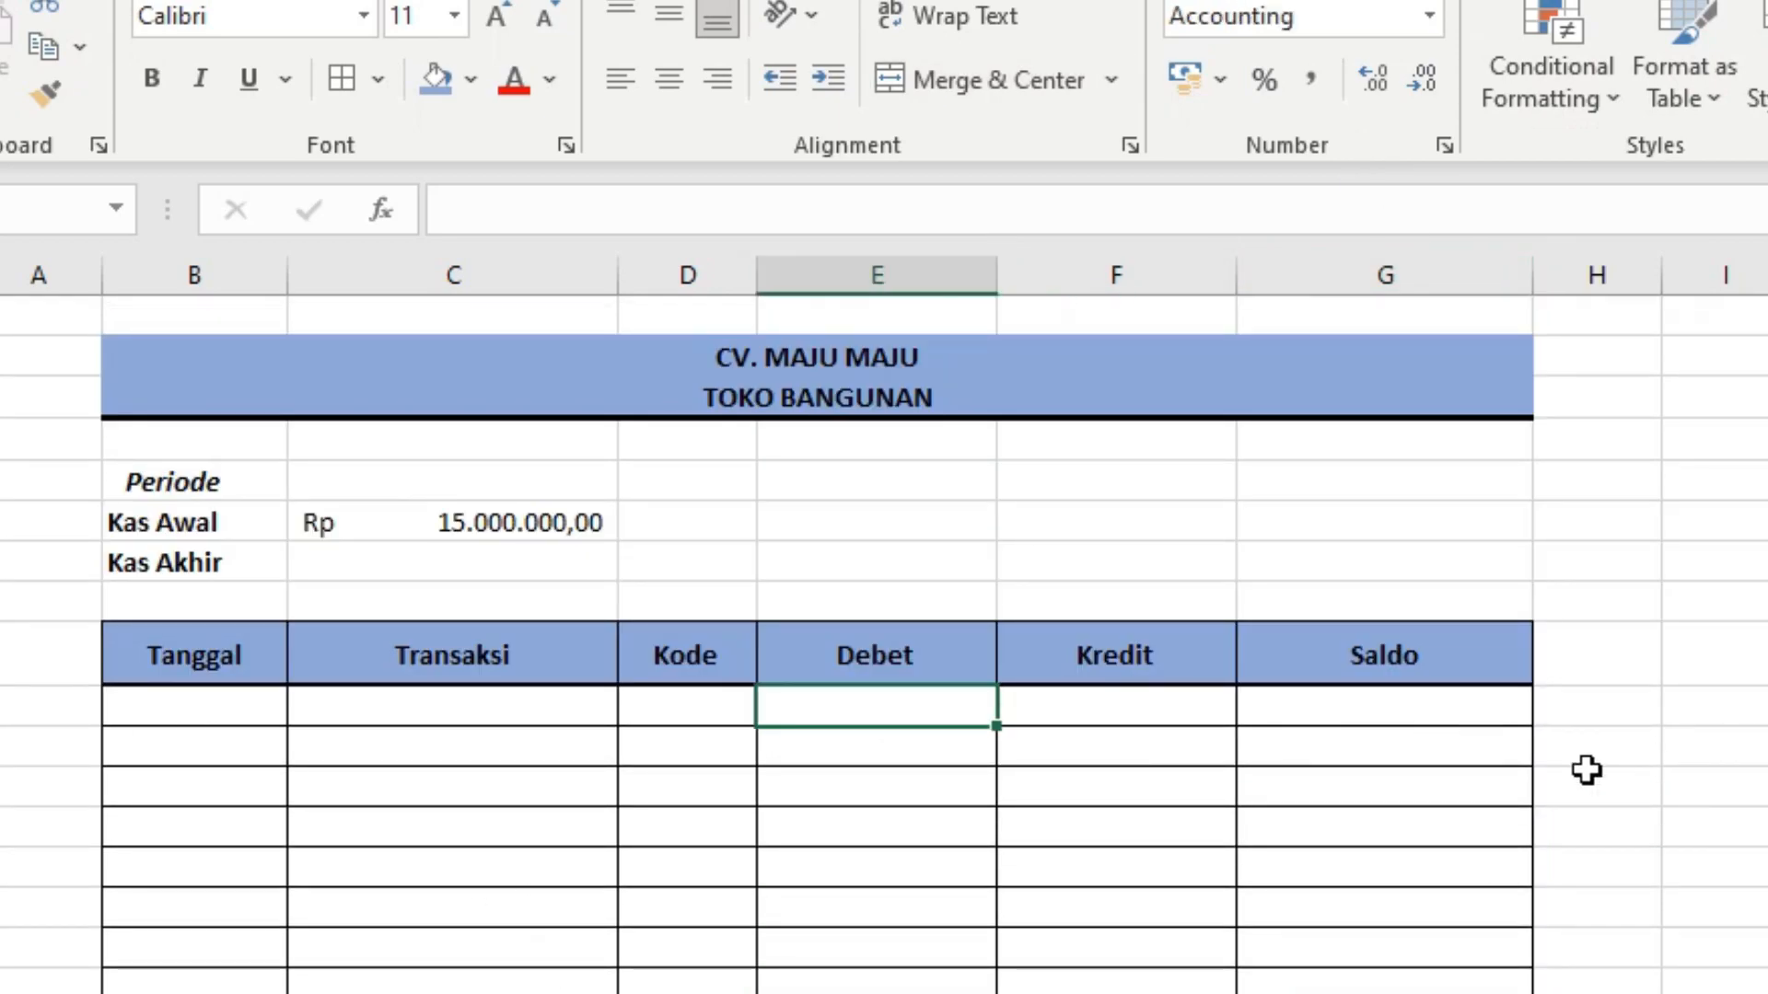
Step: Record the first transaction in row 10: date 1/8, Biaya Operasional, Kode 5-100 and a Kredit amount of 500000
left_click(195, 707)
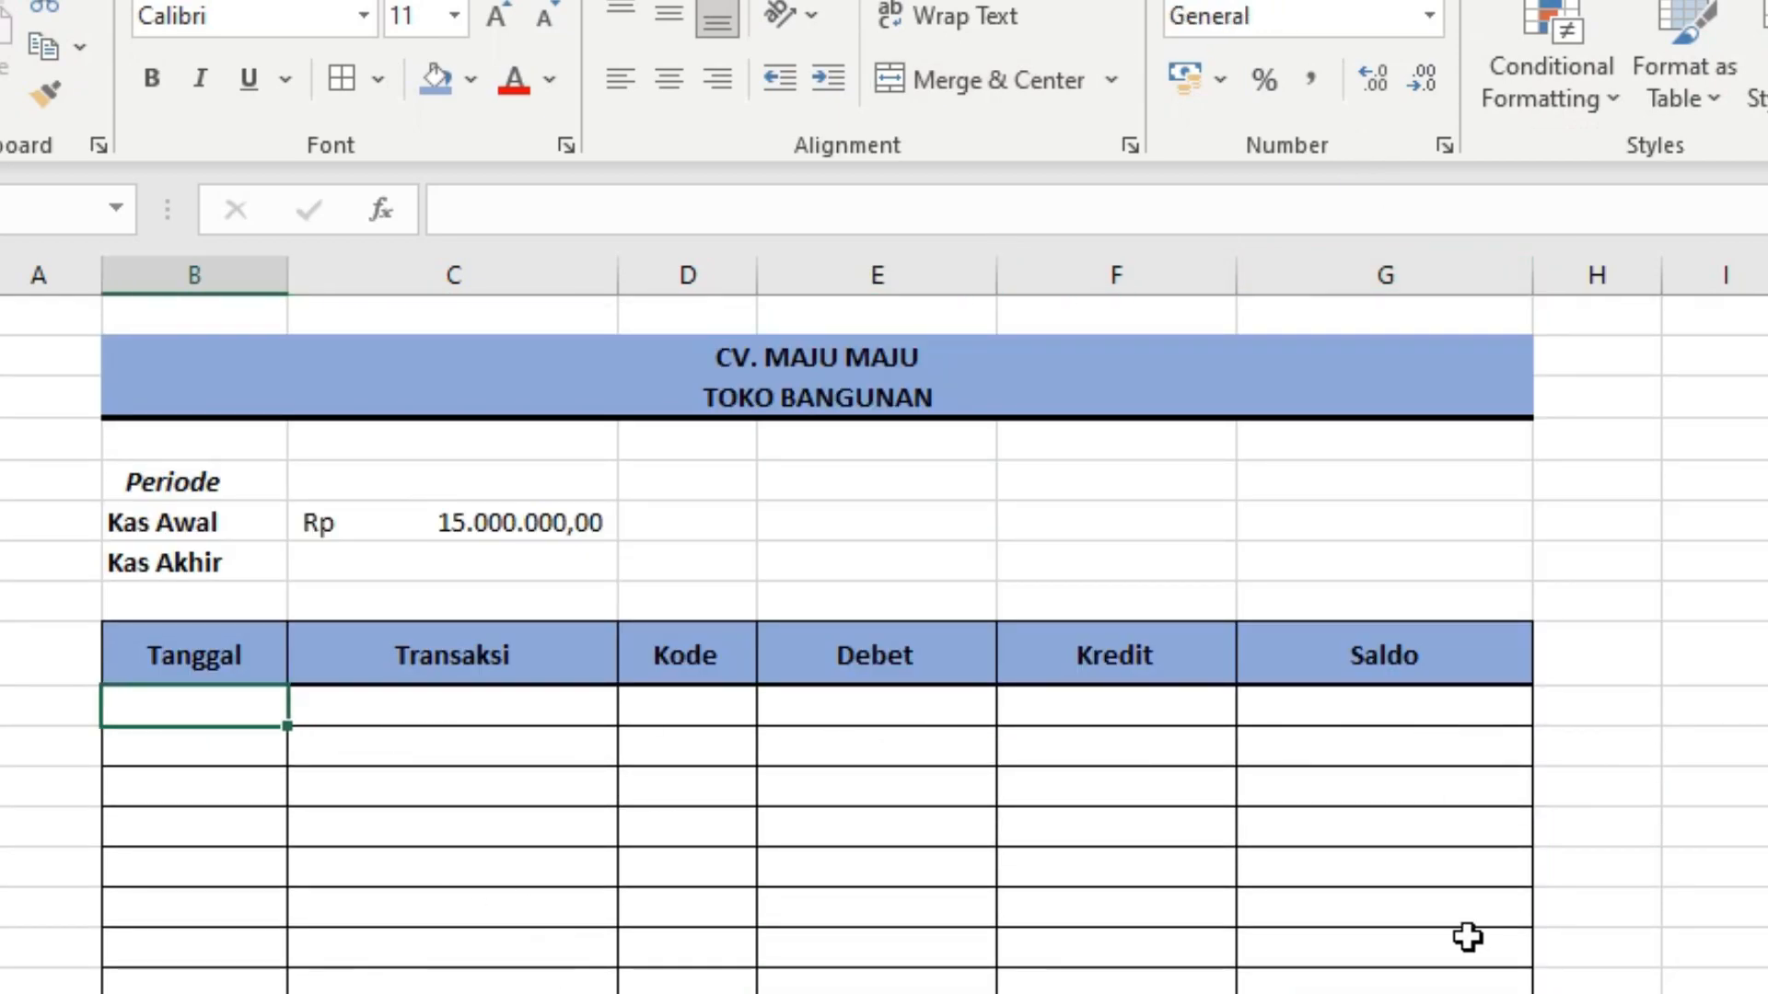
type("1")
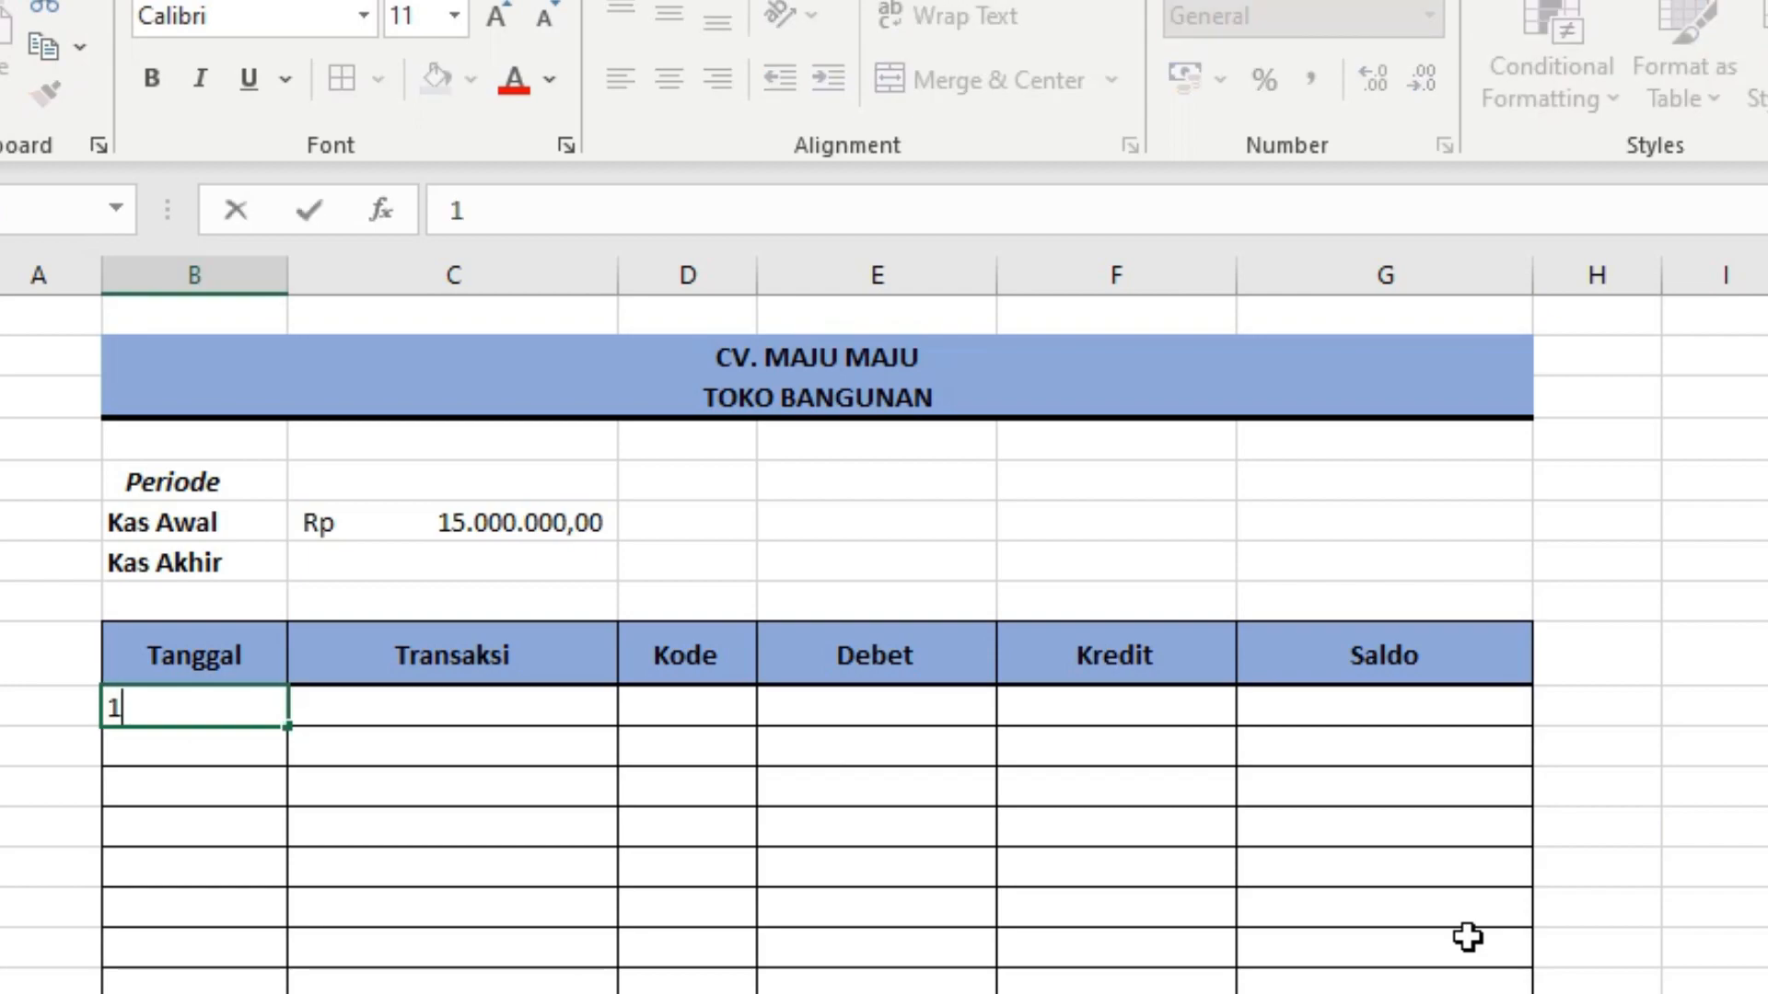
type("/8")
key("ctrl+Return")
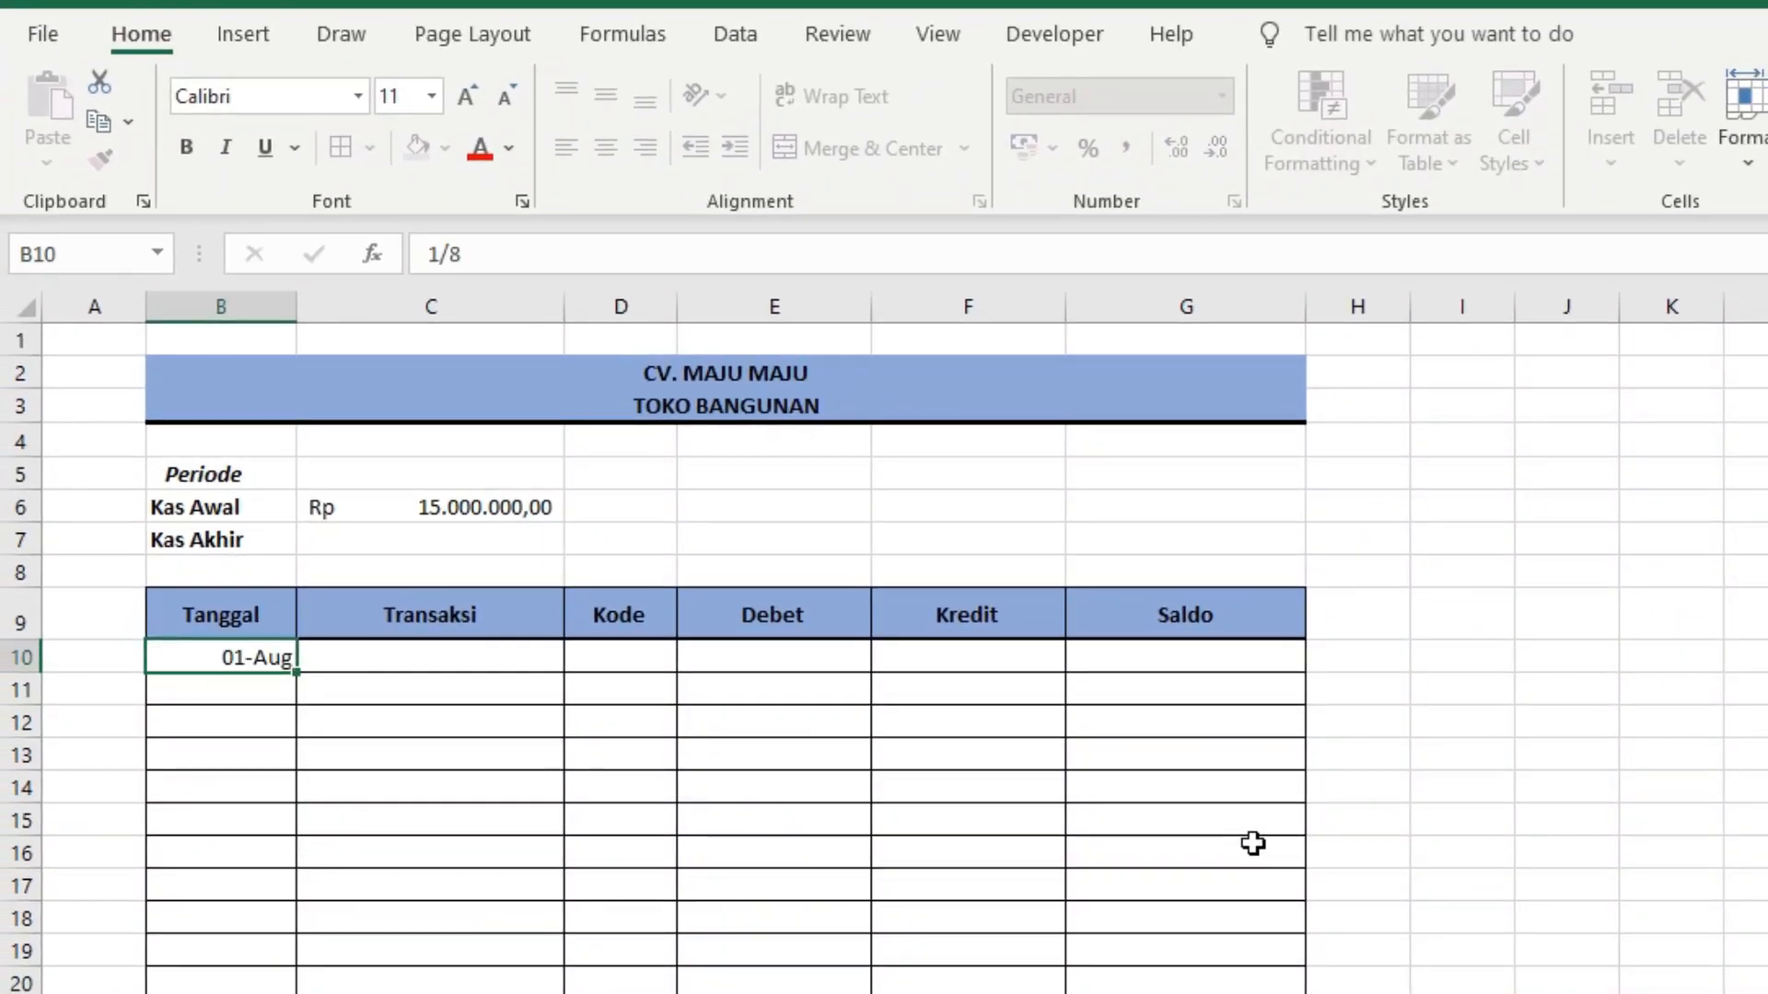
key("Tab")
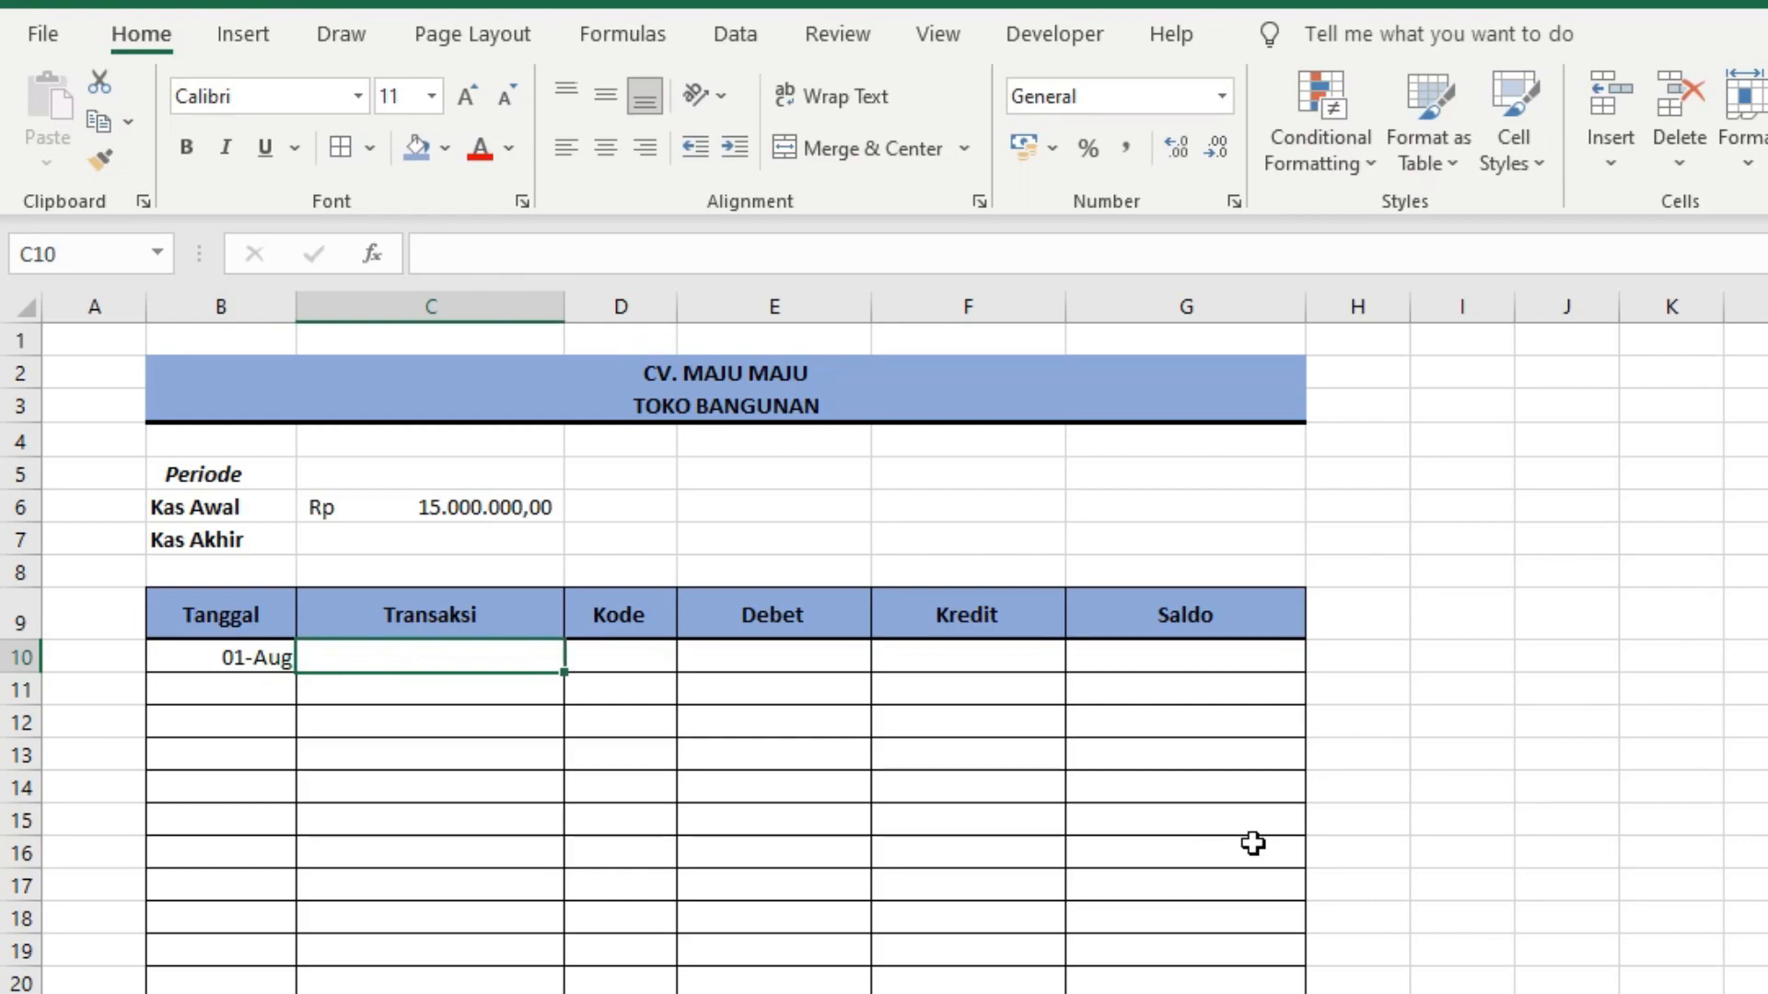
type("Biaya Operasional")
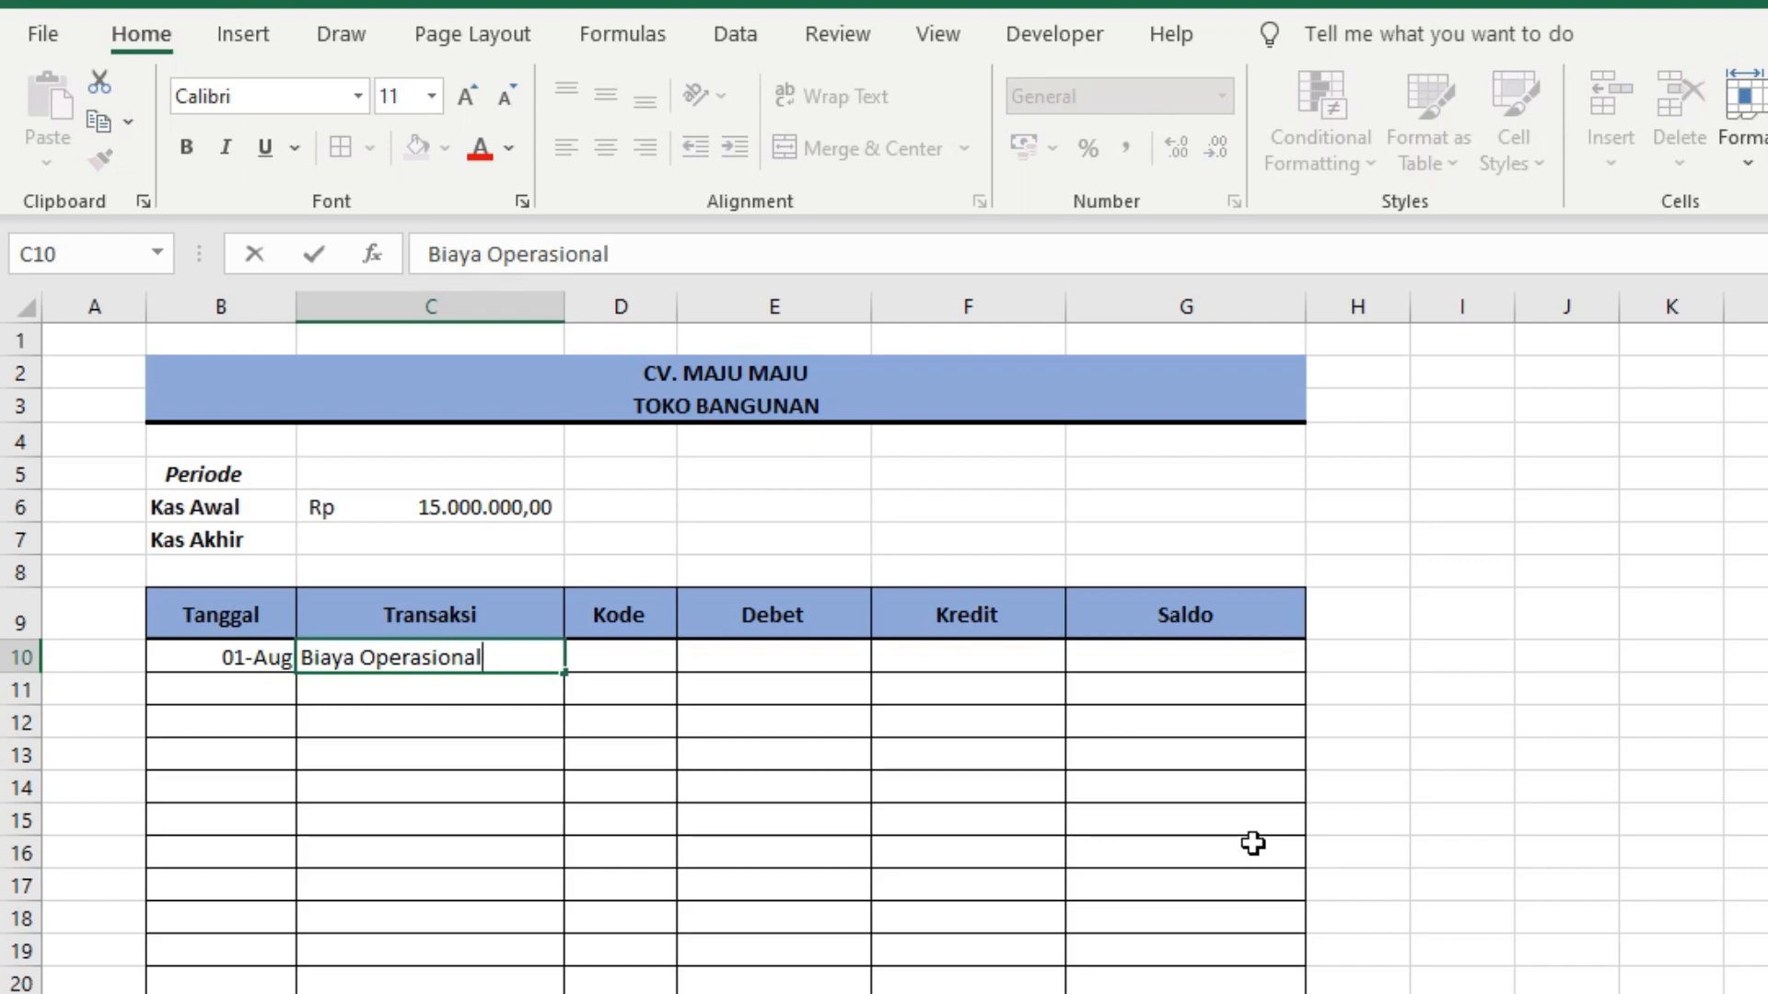
key("Tab")
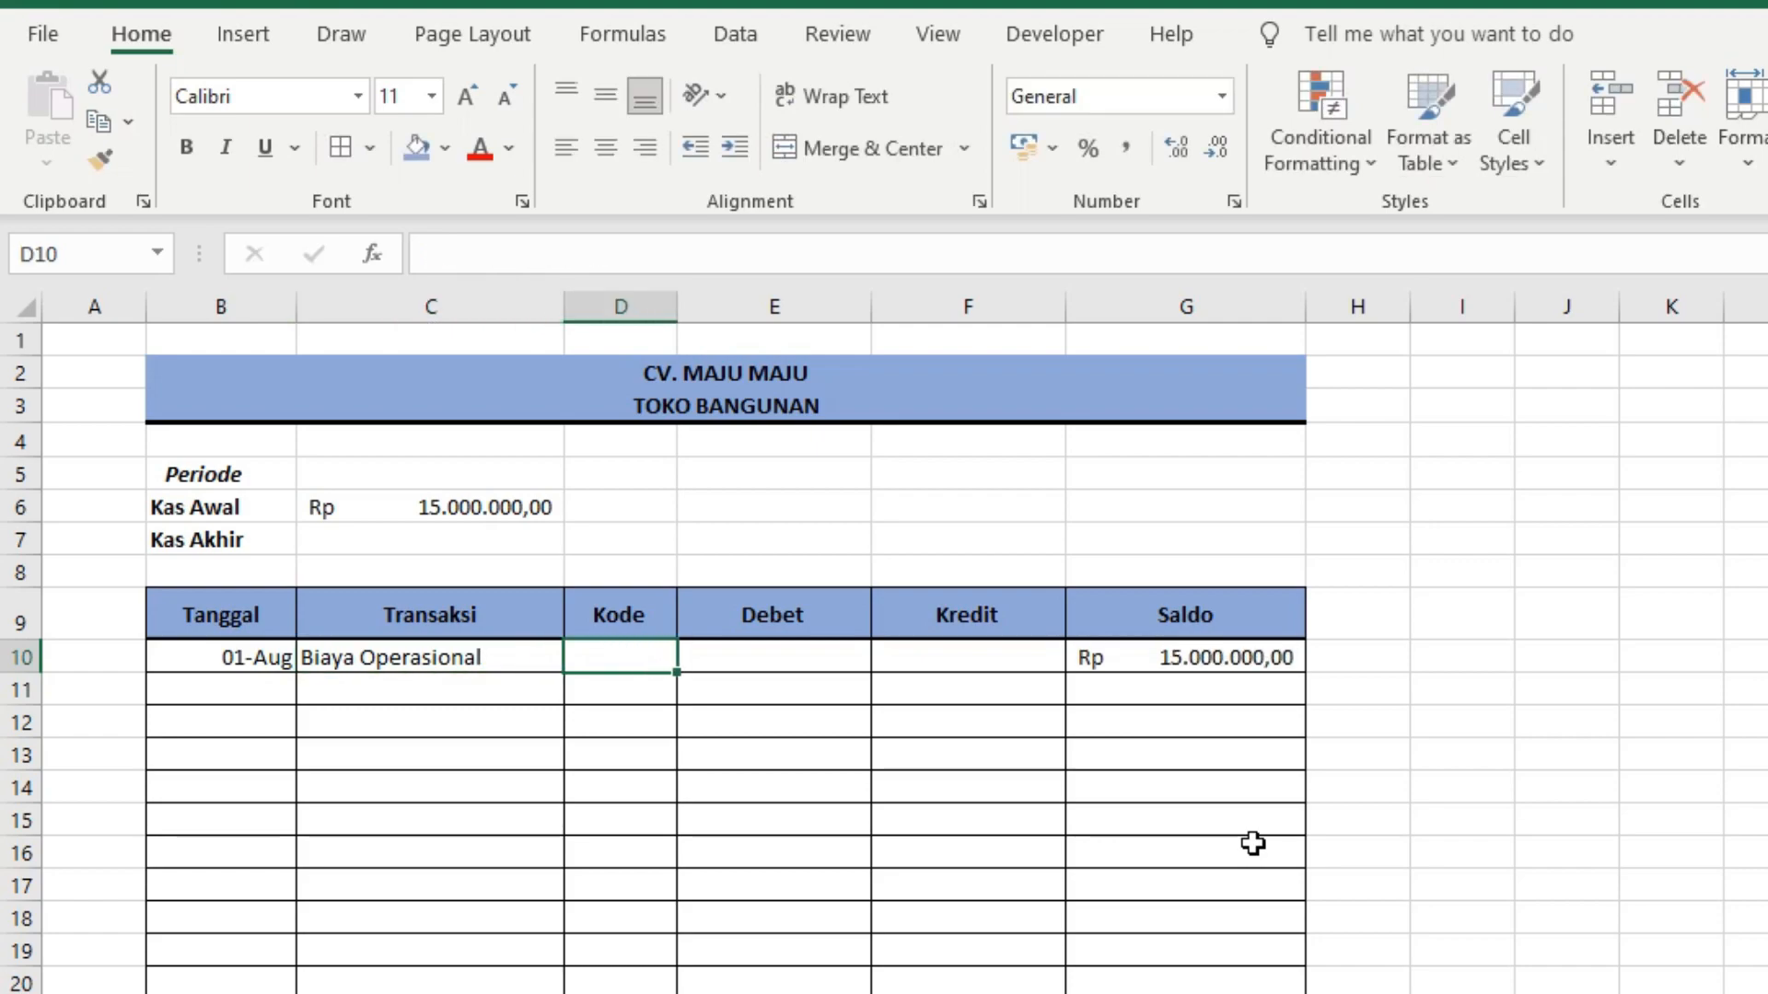
type("5-1")
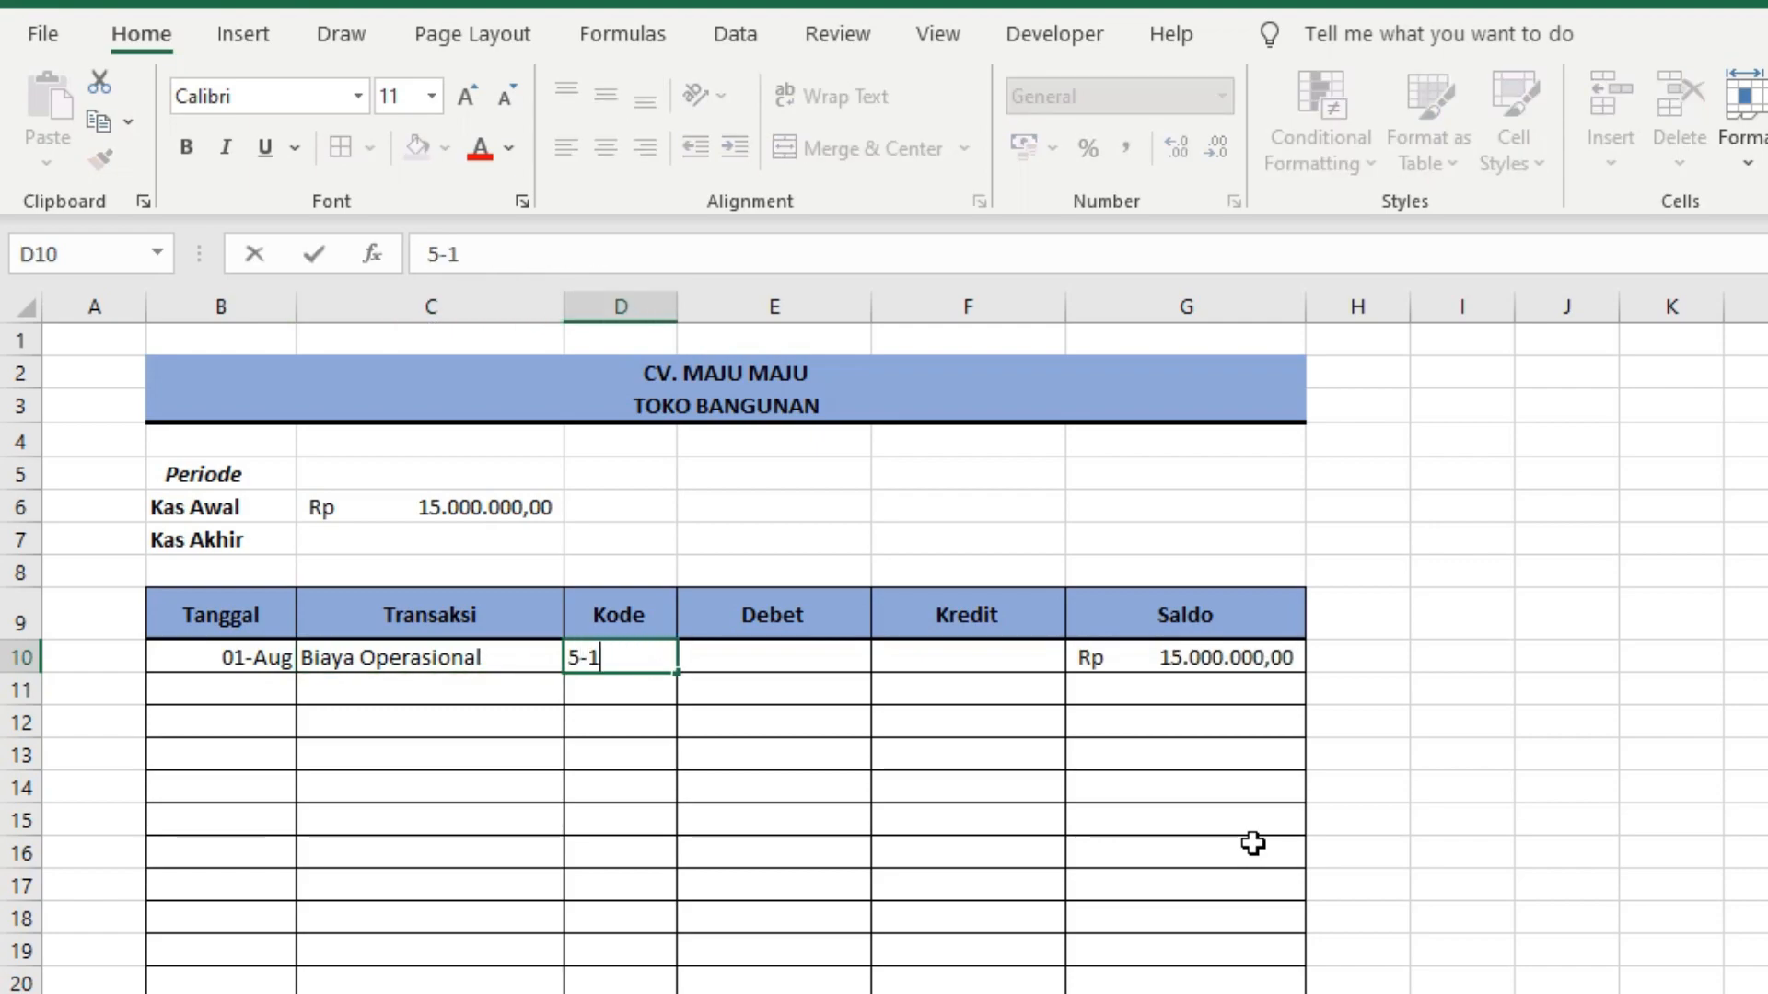
key("Tab")
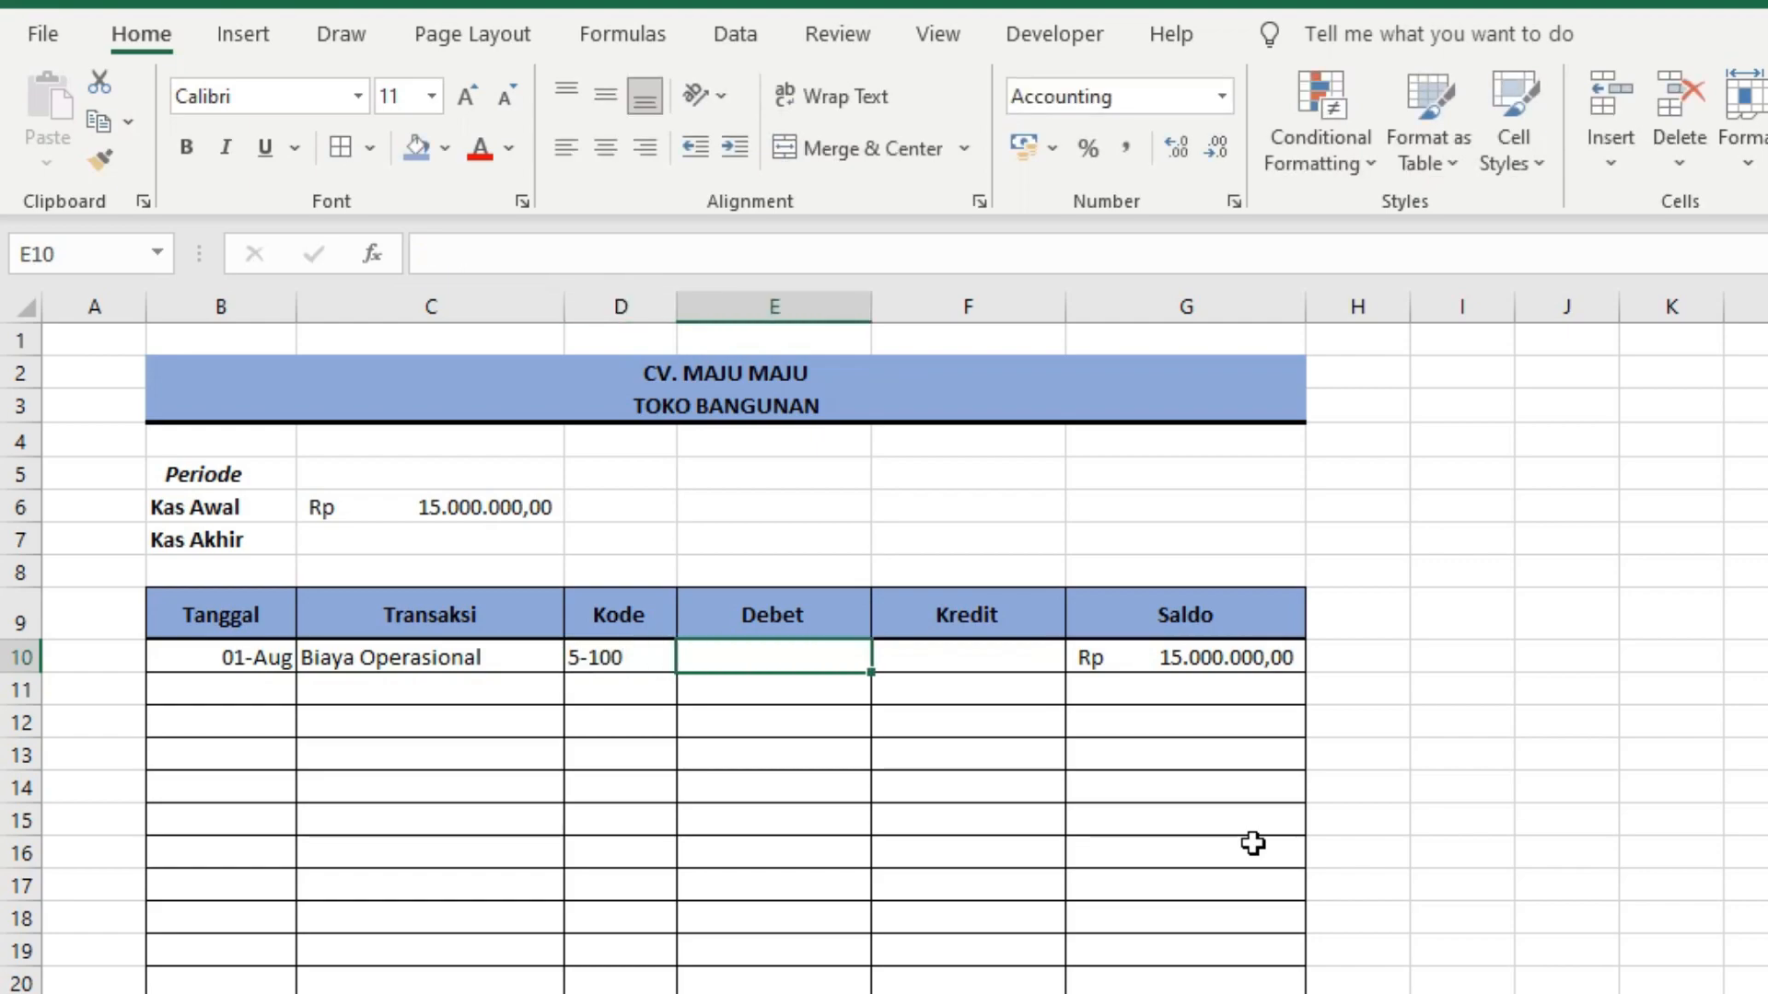
key("Tab")
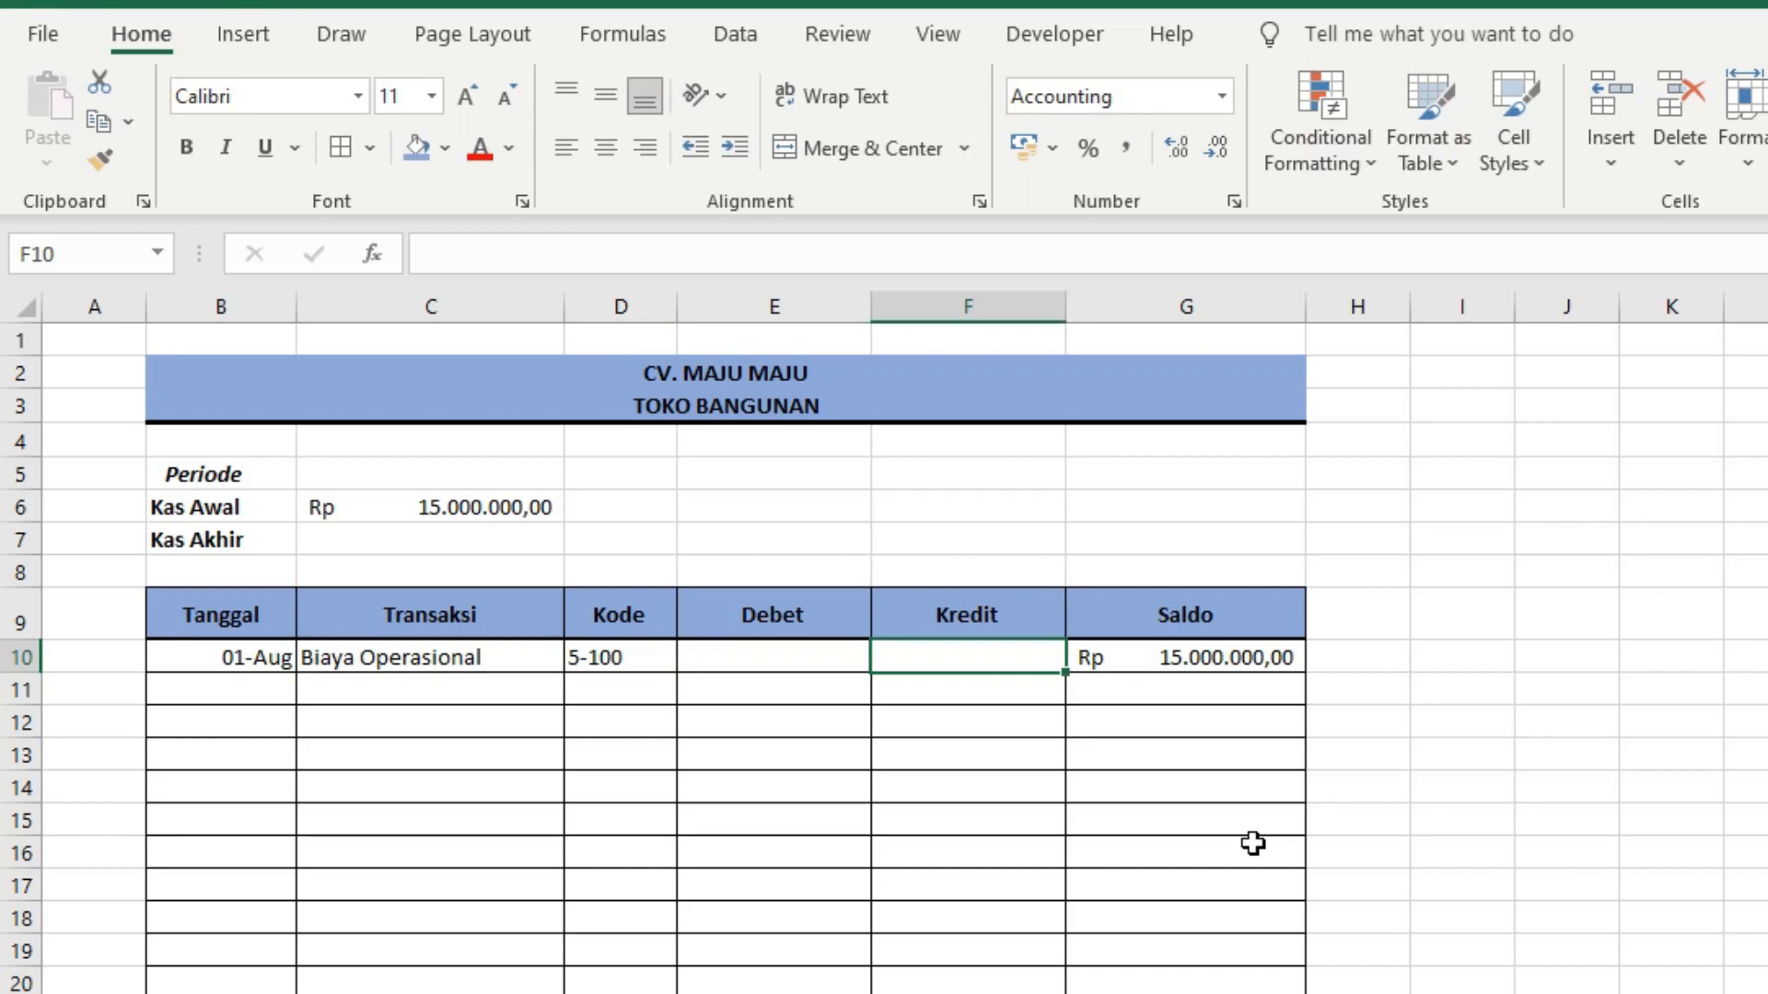
type("500000")
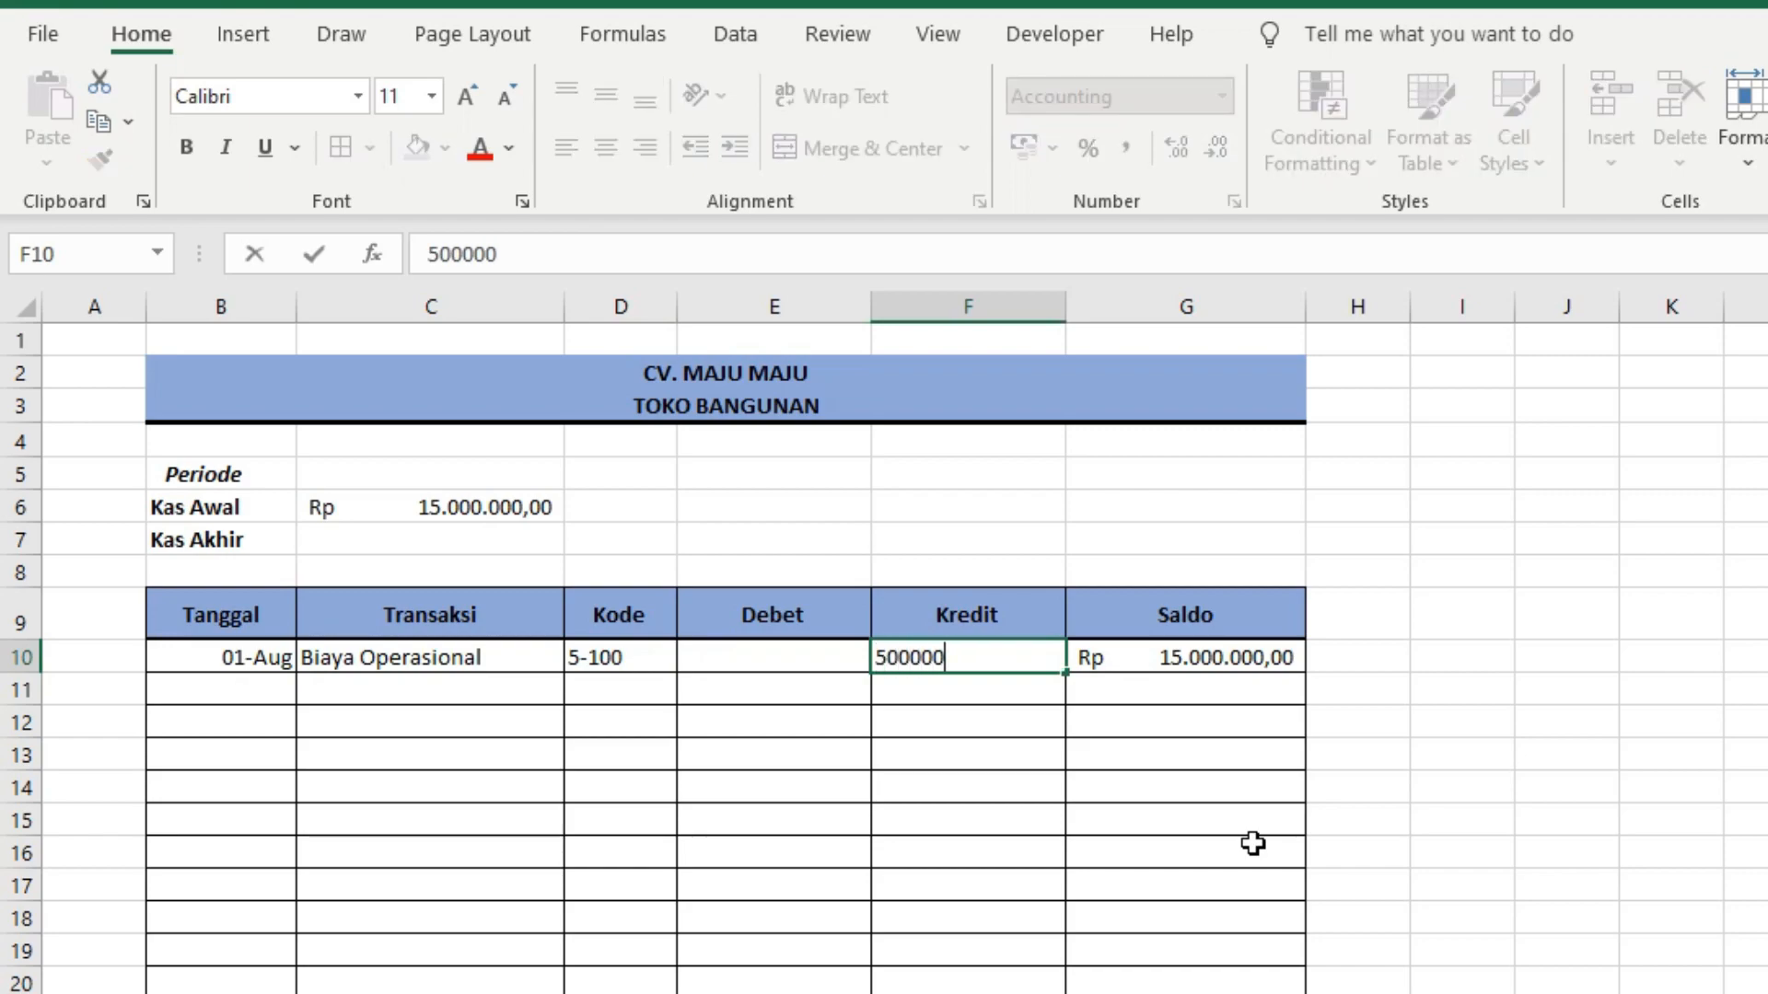
key("Return")
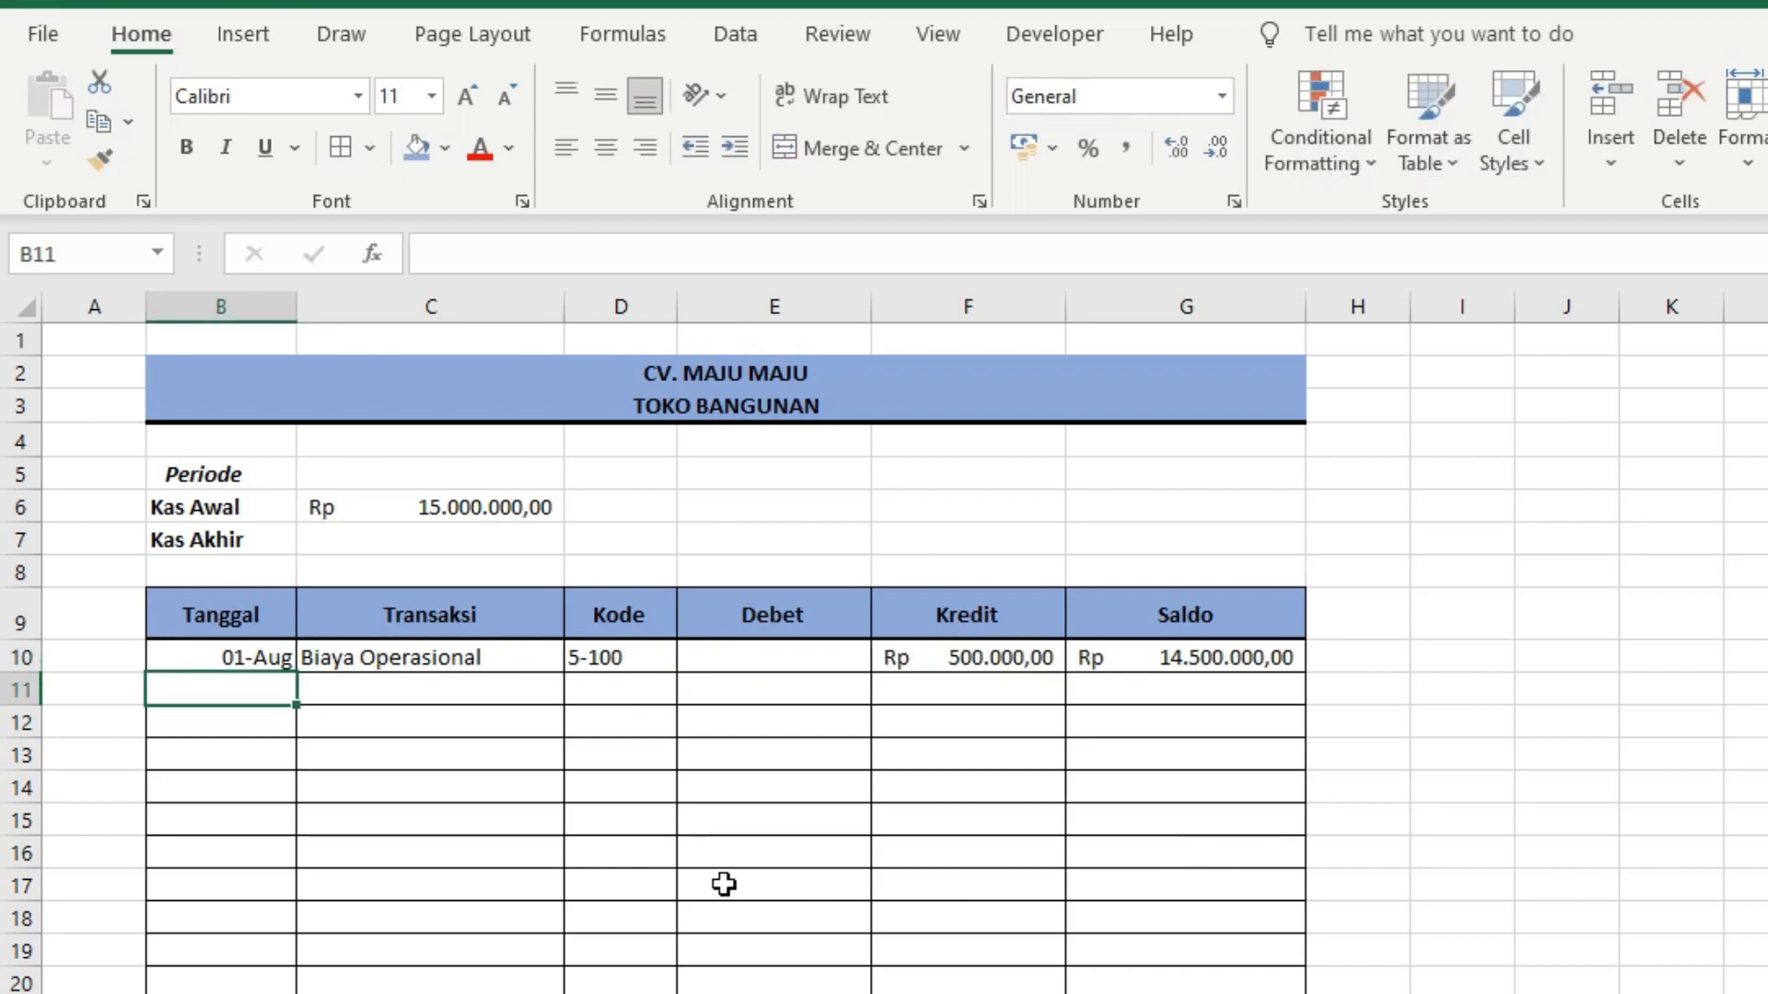
Step: Widen the Transaksi column C slightly and check the balance formula in G10
left_click_drag(549, 301, 635, 301)
left_click(1254, 659)
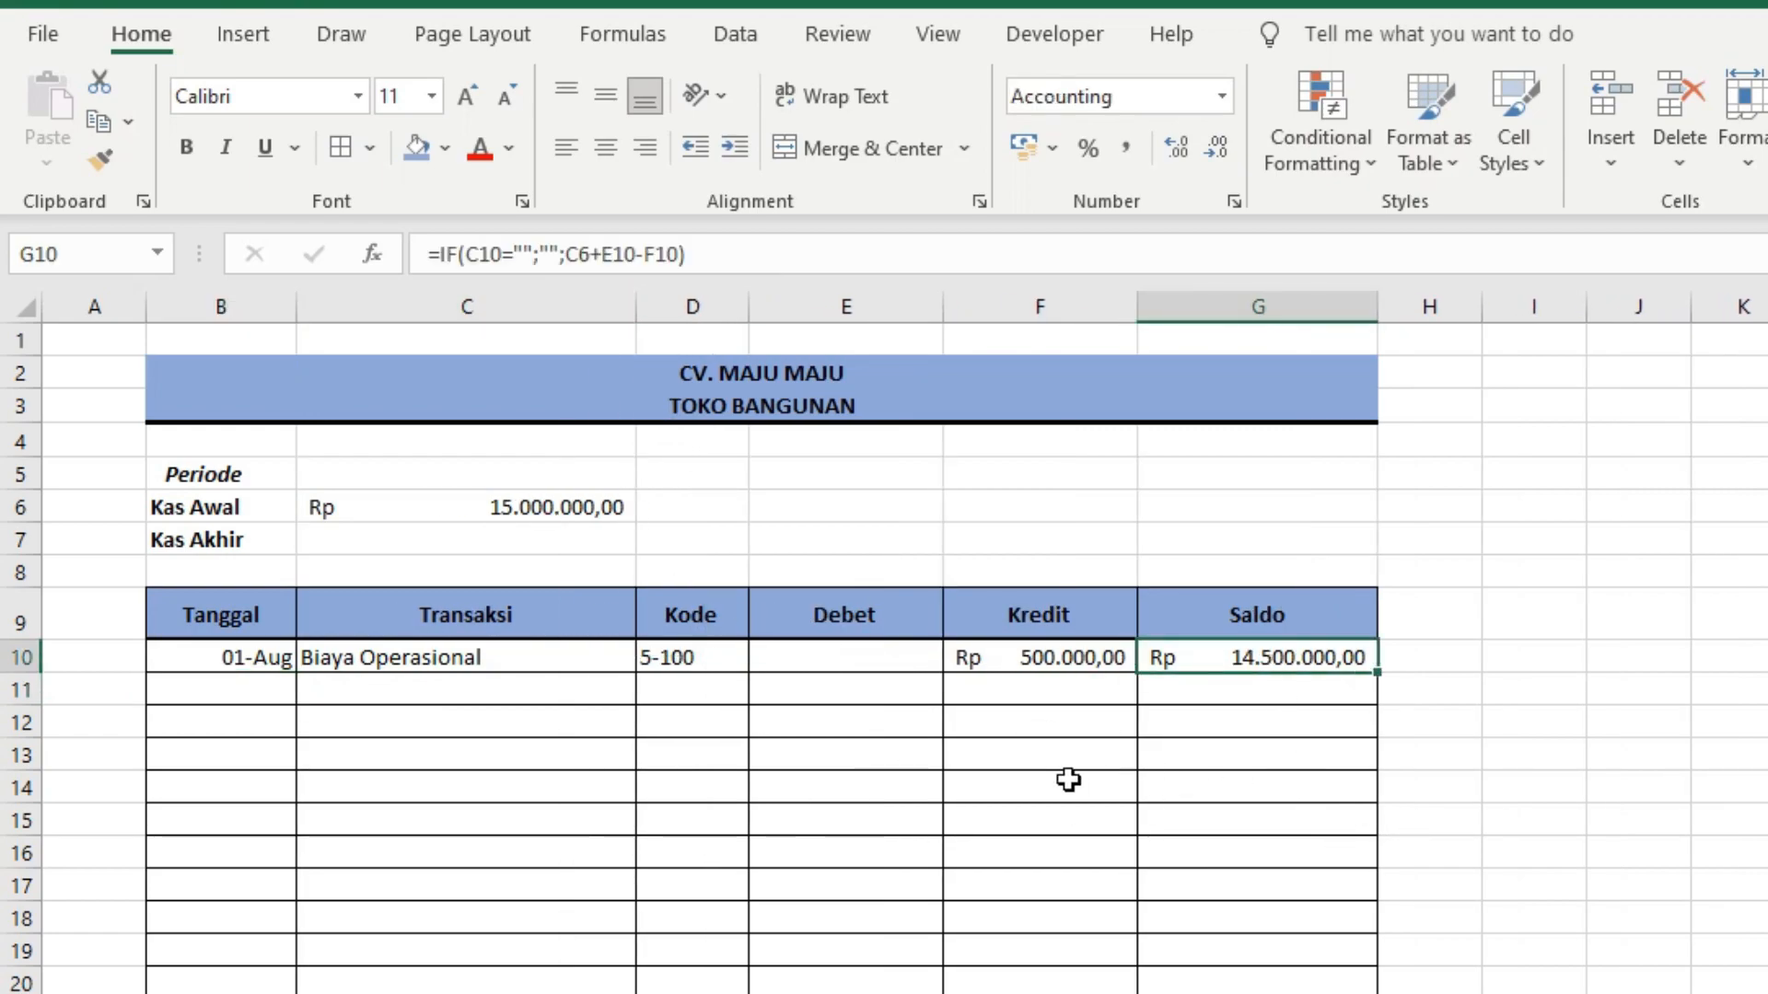
left_click(1262, 693)
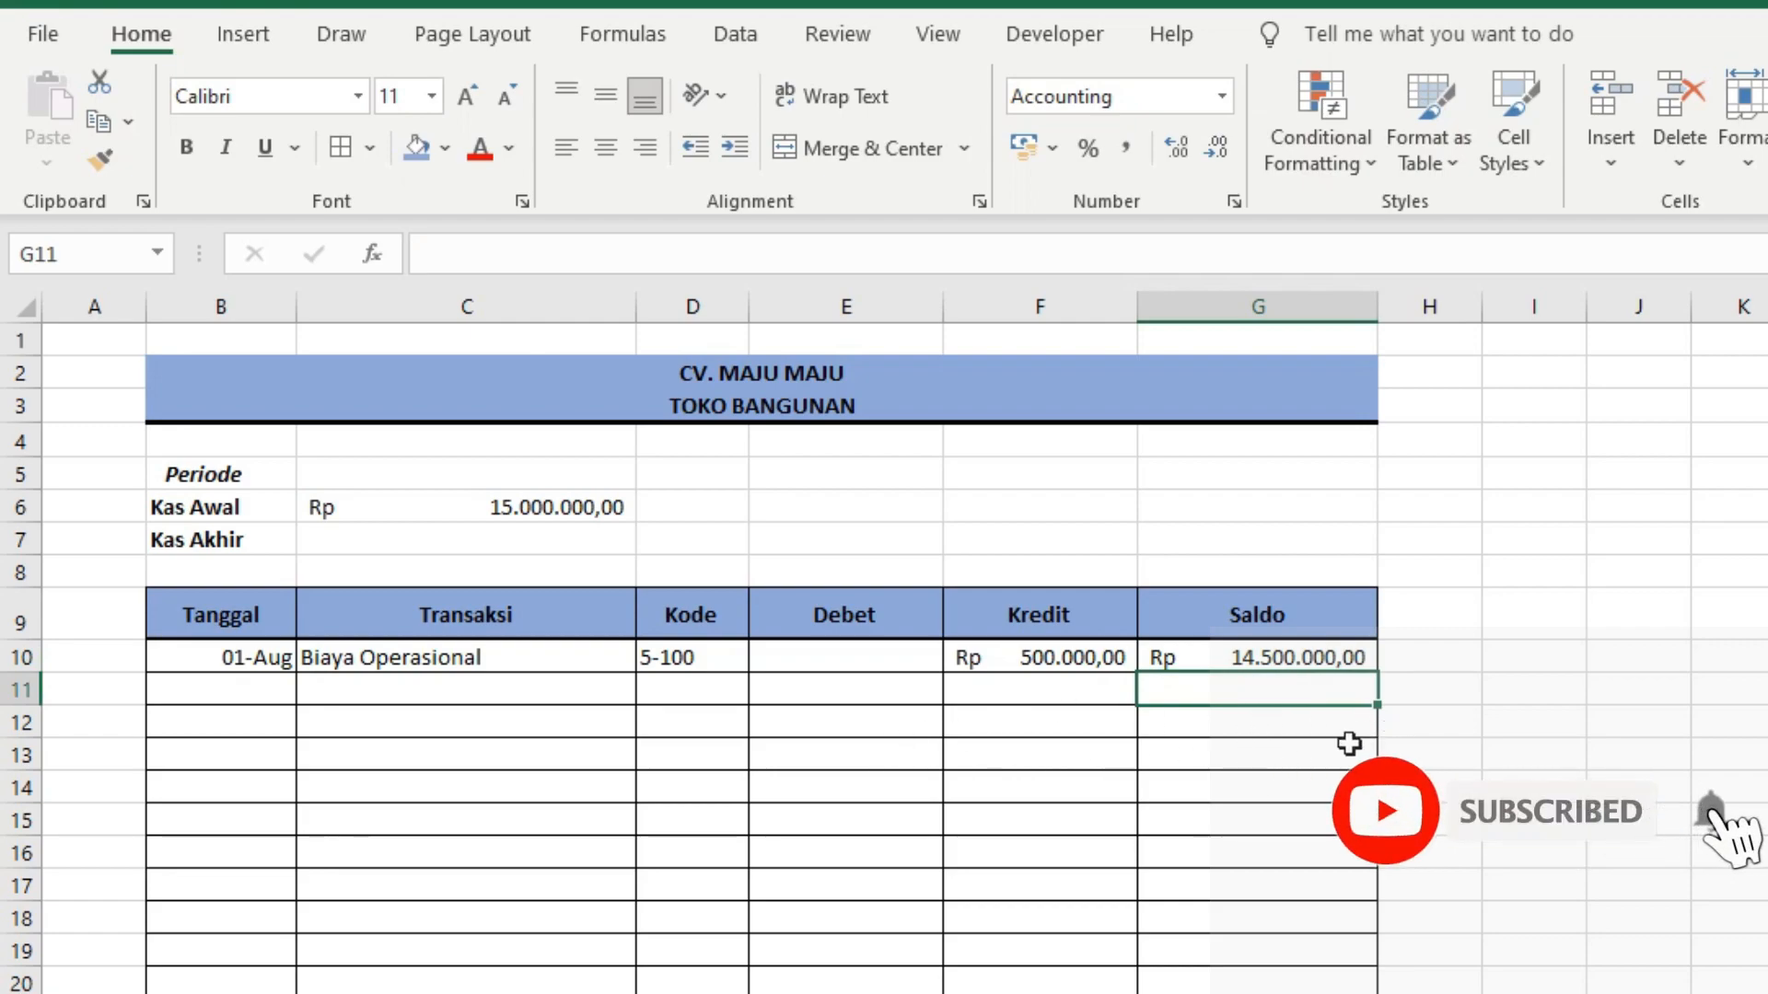
Step: Start the Kas Akhir formula in C7 as =C6+SUM(E10:E27), adding the Debet entries to Kas Awal
left_click(378, 535)
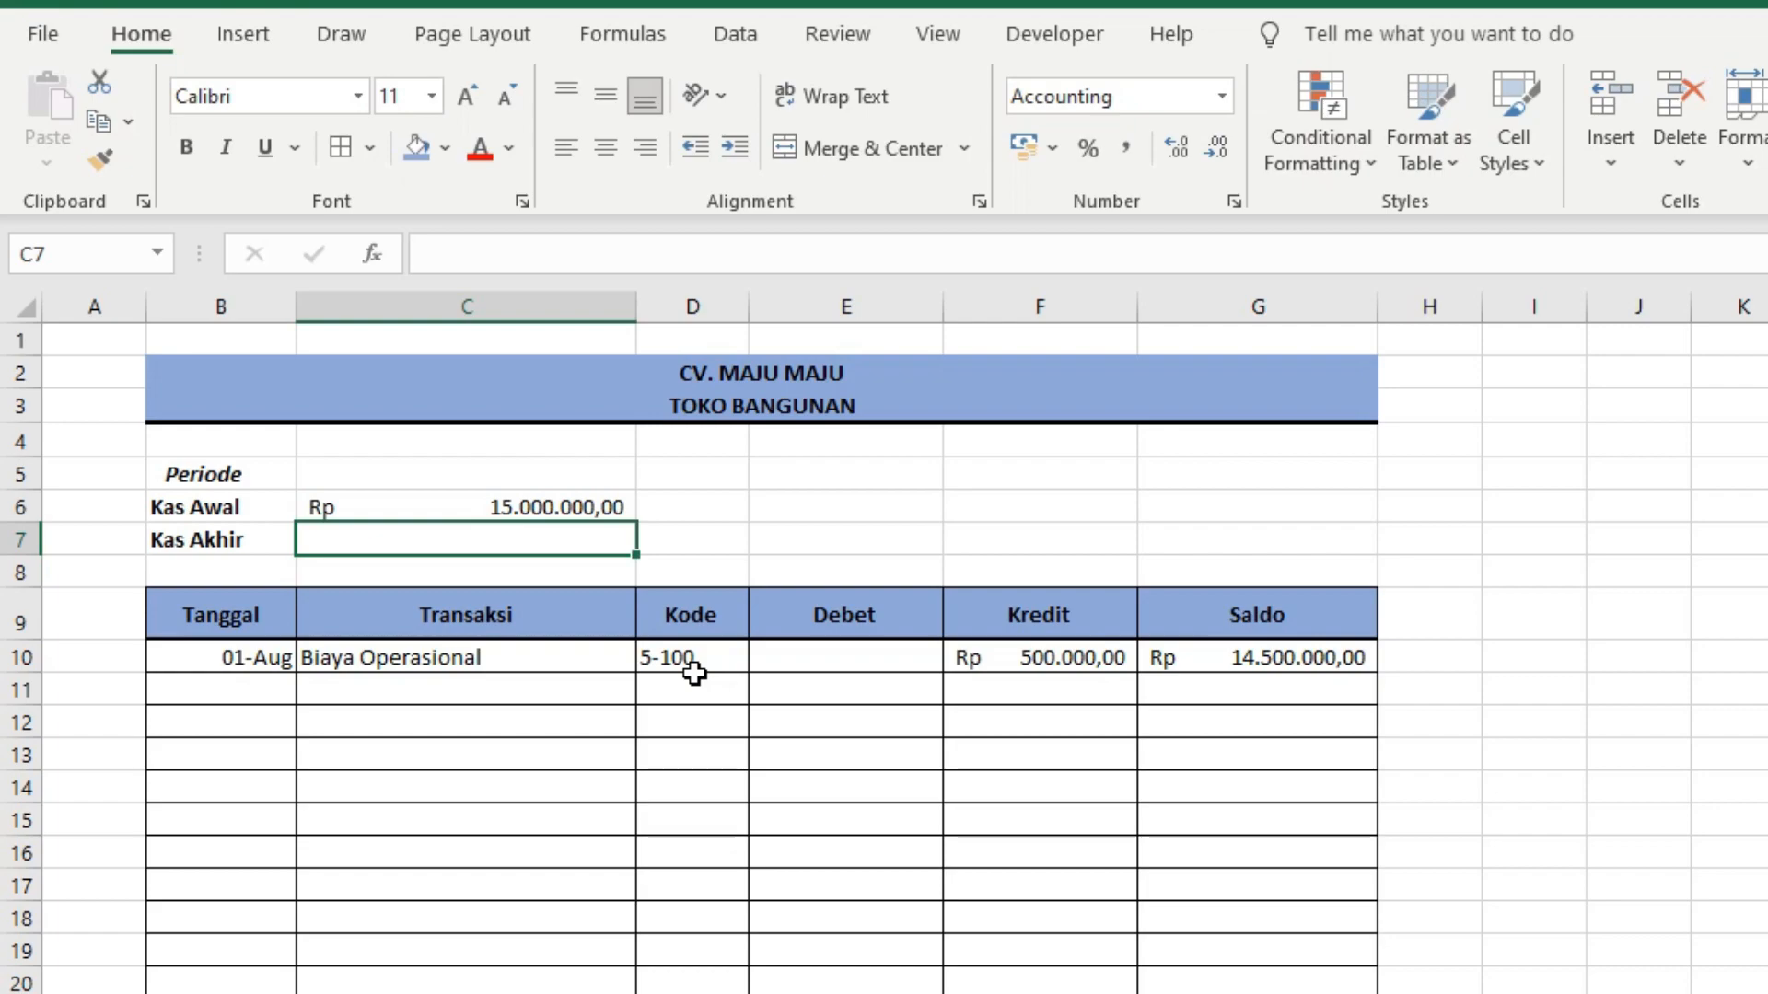
type("=")
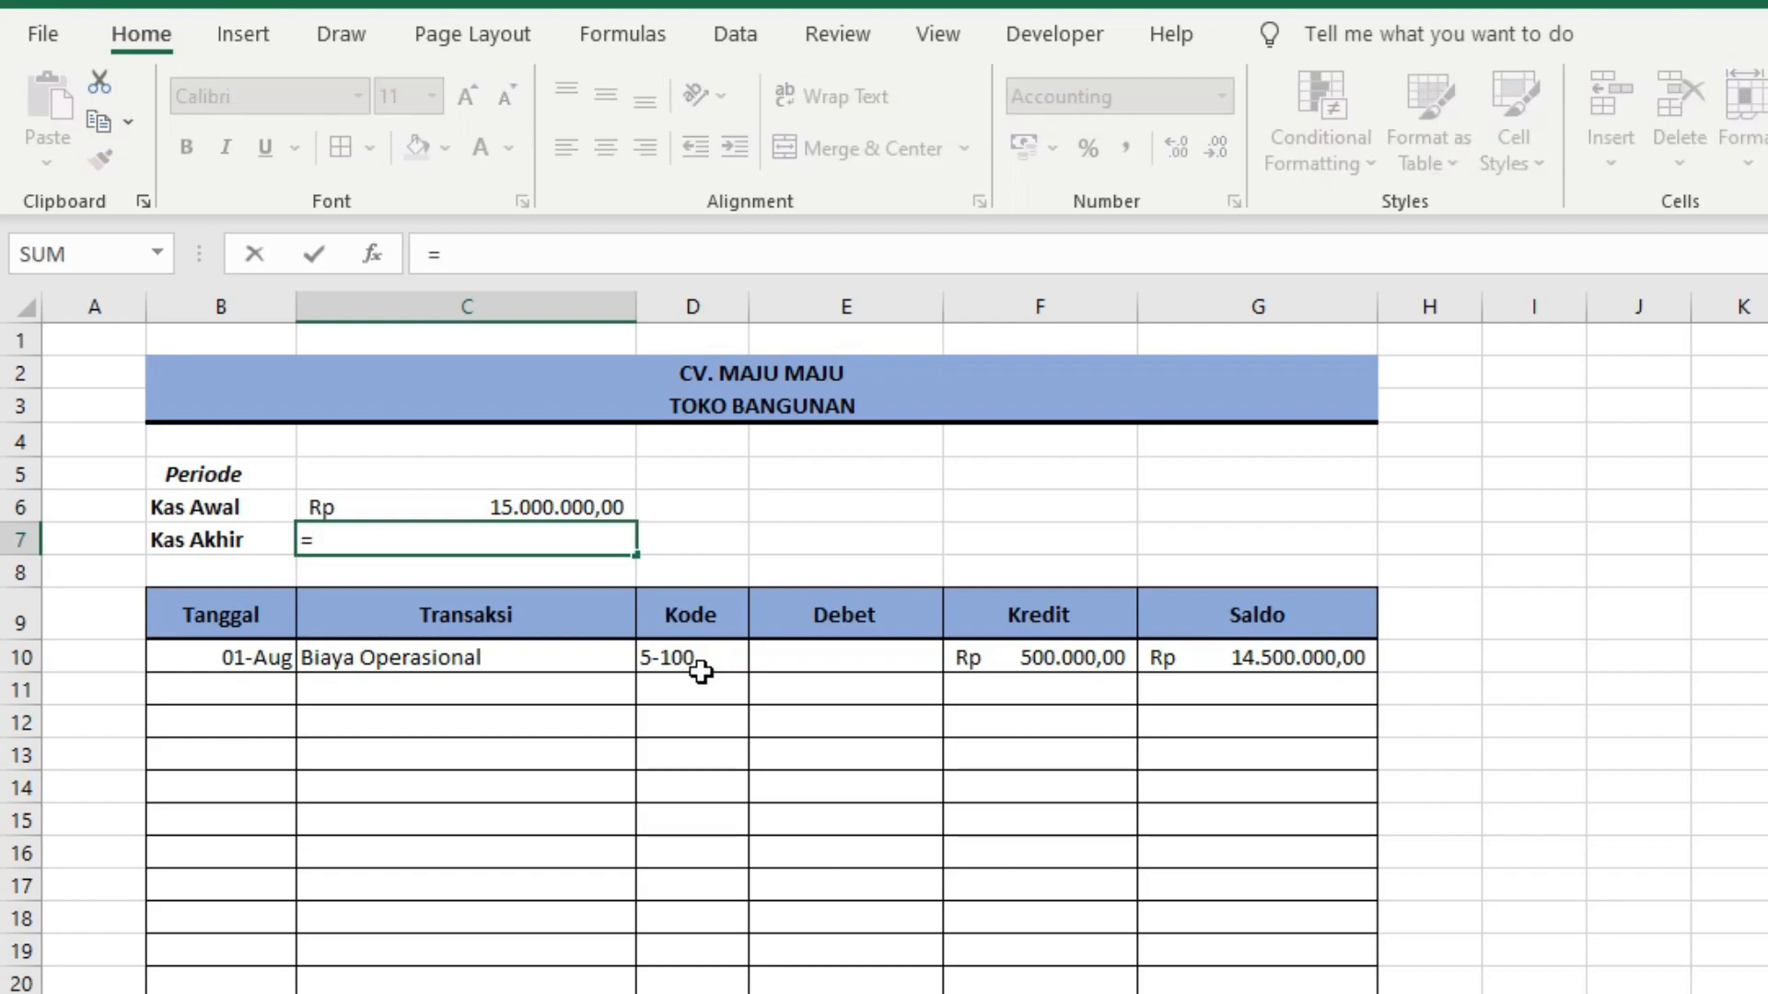
left_click(508, 514)
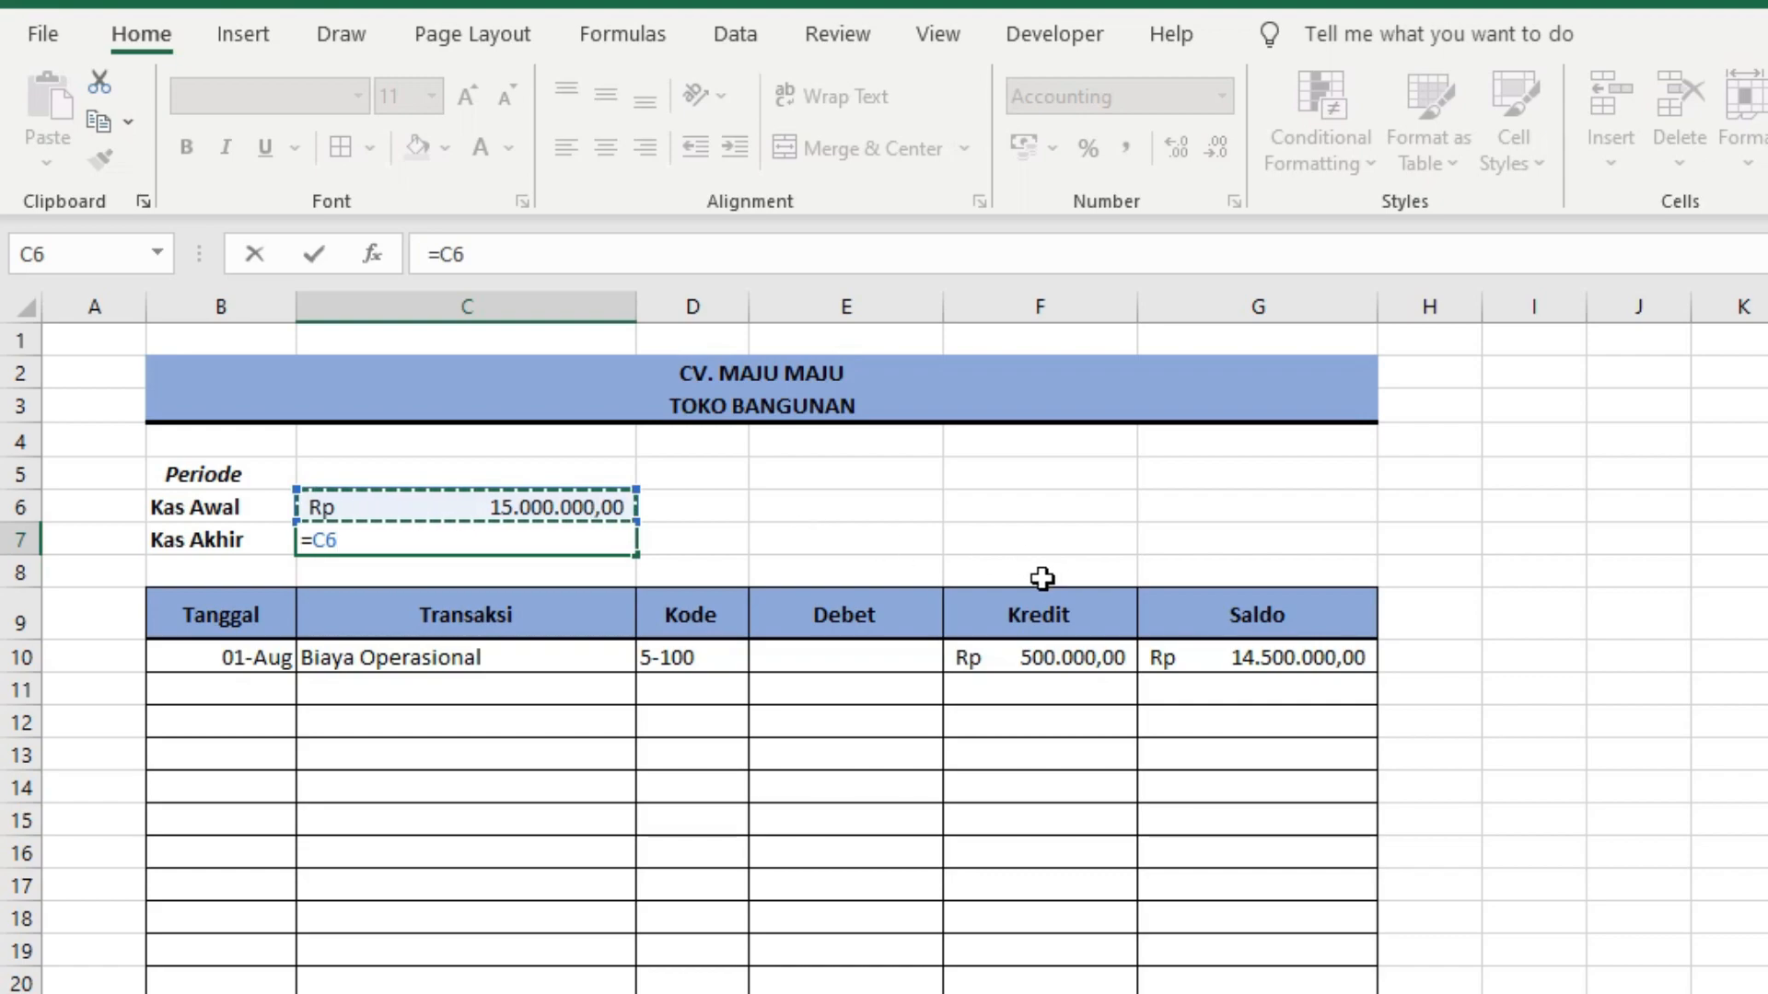
type("+")
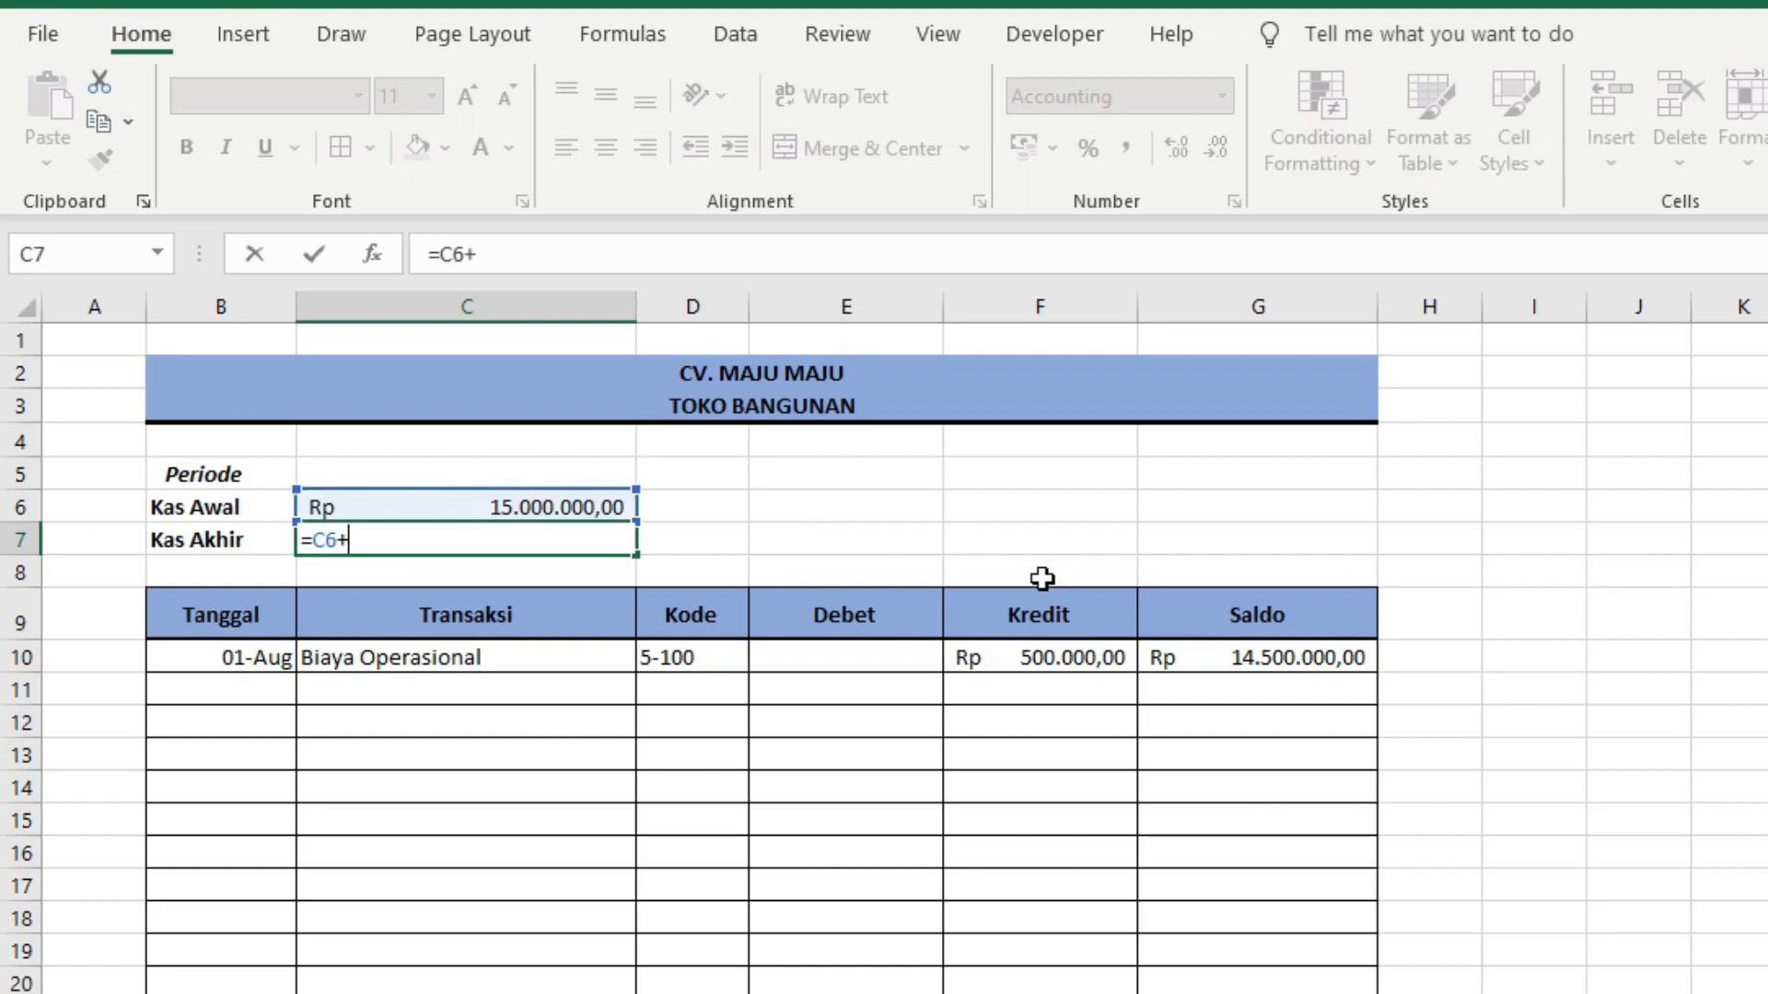
type("su")
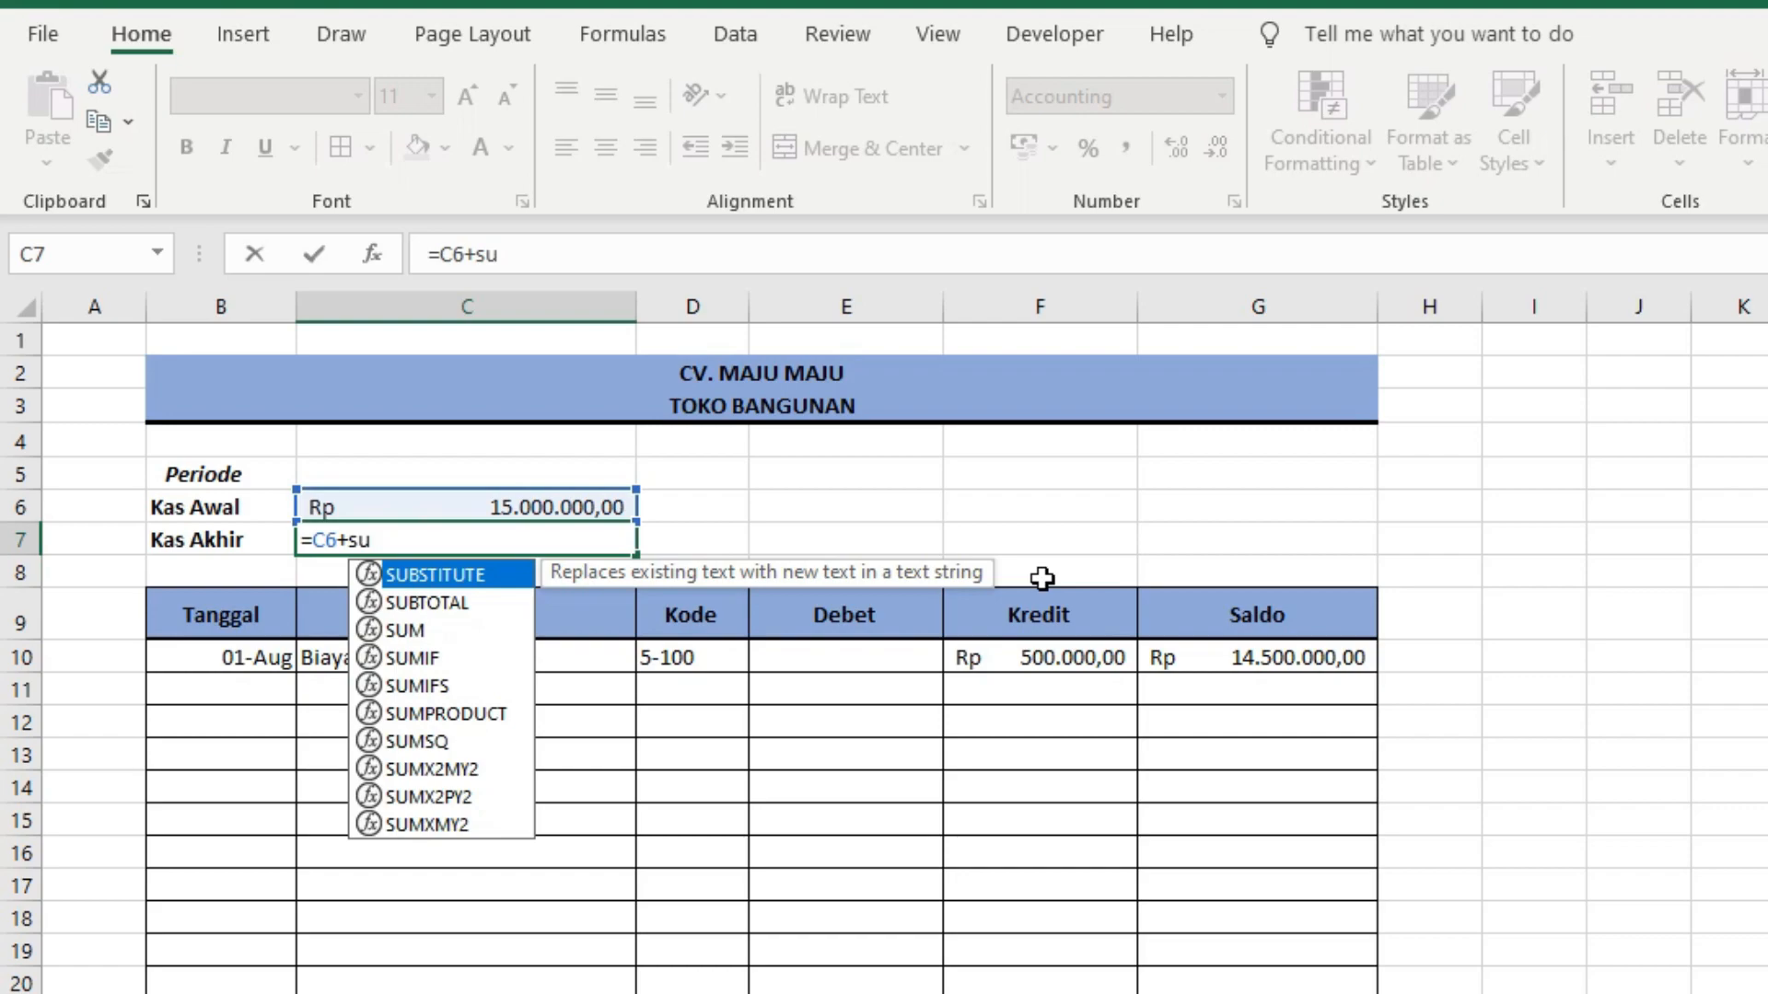
type("m")
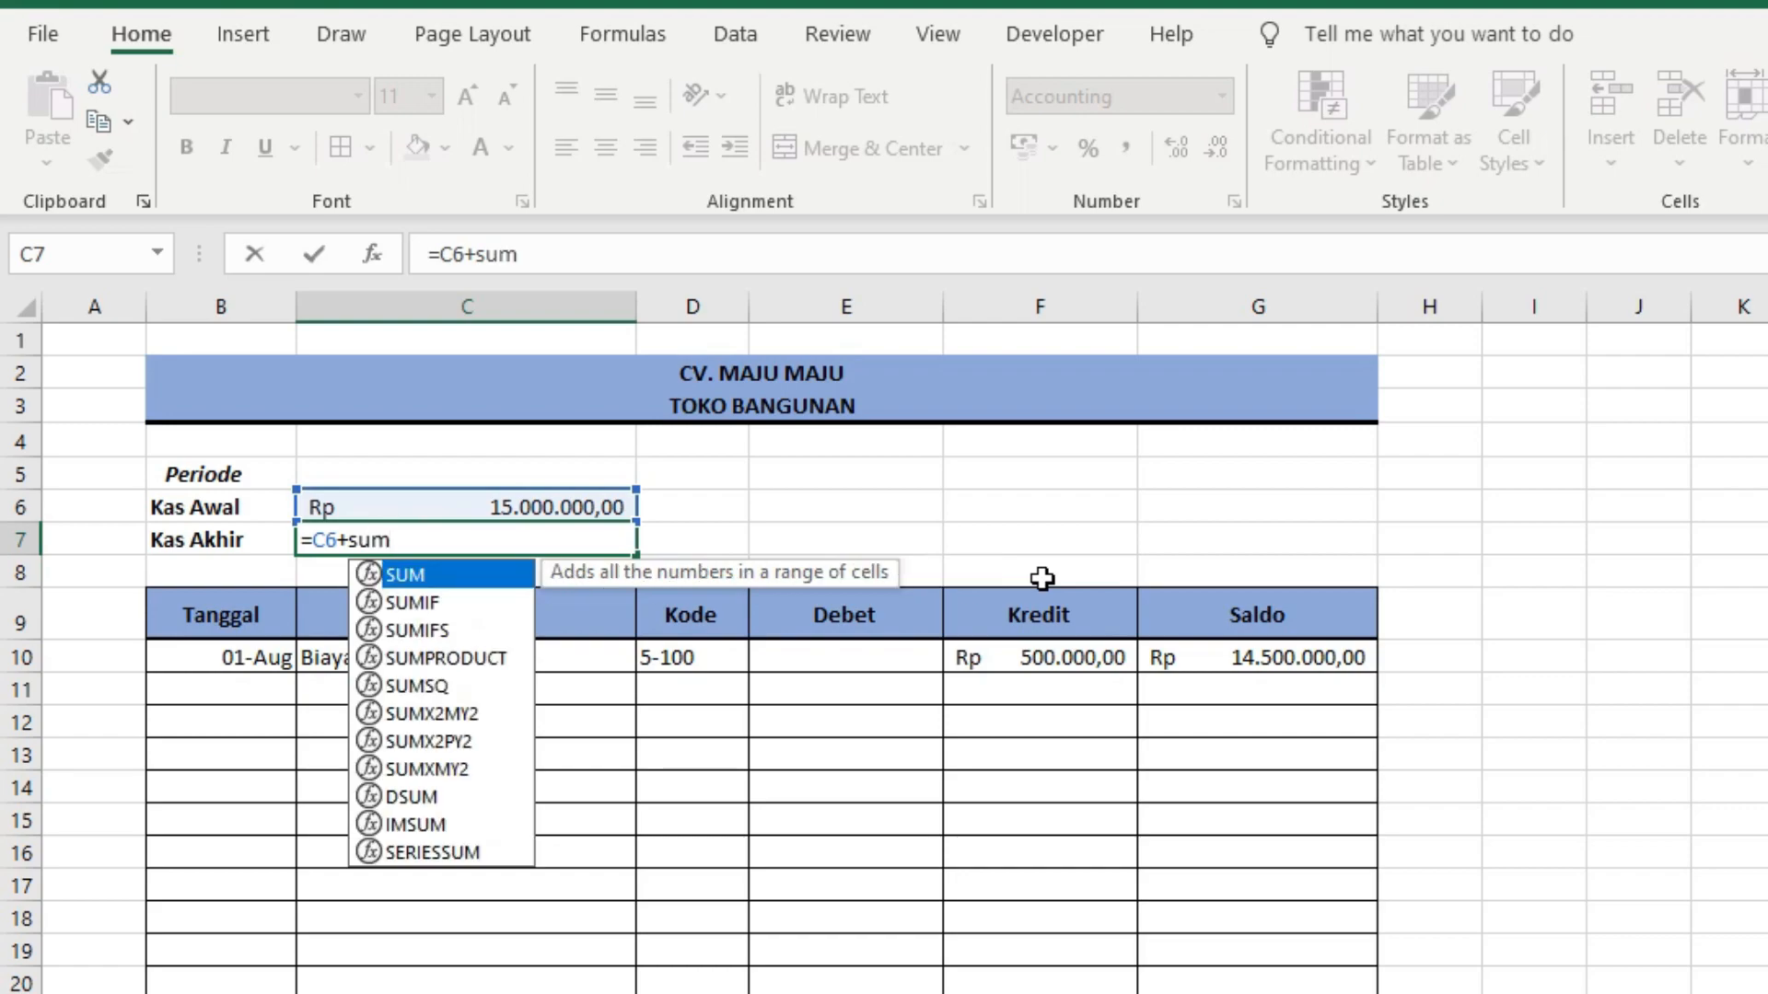
key("Tab")
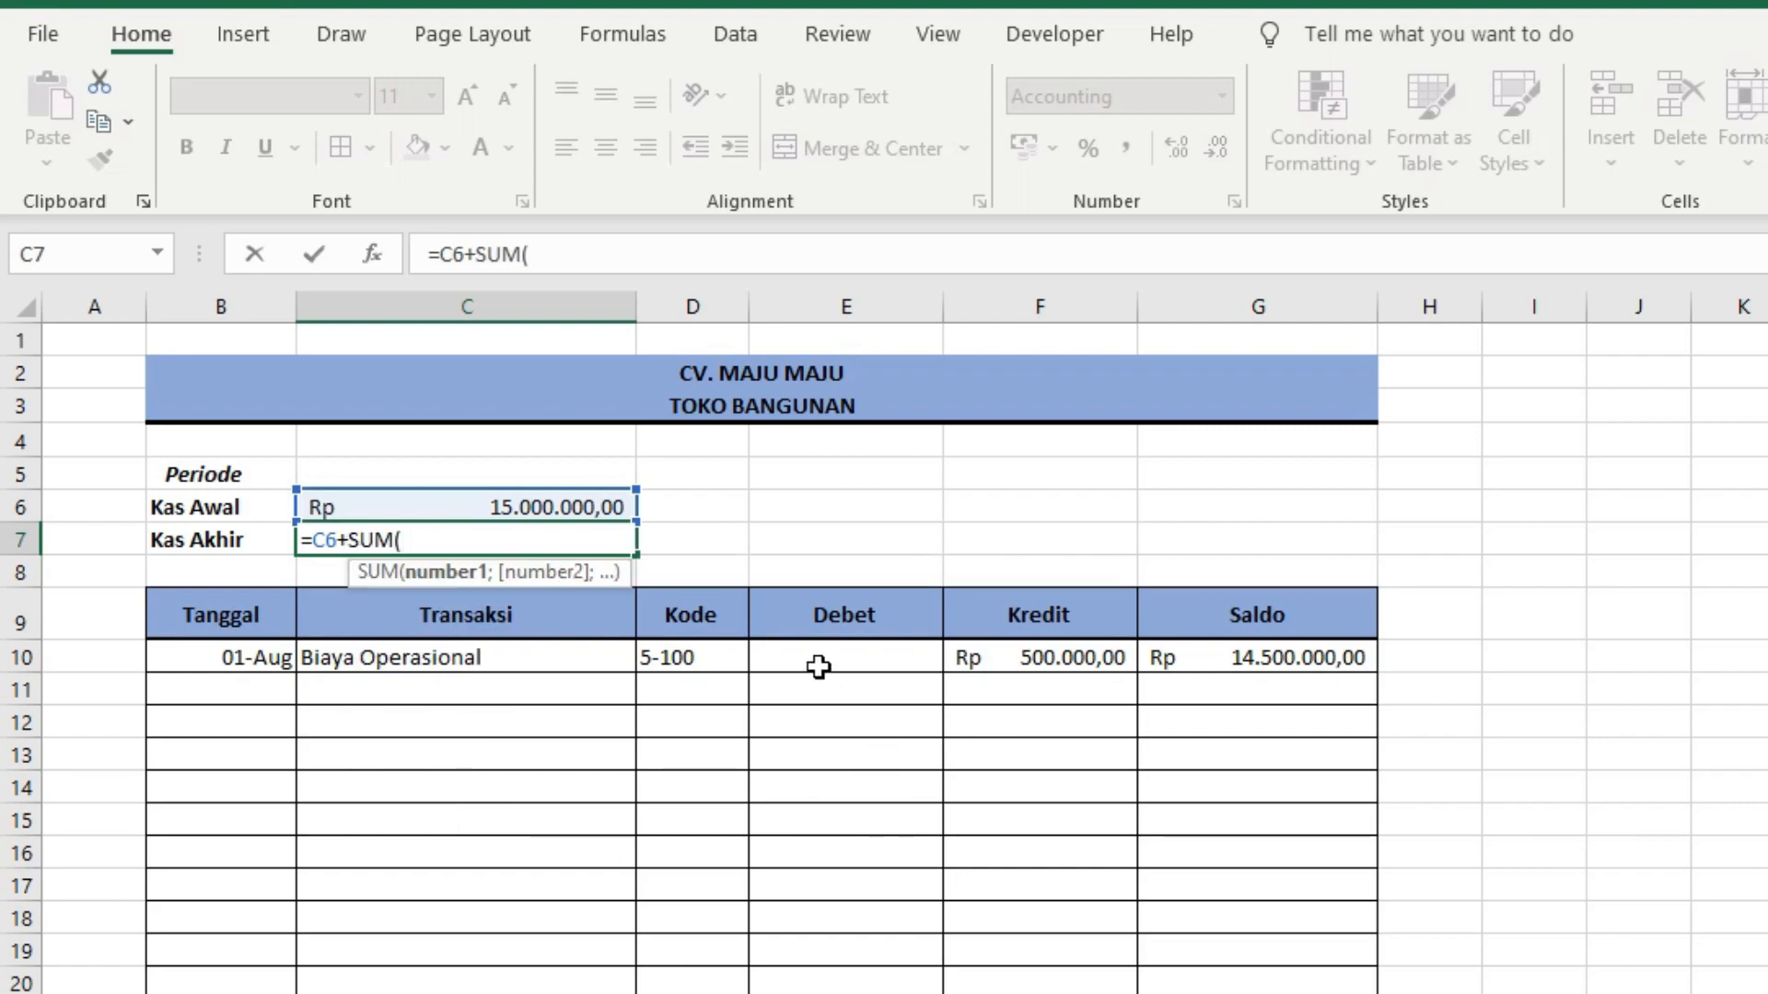
left_click_drag(830, 652, 816, 986)
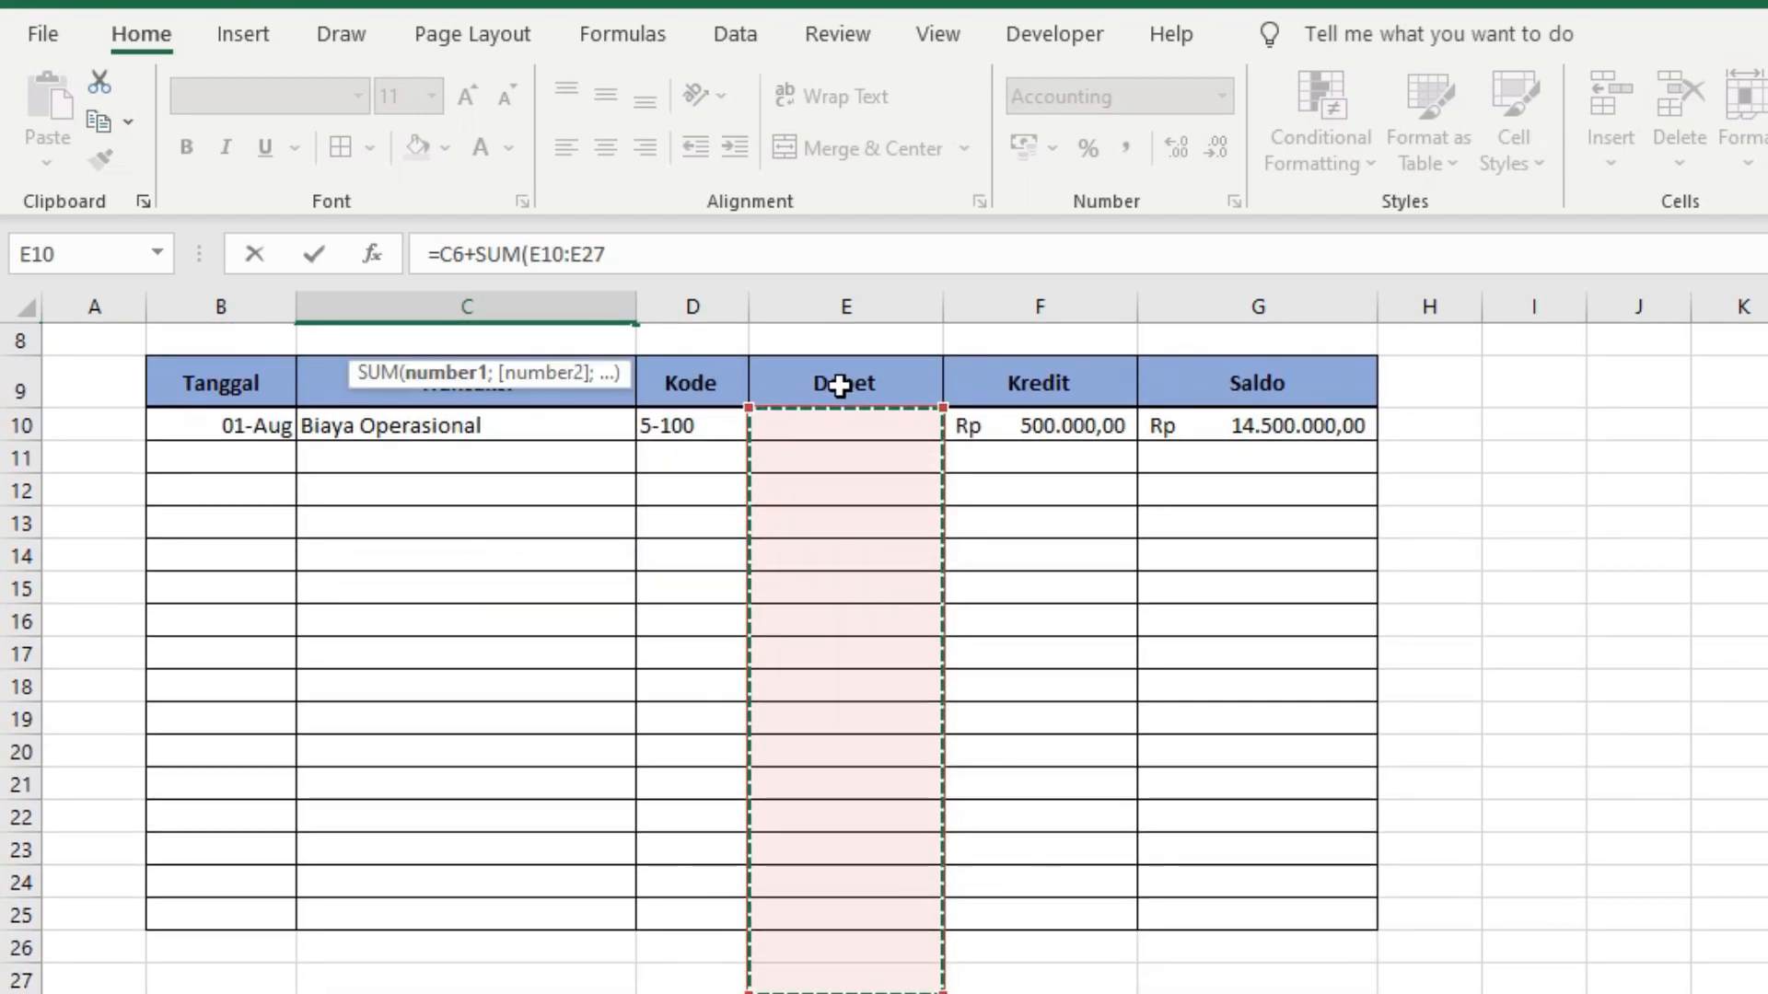
scroll(874, 950, "up", 3)
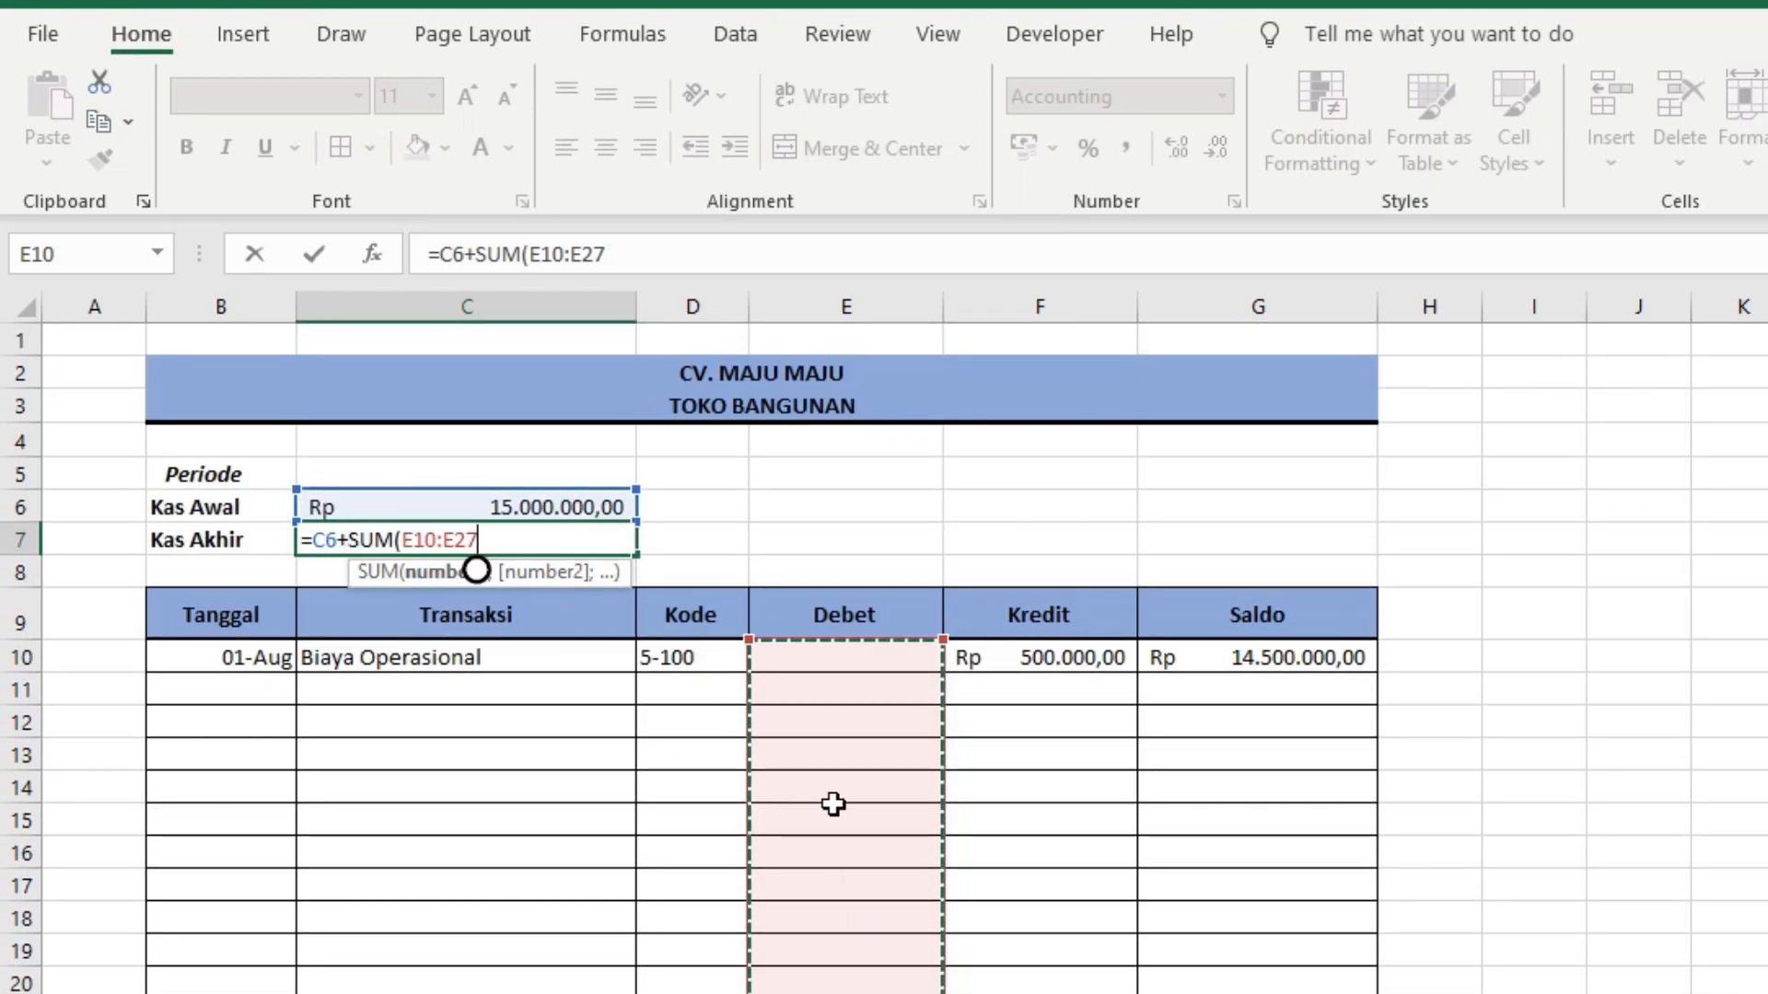
type(")")
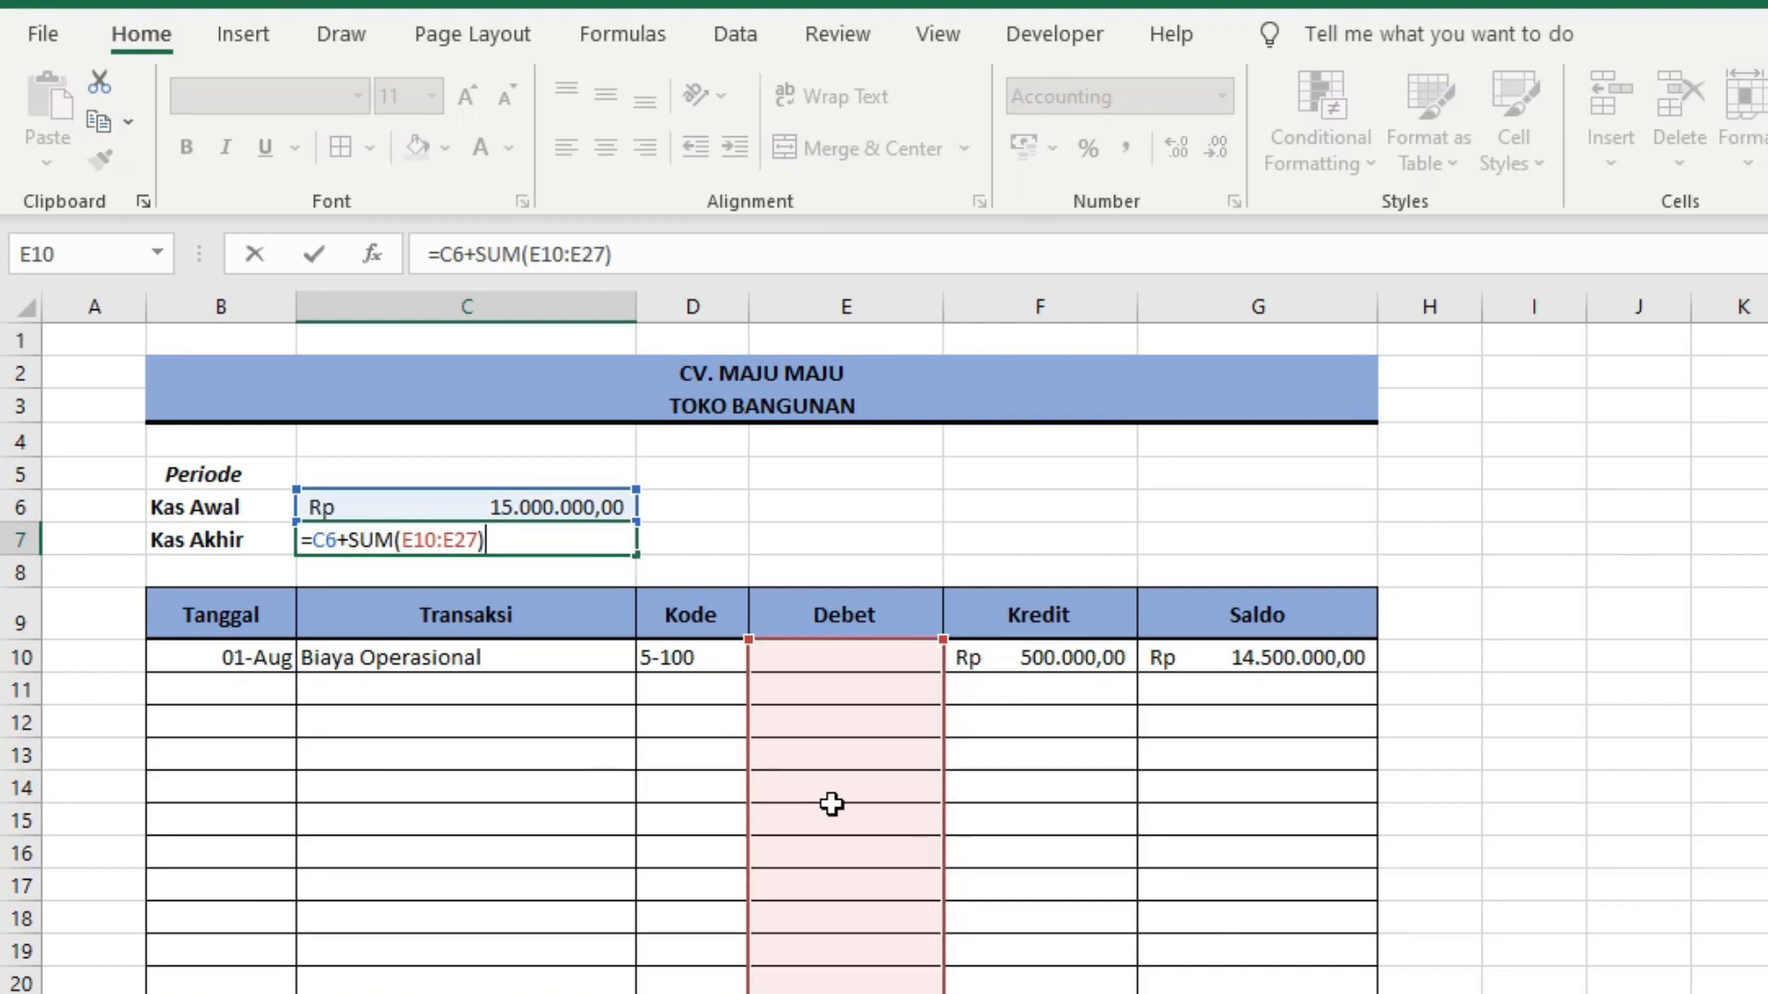
Step: Complete the C7 formula by subtracting the summed Kredit entries so it reads =C6+SUM(E10:E27)-SUM(F10:F91)
type("-")
left_click(1032, 659)
left_click_drag(1033, 659, 1025, 432)
scroll(1022, 533, "up", 20)
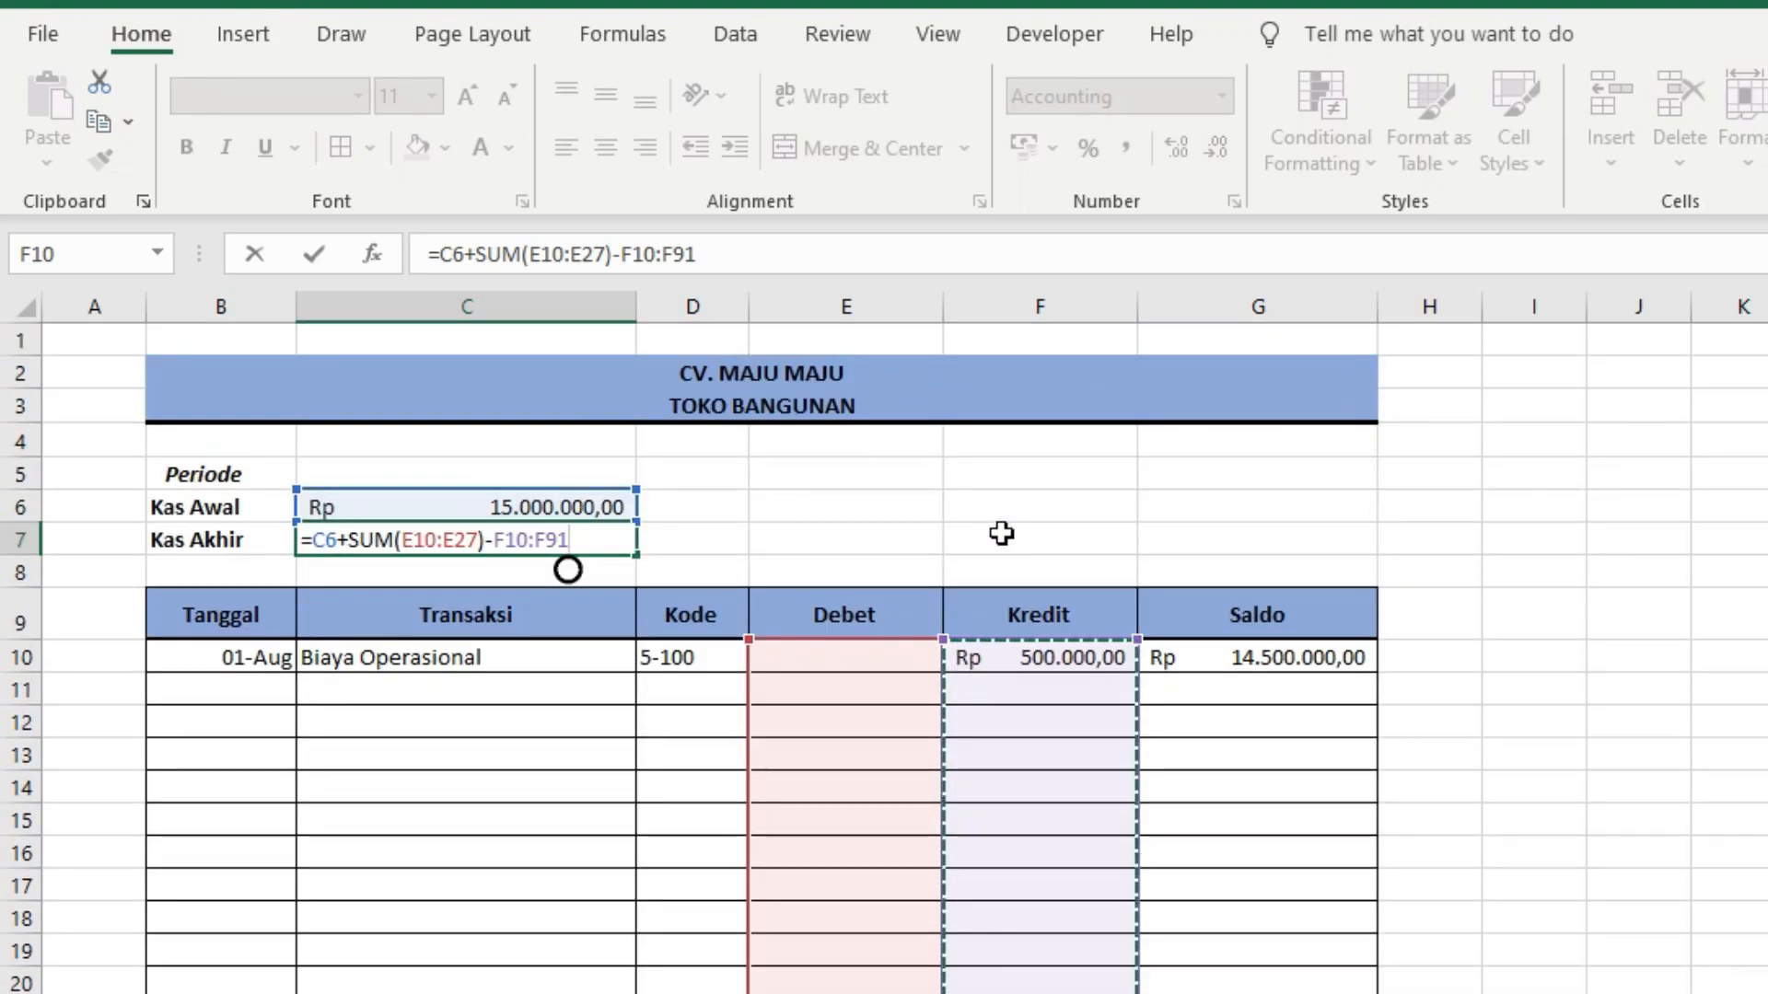
left_click(497, 539)
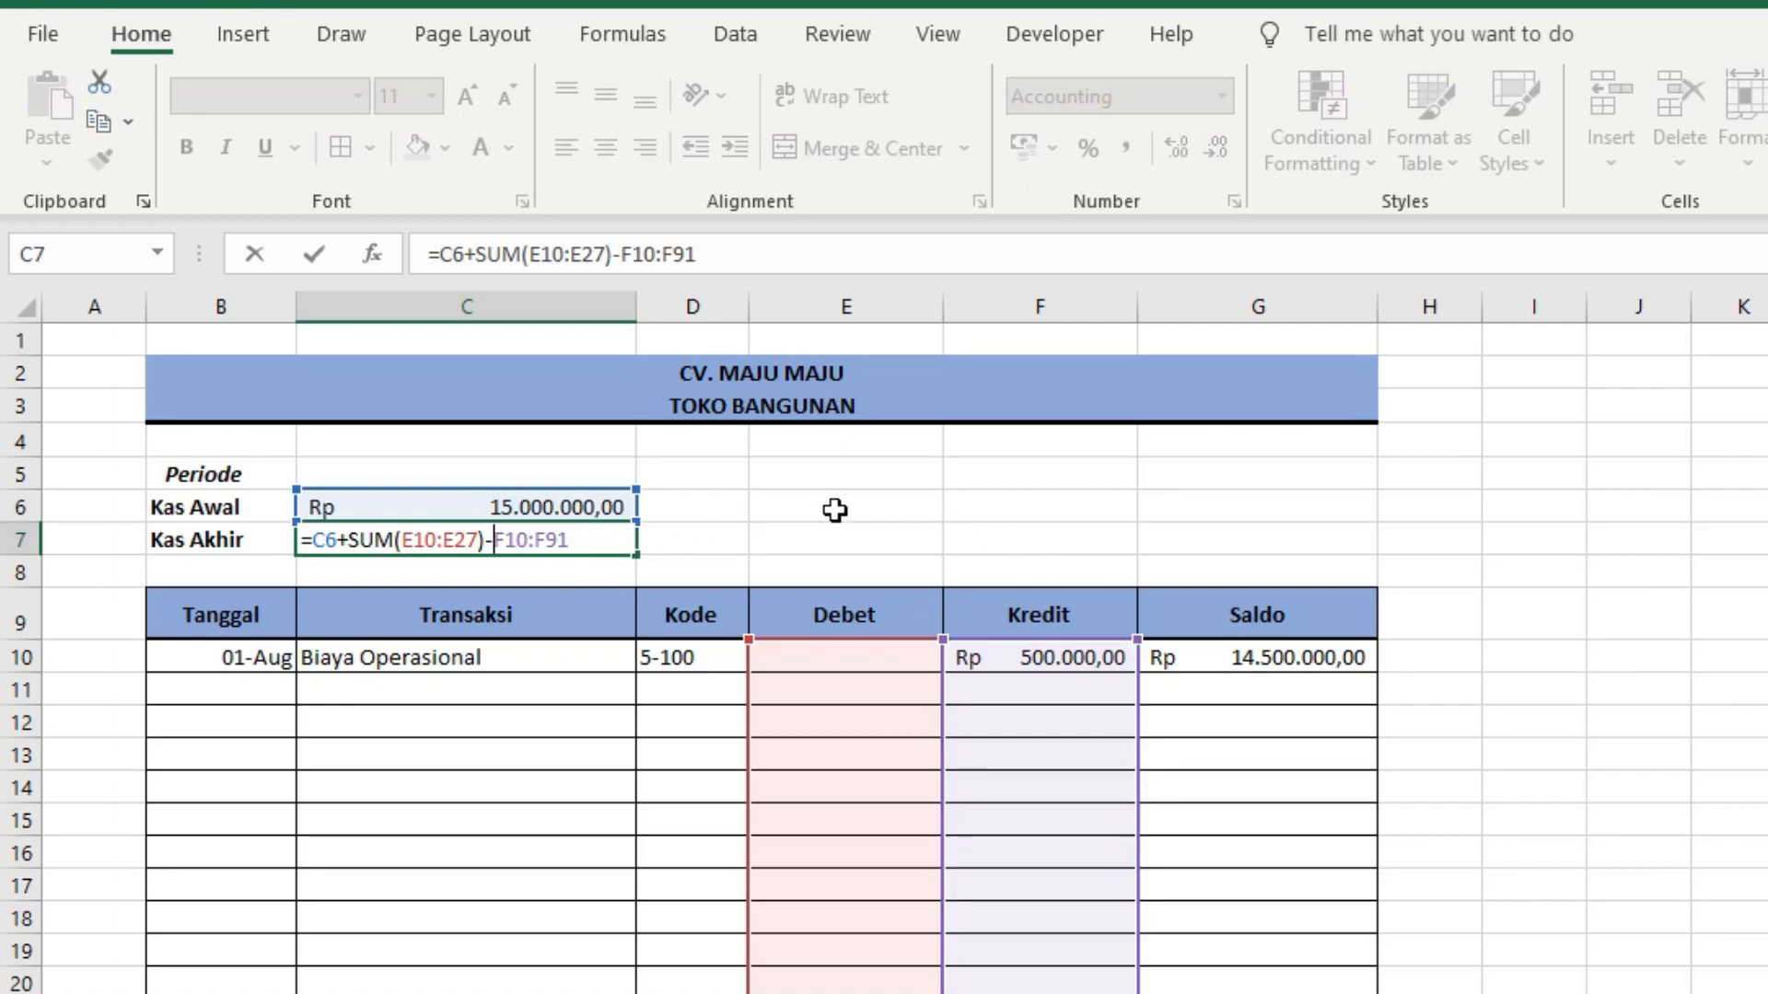
type("sum")
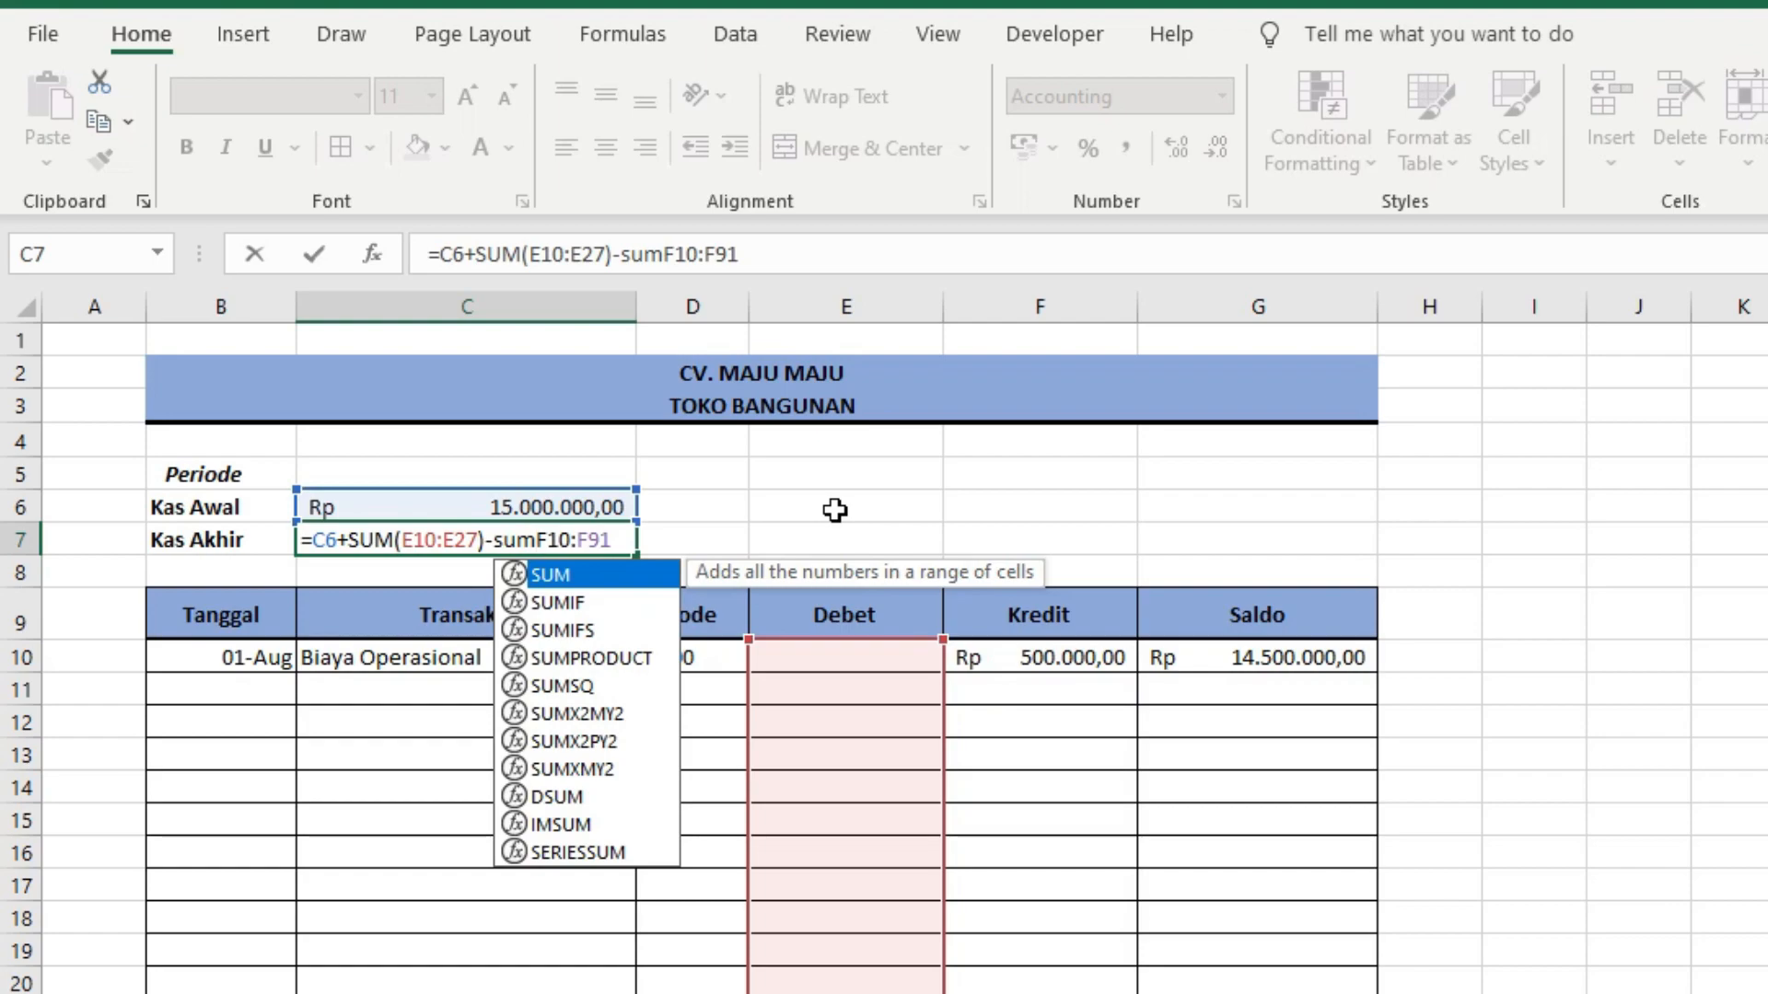
key("Tab")
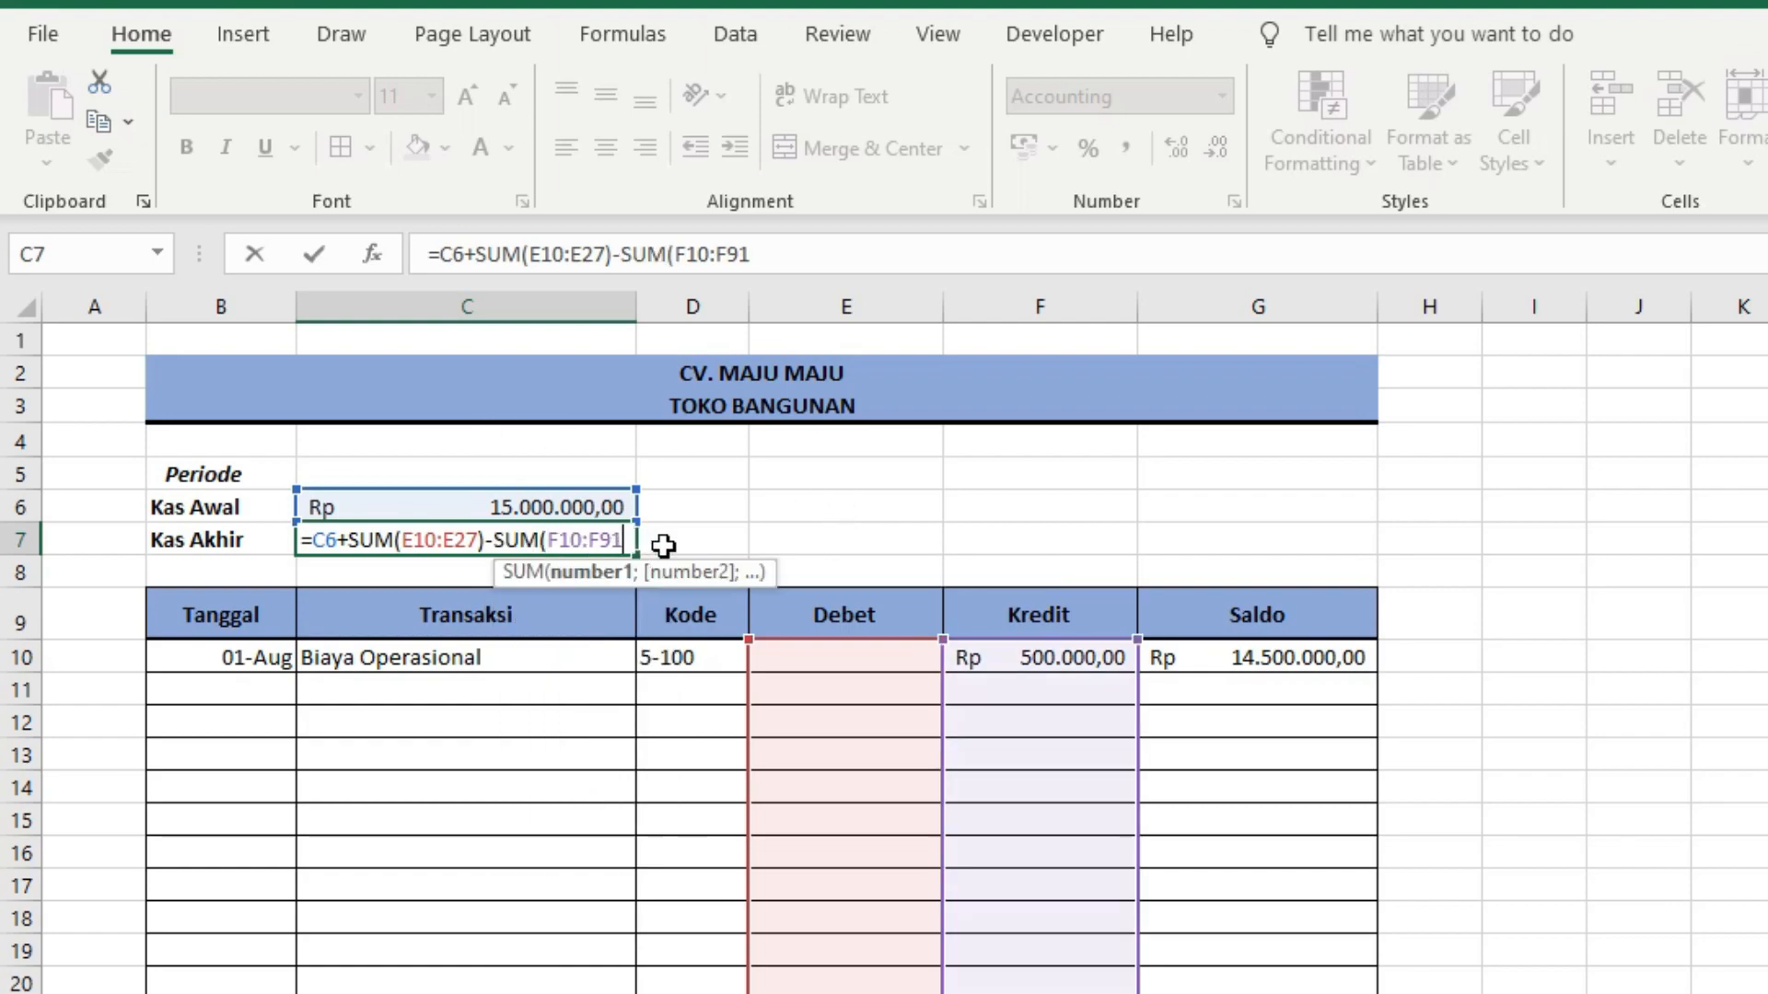
type(")")
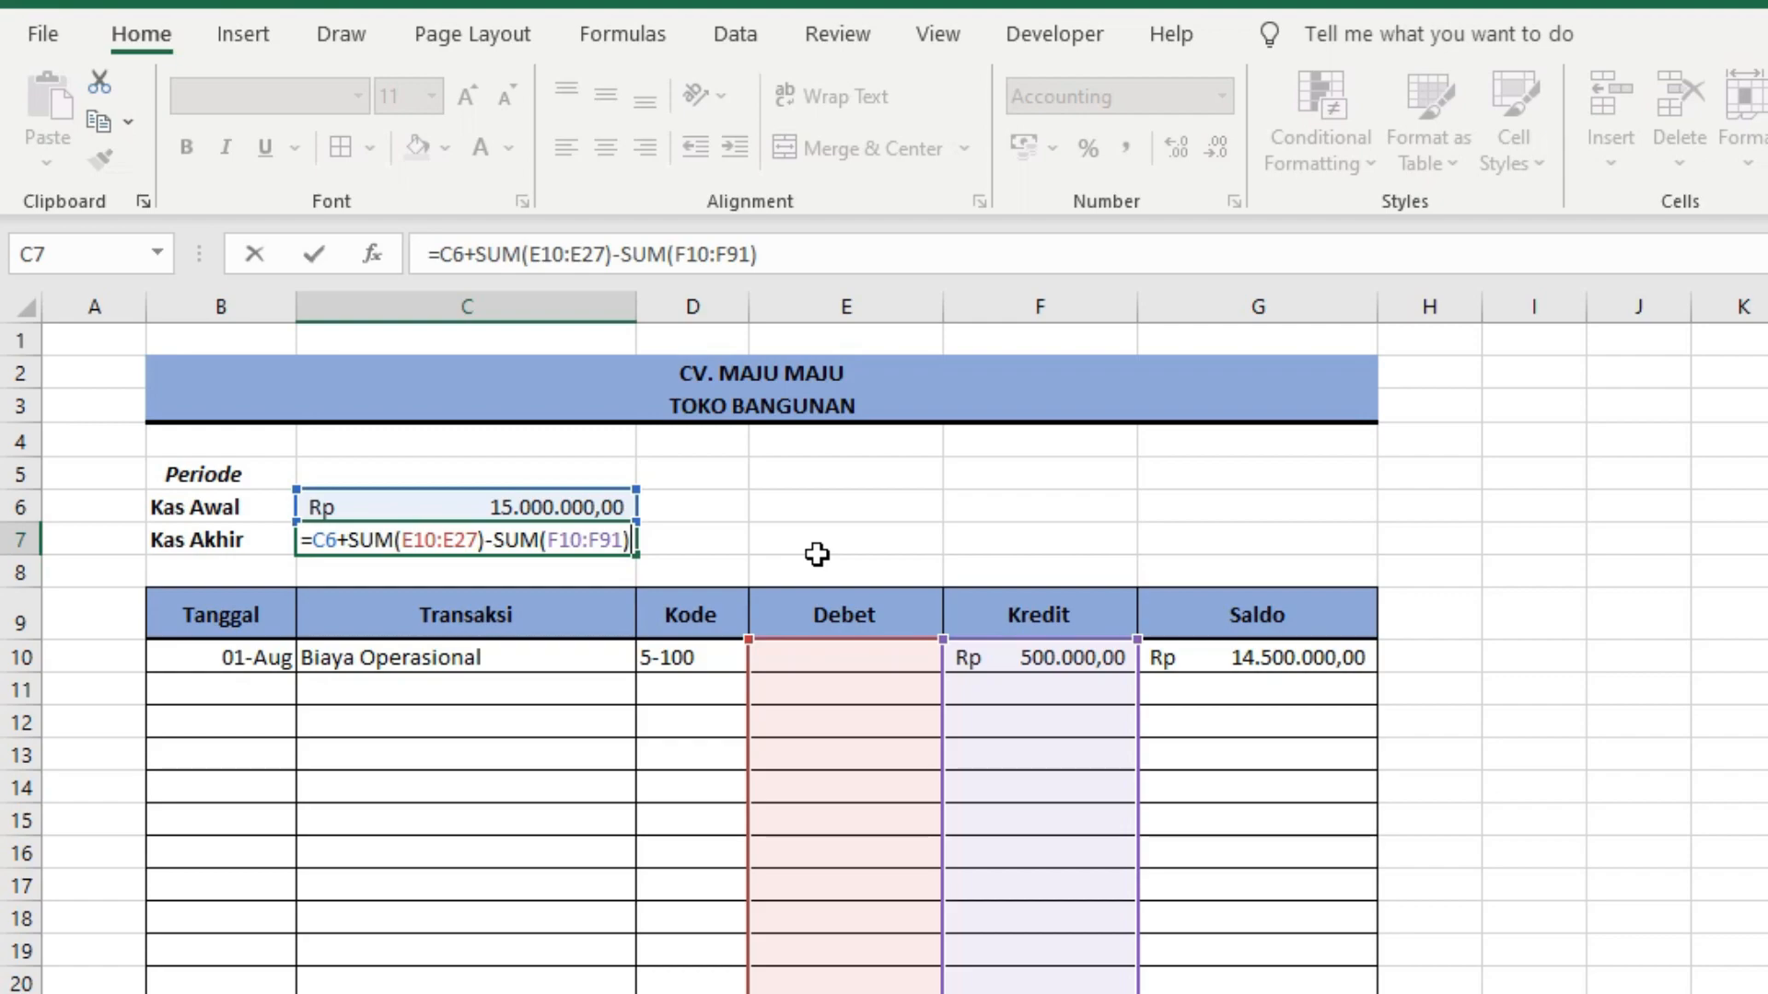
key("Return")
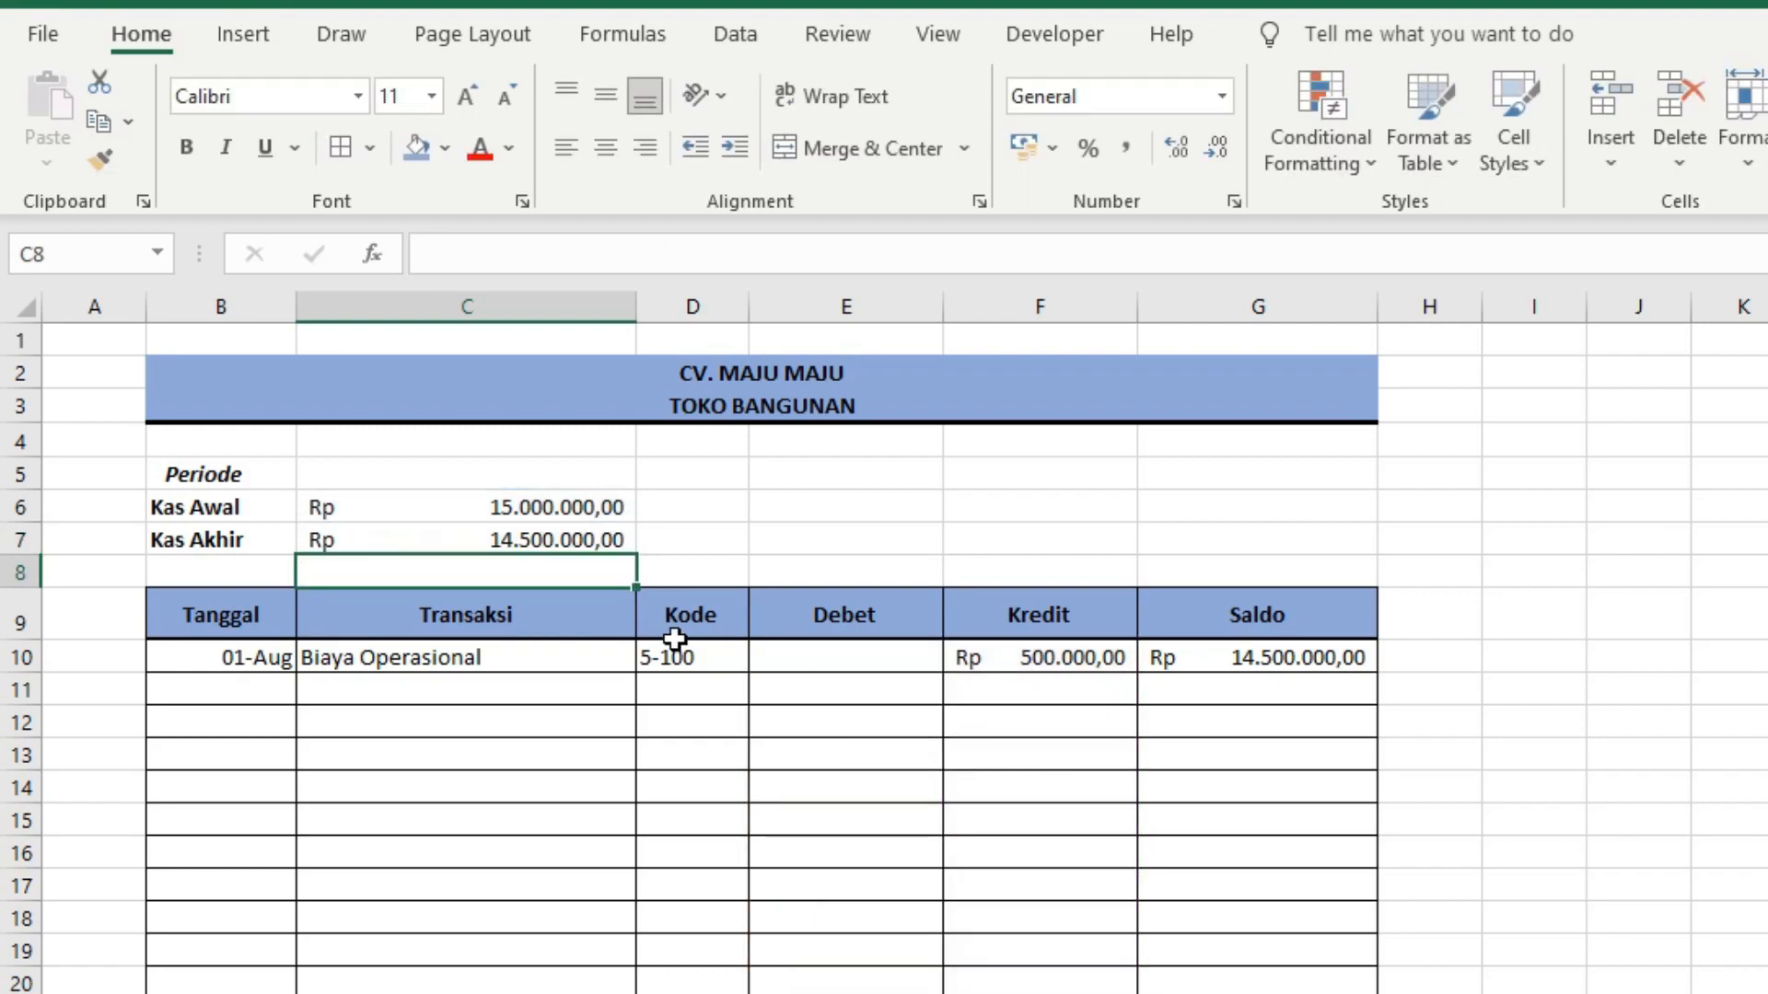
Step: Centre the contents of column B, but left-align the Kas Awal and Kas Akhir labels in B6:B7
left_click(473, 540)
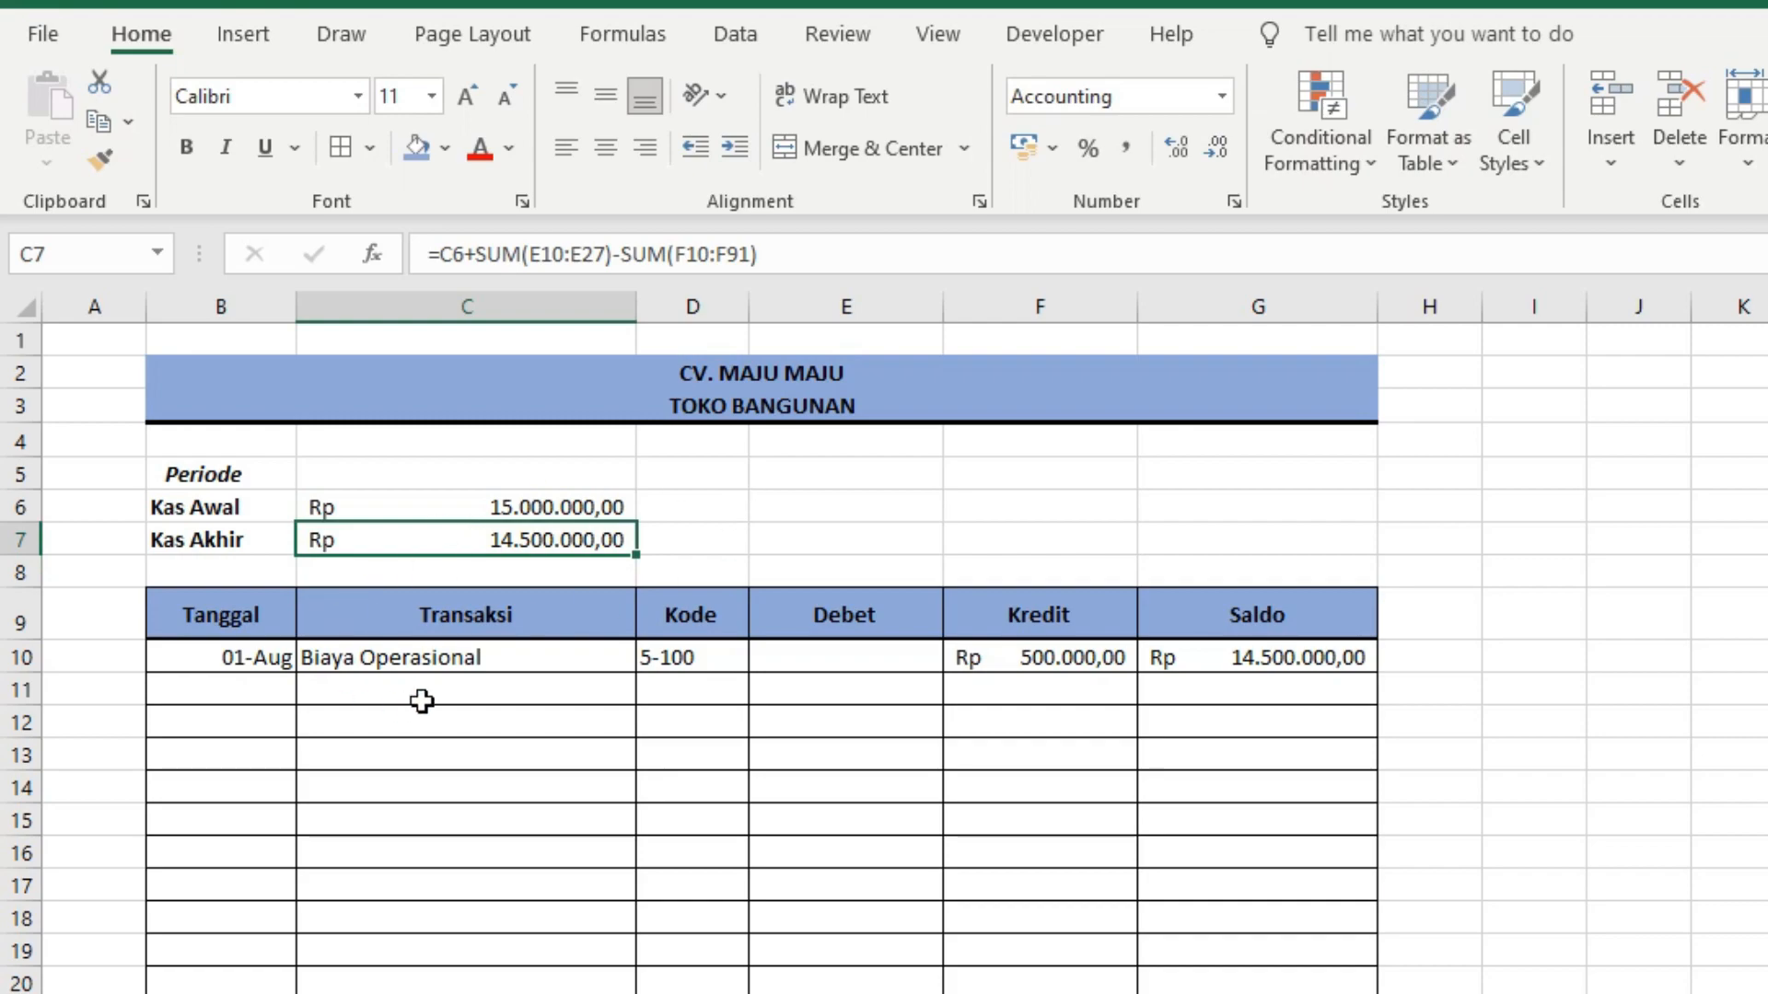
left_click(233, 302)
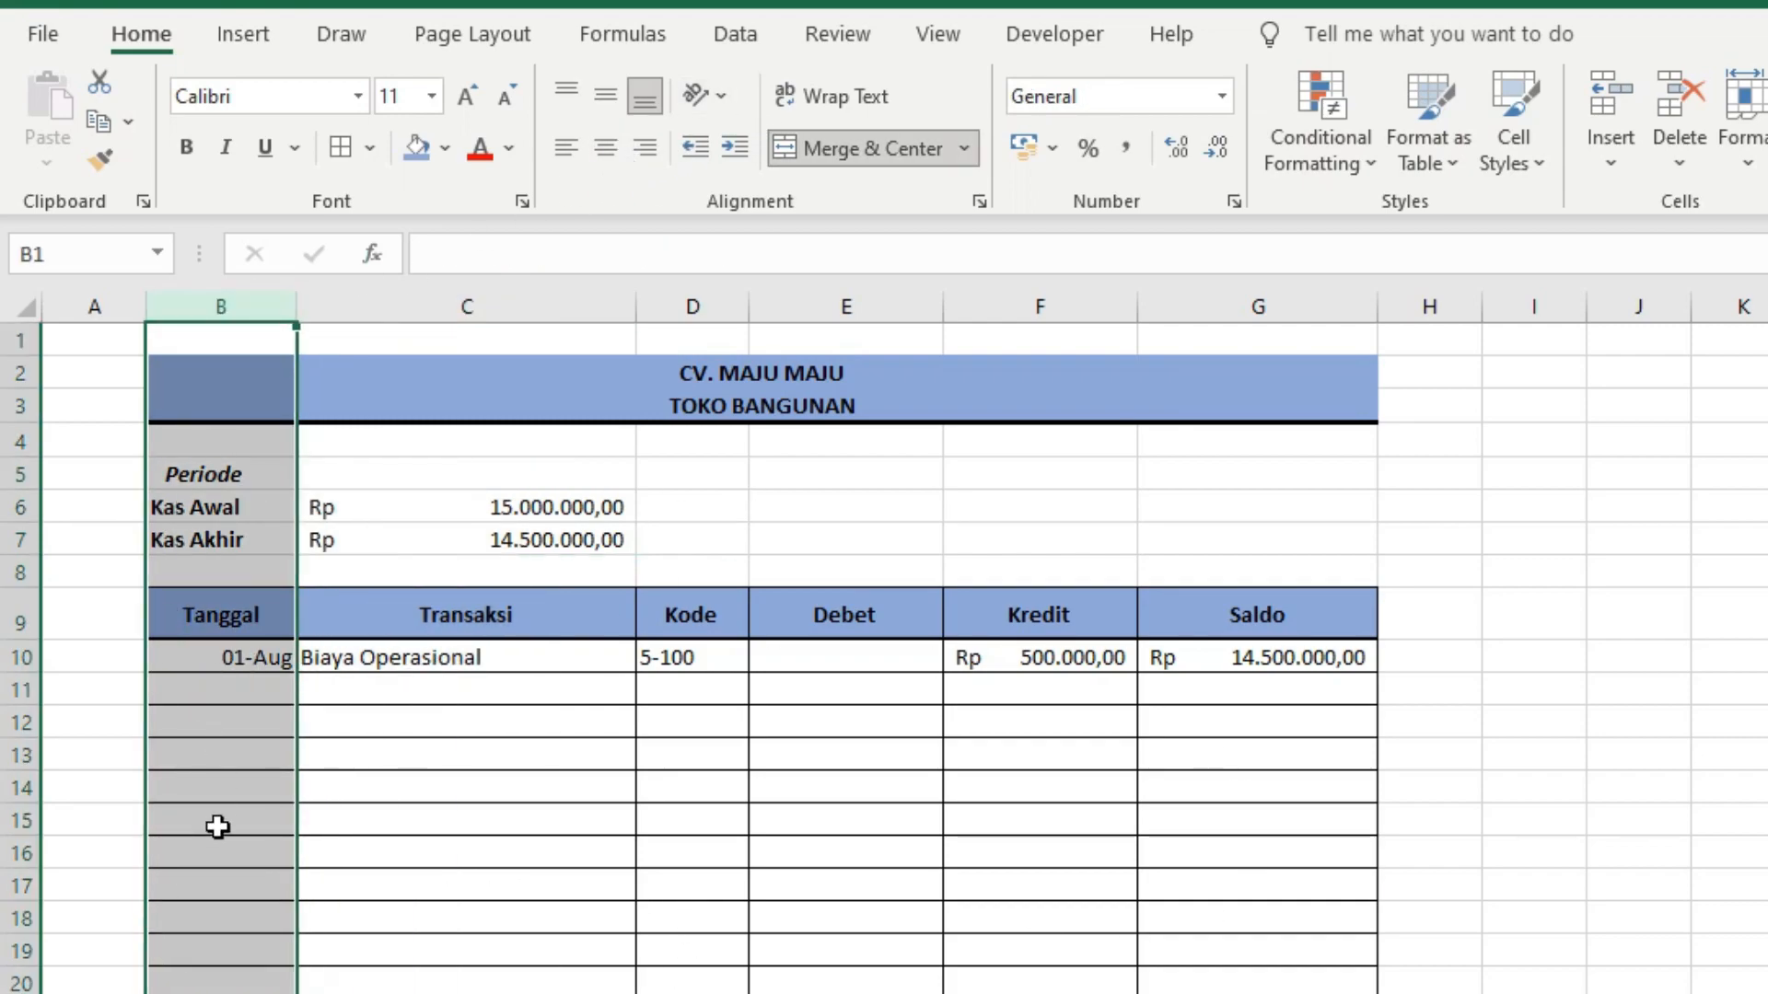
left_click(606, 146)
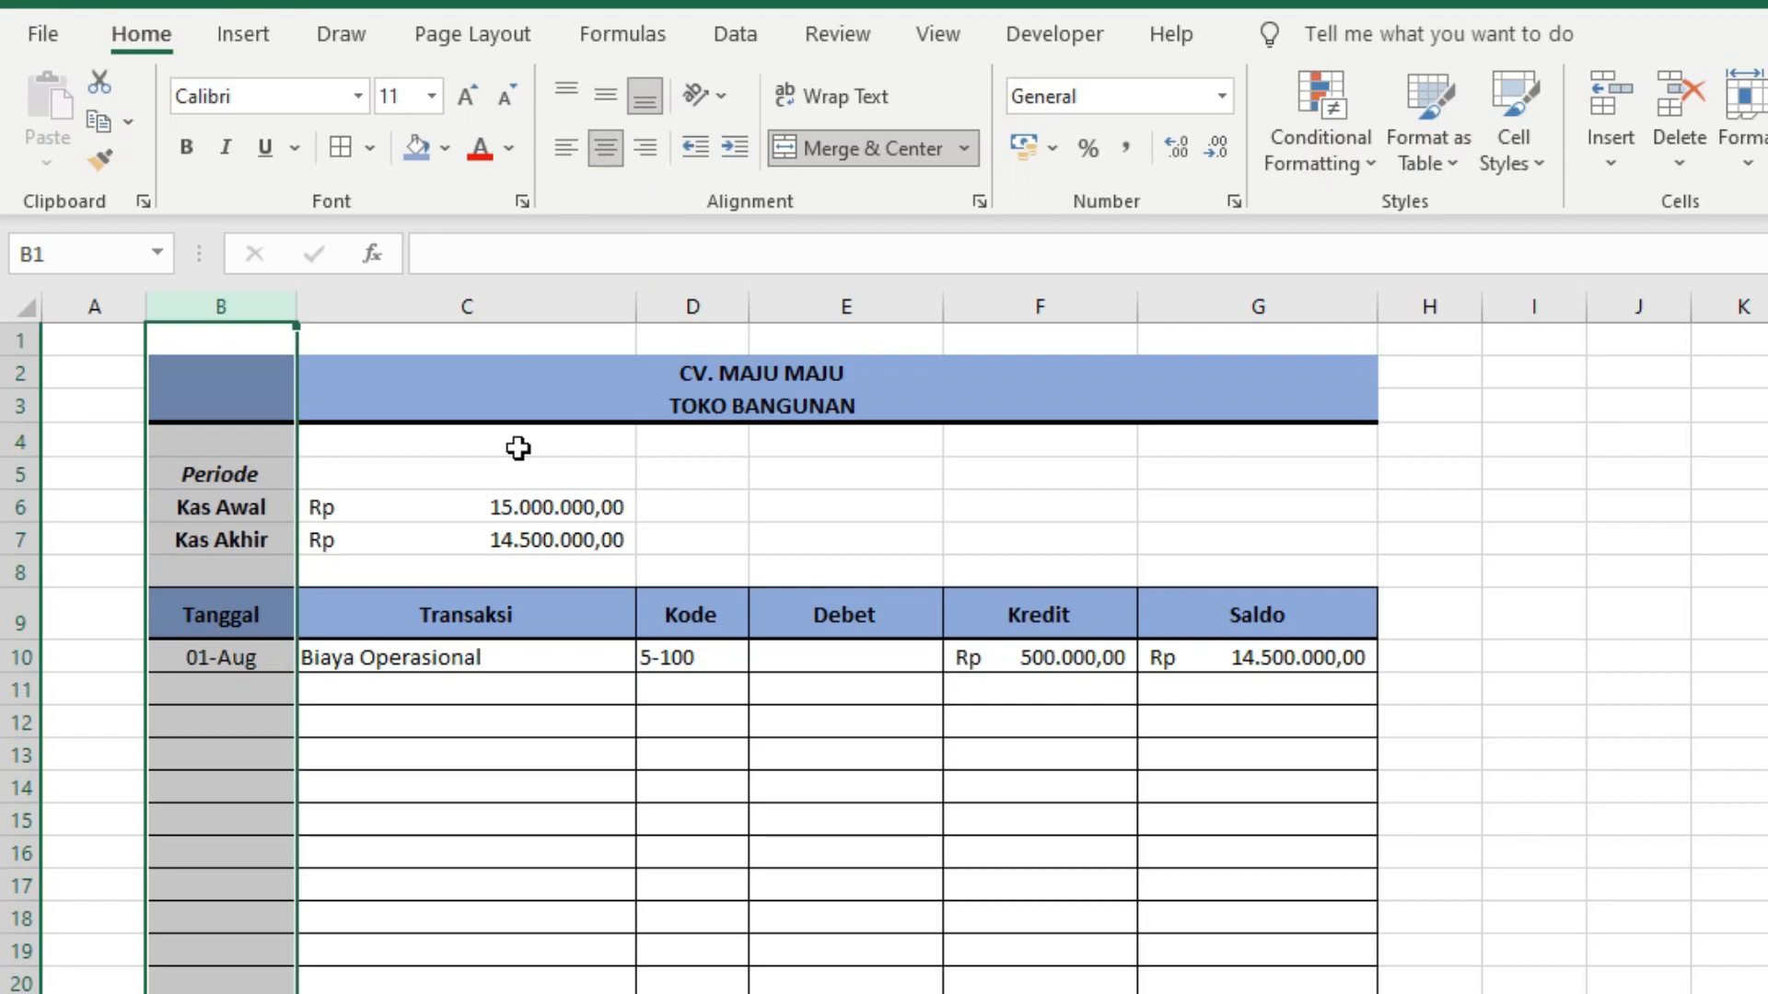
left_click_drag(209, 510, 209, 539)
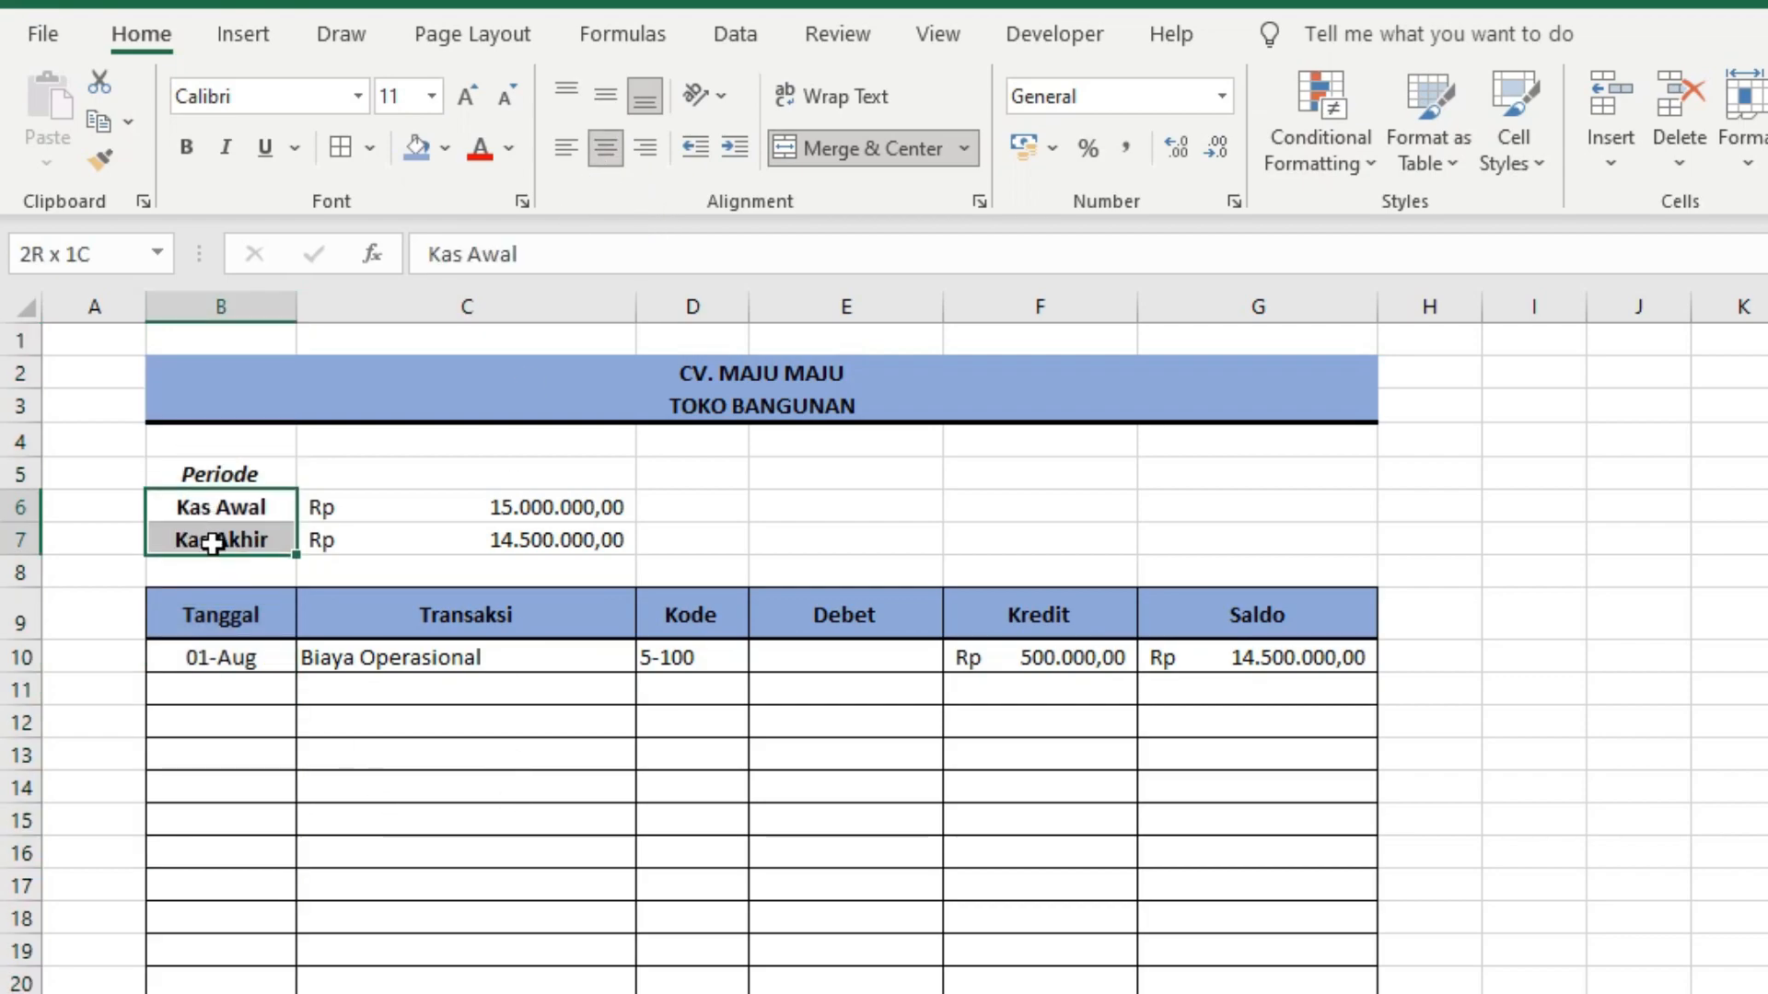
left_click(569, 146)
left_click(329, 748)
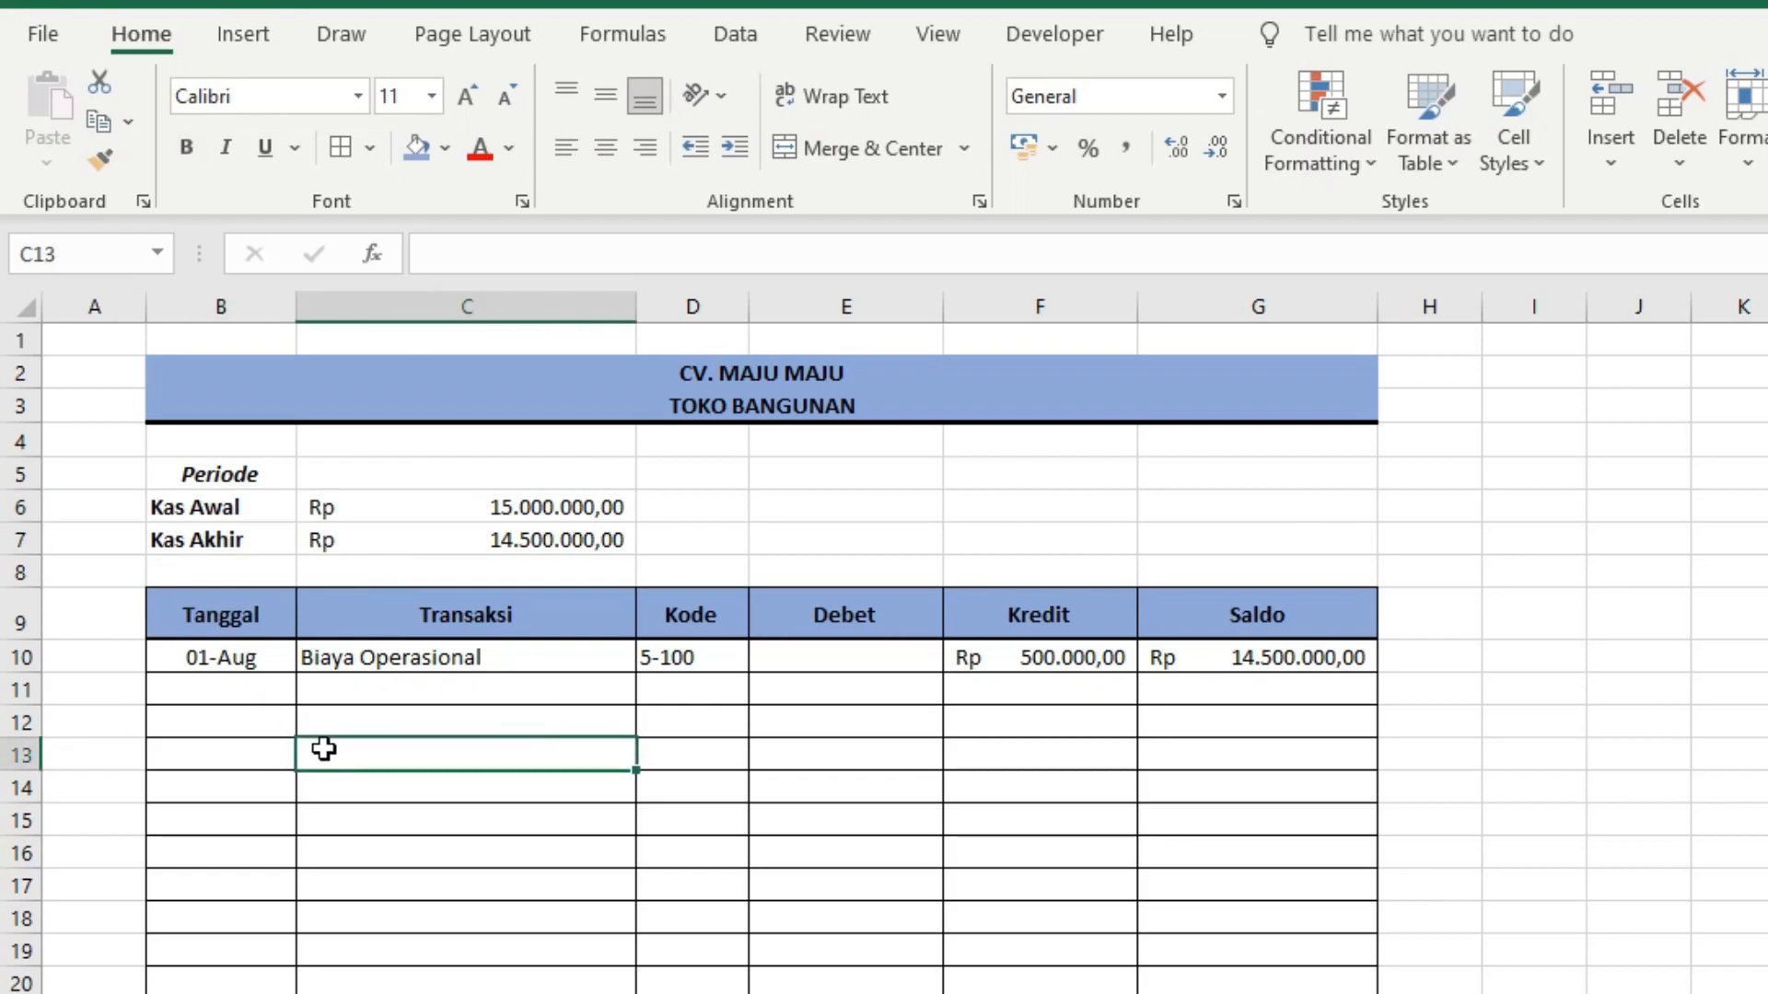
Step: Start the second transaction in row 11 with date 2/8, description Penjualan and Kode 2-100
left_click(230, 696)
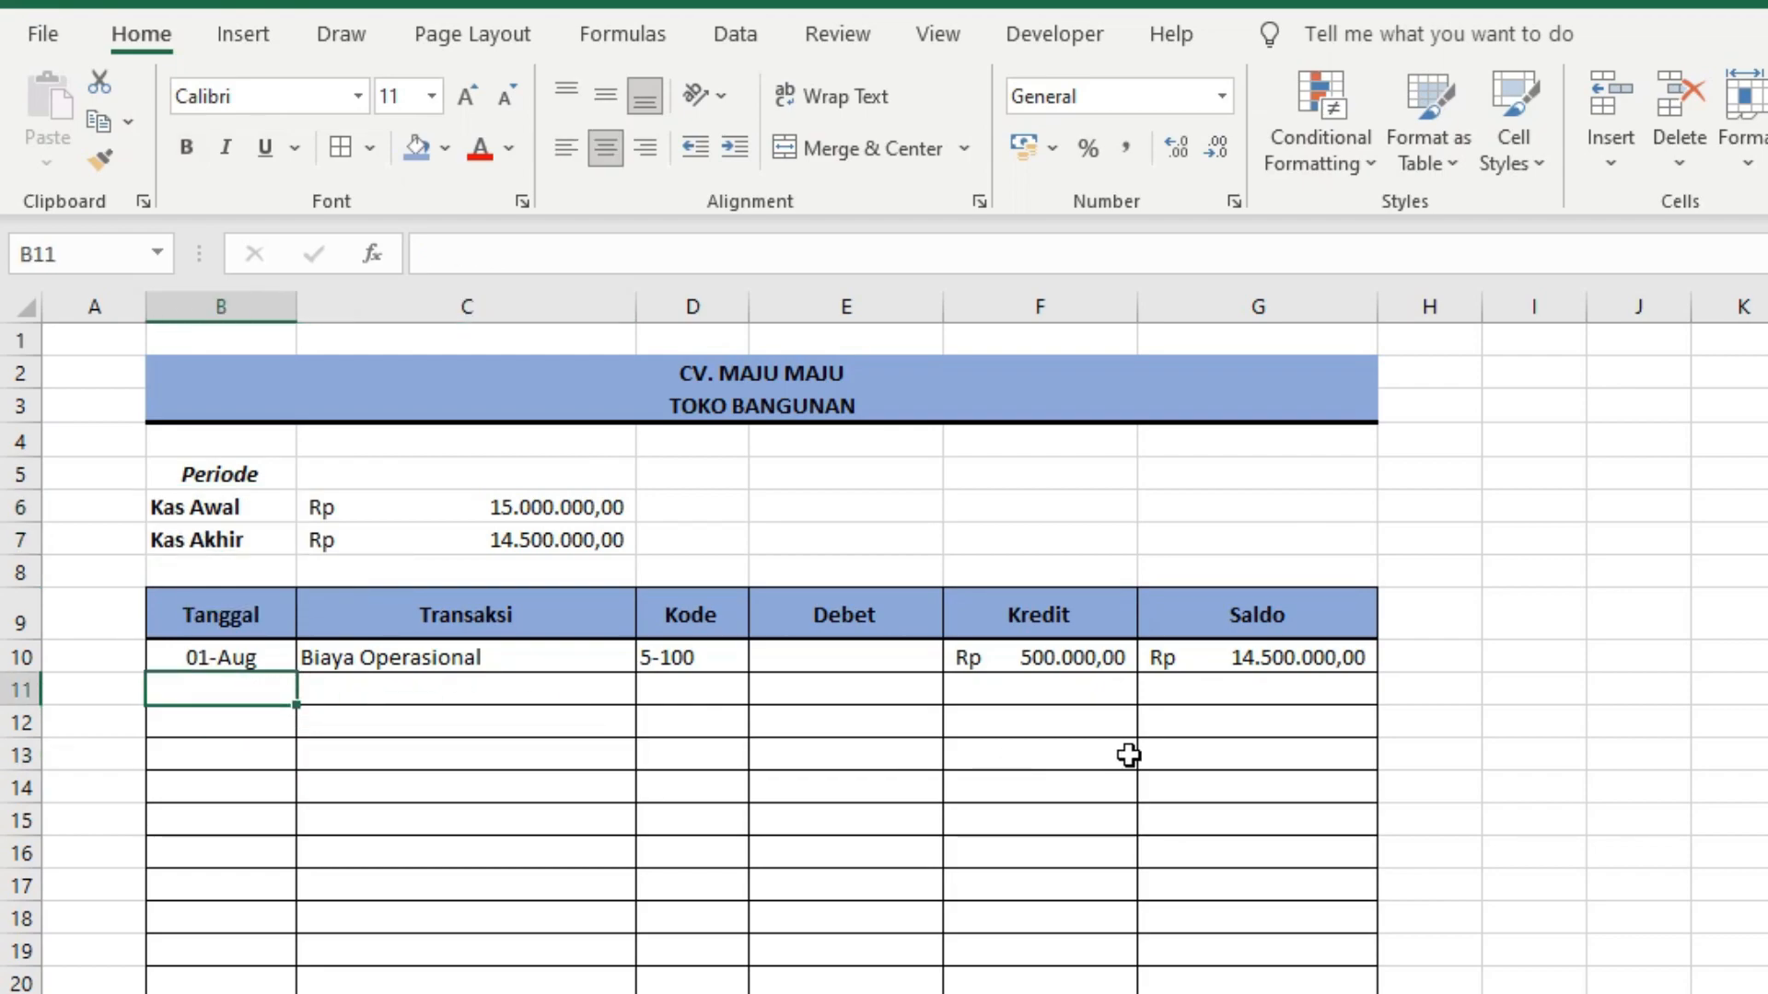
type("2/8")
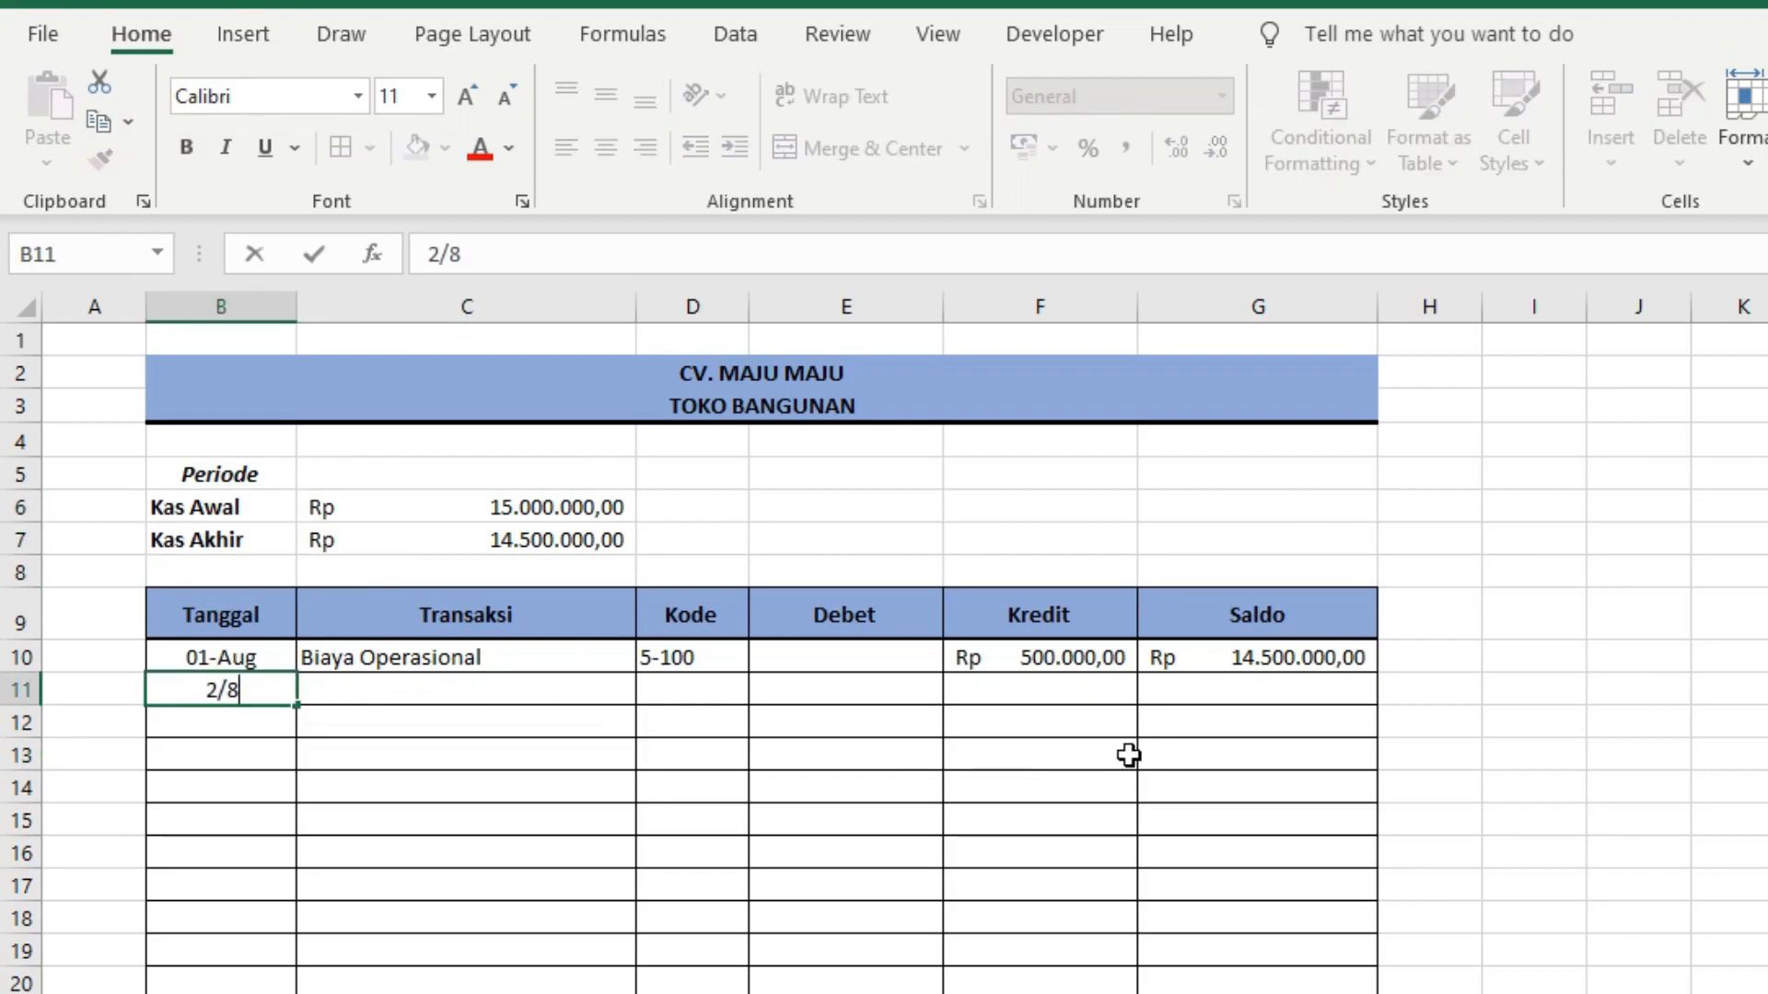
key("Tab")
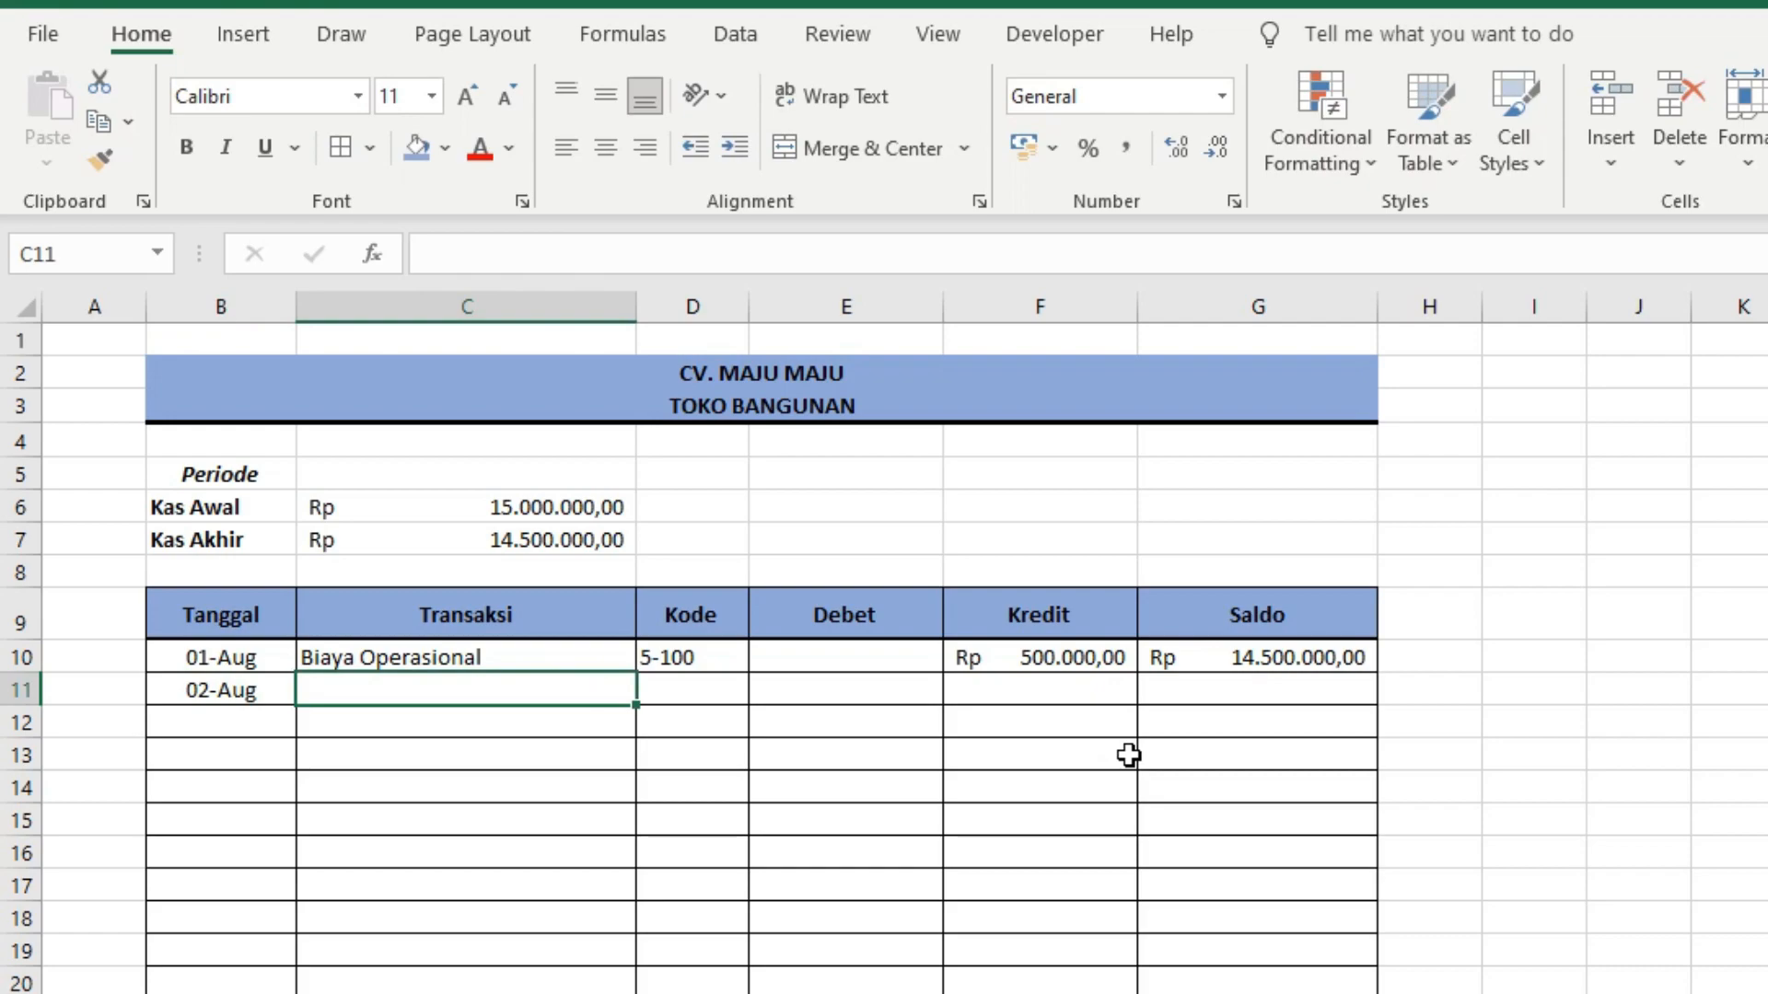
type("Penjua")
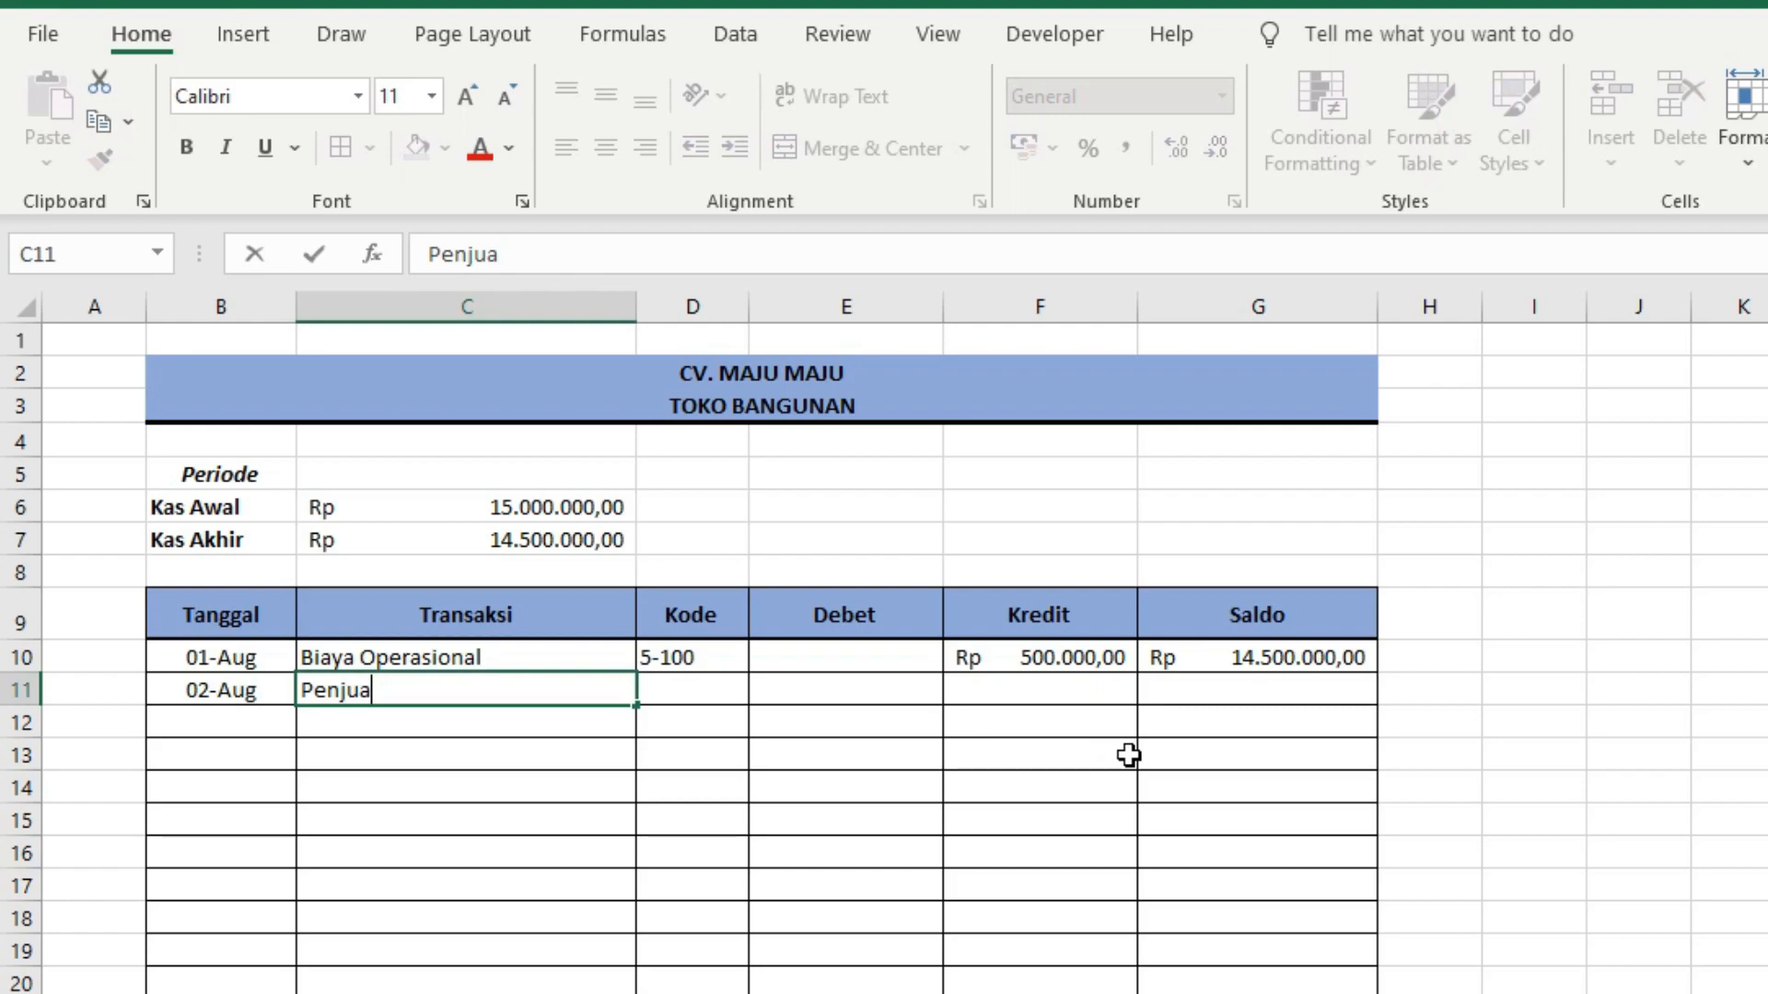
type("lan")
key("Tab")
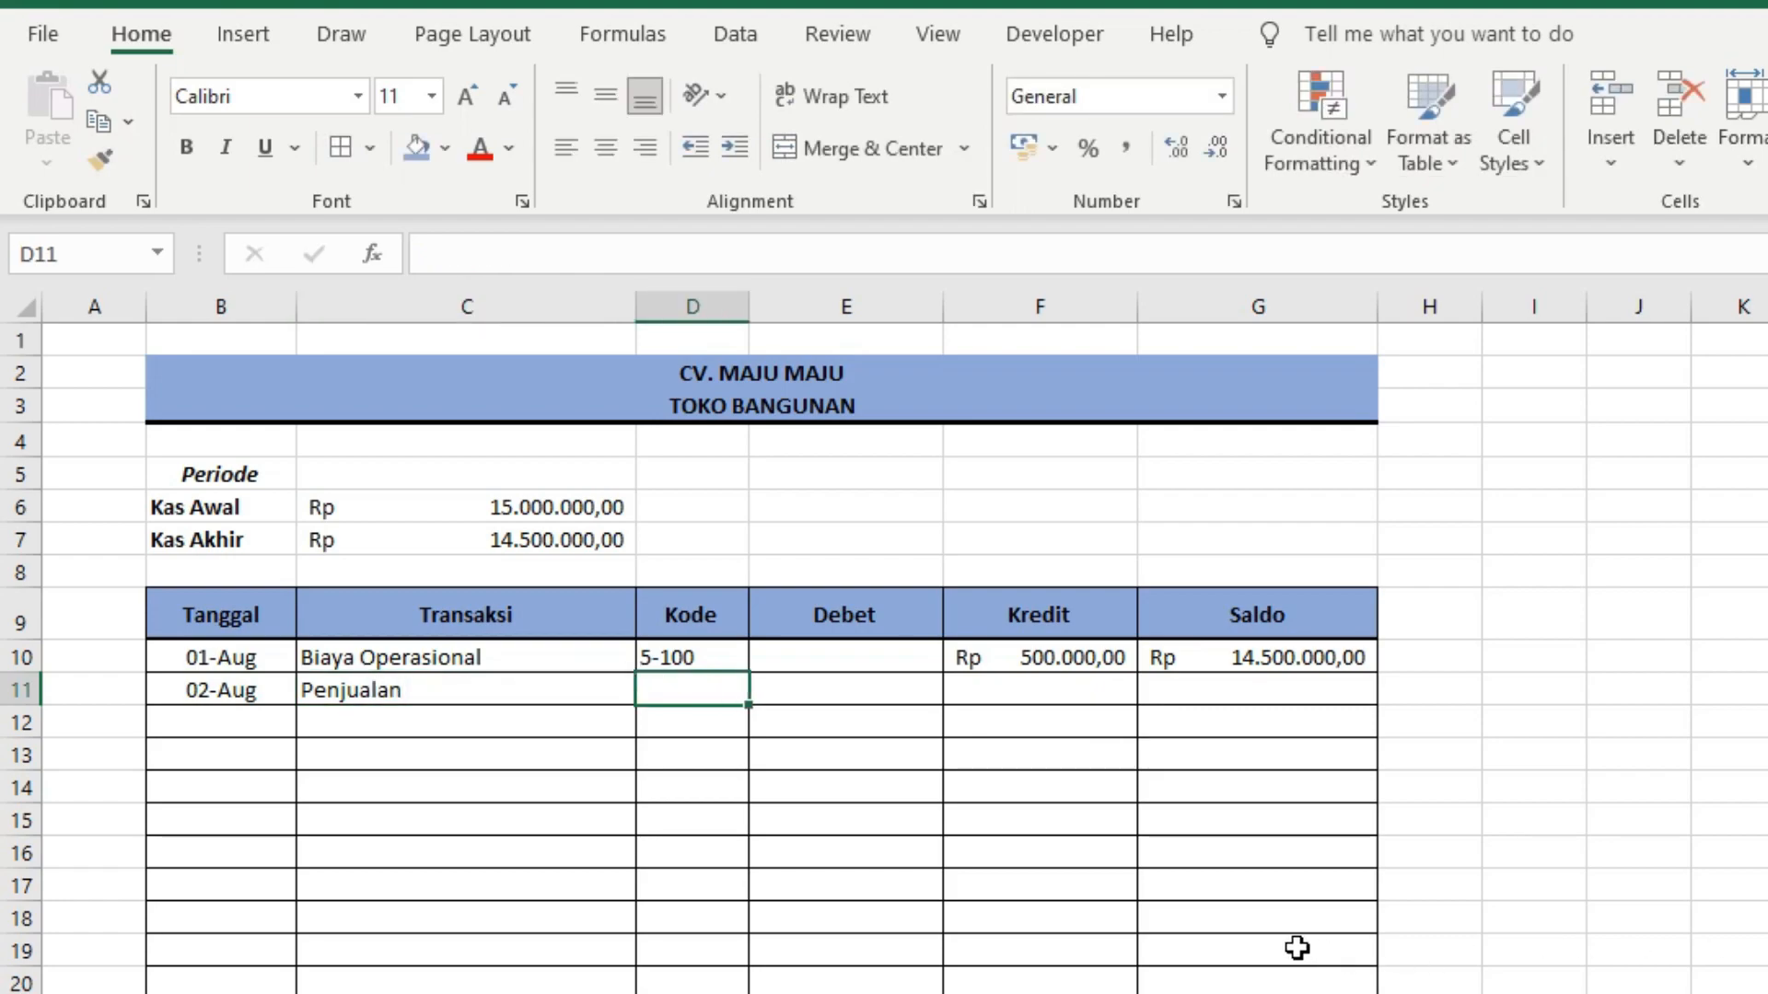
type("2")
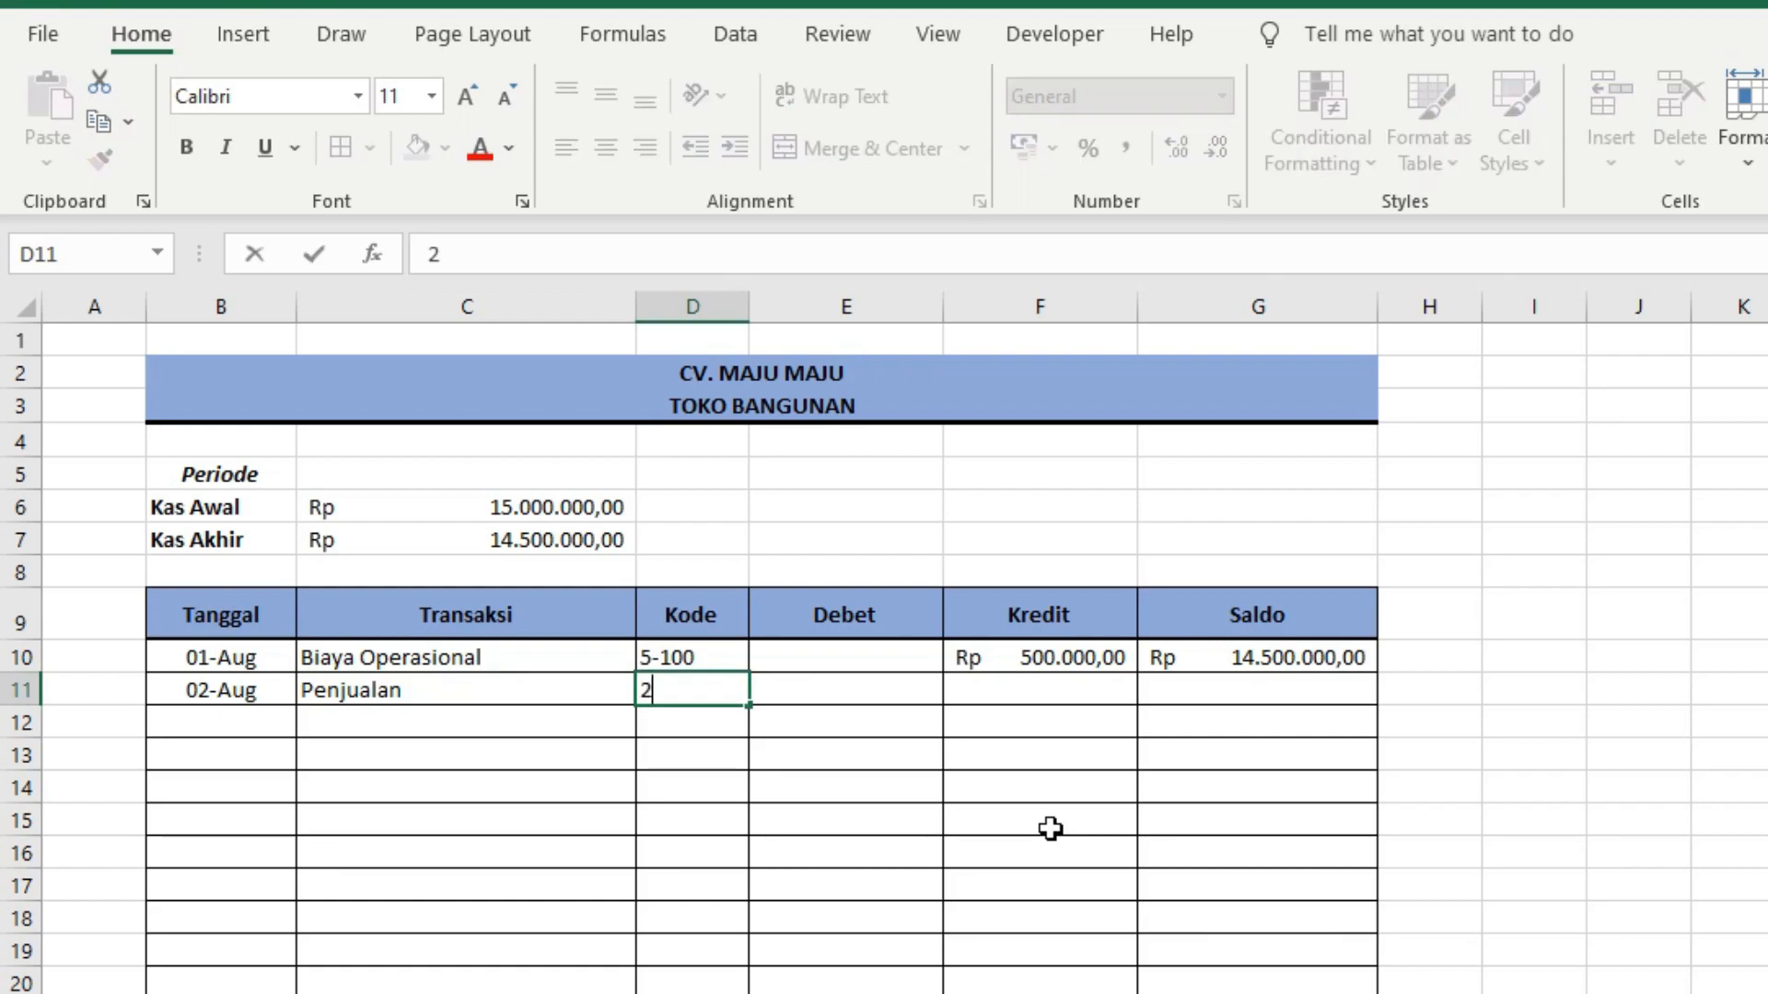
type("-100")
key("Tab")
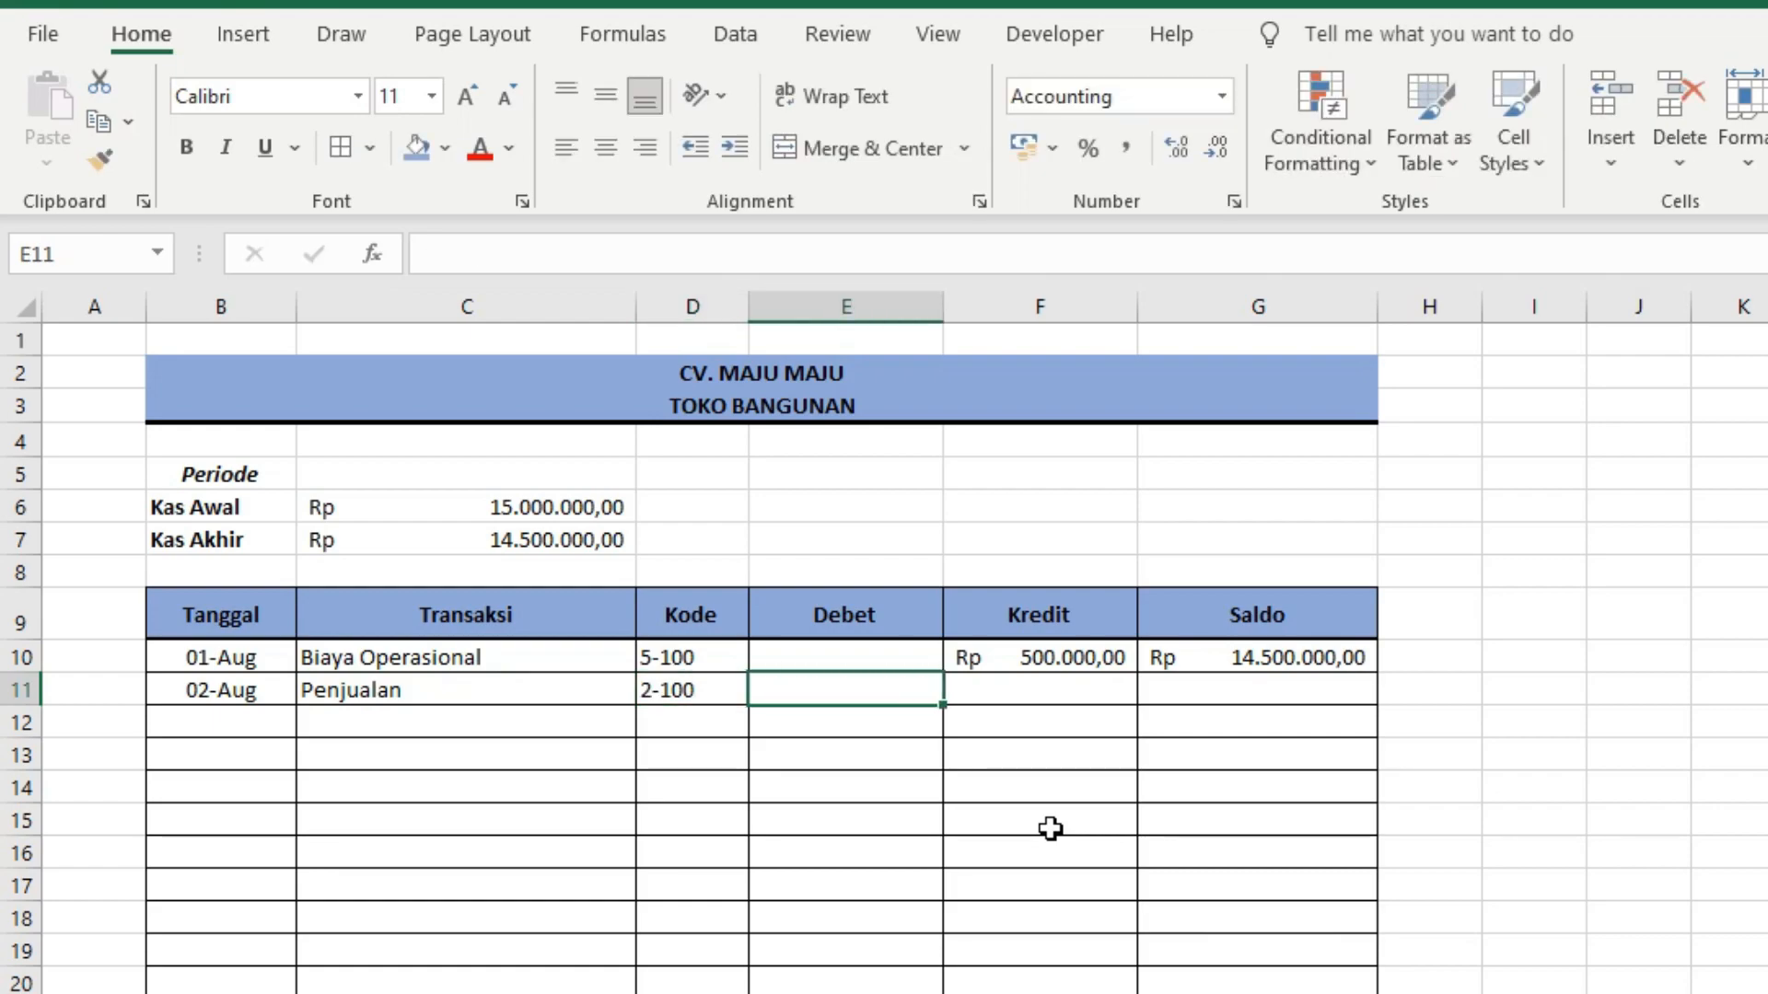
Step: Centre the contents of the Kode column D
left_click(693, 307)
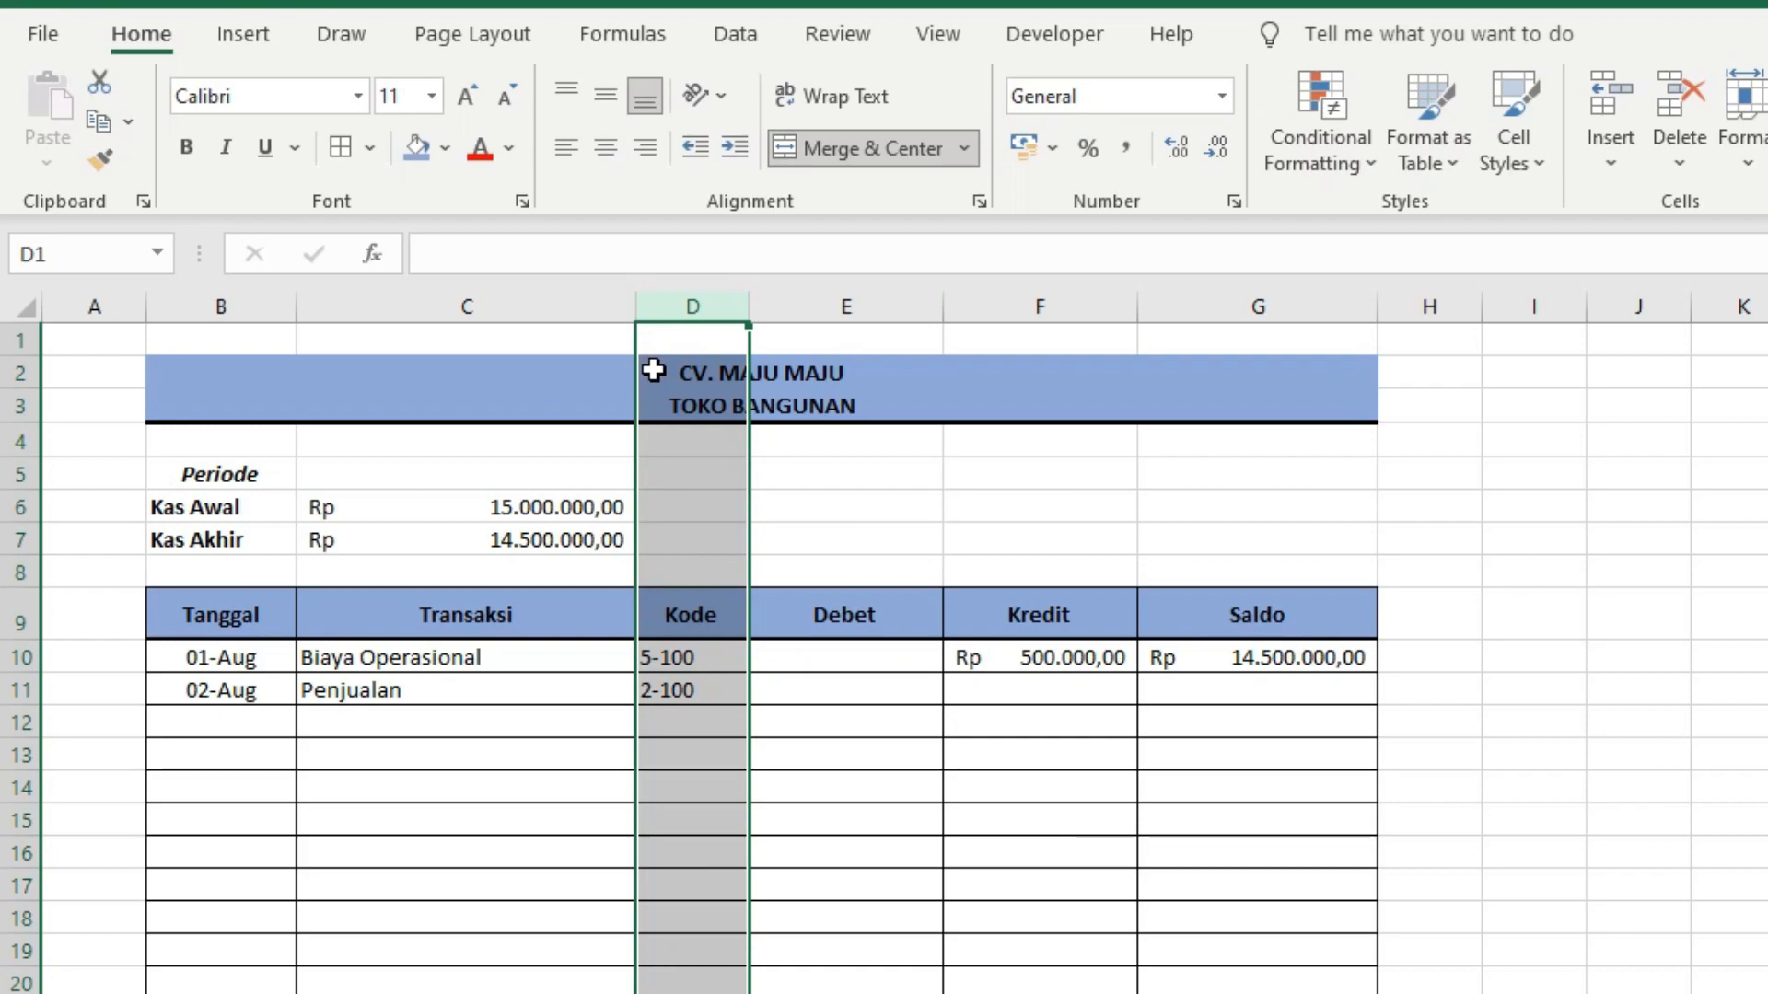
left_click(601, 147)
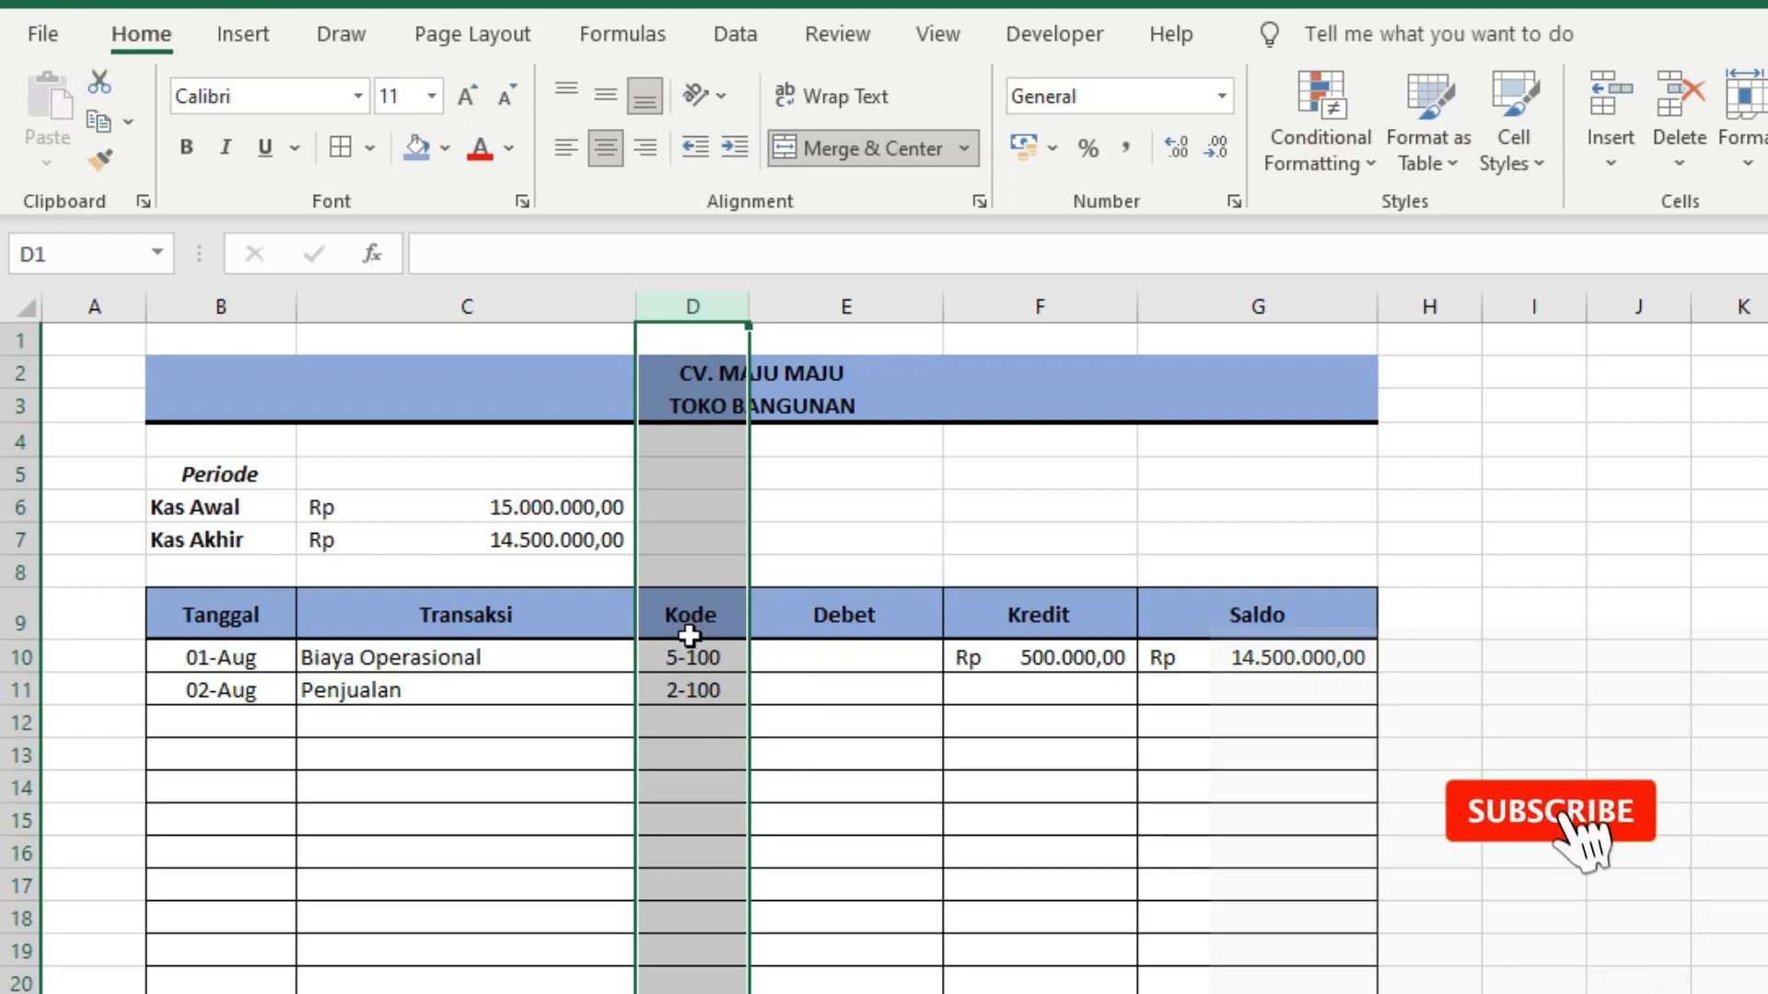
left_click(679, 666)
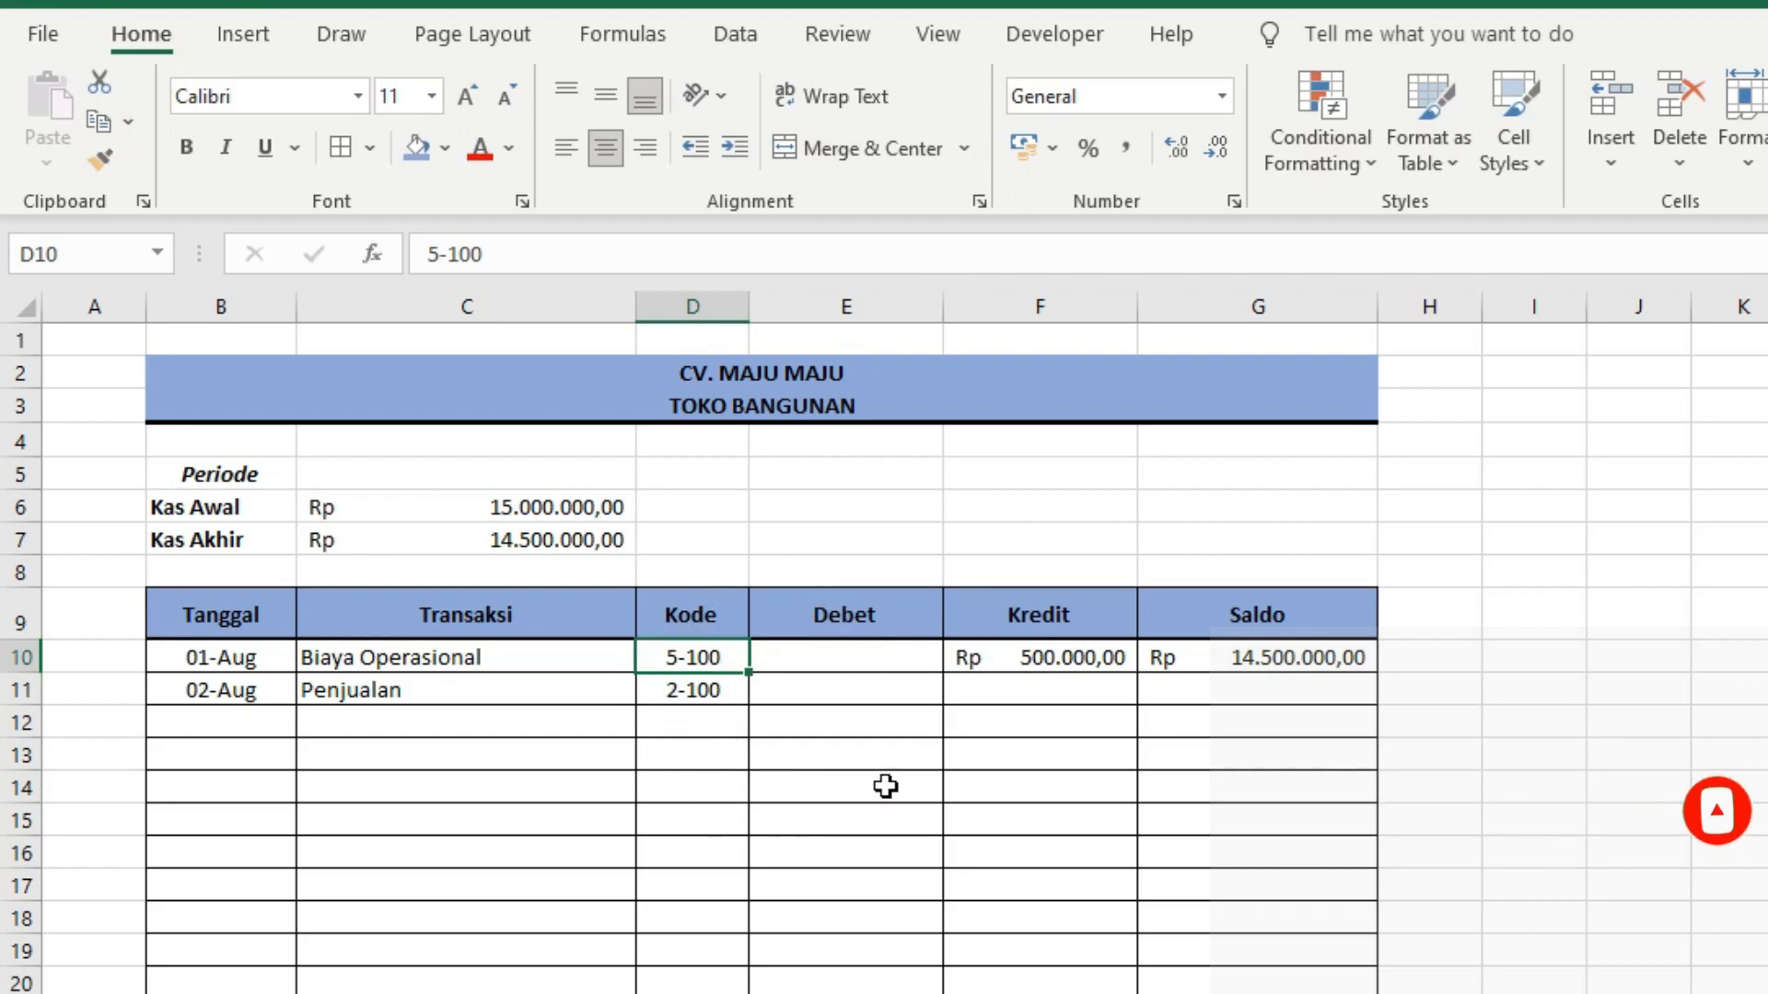
Step: Enter a Debet amount of 10000000 for the Penjualan transaction in E11
left_click(865, 694)
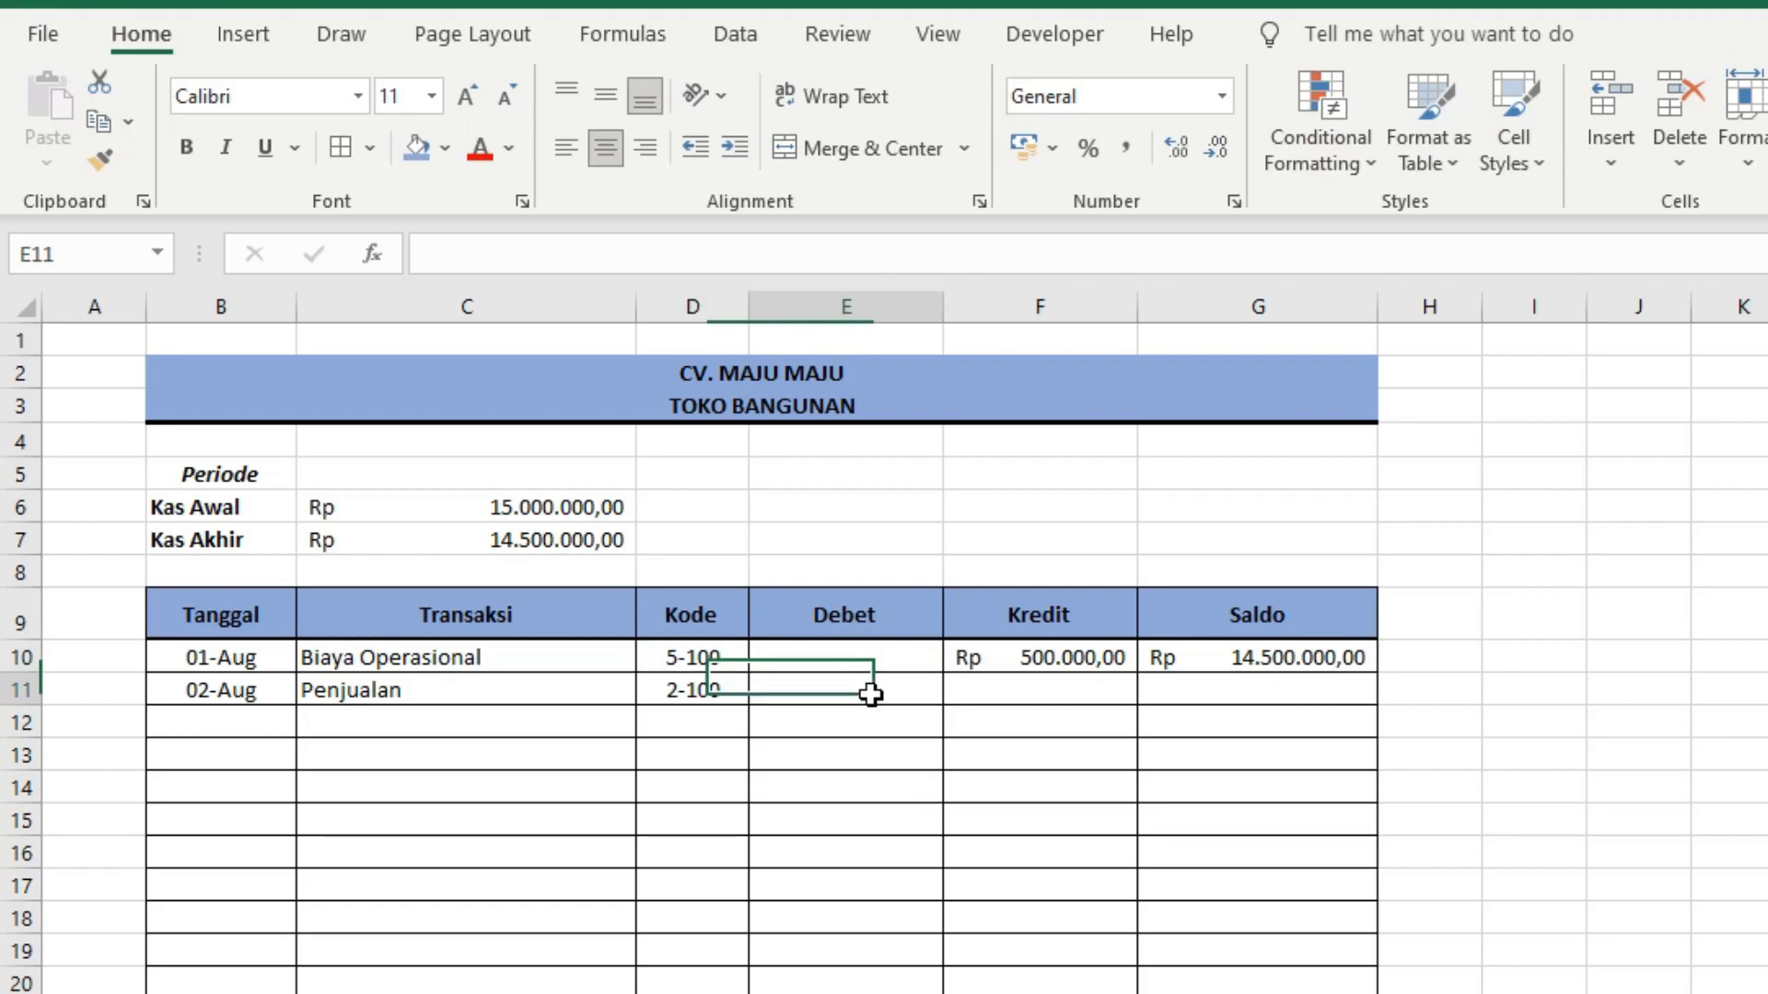
type("10000")
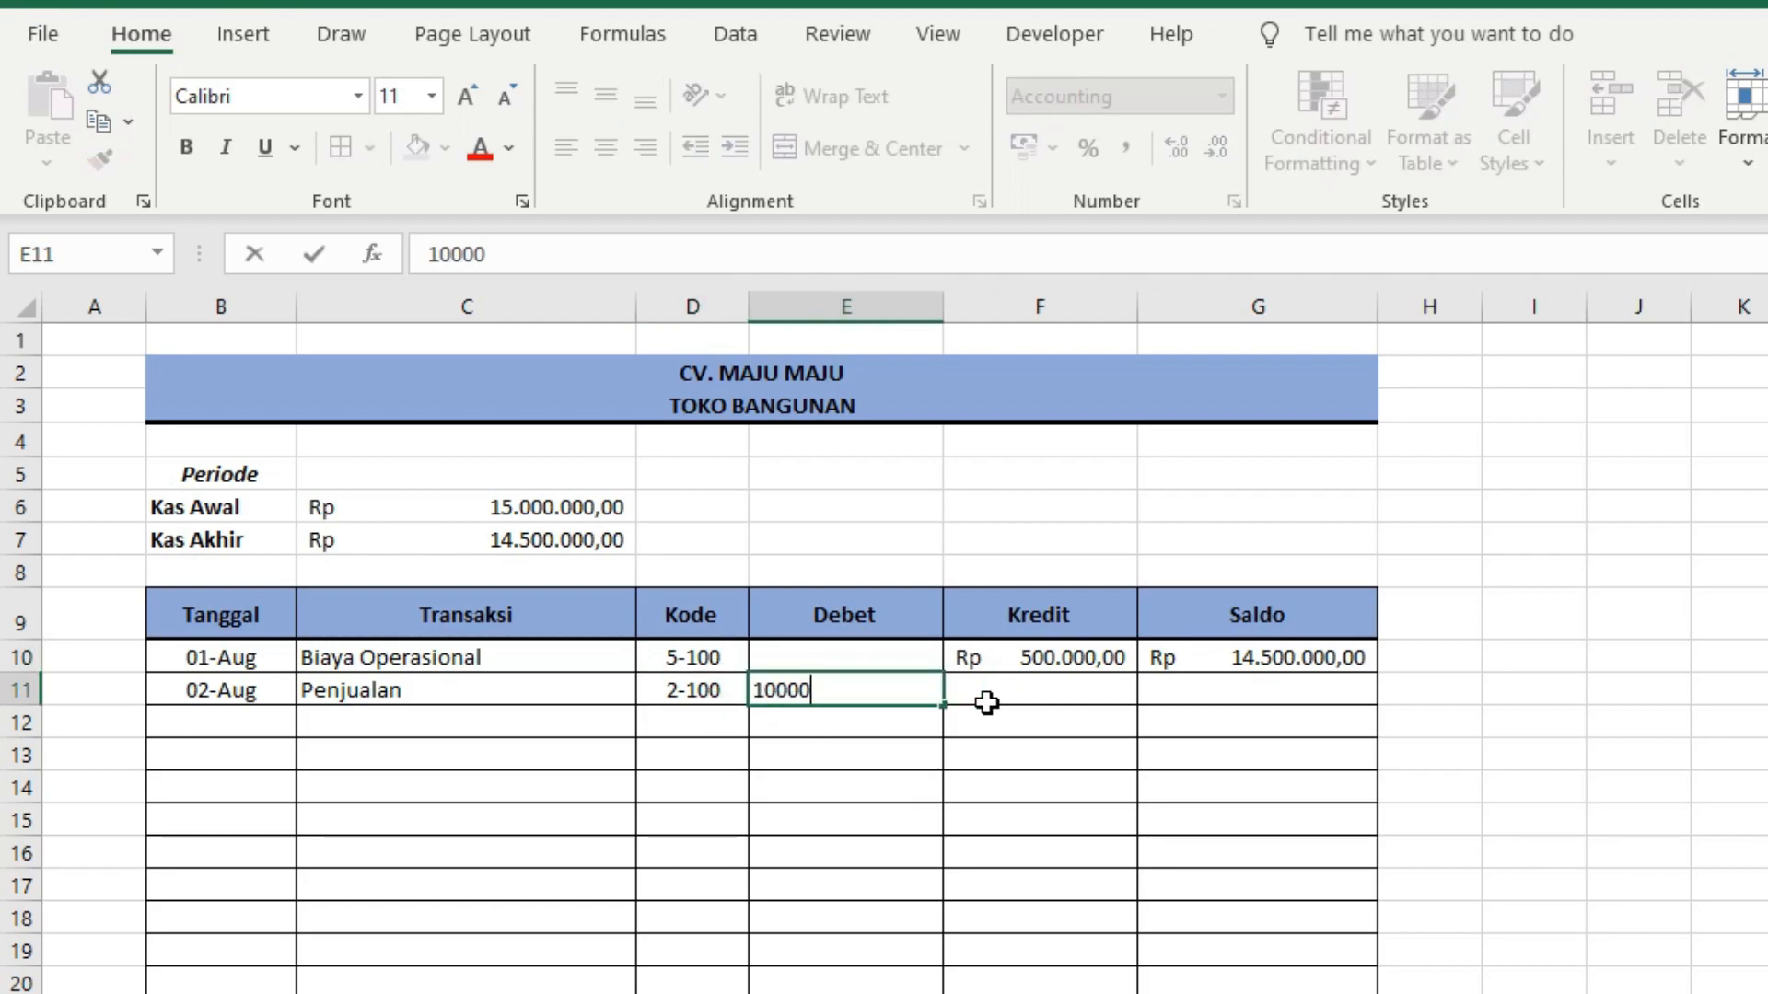
type(".000.000")
key("Return")
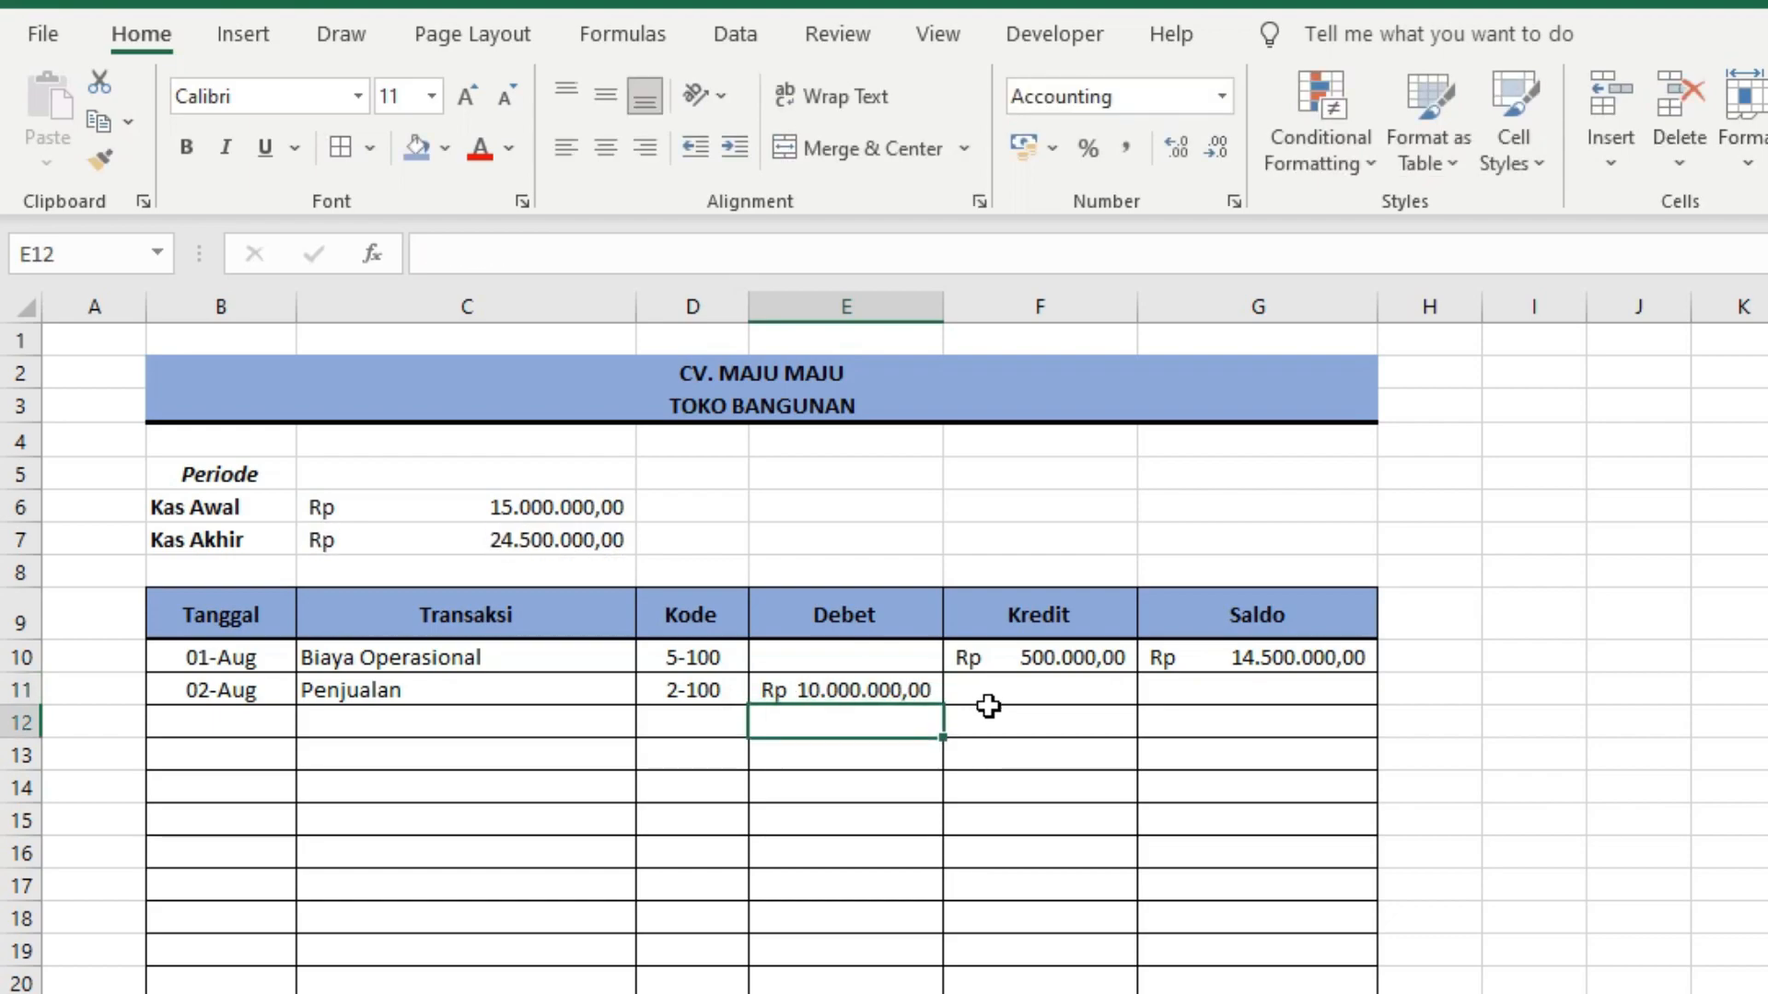
Step: Extend the transaction description in C11 to Penjualan Semen
double_click(479, 694)
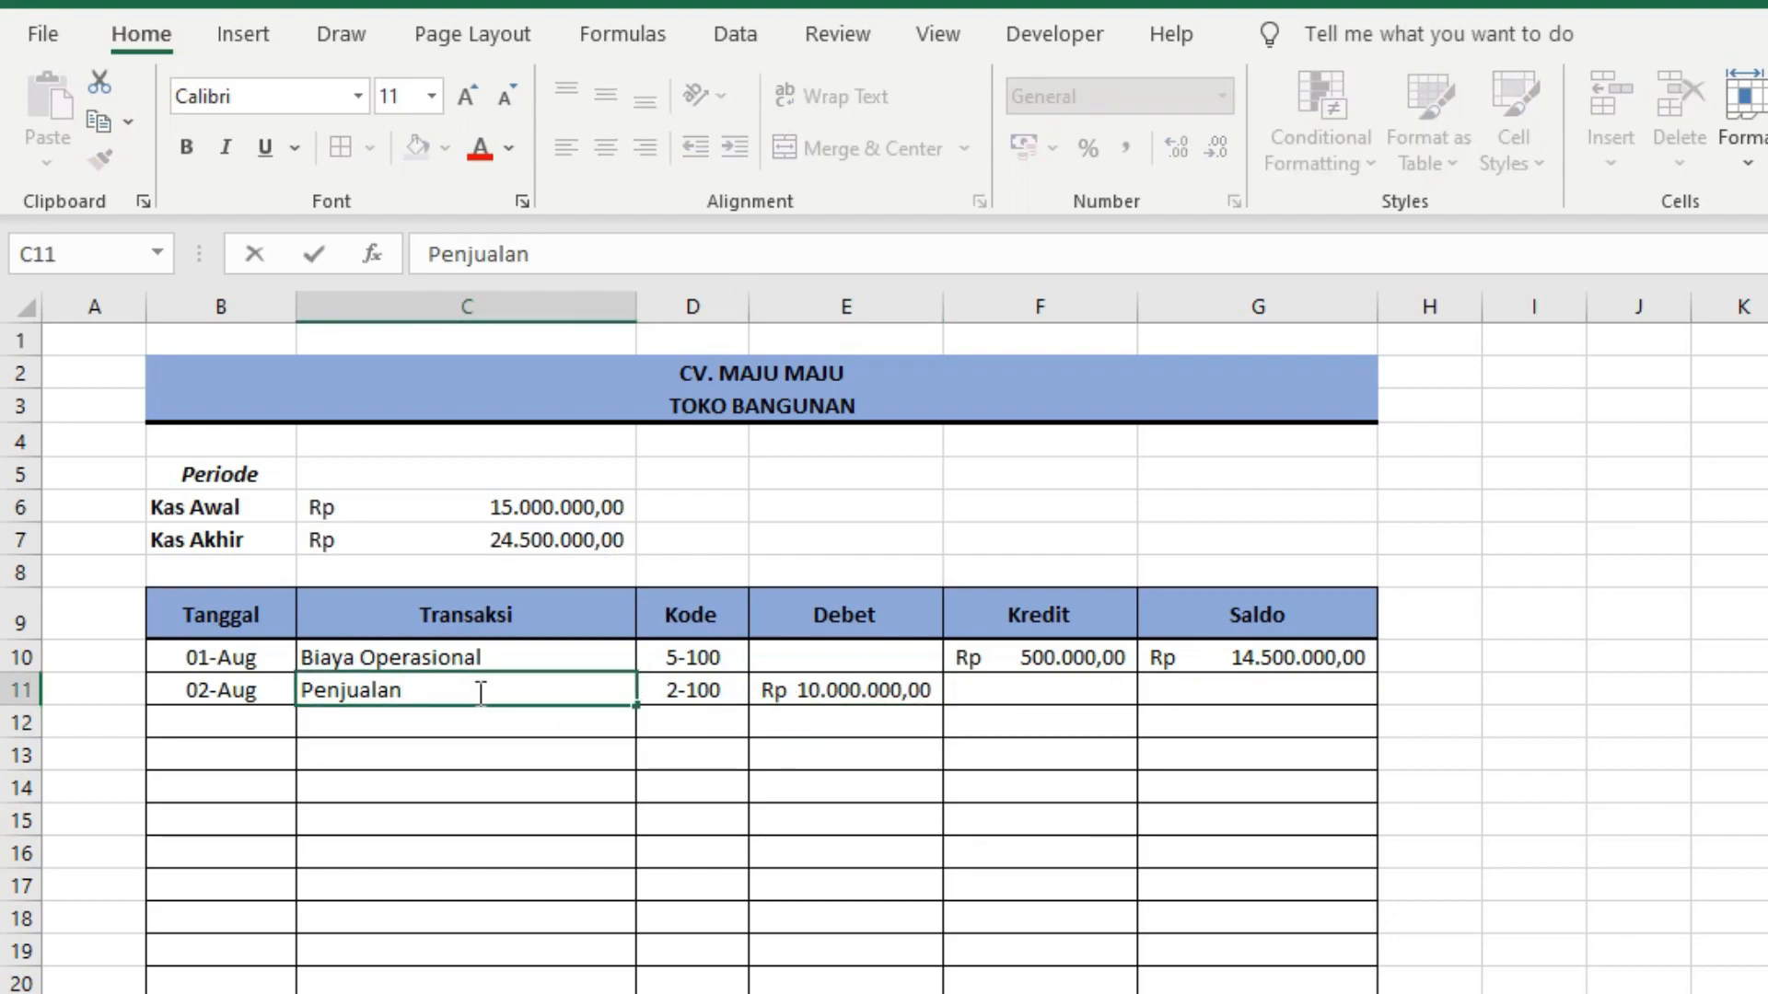
type("Semen")
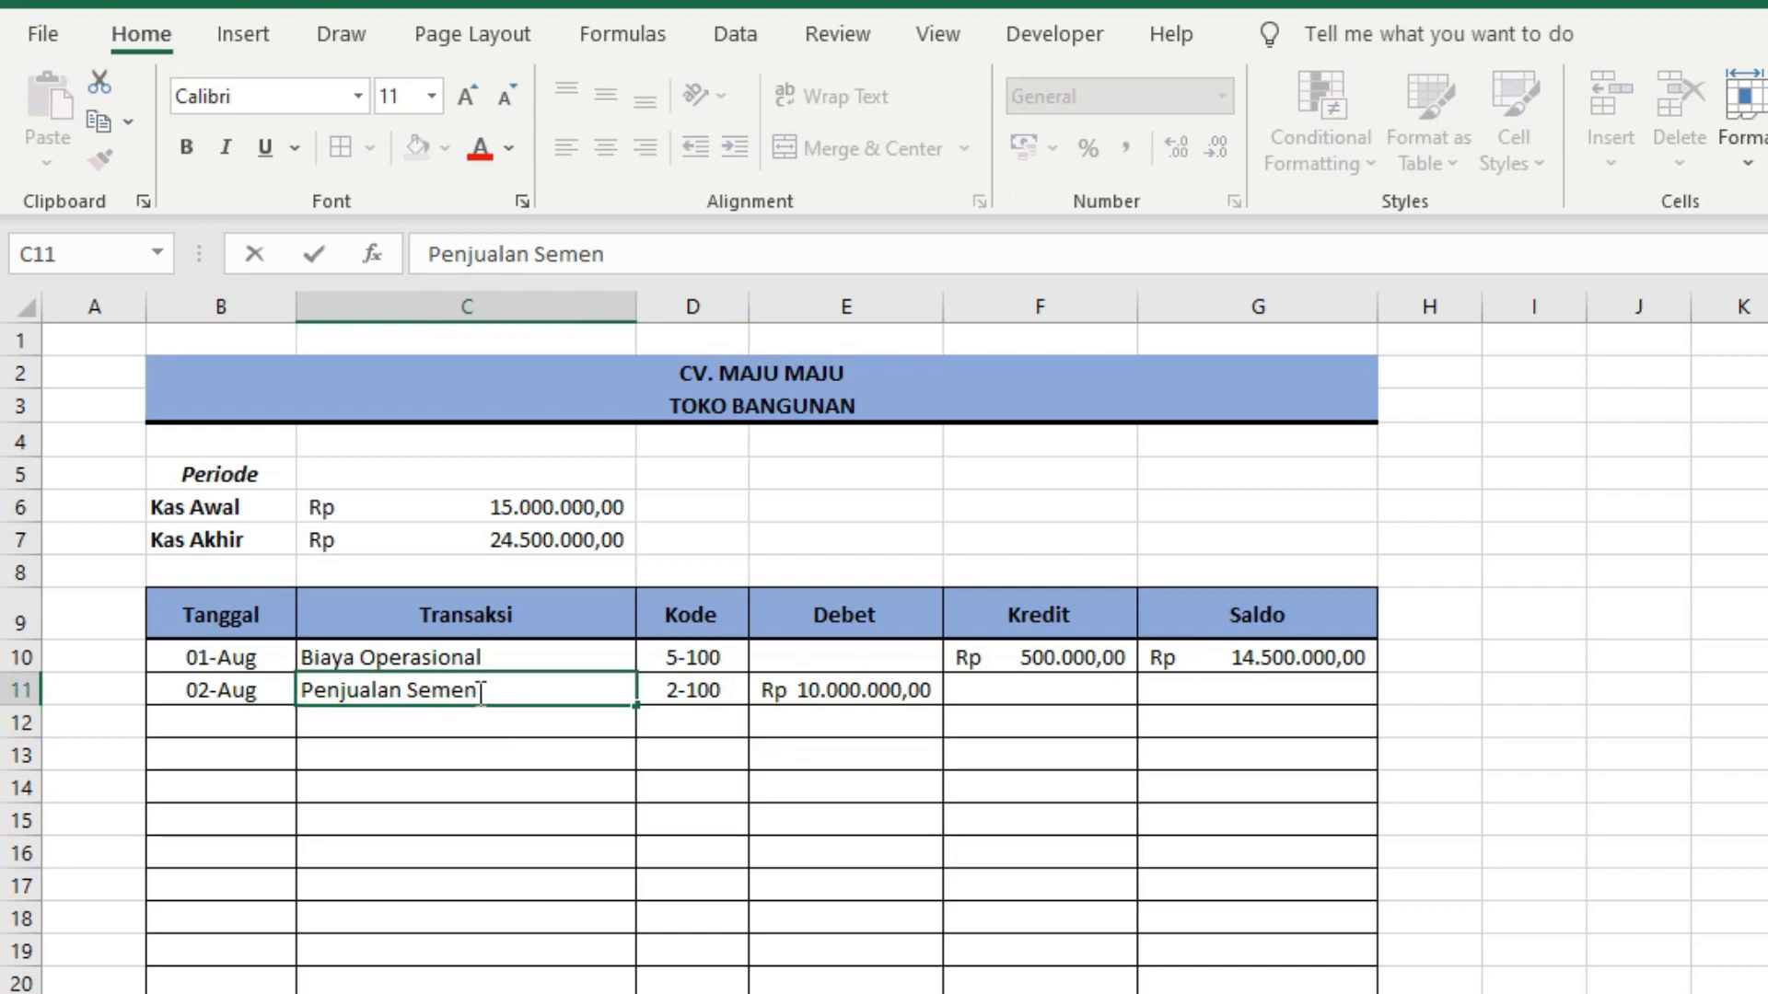
key("Tab")
left_click(920, 812)
key("Up")
key("Up")
key("Up")
key("Up")
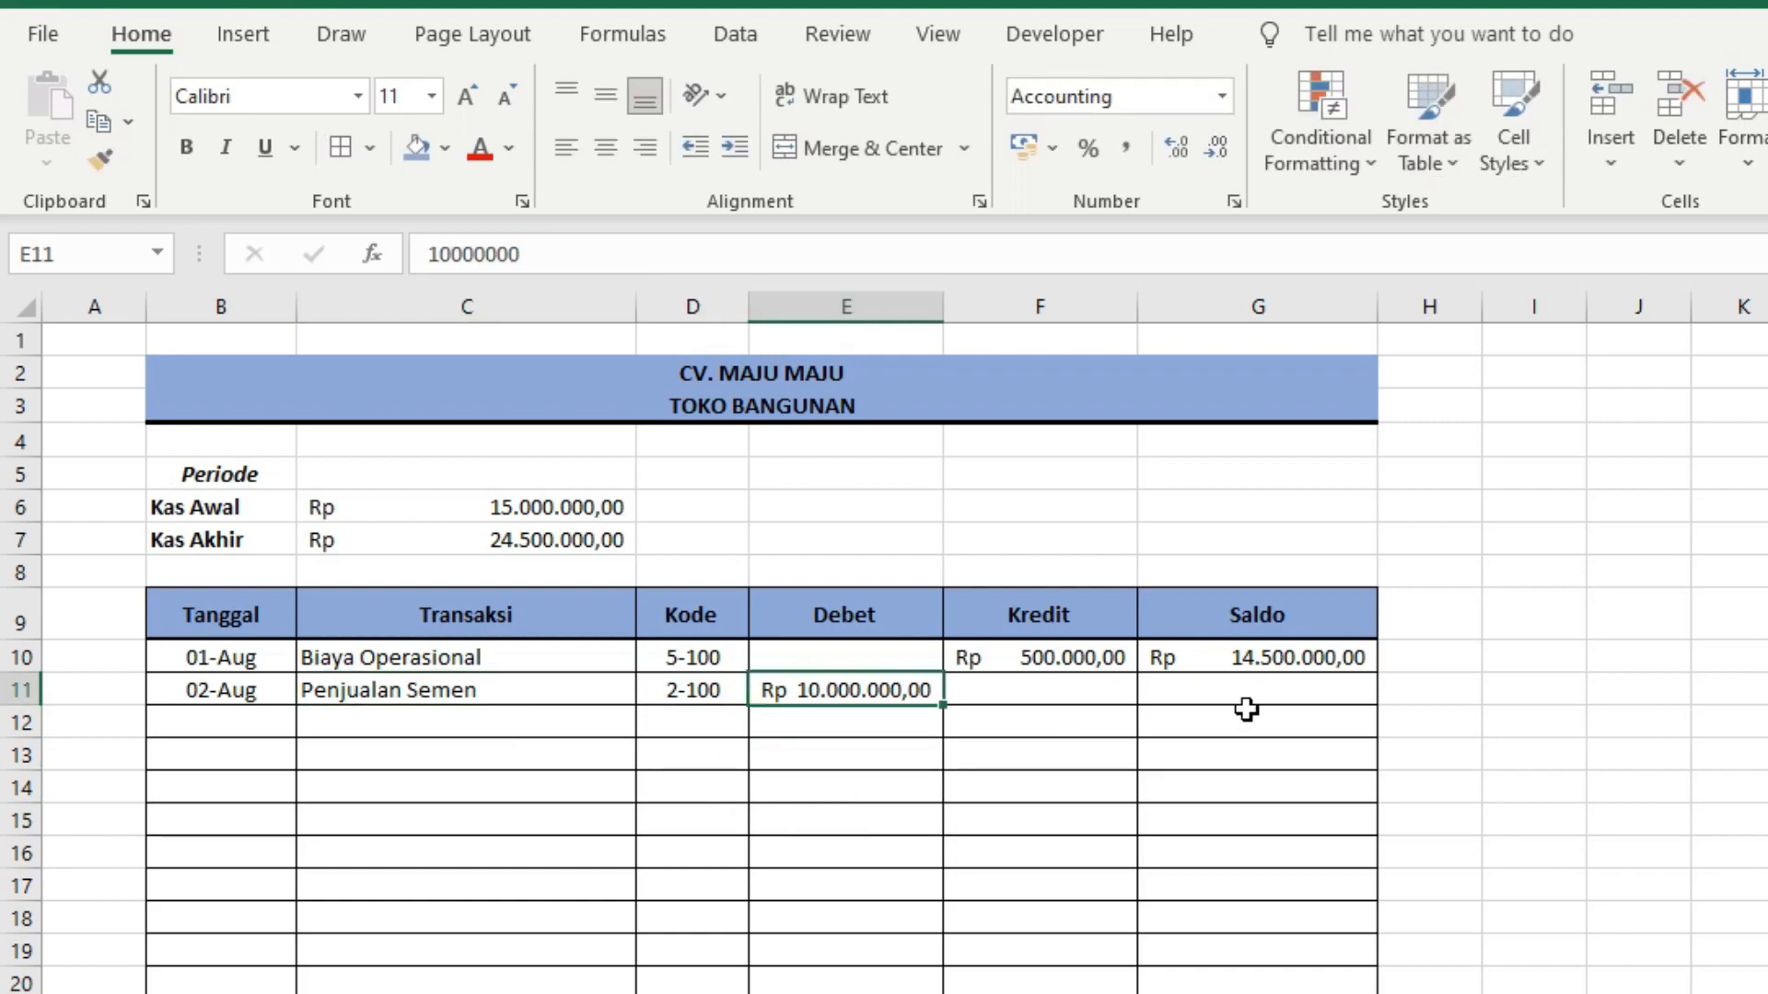
Step: Enter the running balance formula =G10+E11-F11 in the Saldo cell G11
left_click(1249, 695)
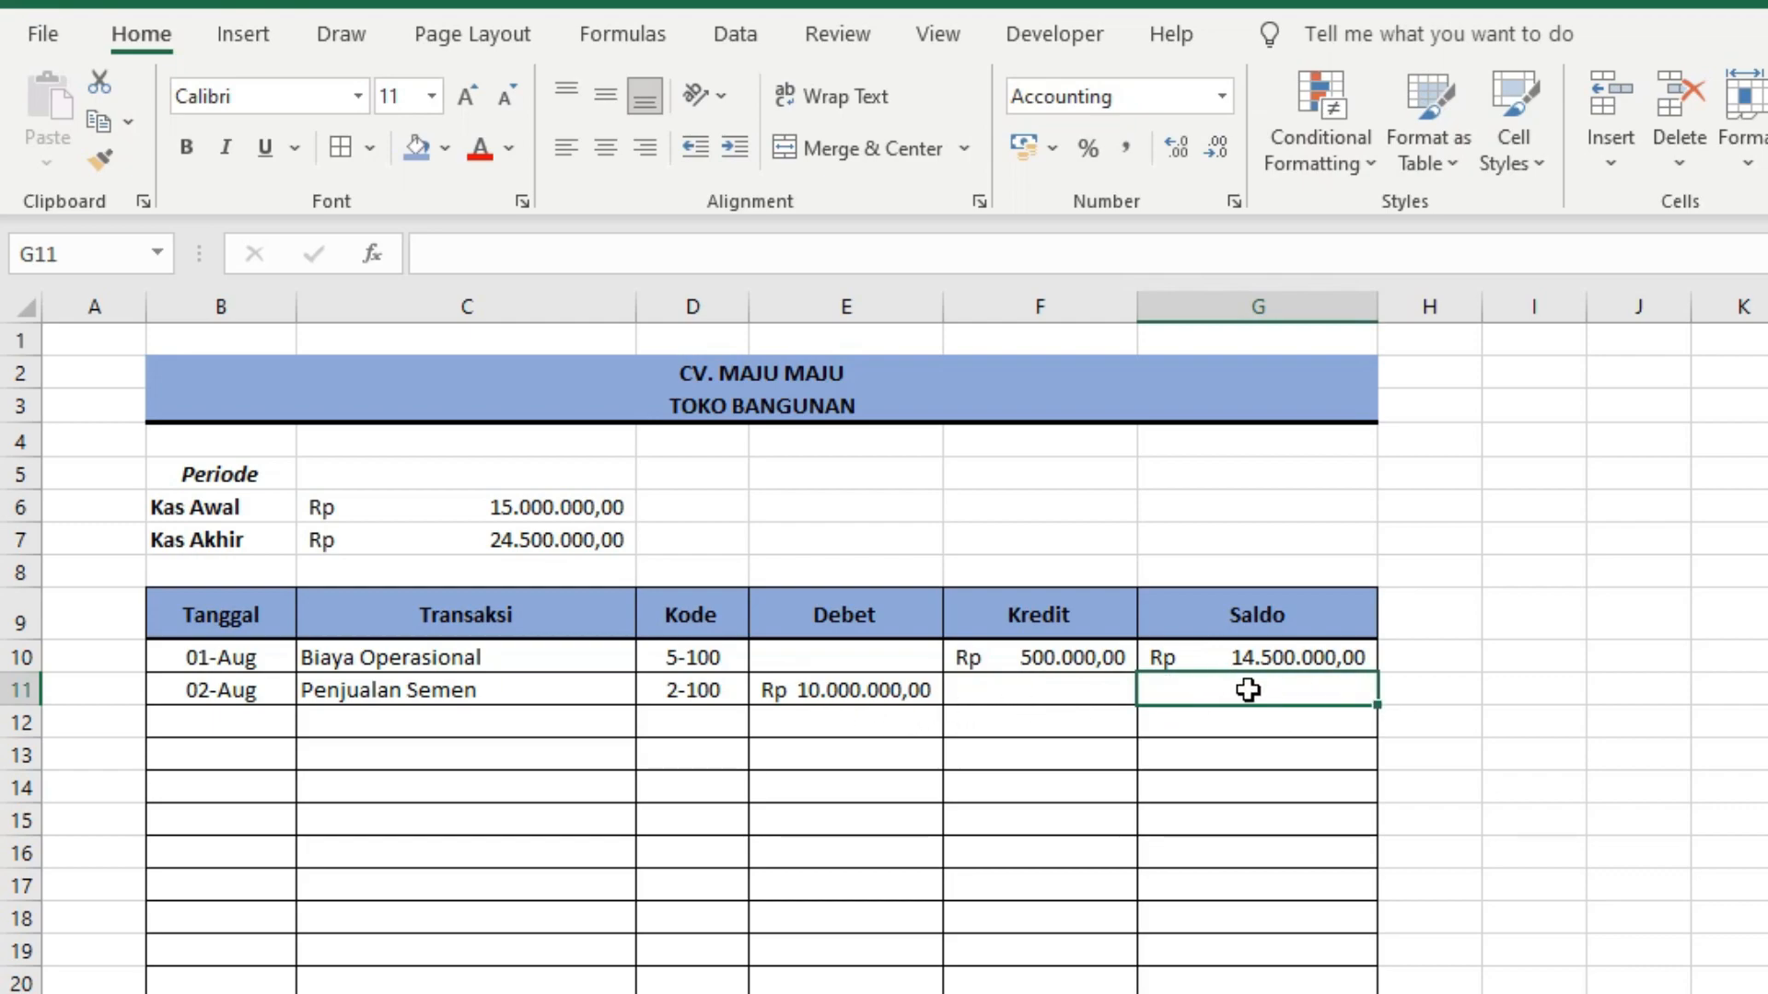
key("Up")
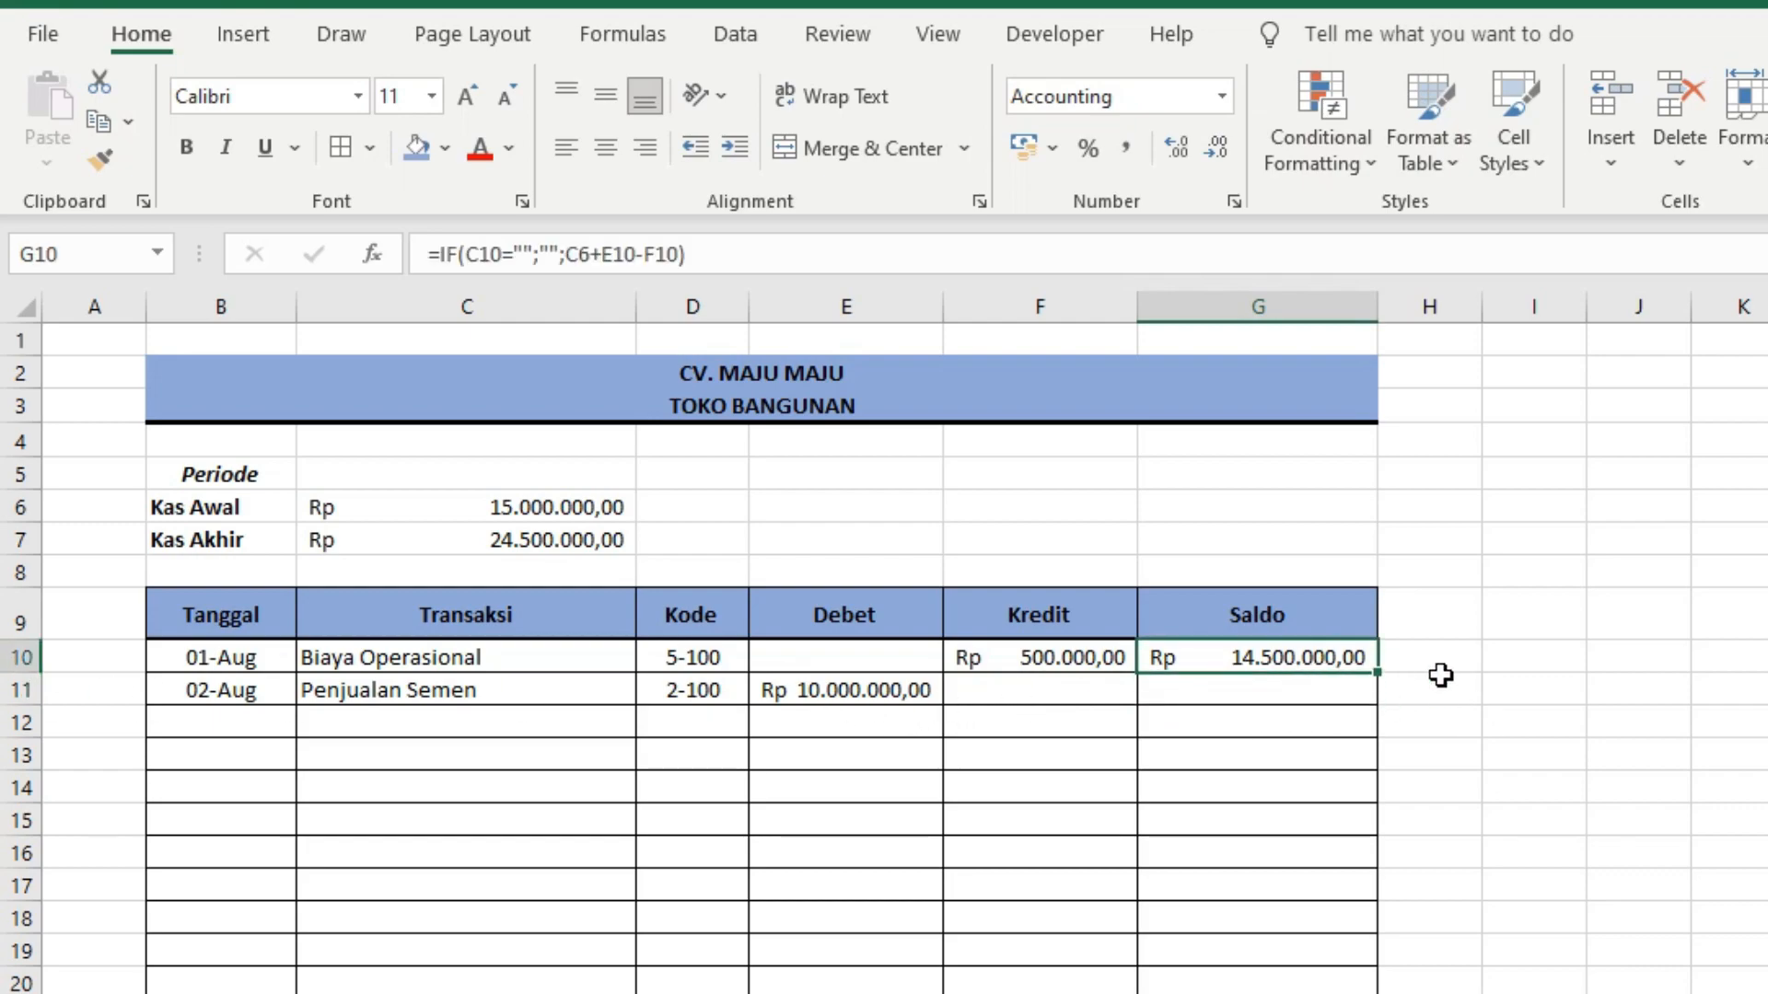
left_click(1281, 695)
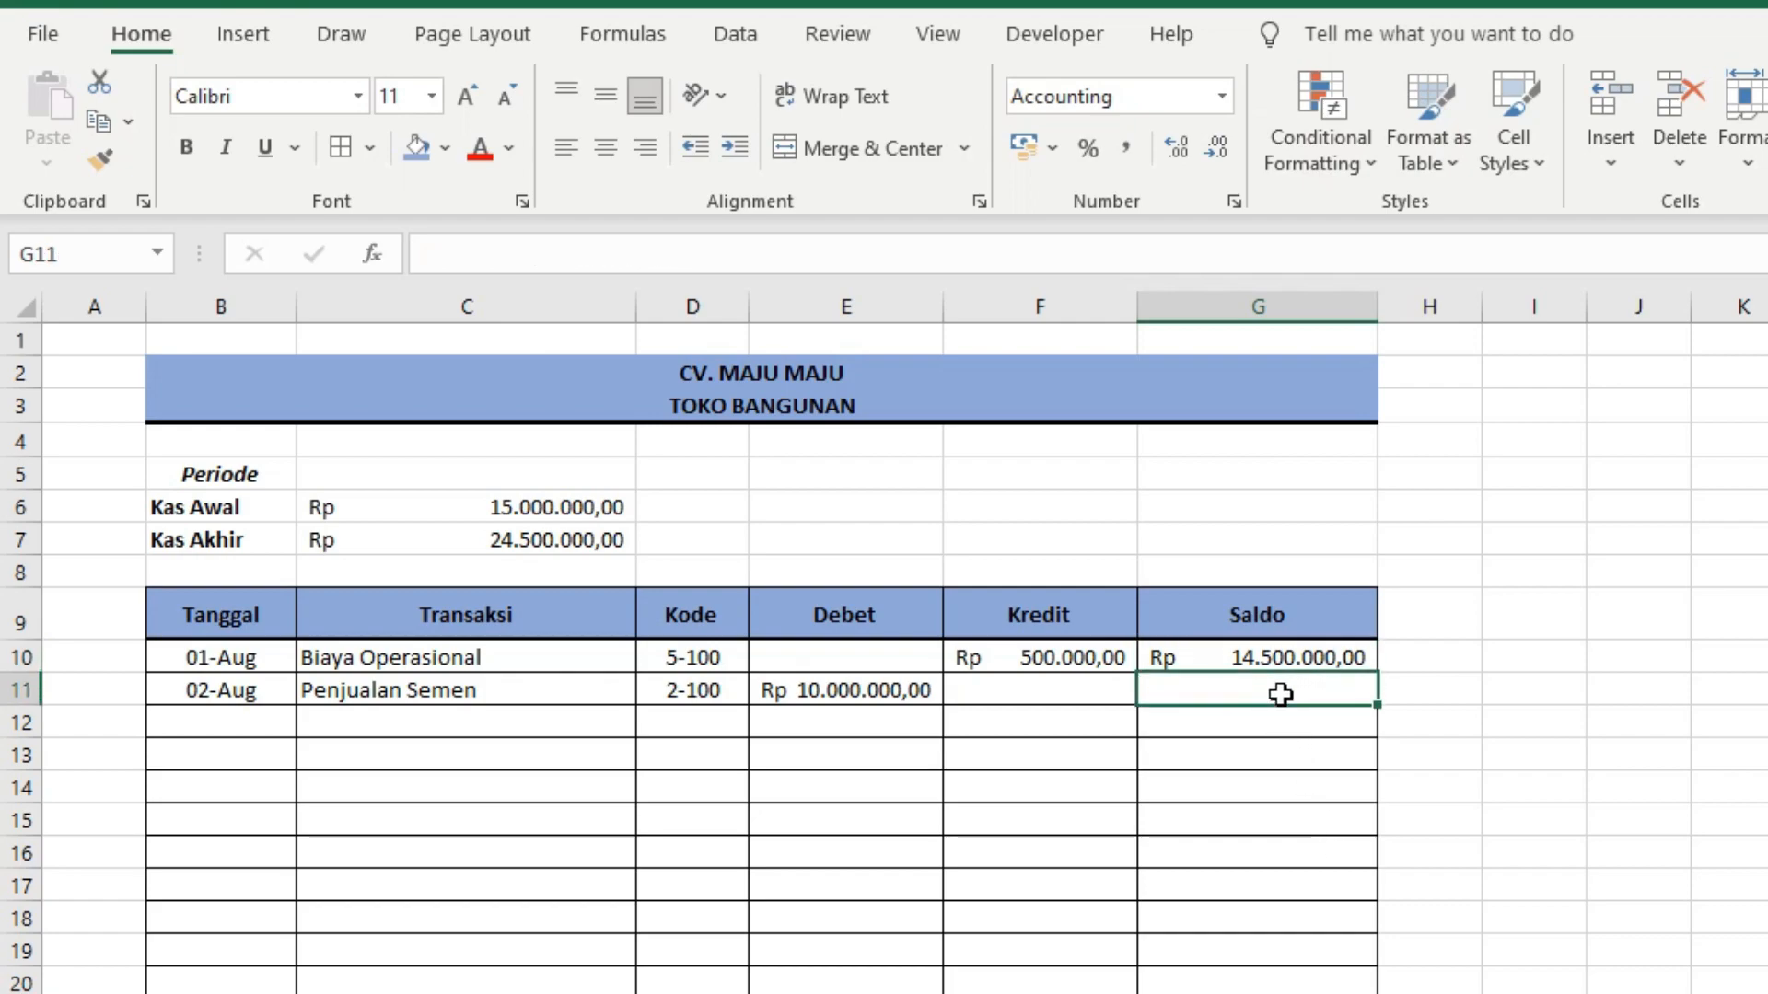
key("Return")
left_click(1279, 683)
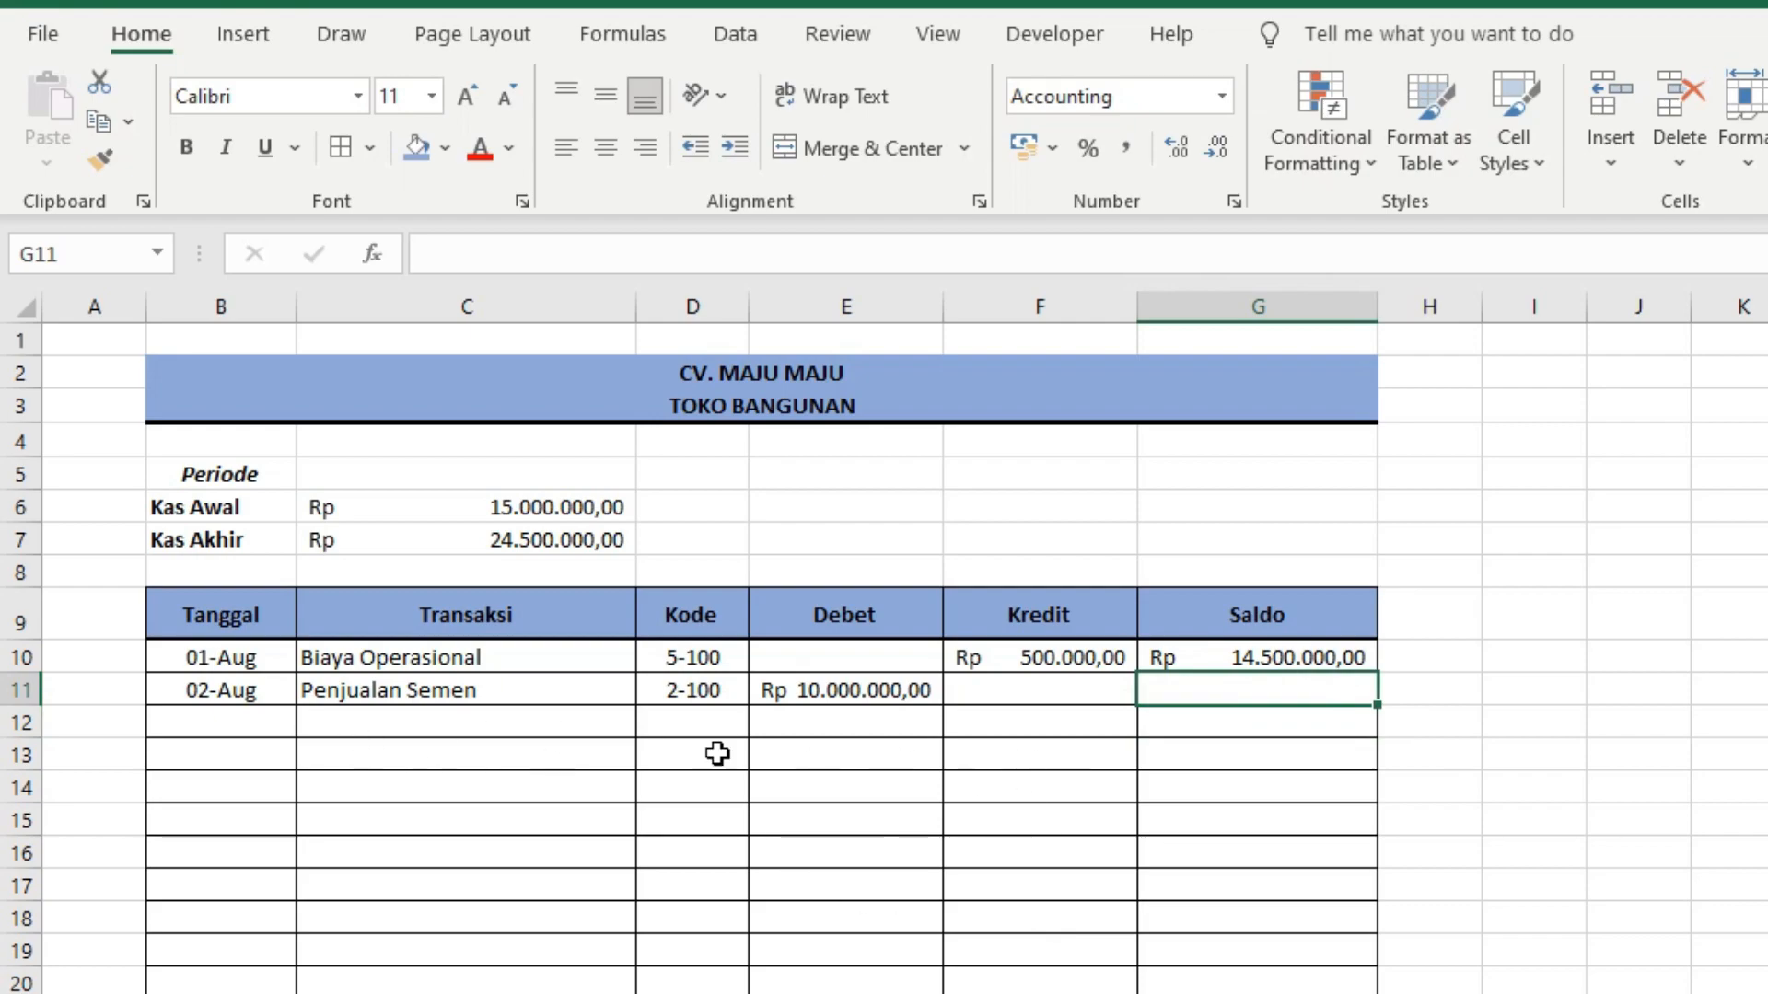
type("=")
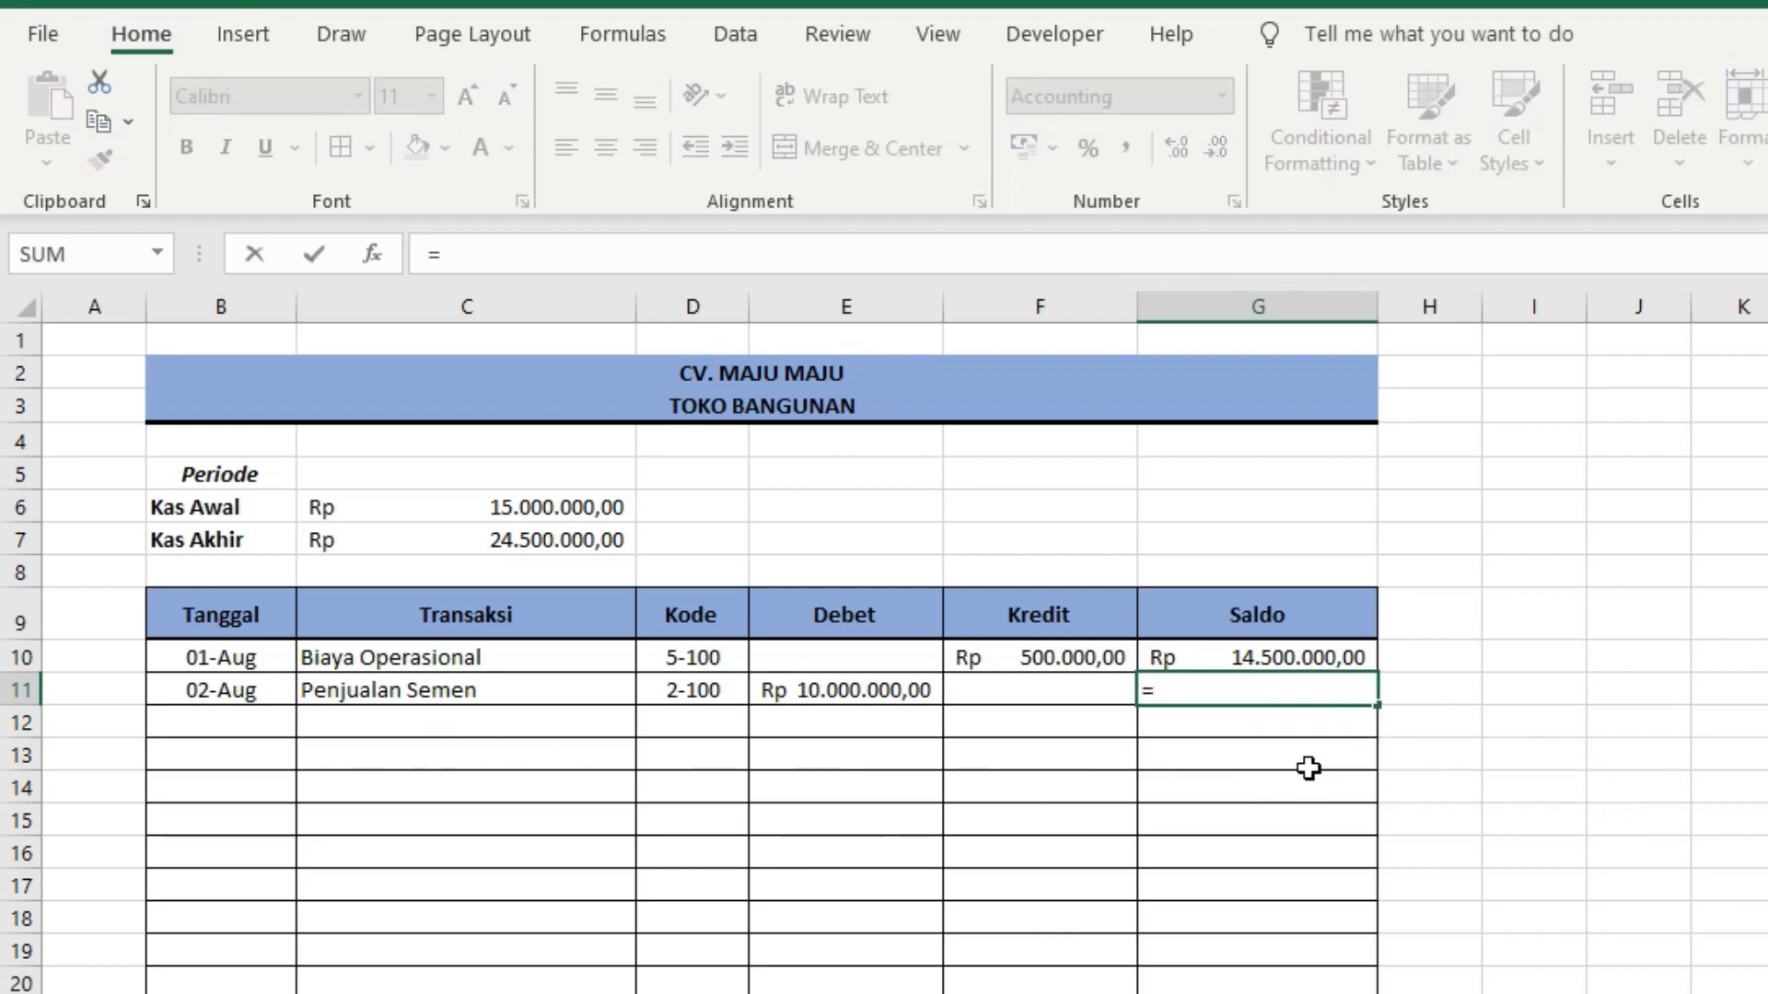
left_click(1280, 657)
type("+")
left_click(833, 690)
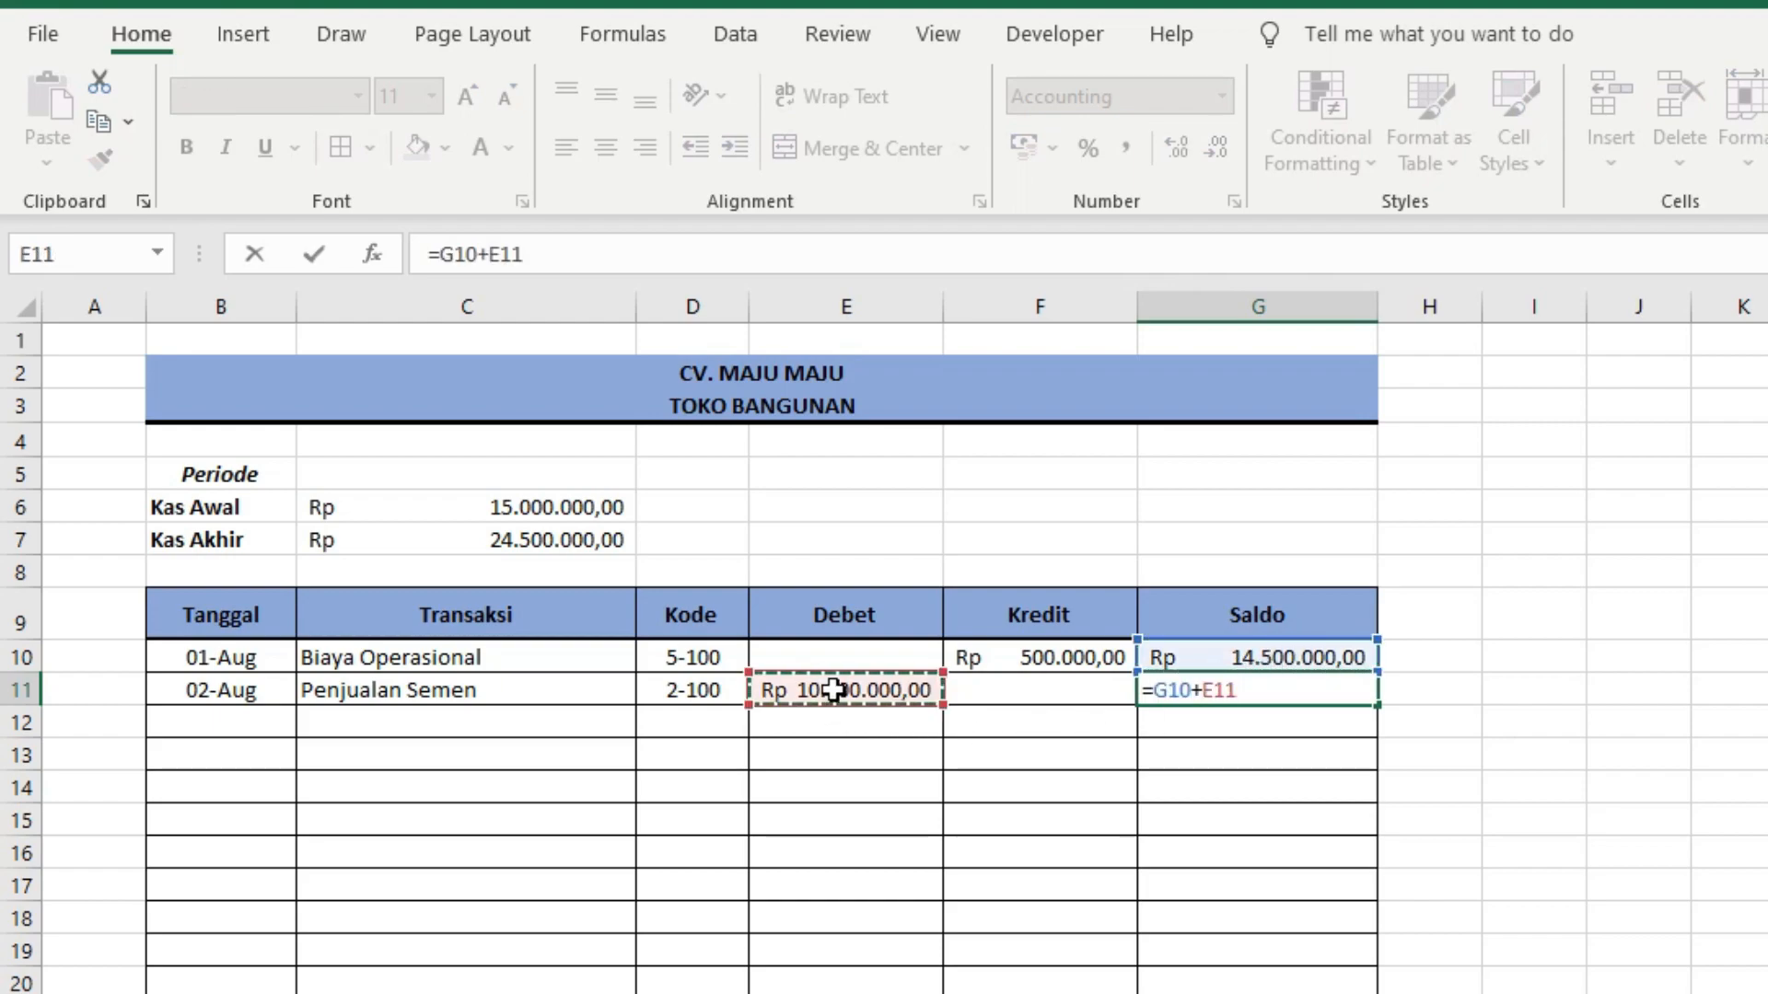
type("-")
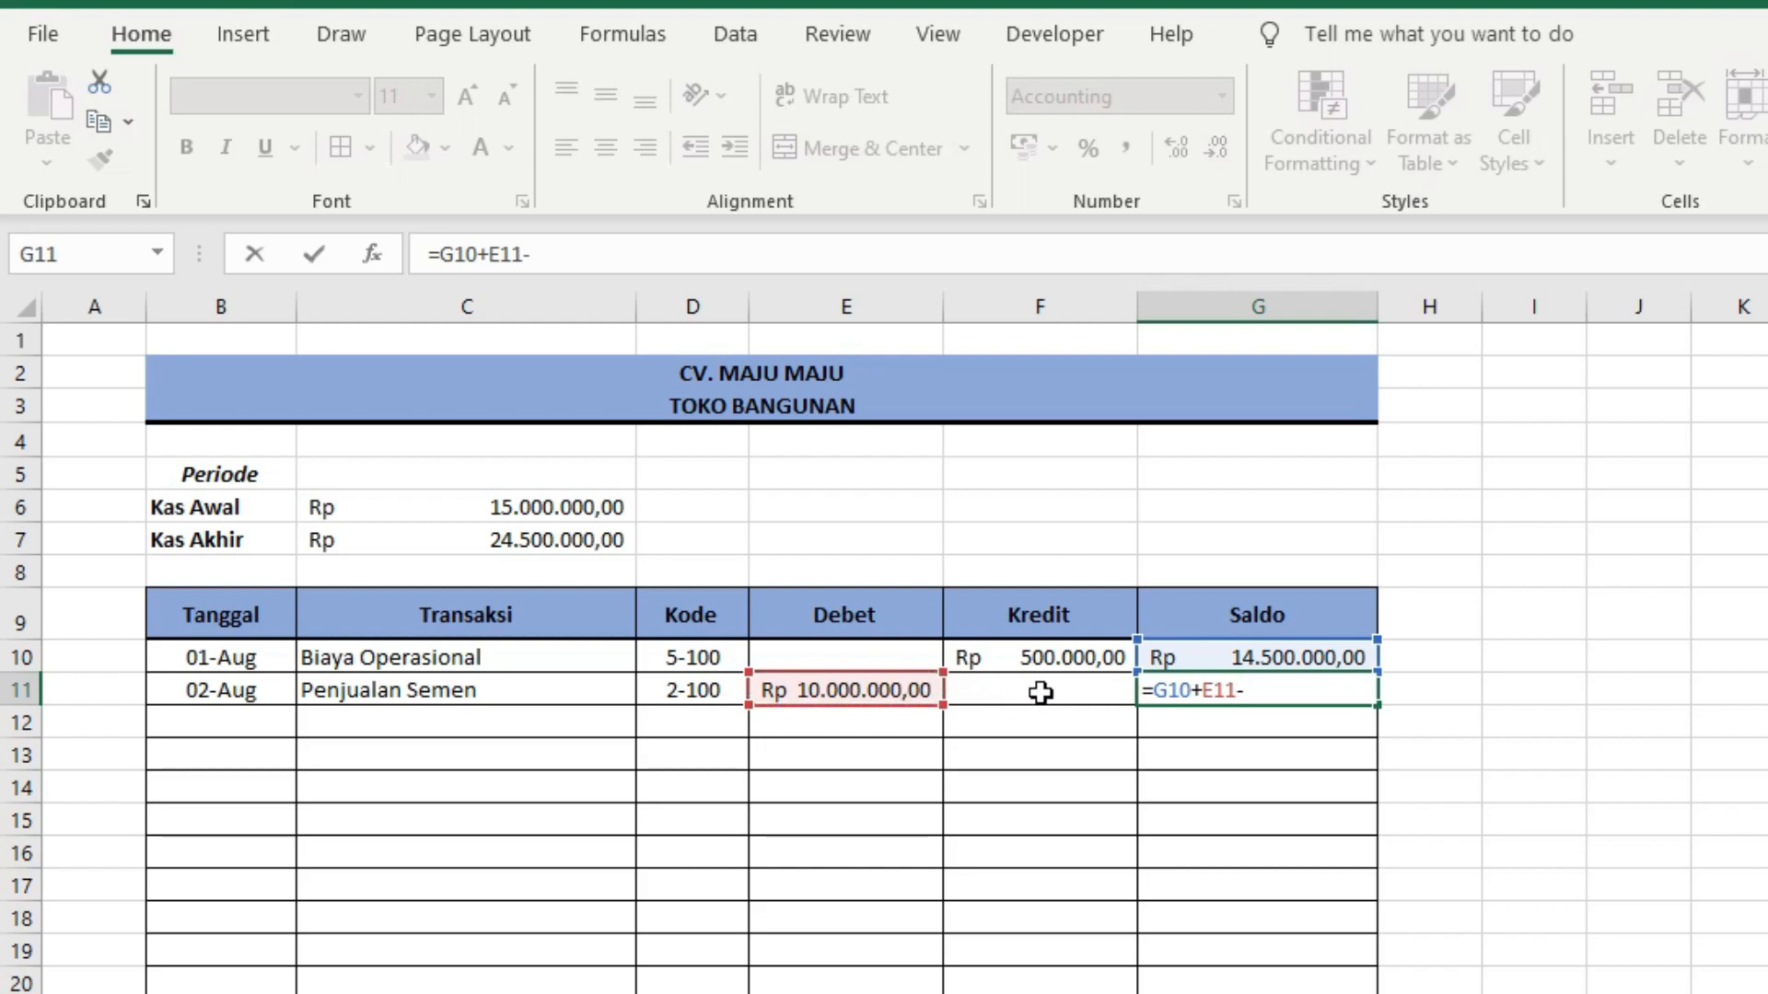
left_click(1040, 690)
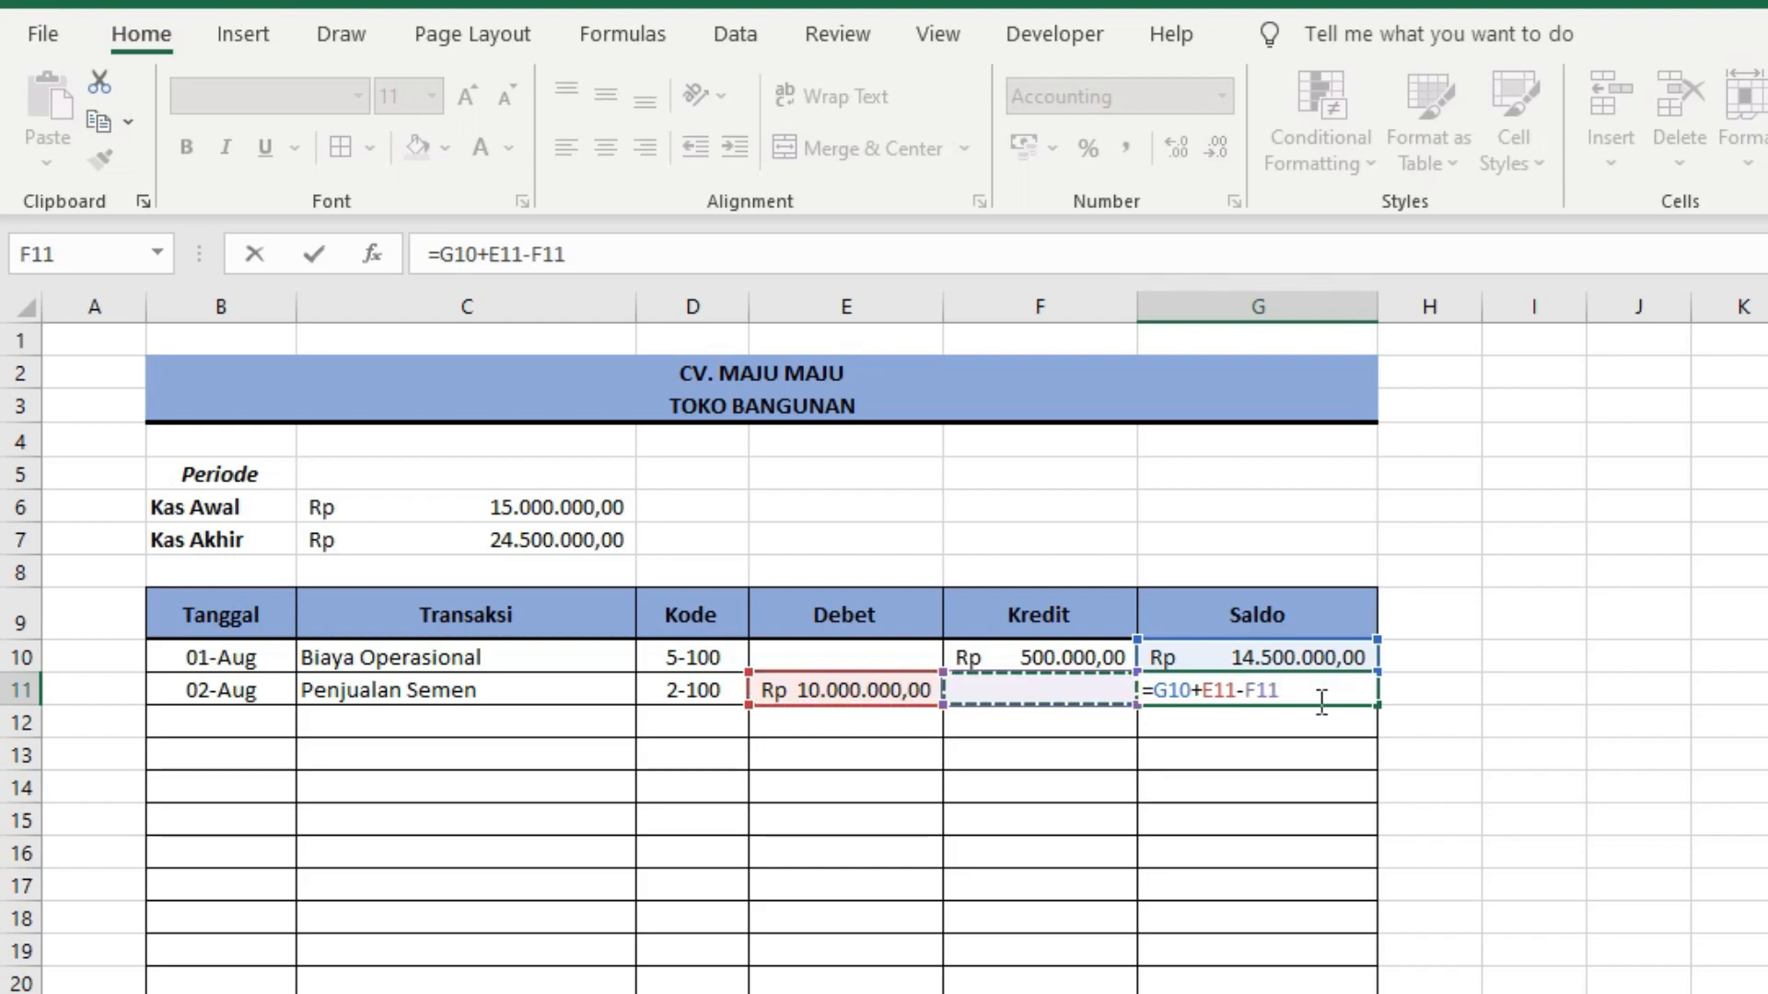
key("Return")
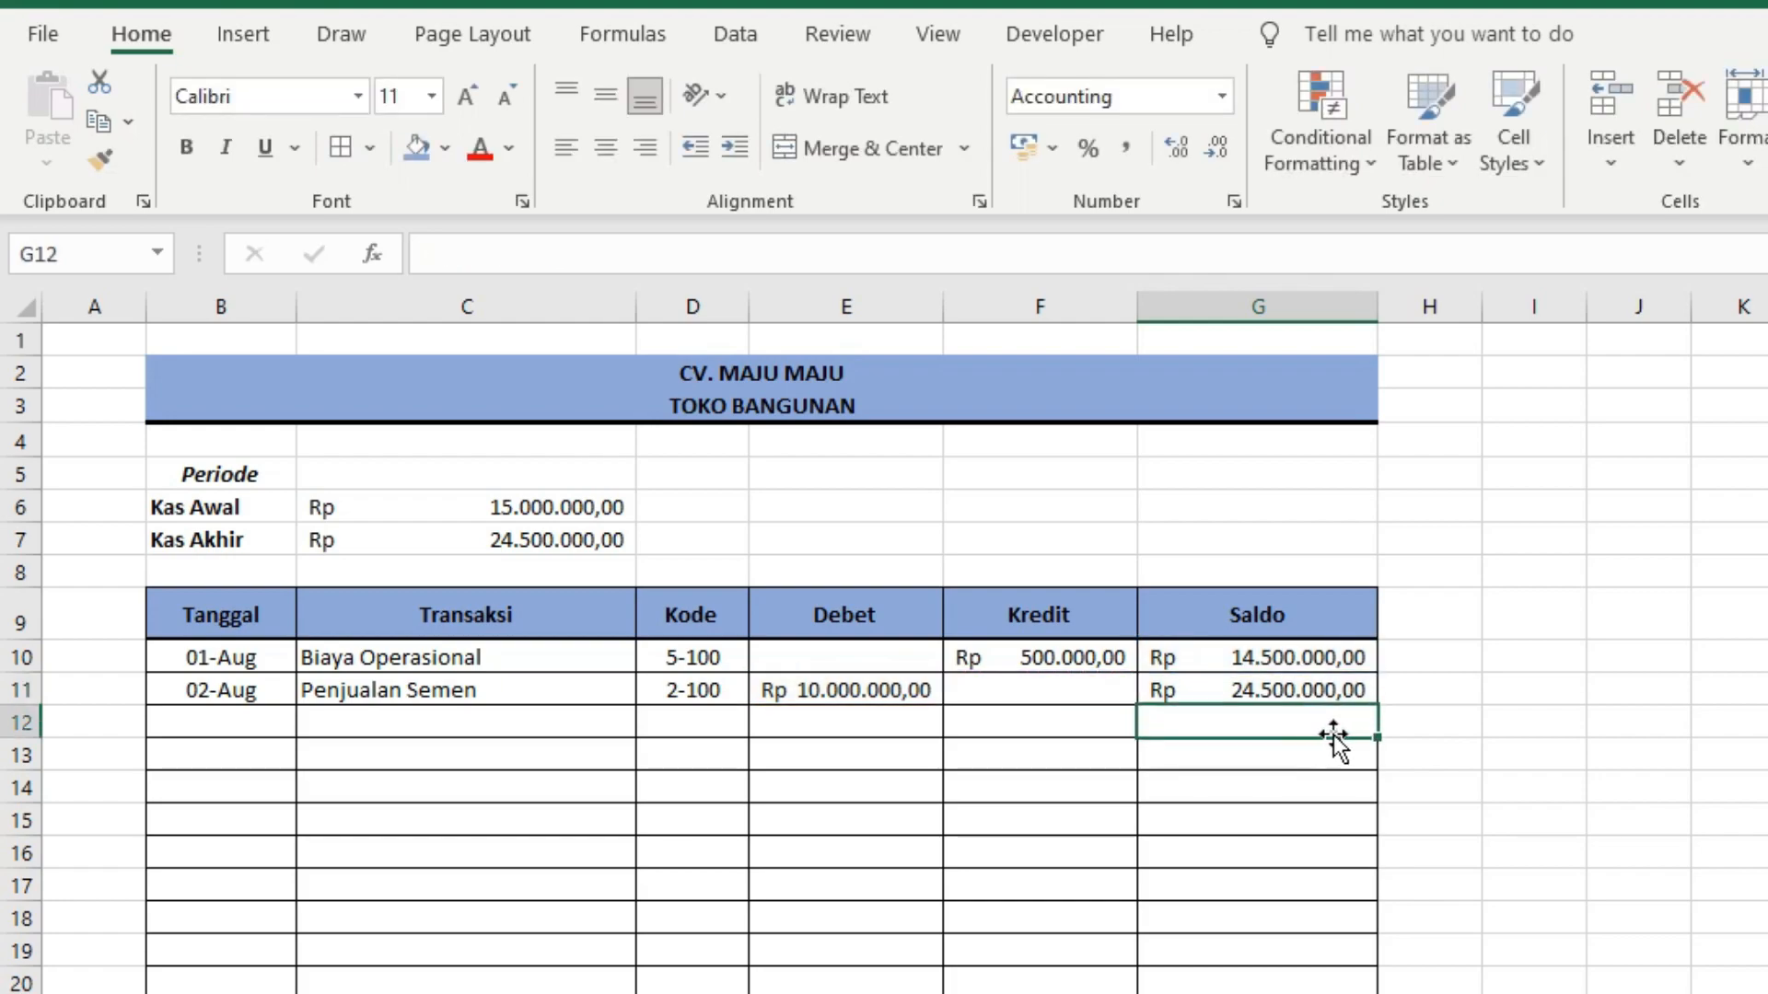
Step: Fill the G11 balance formula down the Saldo column through G18
left_click(1298, 693)
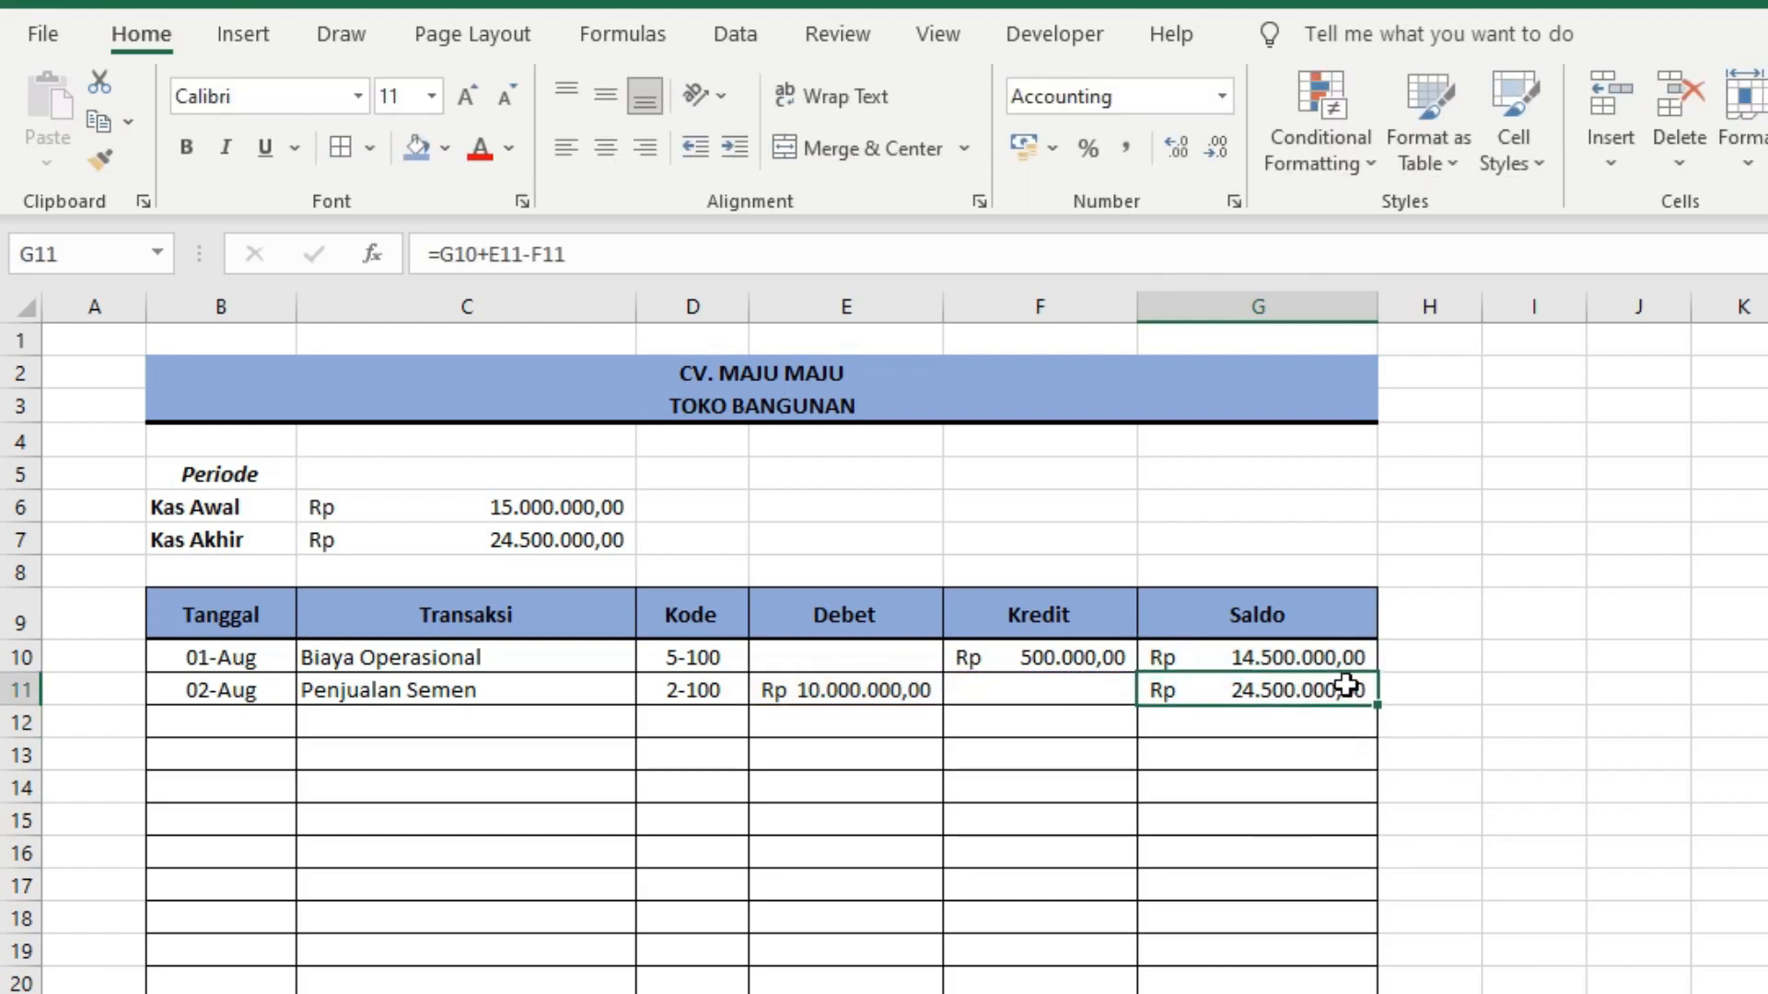
left_click_drag(1378, 703, 1383, 930)
left_click(1495, 834)
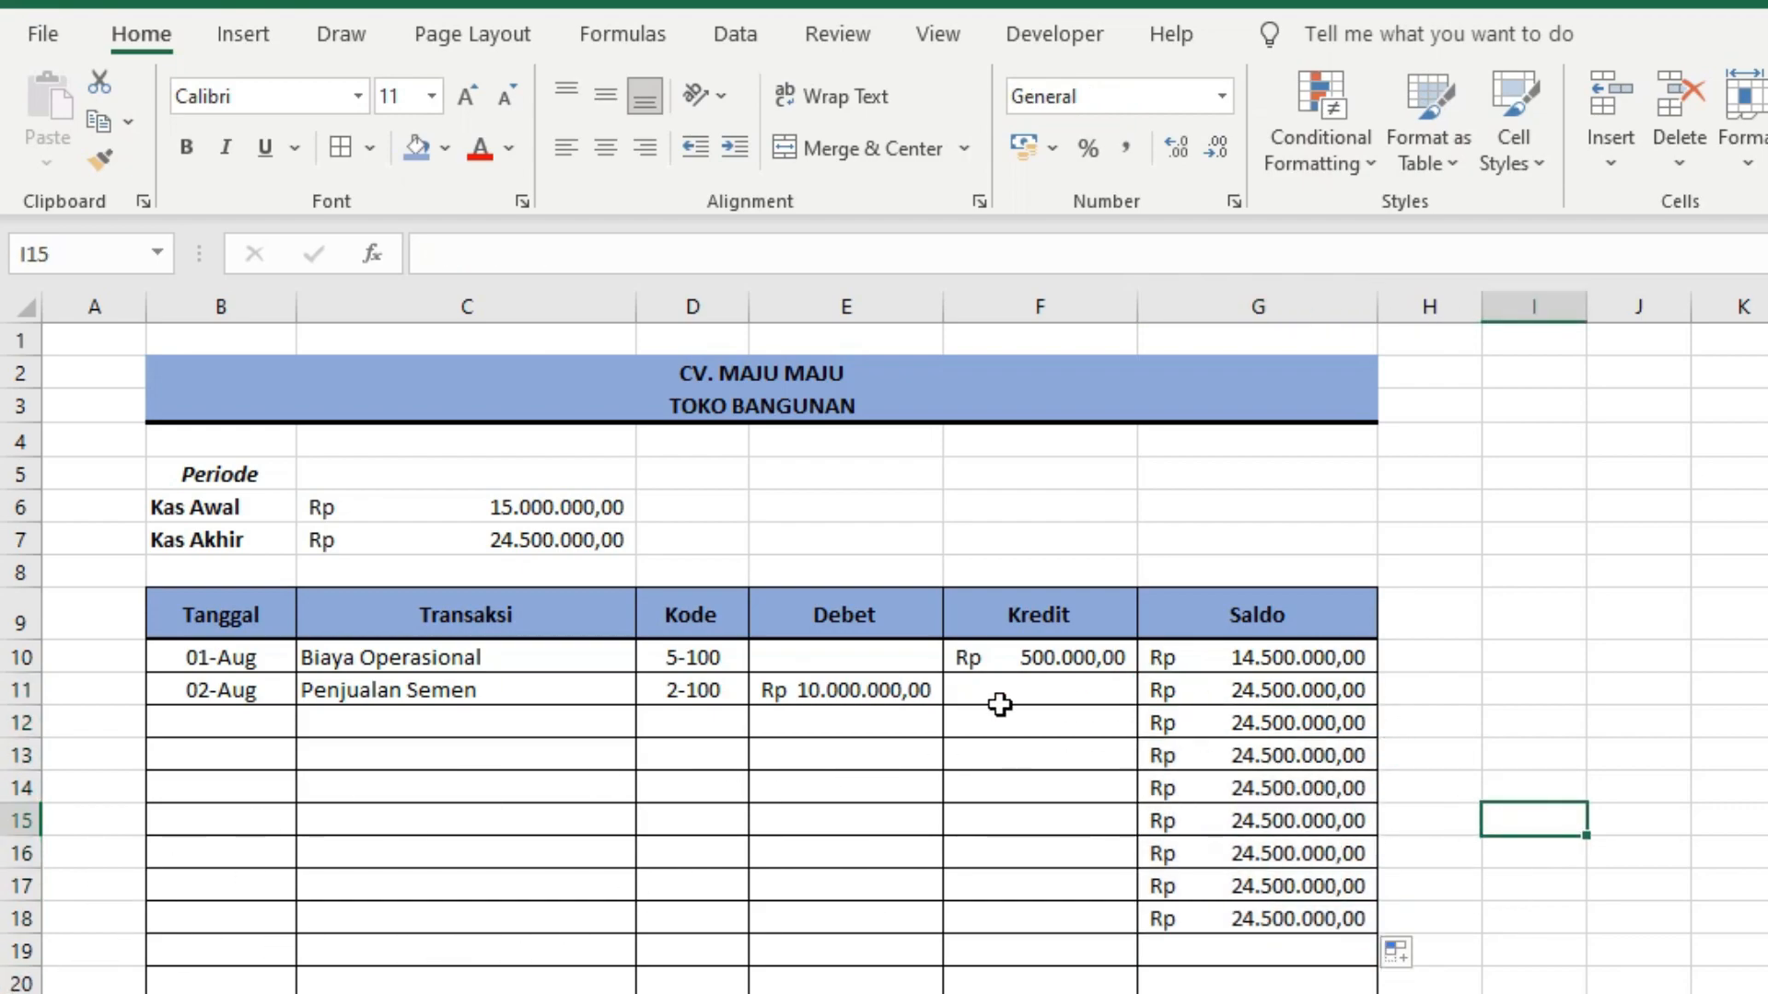
Step: Review the running balance formula in G11 without changing it
left_click(1217, 686)
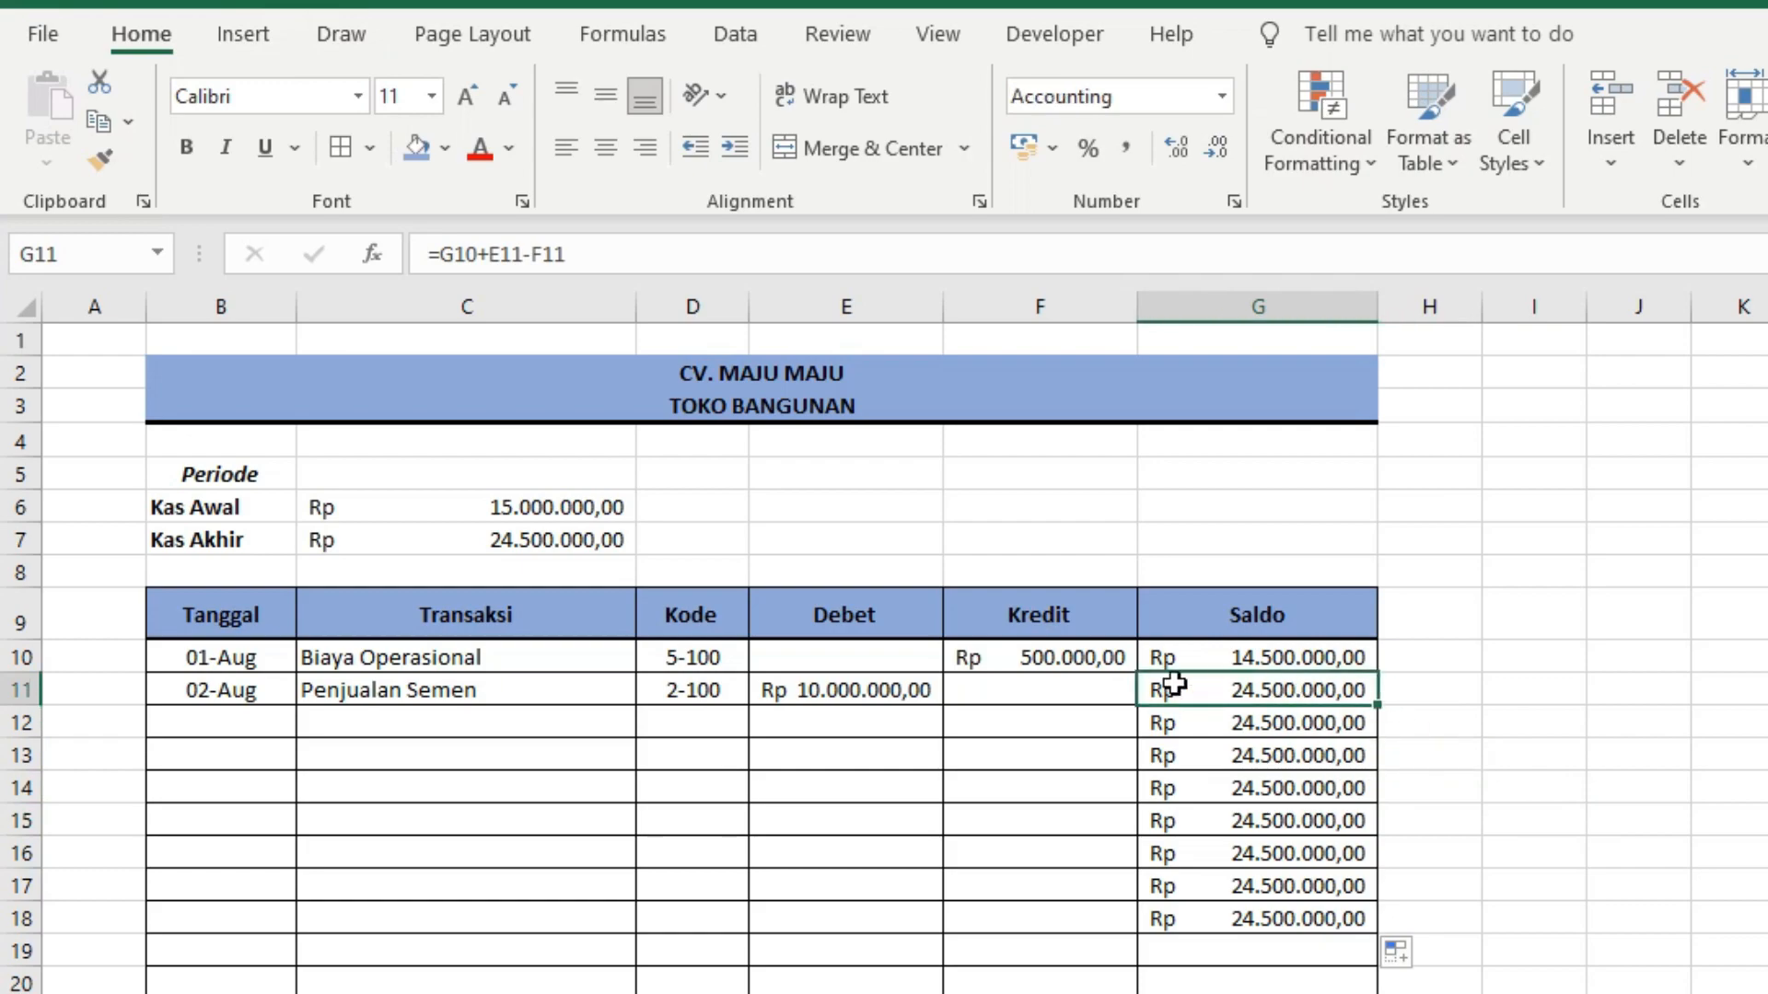
left_click_drag(584, 245, 347, 270)
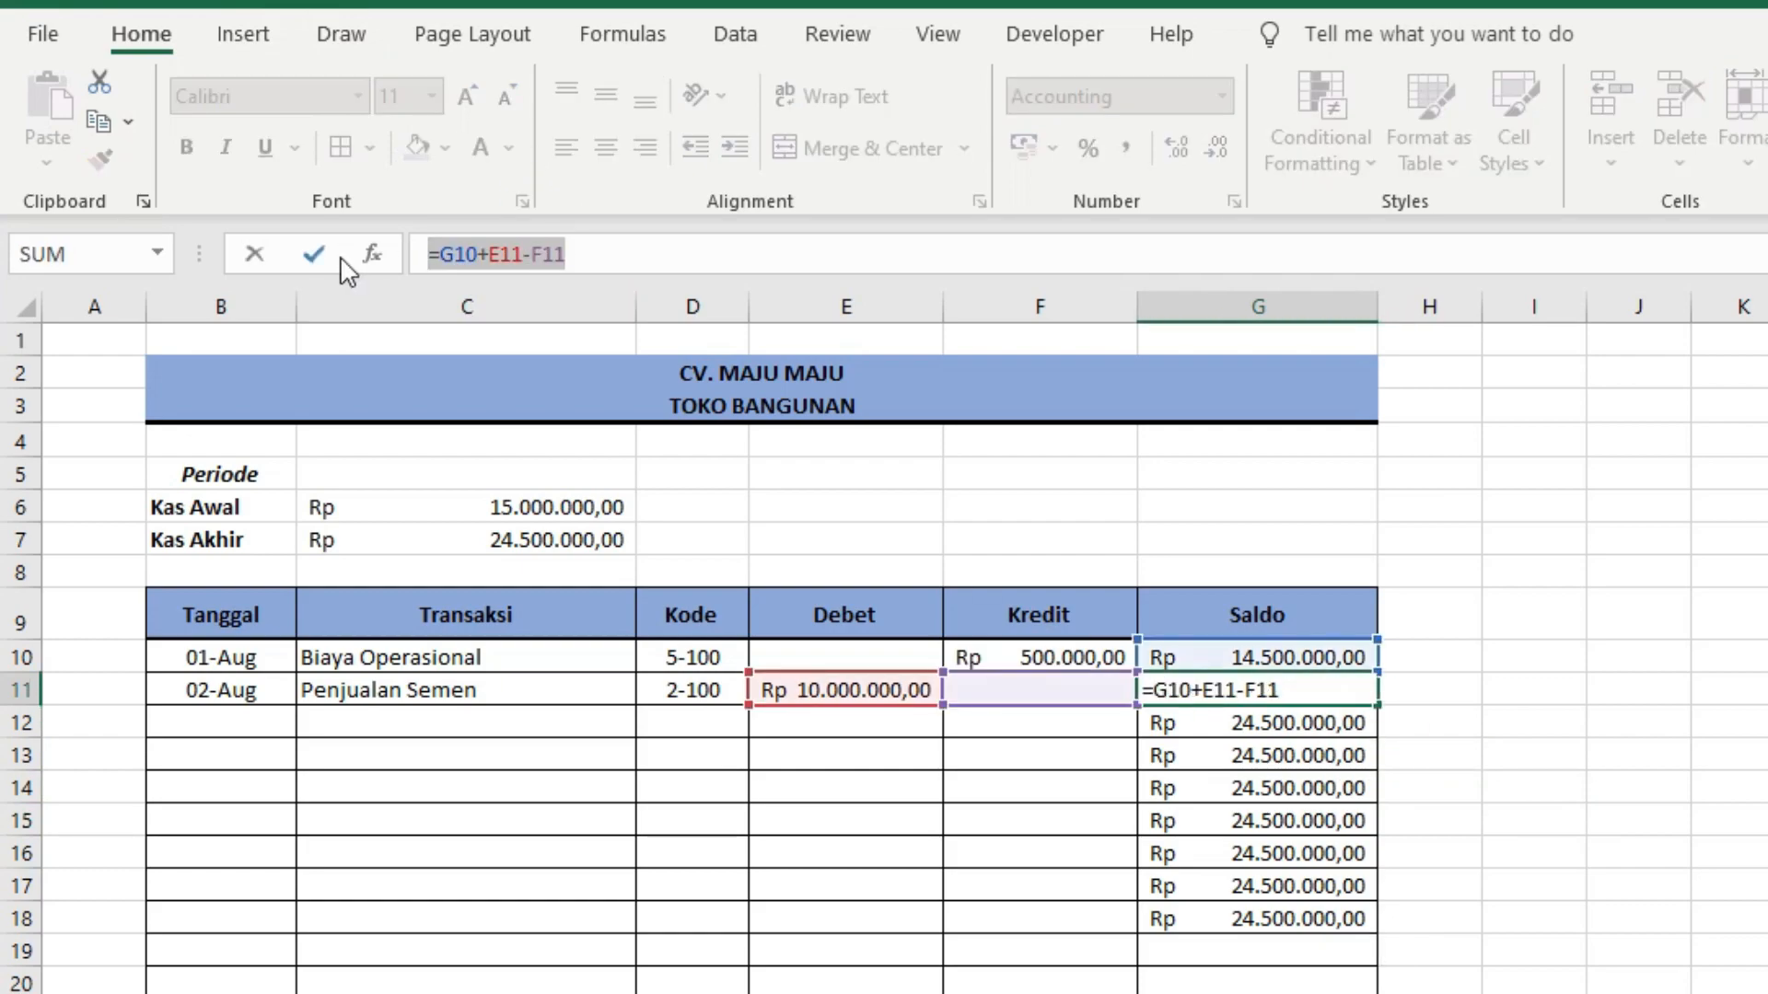
key("Return")
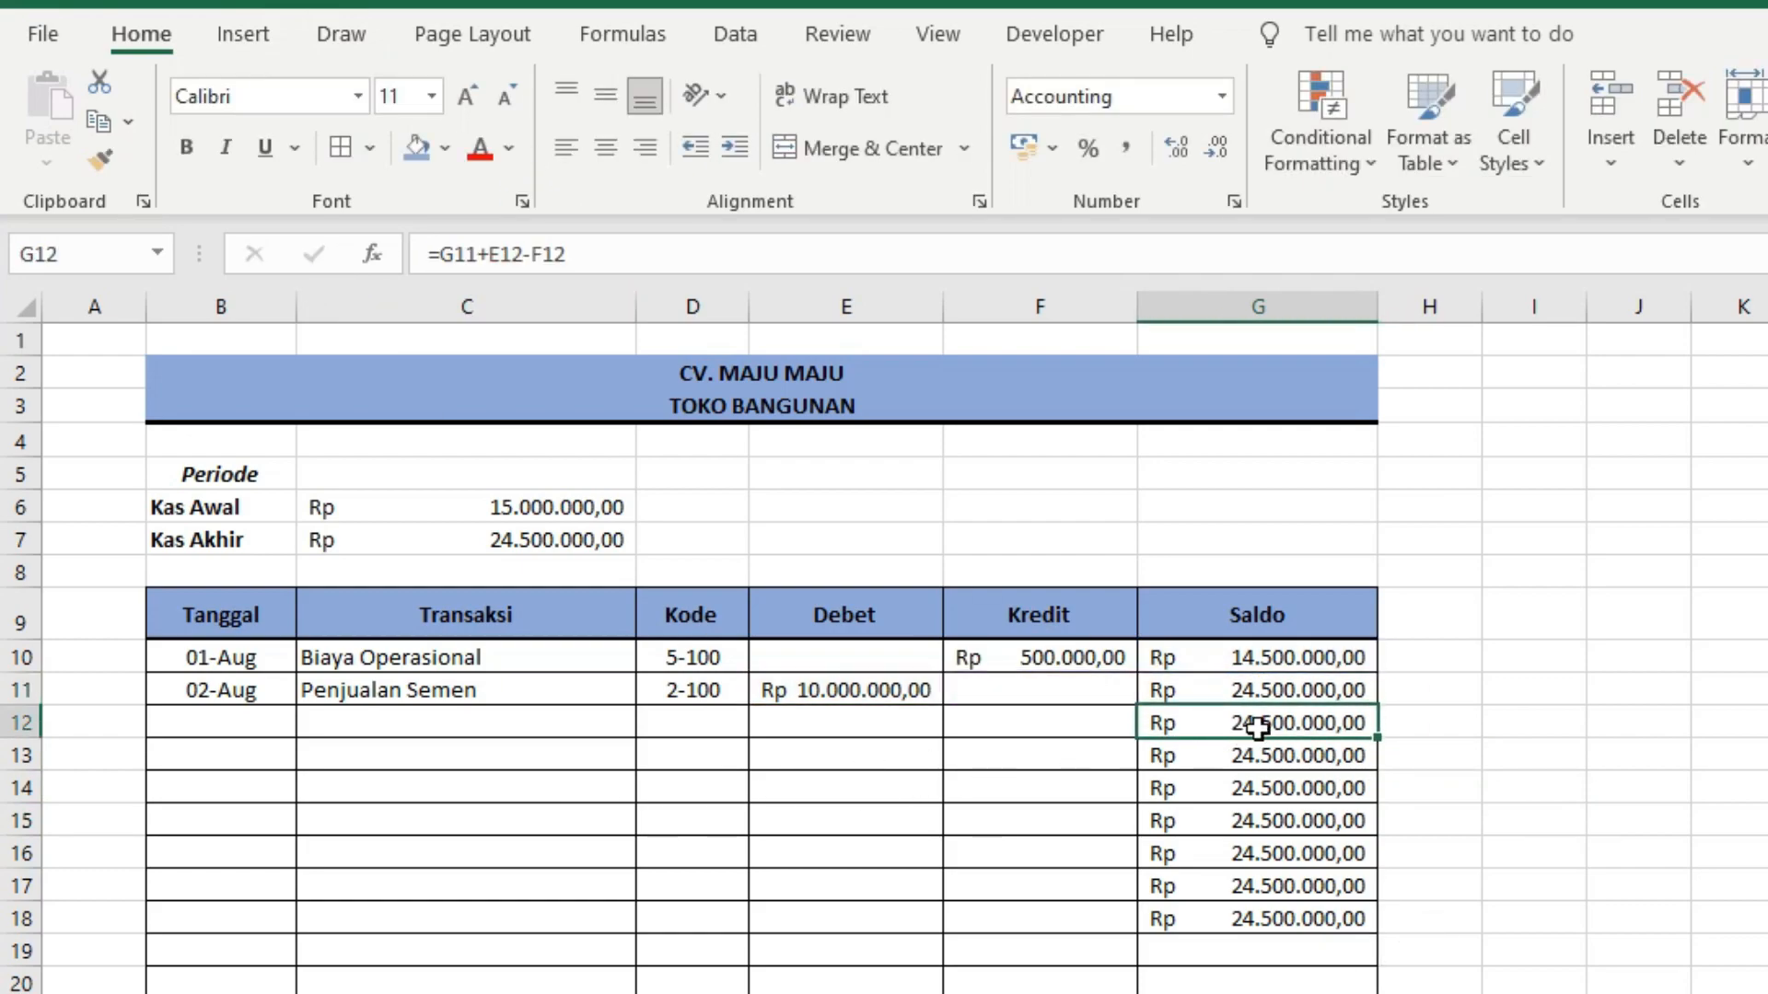
left_click_drag(1245, 718, 1298, 956)
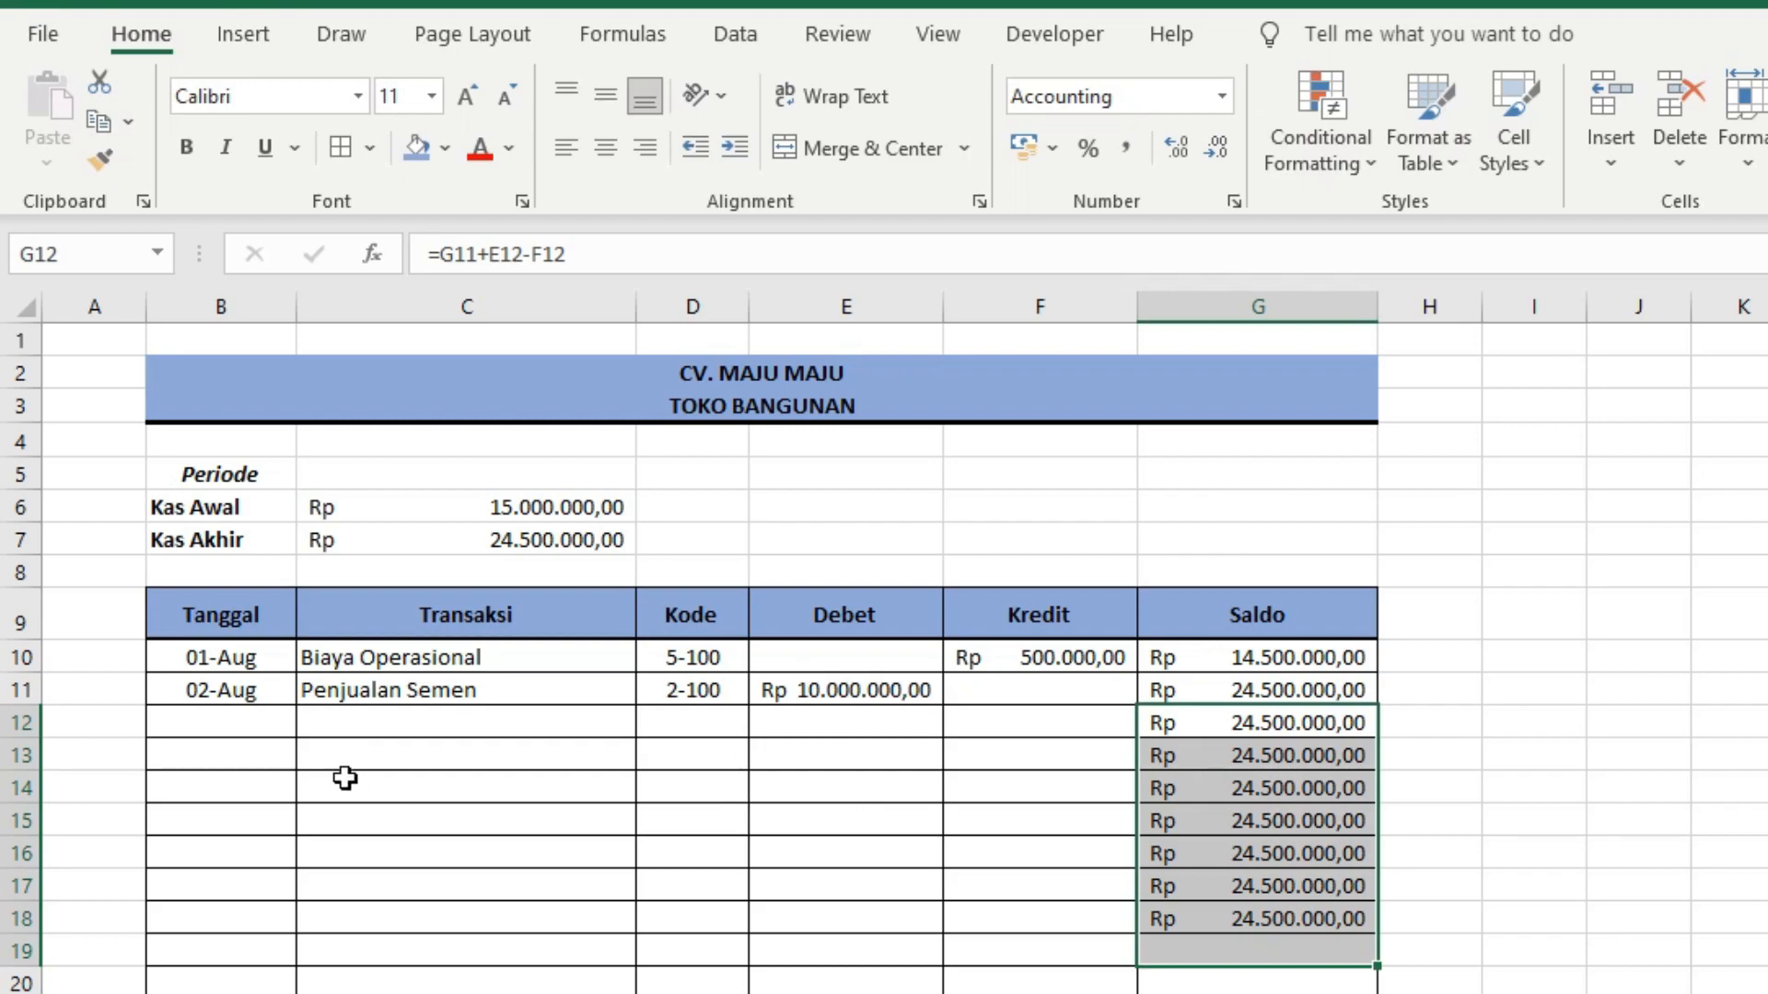
left_click_drag(1247, 730, 1275, 958)
left_click(1215, 987)
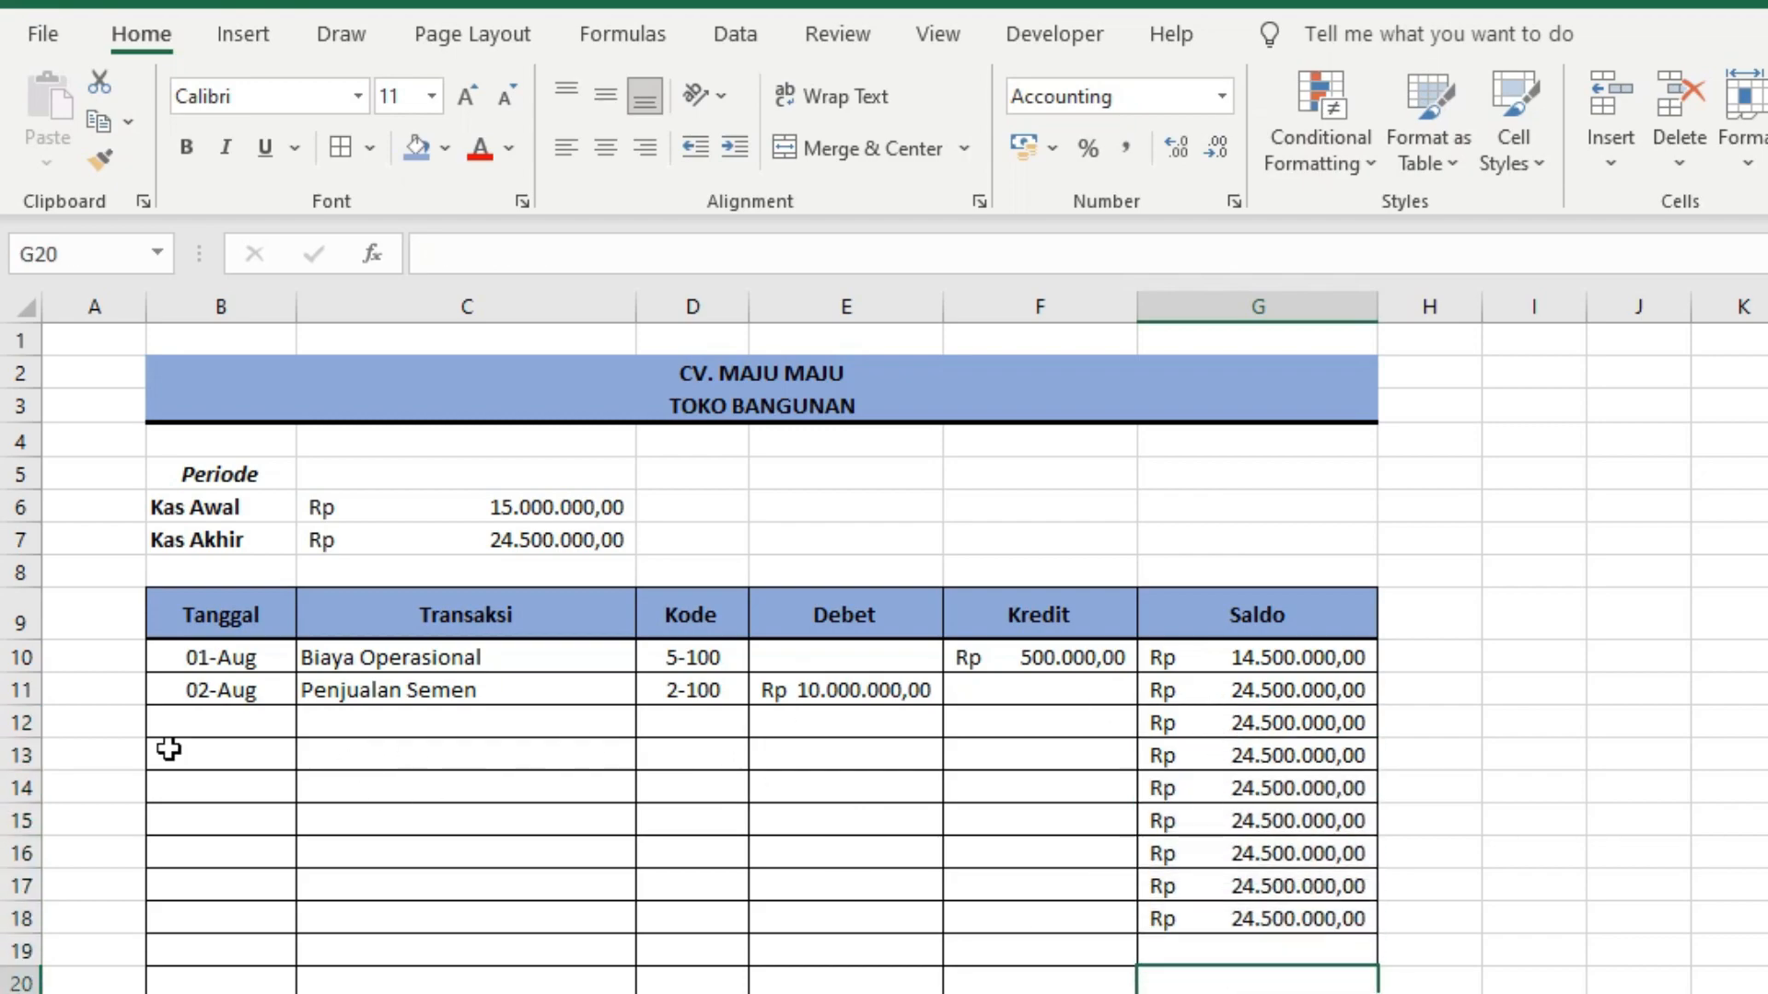
Step: Edit the balance formula in G11, inserting the nested functions IF(AND( before G10+E11-F11
left_click(1223, 680)
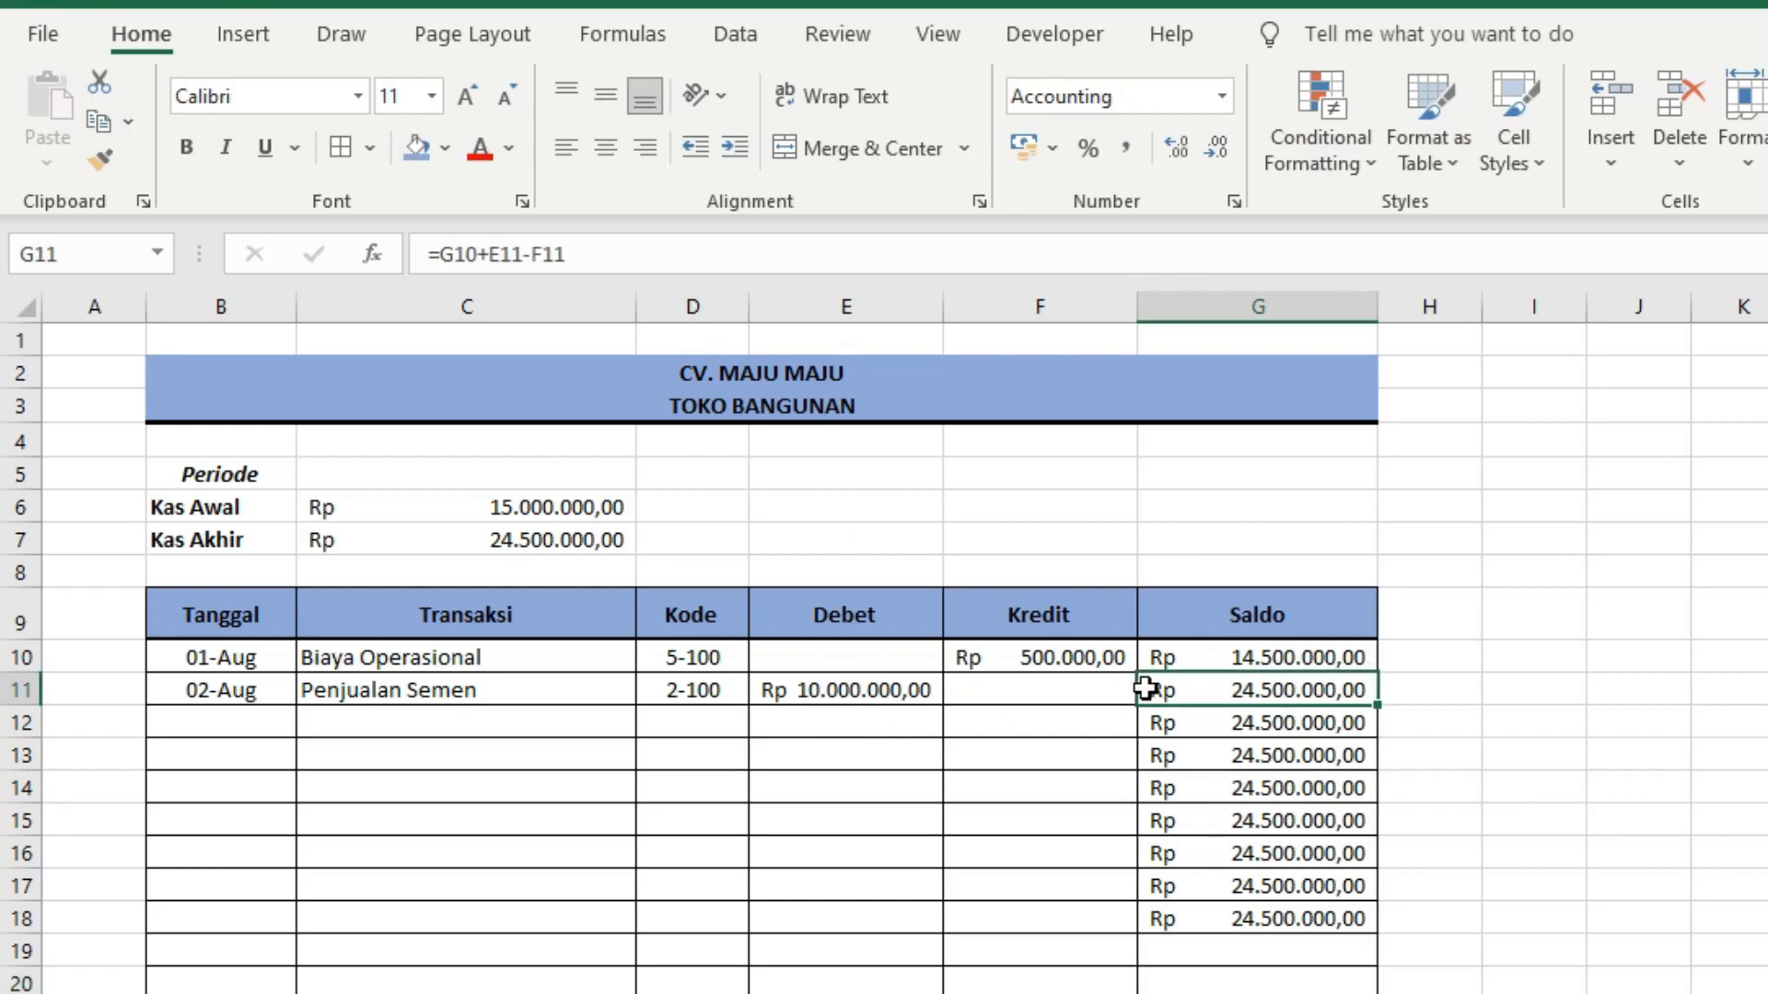
double_click(1269, 674)
double_click(1268, 687)
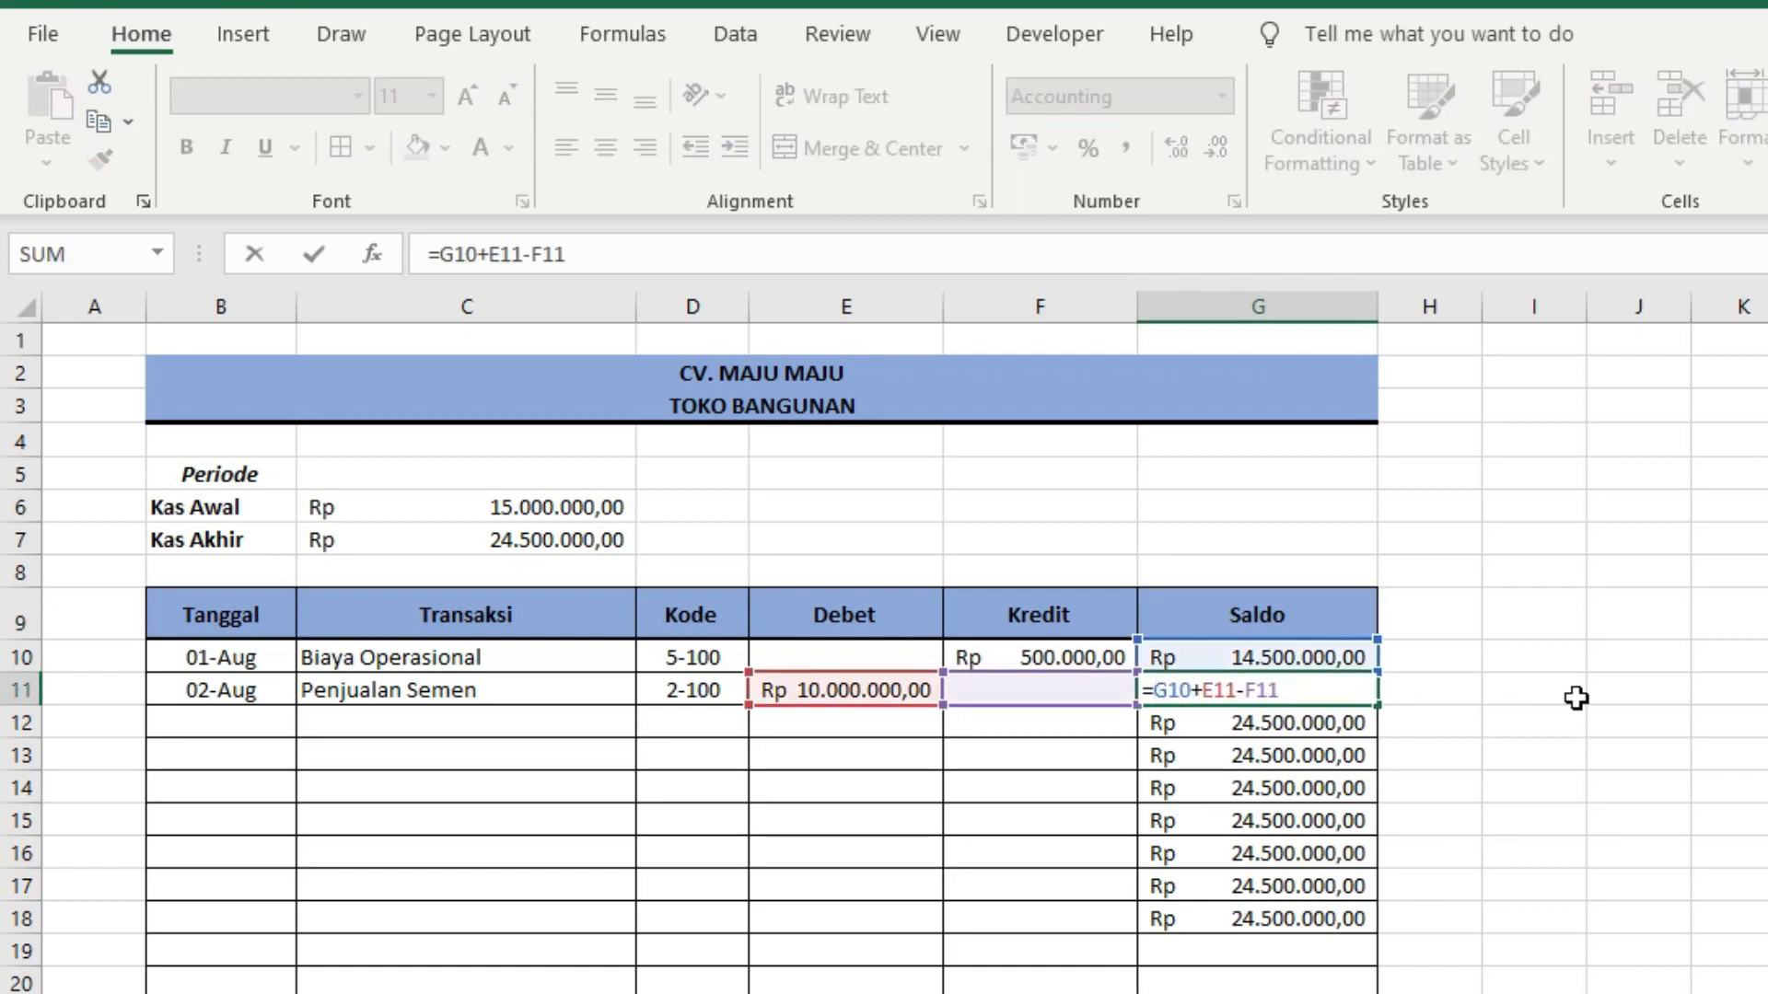
type("if")
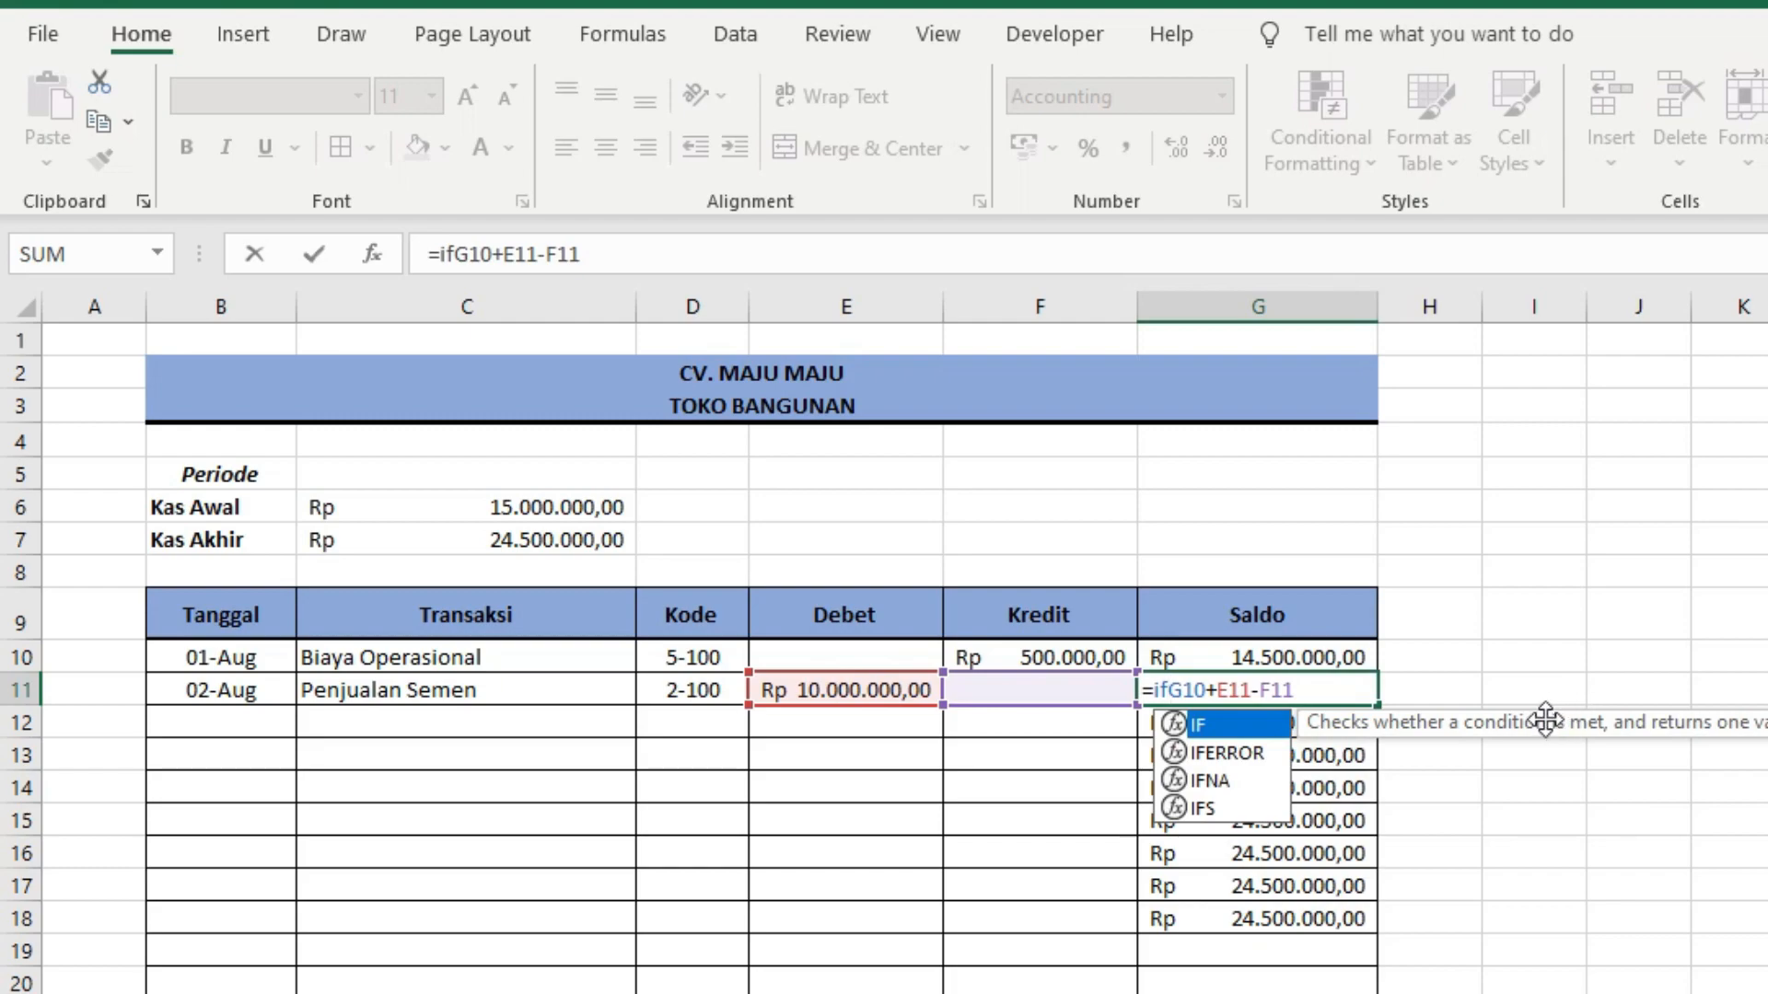
key("Tab")
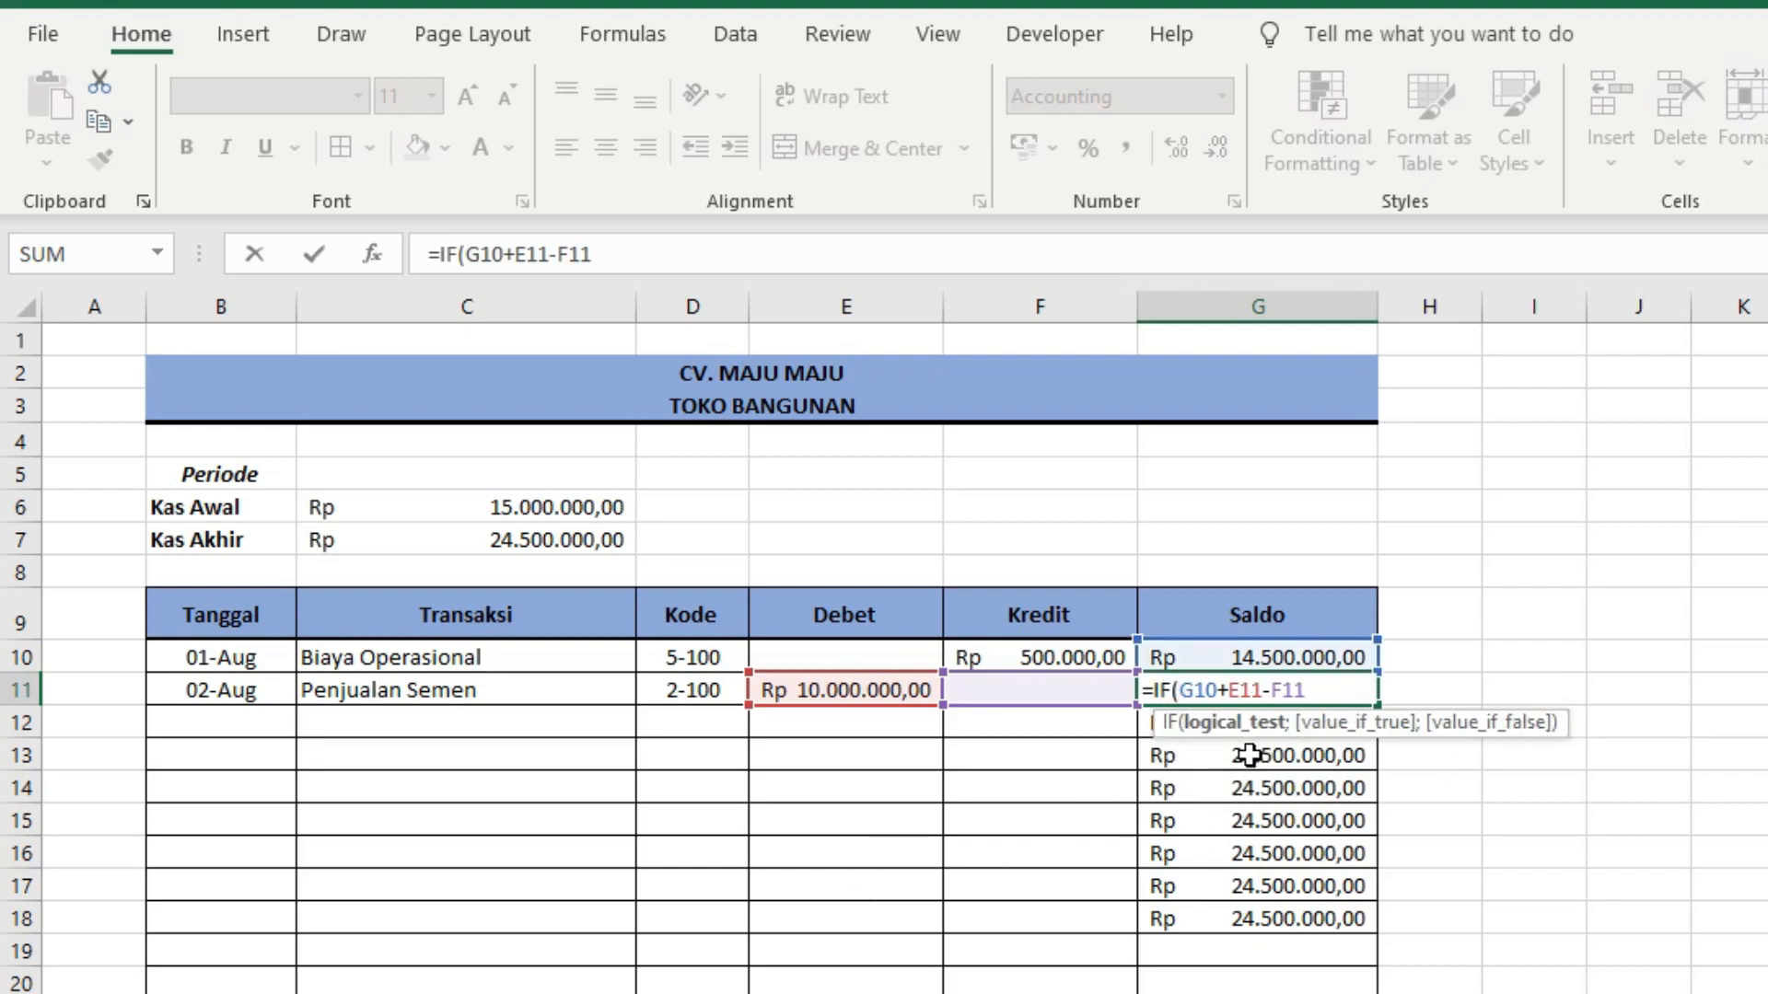
type("an")
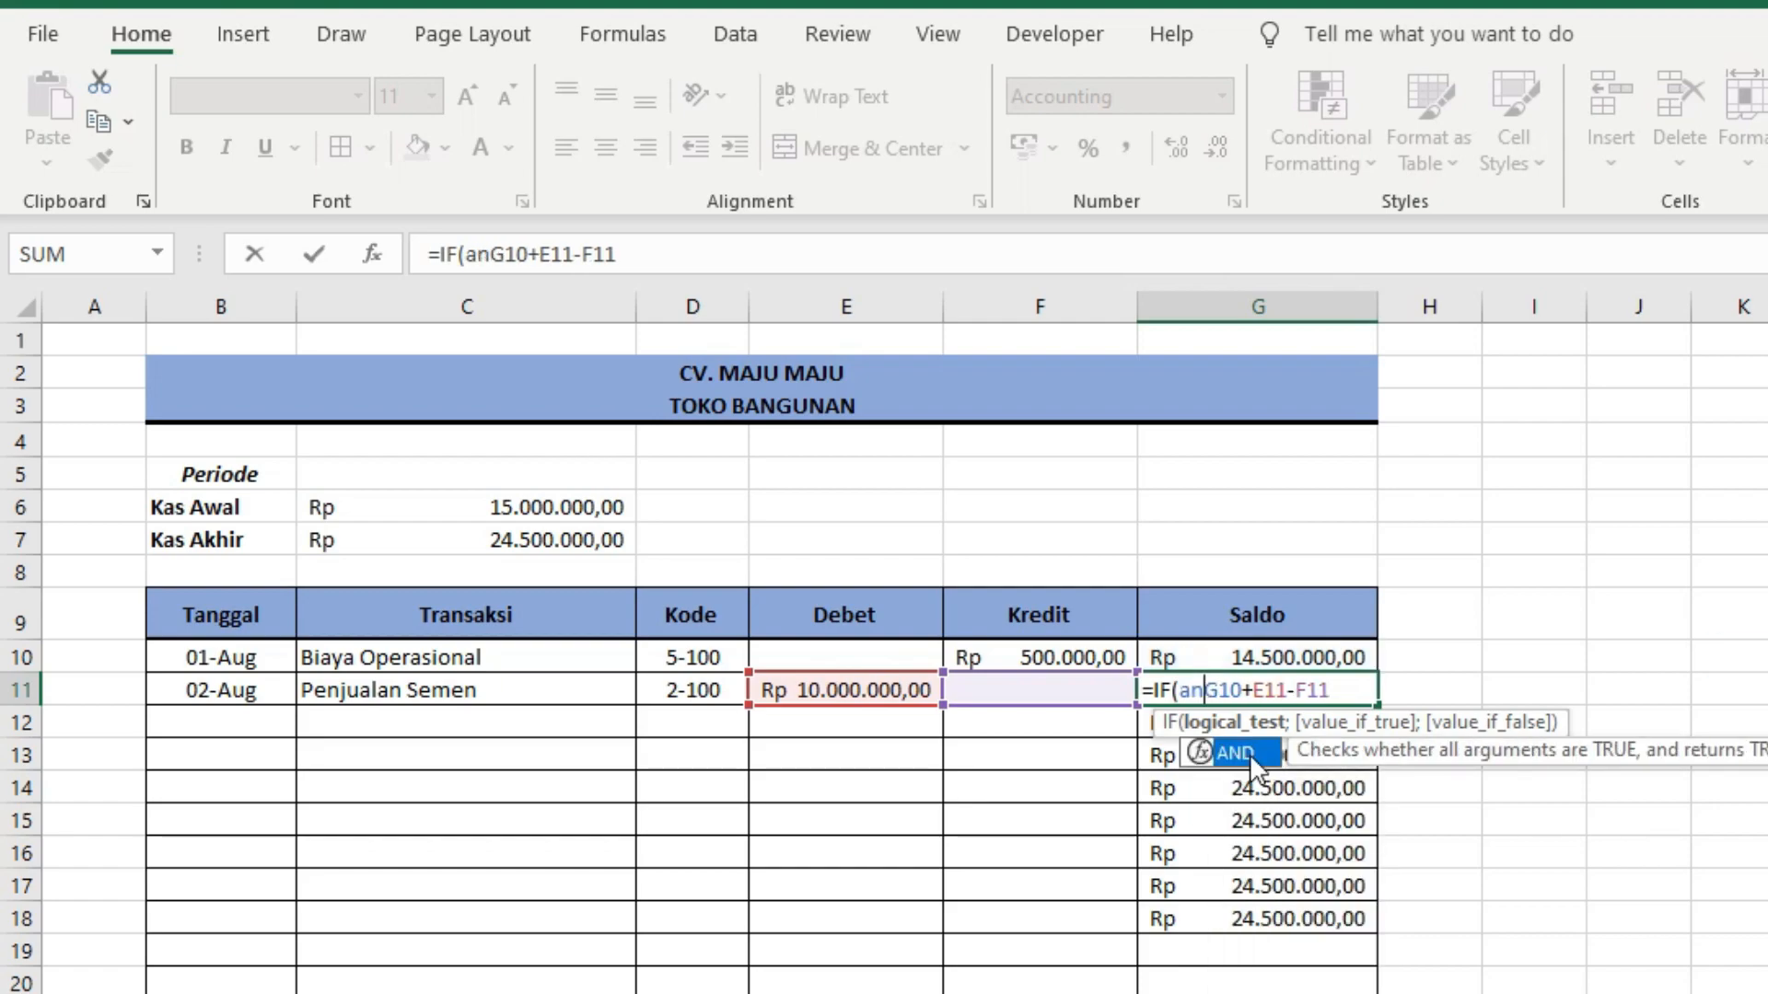
type("d")
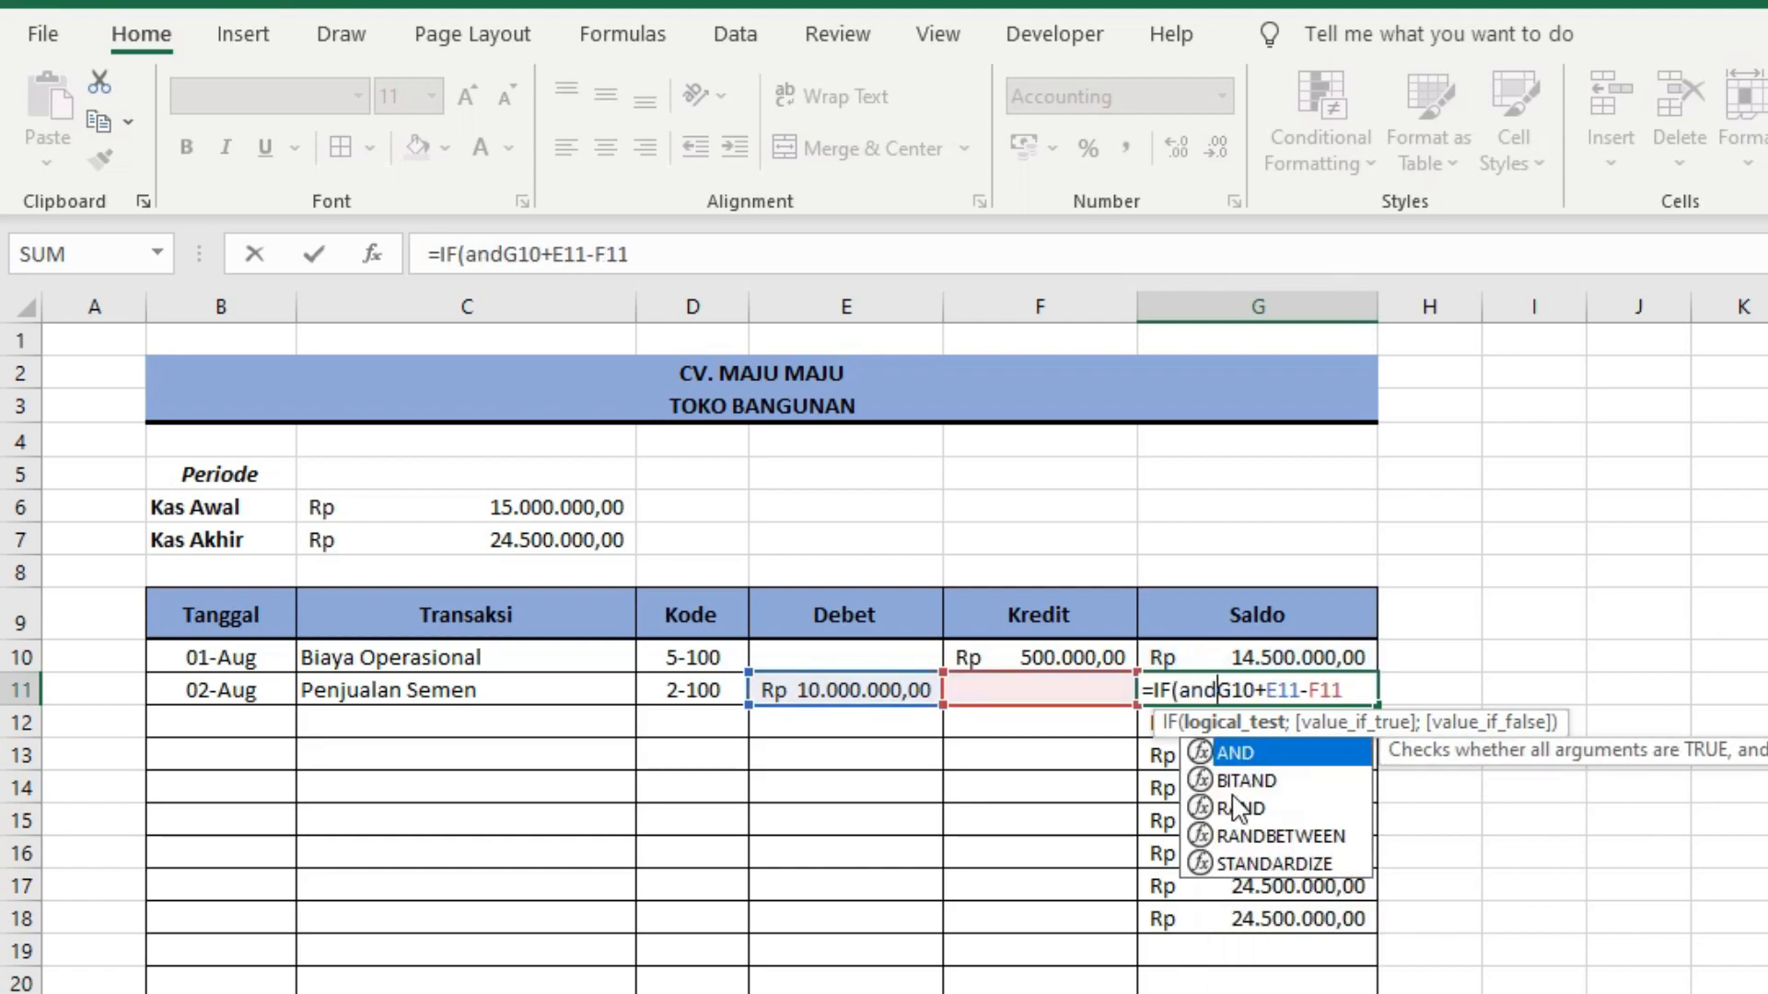
key("Tab")
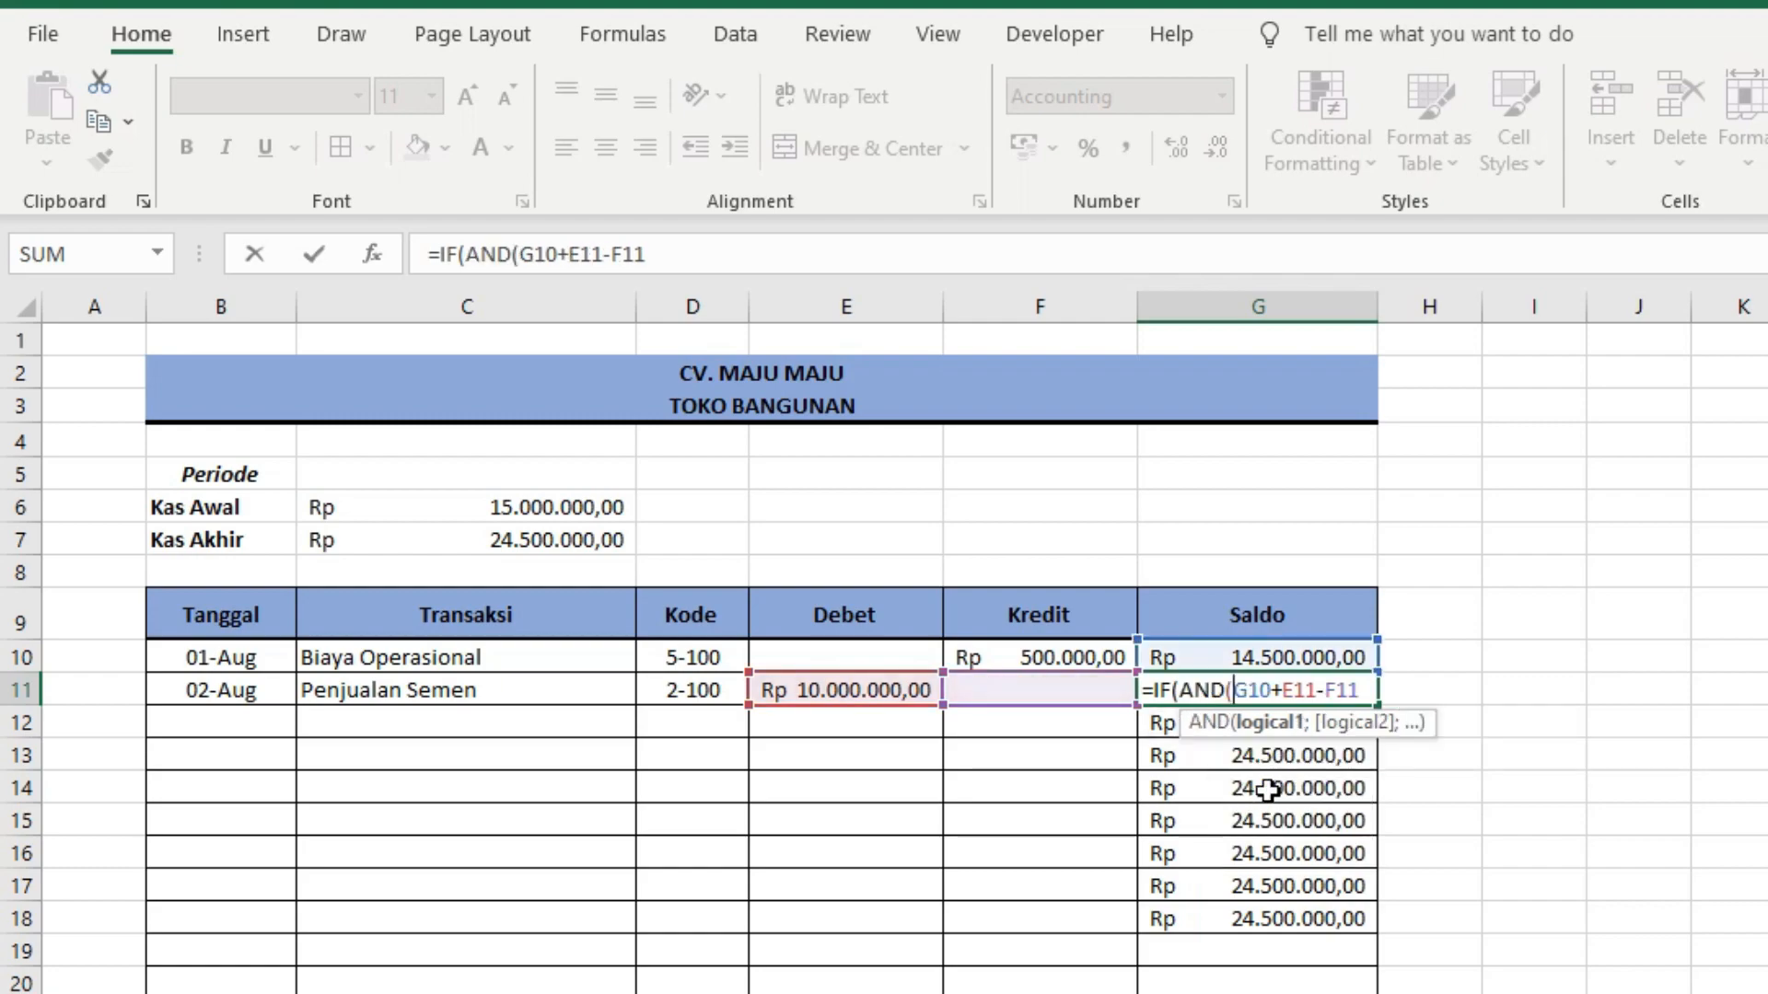
Step: Add the AND conditions E11="" and F11="" to the G11 formula and close the AND function
left_click(856, 686)
type("=")
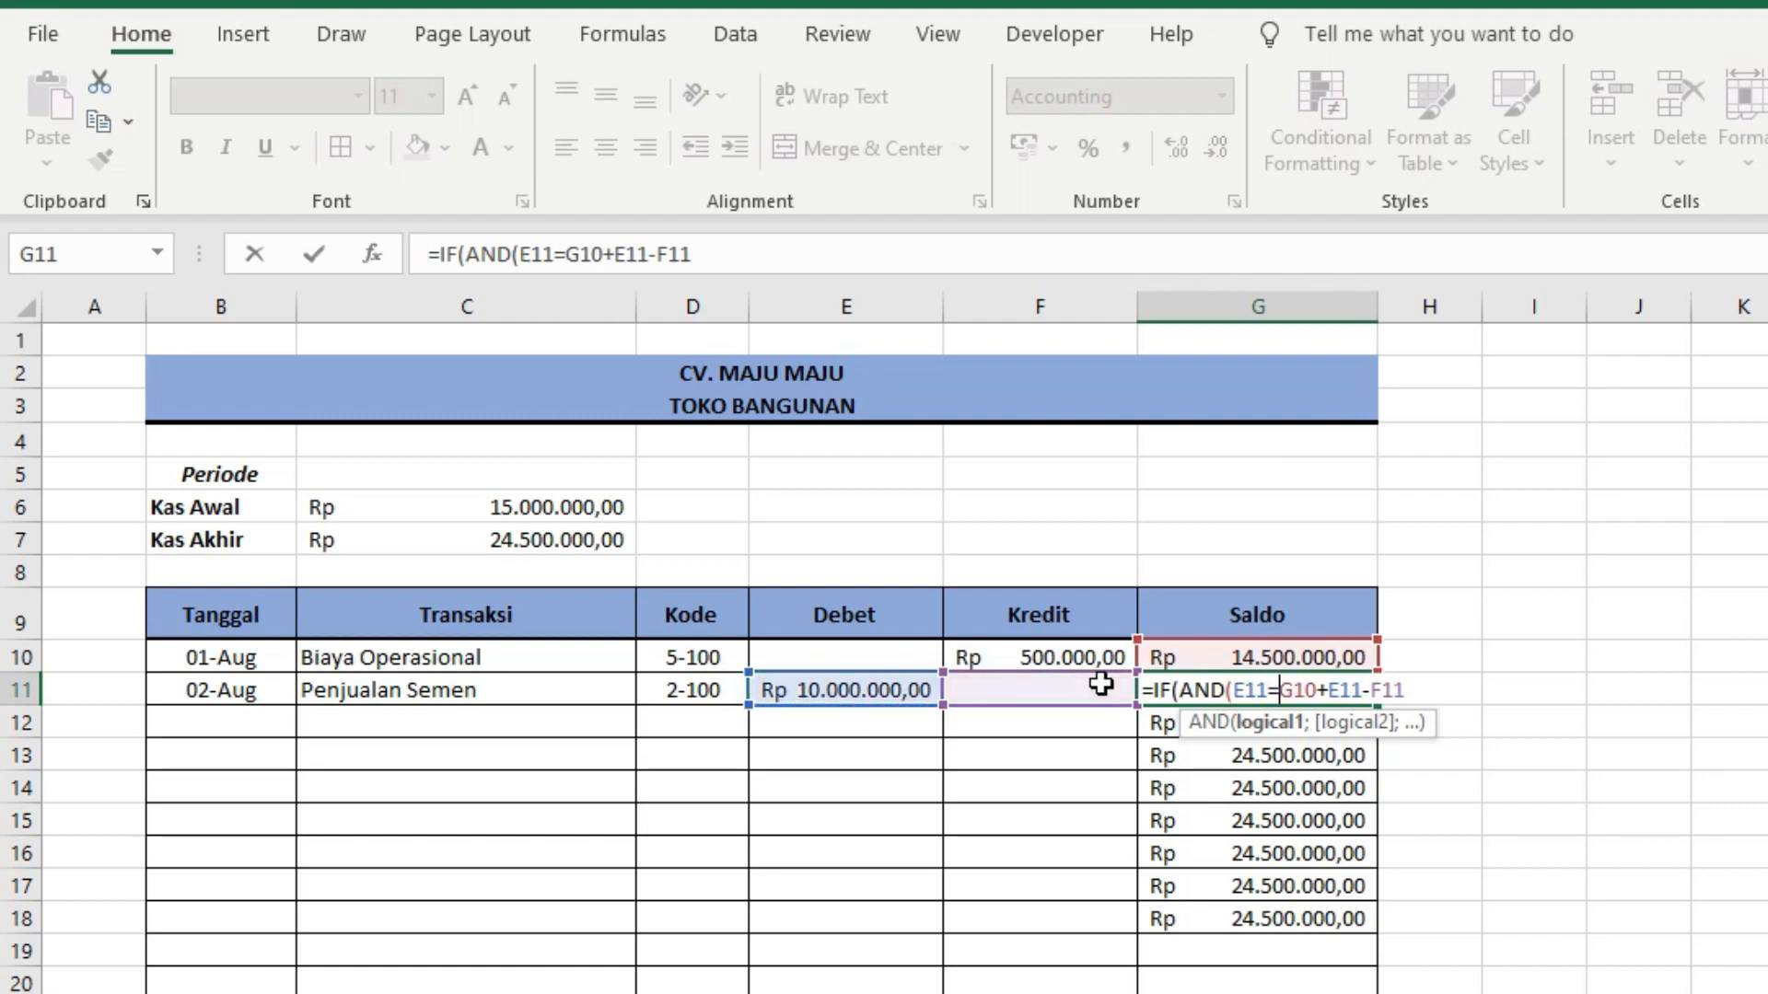
type("\"\"")
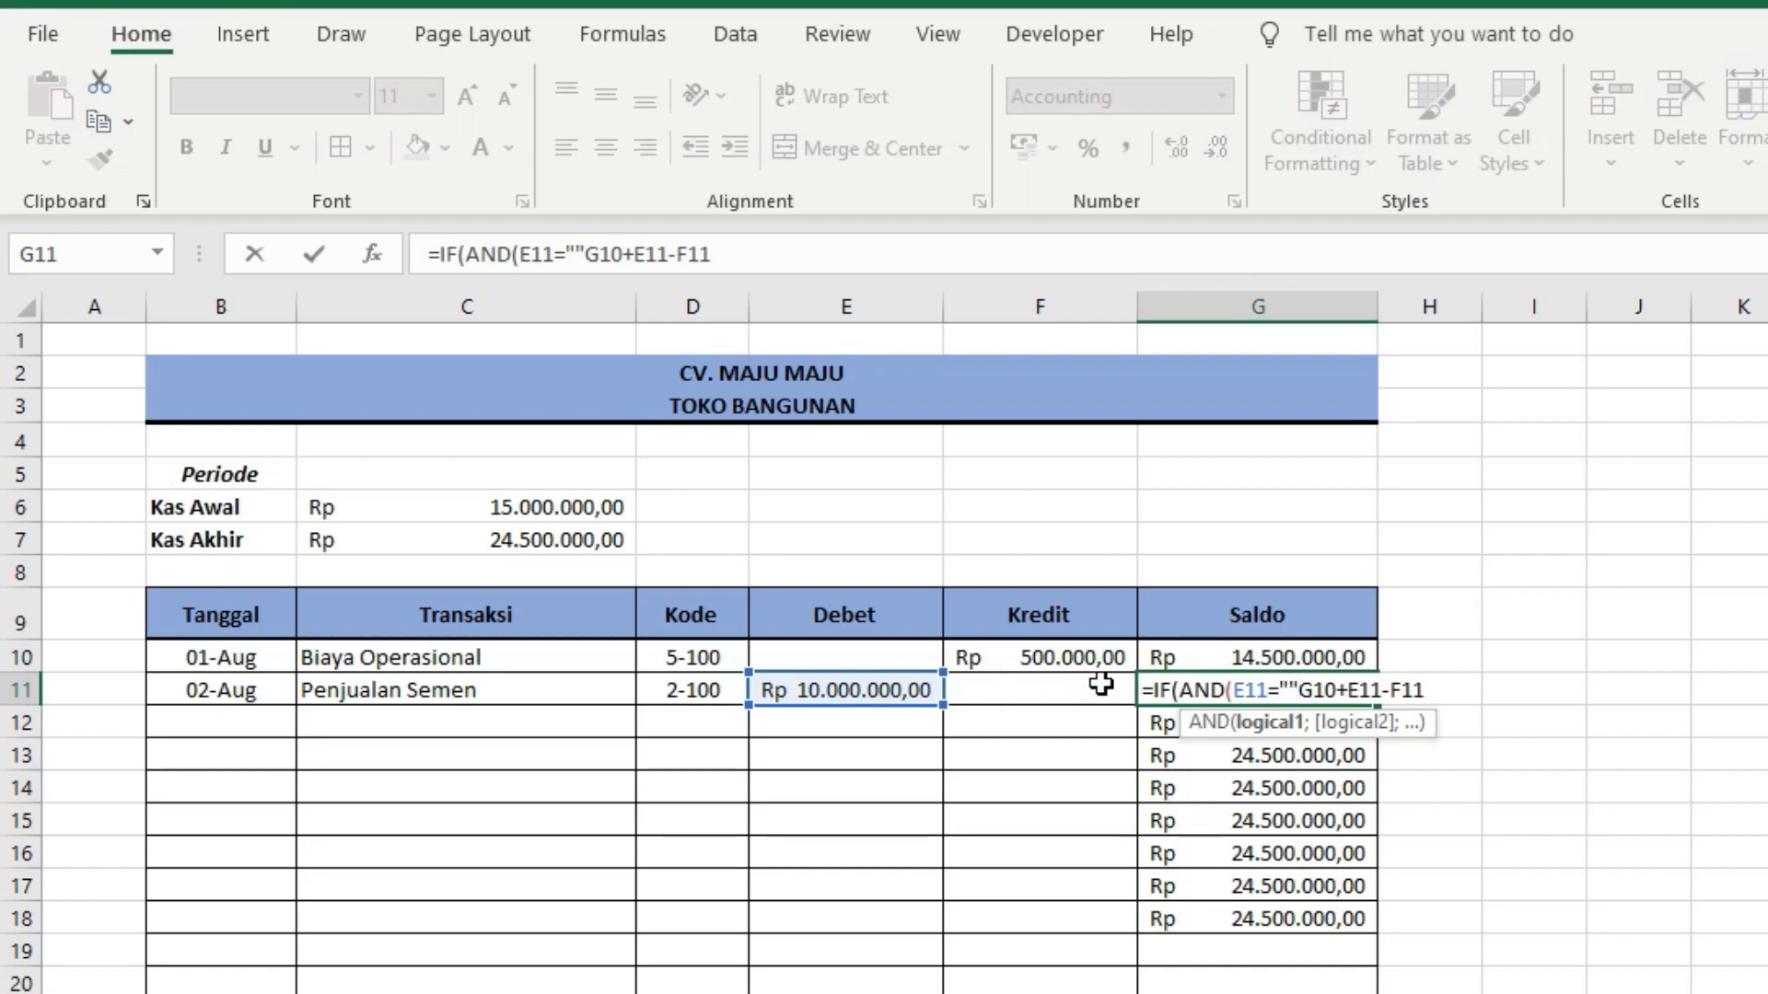
type(";")
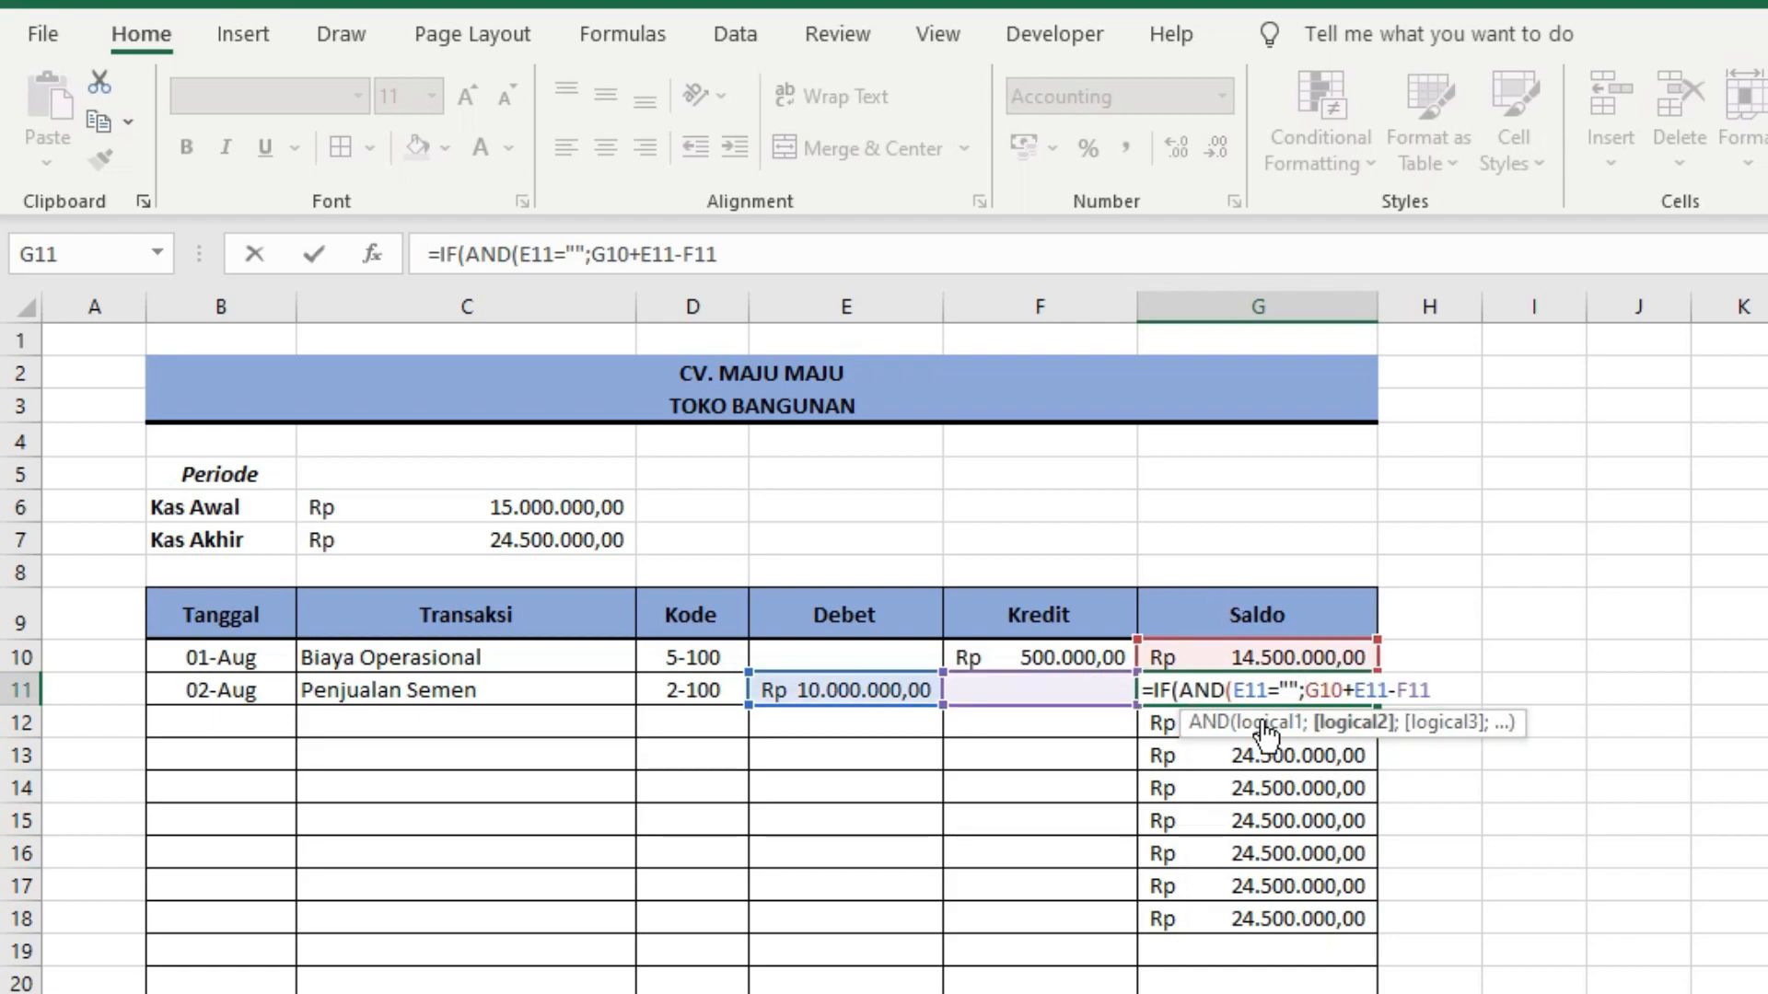
left_click(1034, 694)
type("=")
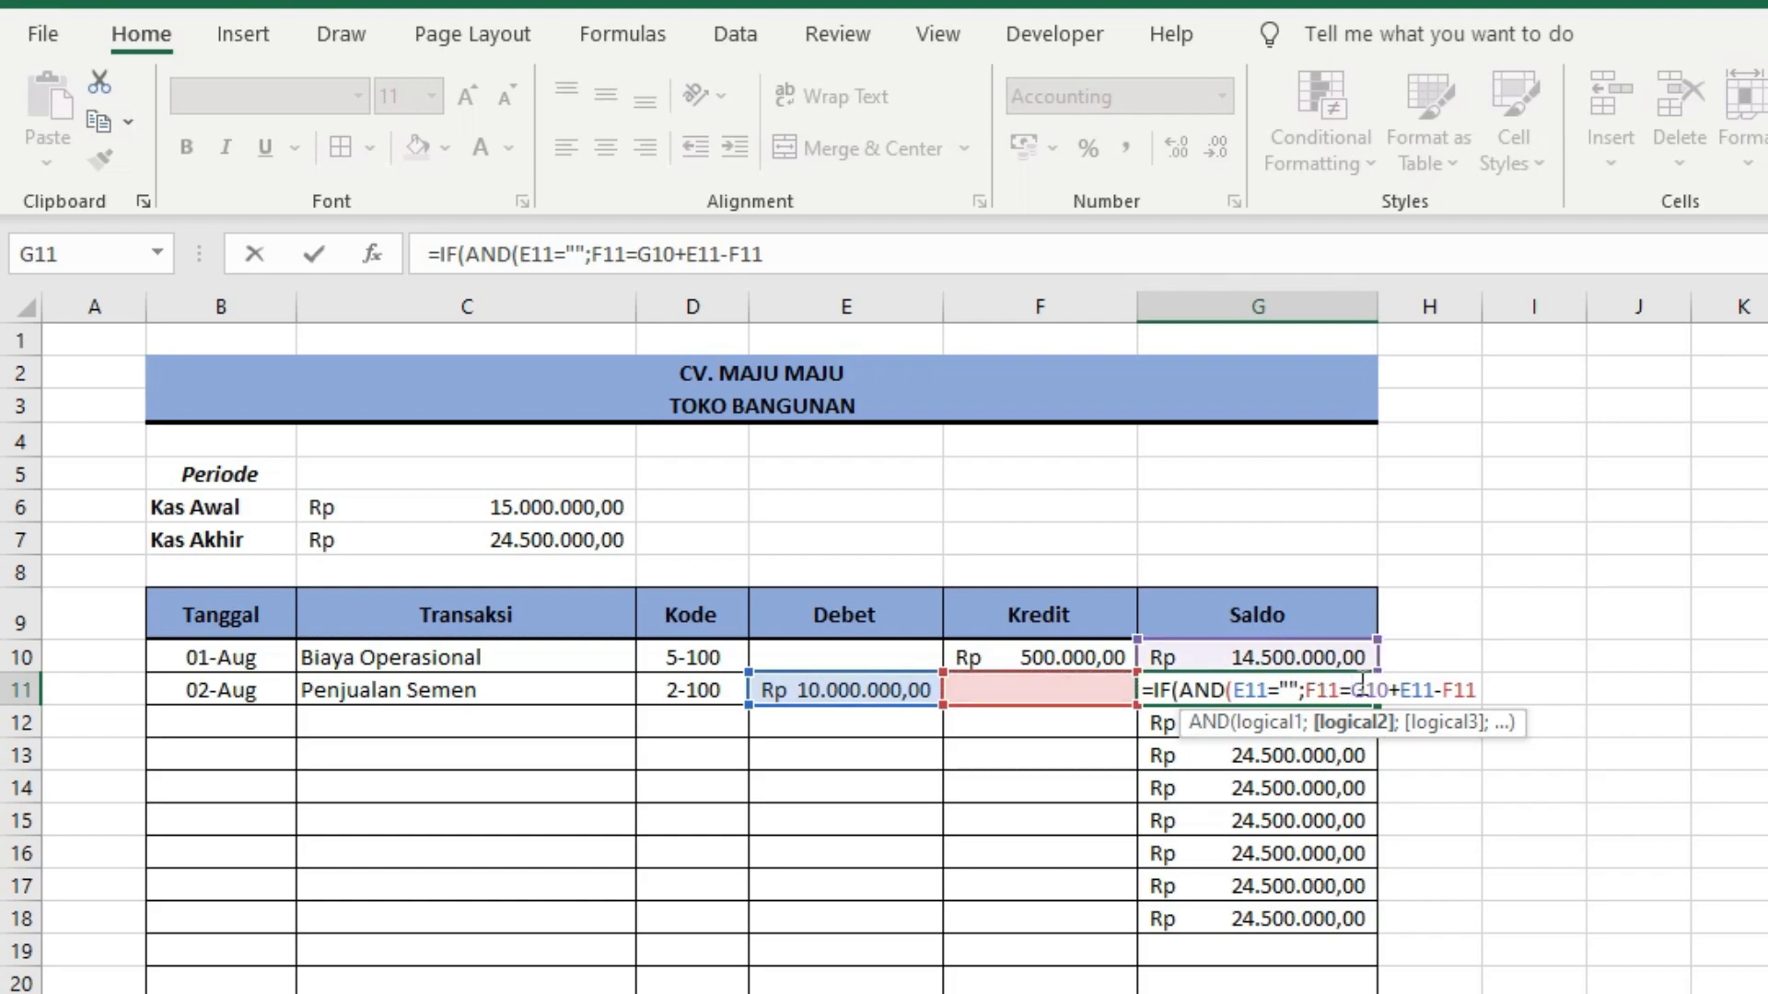
type("\"\"")
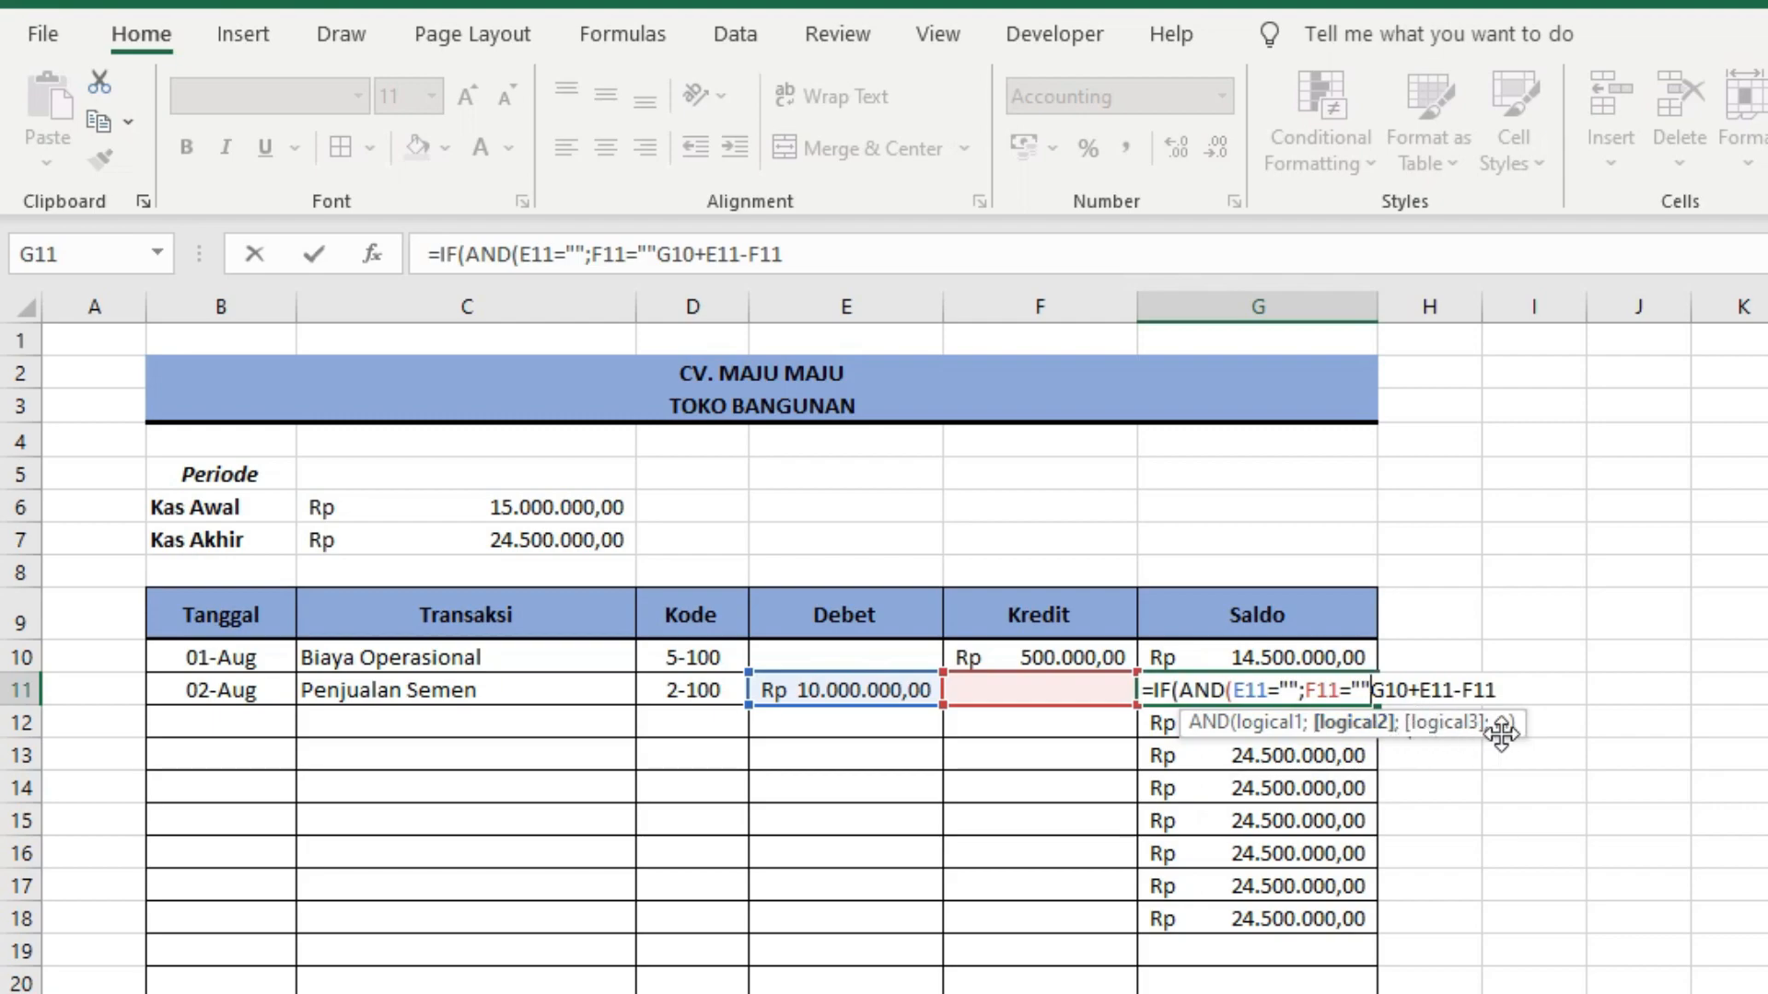
type(")")
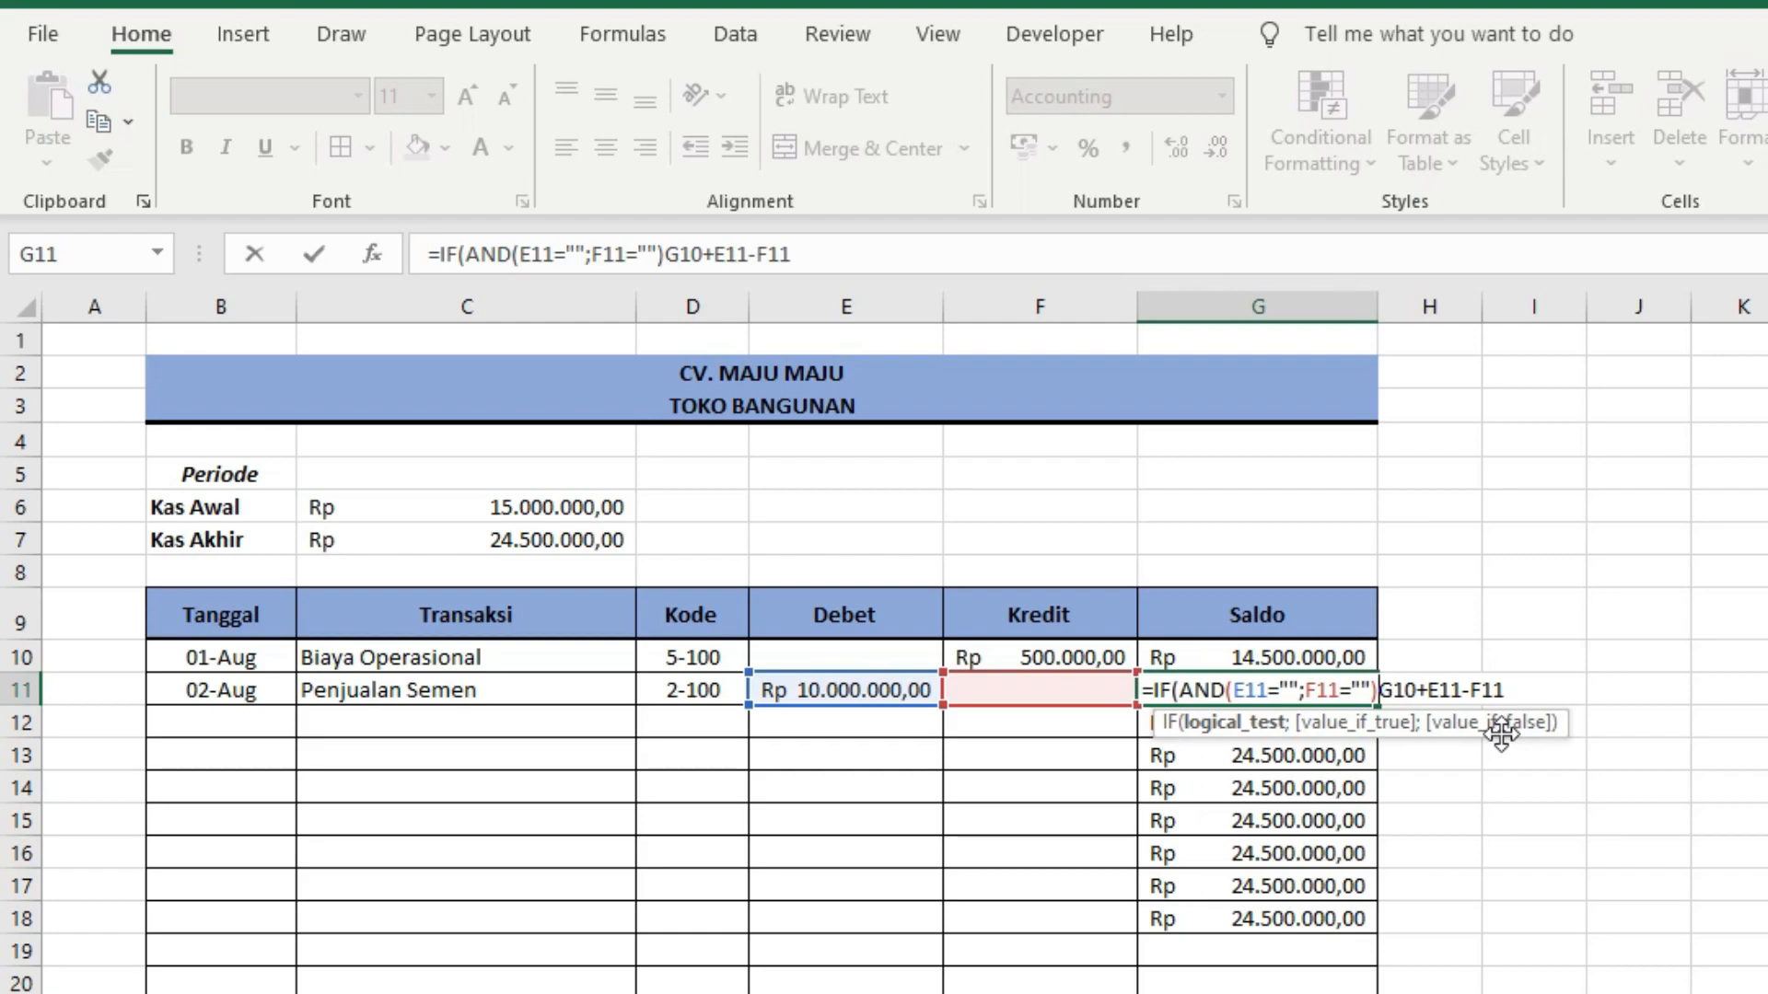
Step: Complete the G11 formula as =IF(AND(E11="";F11="");"";G10+E11-F11), returning blank when the conditions are met
type(";\"\"")
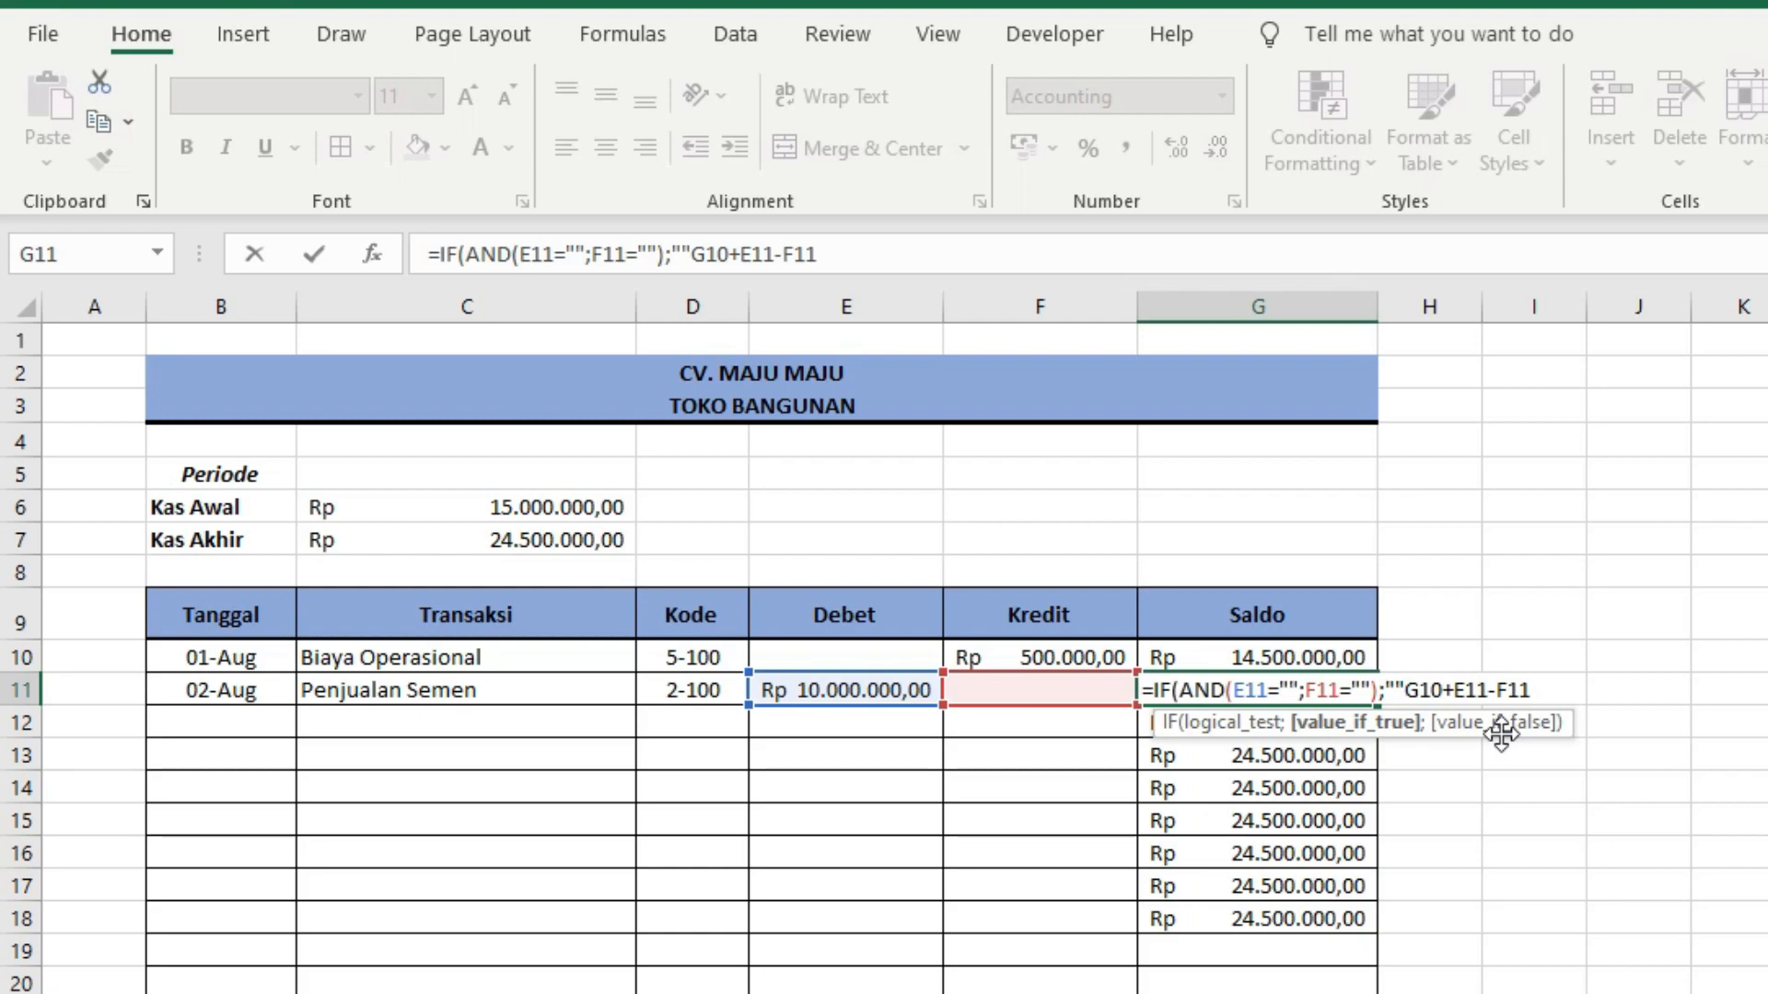
type(";")
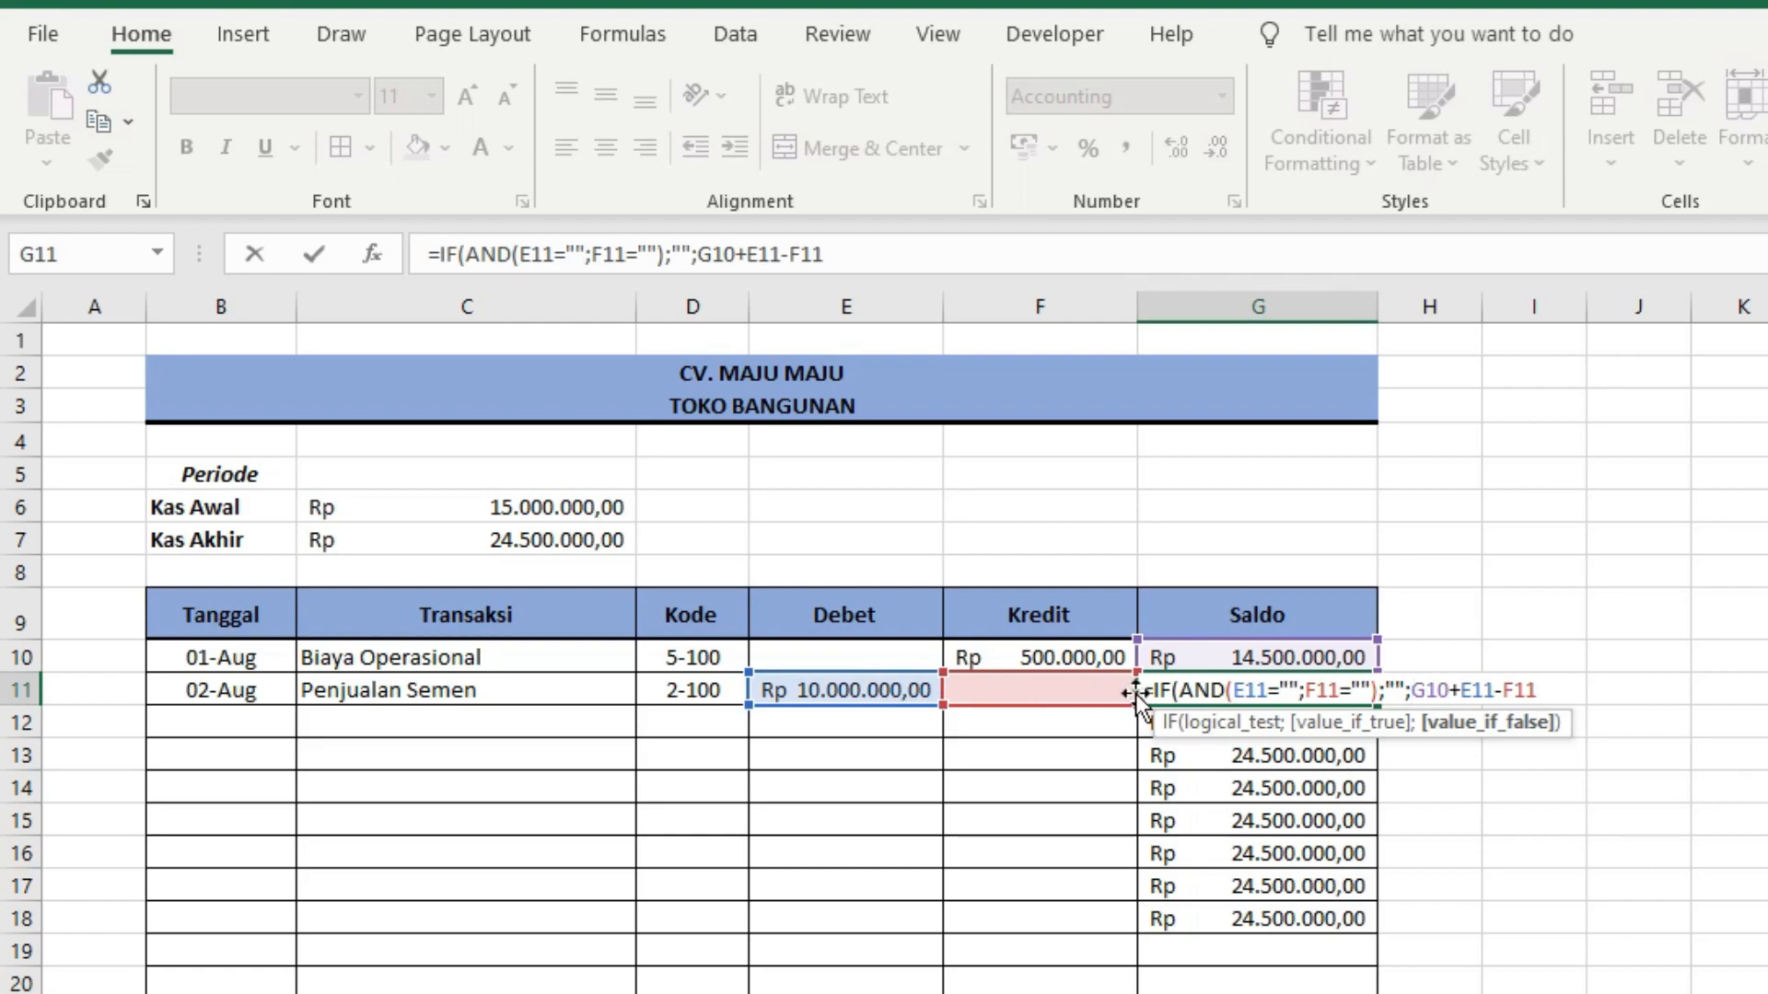
left_click_drag(1534, 690, 1419, 691)
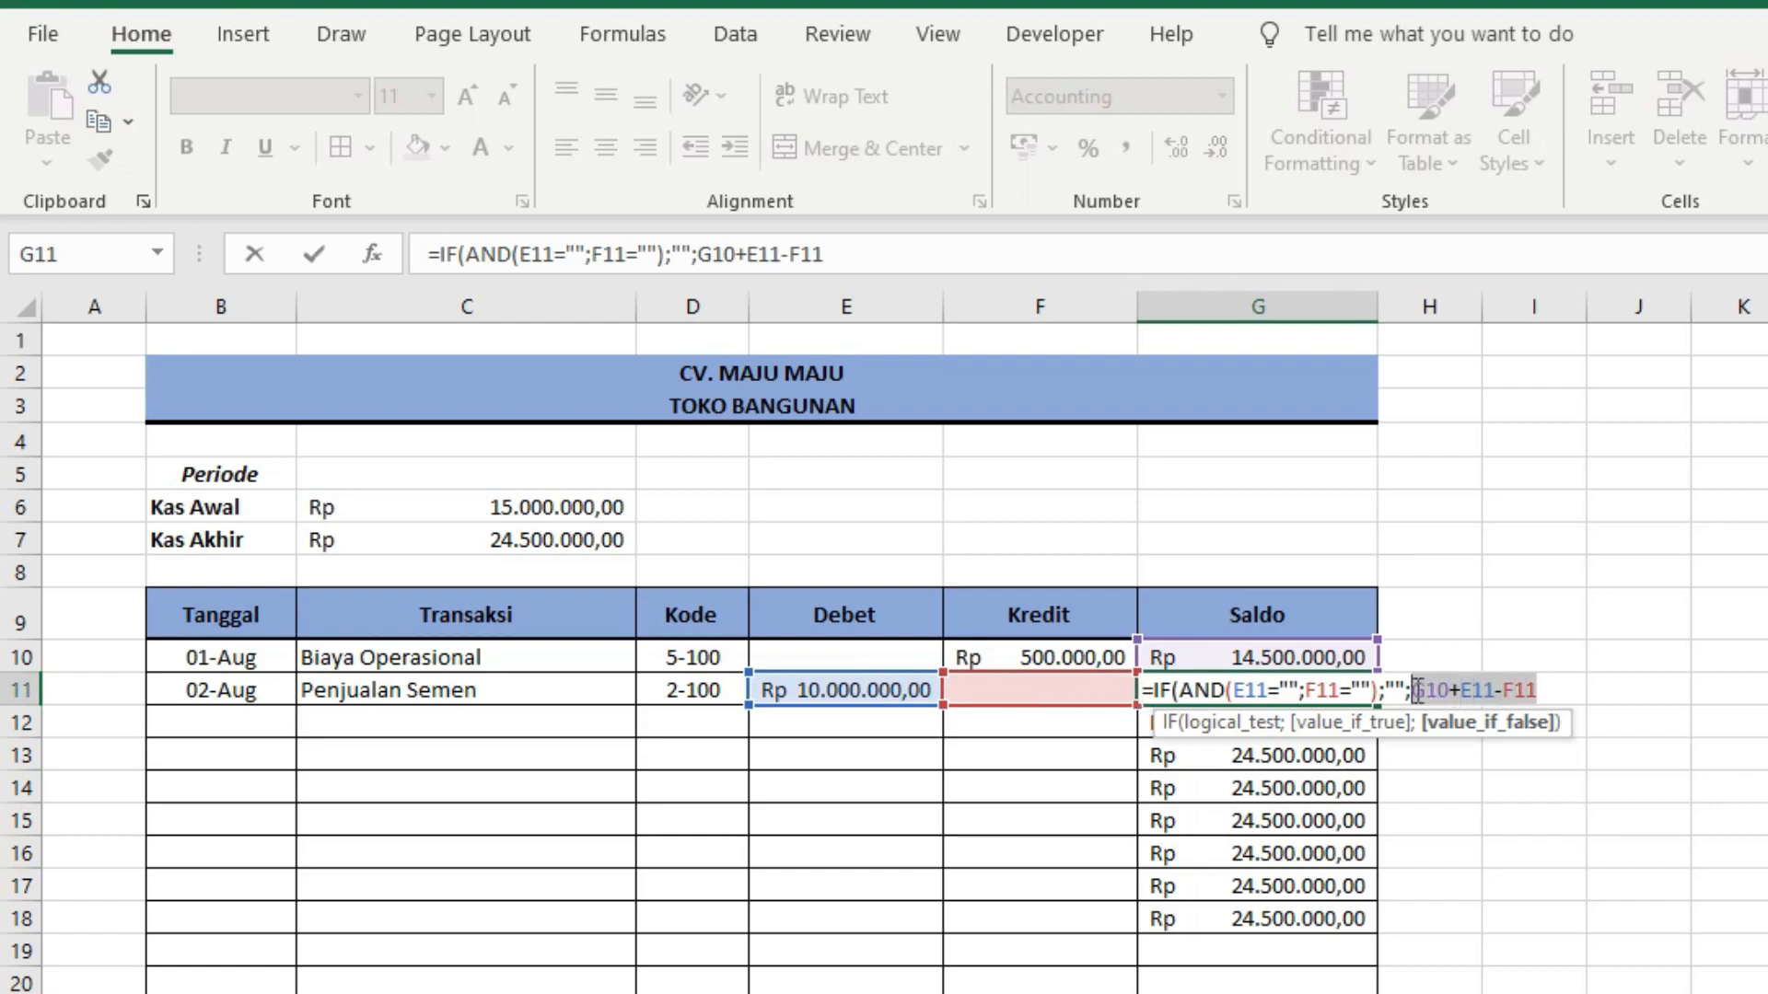
left_click(1561, 695)
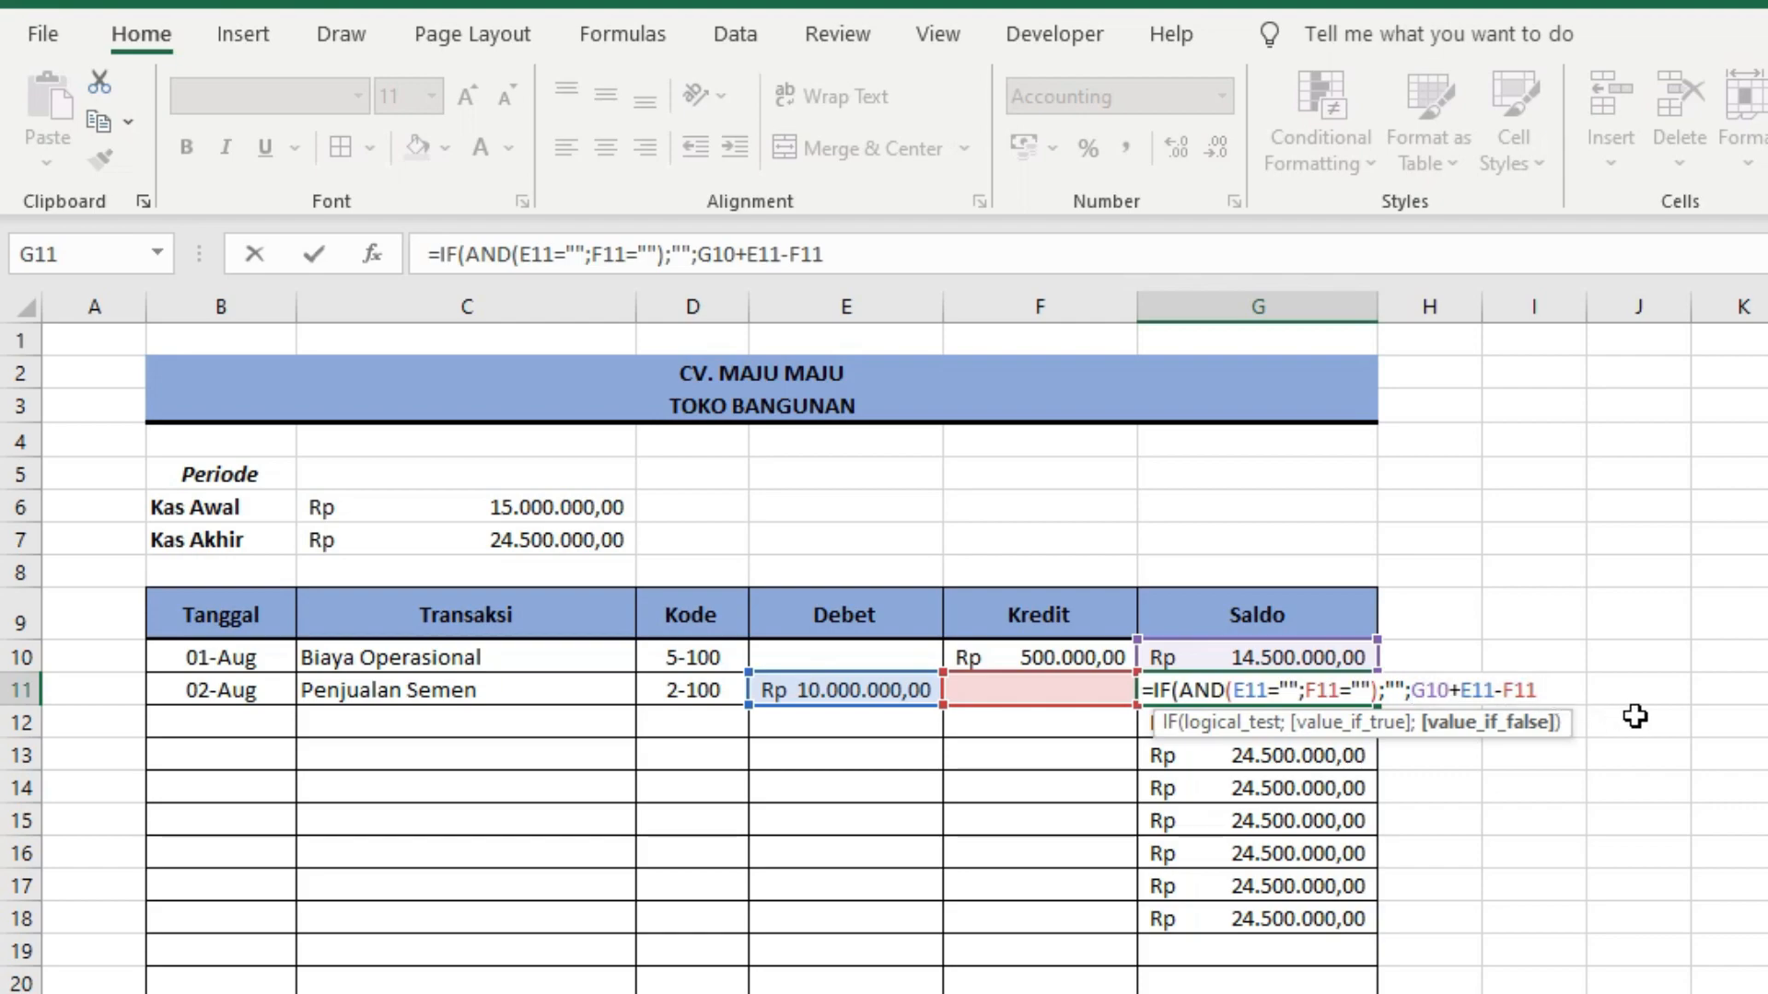
type(")")
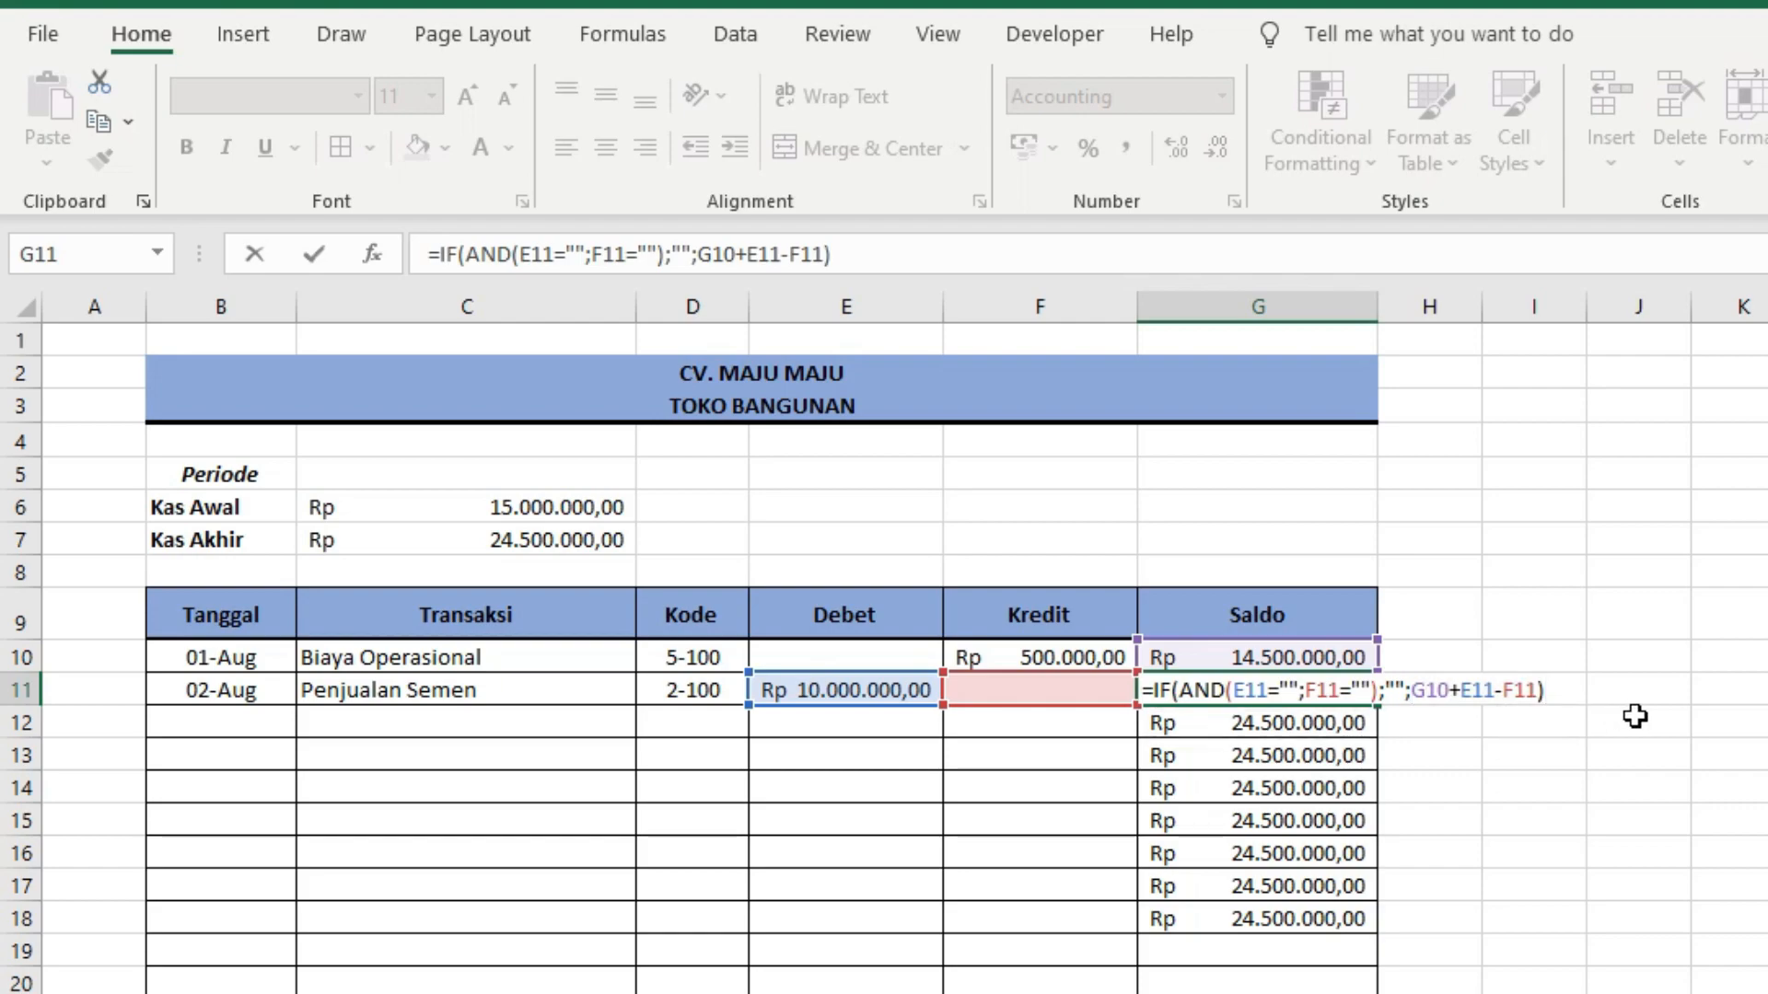
key("Return")
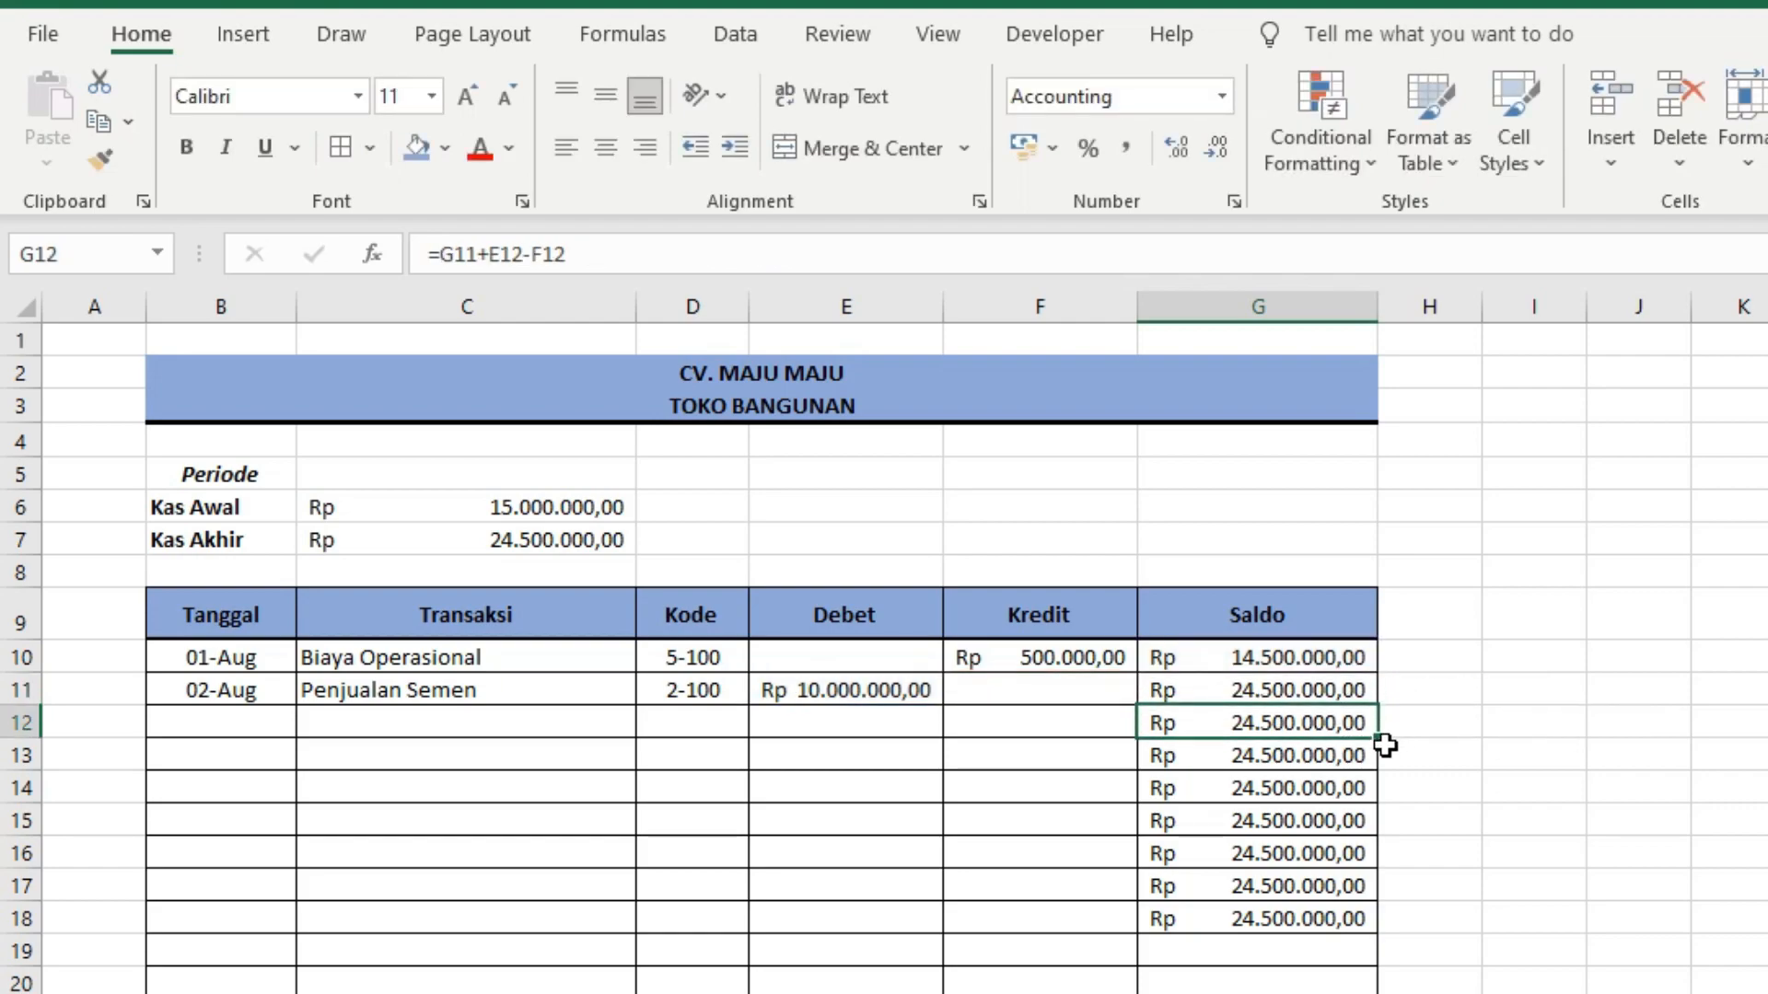
Step: Fill the IF balance formula from G11 down the Saldo column over the old formulas
left_click(1349, 693)
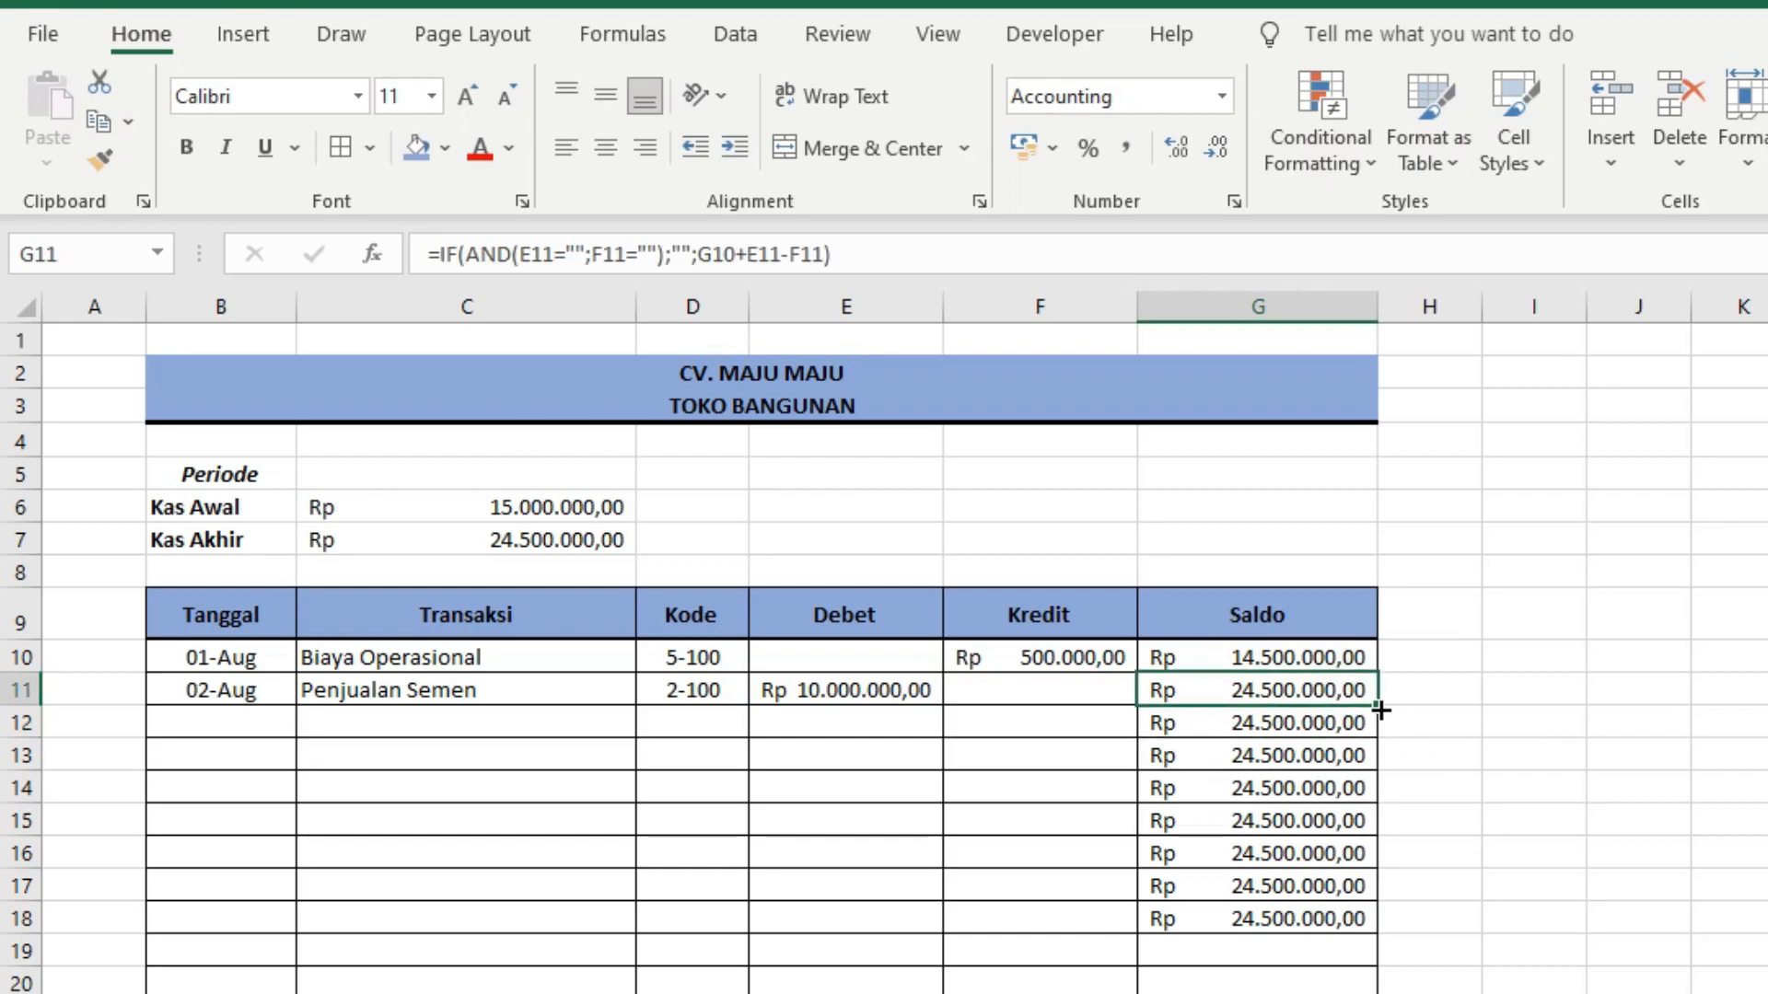
double_click(1380, 709)
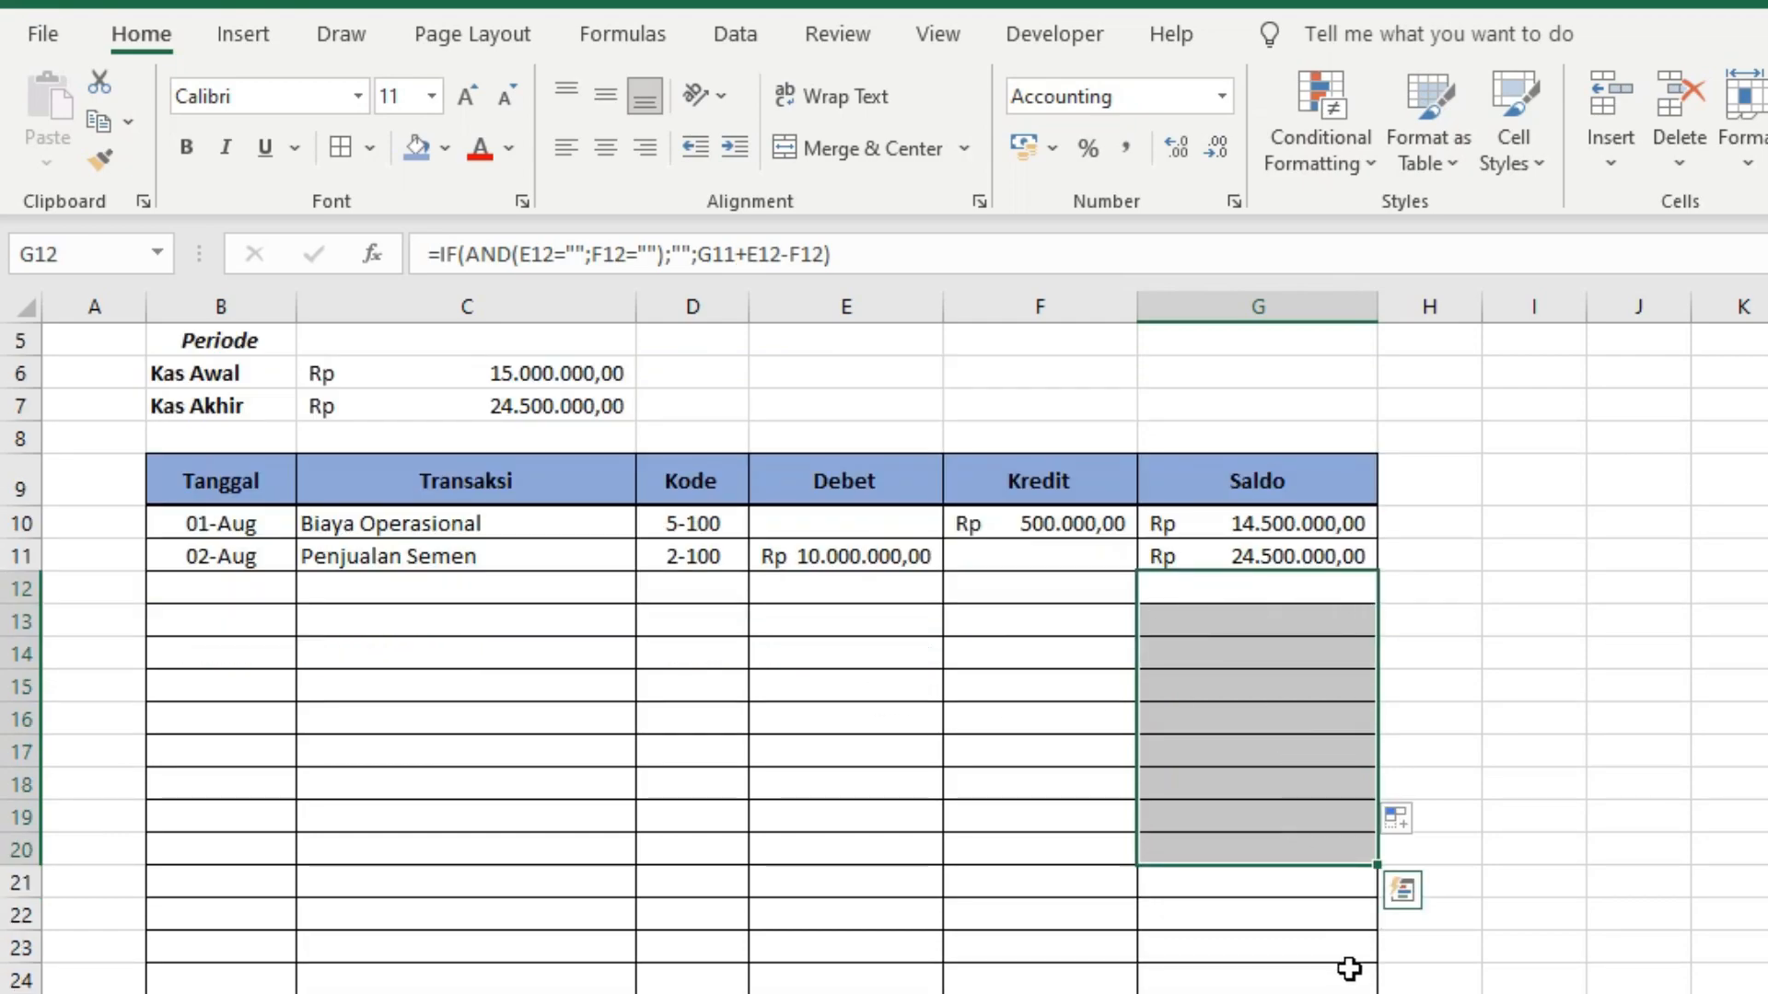
left_click(1259, 581)
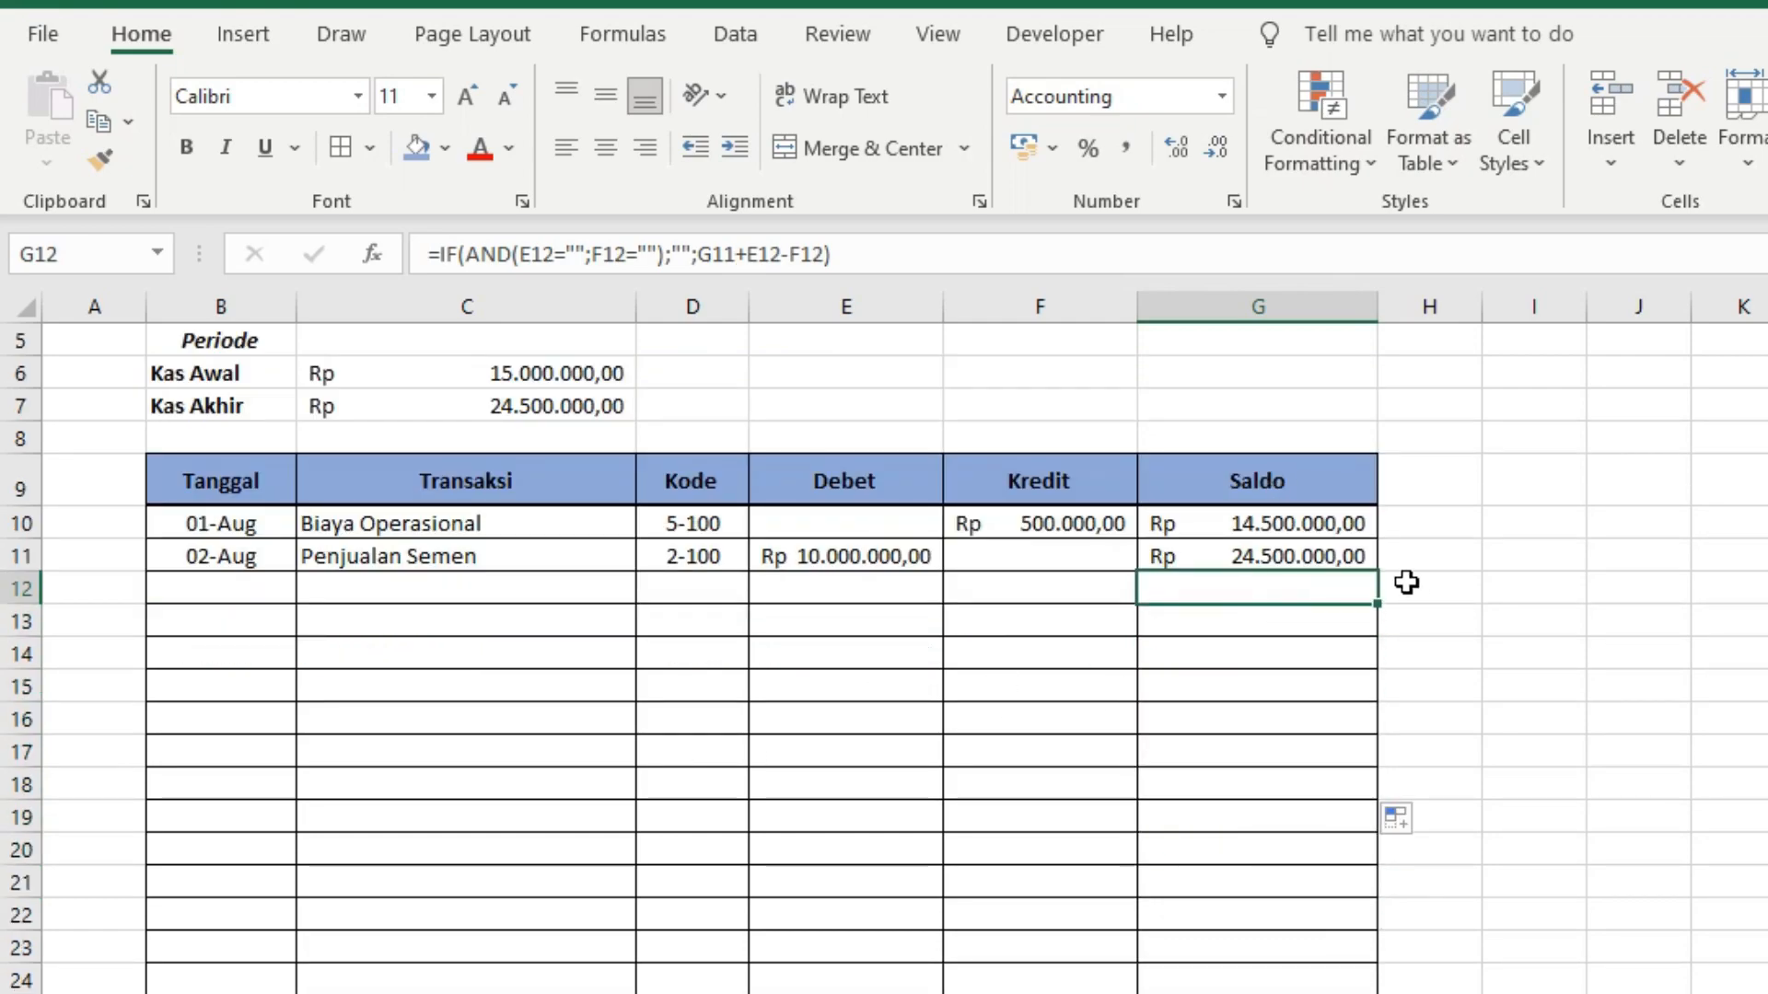
Step: Enter the date 3/8 and the description Penjualan Besi for the third transaction in row 12
left_click(179, 577)
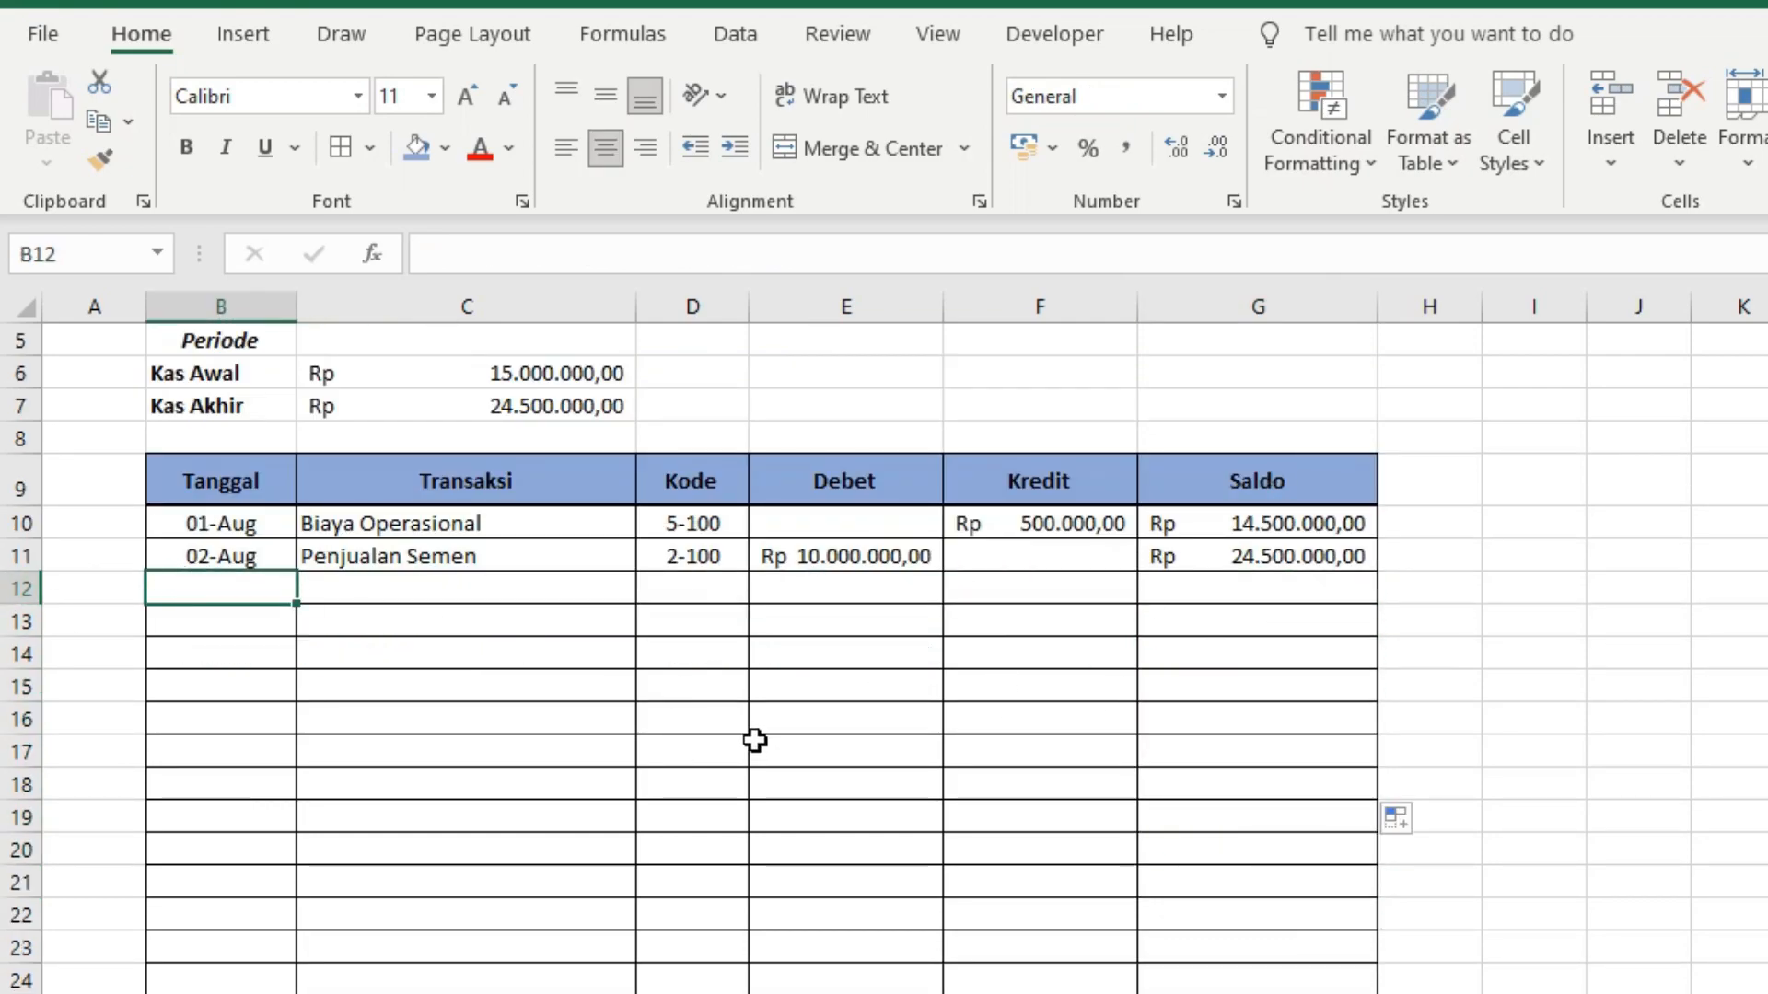
type("3/8")
key("Tab")
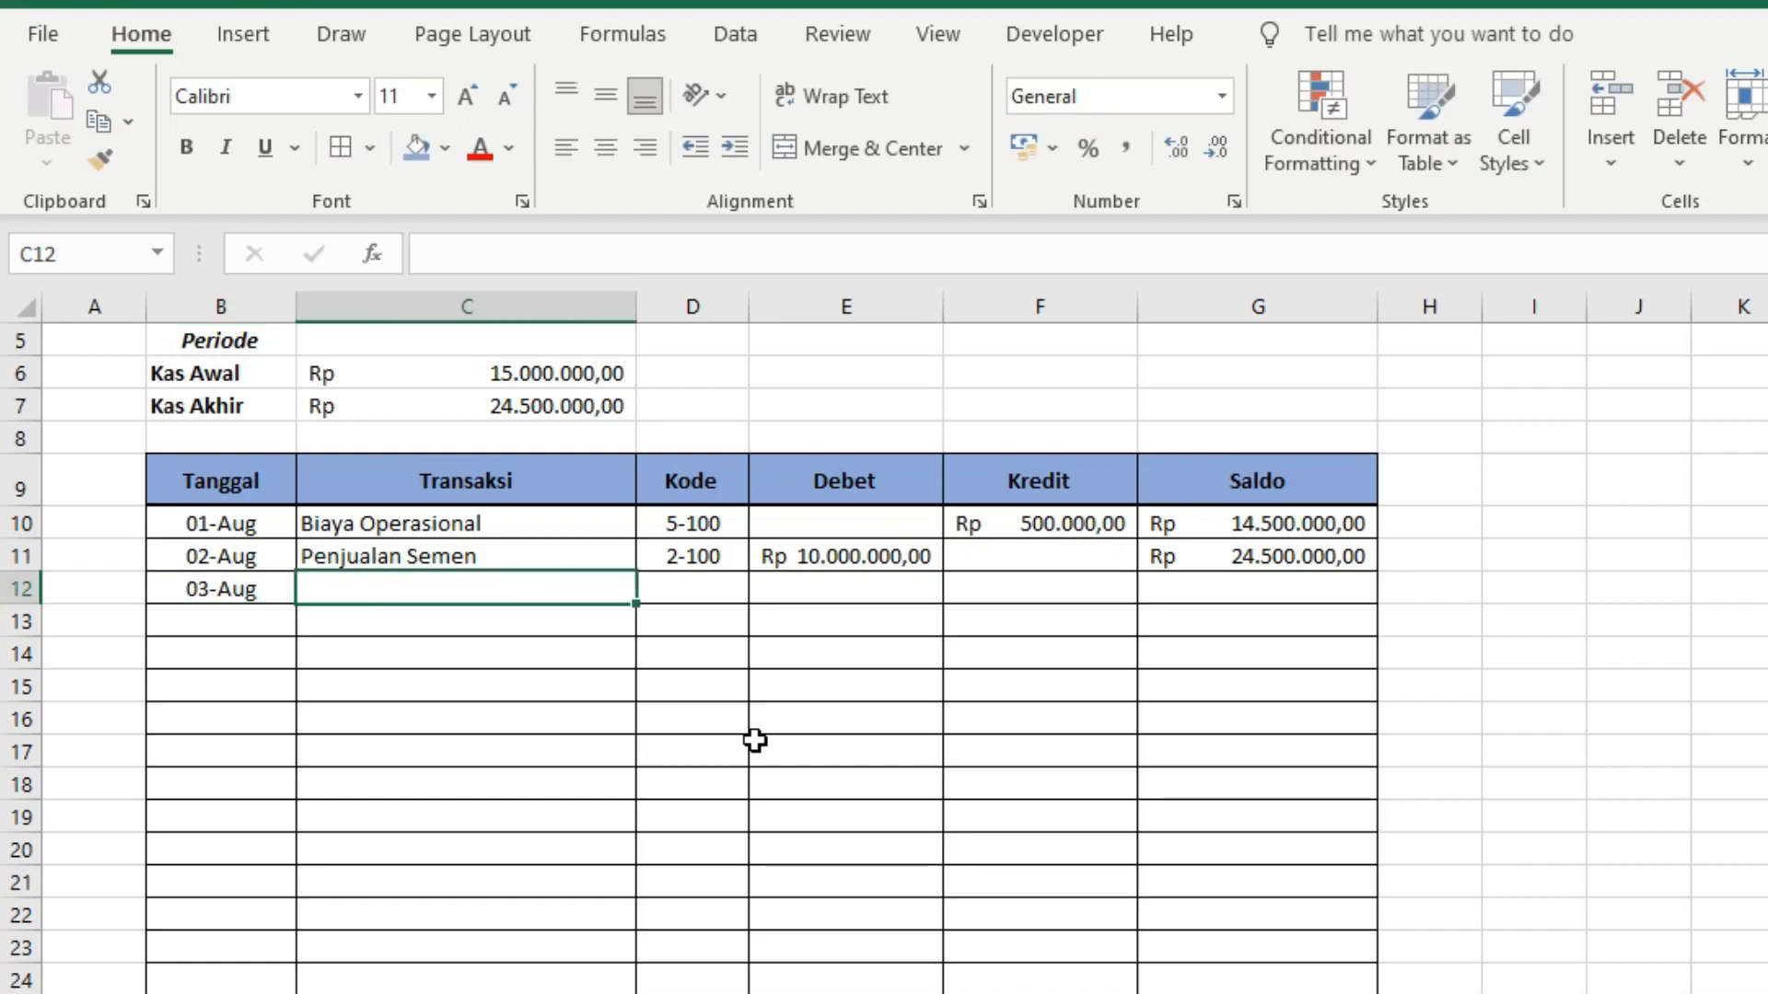
type("P")
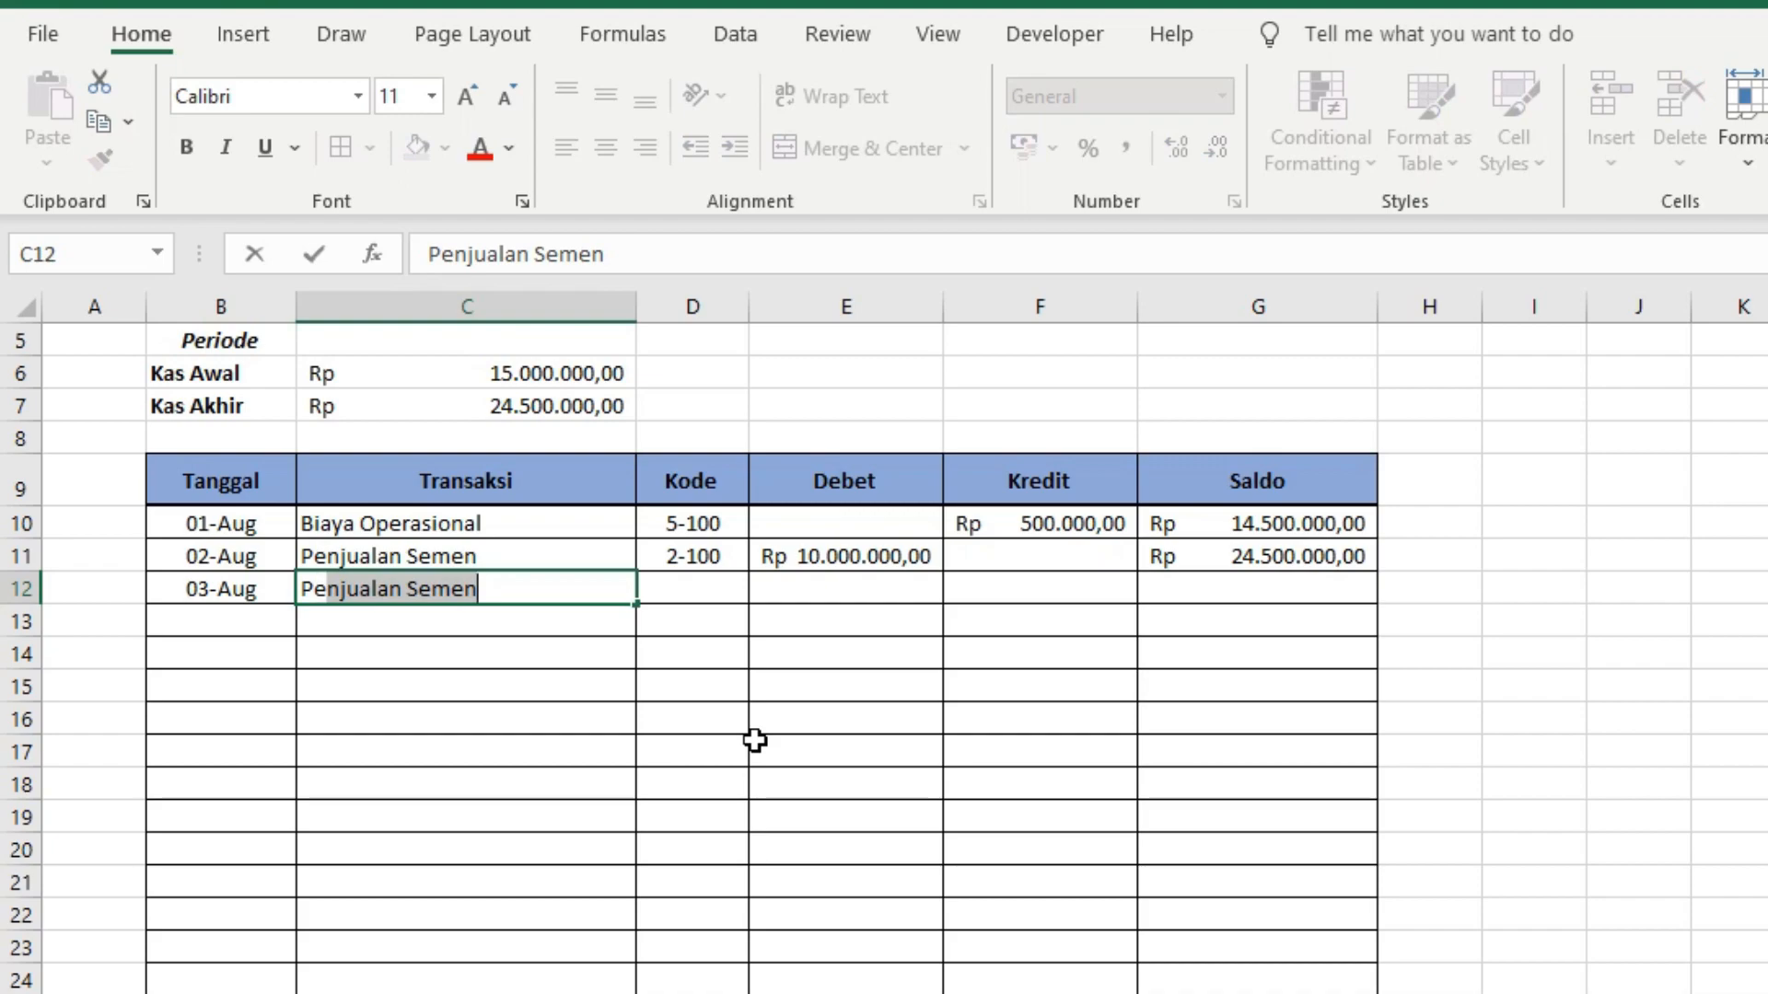
type("enjualan ")
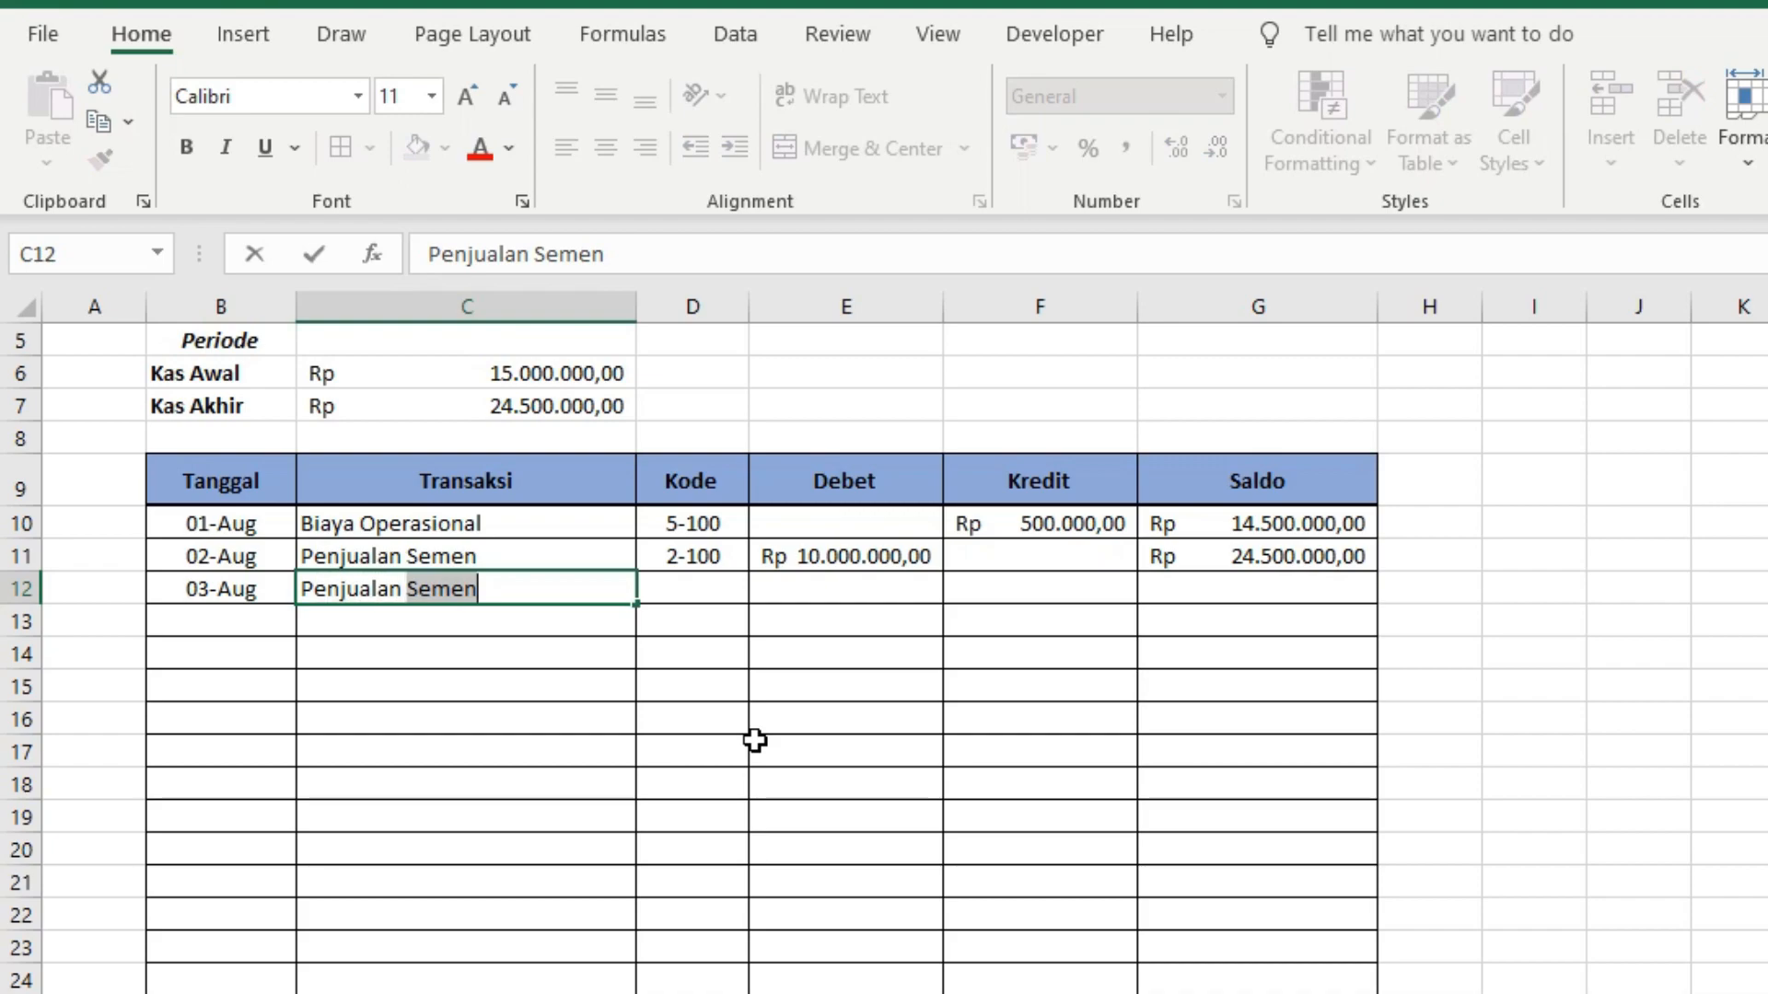
type("Besi")
key("Tab")
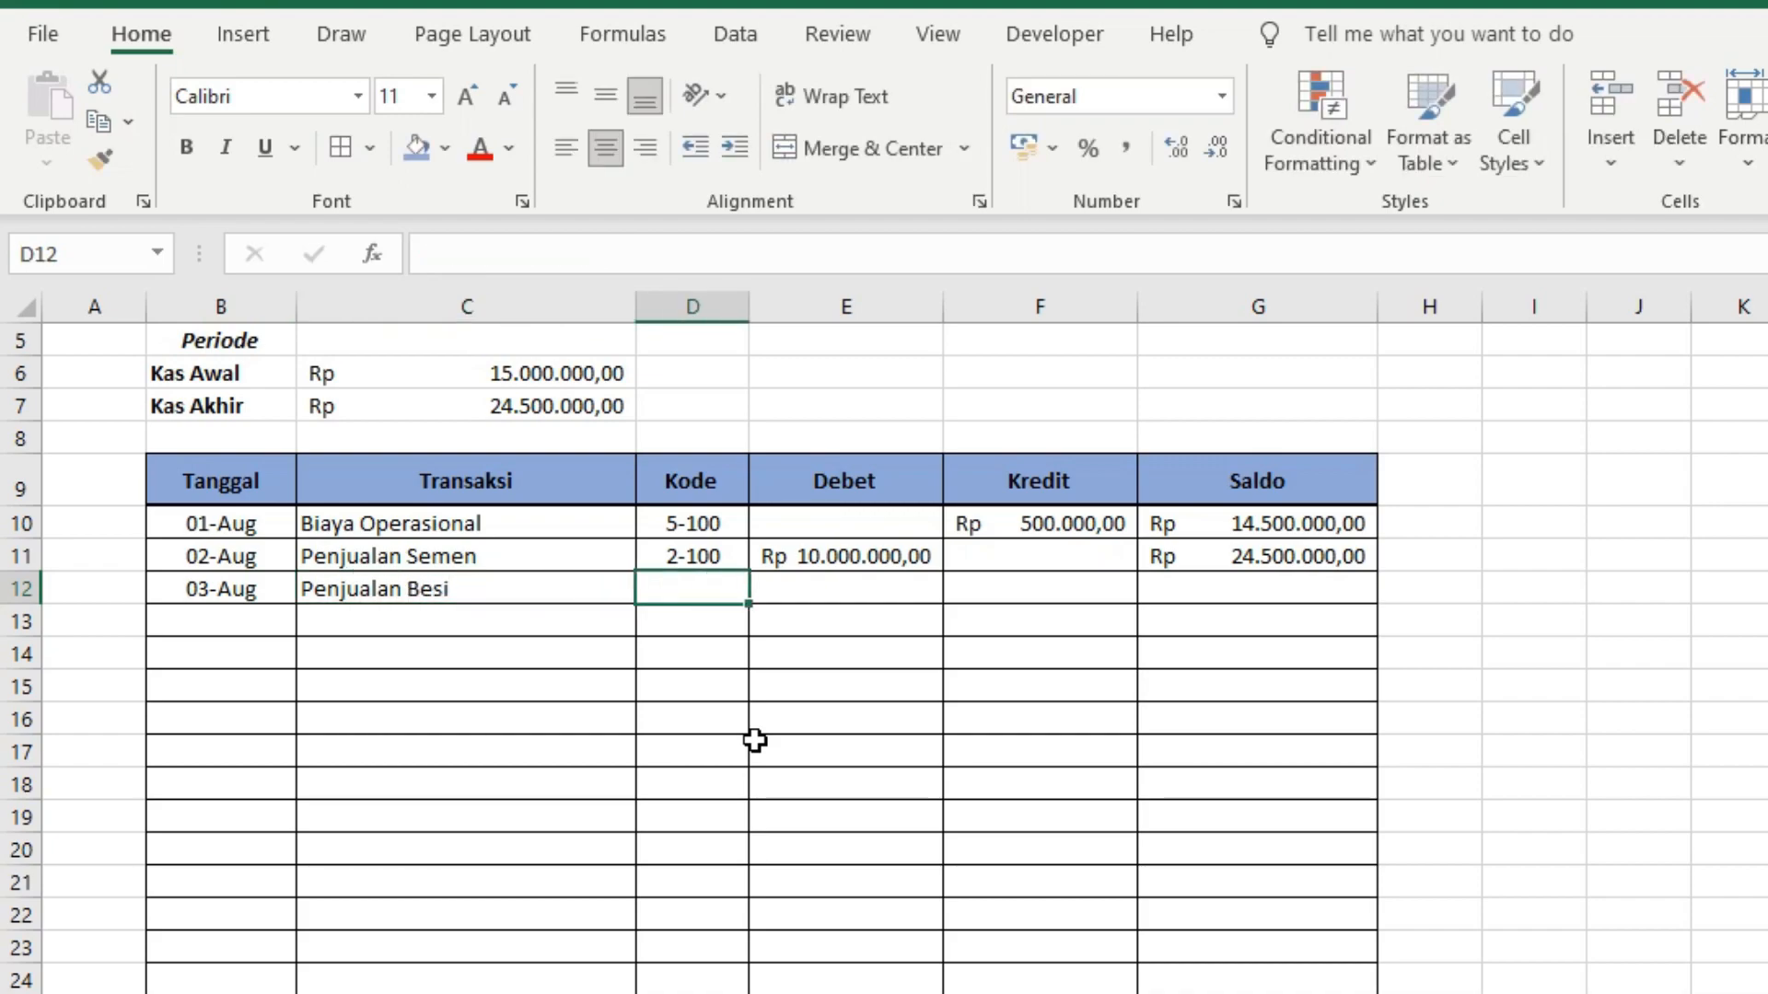
Step: Copy the code 2-100 from the row above into D12, and enter a debit of 15.000.000 in E12
key("ctrl+d")
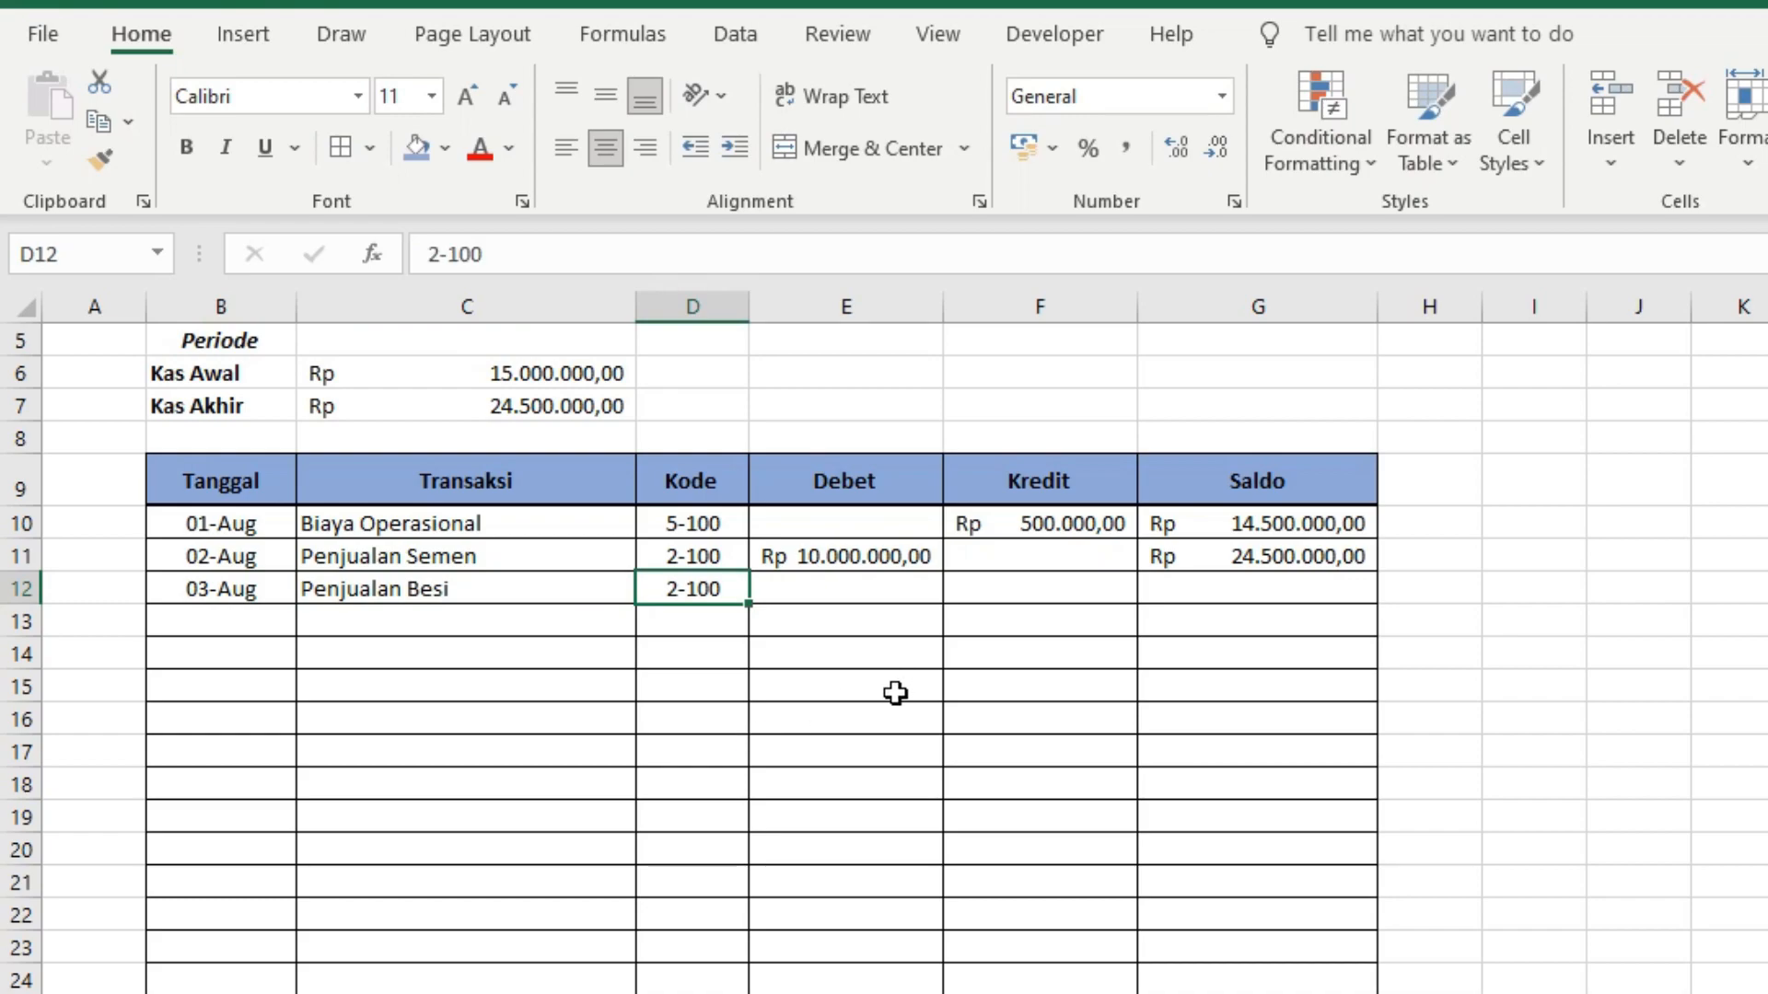
key("Tab")
type("1500")
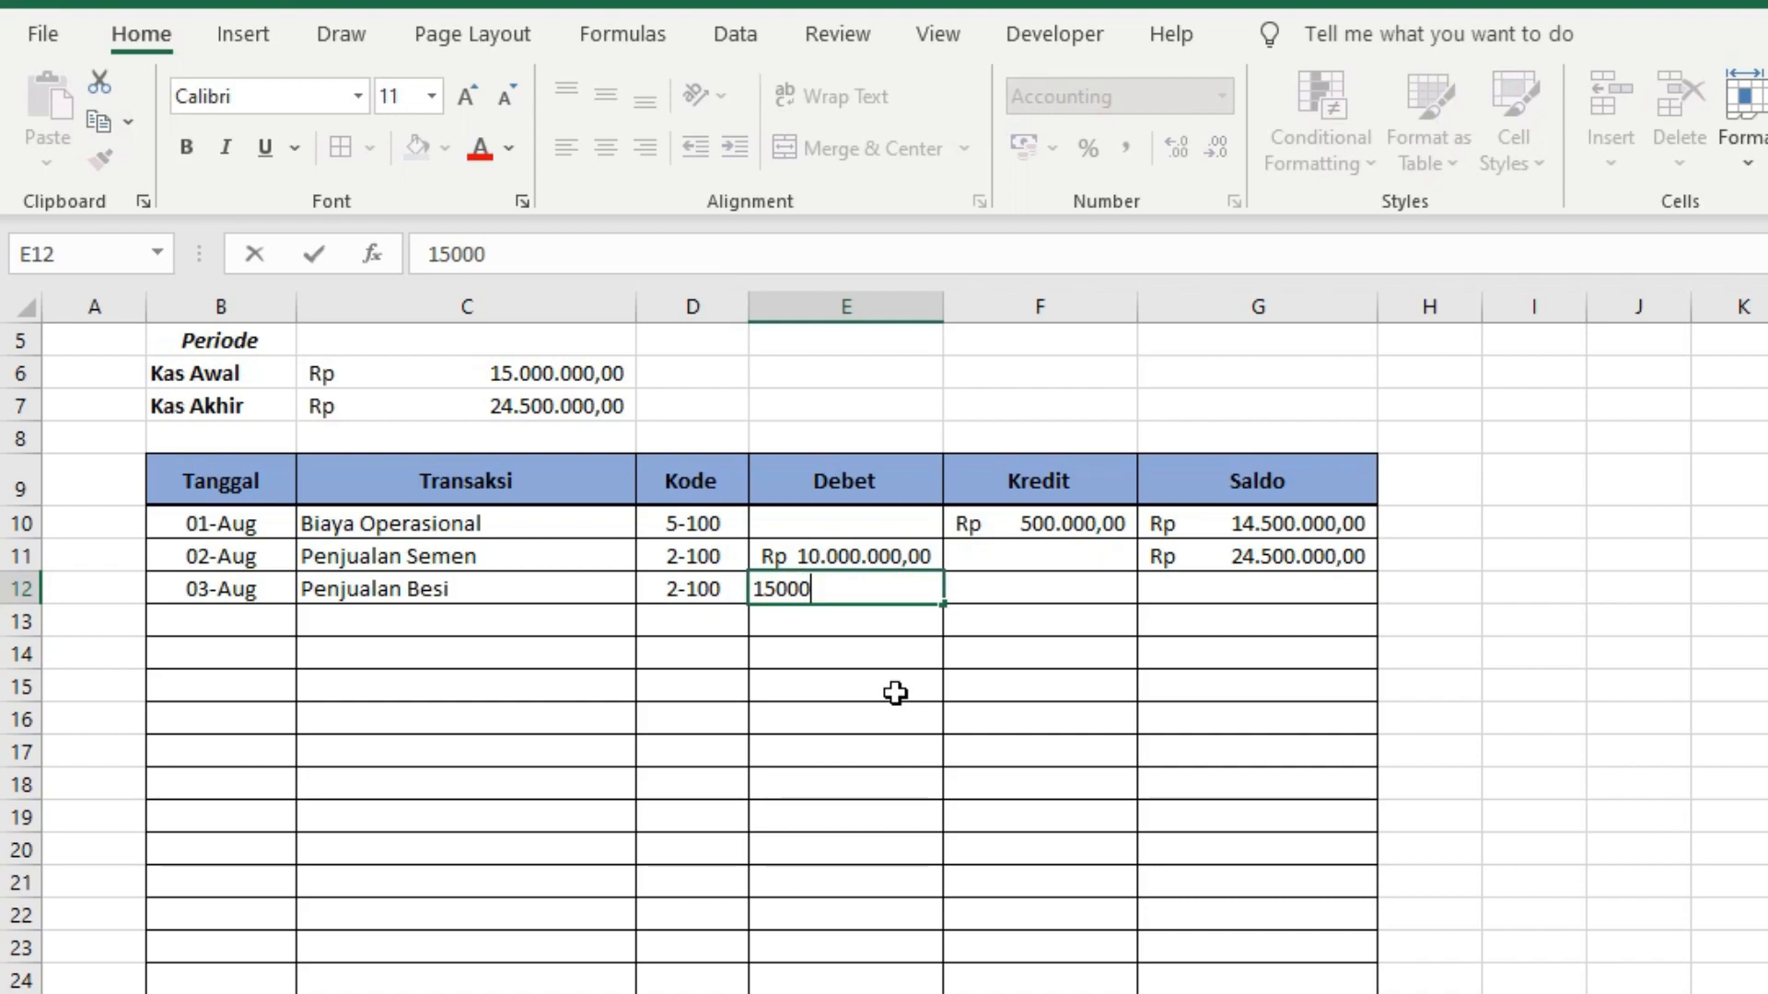
key("Tab")
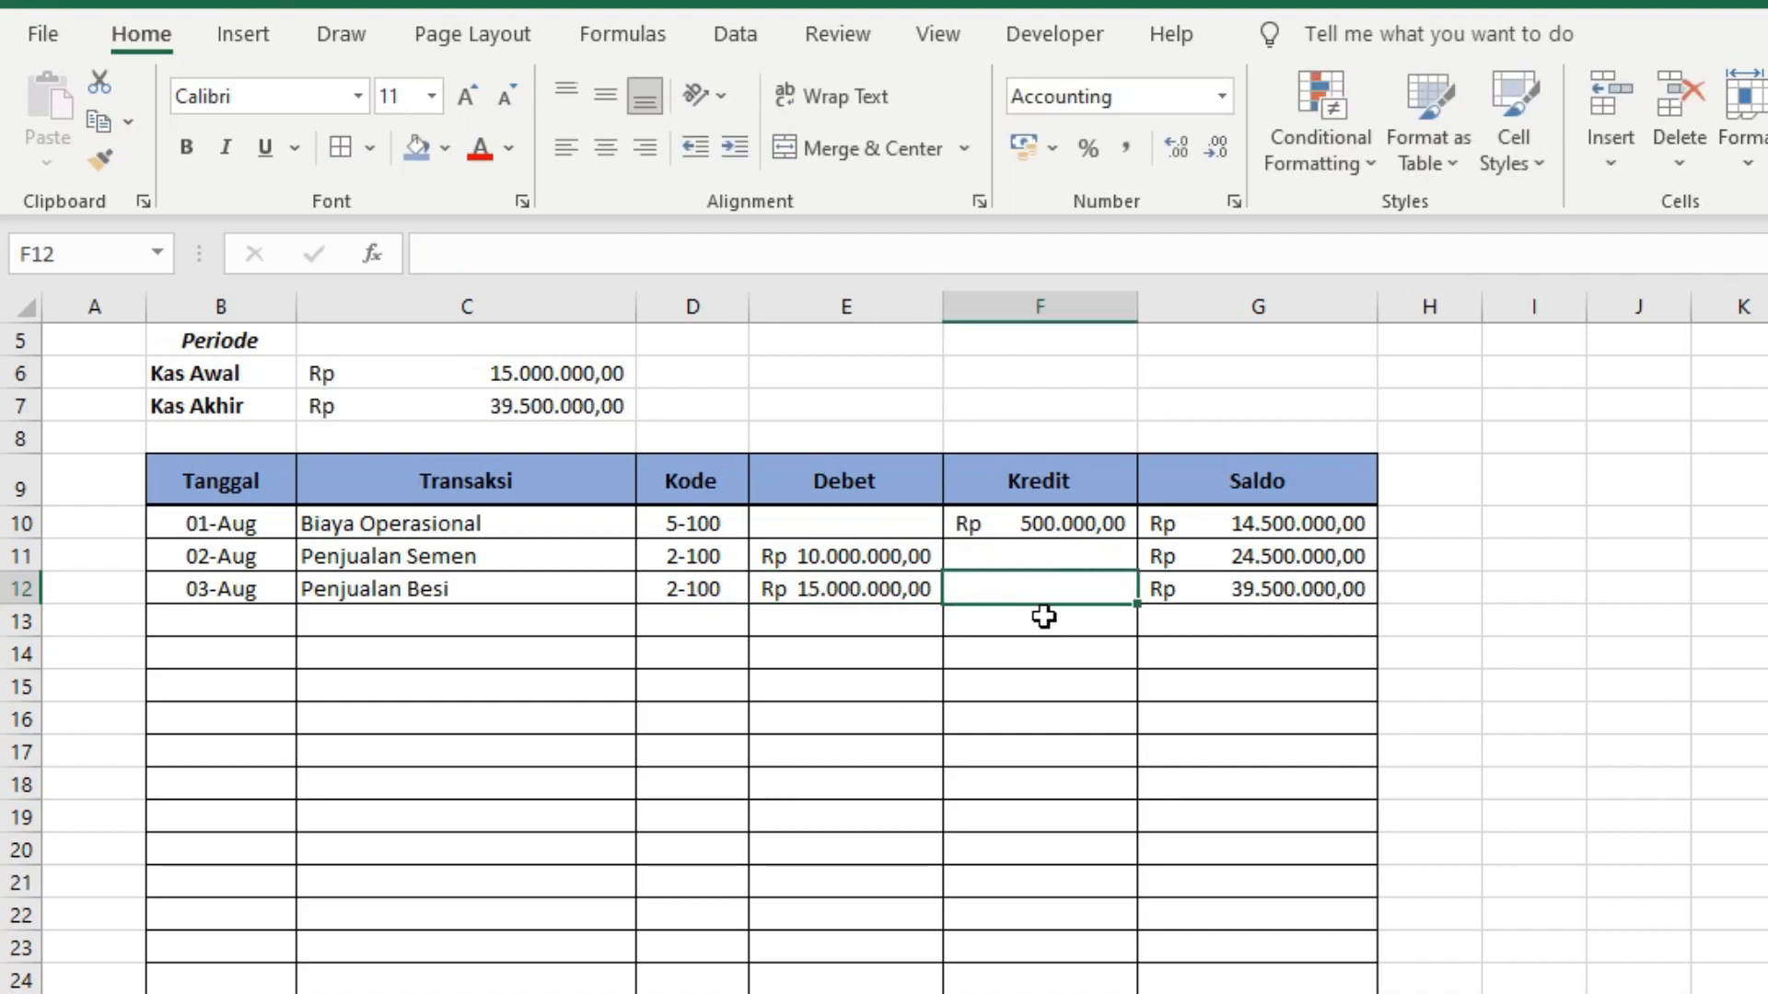
left_click(1302, 592)
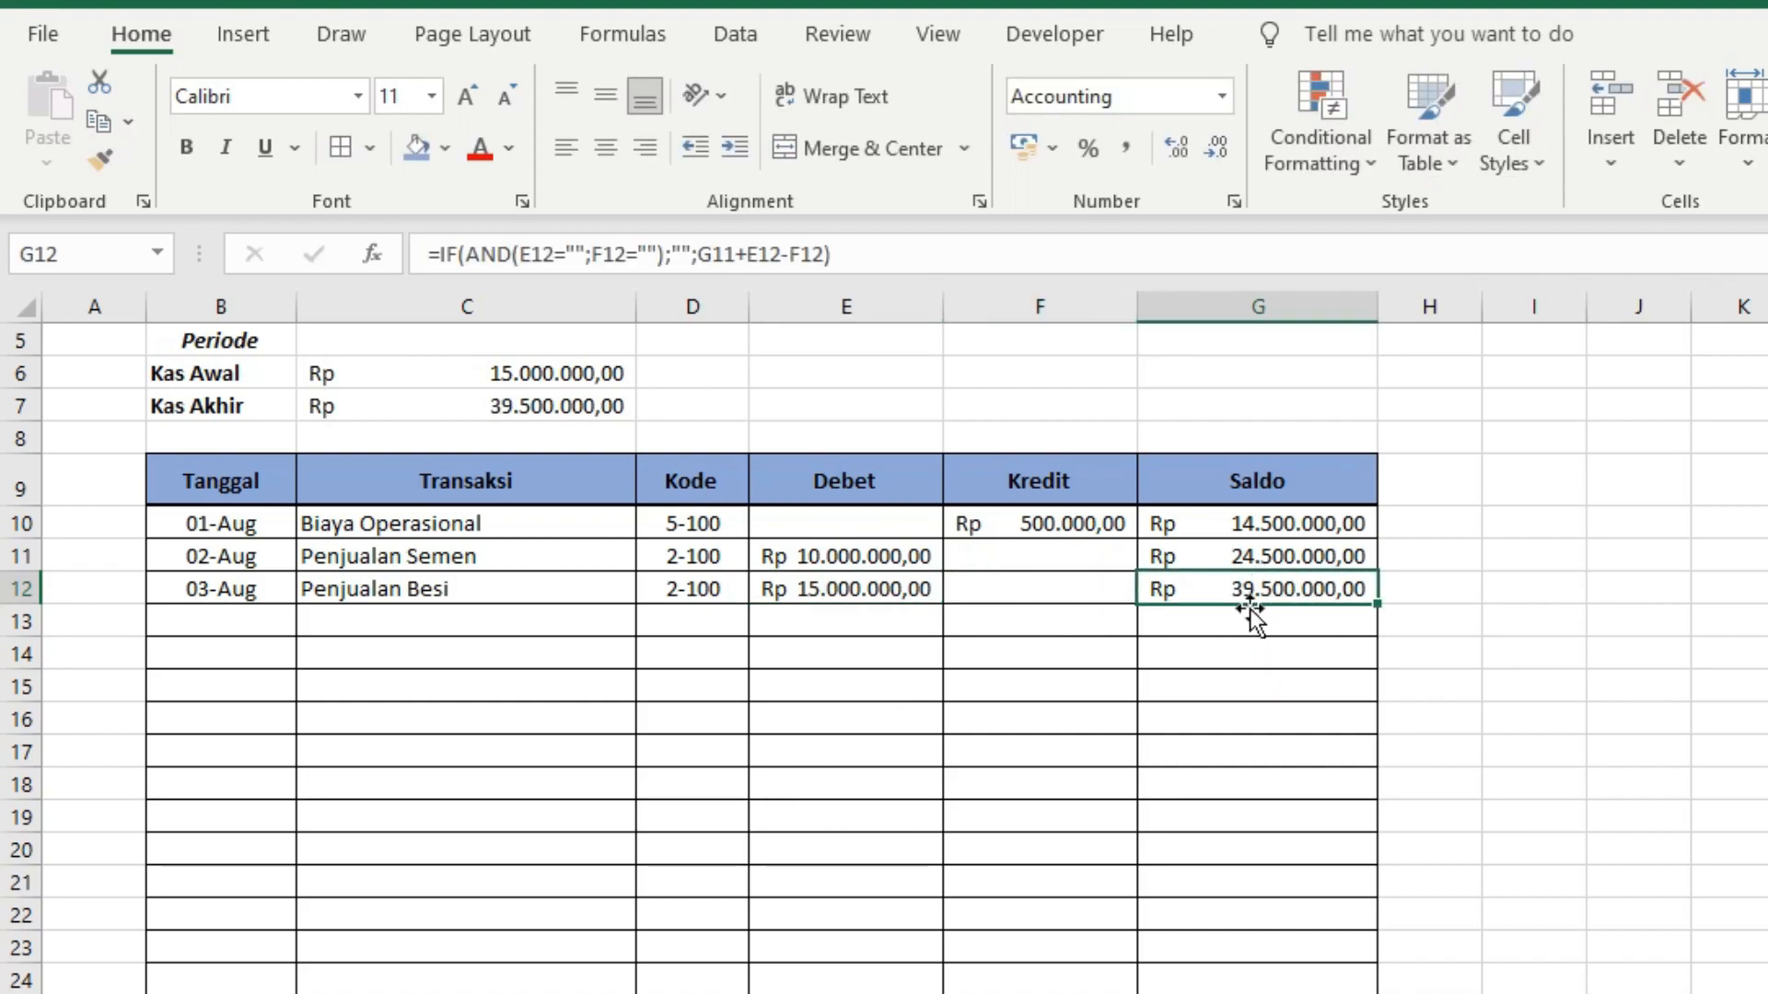
scroll(645, 520, "up", 1)
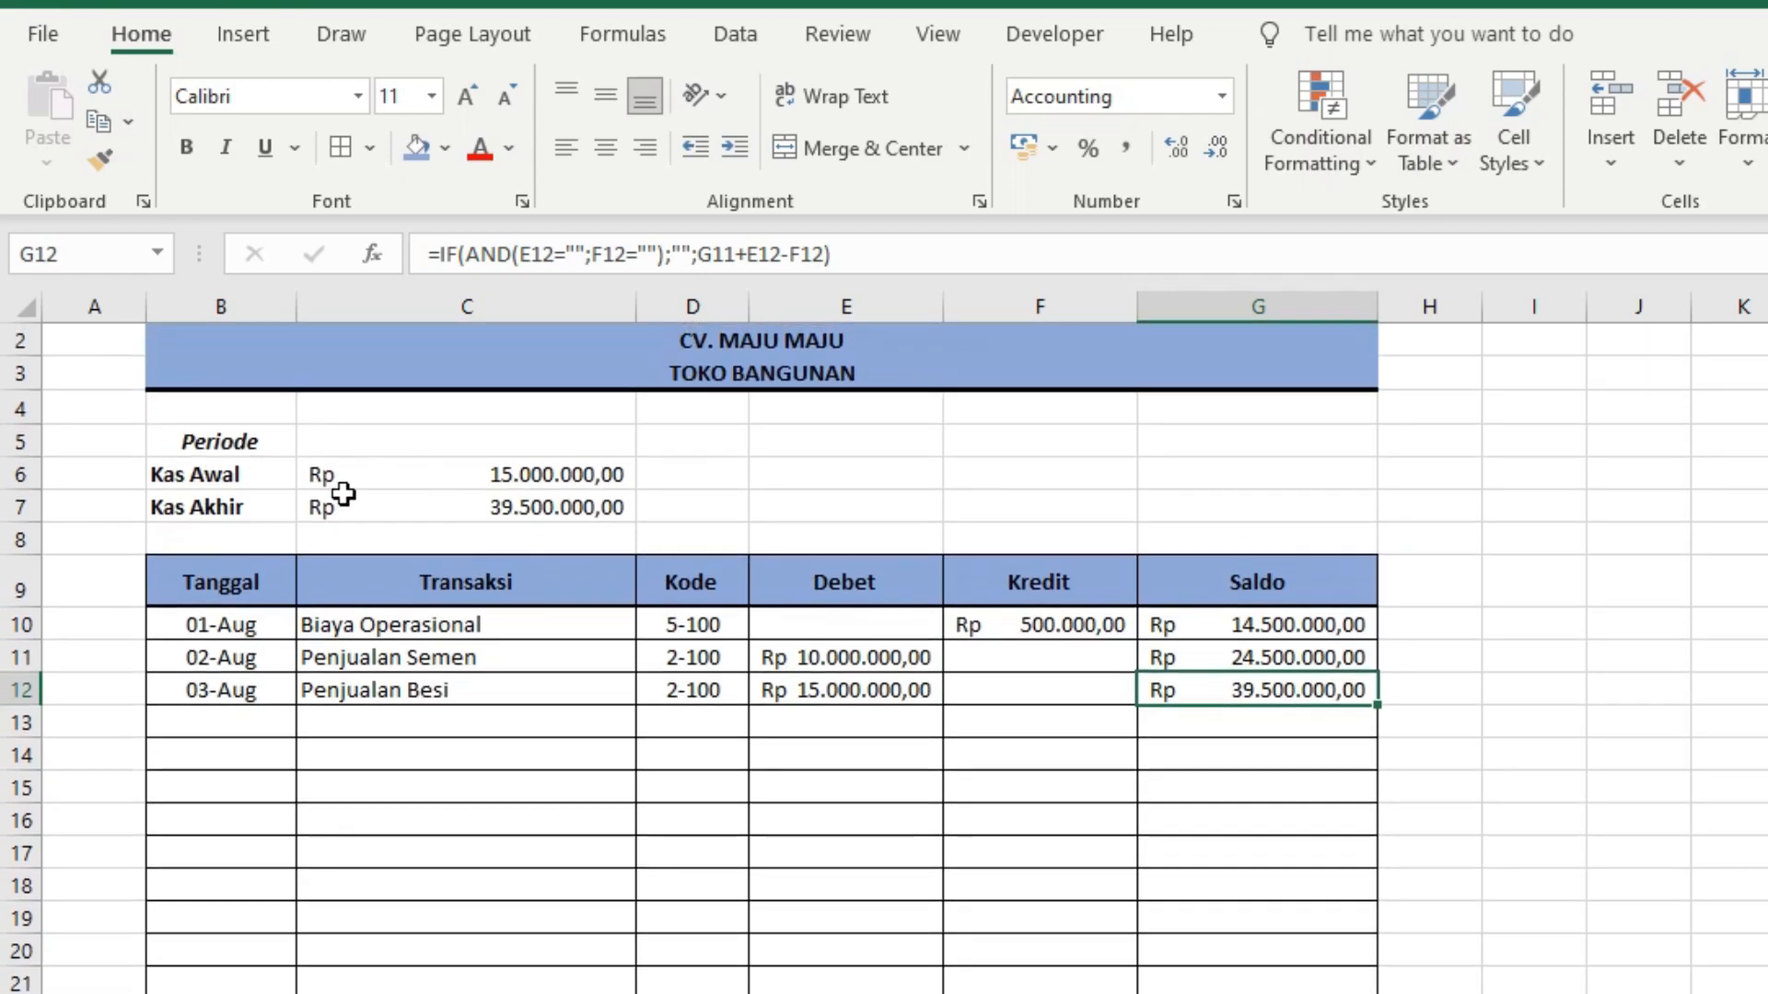
scroll(373, 561, "up", 1)
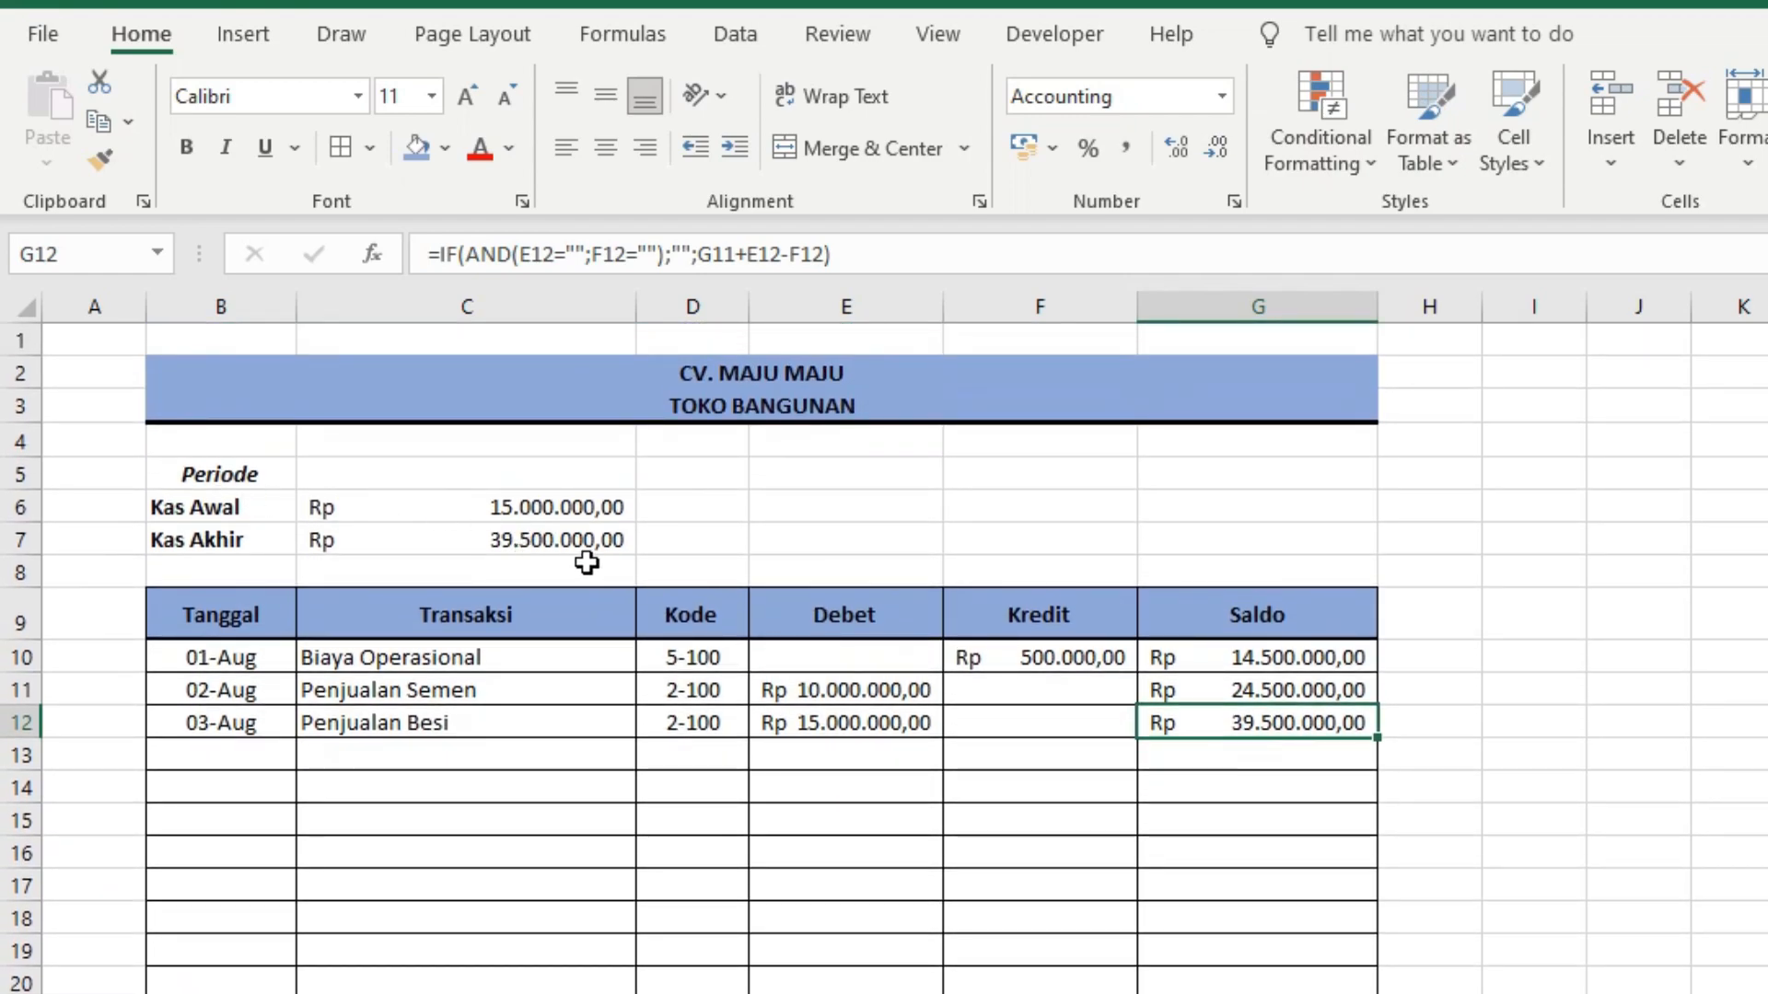
Step: Make the Kas Awal and Kas Akhir amounts in C6:C7 bold
left_click(497, 539)
left_click_drag(760, 563, 430, 501)
key("ctrl+b")
left_click(781, 822)
key("Up")
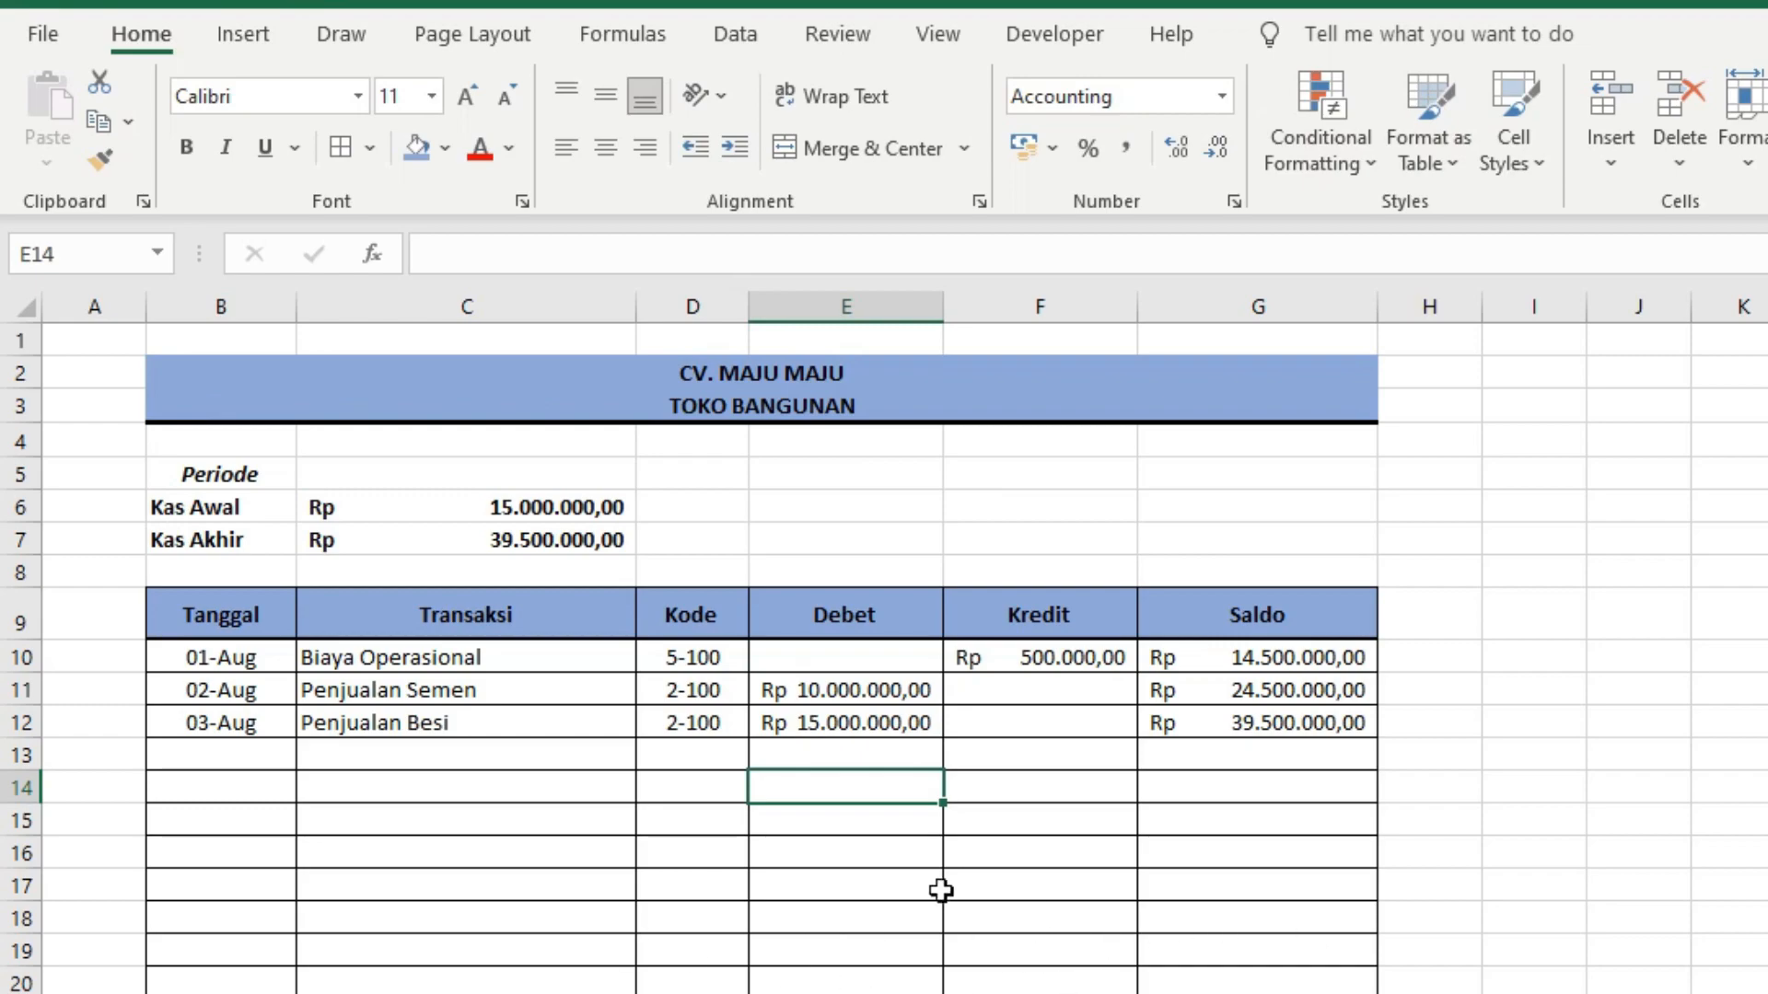
Step: Insert a new column between the Kode and Debet columns
right_click(840, 759)
key("Escape")
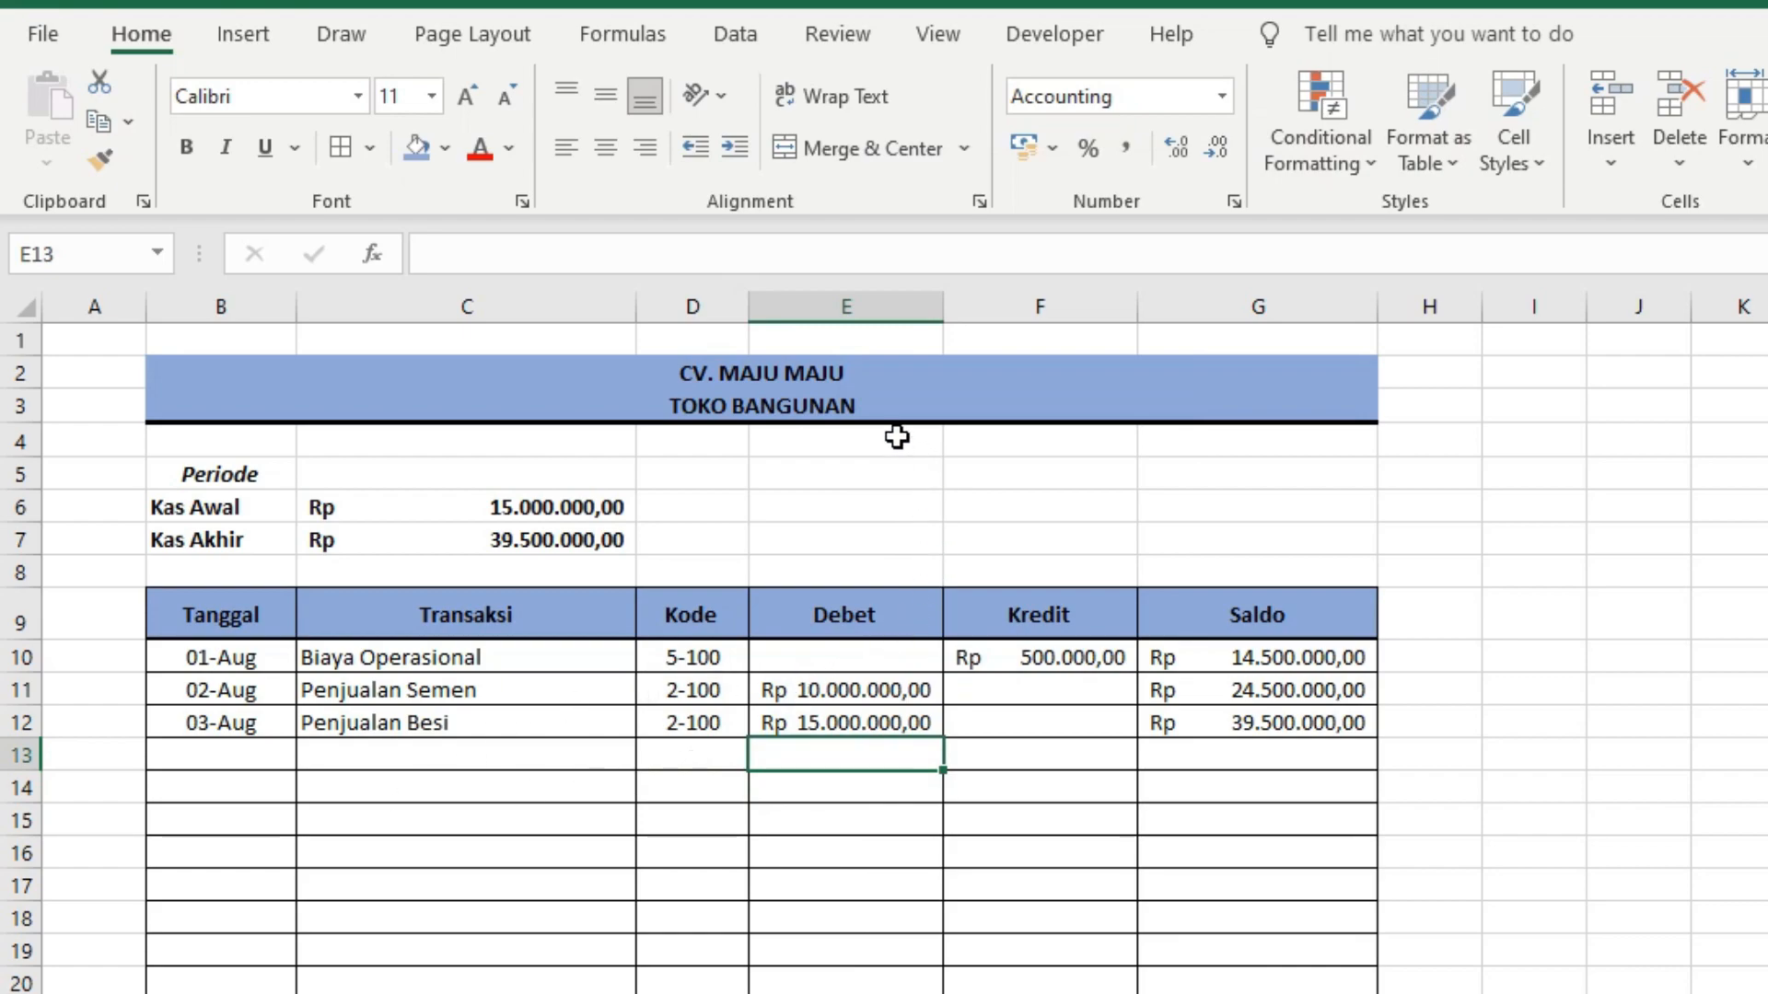
left_click(860, 317)
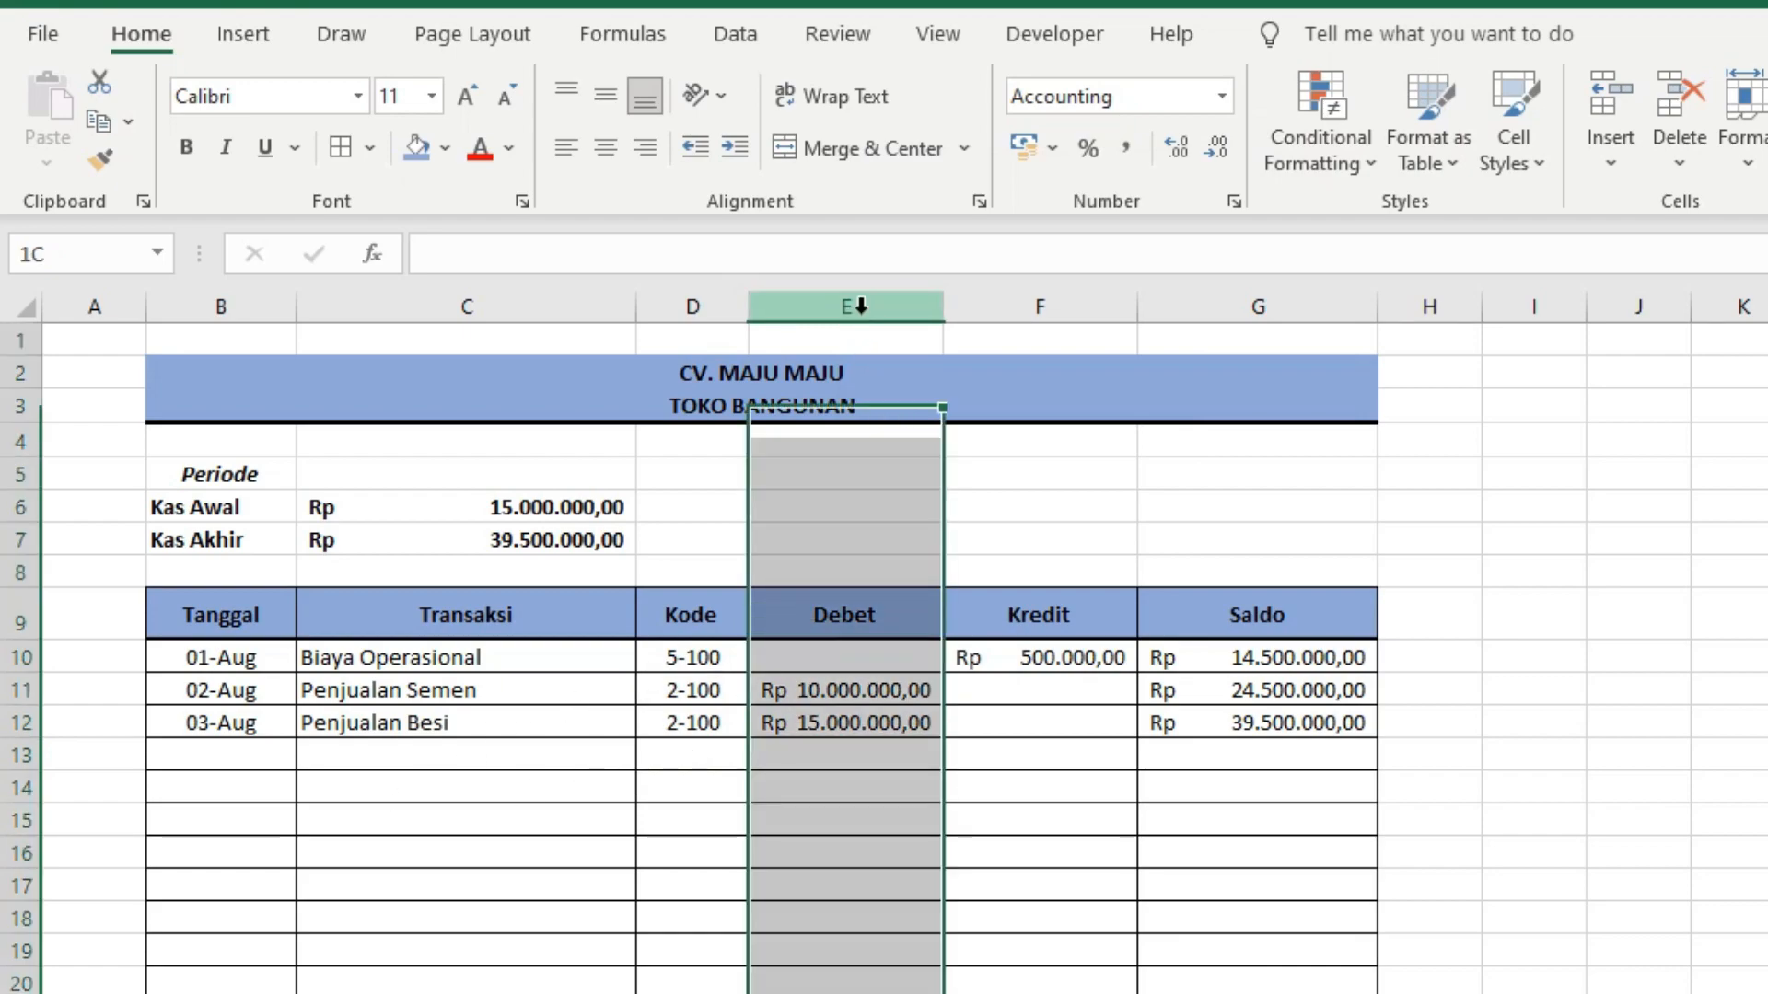
left_click(1607, 92)
left_click(837, 647)
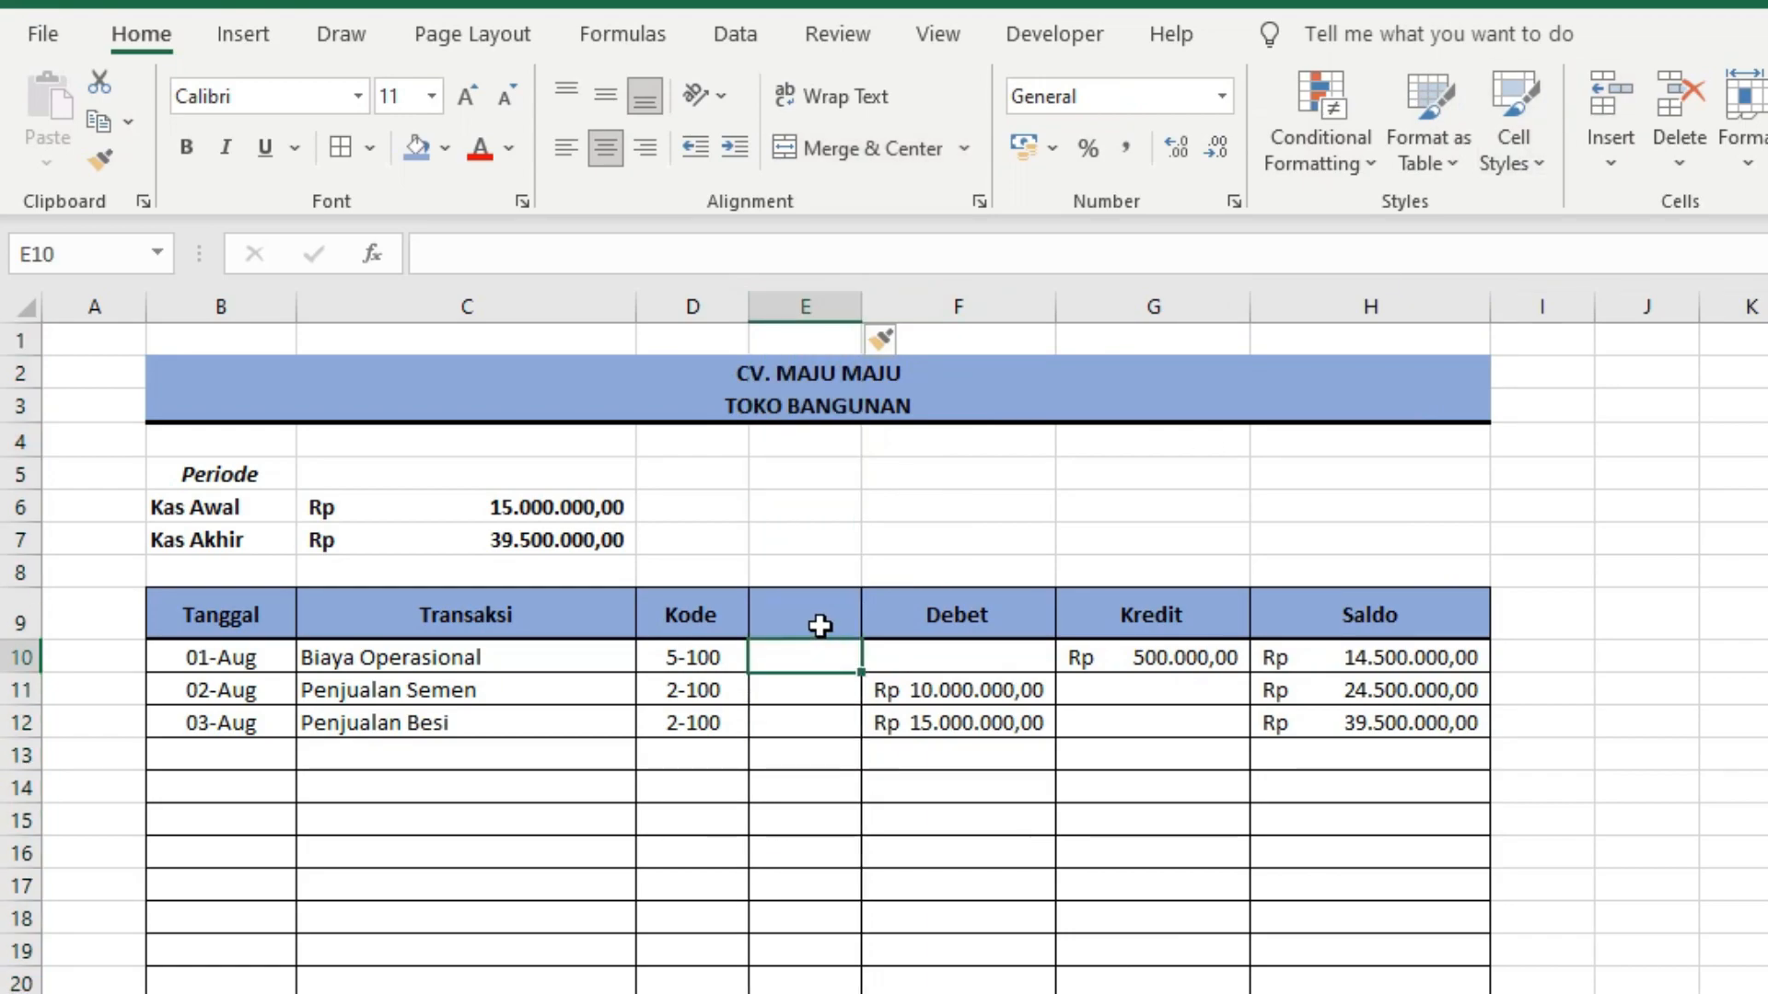
Step: Enter the header Kode Barang for the new column in E9
left_click(817, 623)
type("Kode")
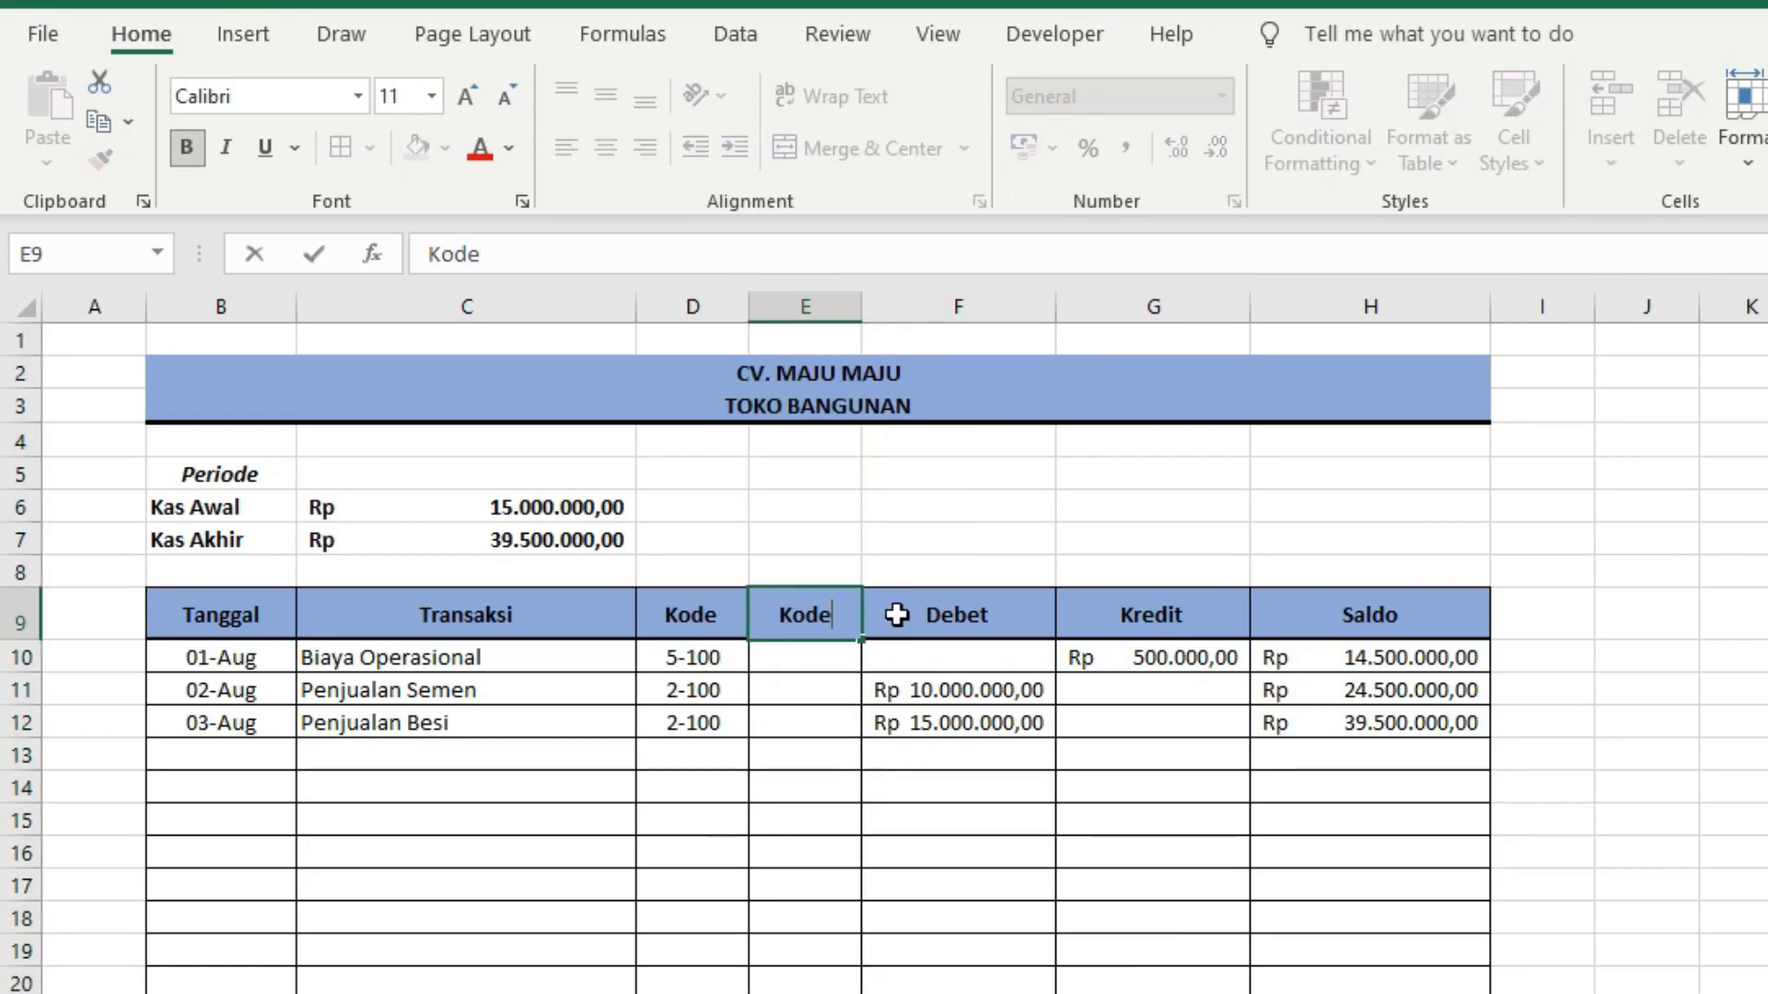
type(" Baran")
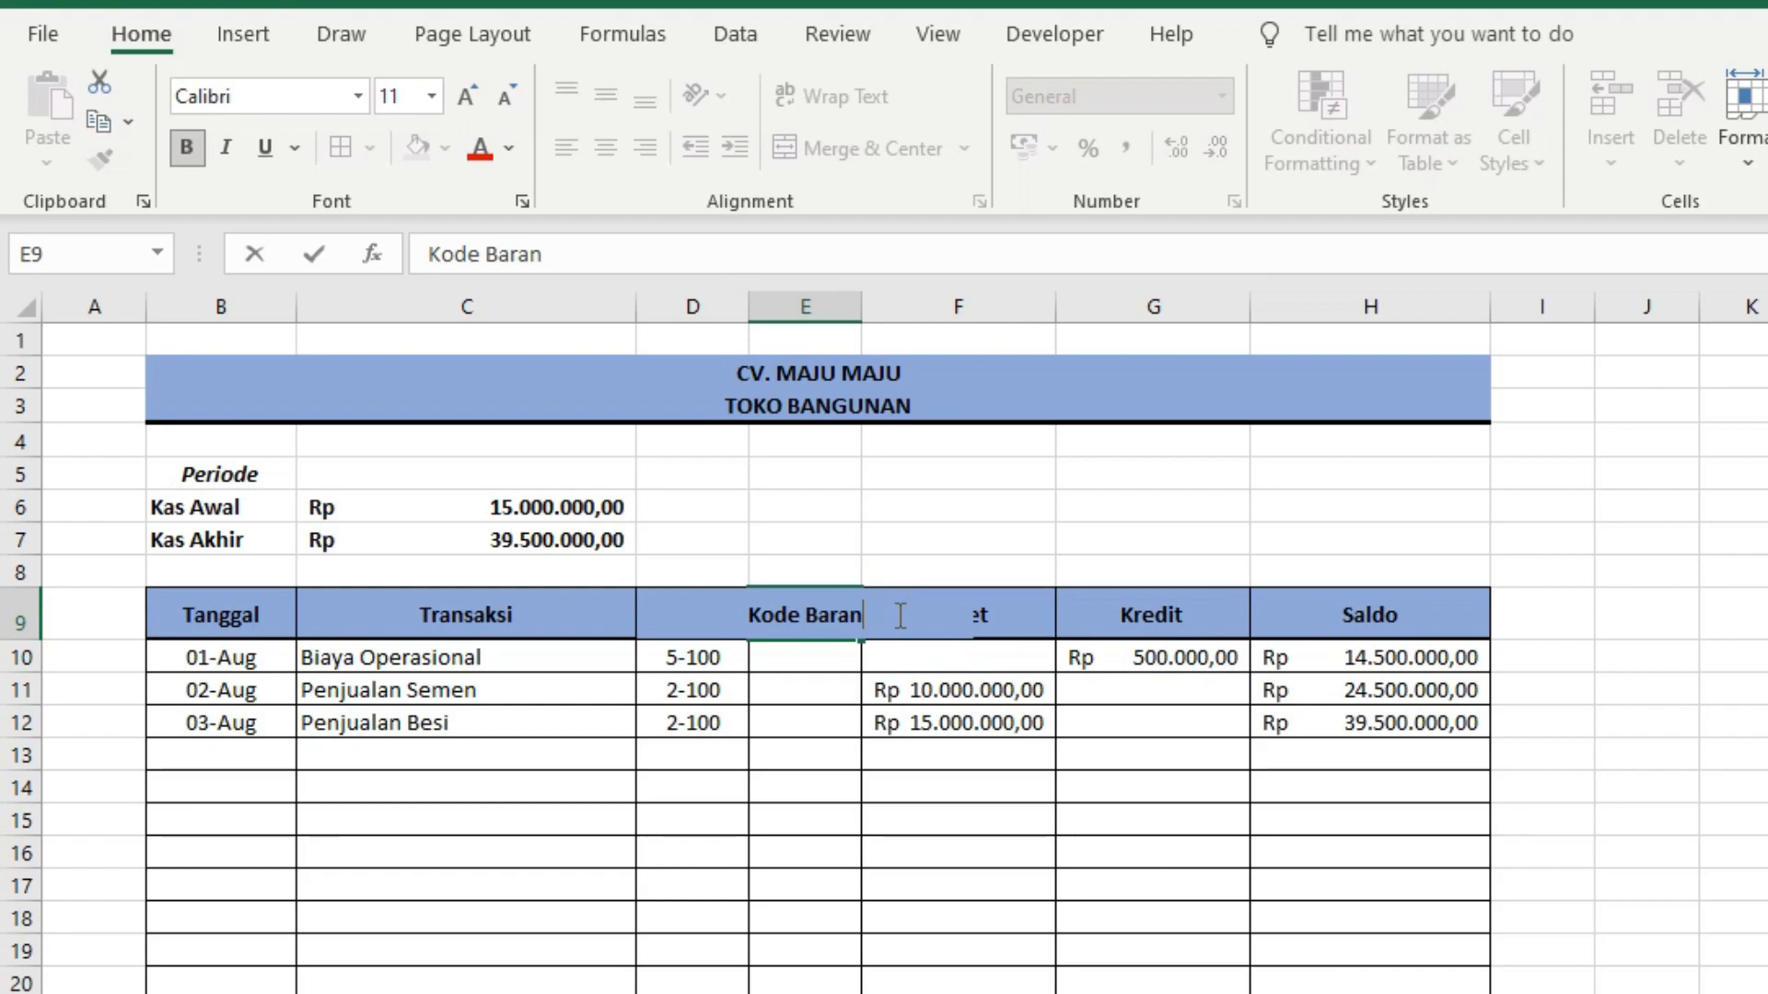
type("g")
key("Return")
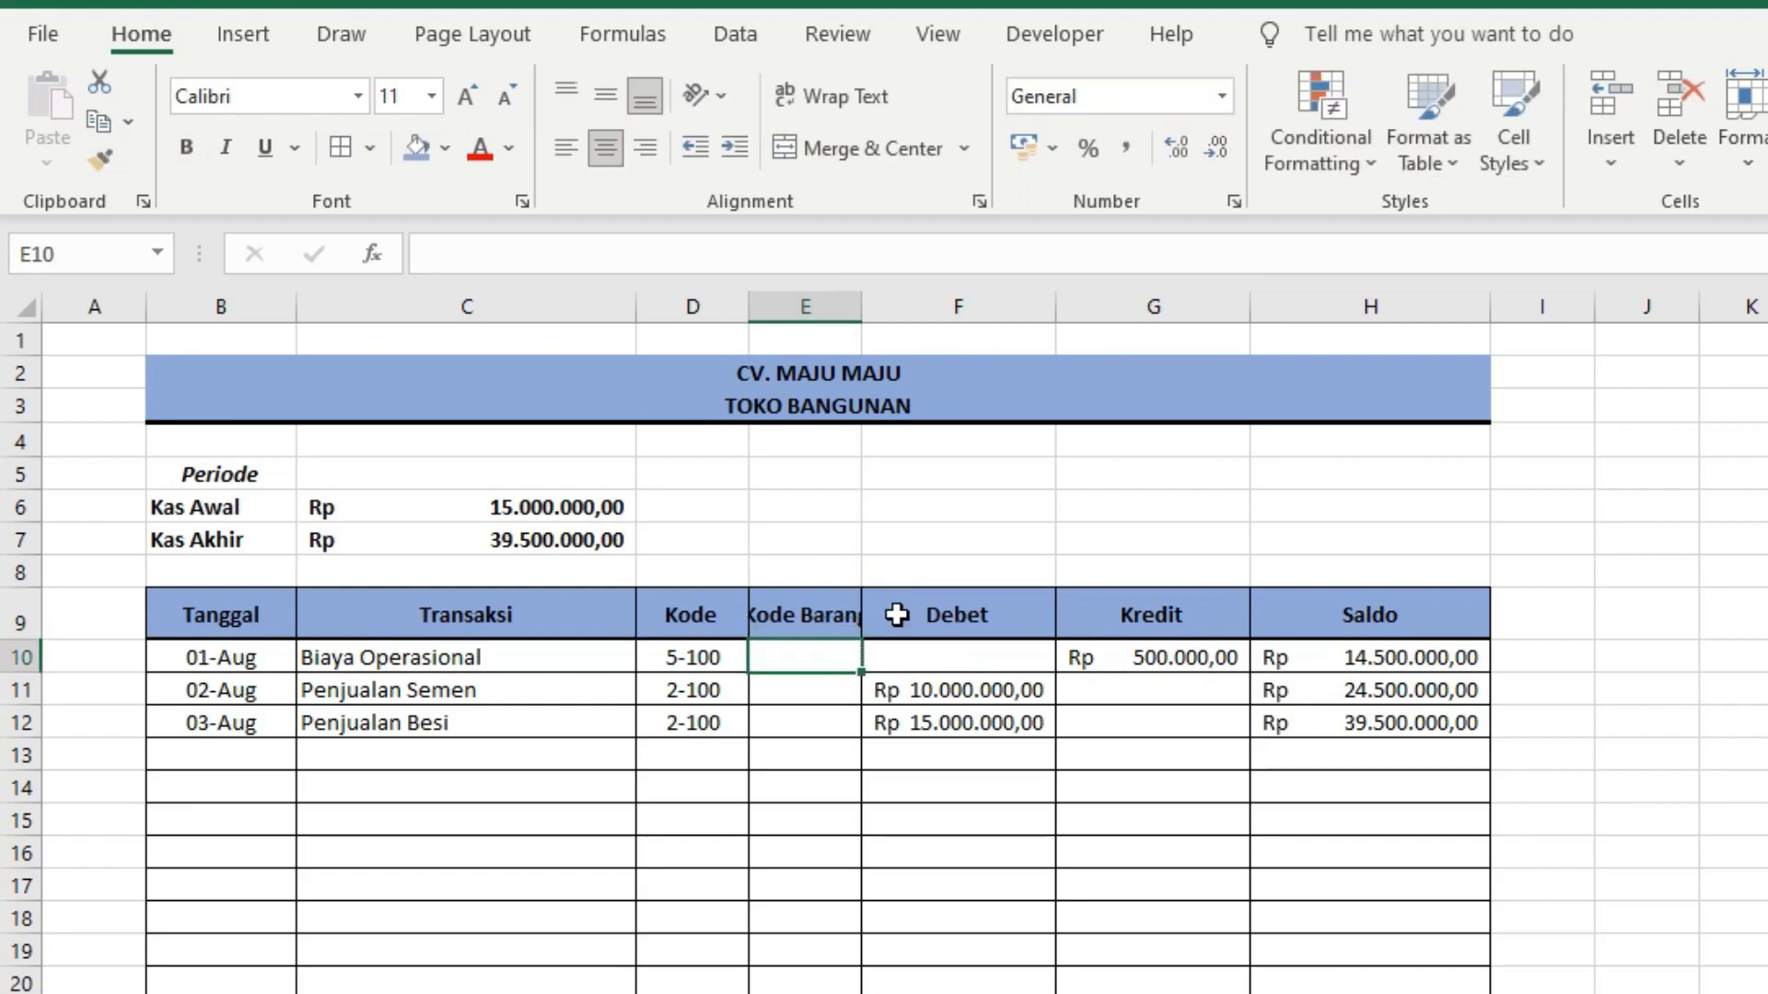
Step: Wrap the text of the Kode Barang header and increase the height of row 9 to fit two lines
left_click(837, 623)
left_click(845, 98)
left_click_drag(34, 638, 34, 666)
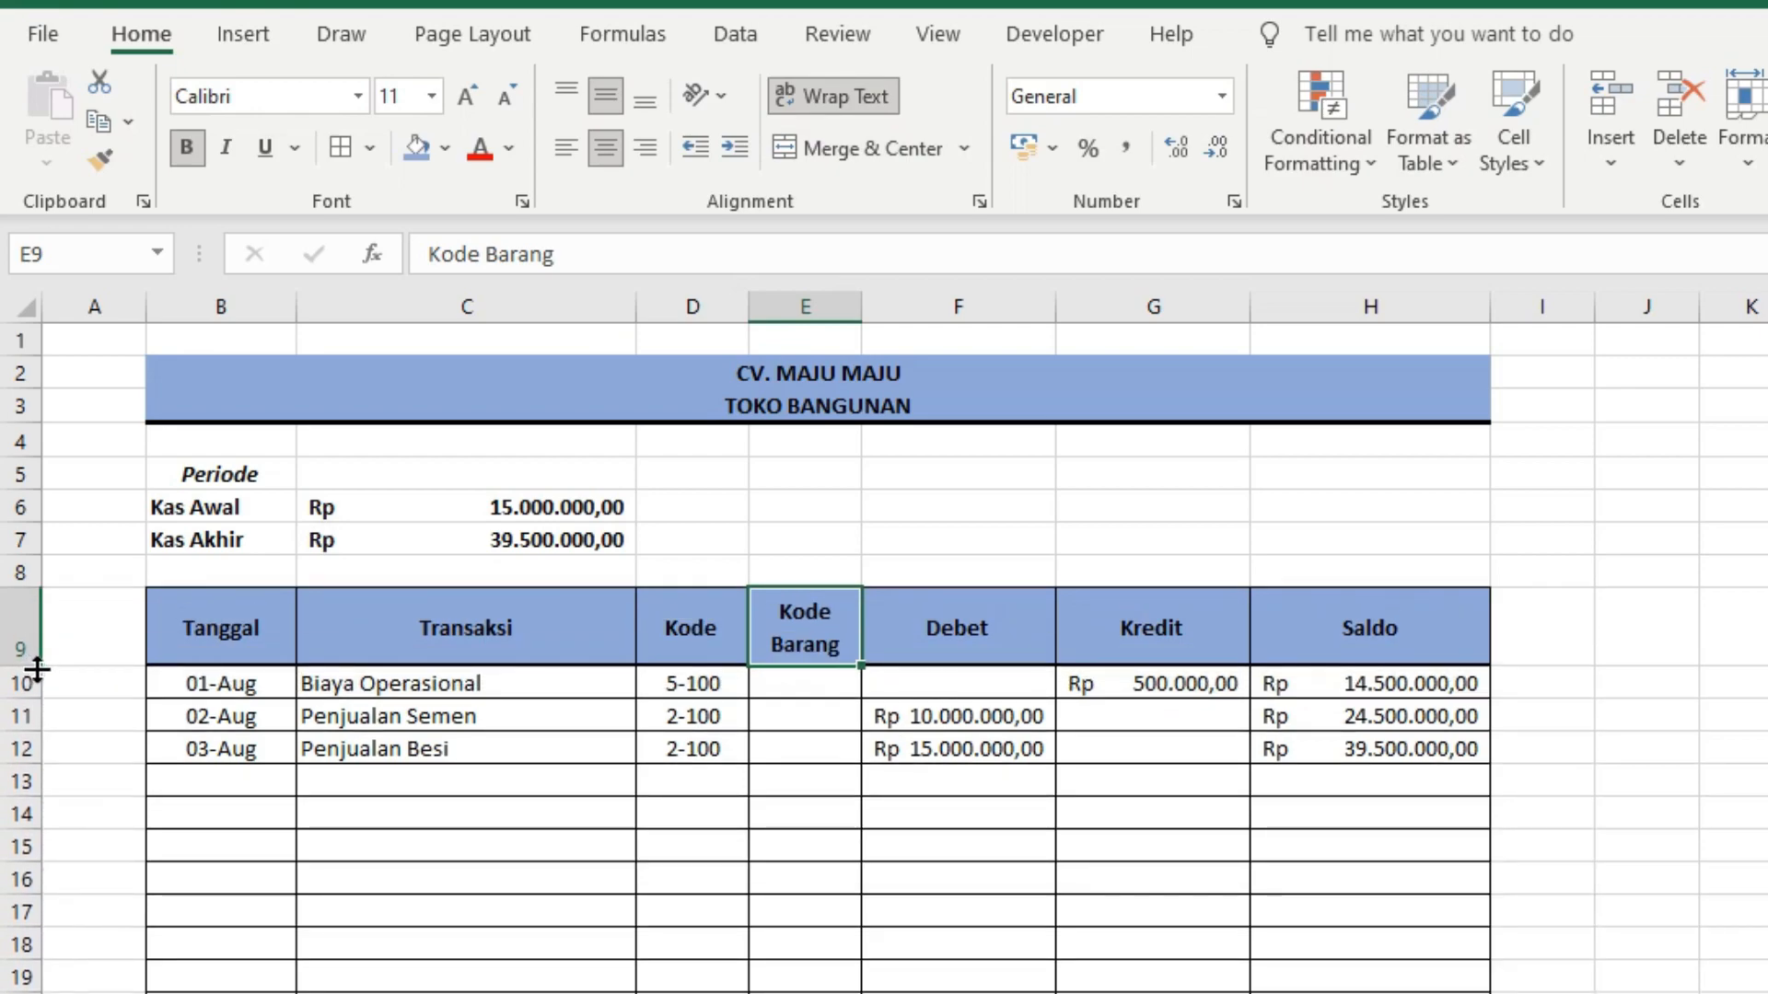
left_click(801, 810)
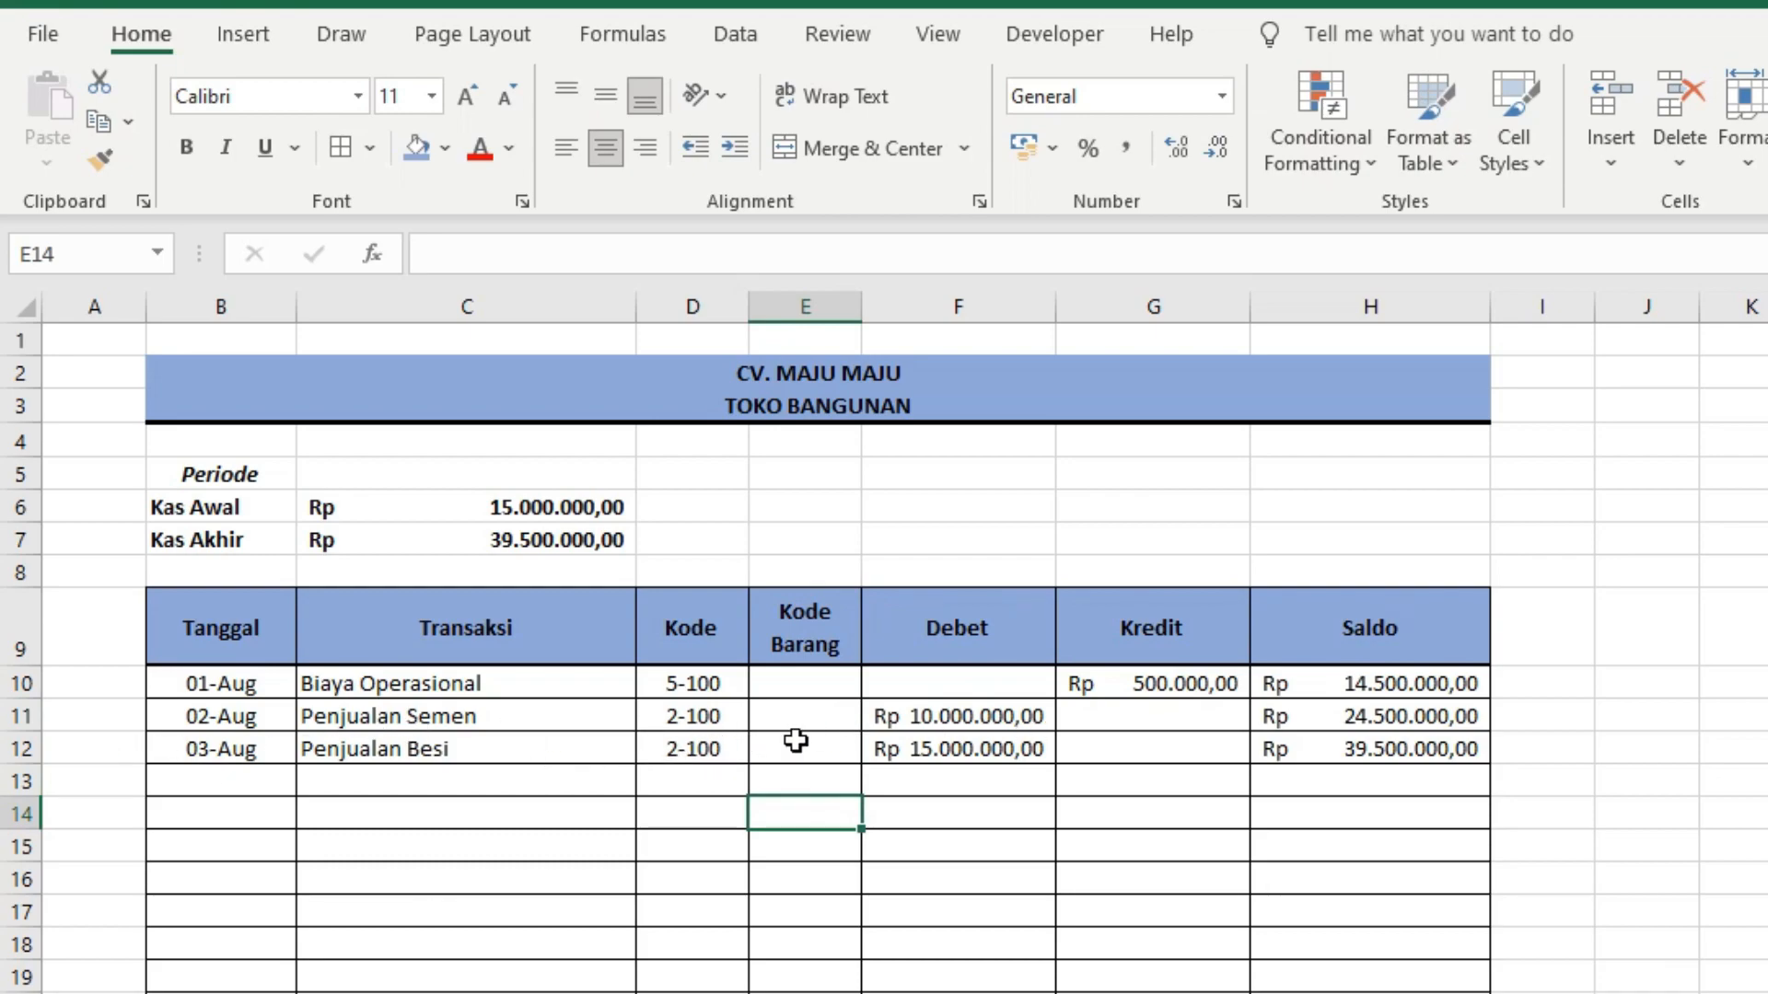
Step: Enter the item codes P-001 for Penjualan Semen in E11 and P-002 for Penjualan Besi in E12
left_click(793, 714)
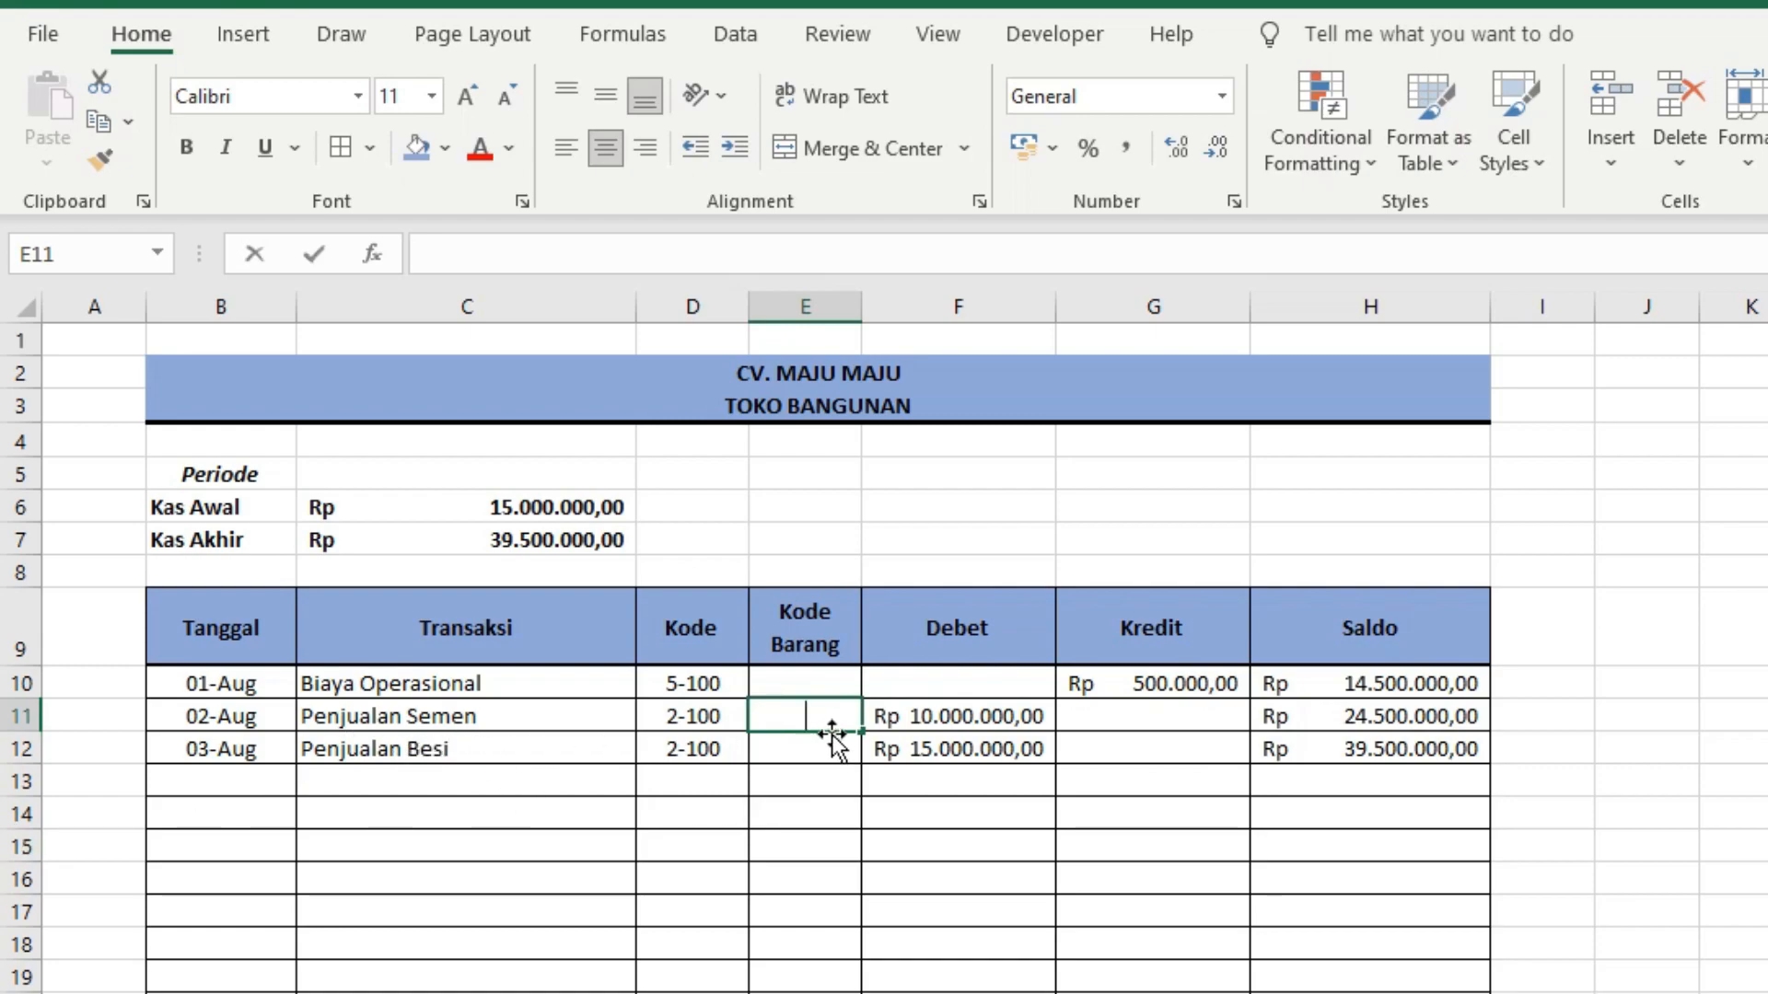
type("P-001")
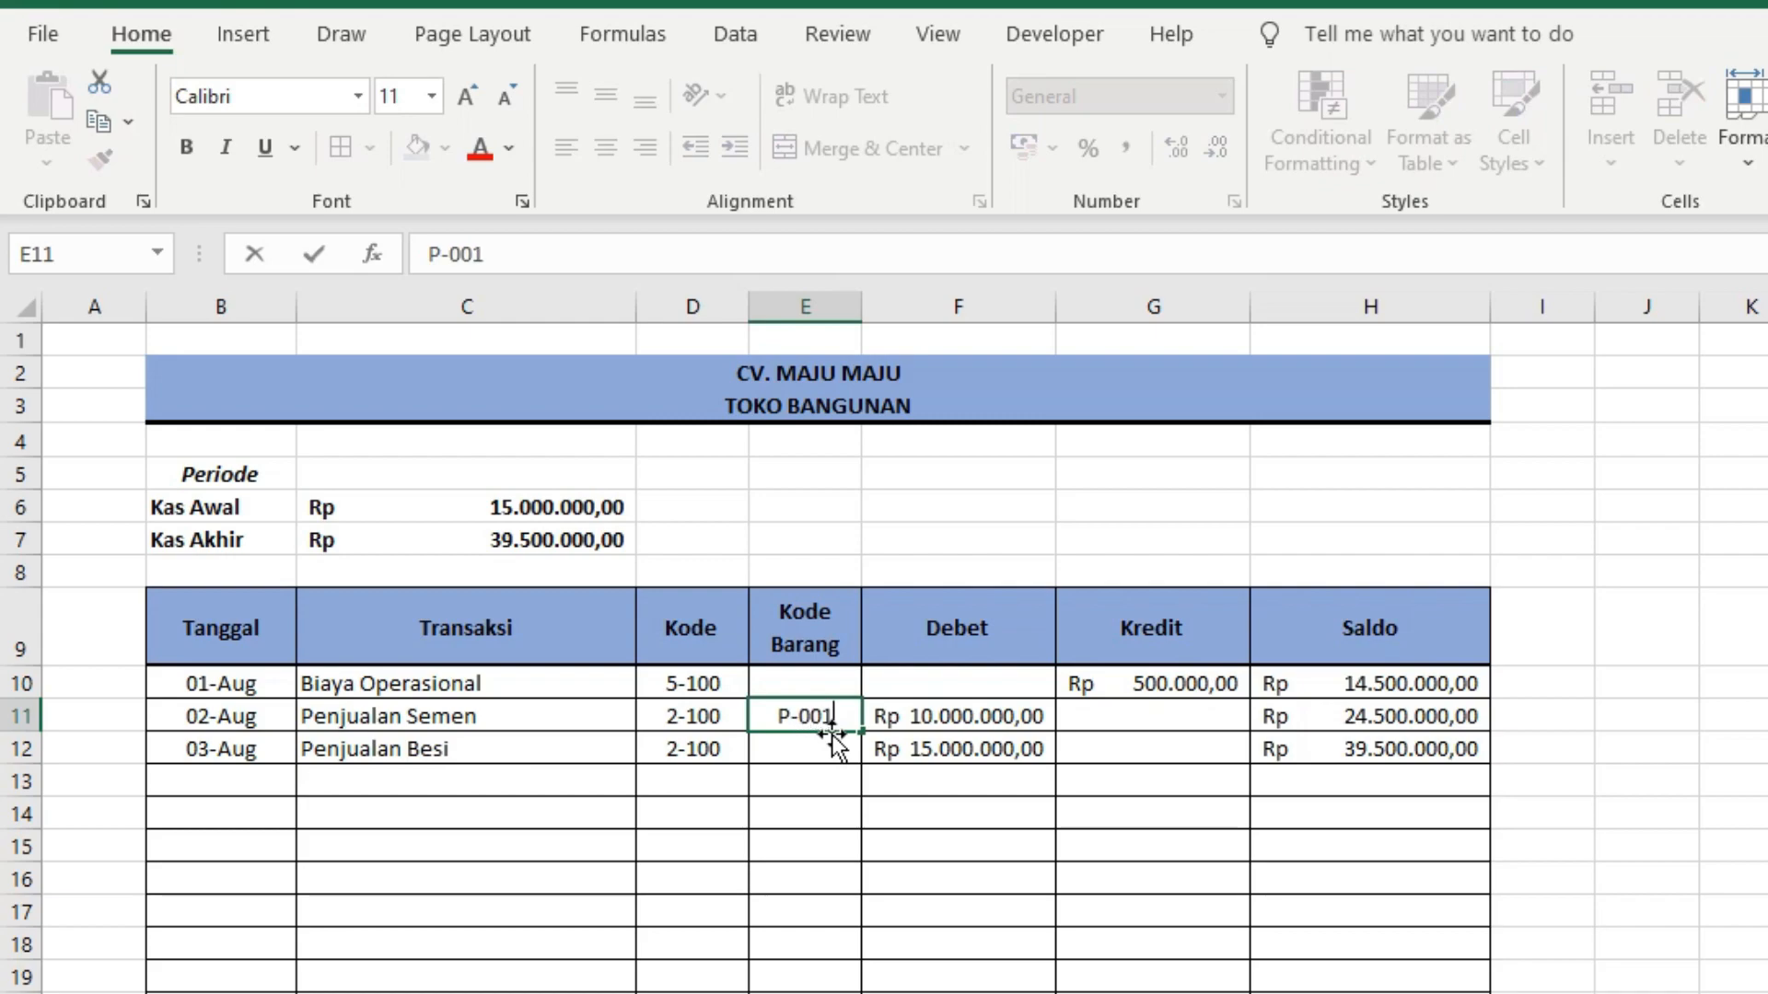
key("Return")
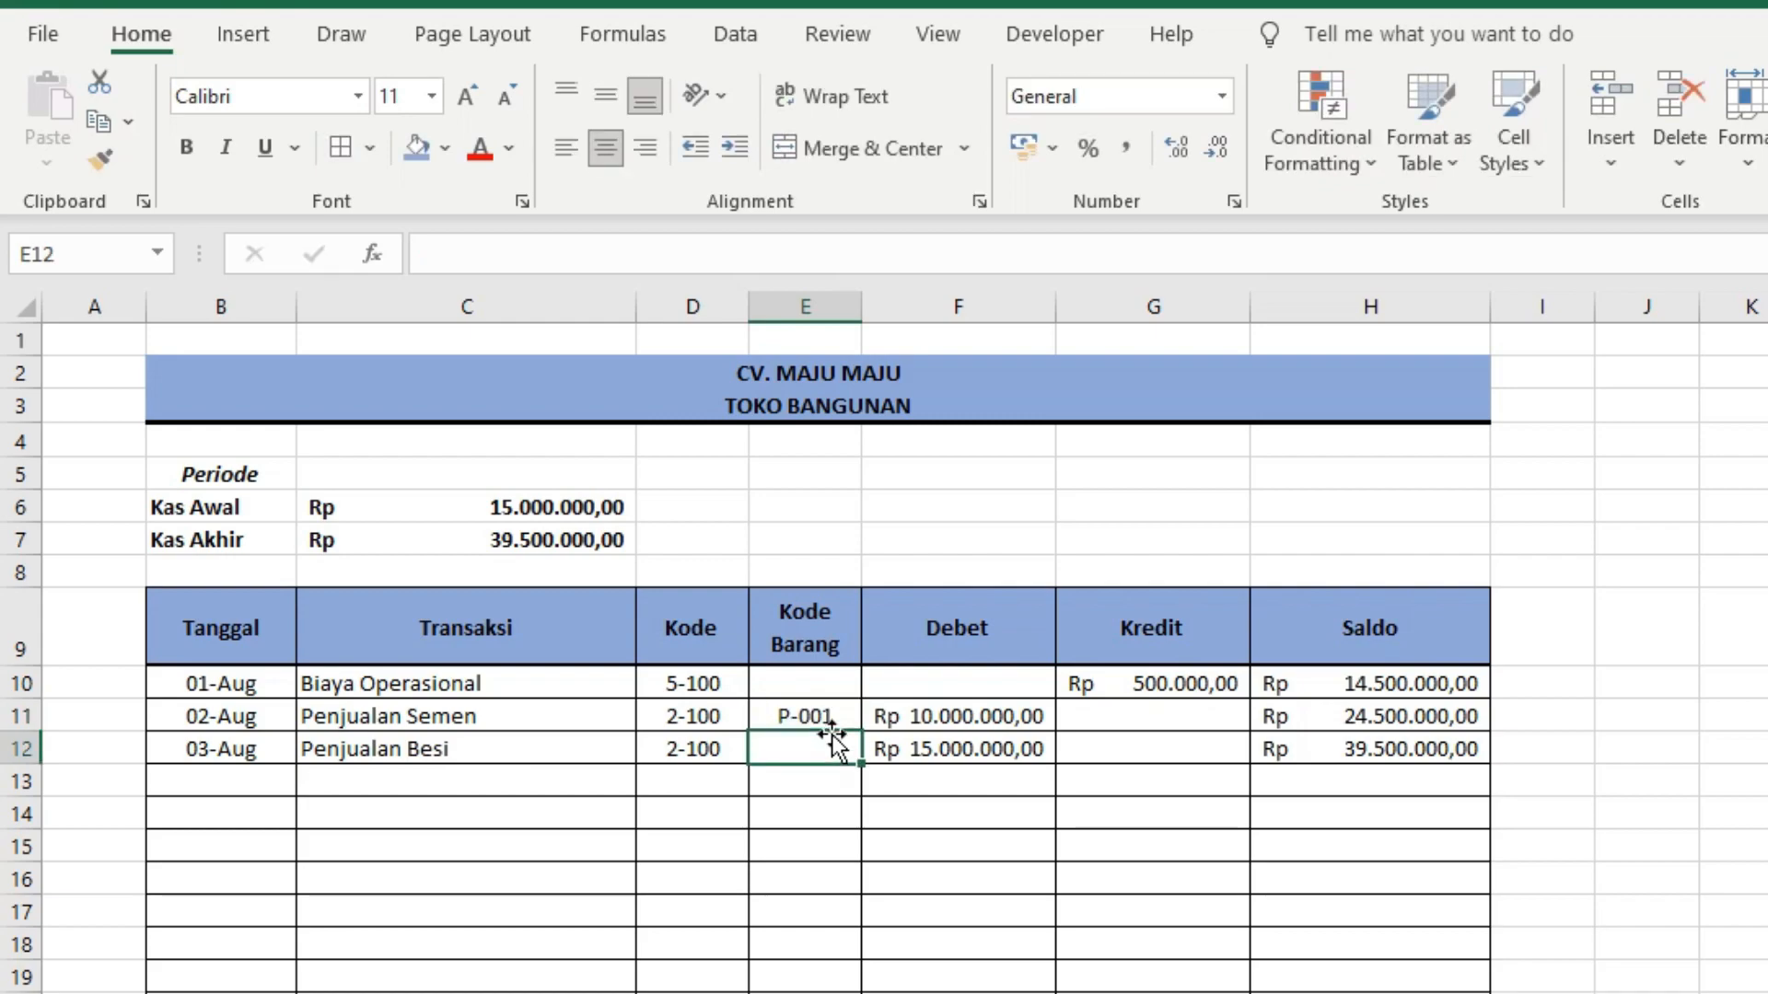
type("P-")
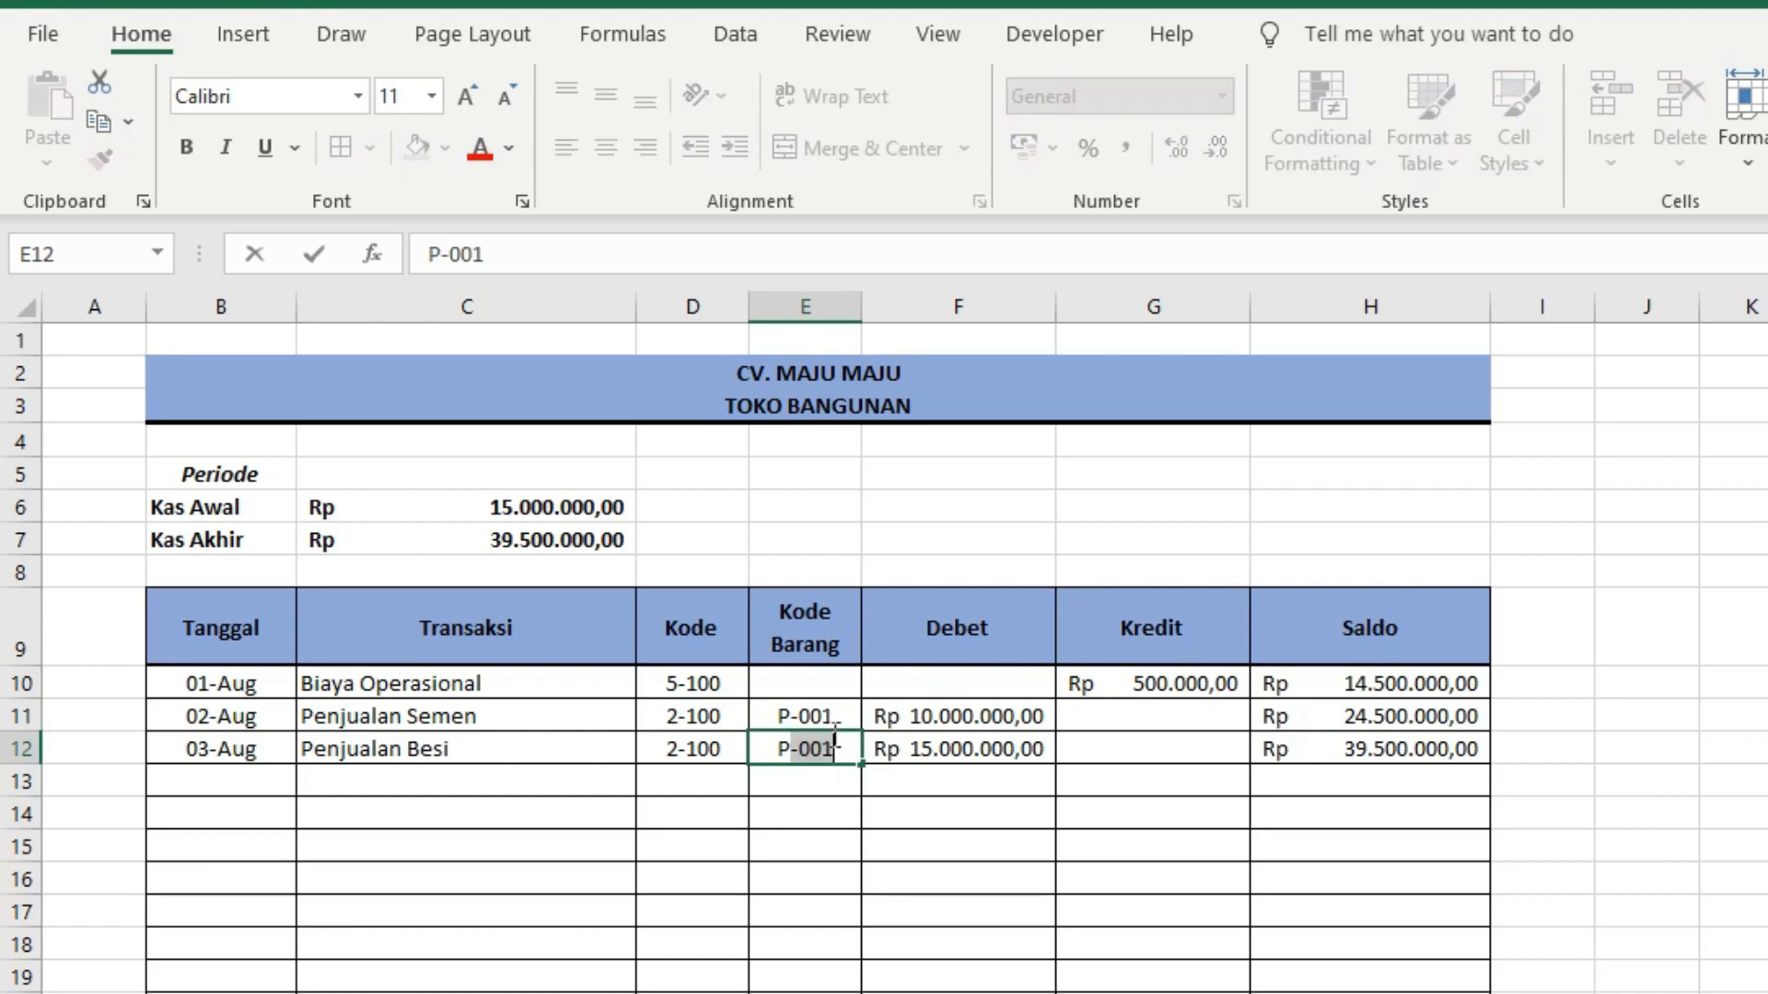
type("00")
key("Return")
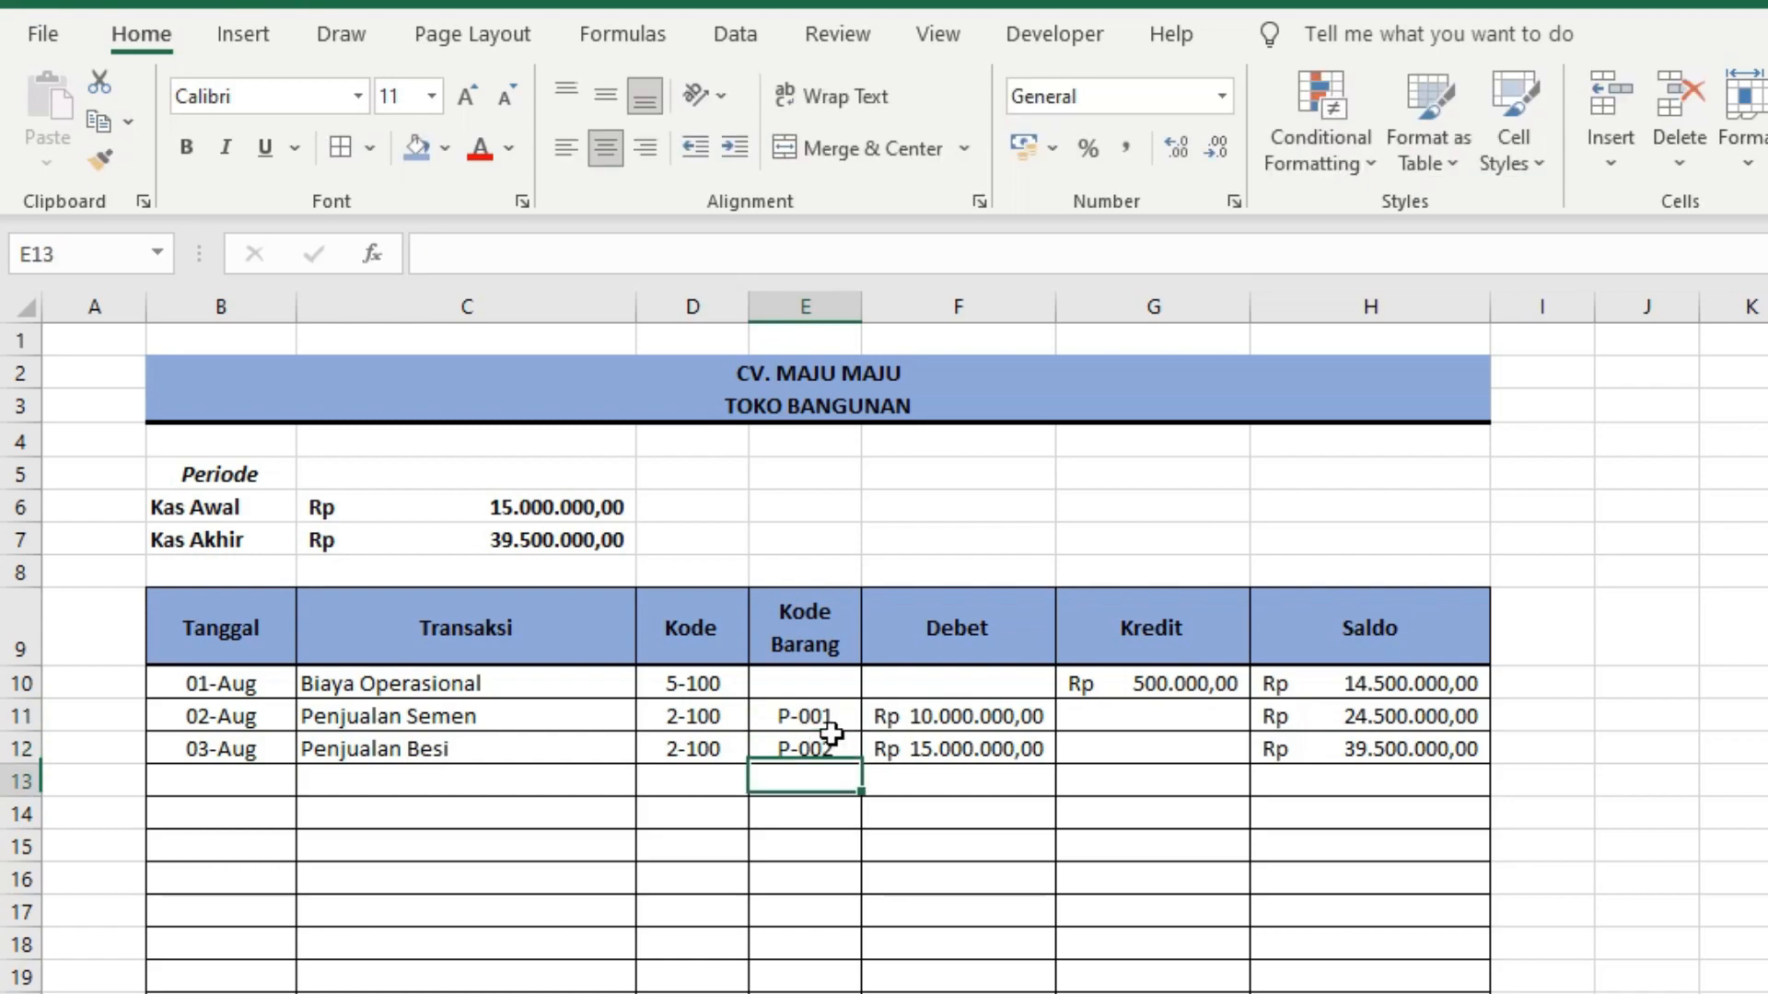
Step: Enter the current date, 03/08/2021, in B13 for the fourth transaction
left_click(218, 779)
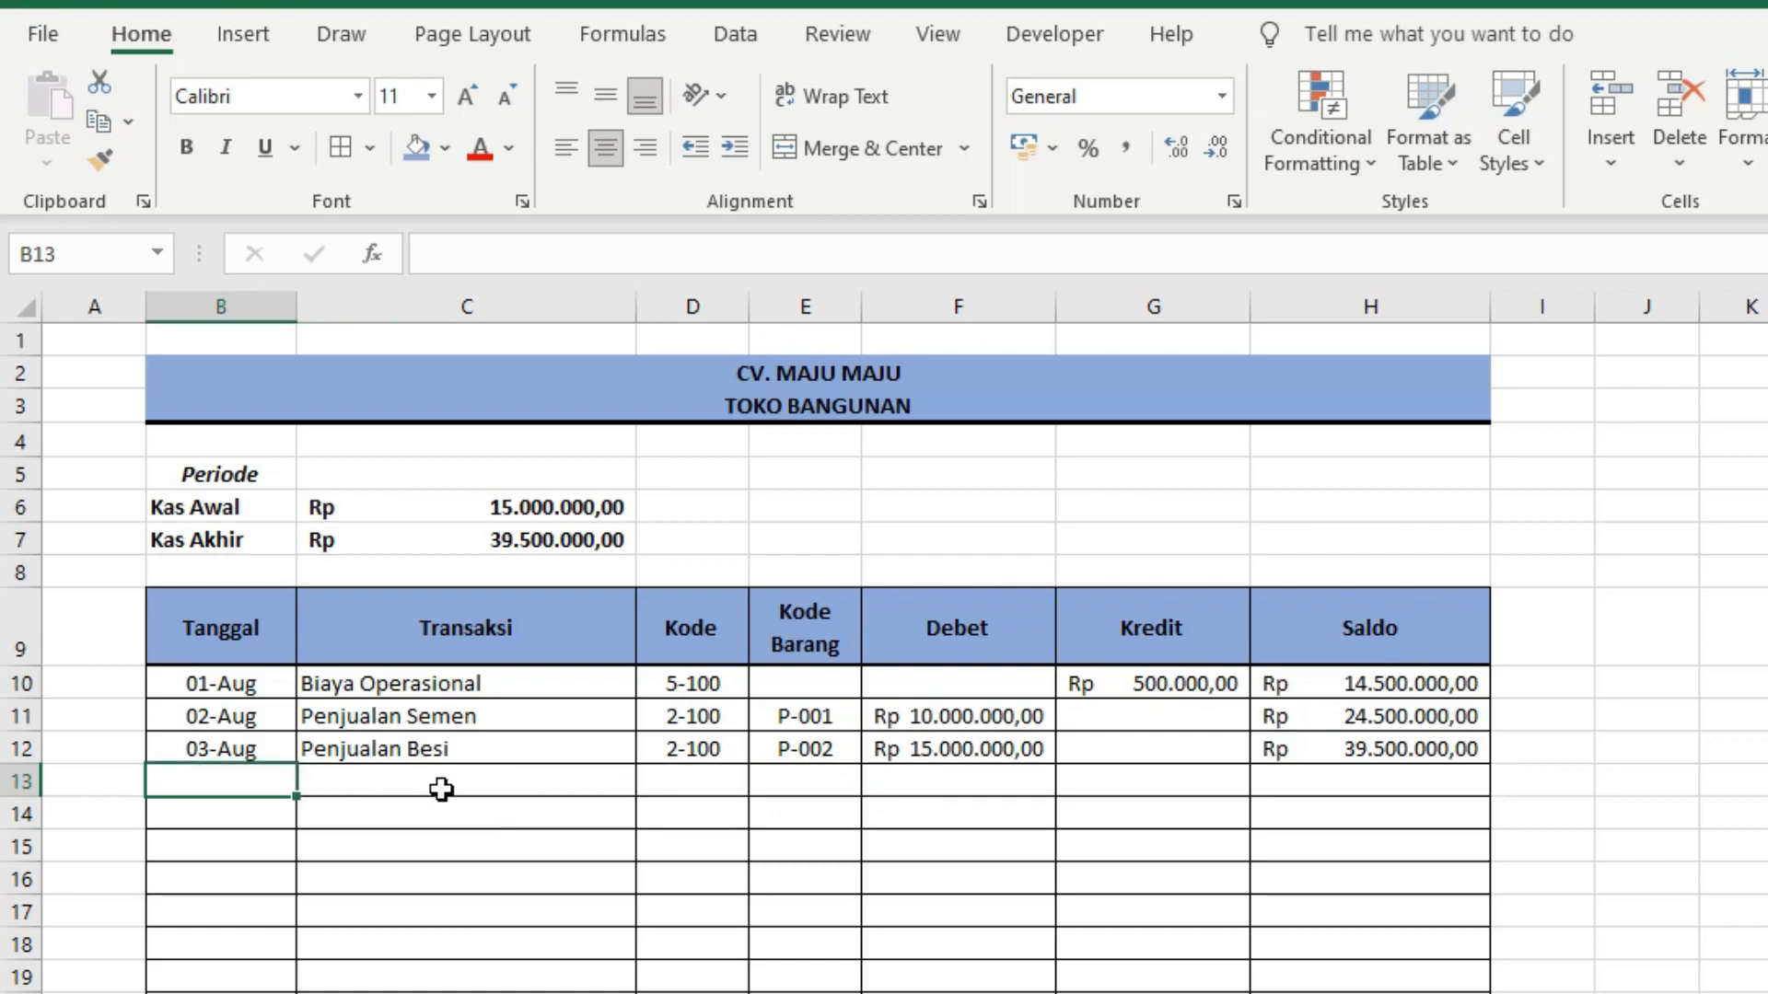
key("ctrl+semicolon")
key("ctrl+f")
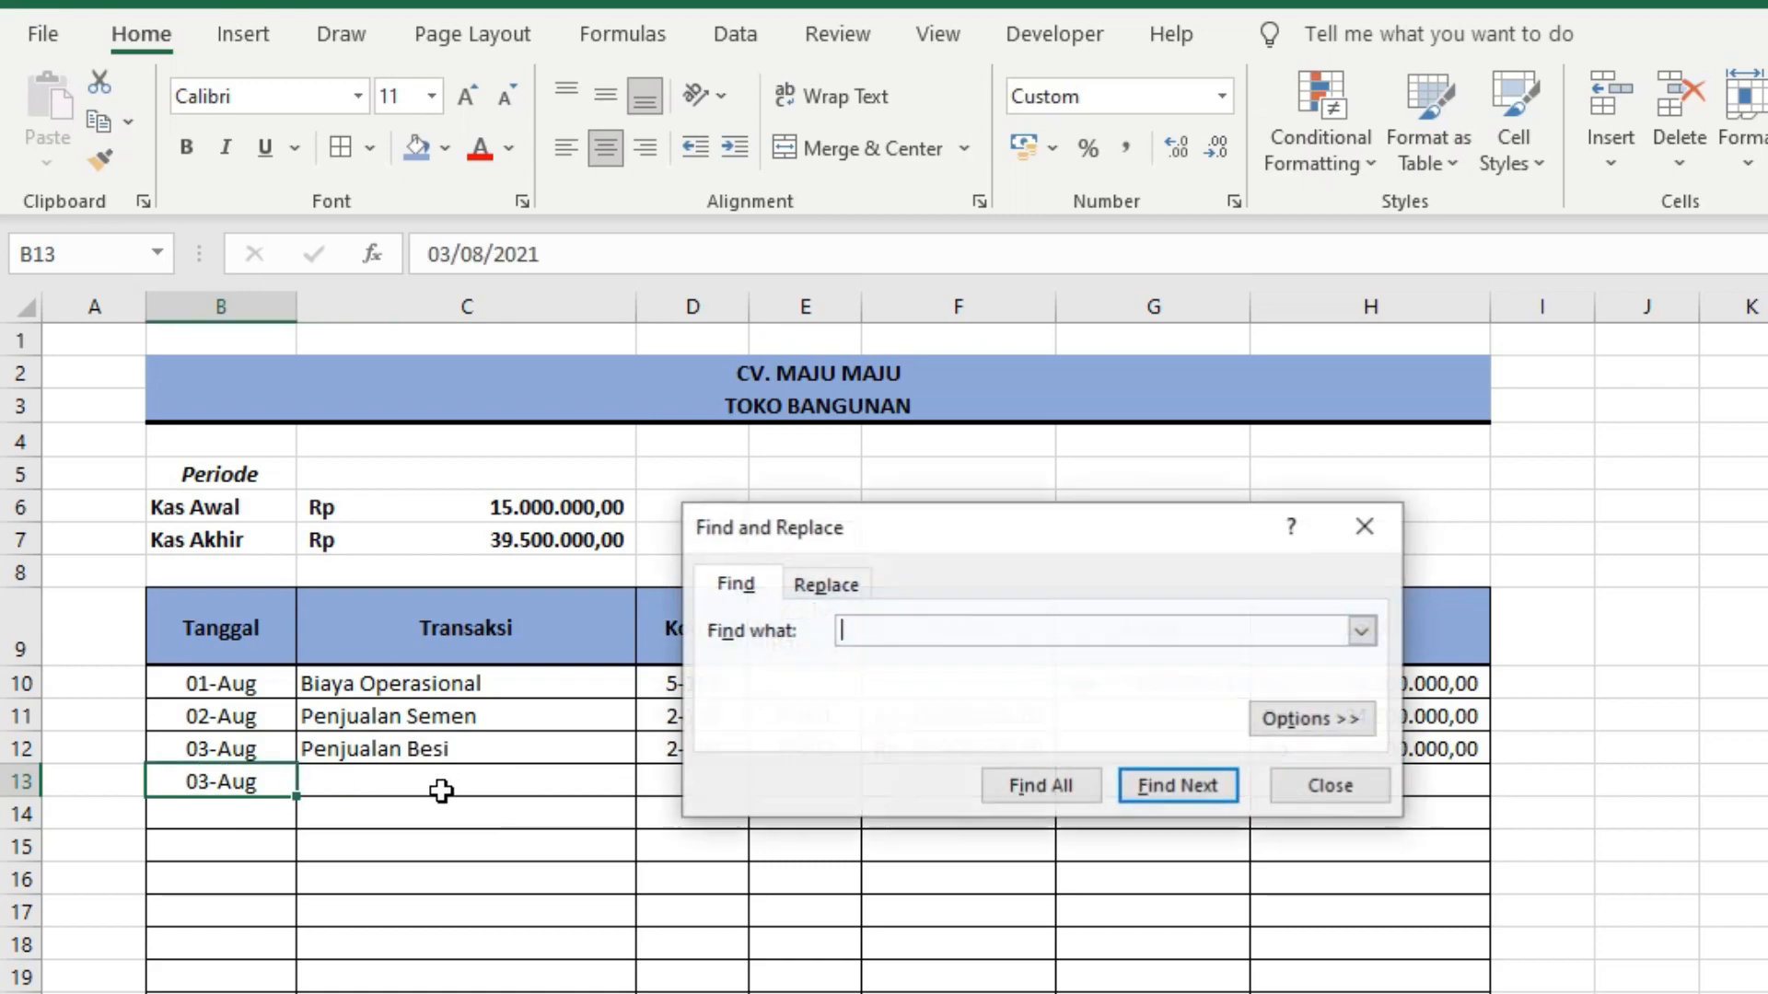
left_click(1364, 798)
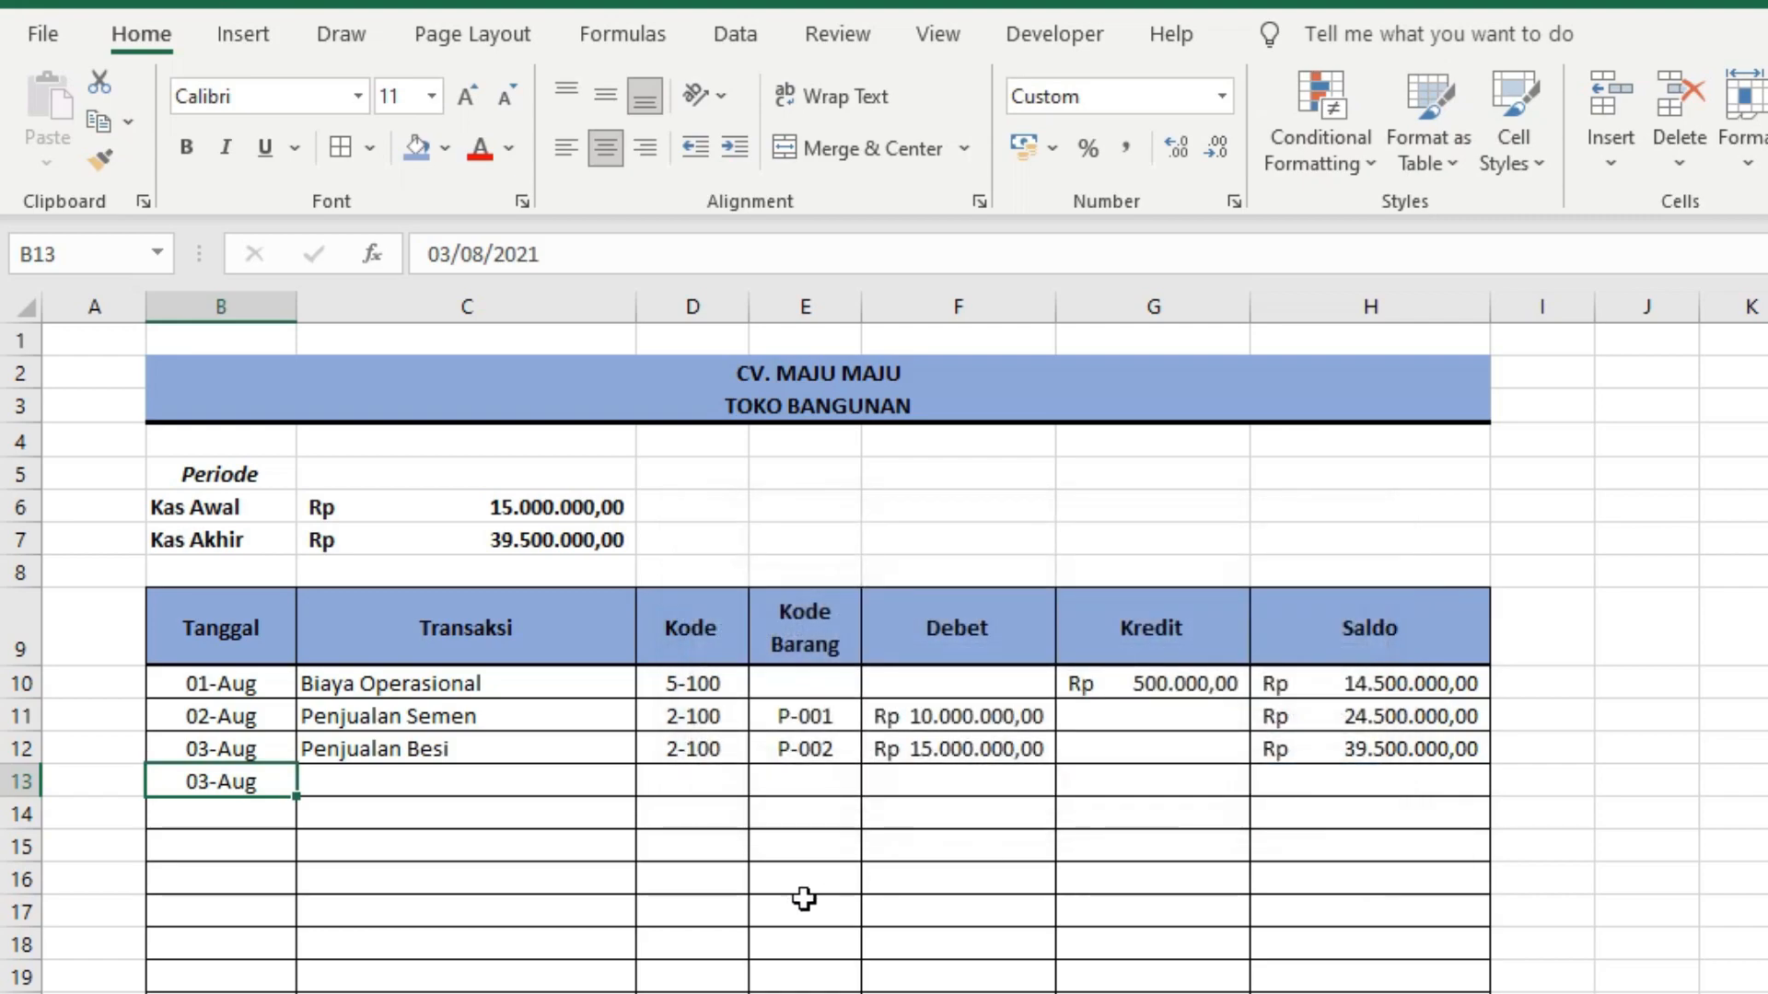
key("Tab")
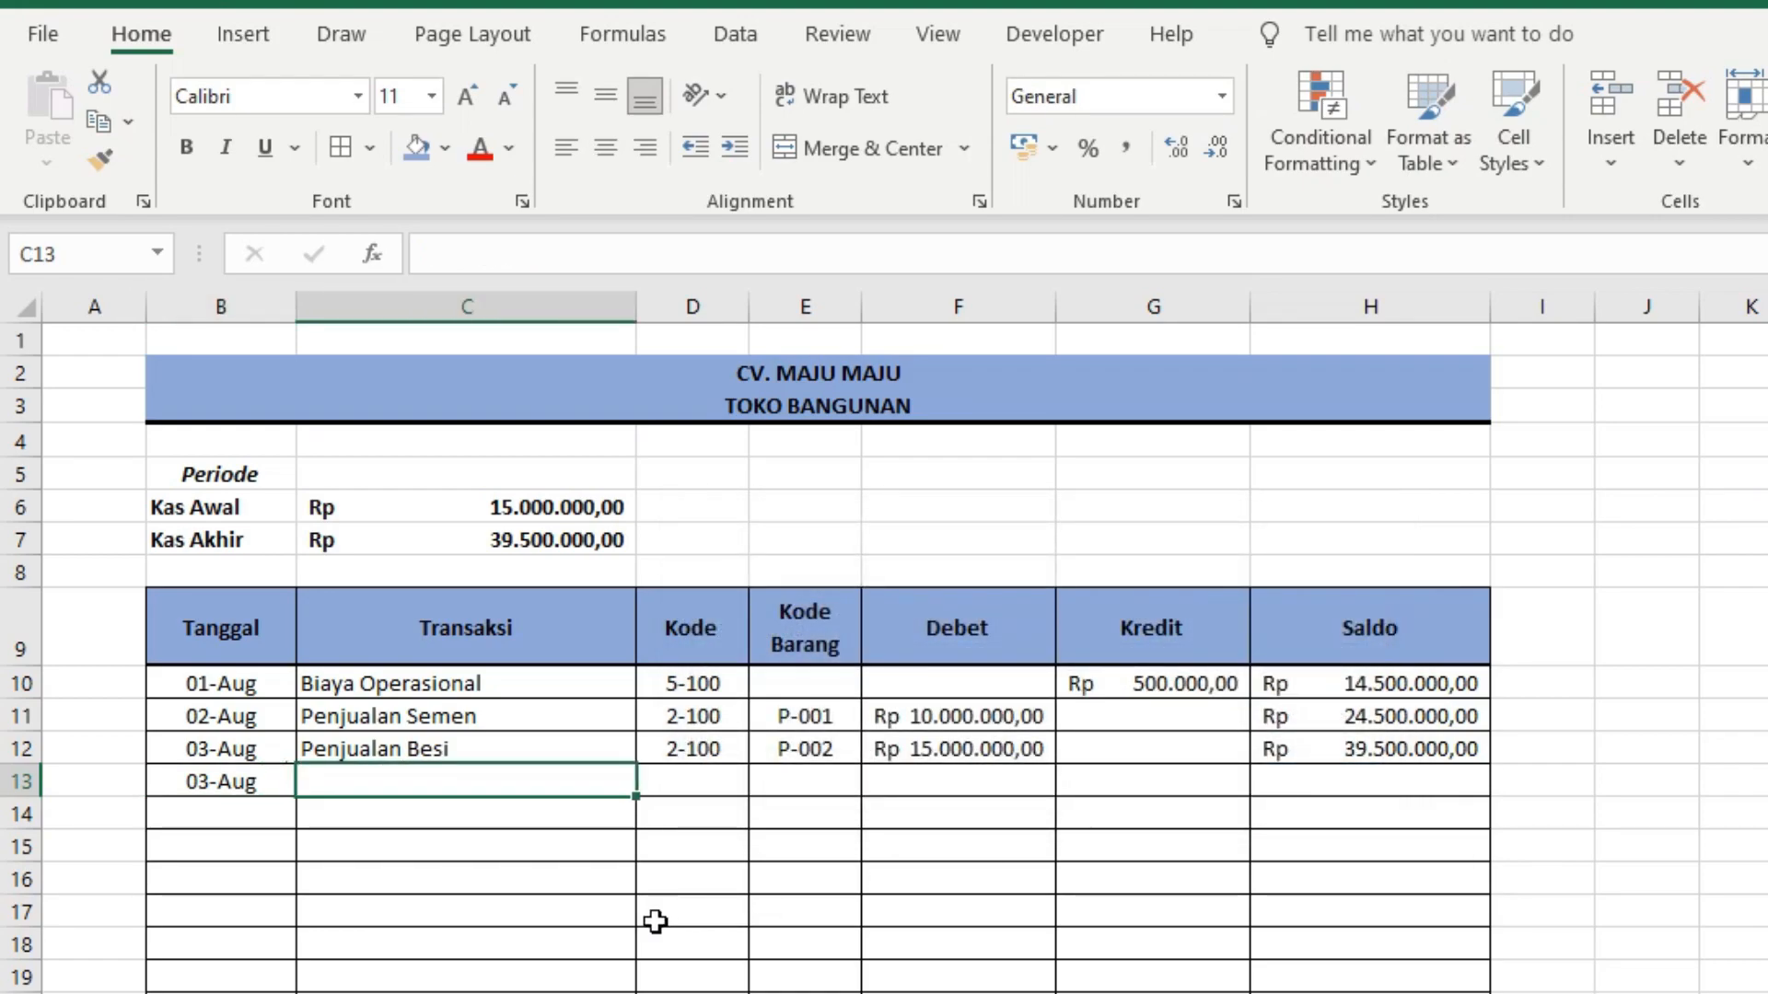
Step: Enter the description Penjualan Semen in C13 and the code 2-100 in D13
type("pENJUALAN ")
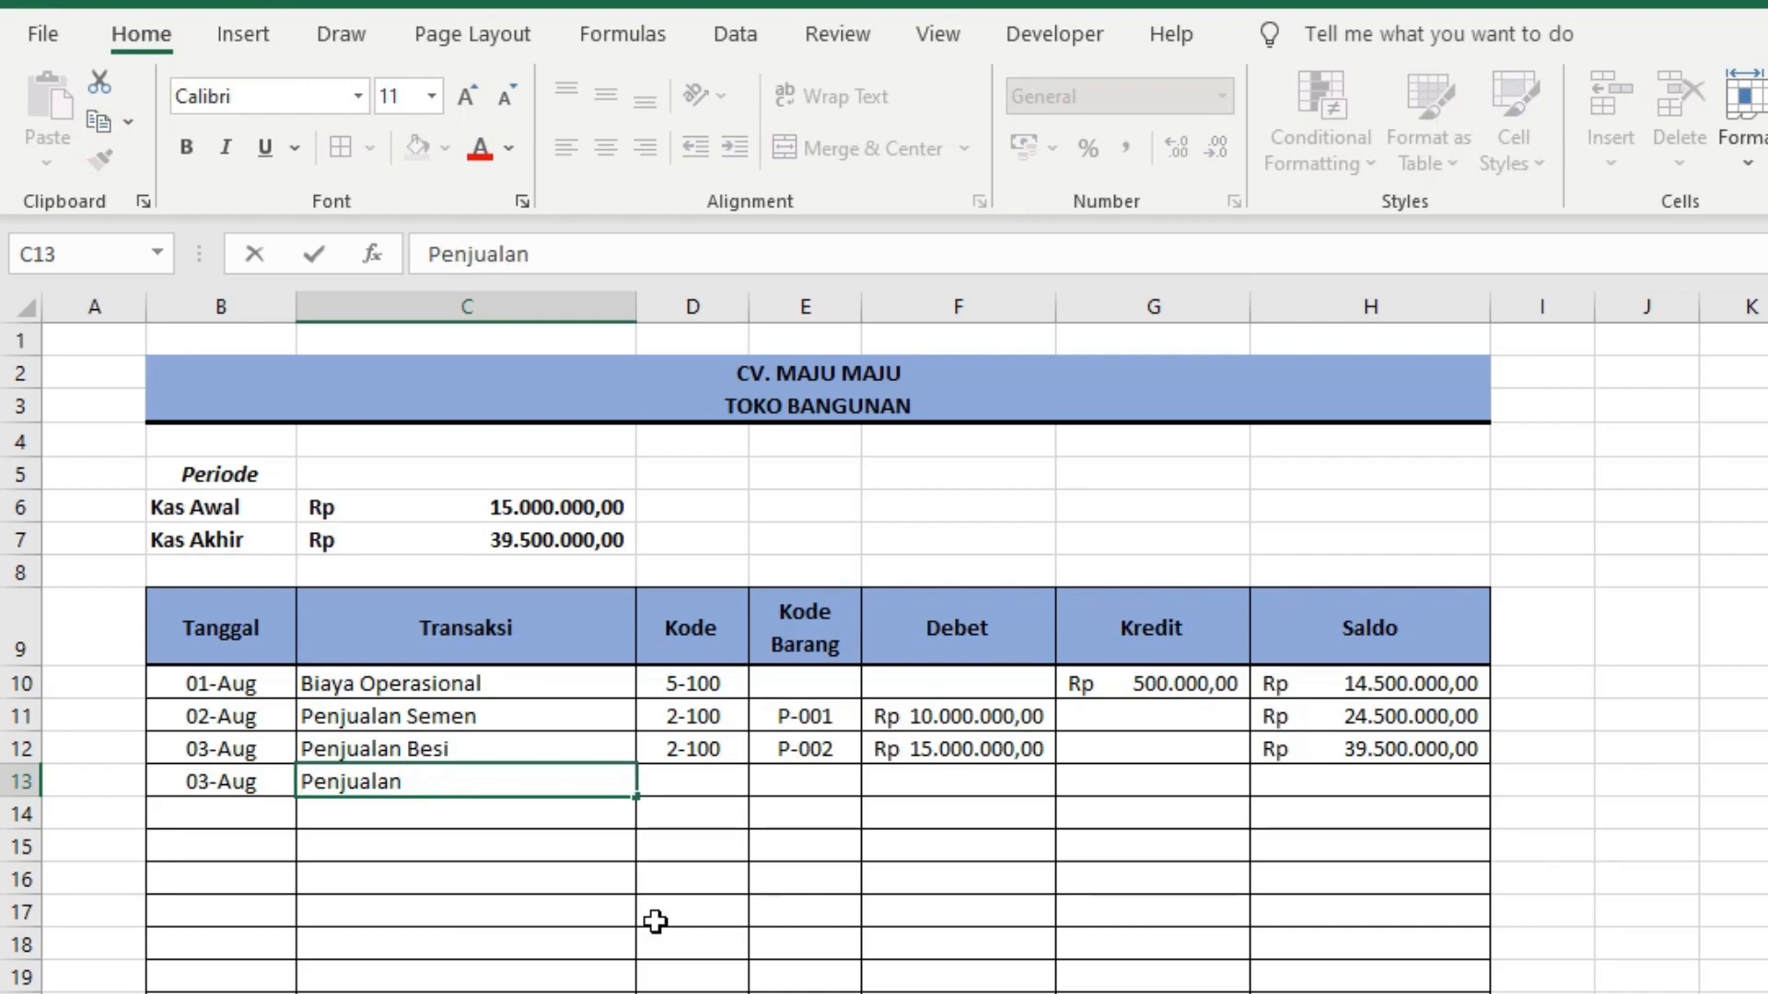
type("Seeme")
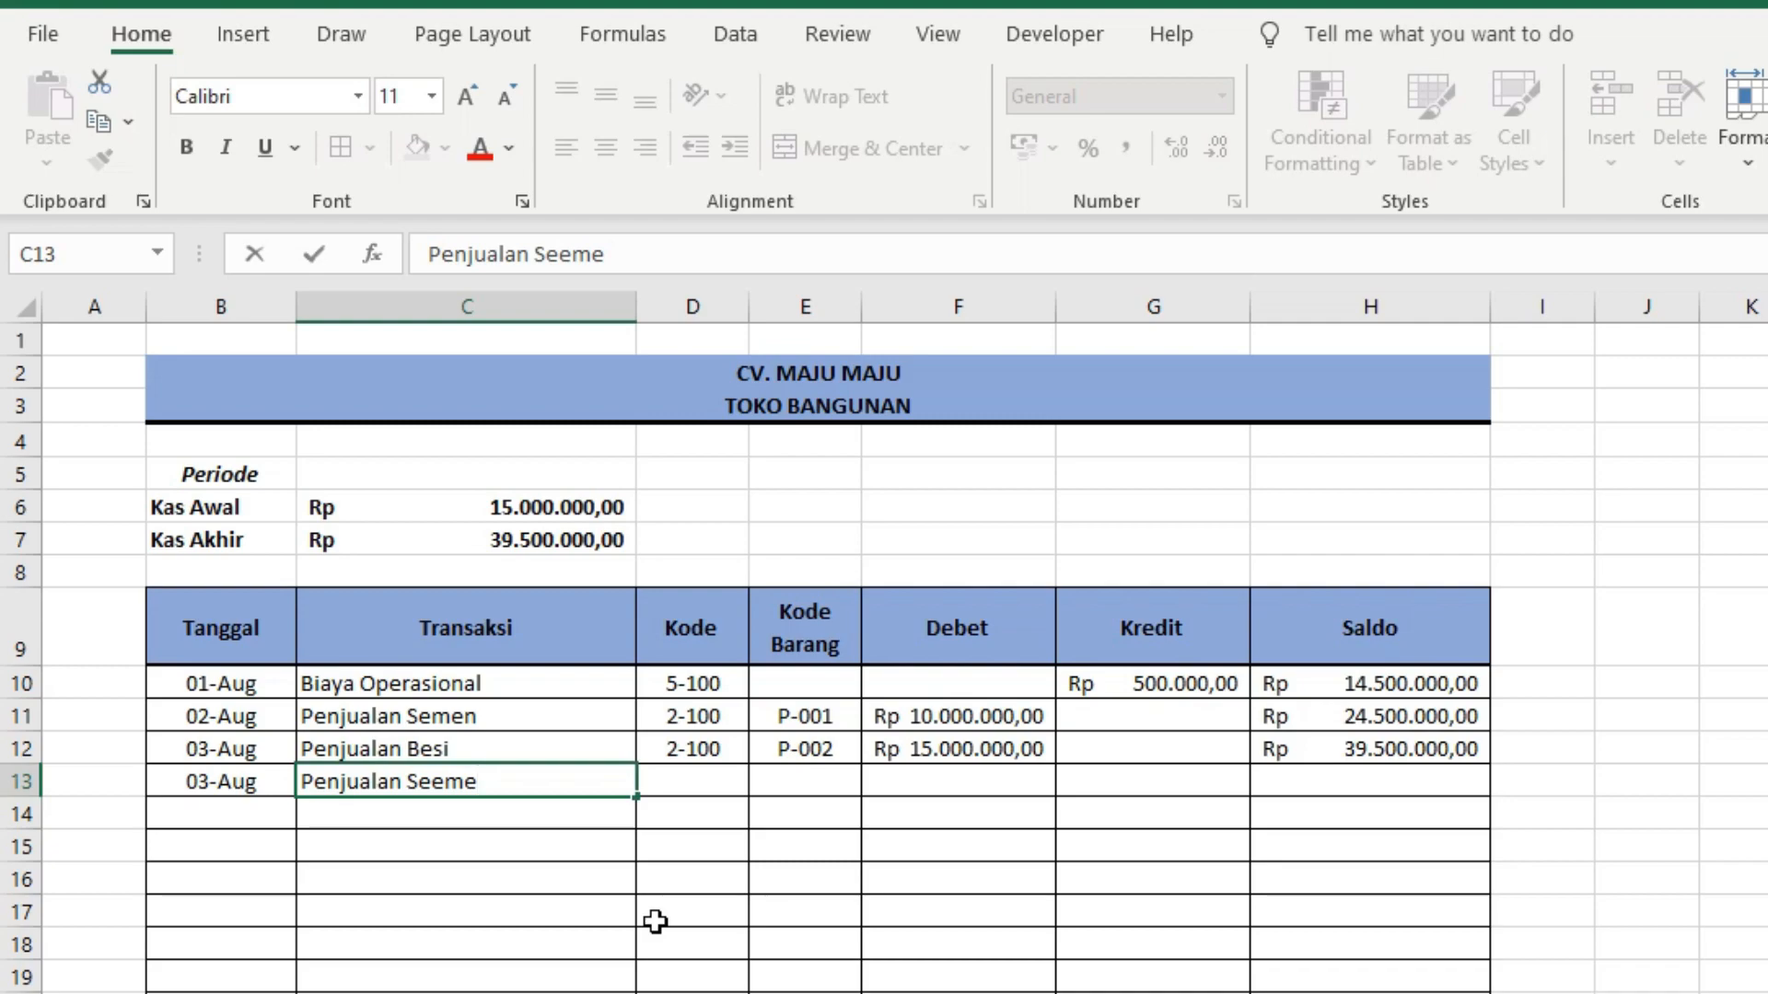
key("BackSpace")
key("BackSpace")
type("me")
key("Tab")
type("2-100")
key("Tab")
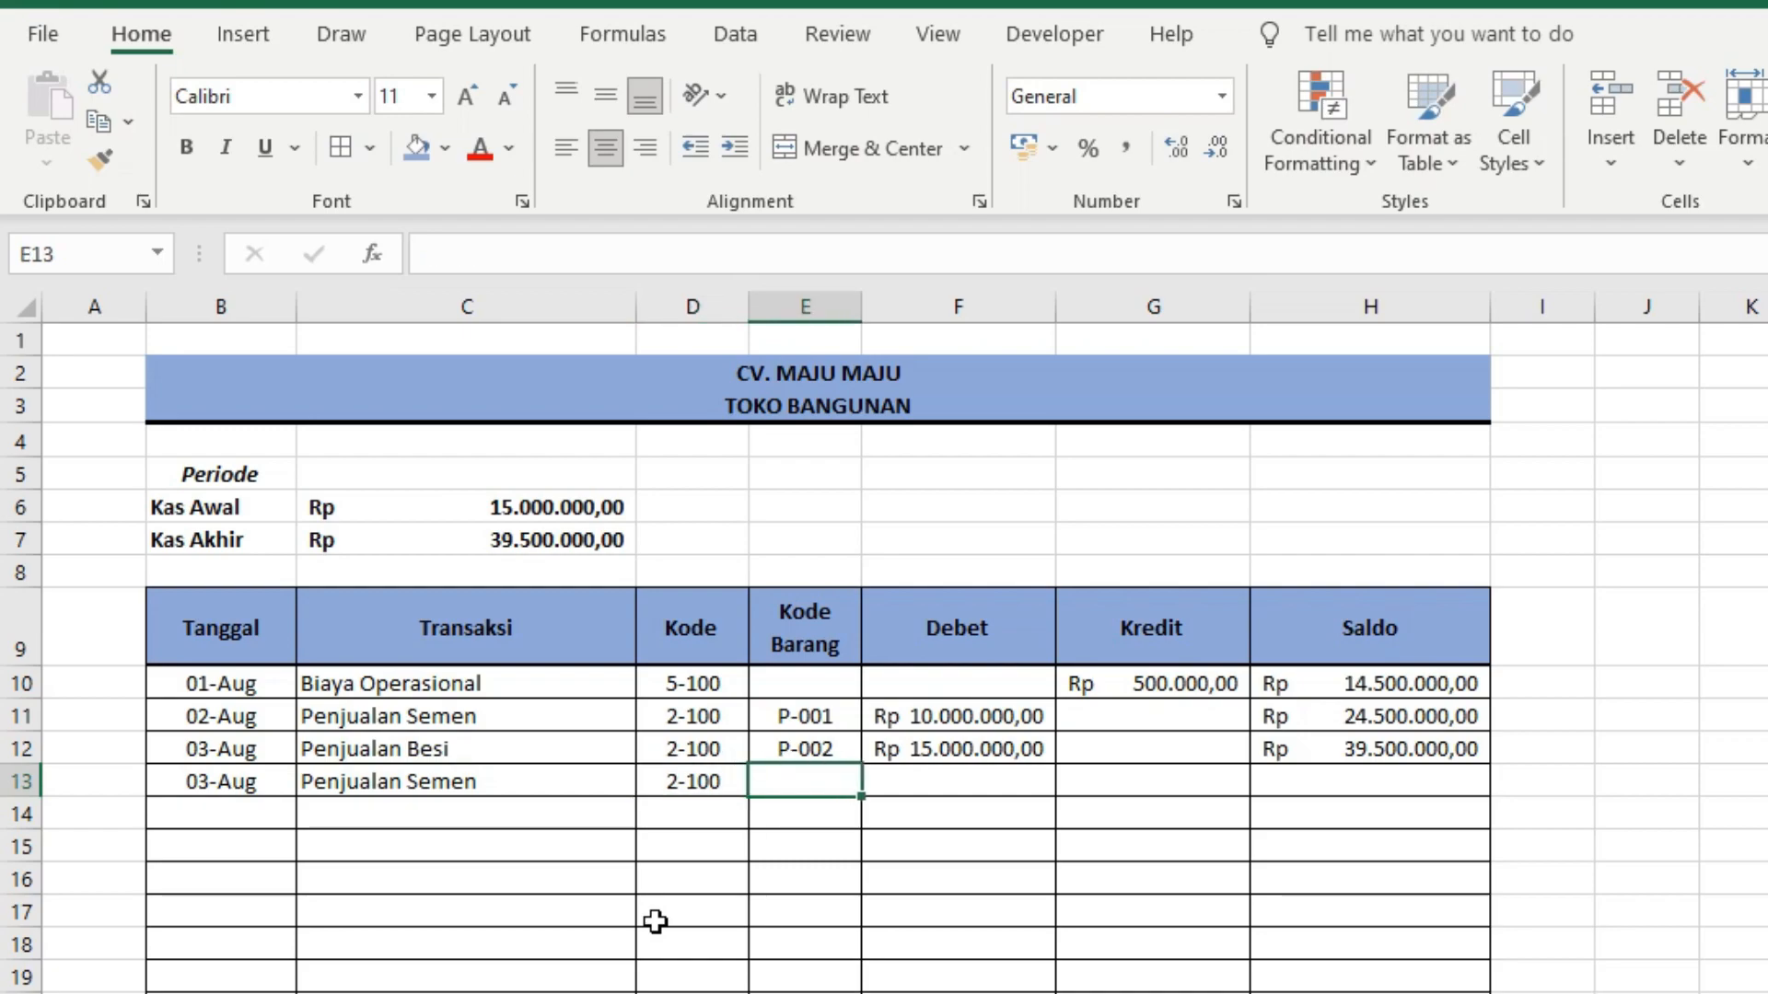
Step: Enter the item code P-001 in E13 and a debit of 5.000.000 in F13
type("[-00")
key("BackSpace")
key("BackSpace")
key("BackSpace")
key("BackSpace")
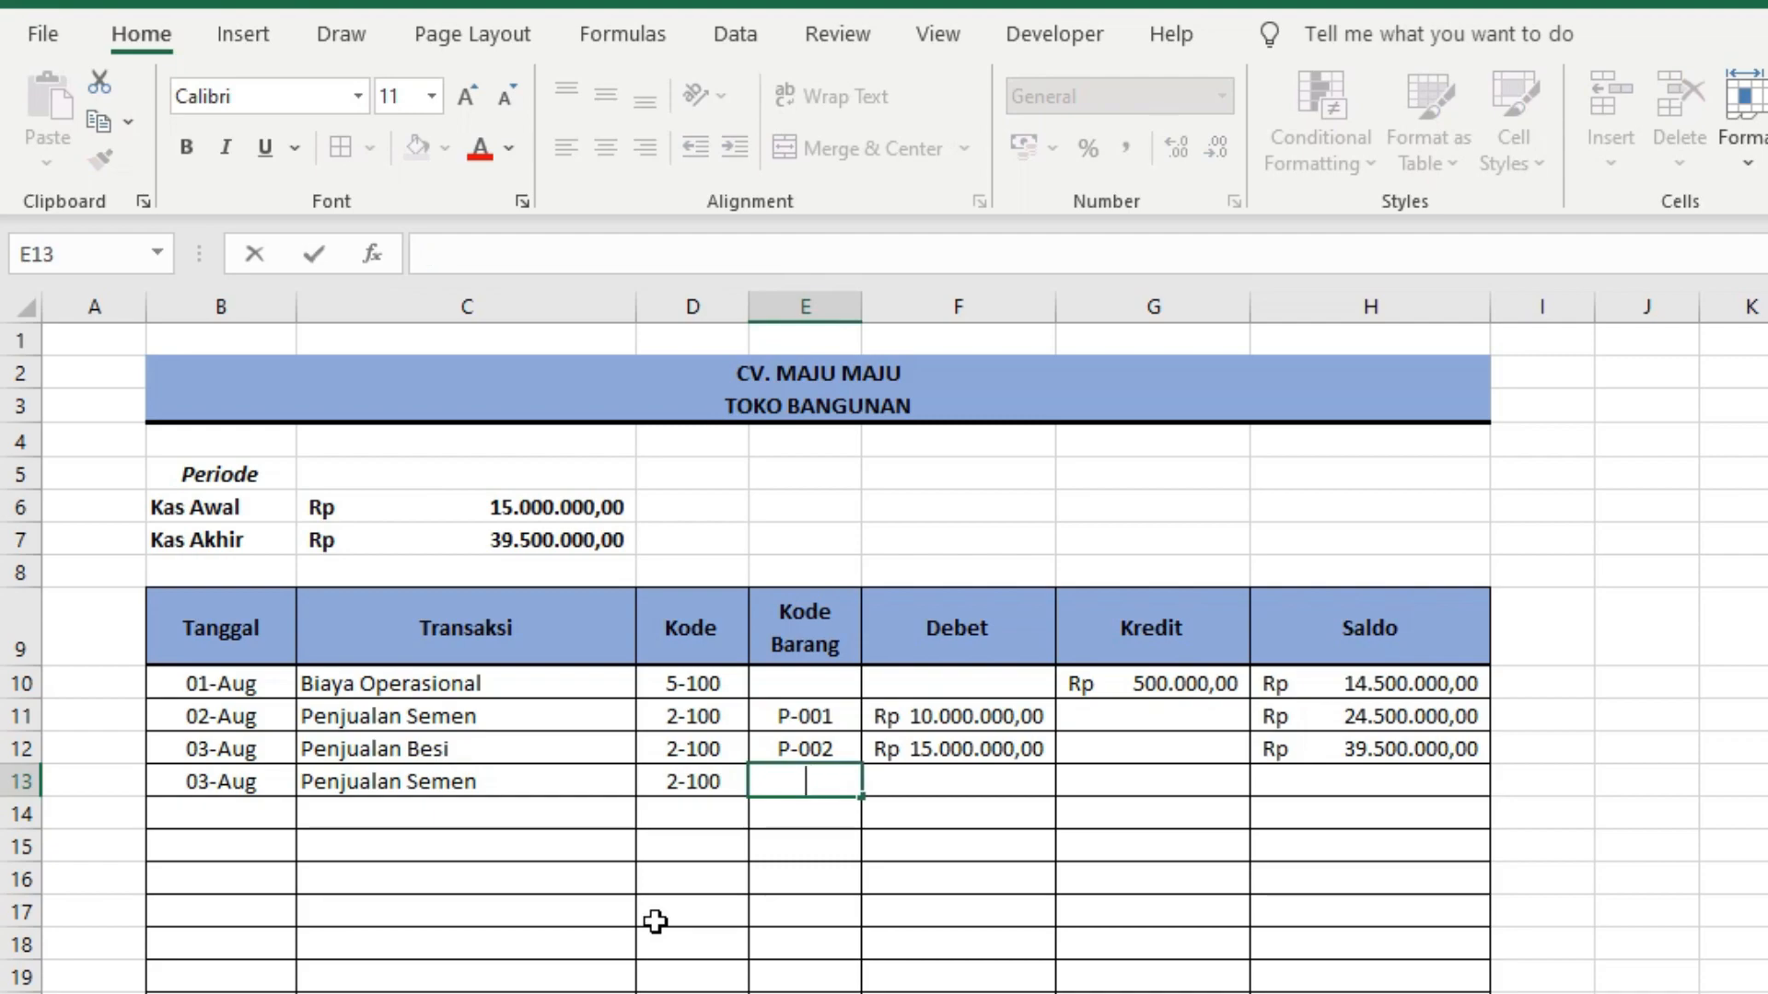
type("P-001")
key("Tab")
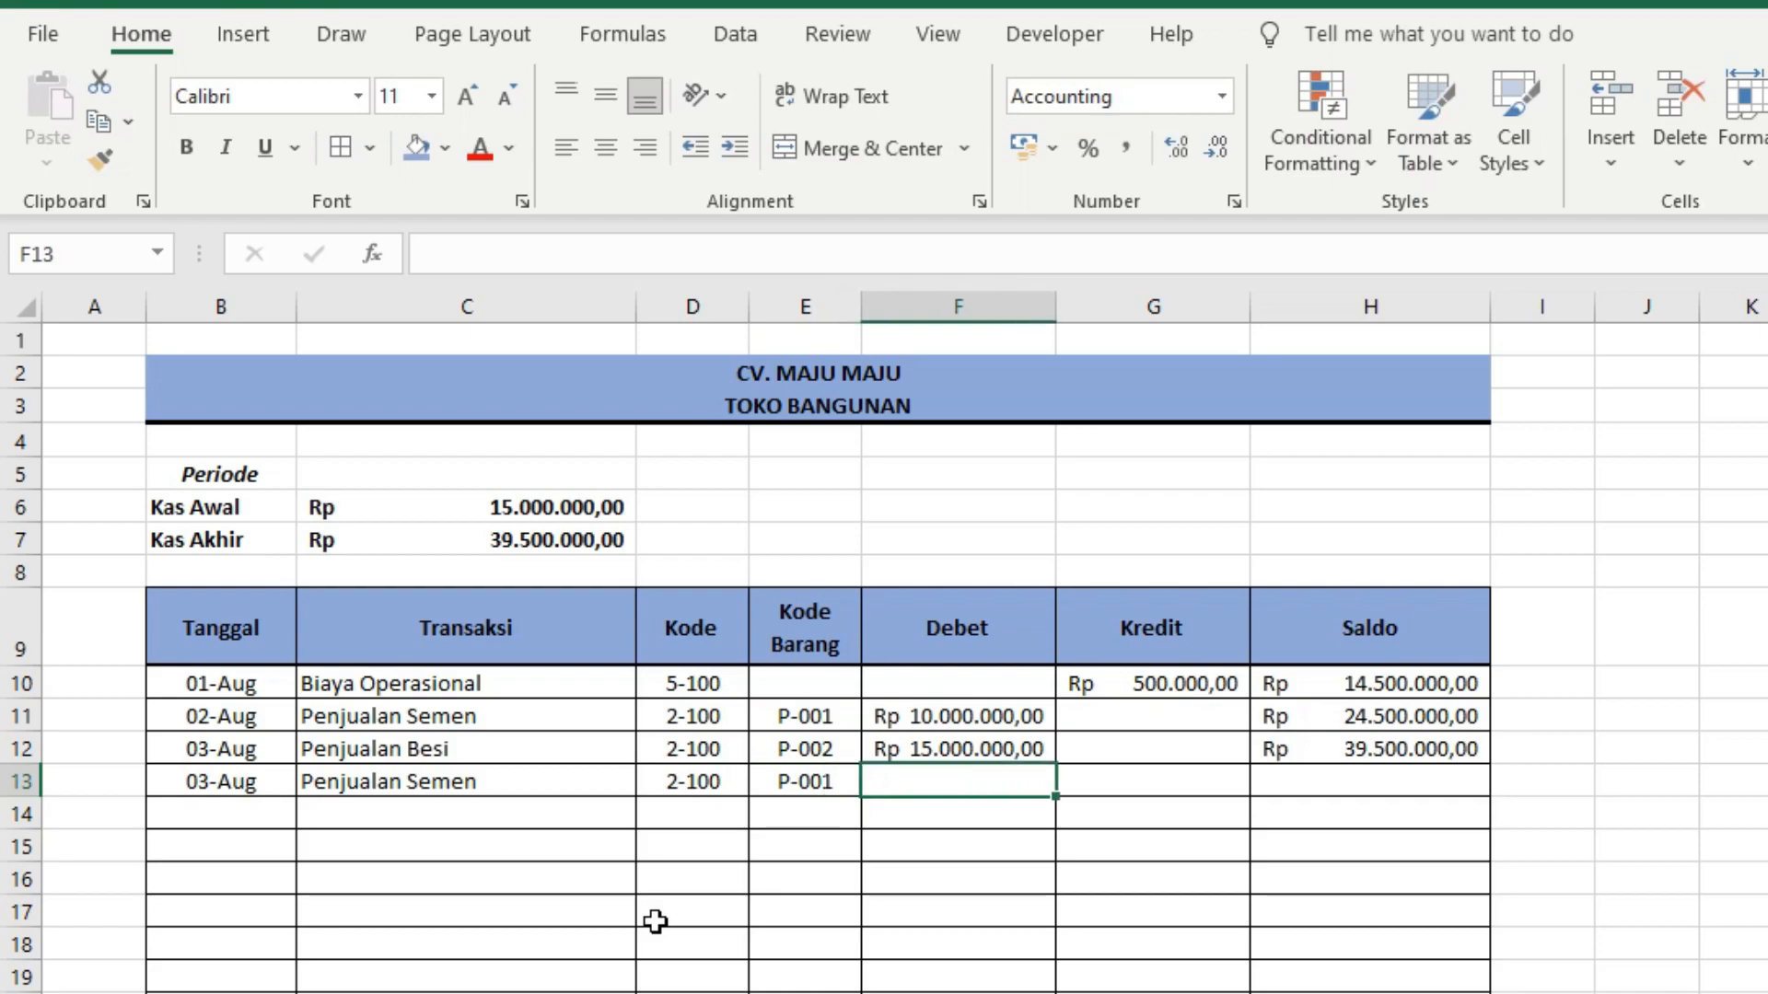
type("5000000")
key("Tab")
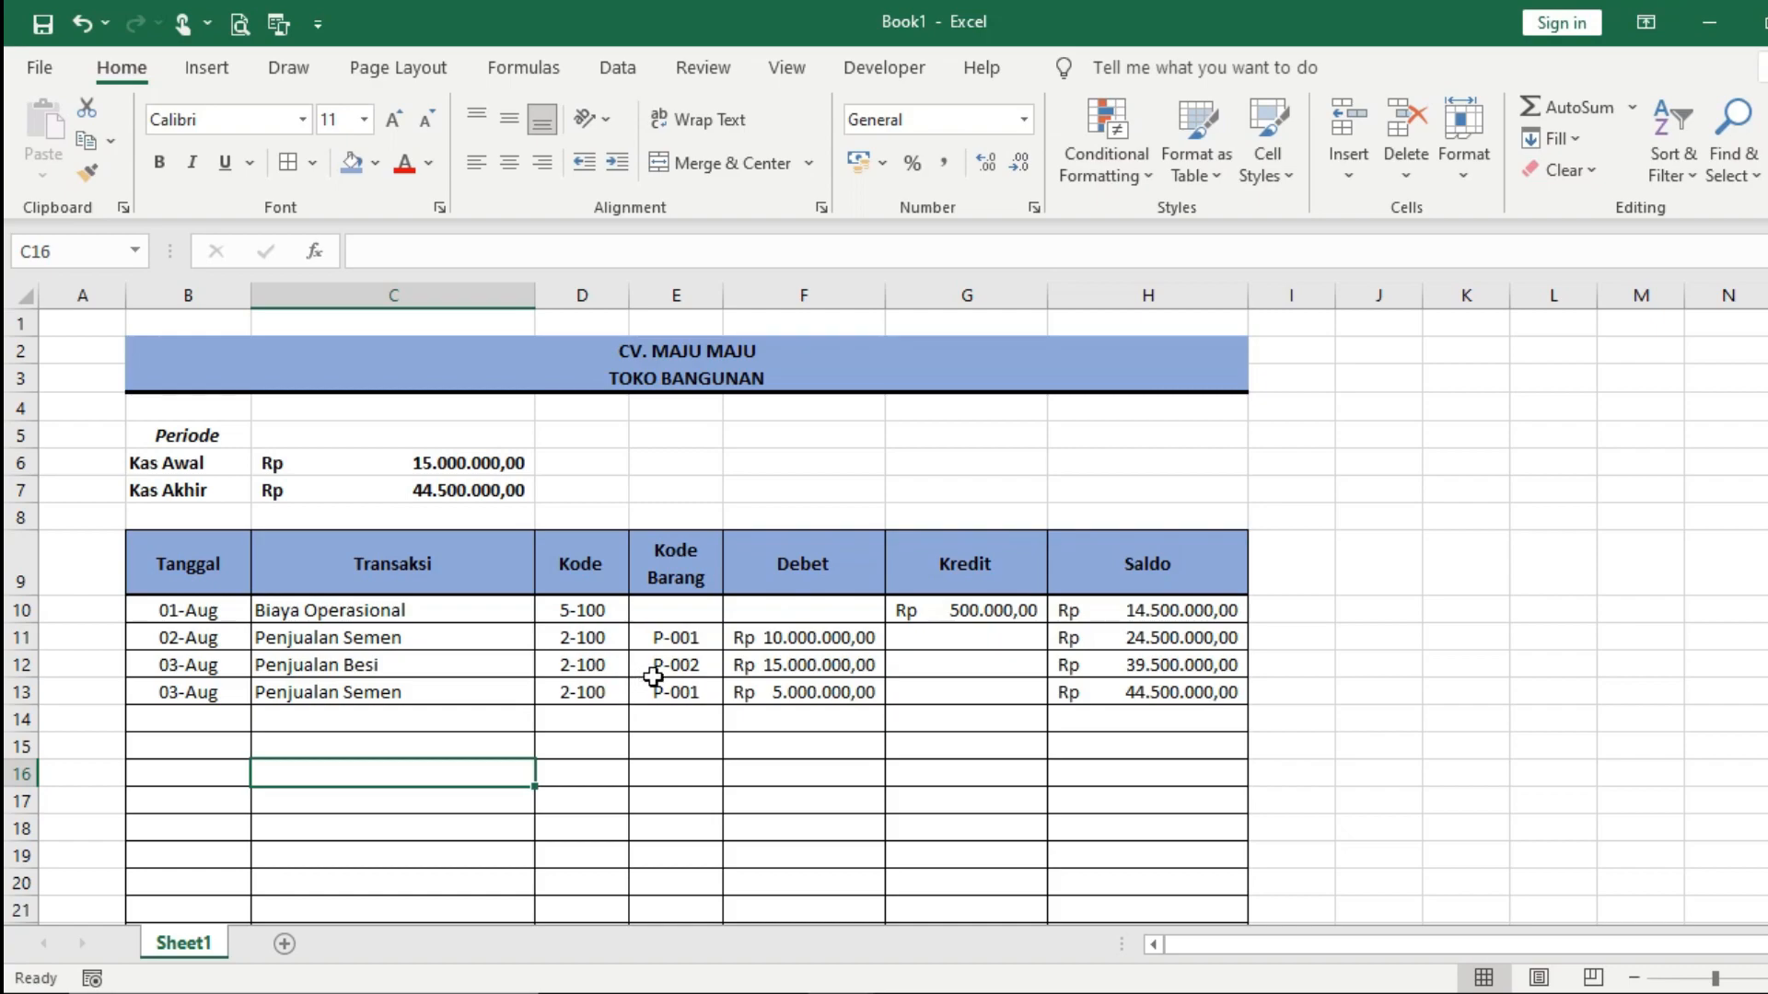
Step: Add filters to the transaction table, from the Tanggal header in B9 across to the Saldo column
left_click_drag(677, 611, 686, 638)
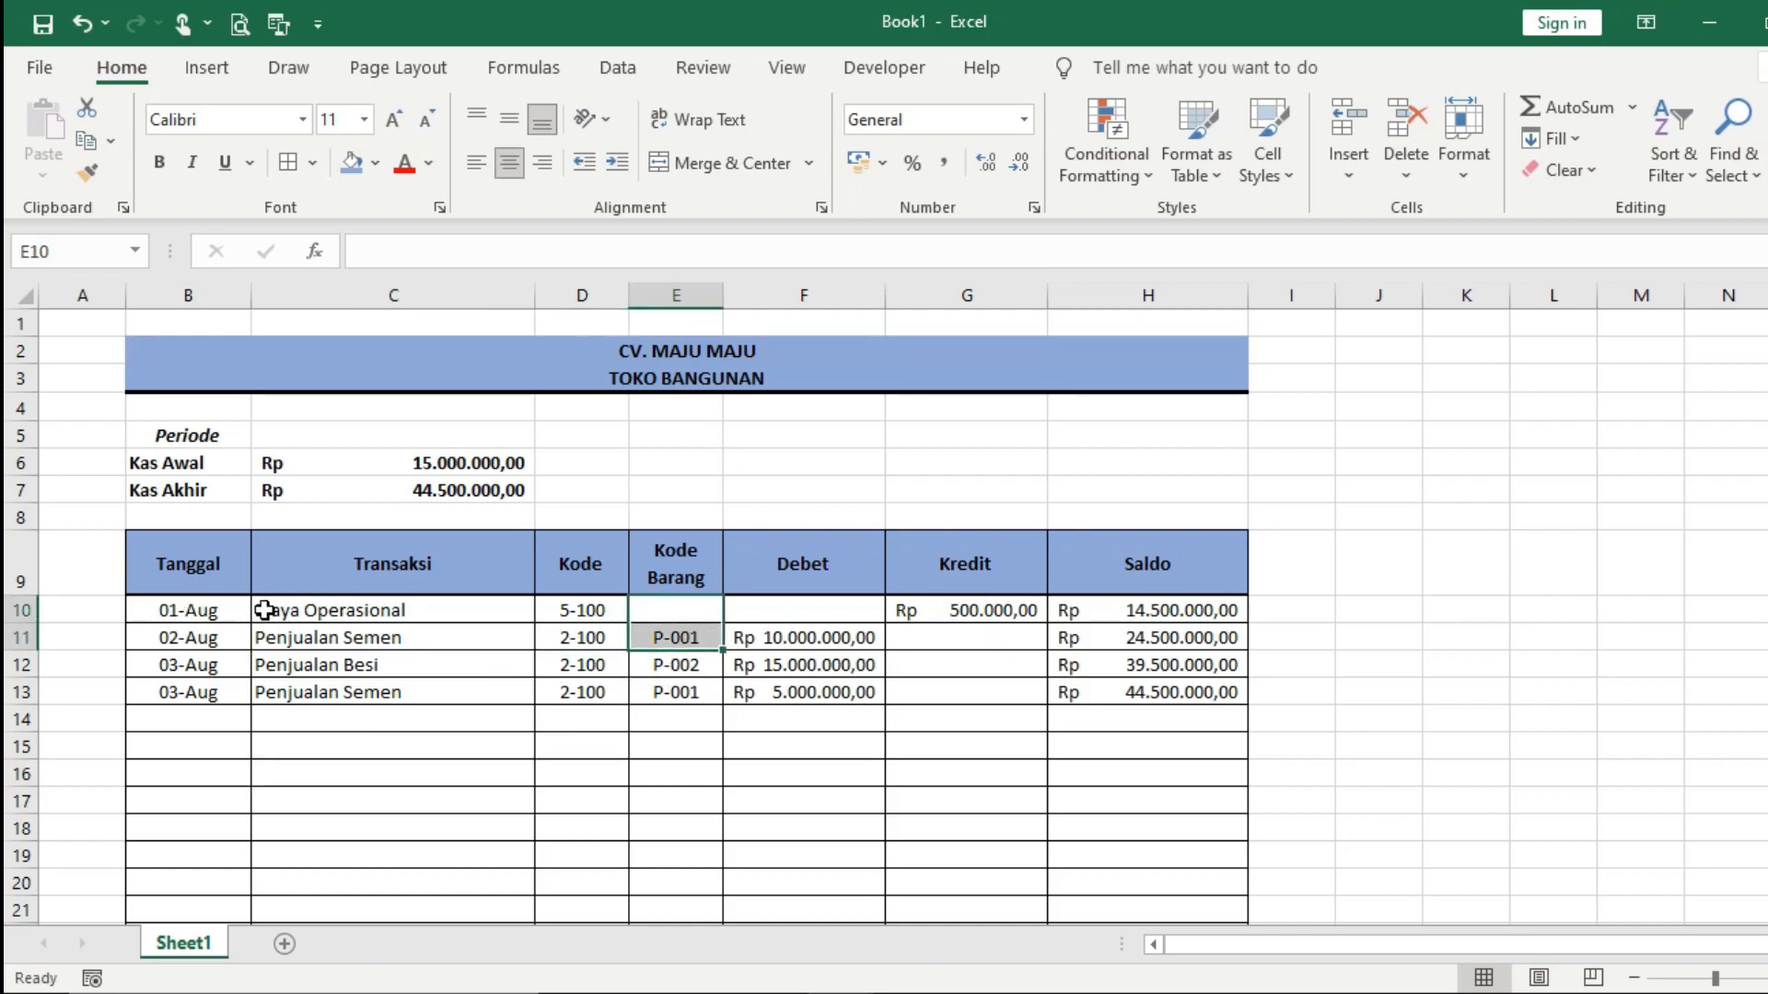
left_click_drag(166, 553, 1181, 896)
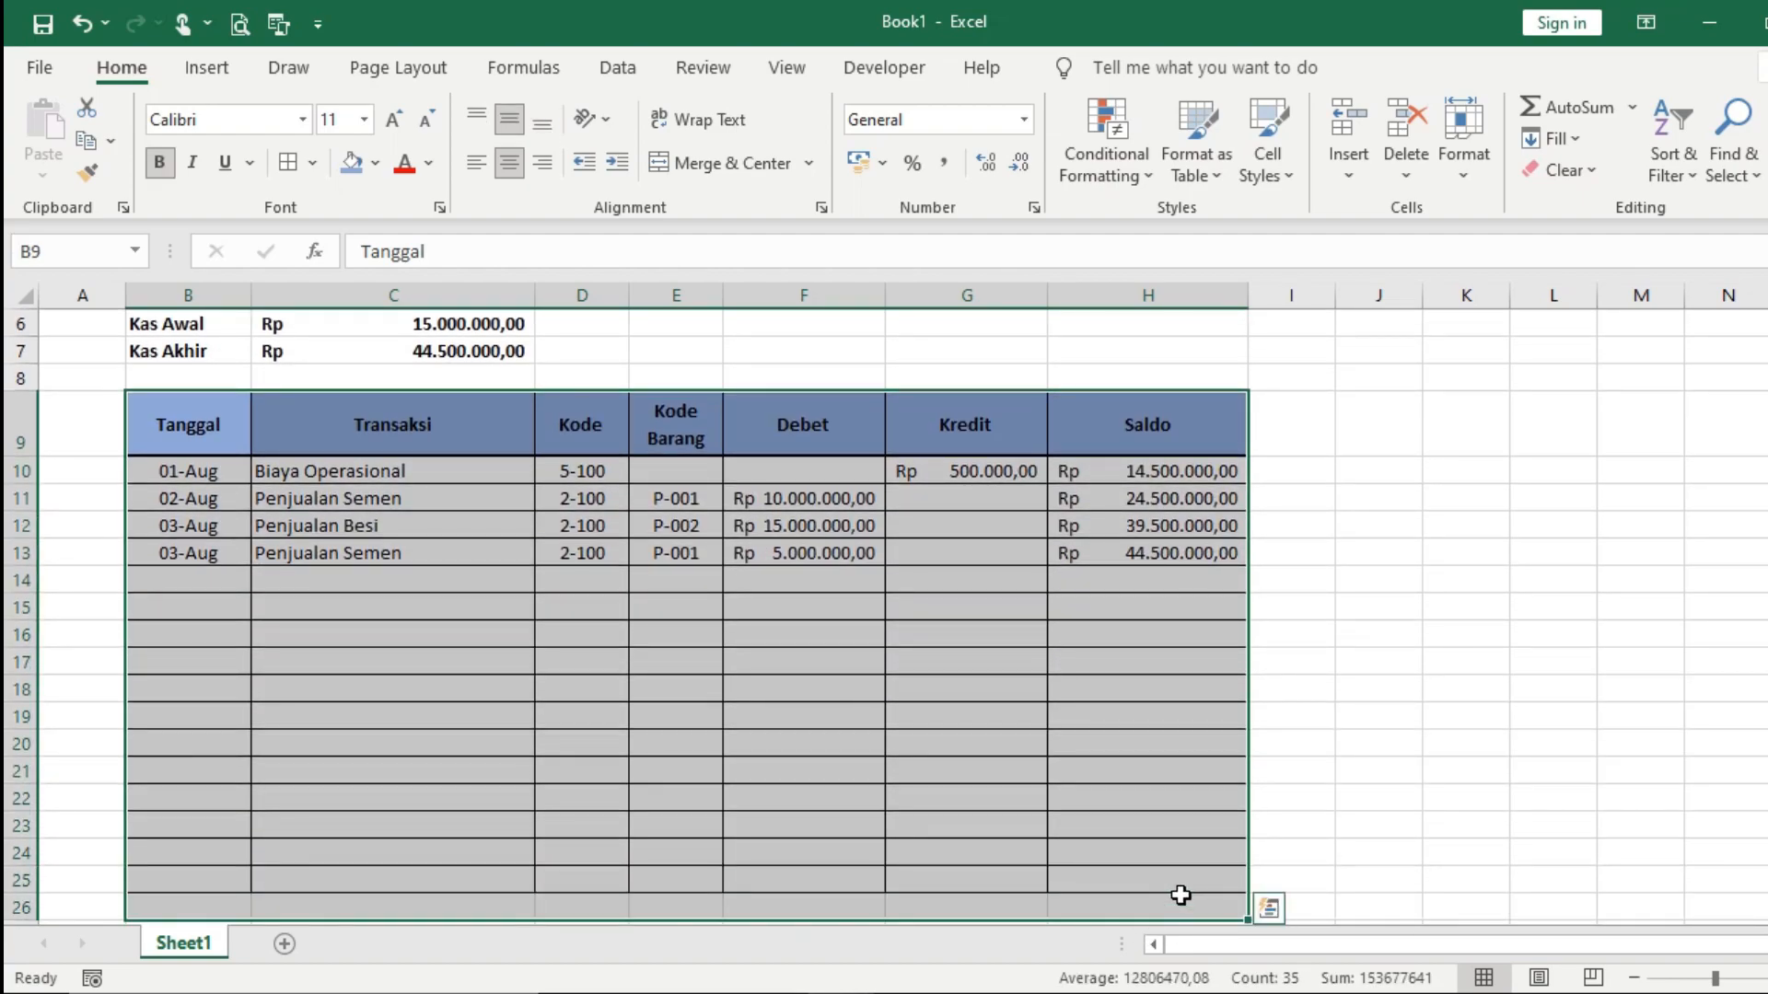
scroll(505, 663, "up", 2)
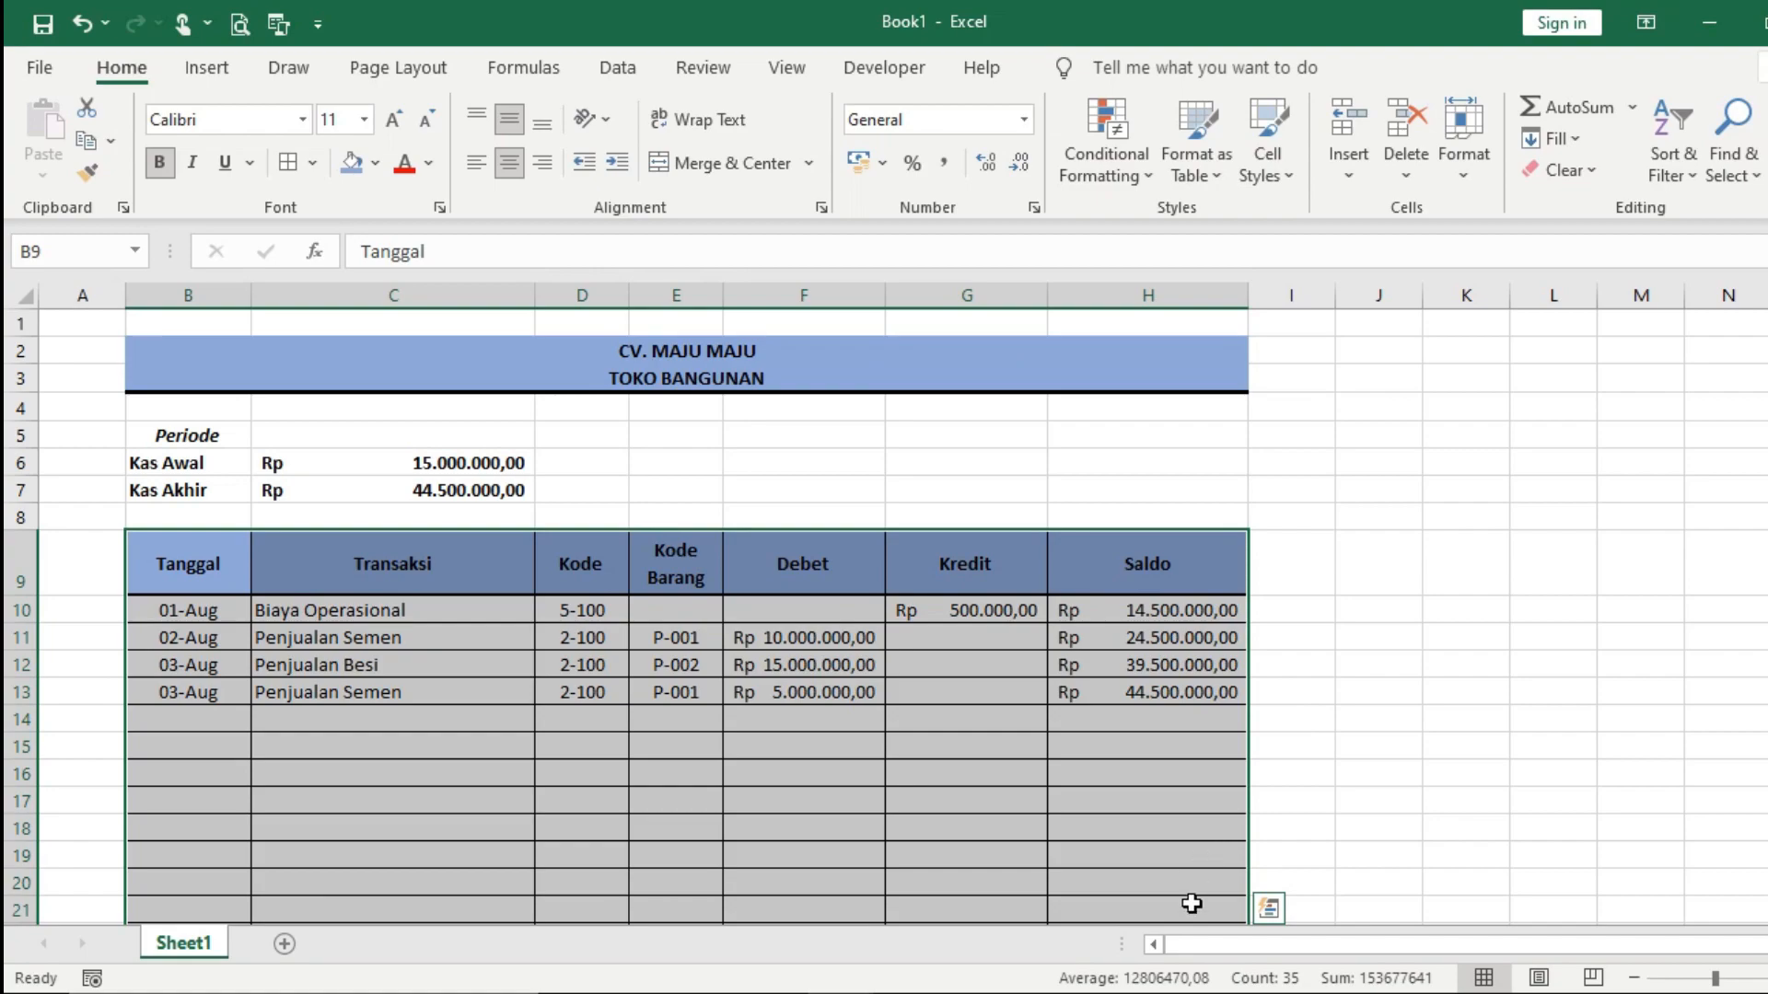
left_click(618, 70)
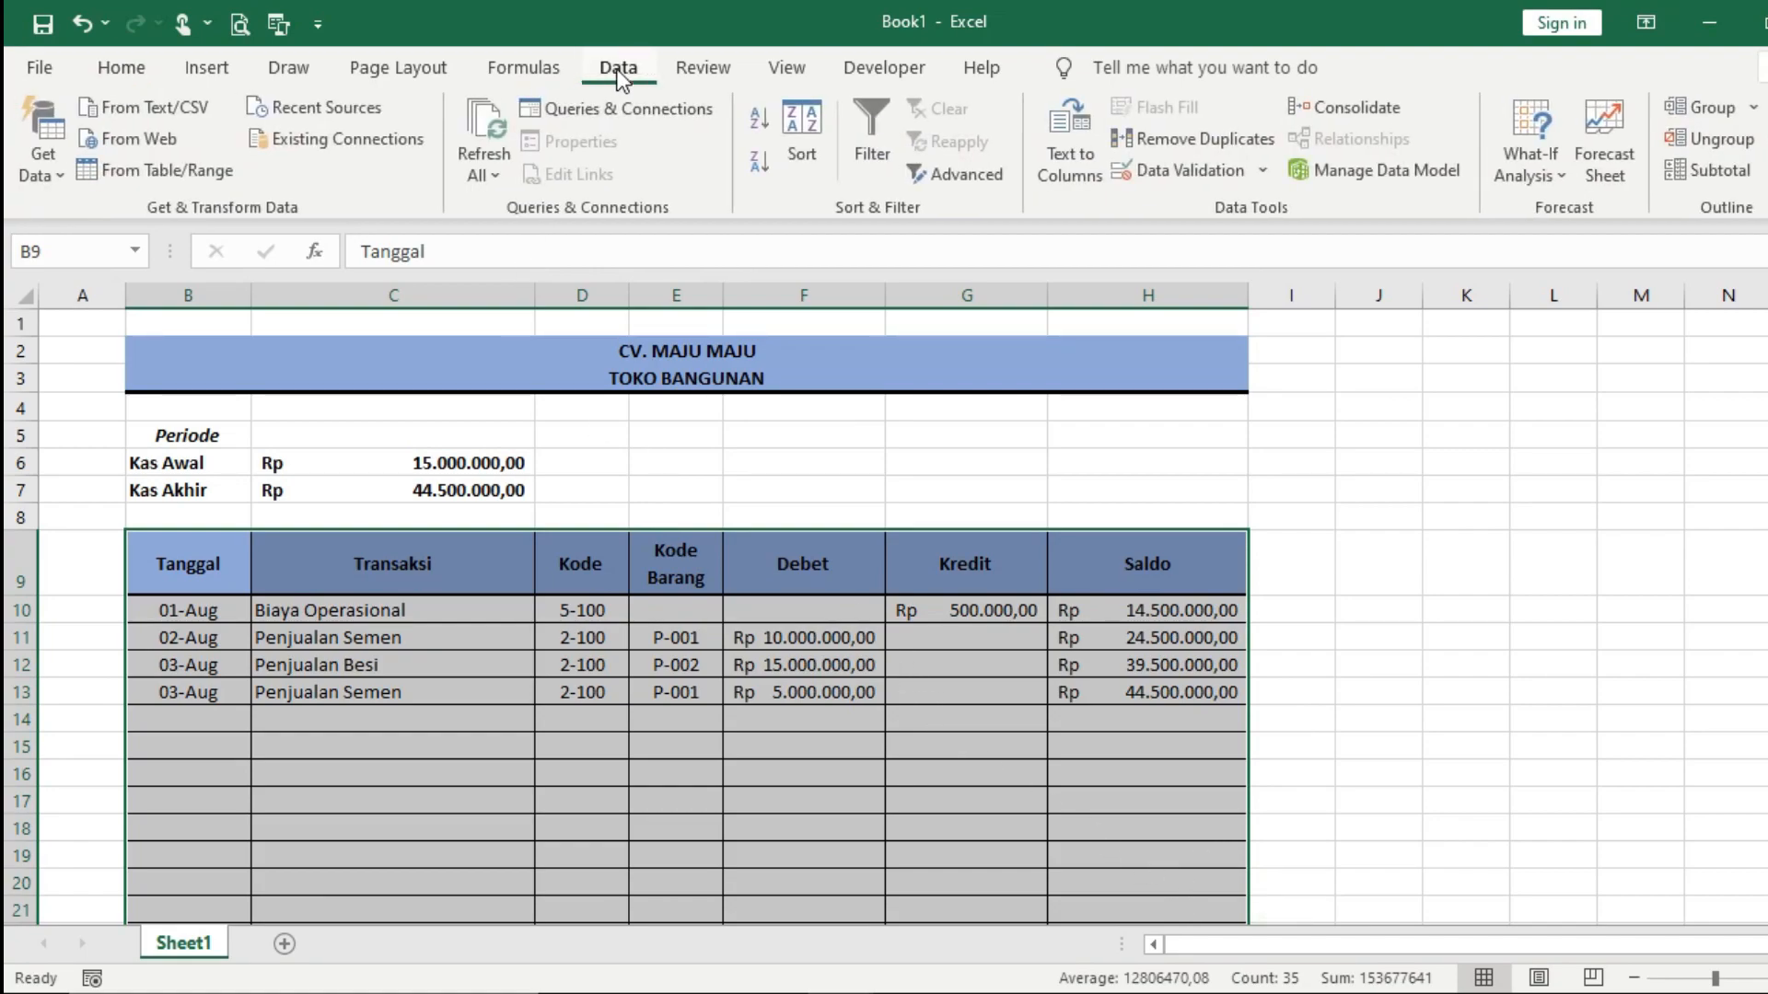
left_click(865, 126)
left_click(1051, 695)
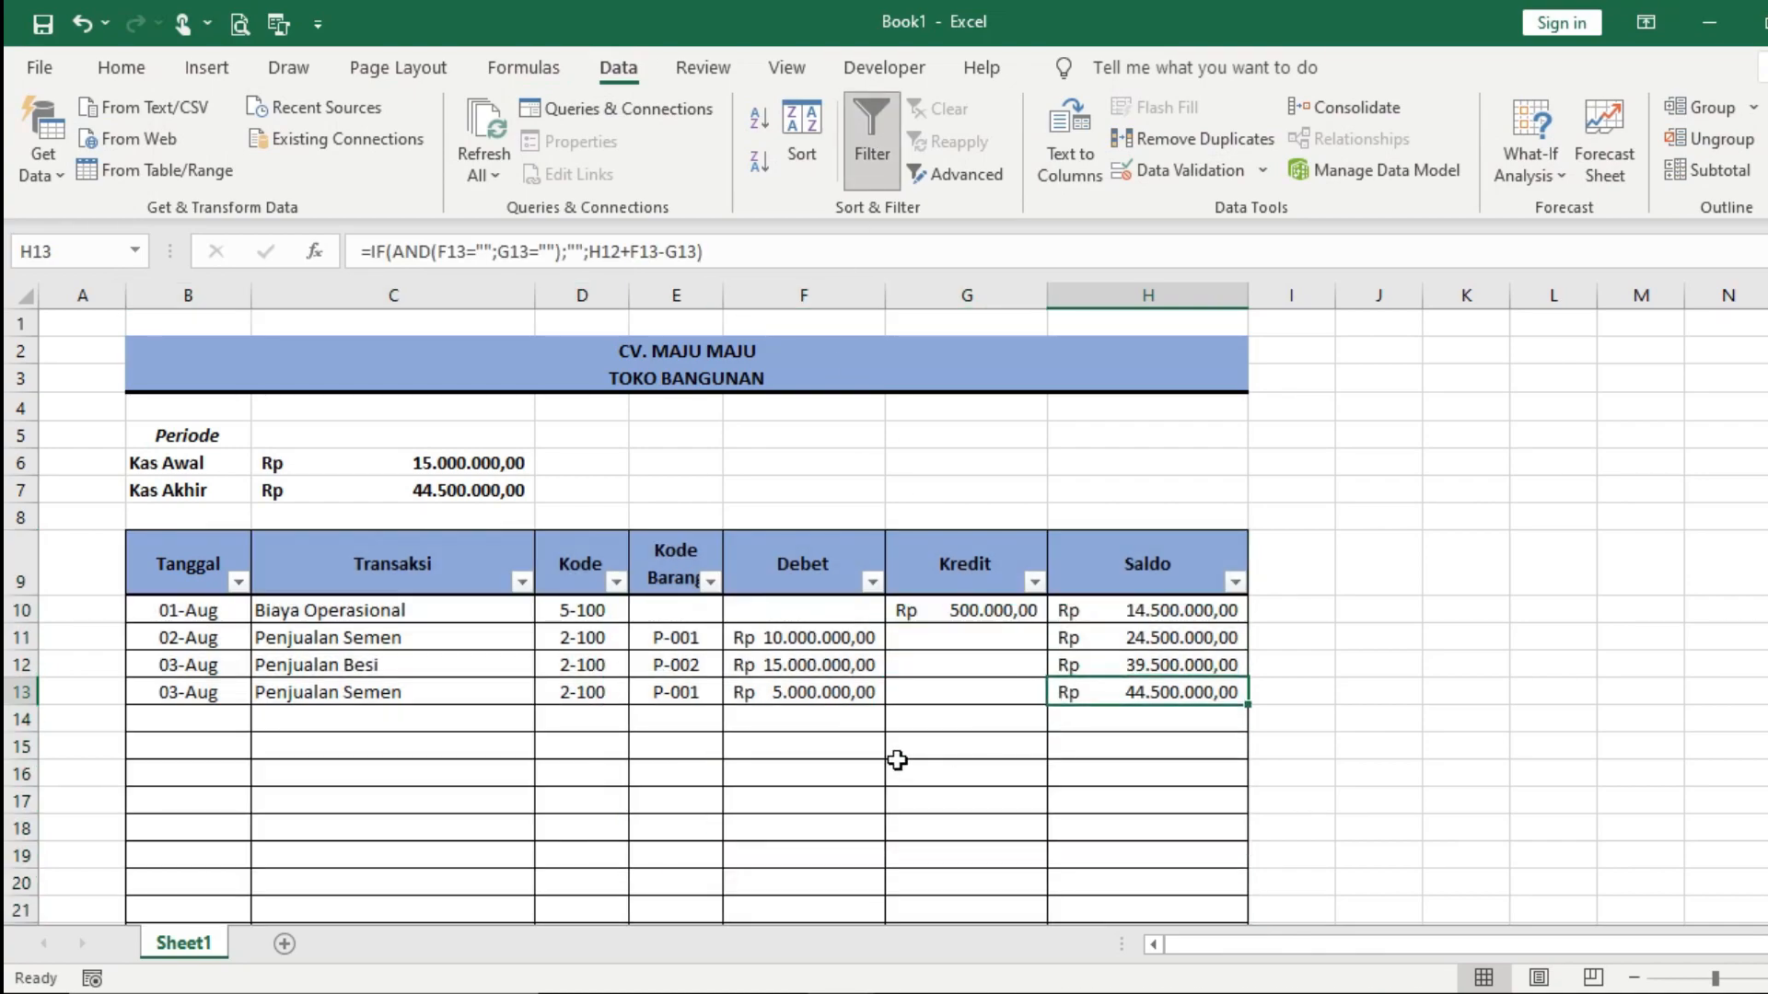
Step: Filter the Kode Barang column to show only the P-001 transactions
left_click(710, 582)
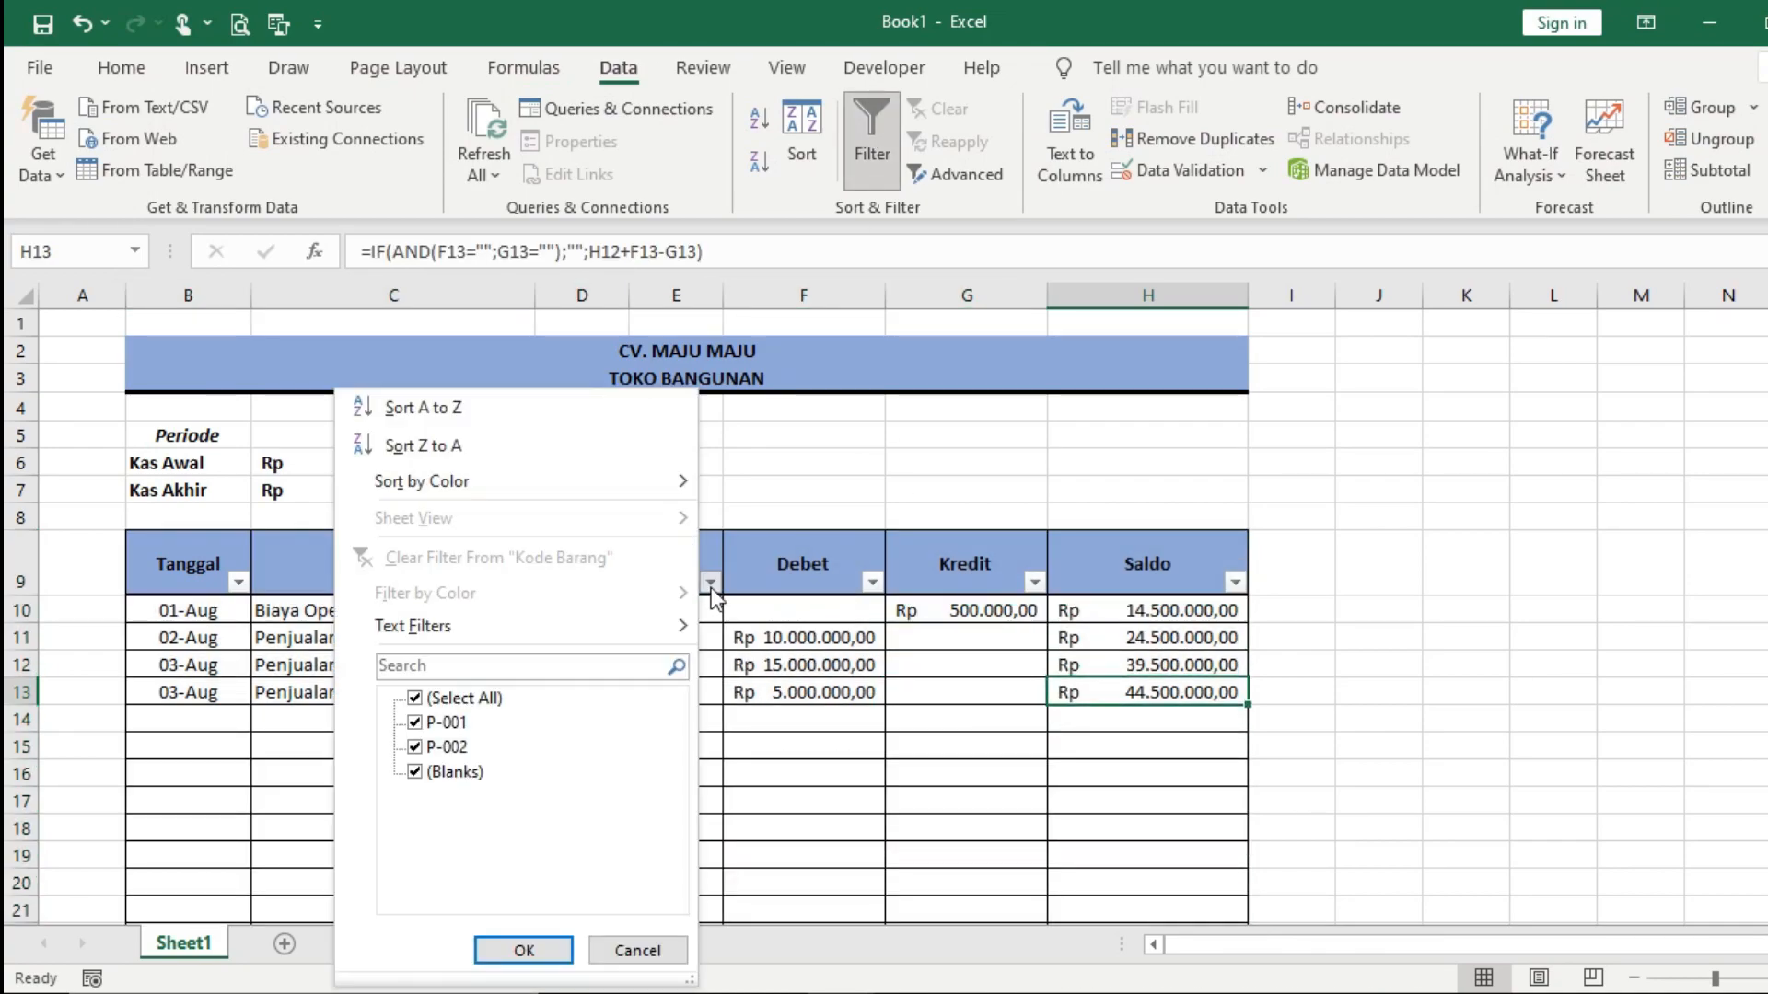
left_click(431, 699)
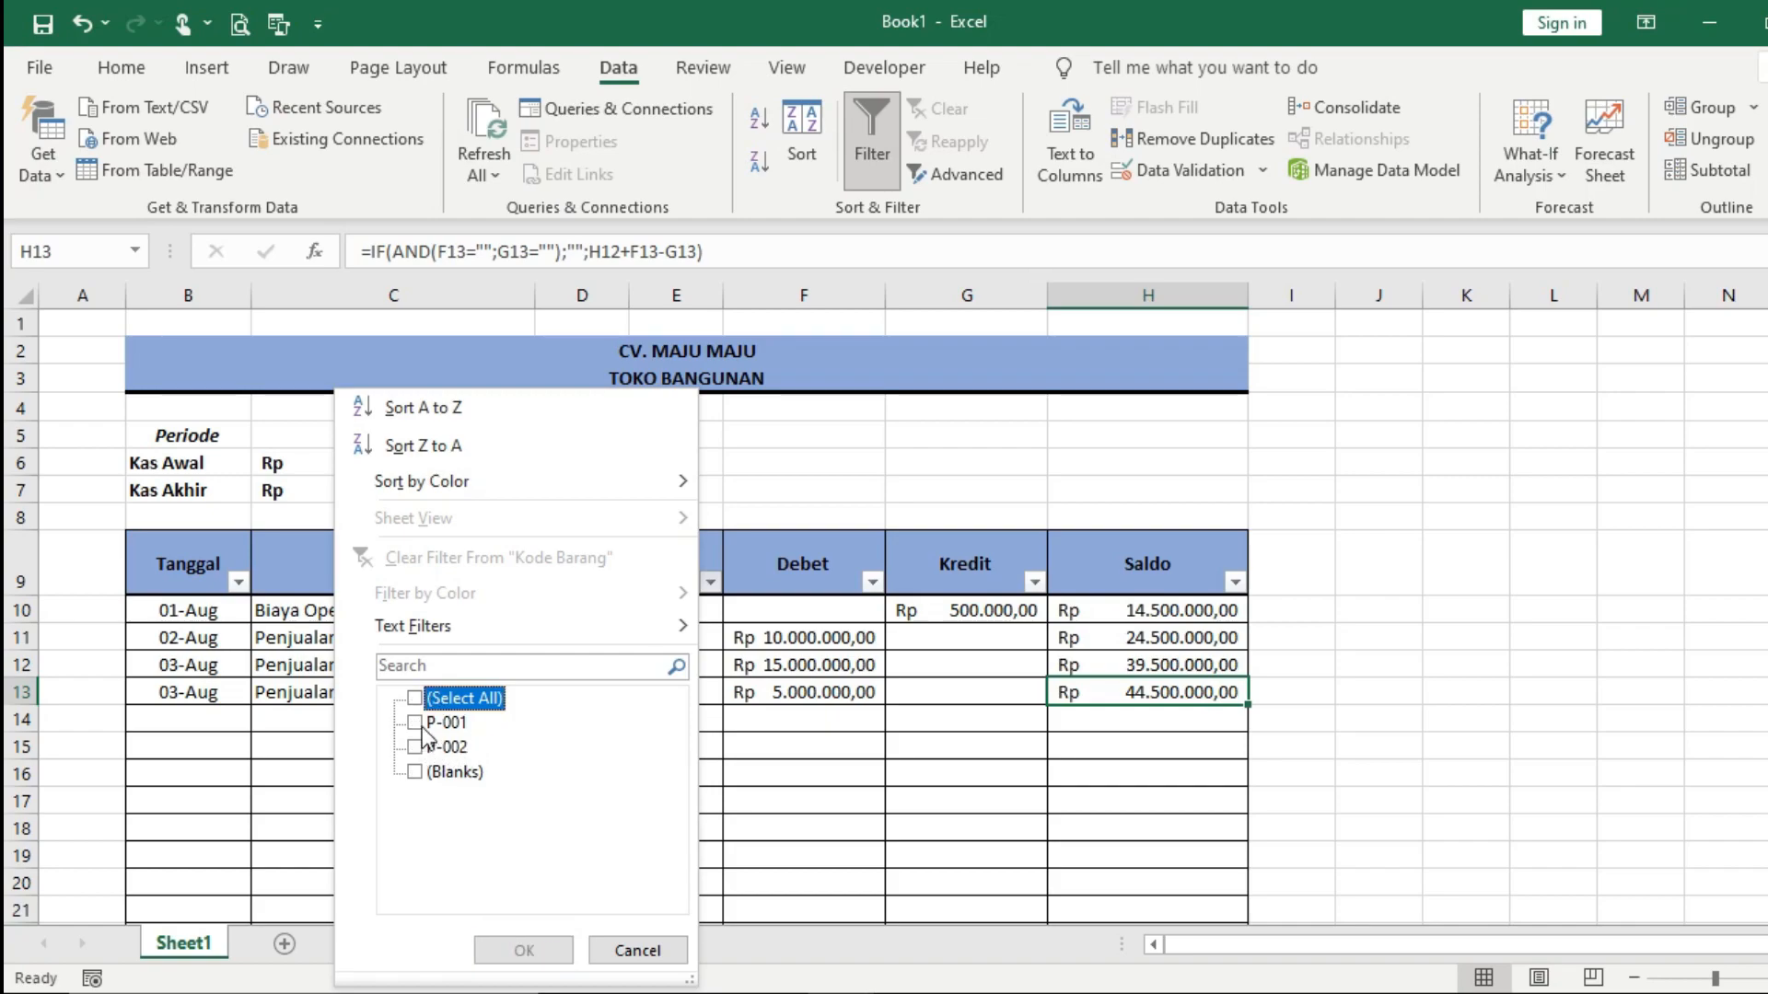
left_click(416, 723)
left_click(550, 951)
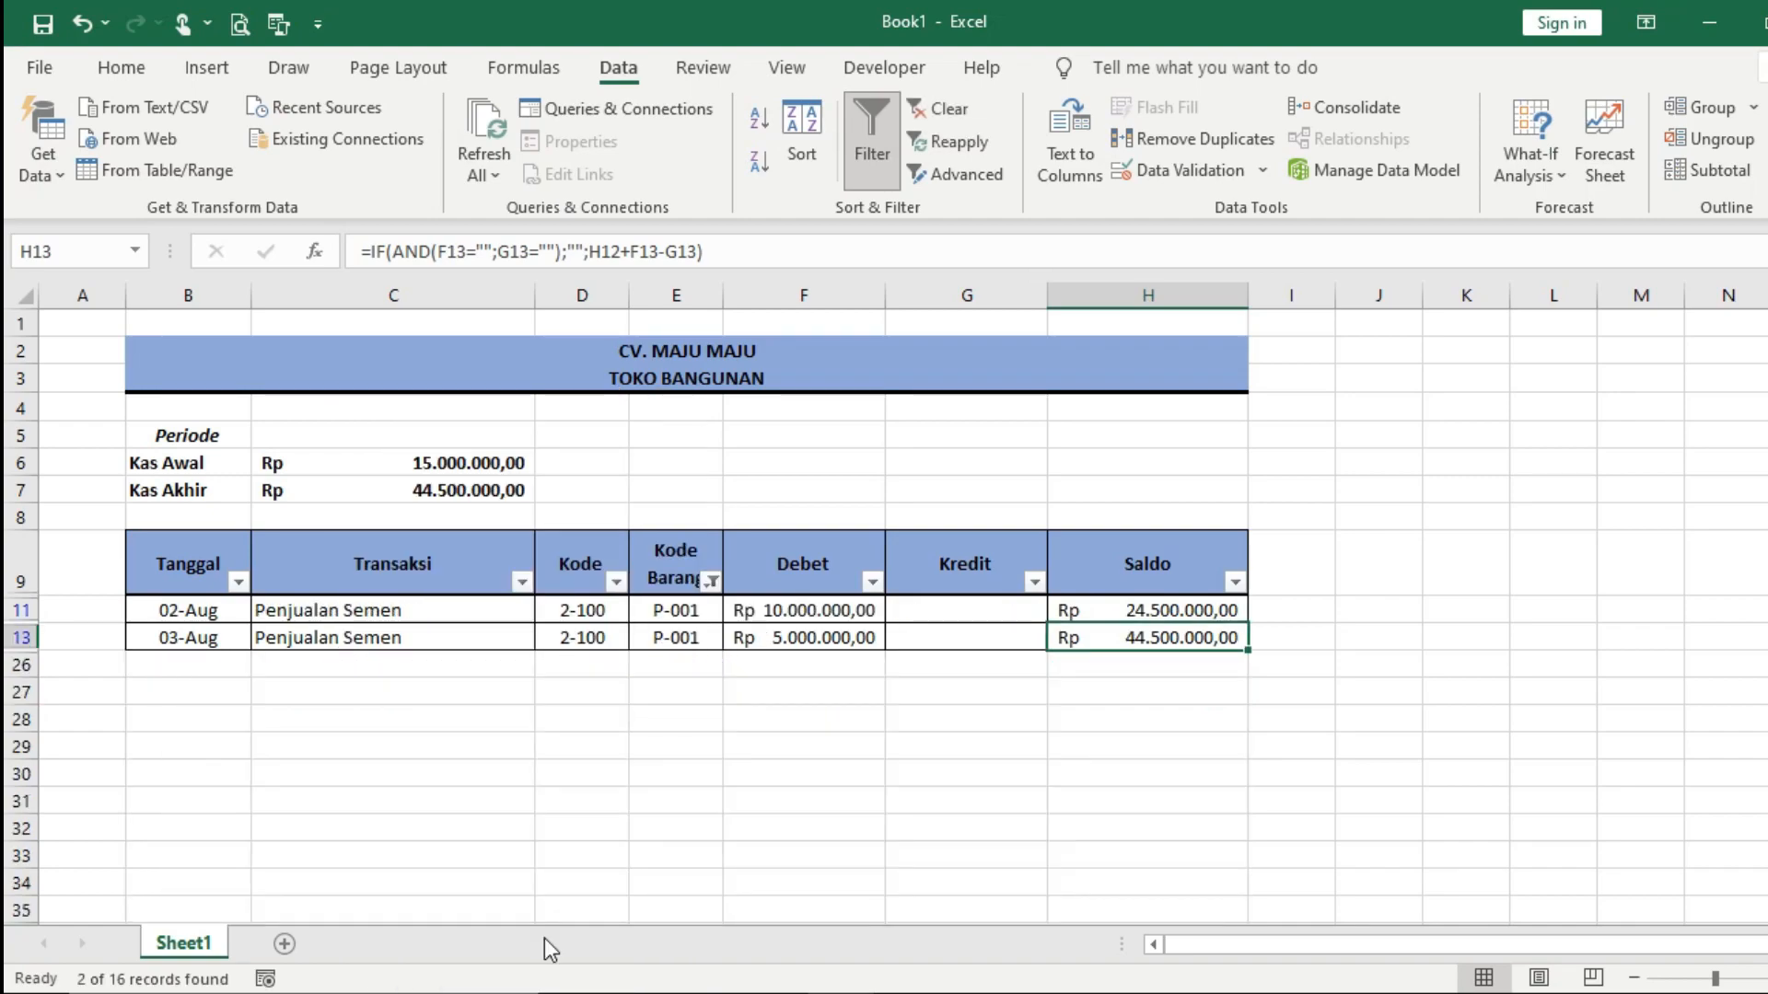
left_click(909, 691)
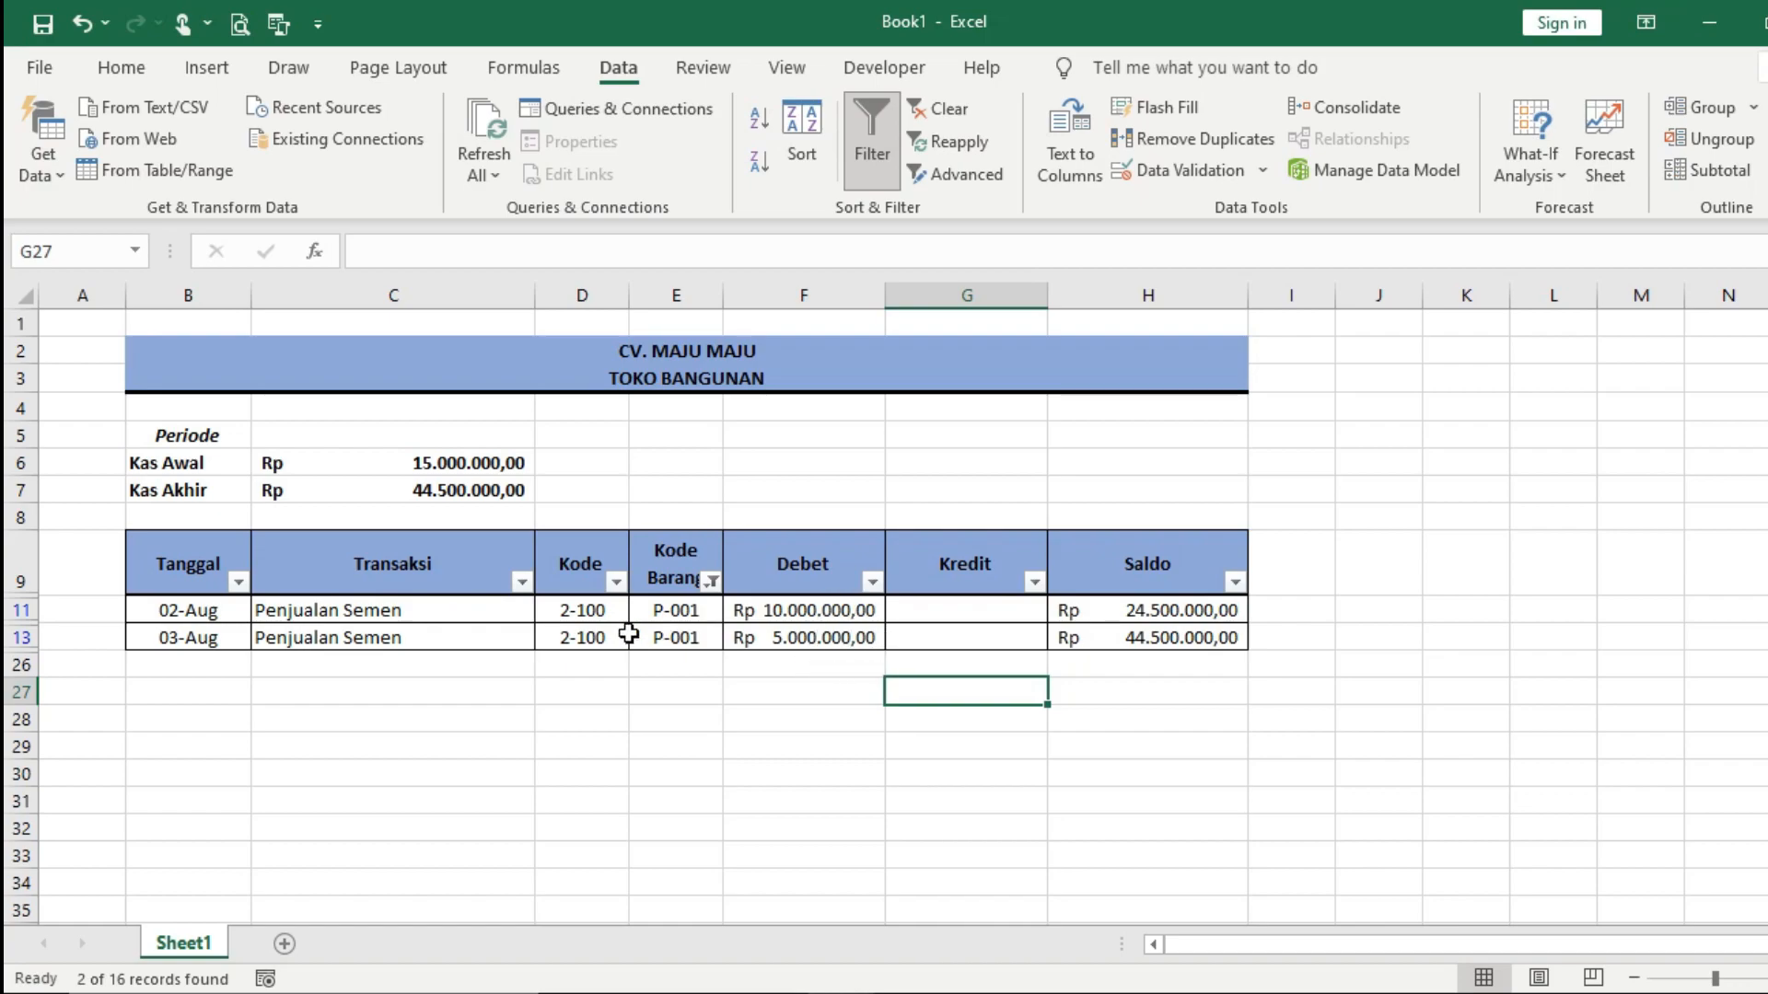
Step: Reselect all values in the Kode Barang filter so every transaction row is shown
left_click(712, 587)
left_click(429, 697)
left_click(519, 954)
left_click(1010, 832)
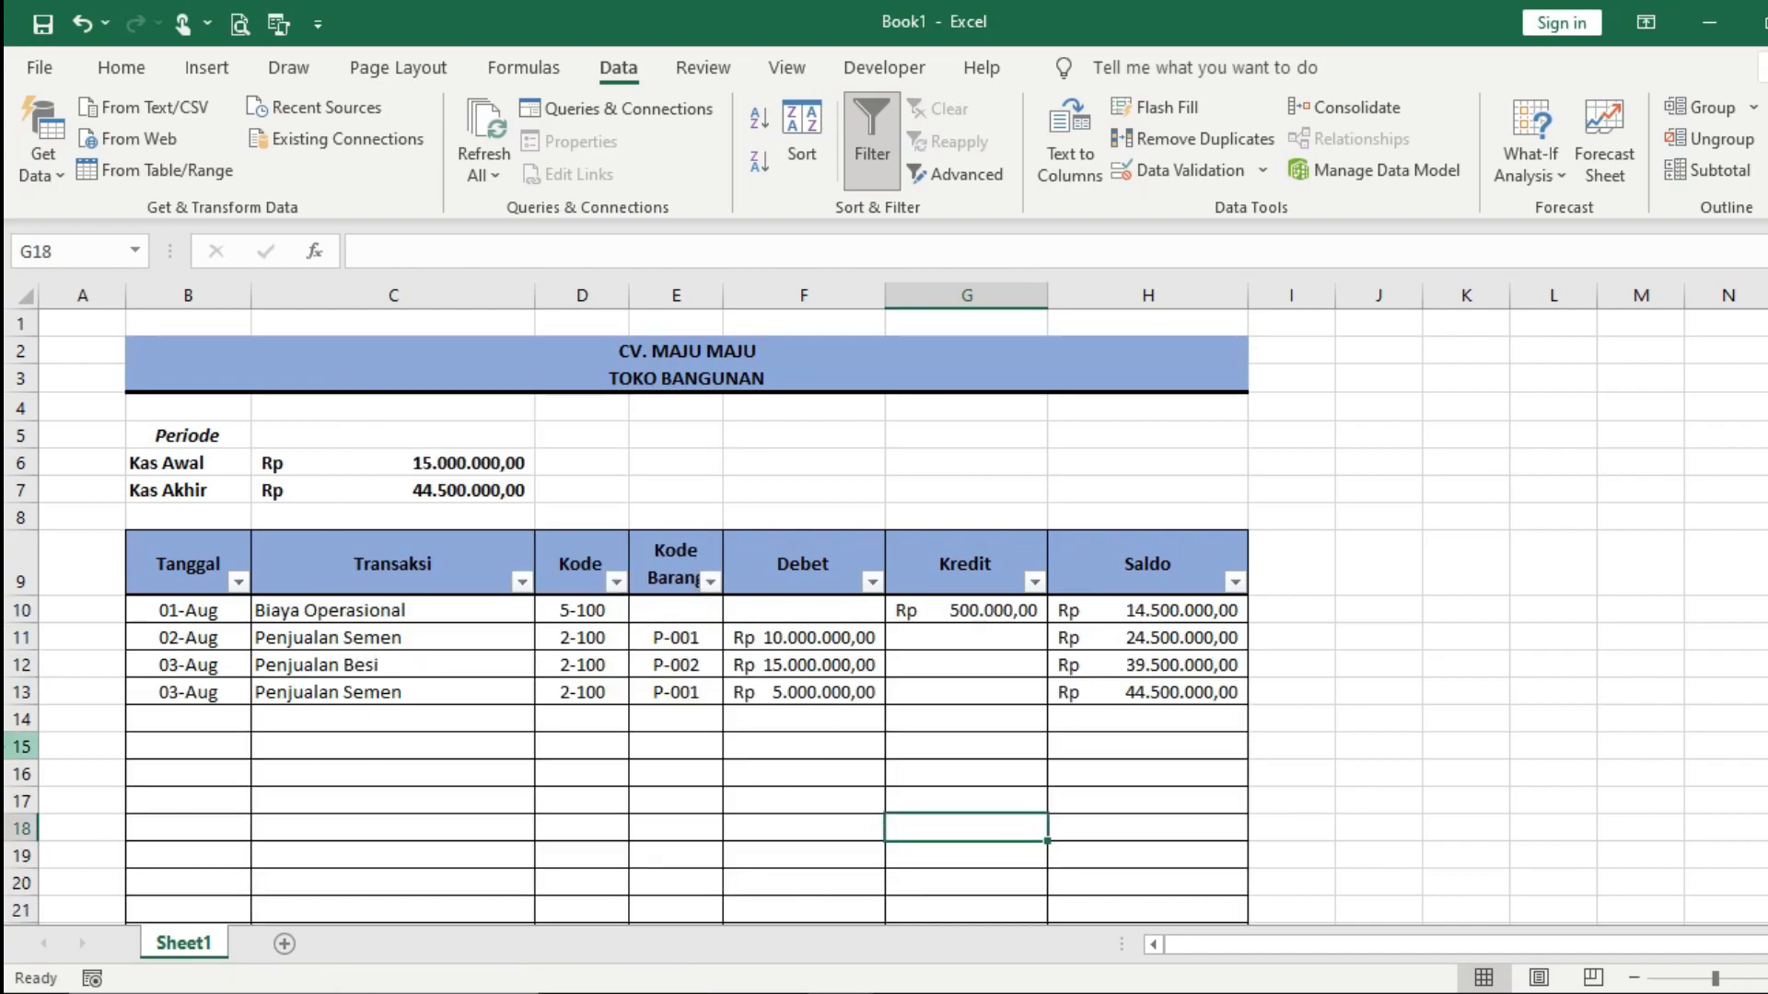
Step: Filter the Kode column to hide the 5-100 transactions, keeping 2-100 and blank rows shown
left_click(616, 584)
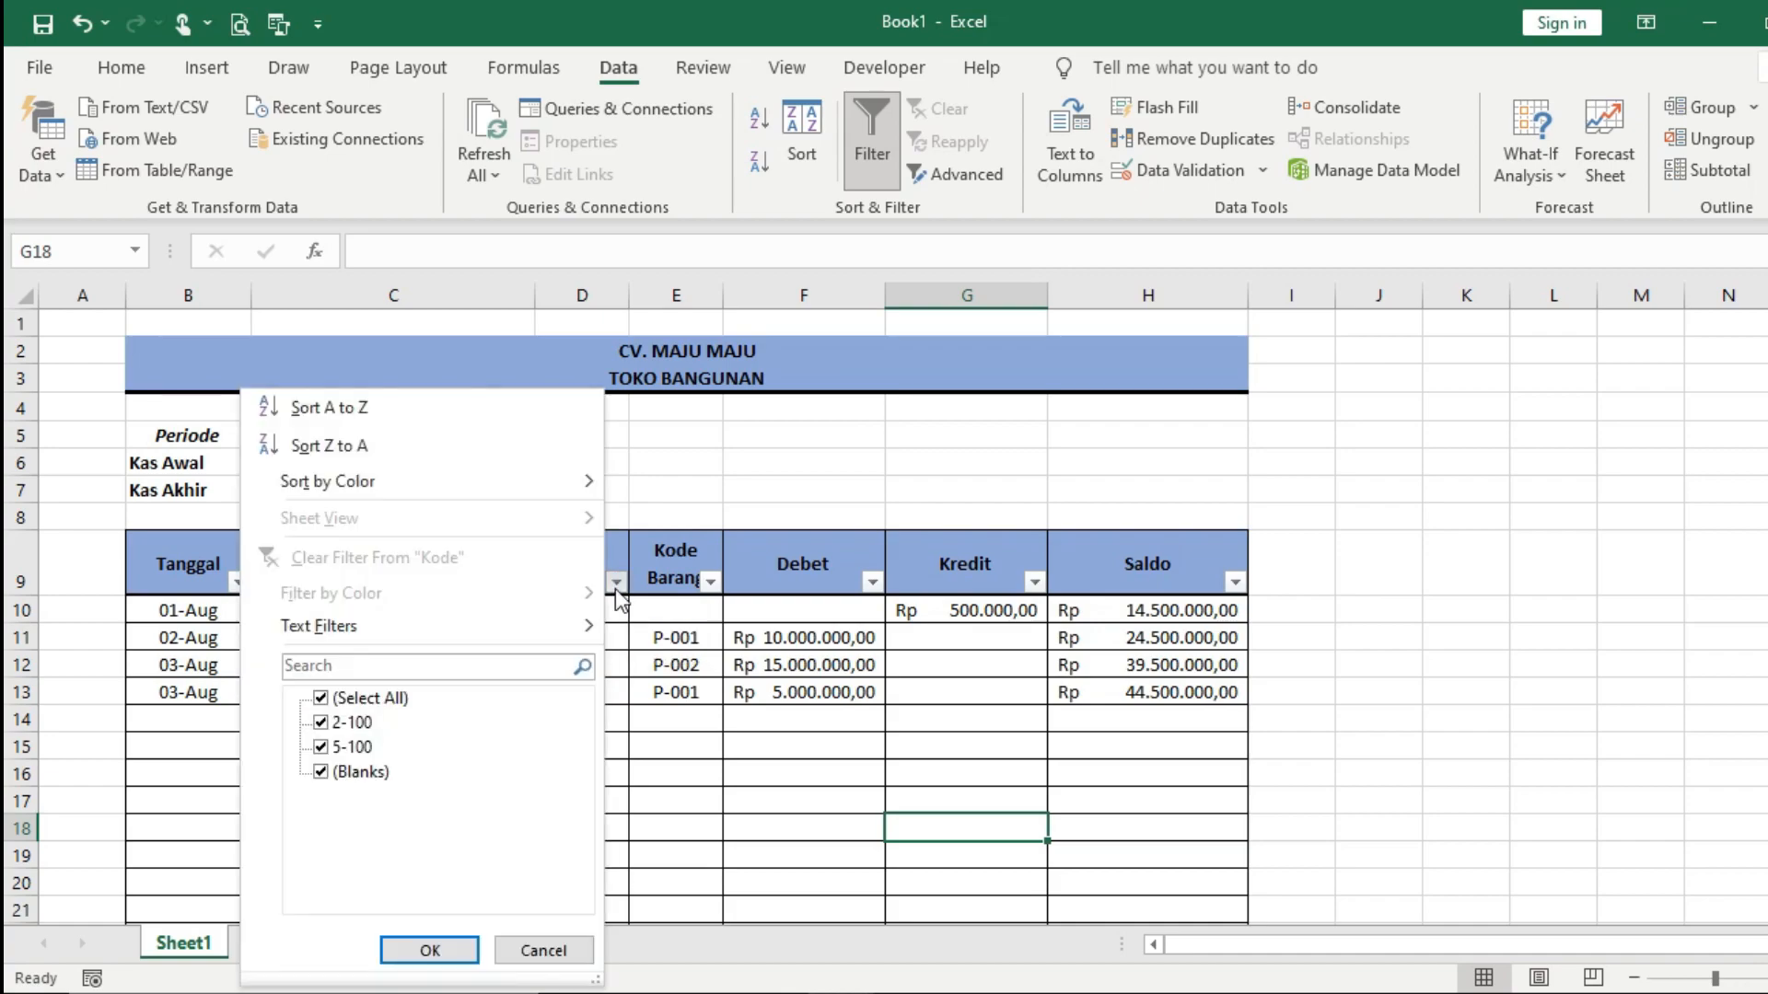
left_click(321, 746)
left_click(427, 950)
left_click(905, 849)
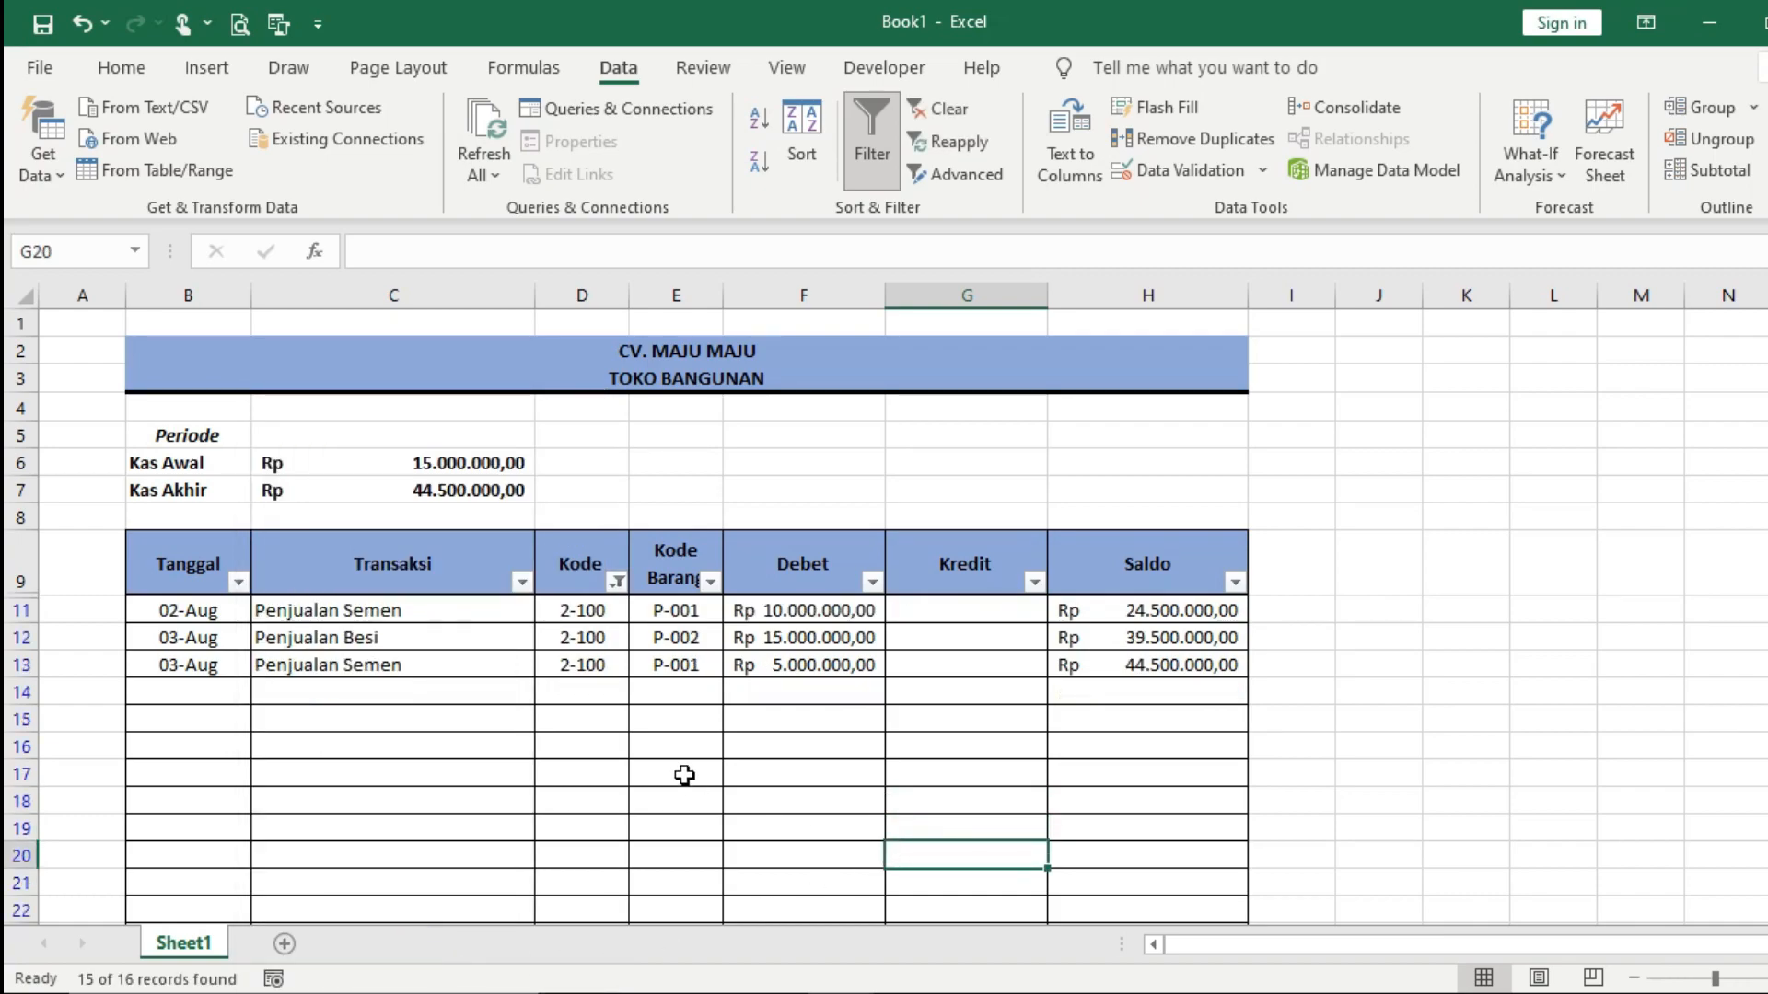
scroll(683, 774, "down", 1)
left_click_drag(571, 518, 586, 580)
left_click(676, 690)
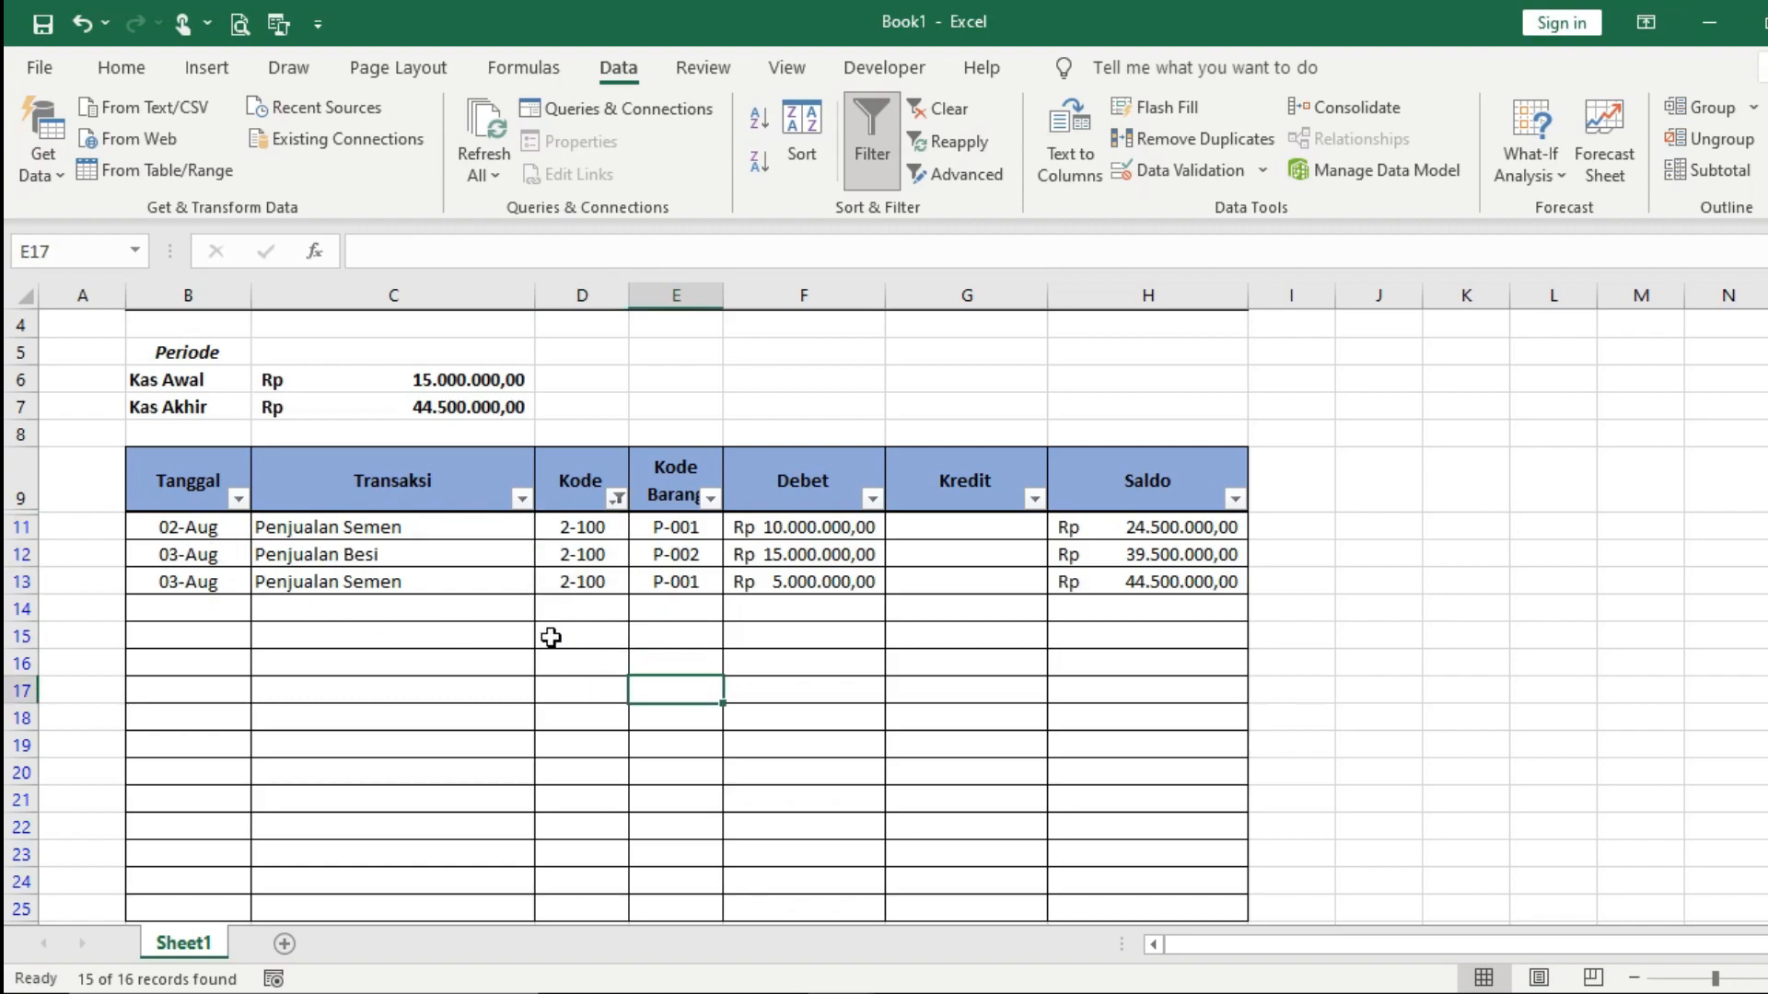
scroll(620, 639, "up", 1)
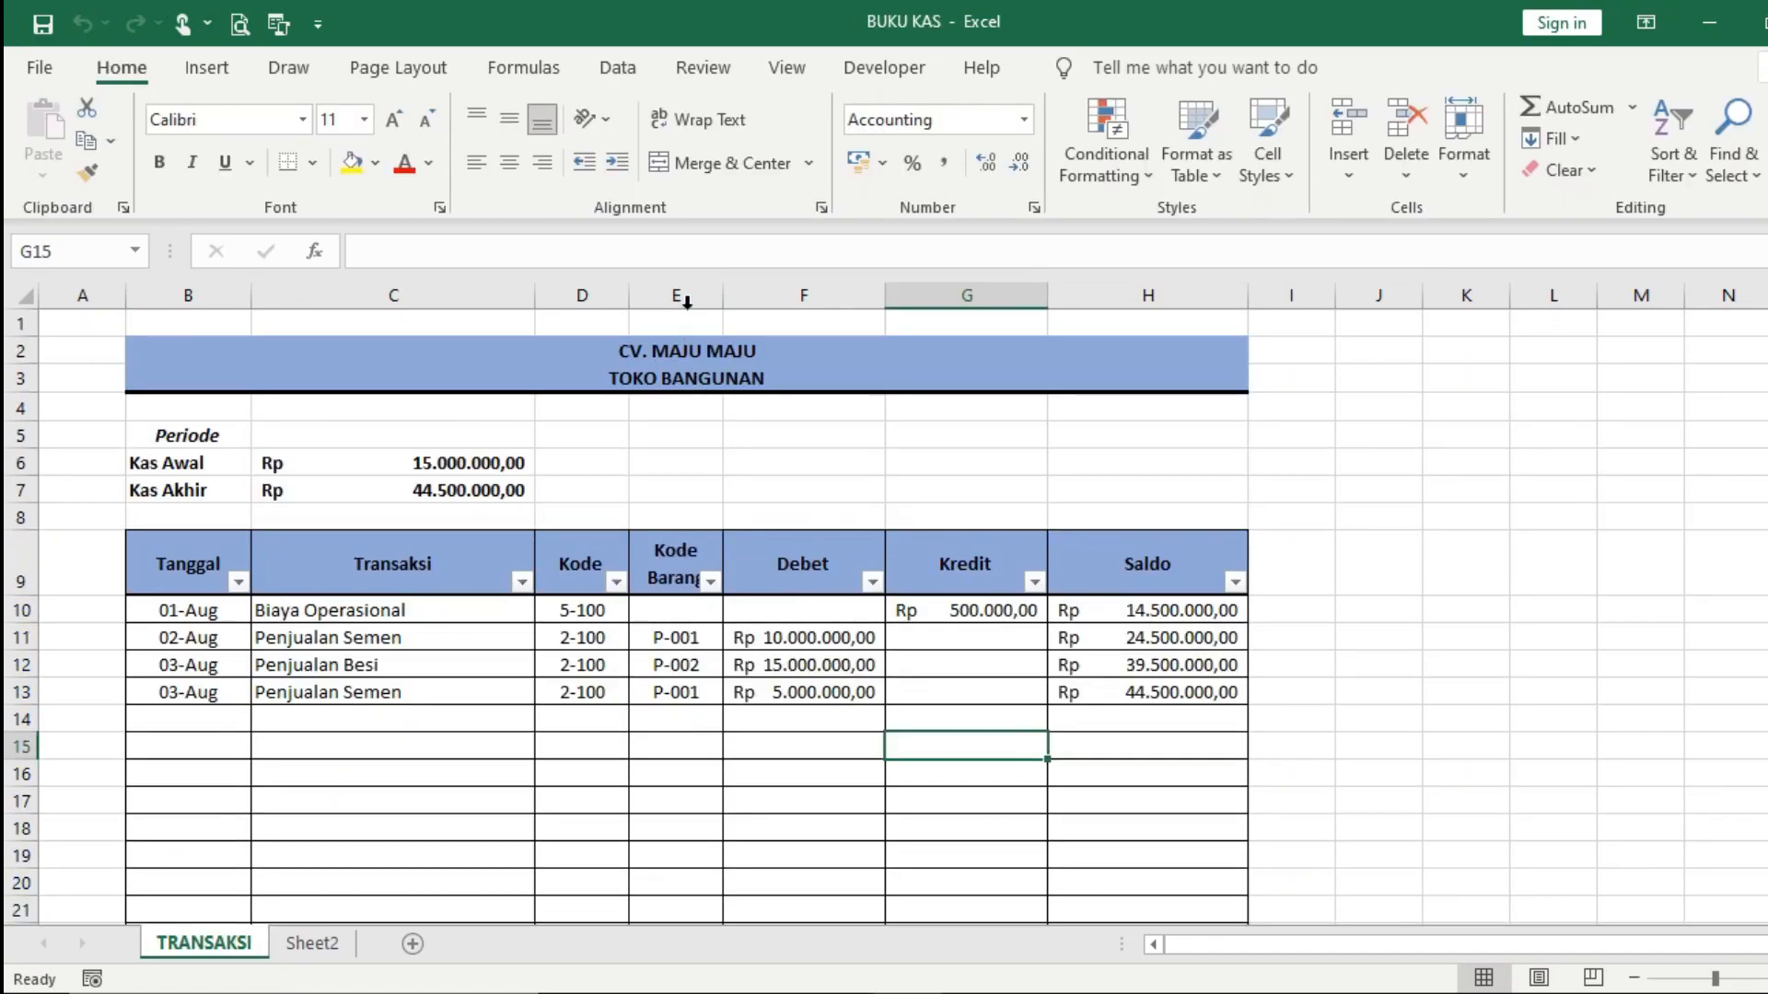
Step: Group the Kode Barang column E on the TRANSAKSI sheet so it can be collapsed
left_click(682, 293)
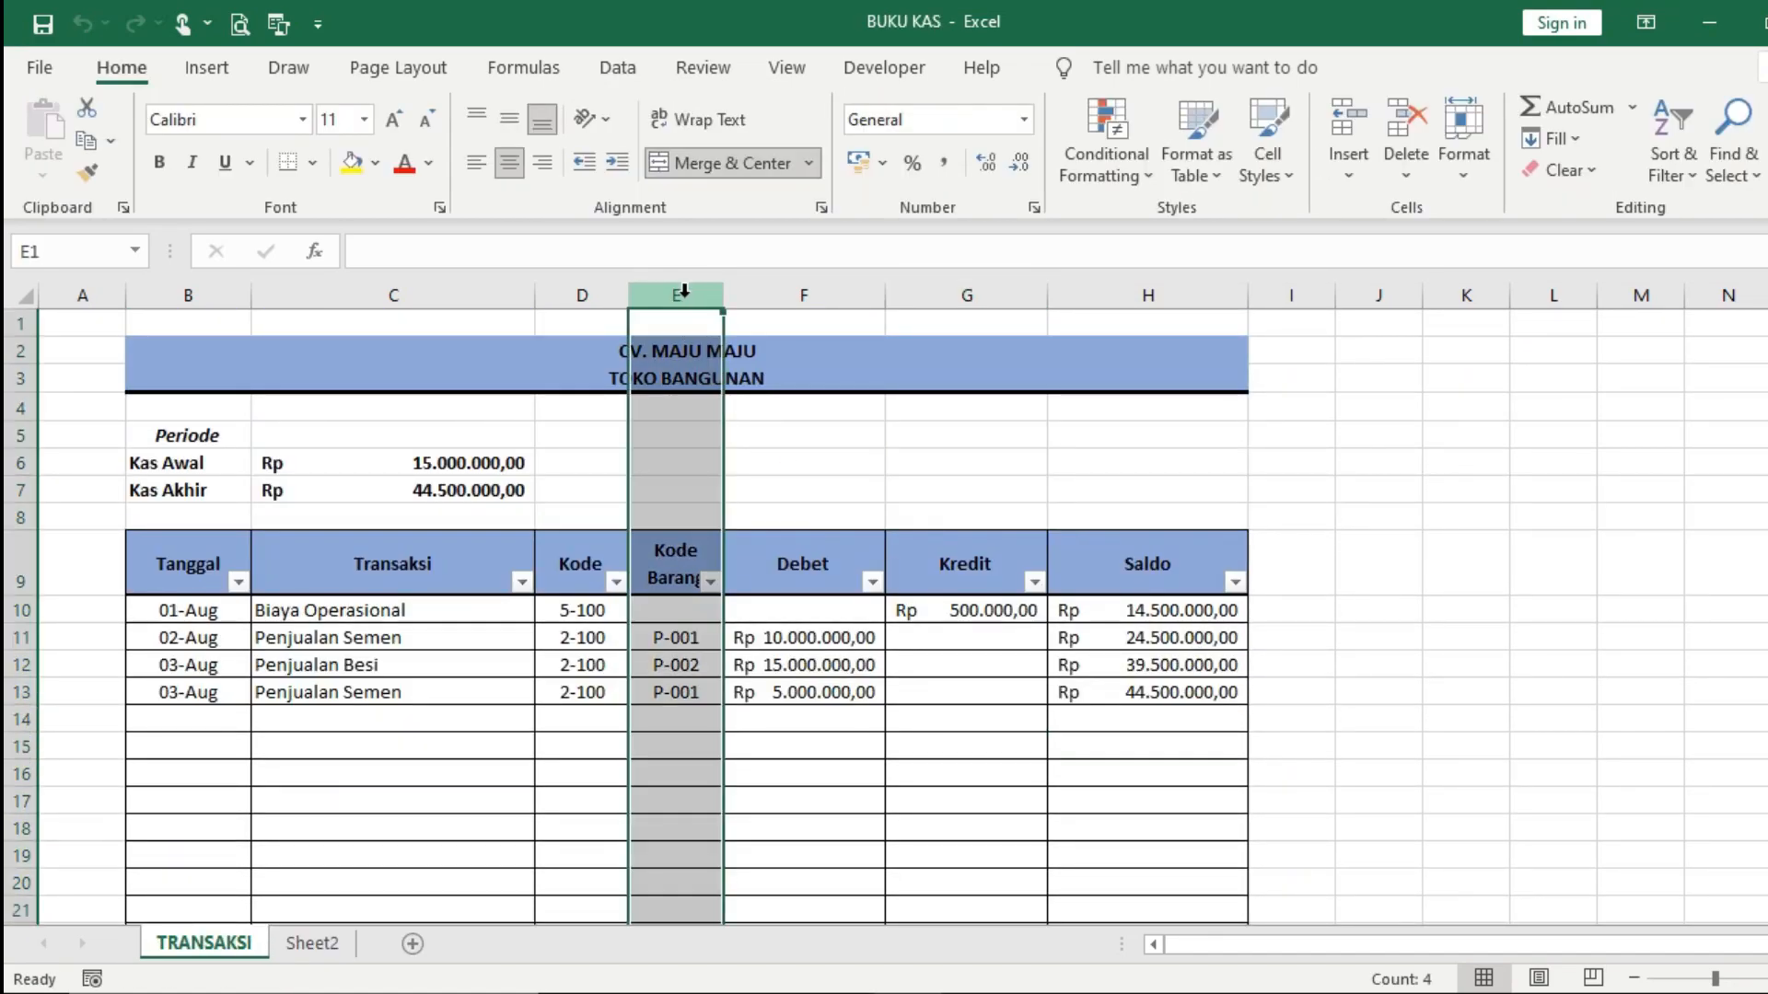
left_click(1501, 615)
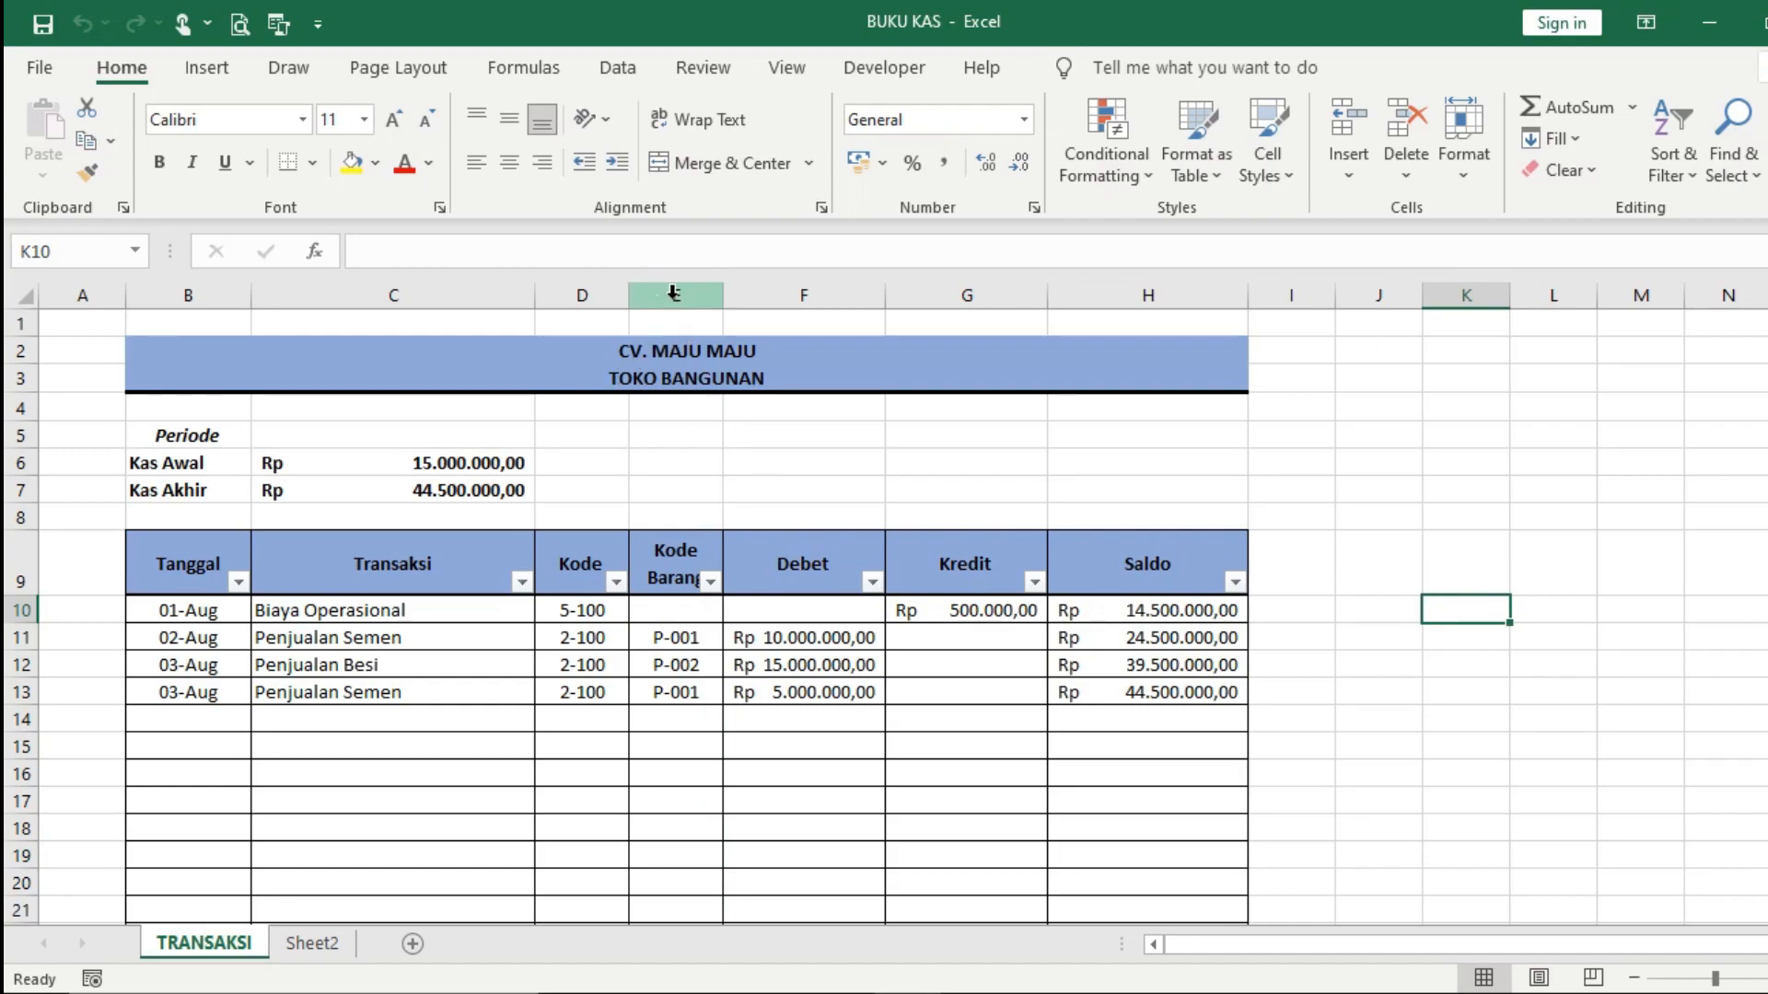
left_click(684, 288)
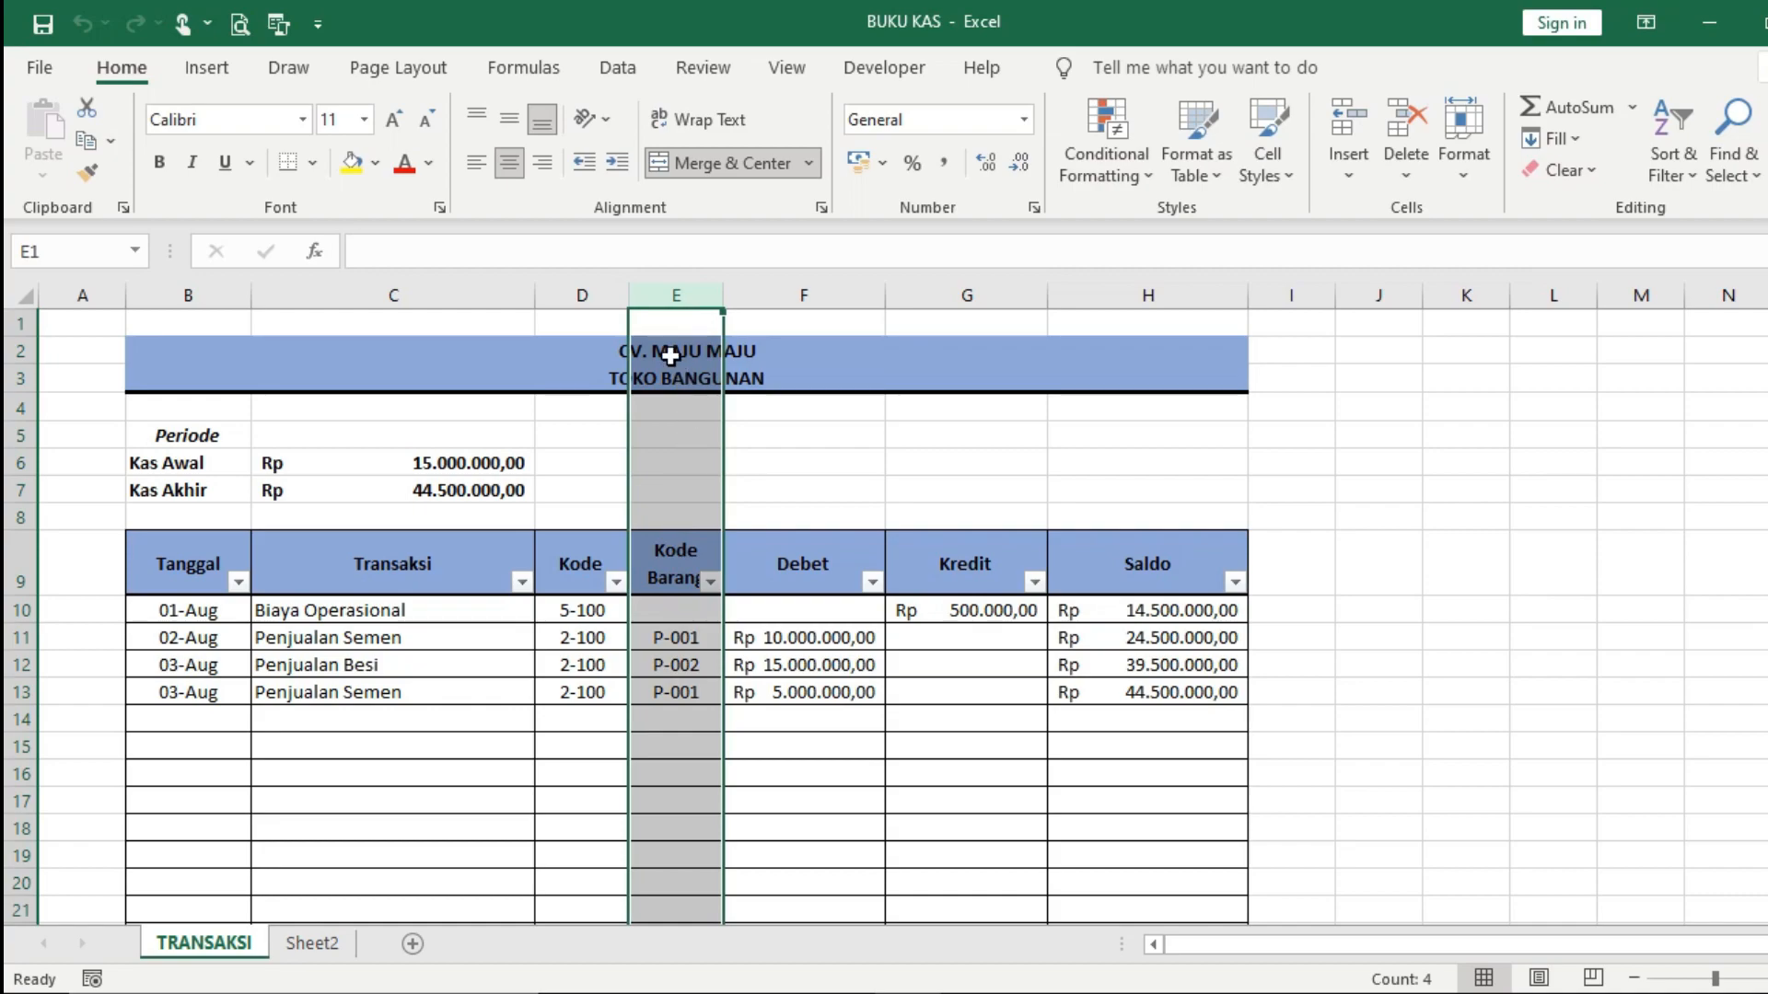
left_click(611, 66)
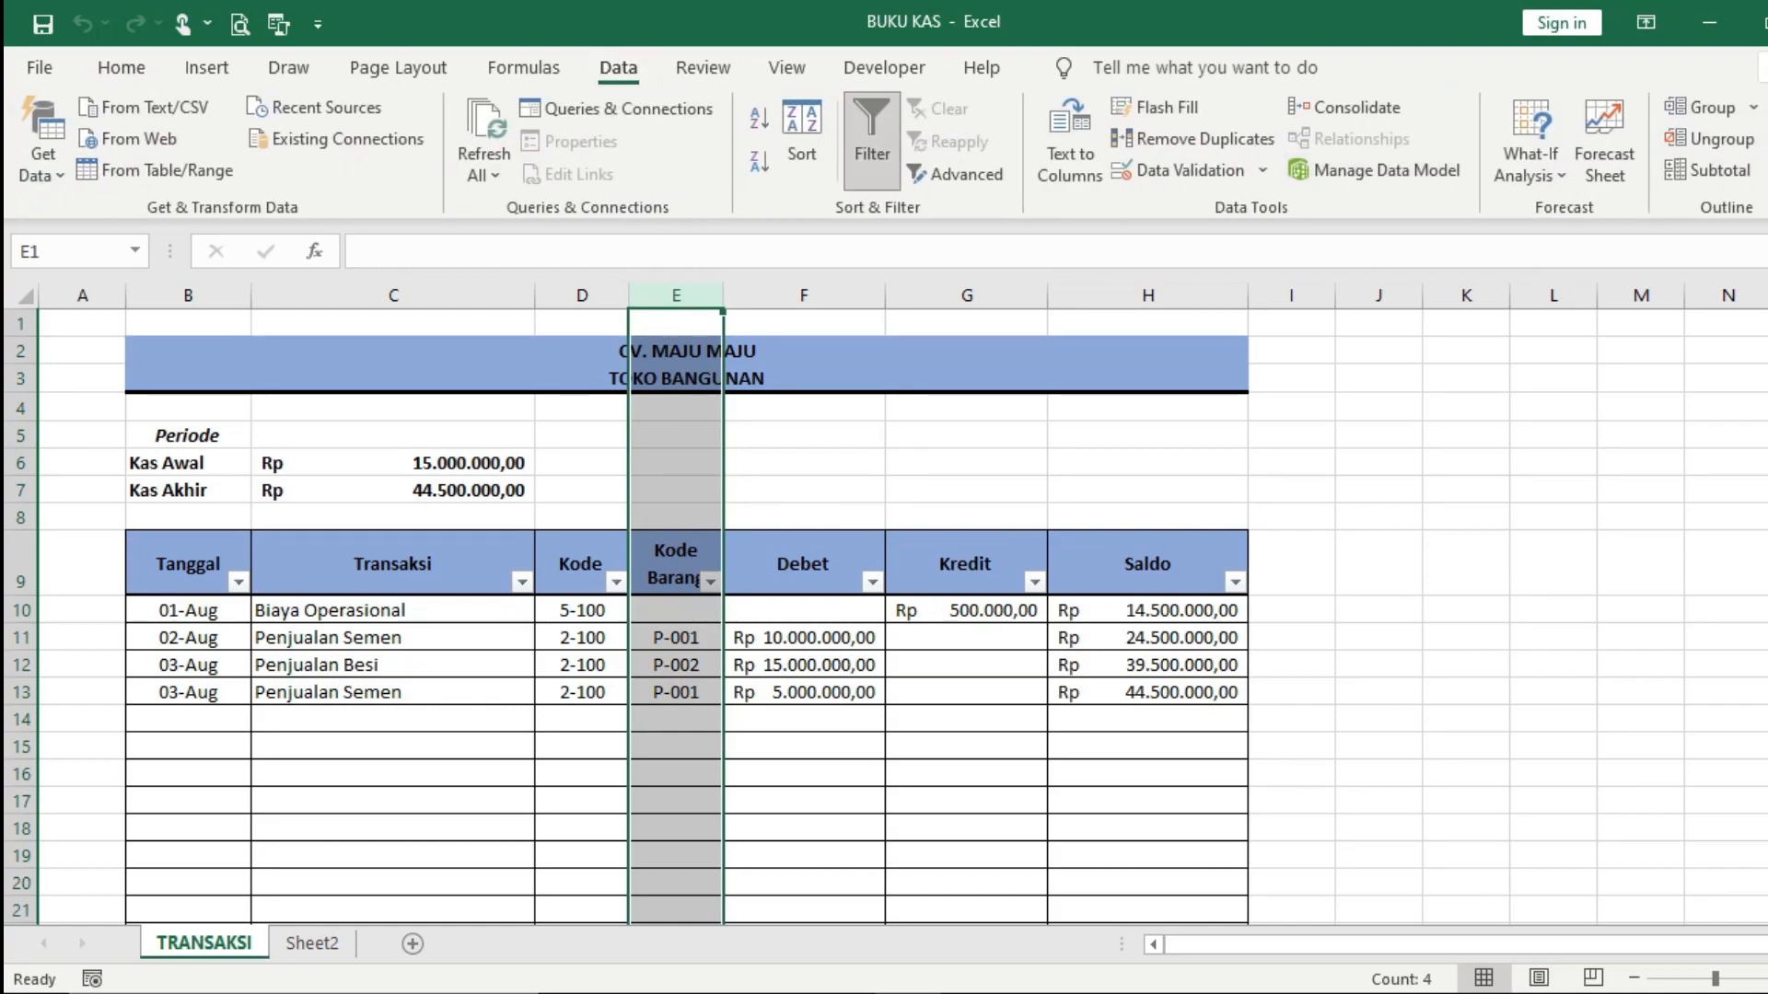
left_click(1715, 114)
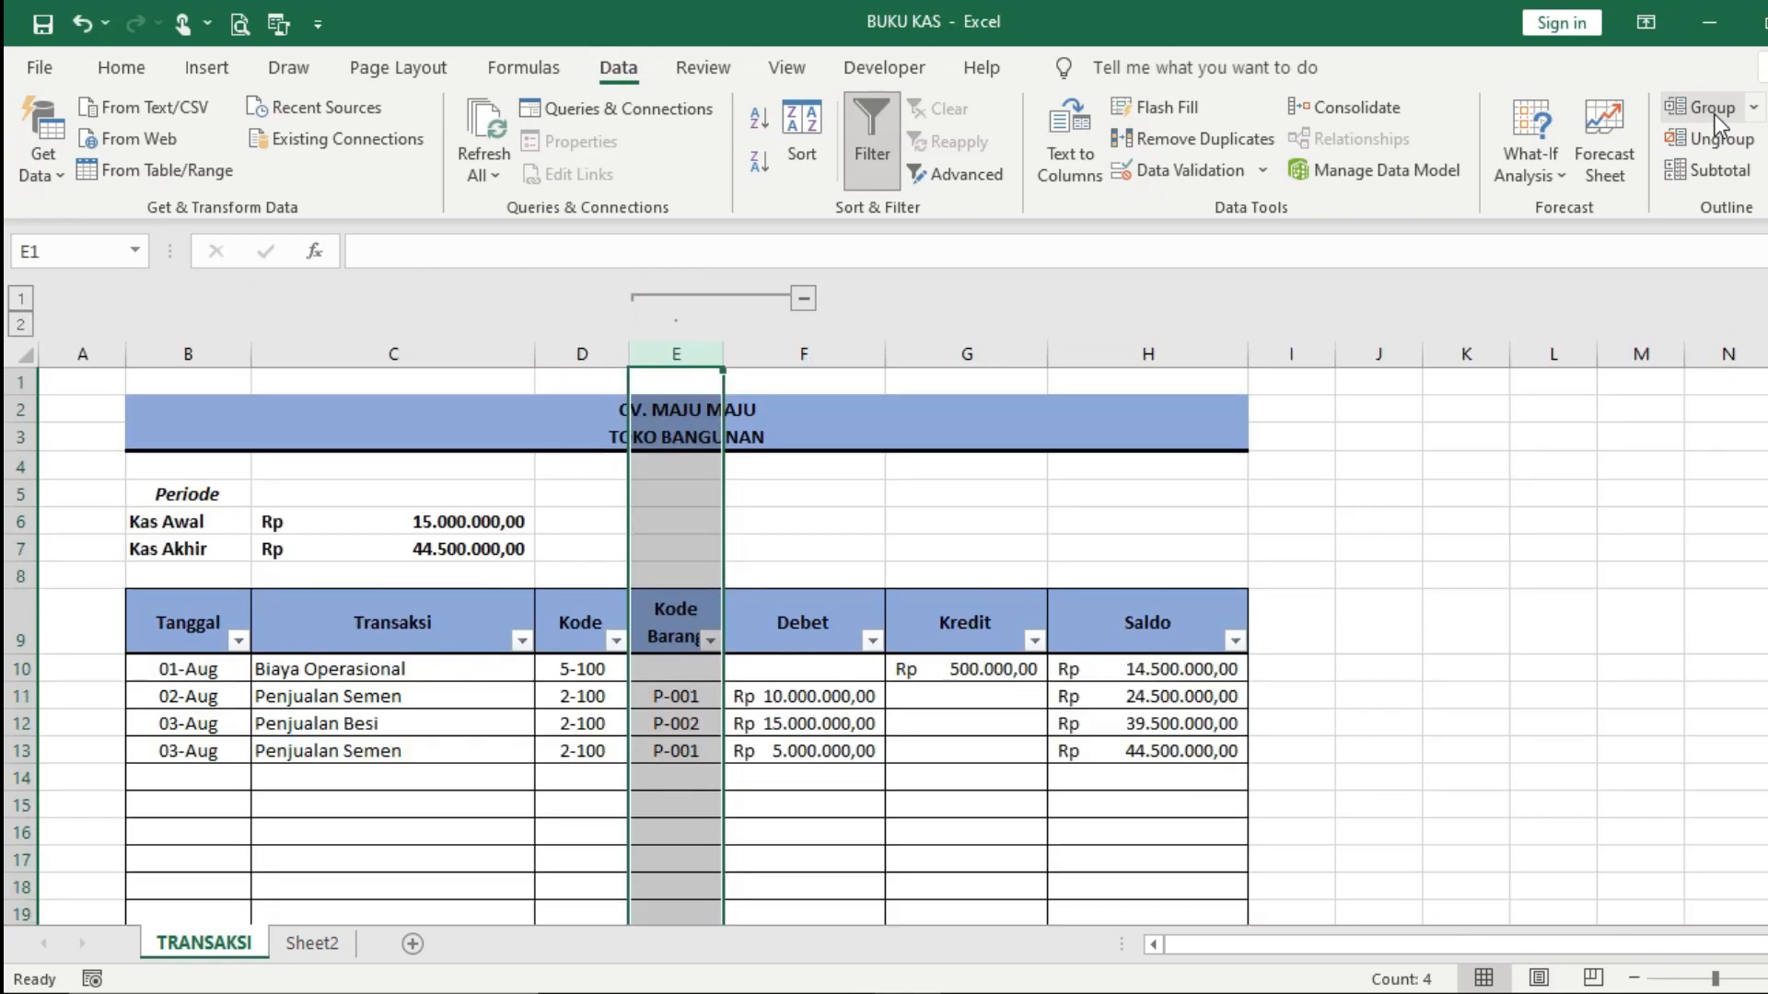
Step: Test the column E group by collapsing and expanding it twice, leaving Kode Barang shown
left_click(803, 300)
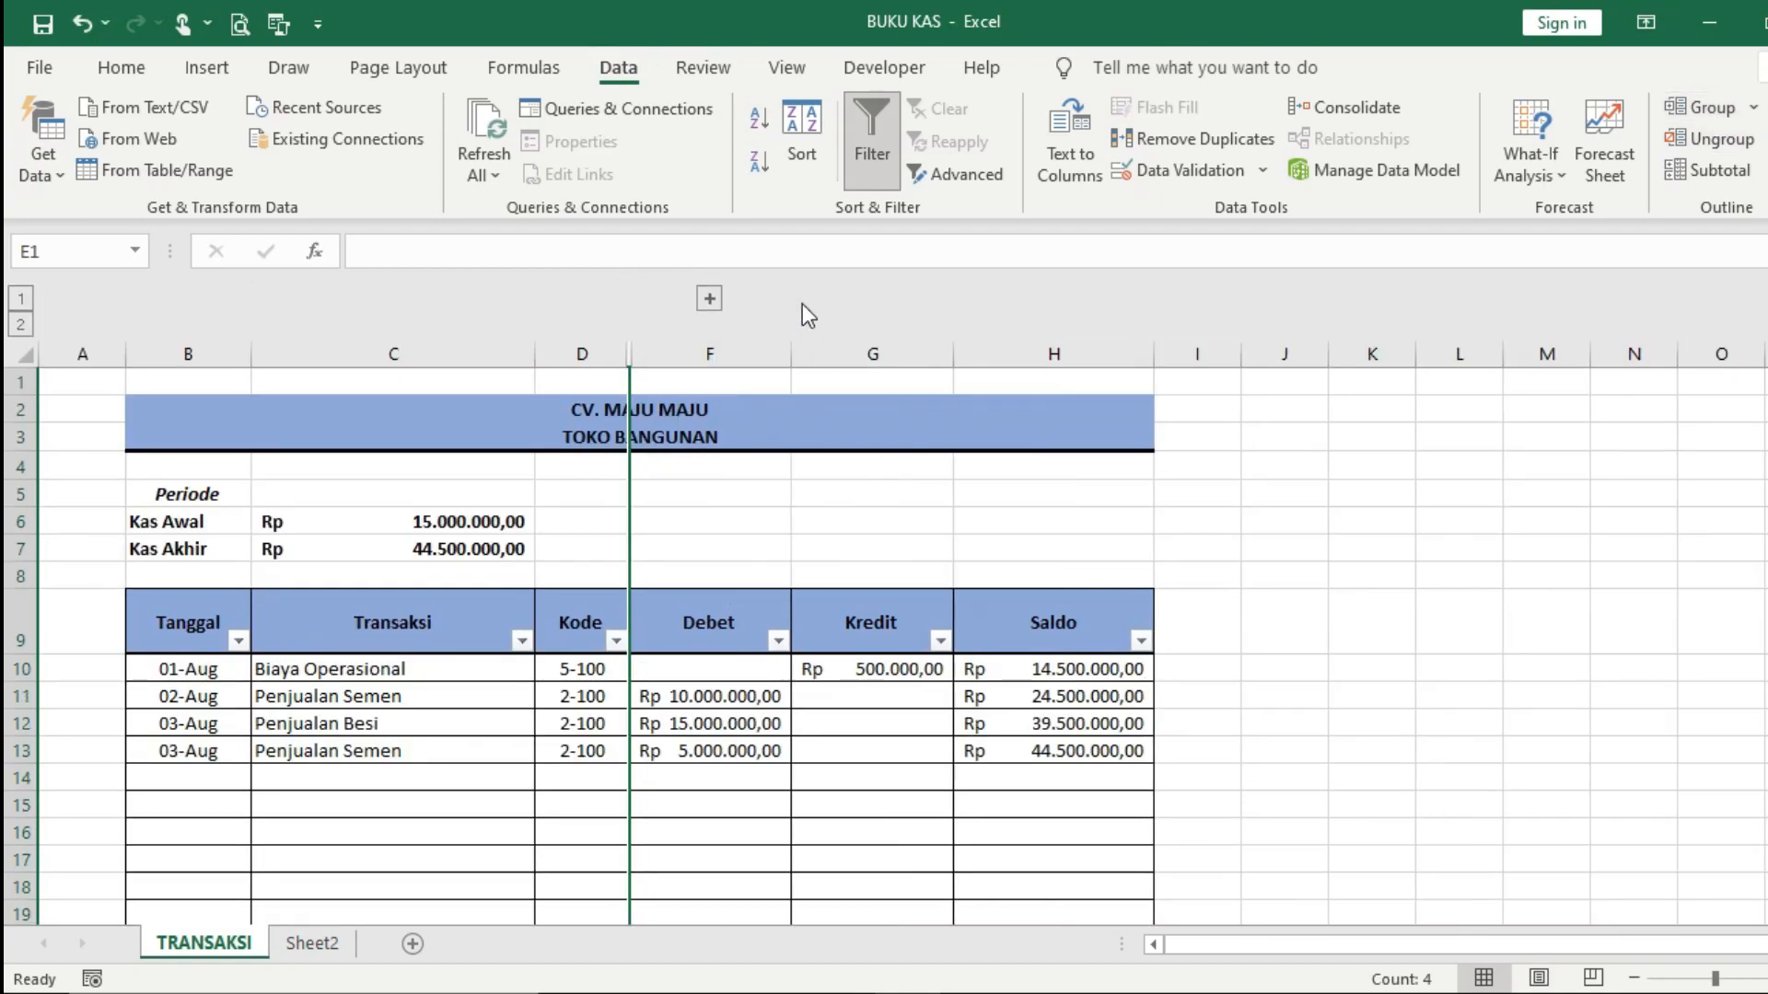
left_click(709, 301)
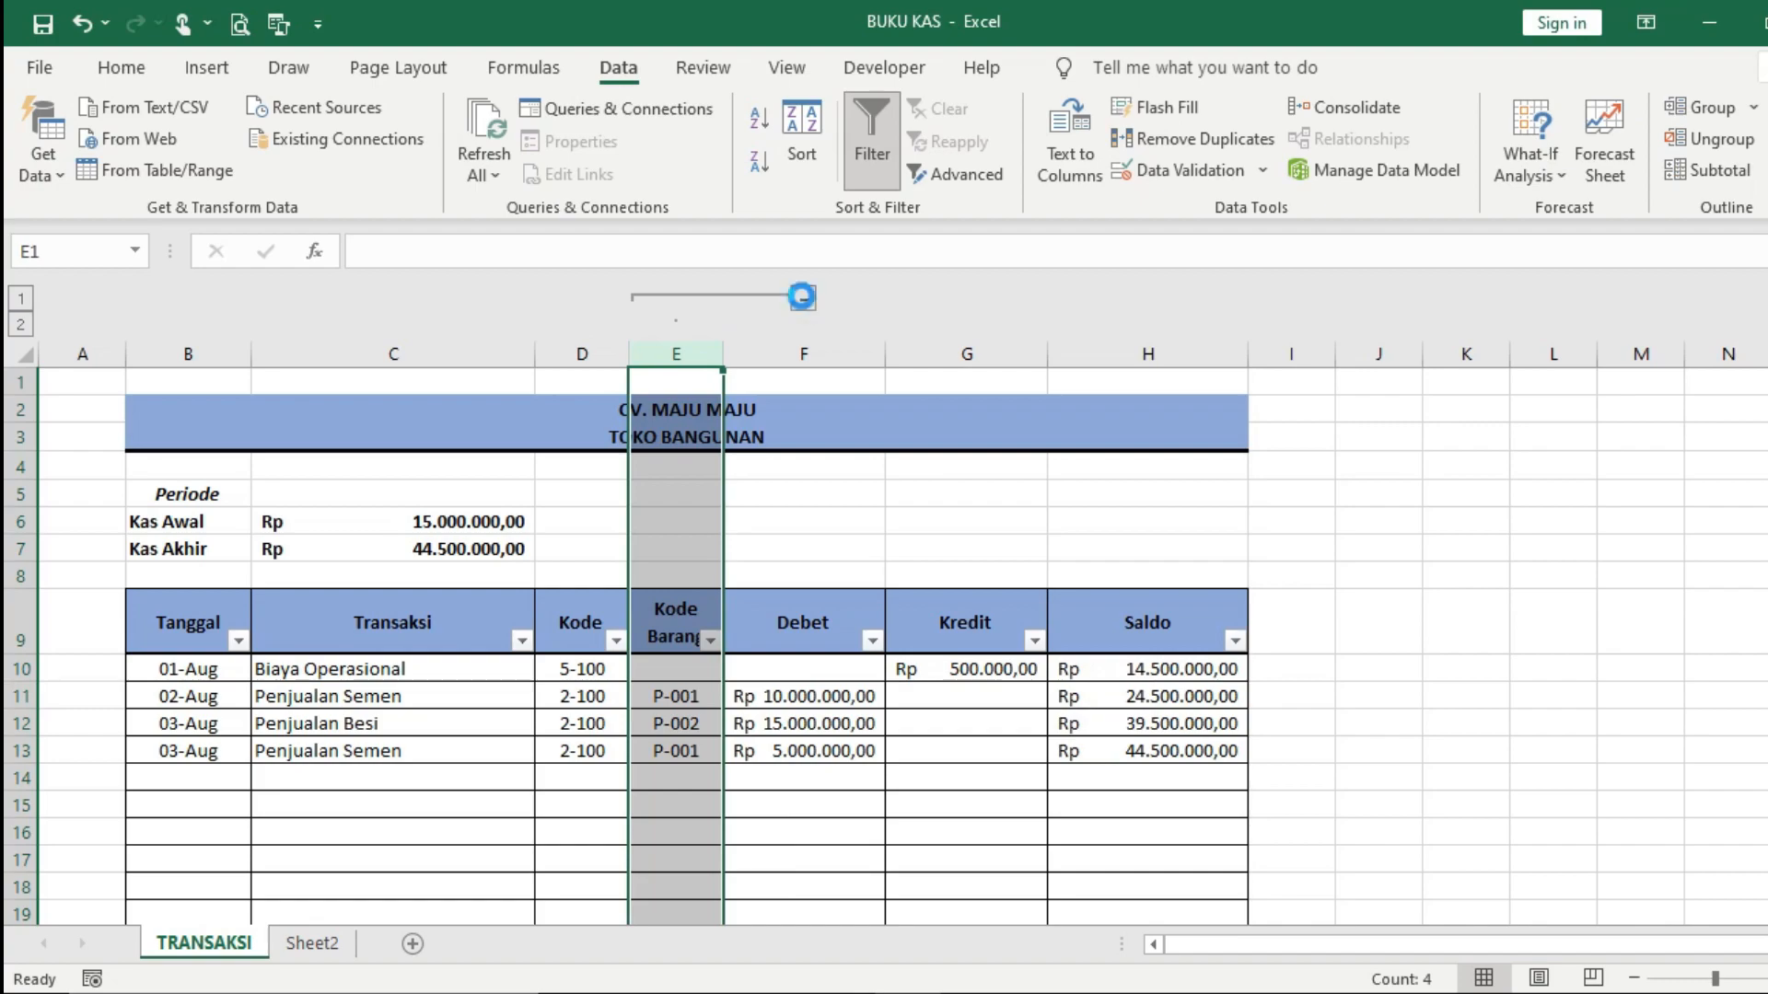
left_click(803, 297)
left_click(714, 299)
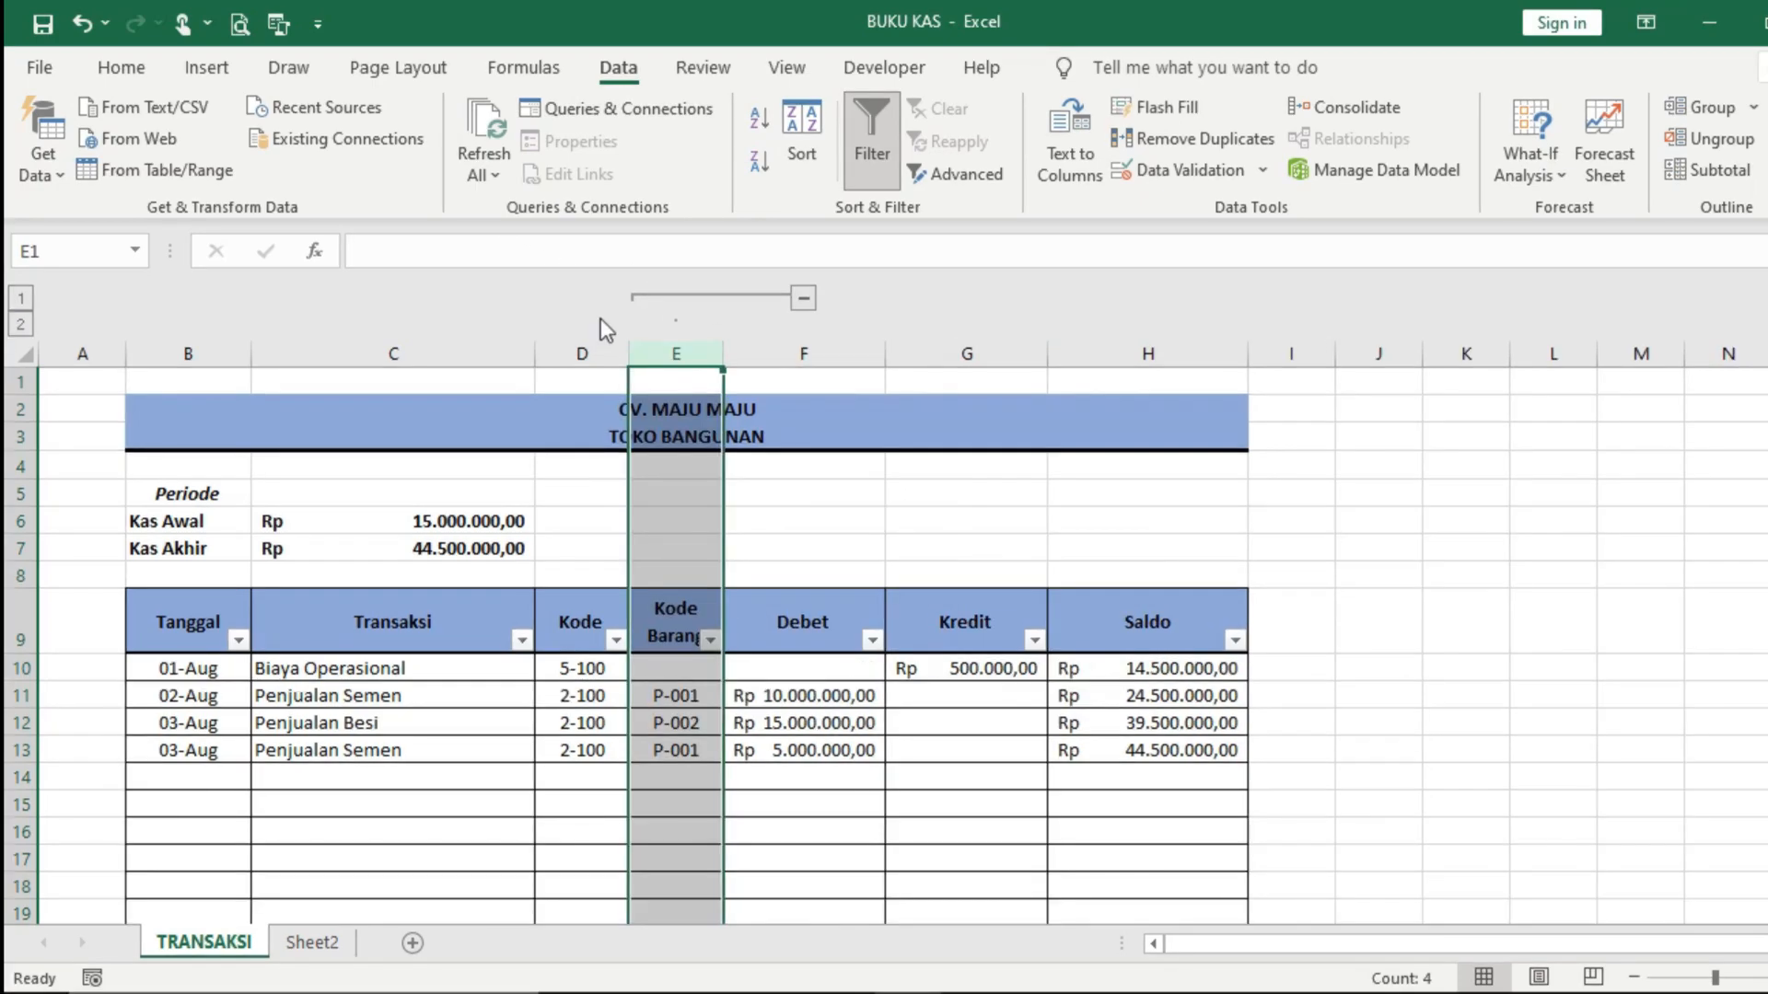